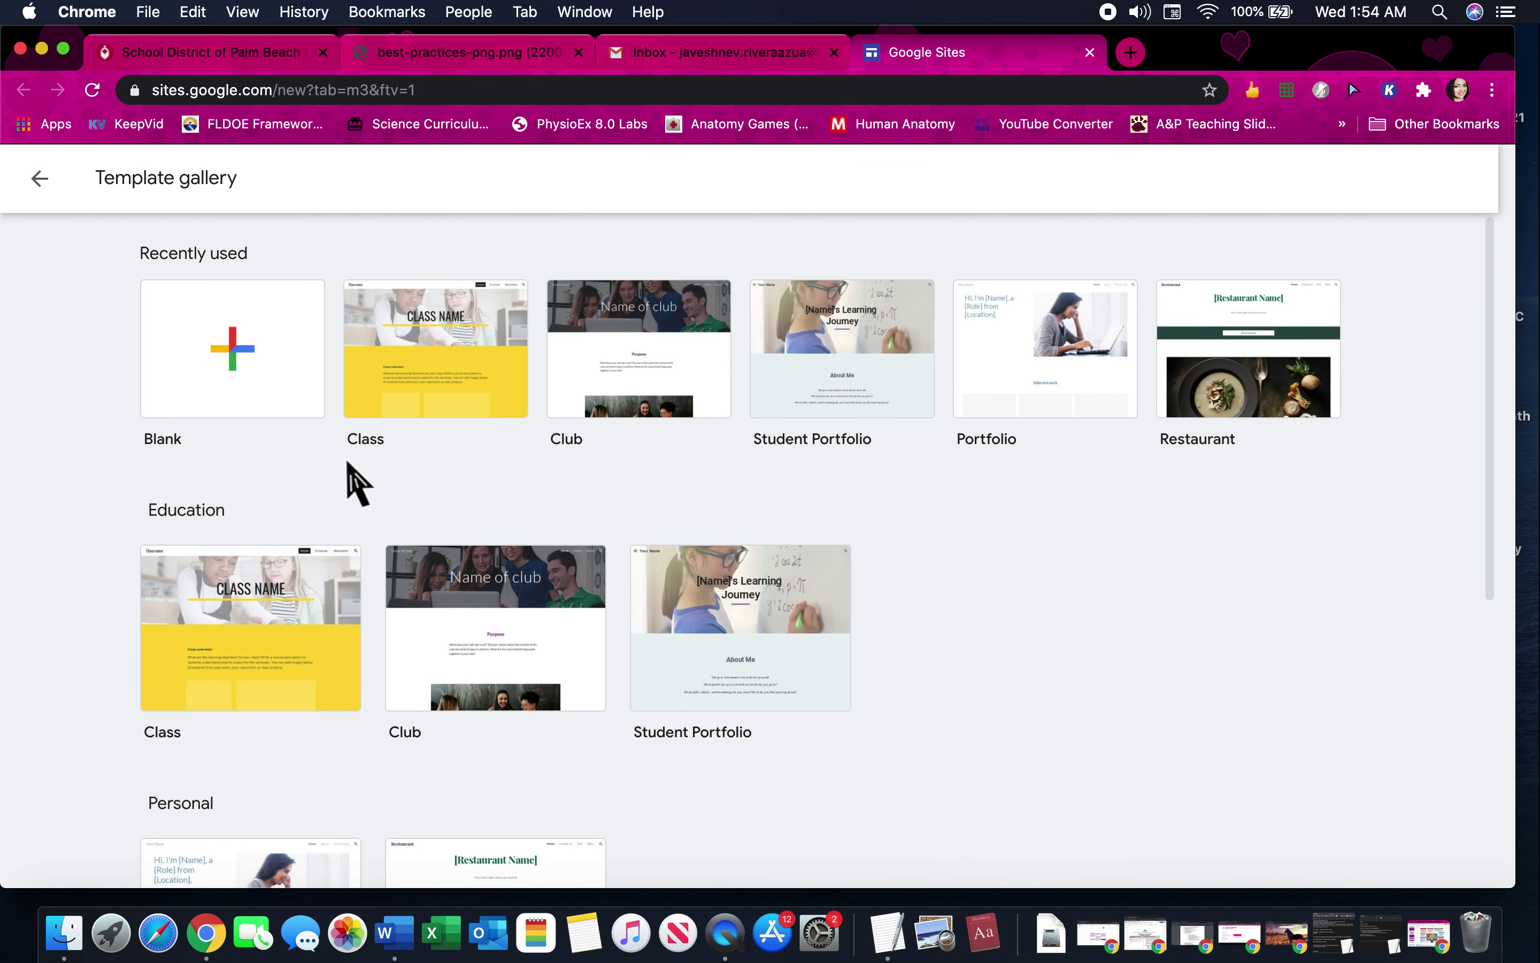
- Create a new site from the blank template
left_click(232, 357)
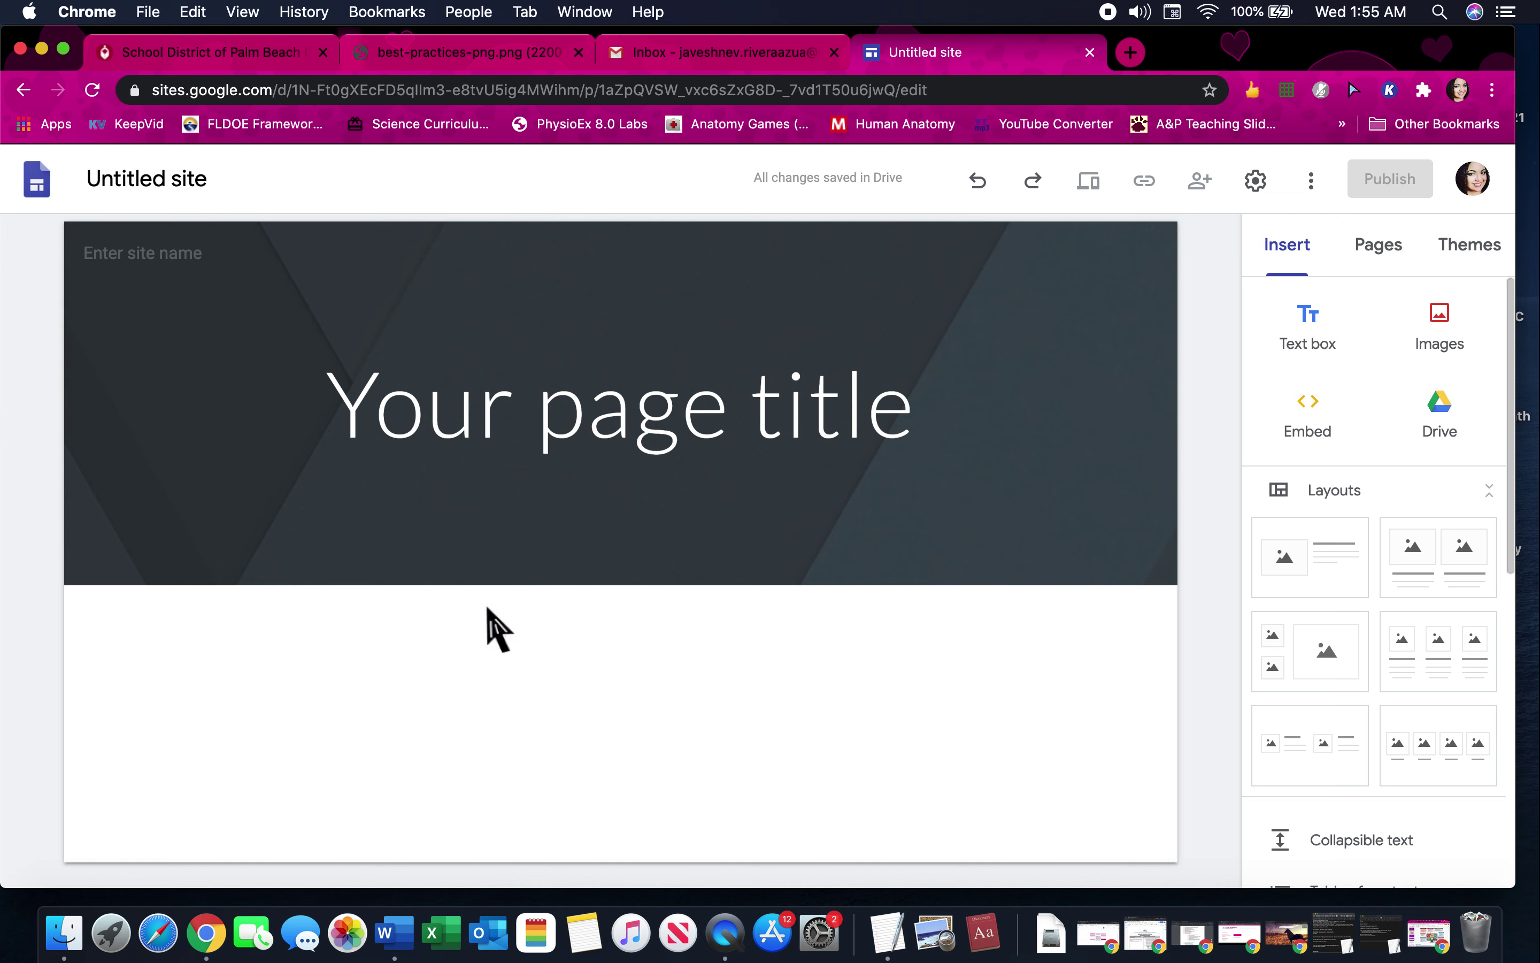
mouse_move(455, 479)
scroll(474, 484, "down", 1)
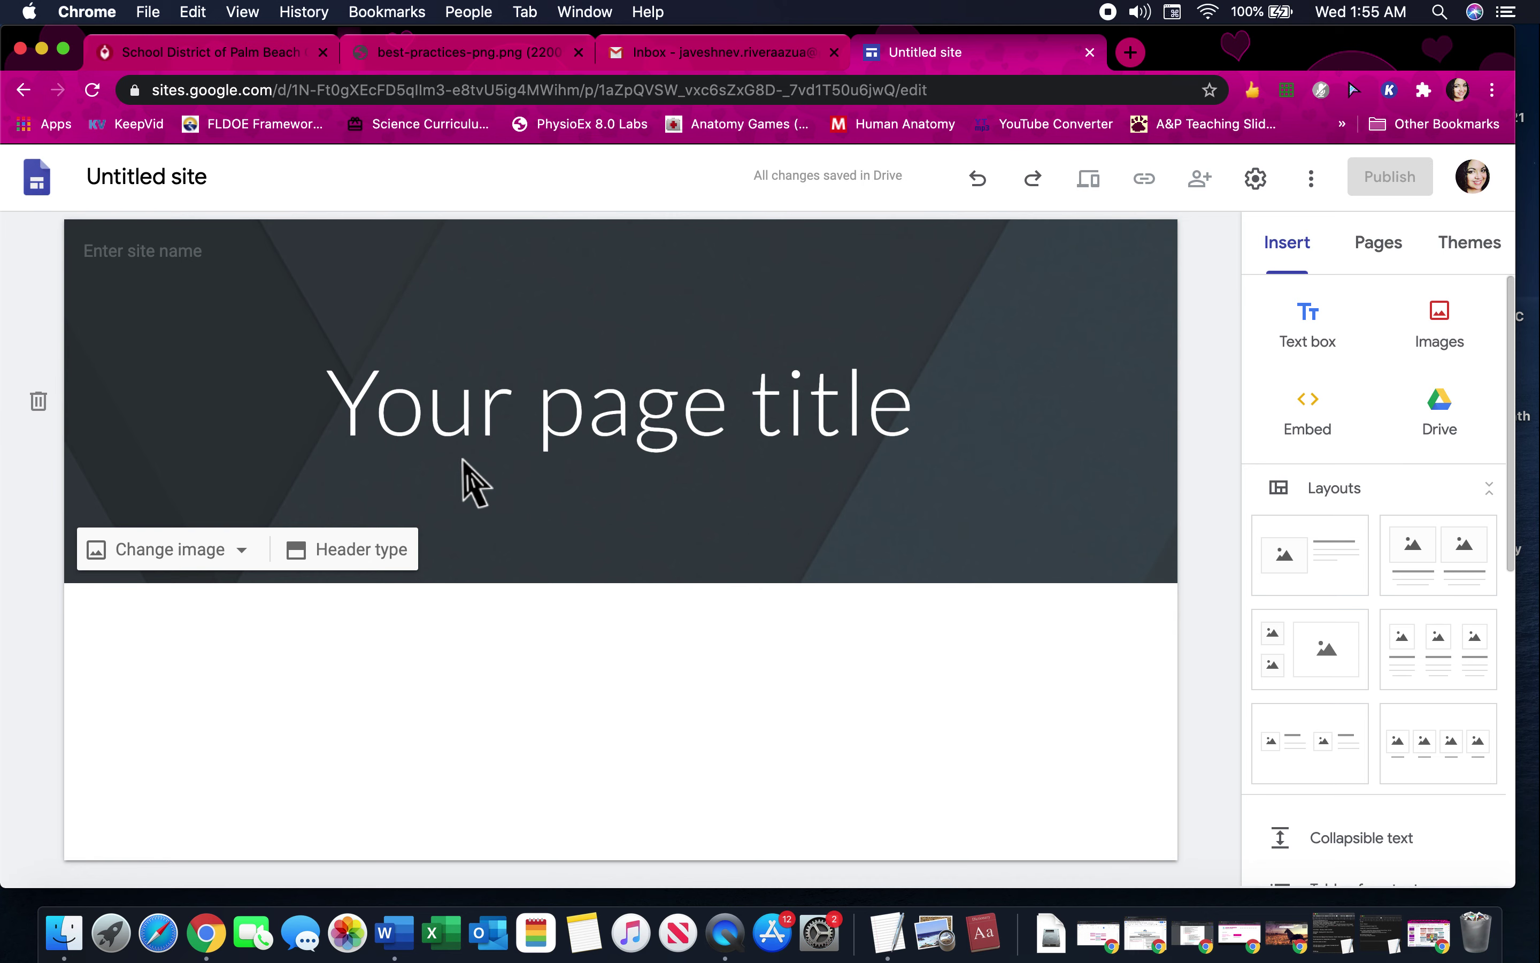
scroll(475, 484, "up", 1)
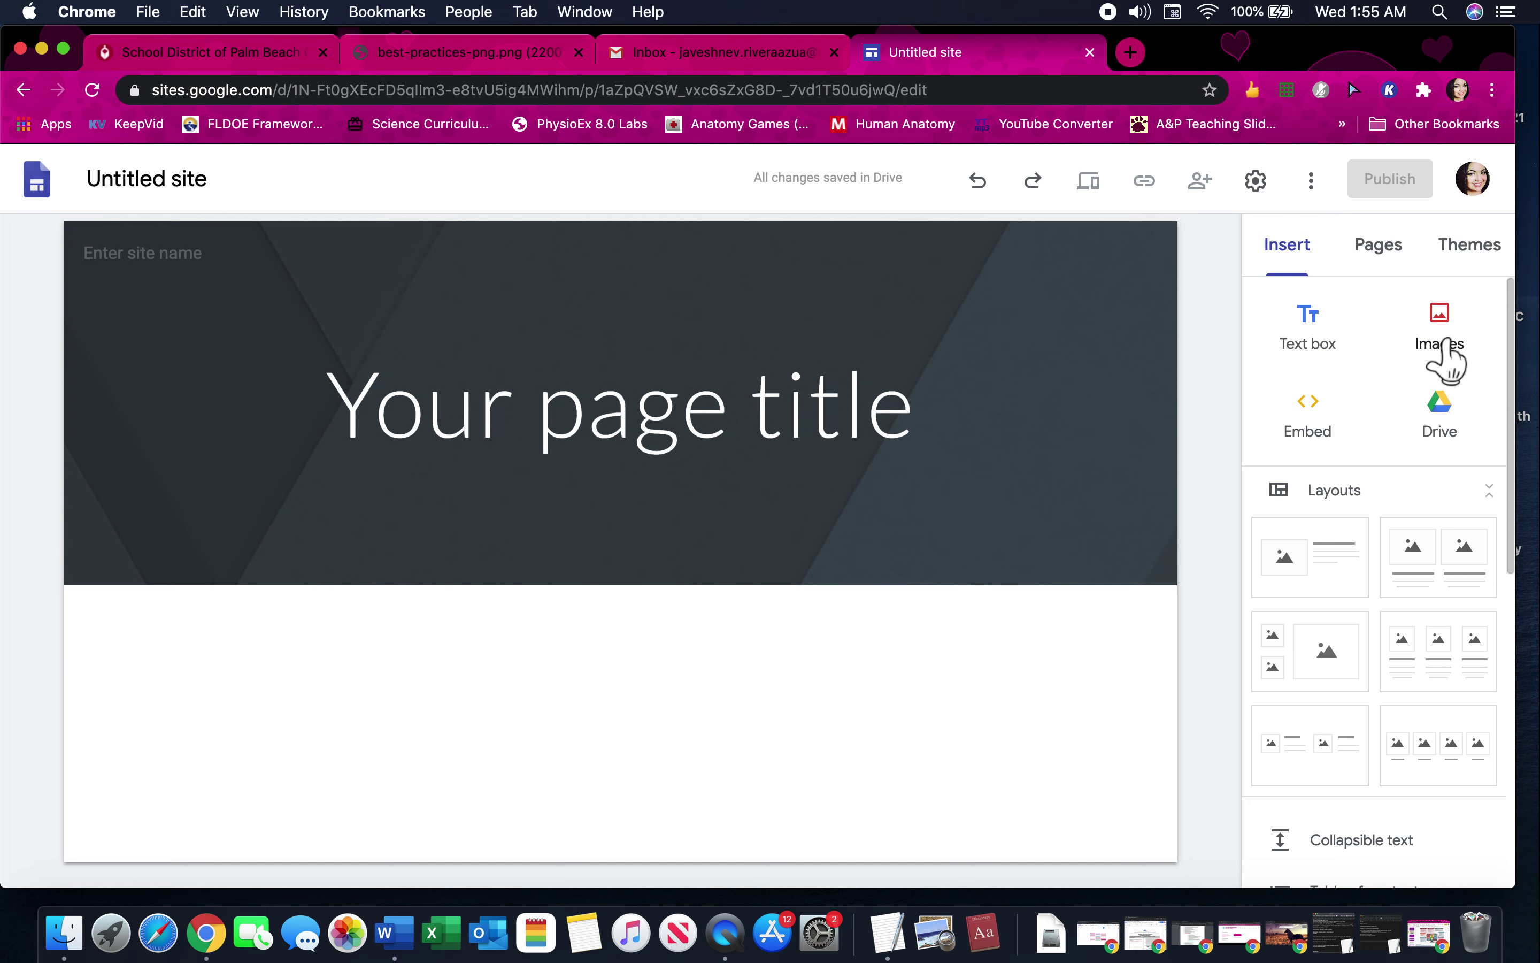
- Insert the layout with one image beside a text block below the header, and delete that section again
scroll(1385, 541, "down", 3)
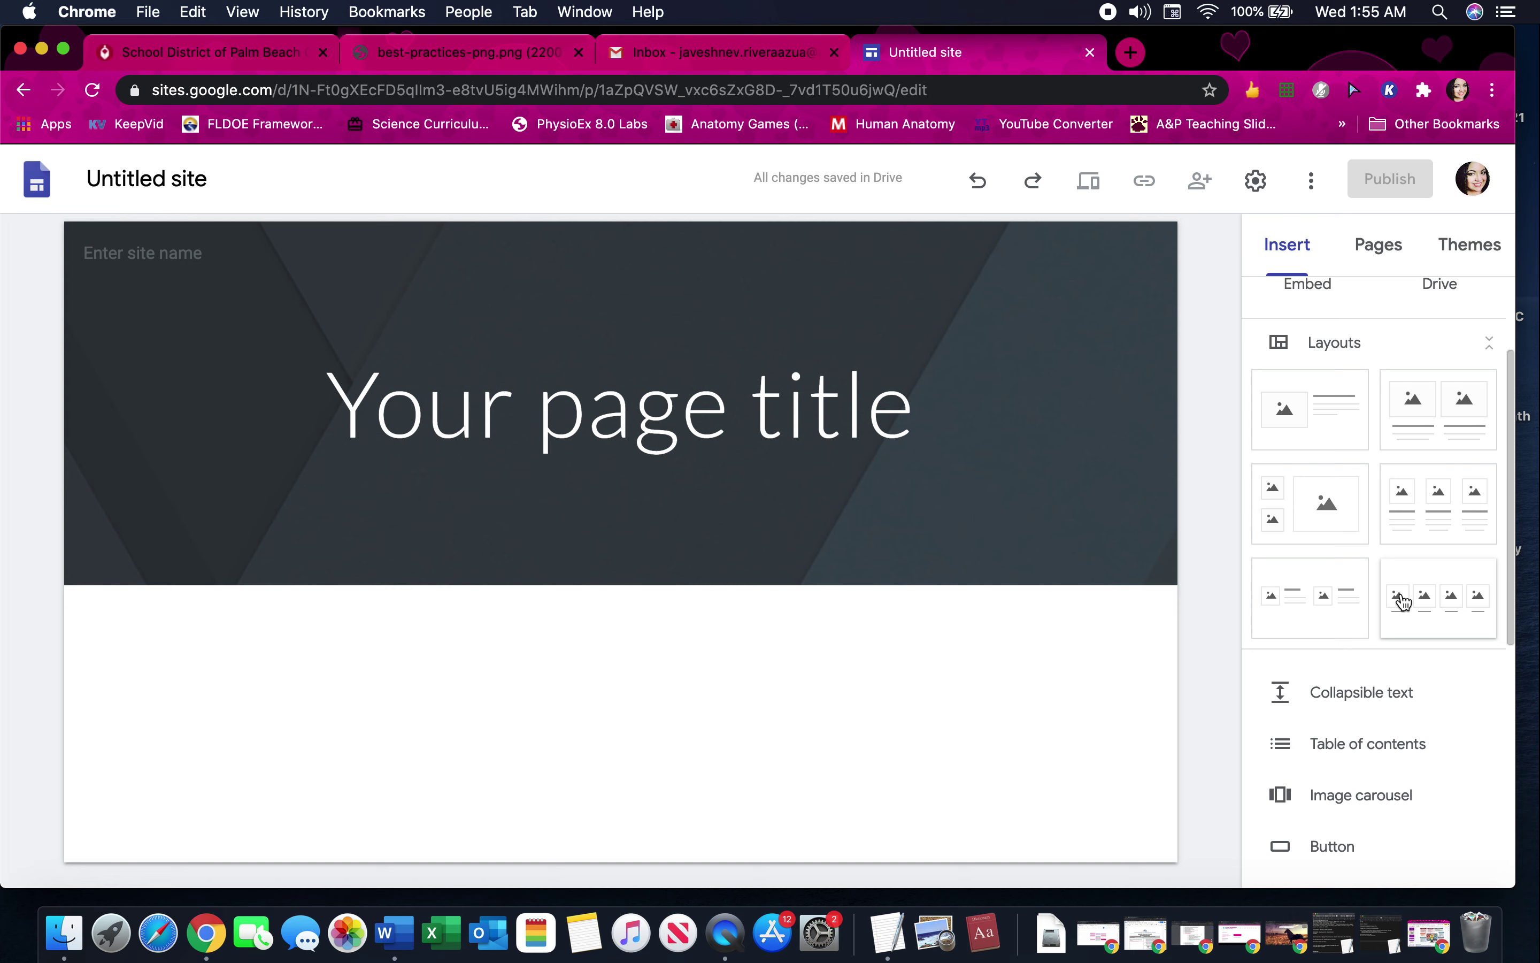
scroll(1360, 608, "down", 1)
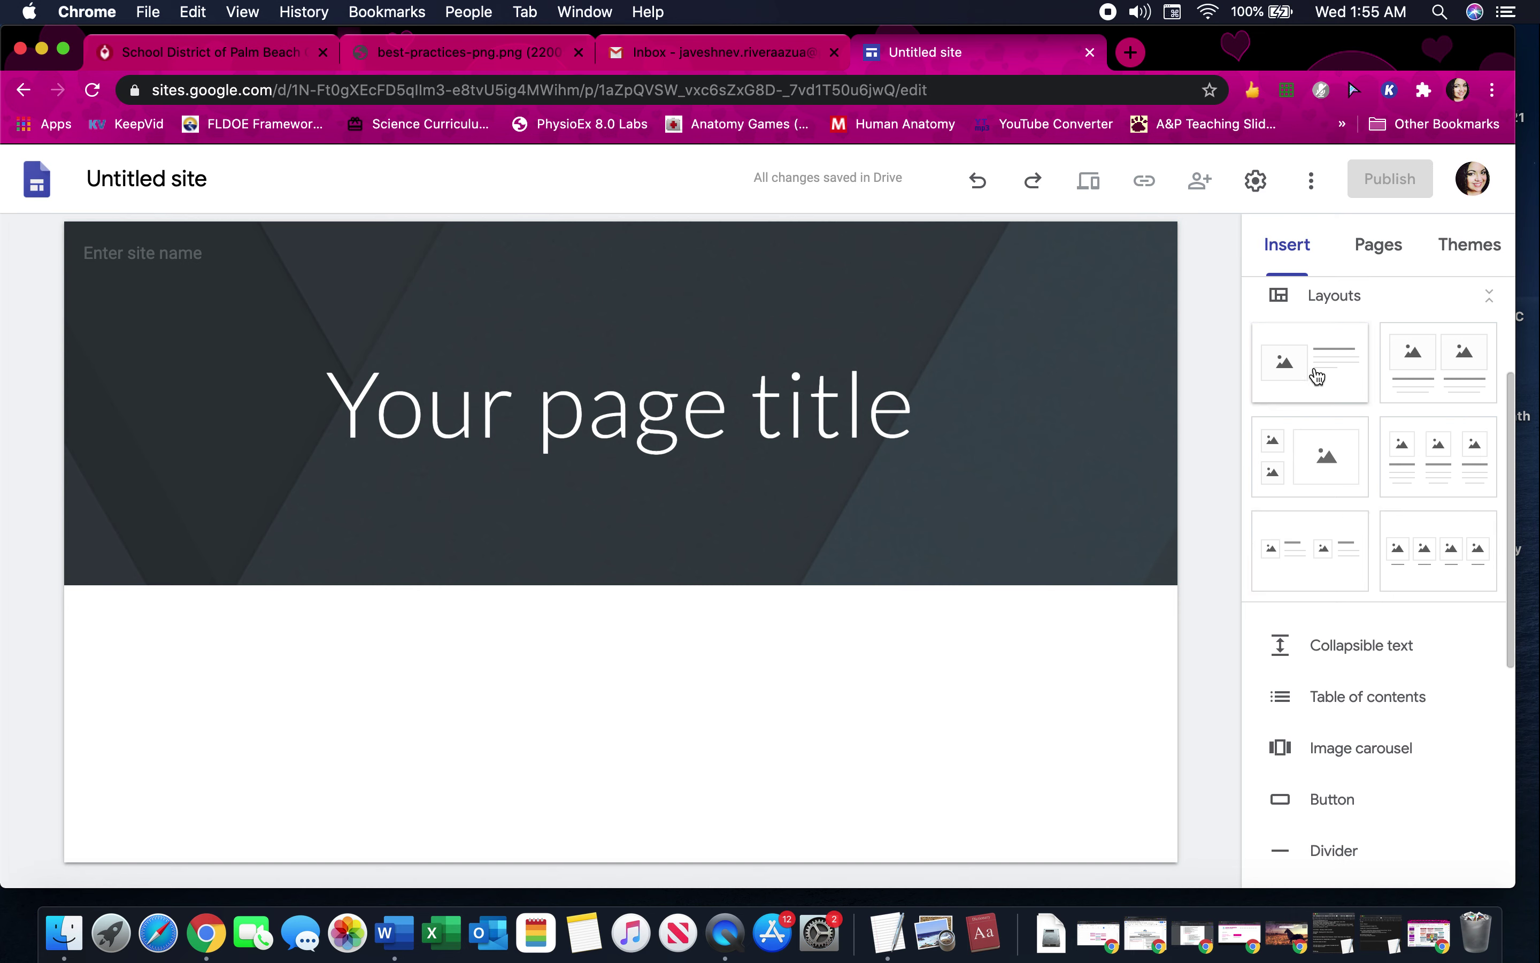
left_click(1290, 395)
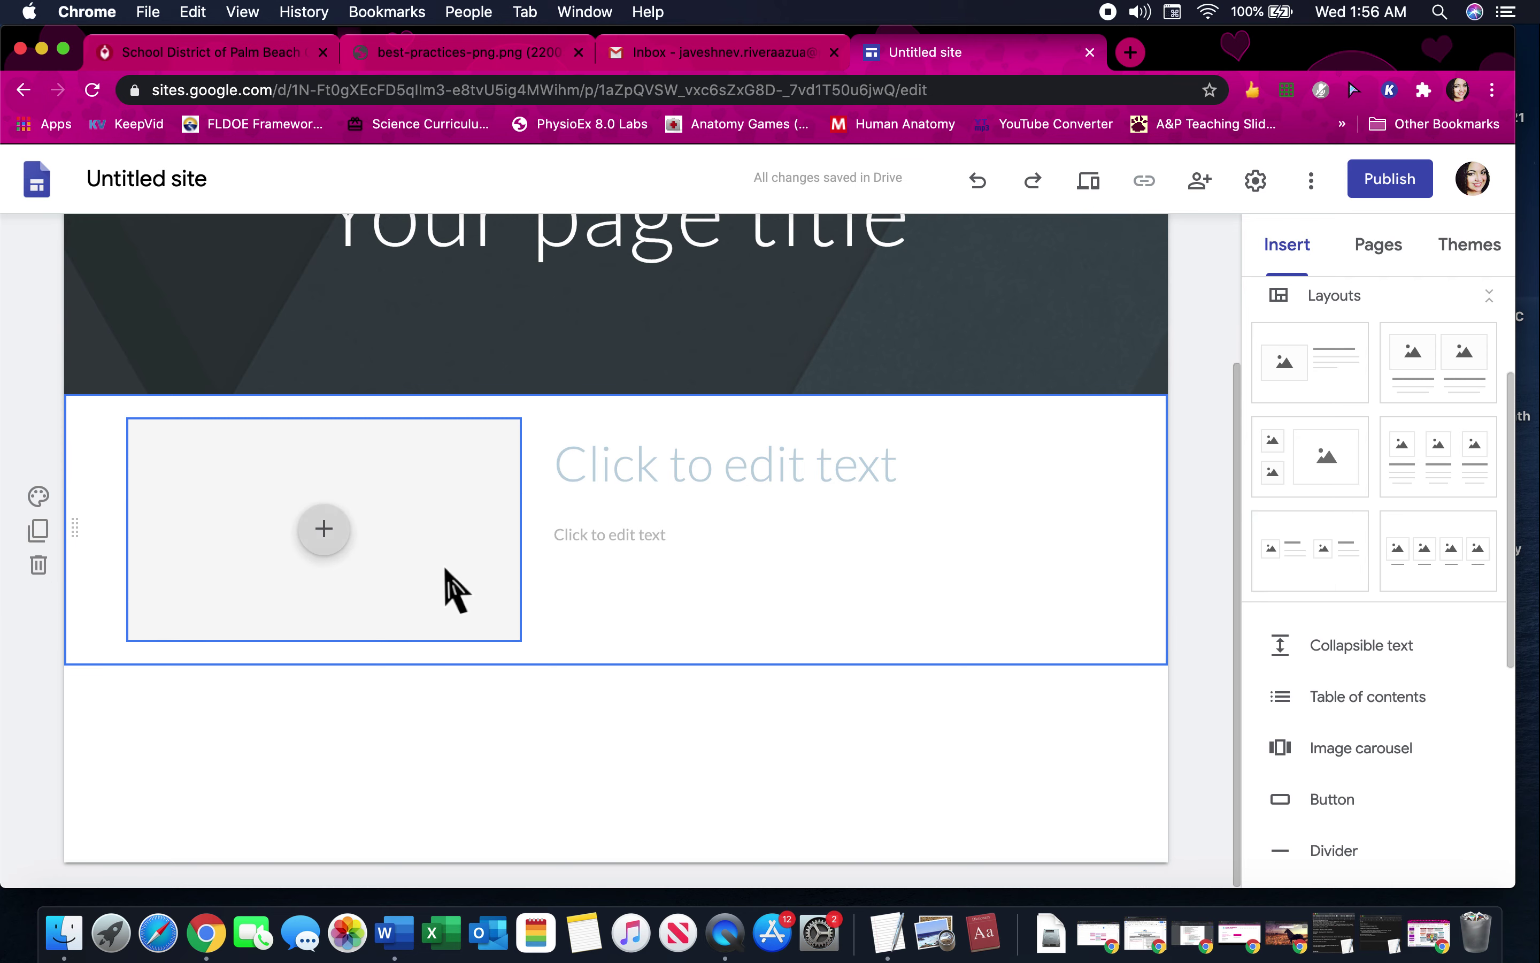
left_click(38, 564)
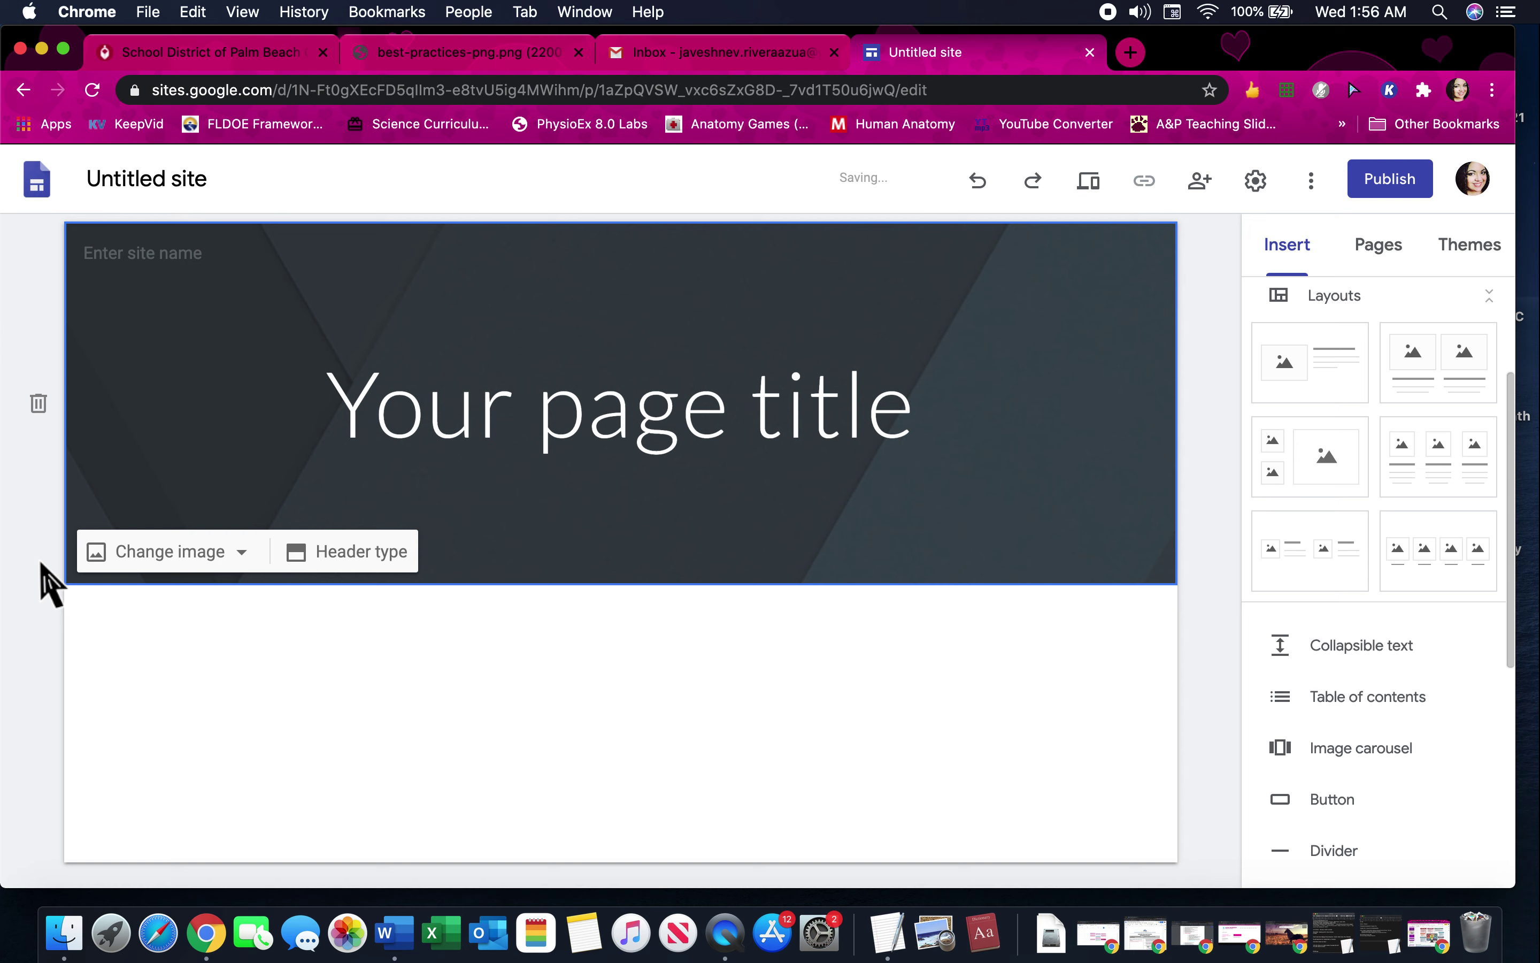
- Examine the elements that can be inserted on the page, from collapsible text through YouTube, Calendar and Map to Charts
scroll(1317, 538, "down", 5)
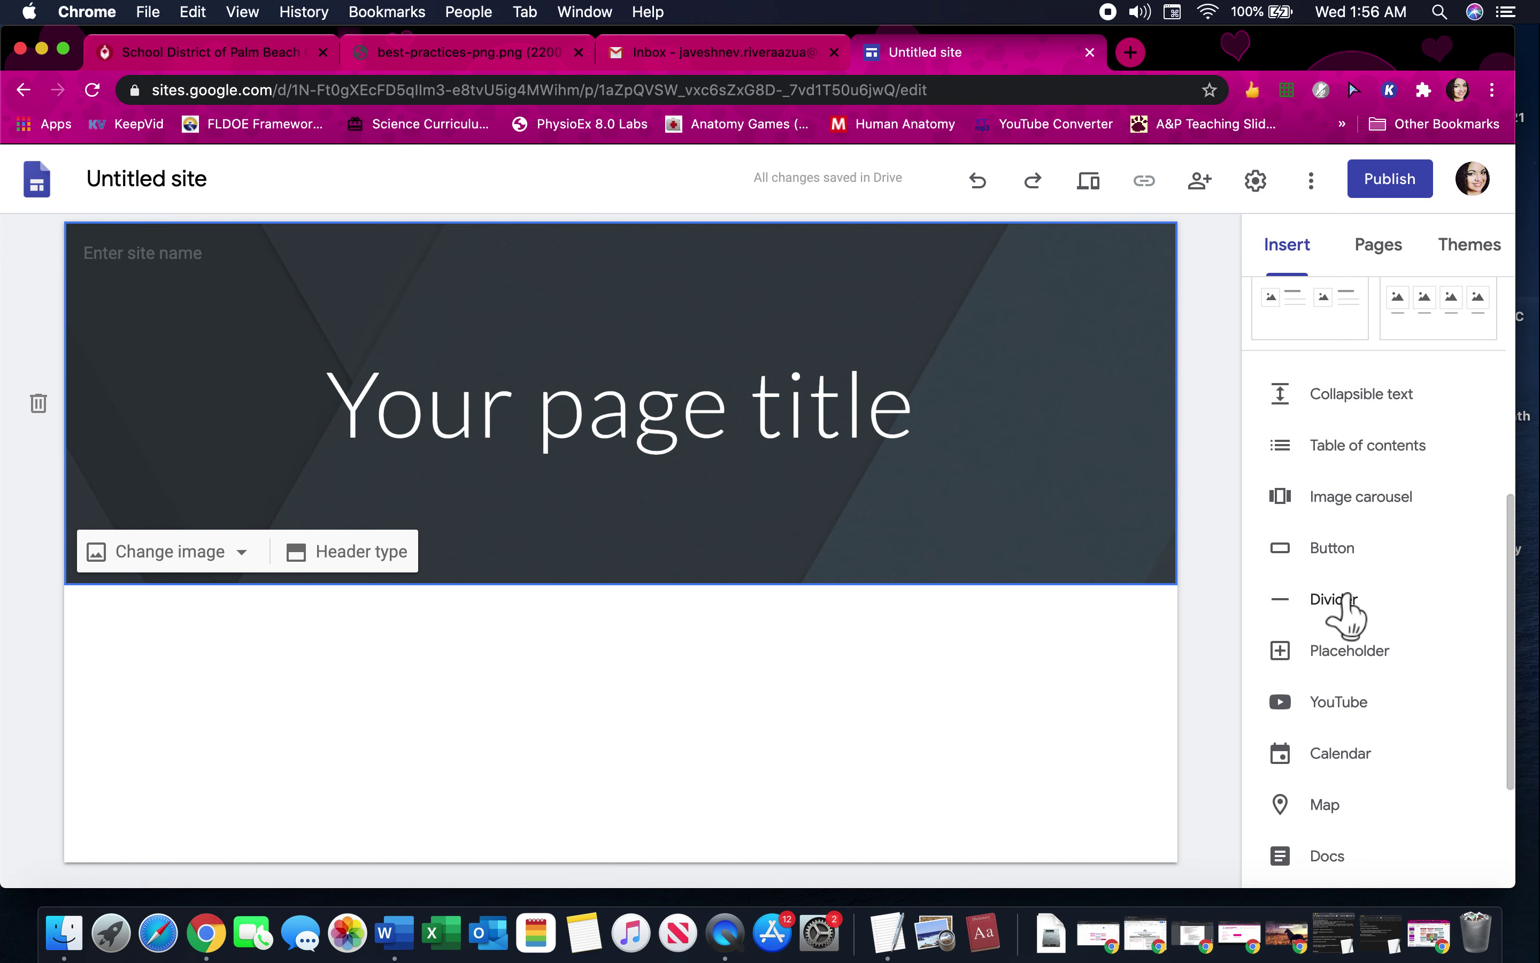
scroll(1336, 602, "down", 2)
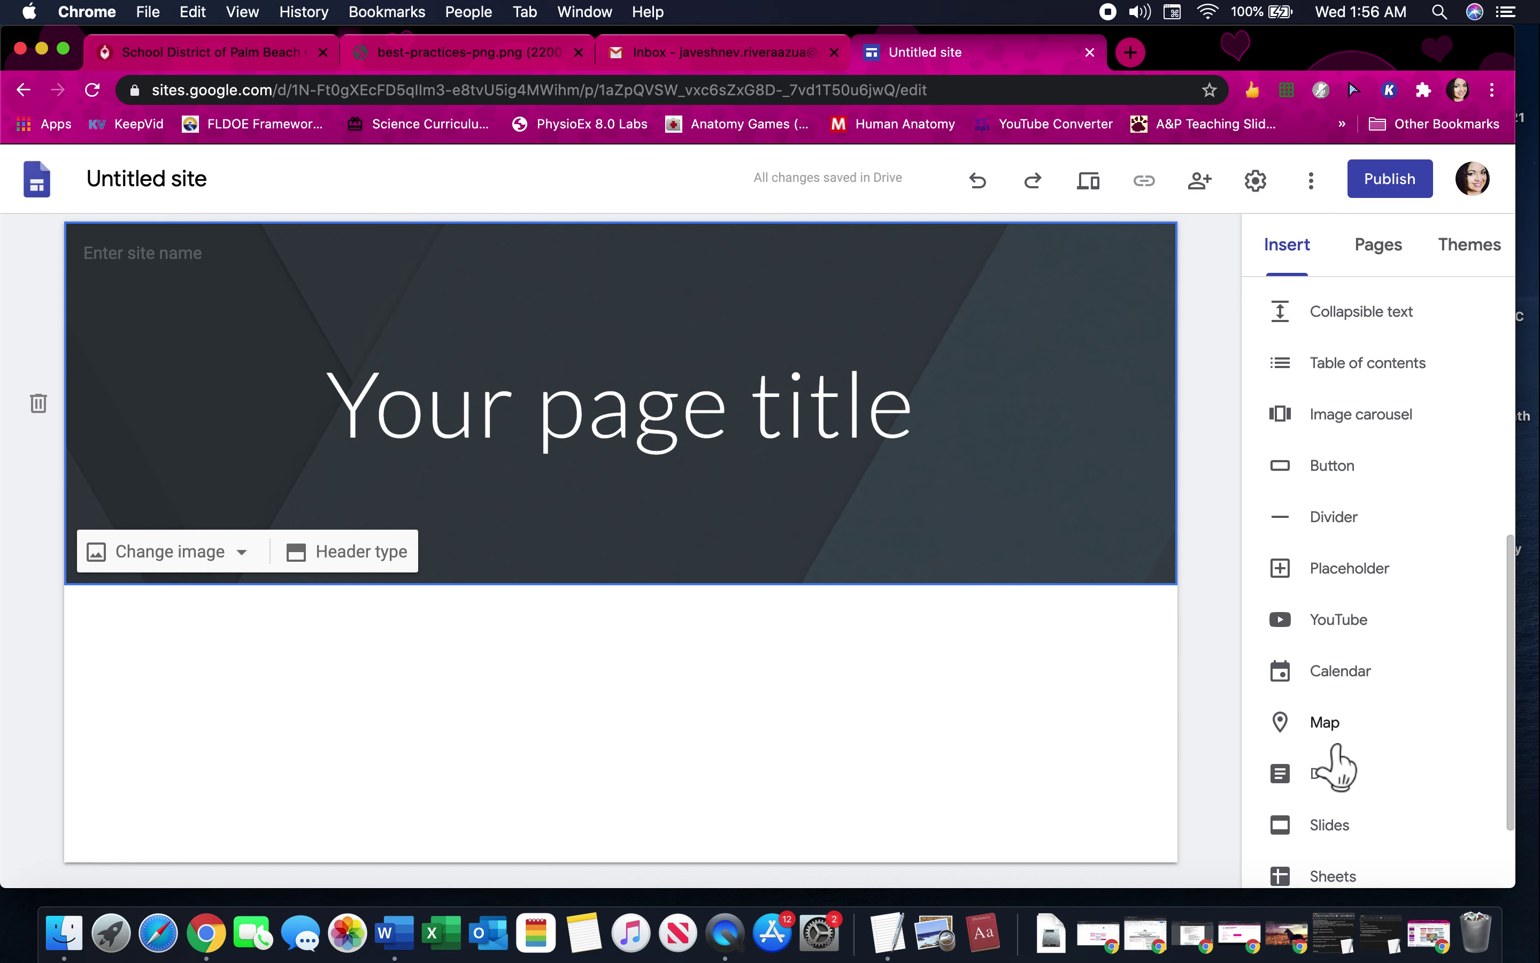
scroll(1336, 770, "down", 3)
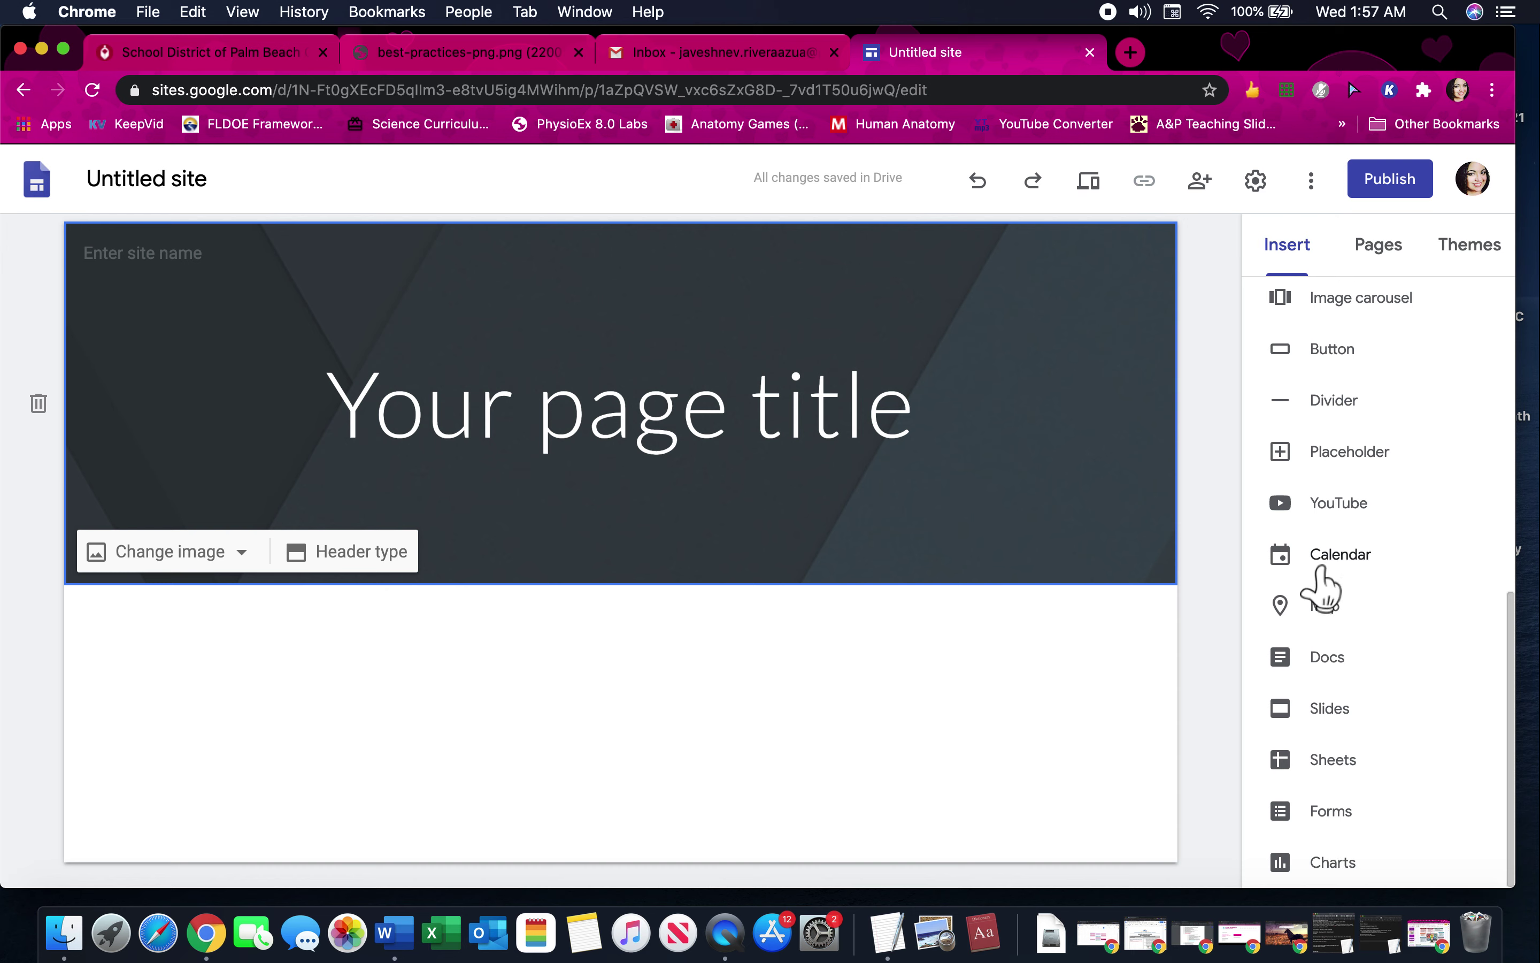
scroll(1314, 588, "up", 2)
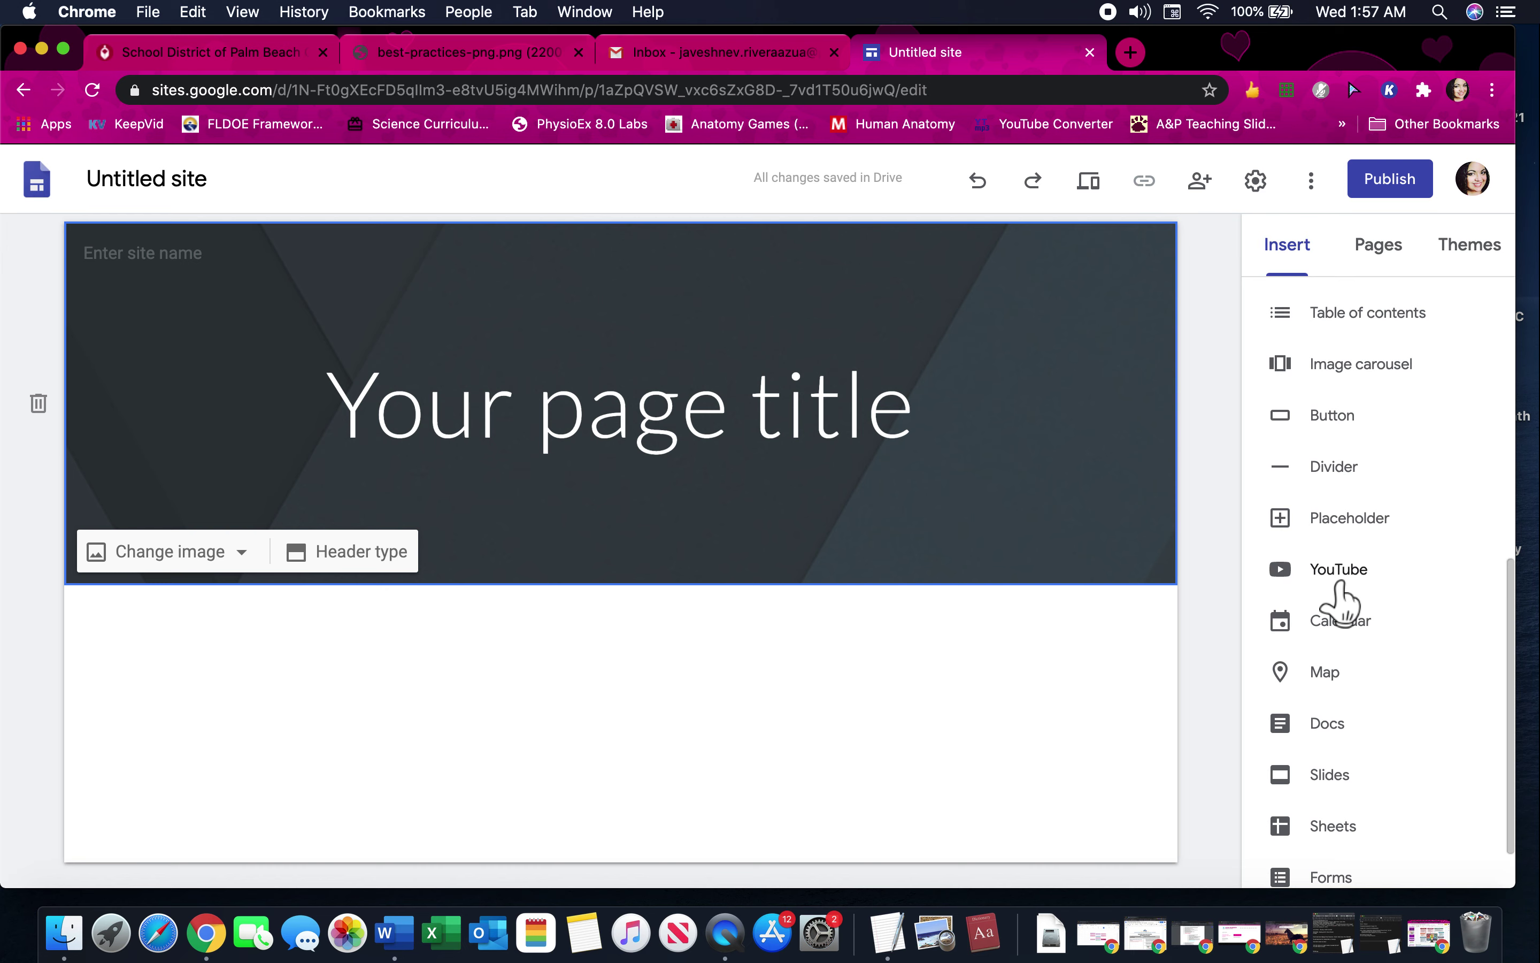
scroll(1343, 602, "up", 1)
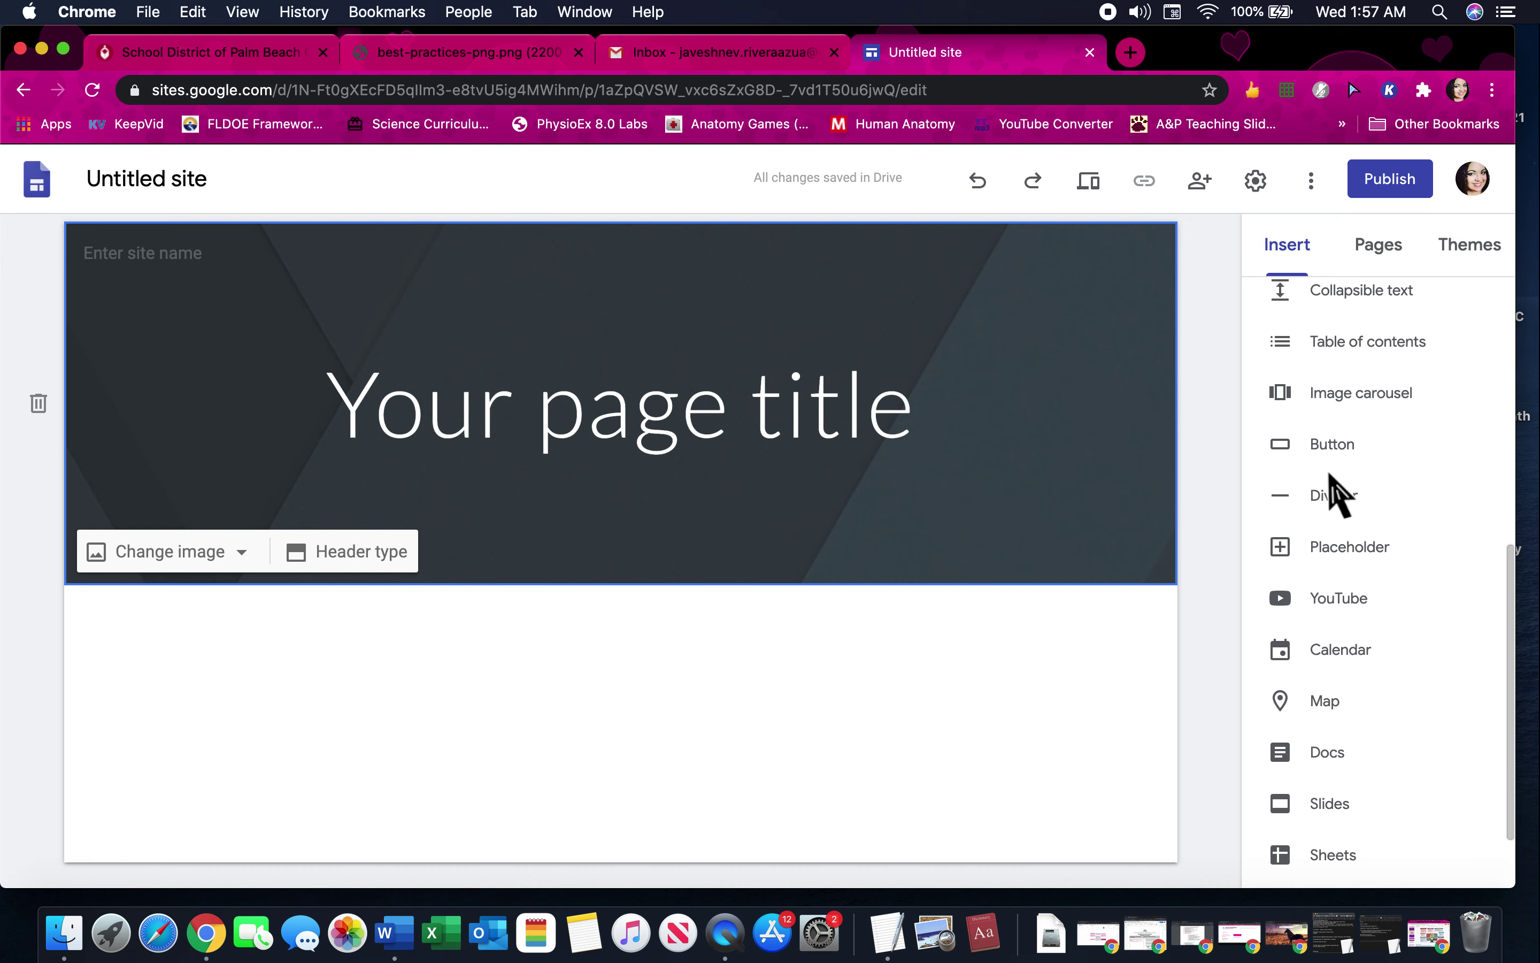
scroll(1334, 491, "up", 2)
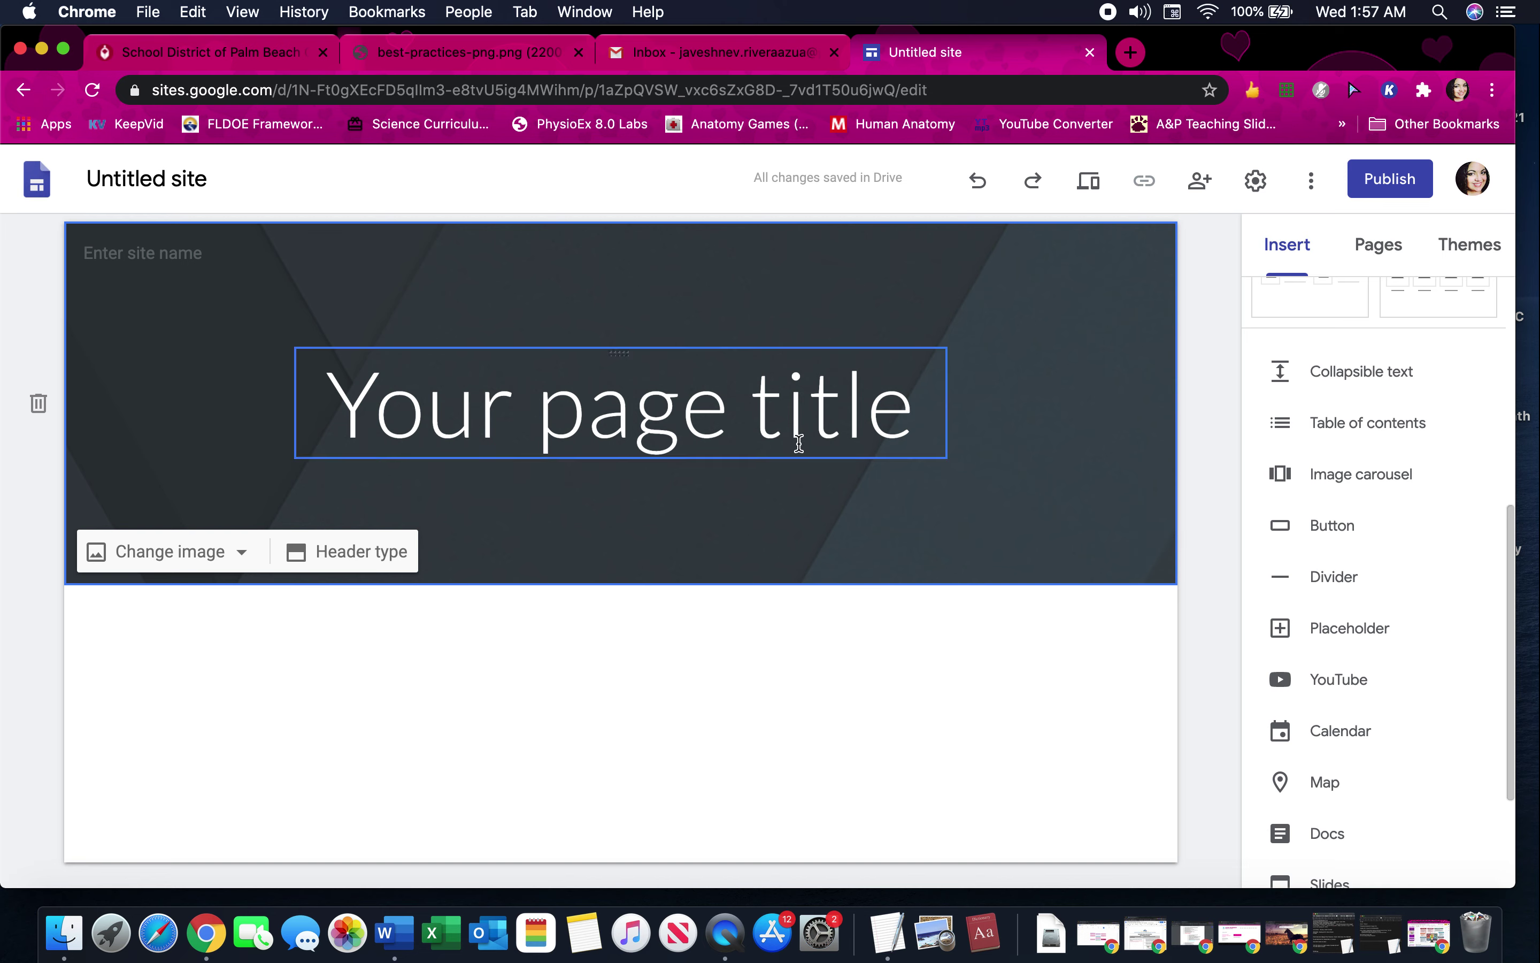
- Try the Aristotle, Diplomat, Vision, Level and Impression themes on the site
left_click(1467, 252)
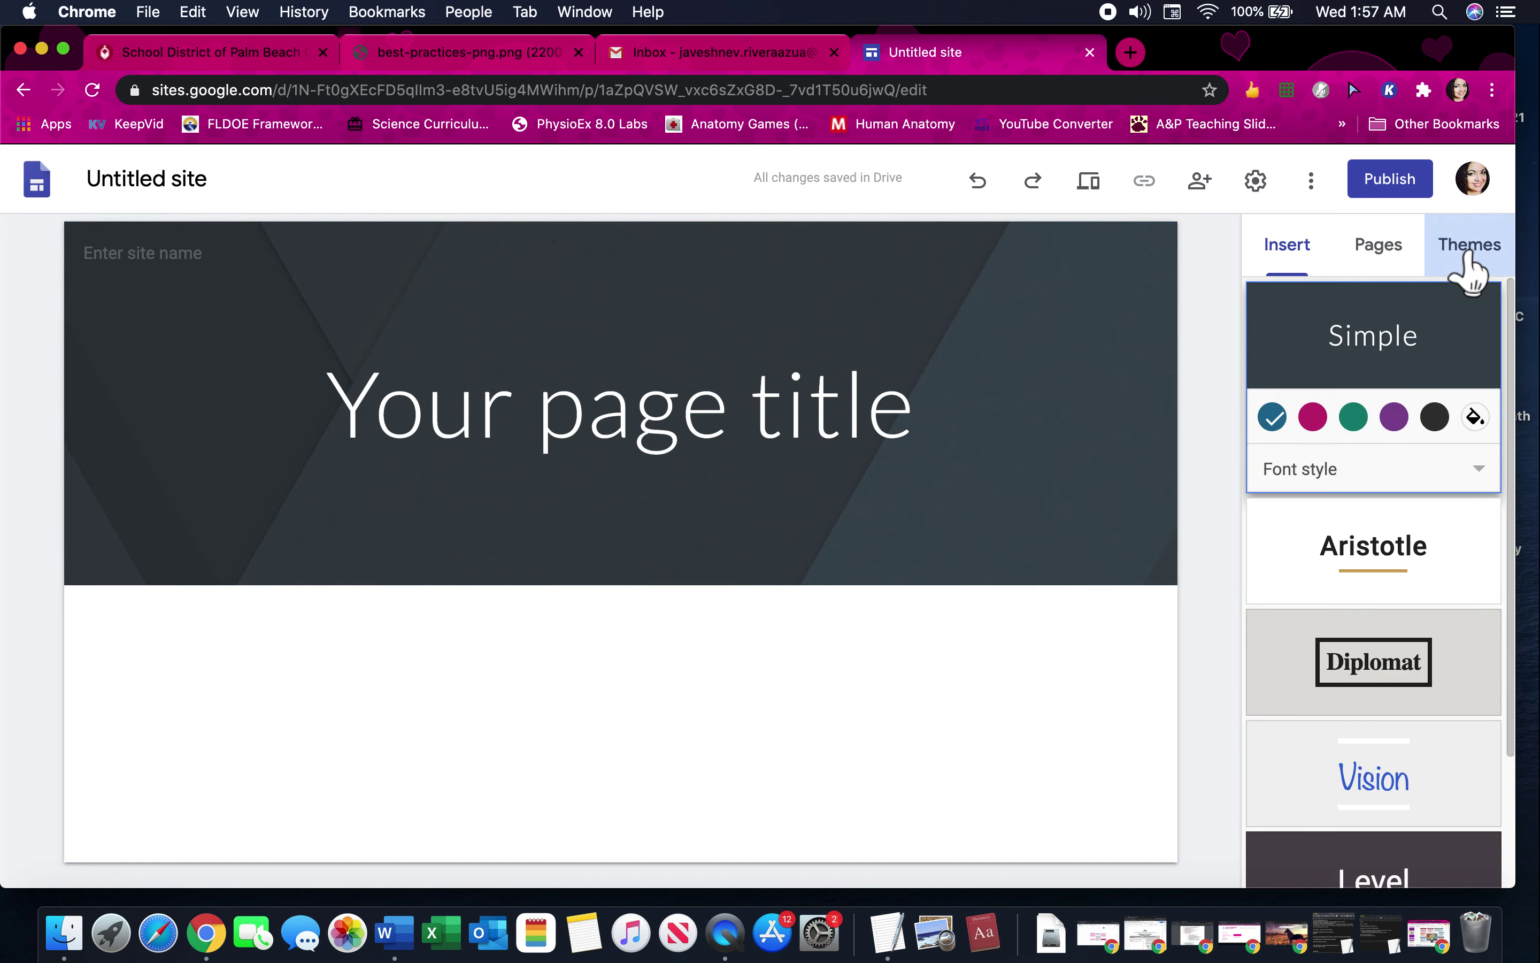
scroll(1409, 540, "down", 2)
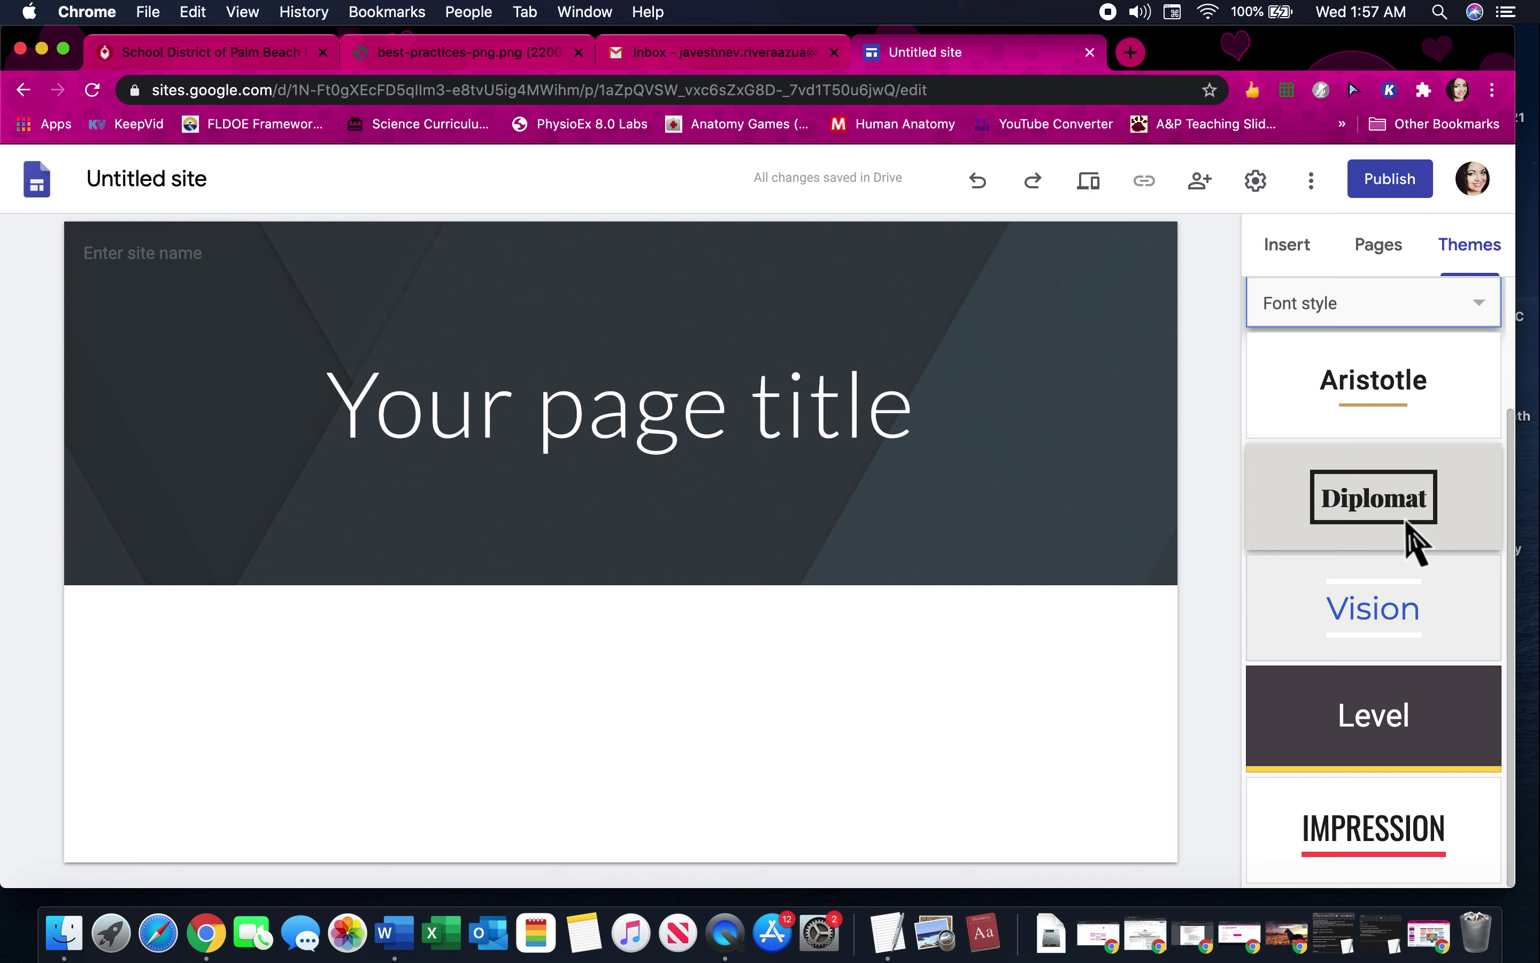
scroll(1416, 540, "up", 2)
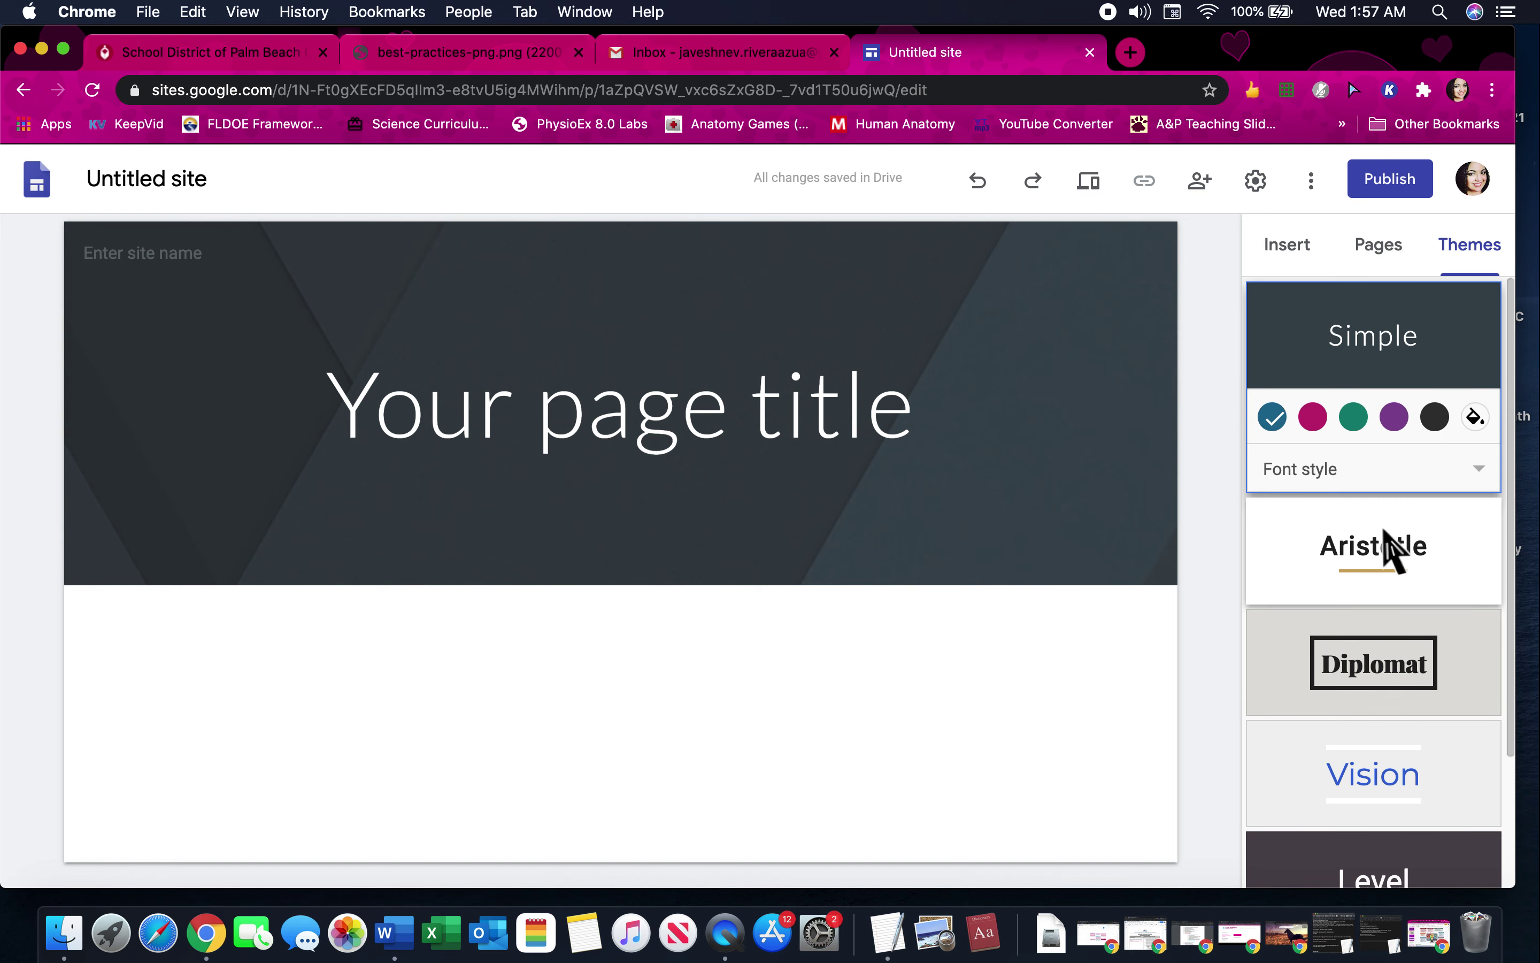
left_click(1375, 559)
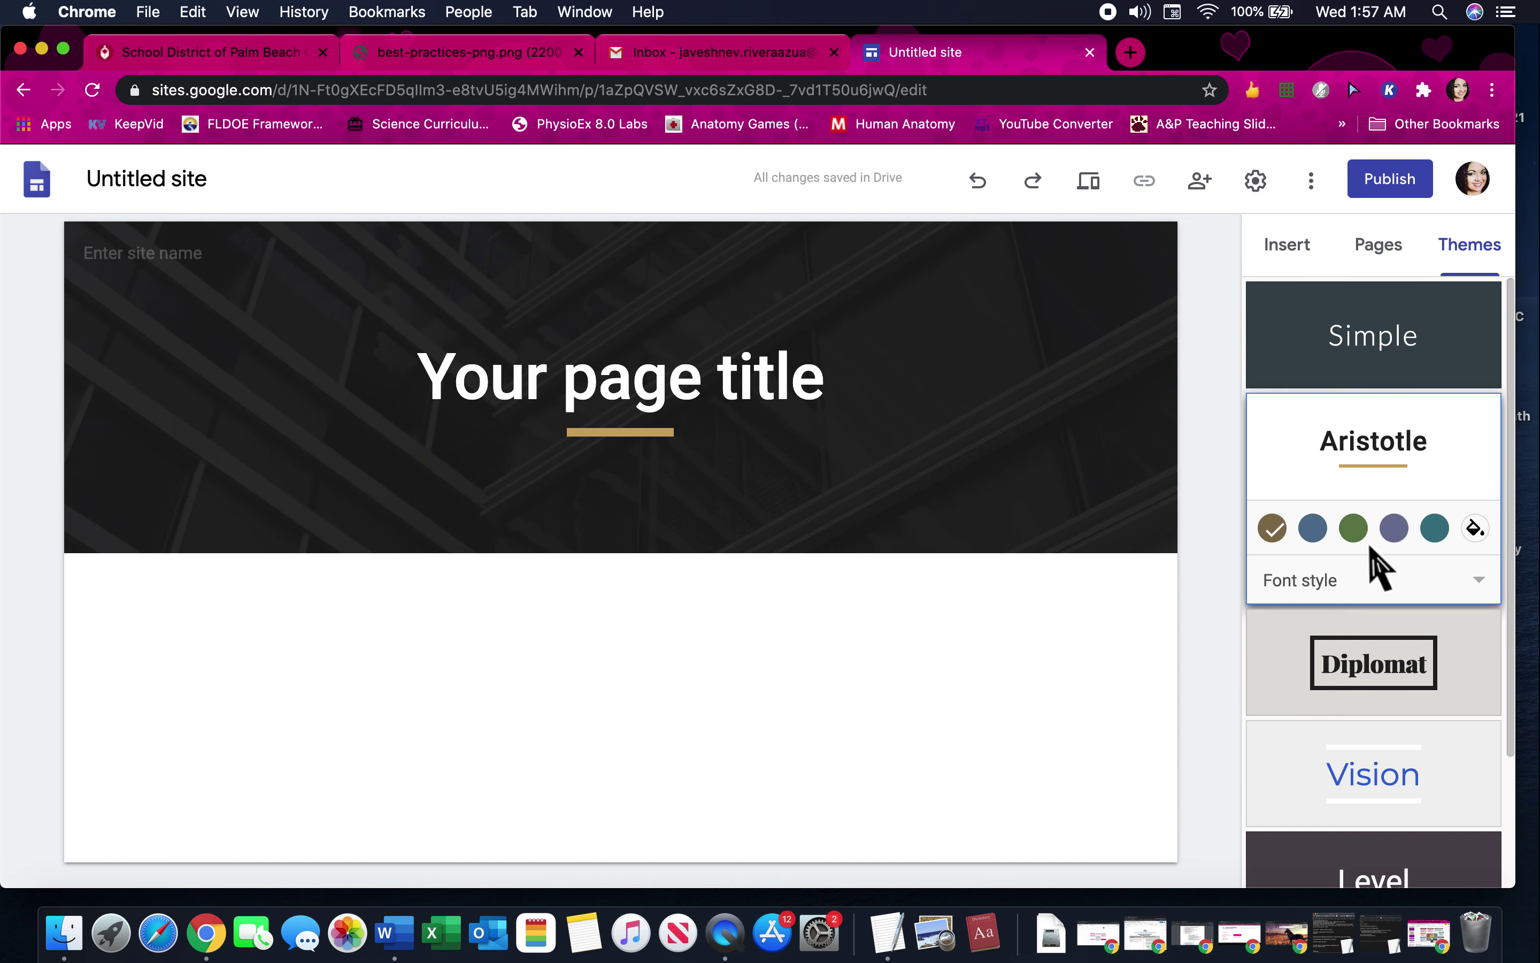
left_click(1368, 694)
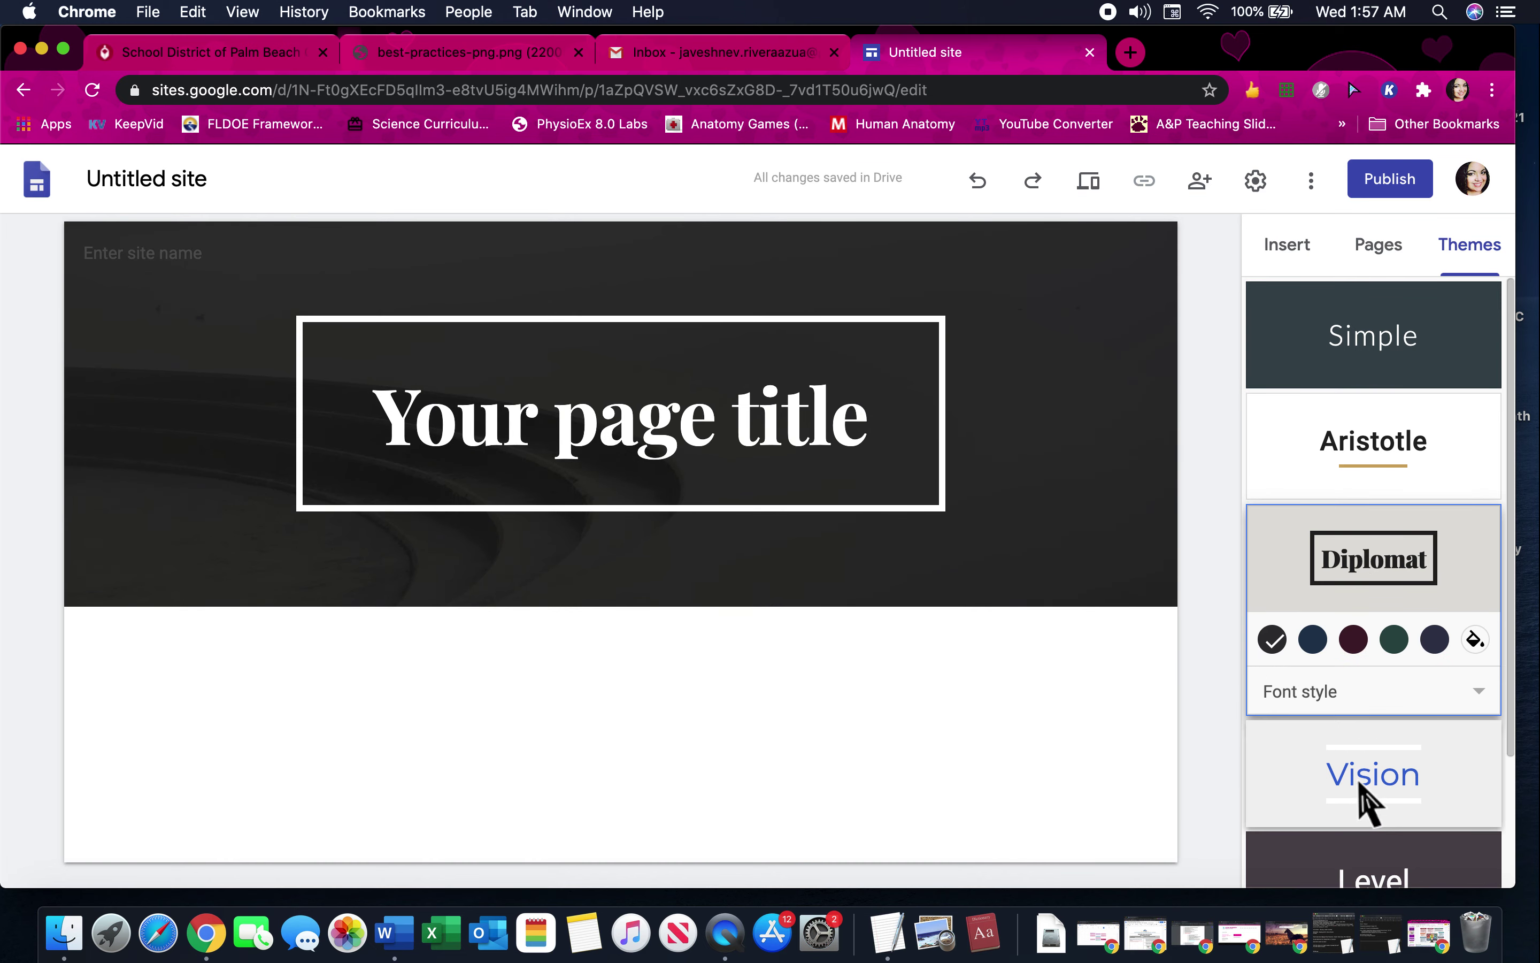
left_click(1366, 799)
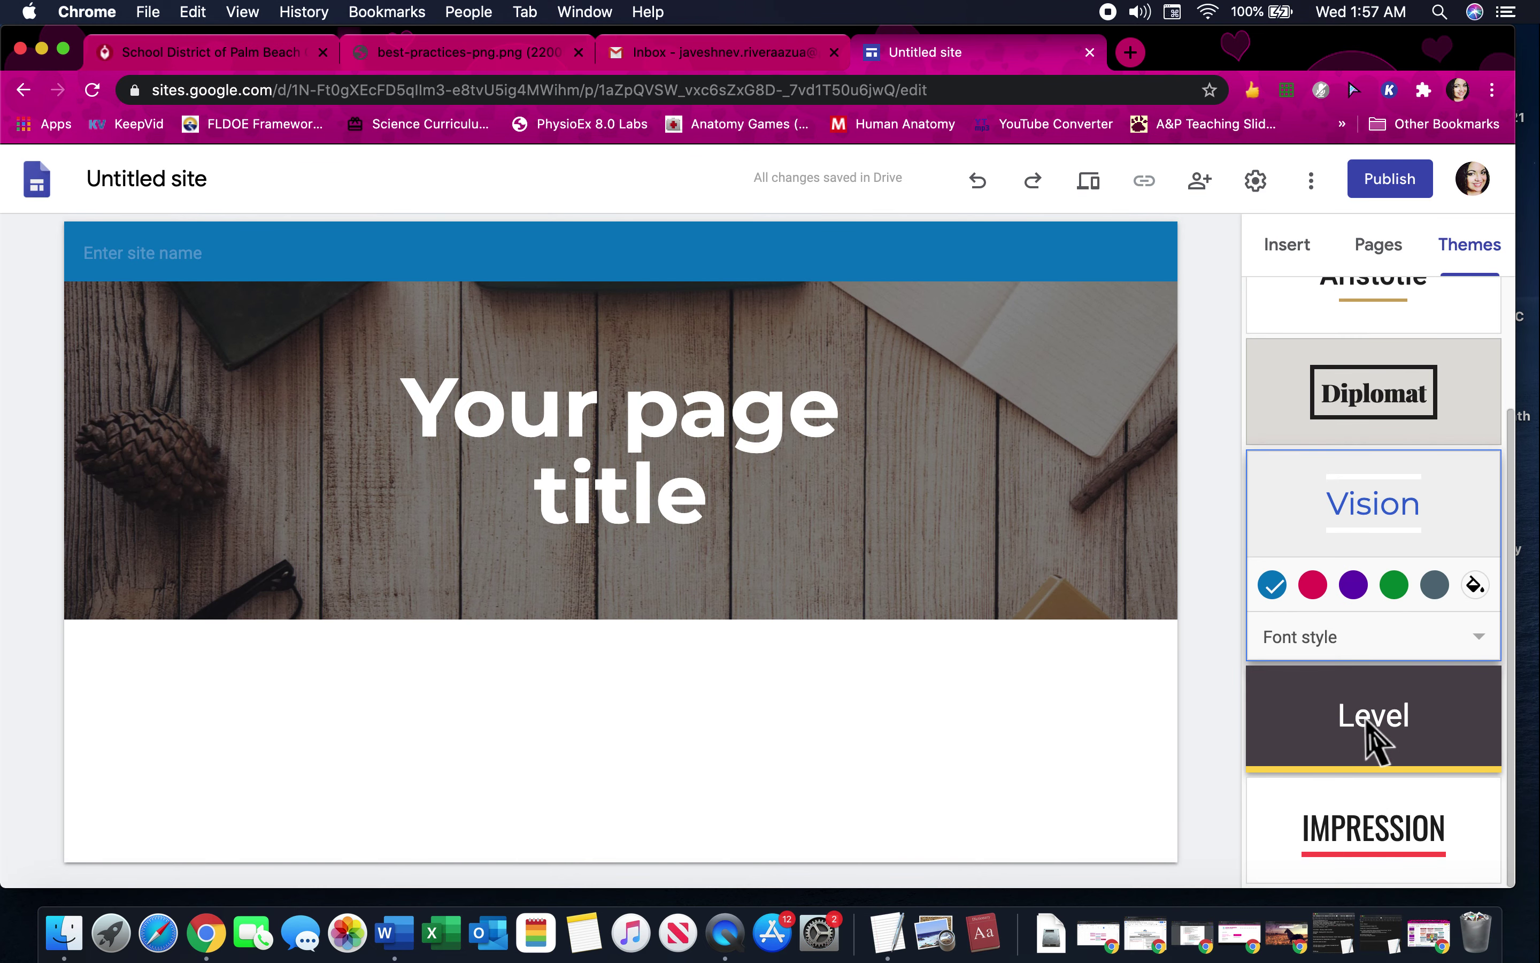
left_click(1366, 723)
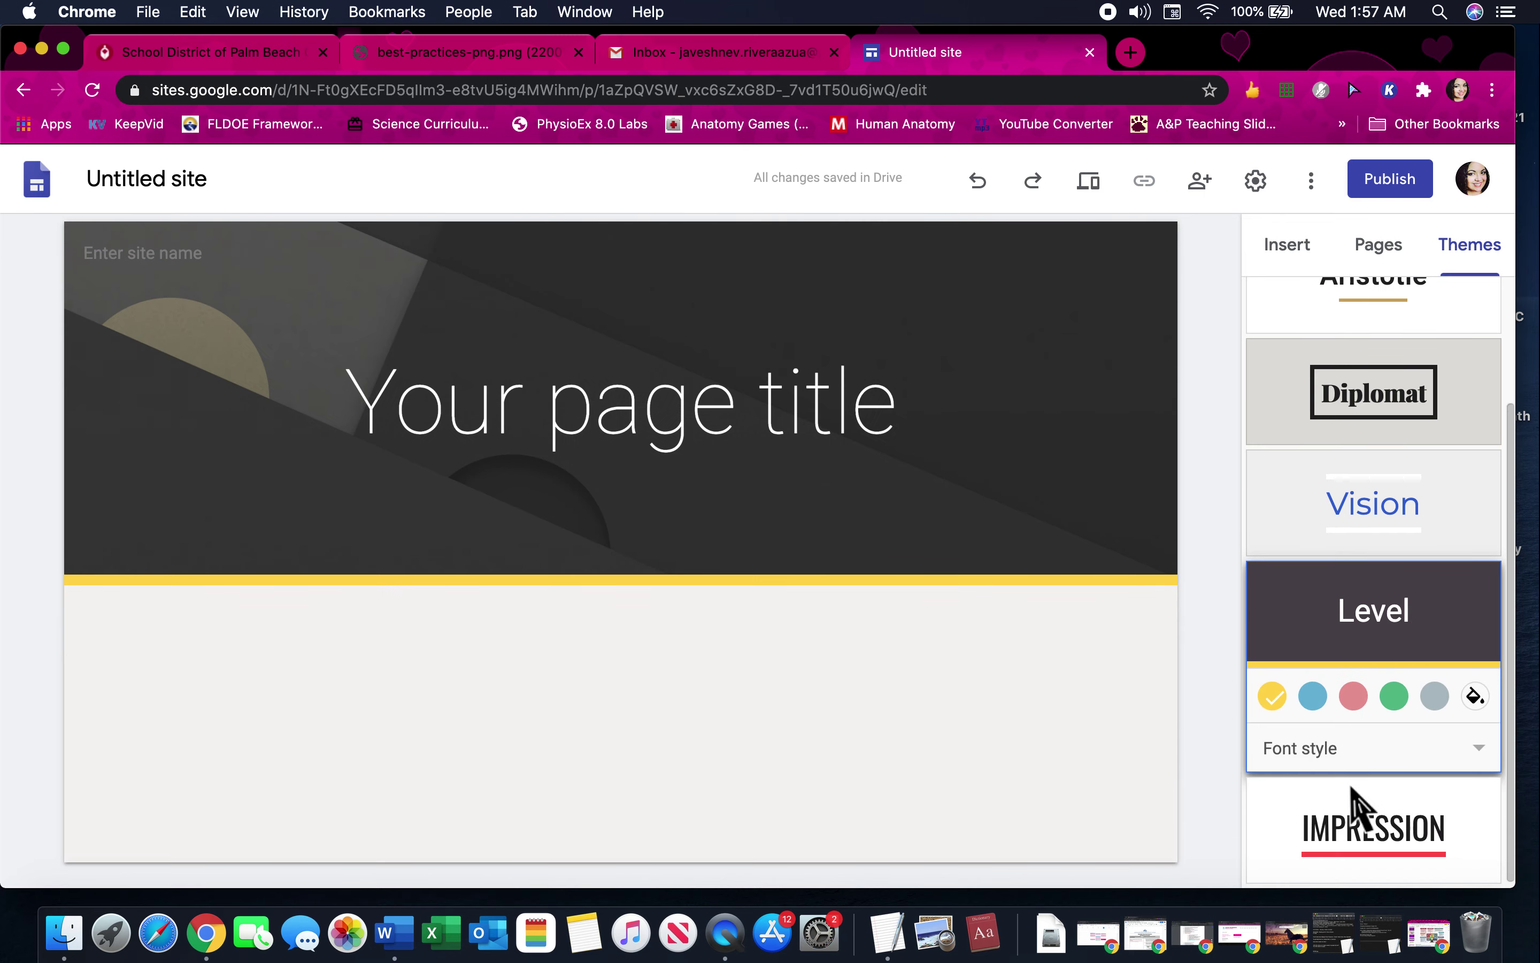
left_click(1357, 825)
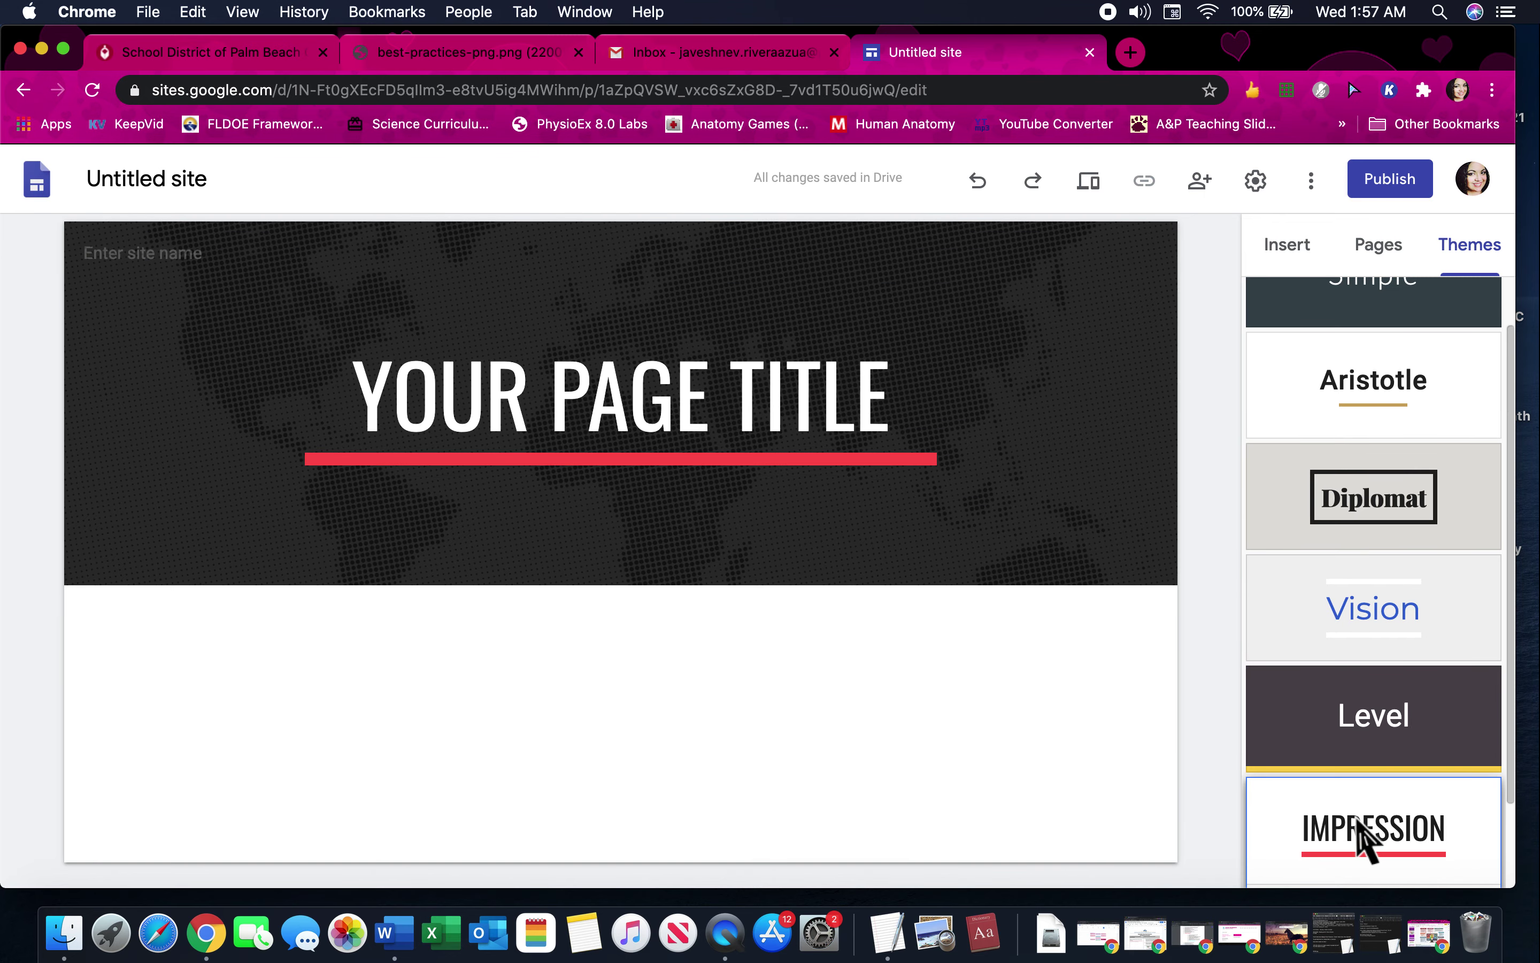
scroll(1357, 765, "up", 3)
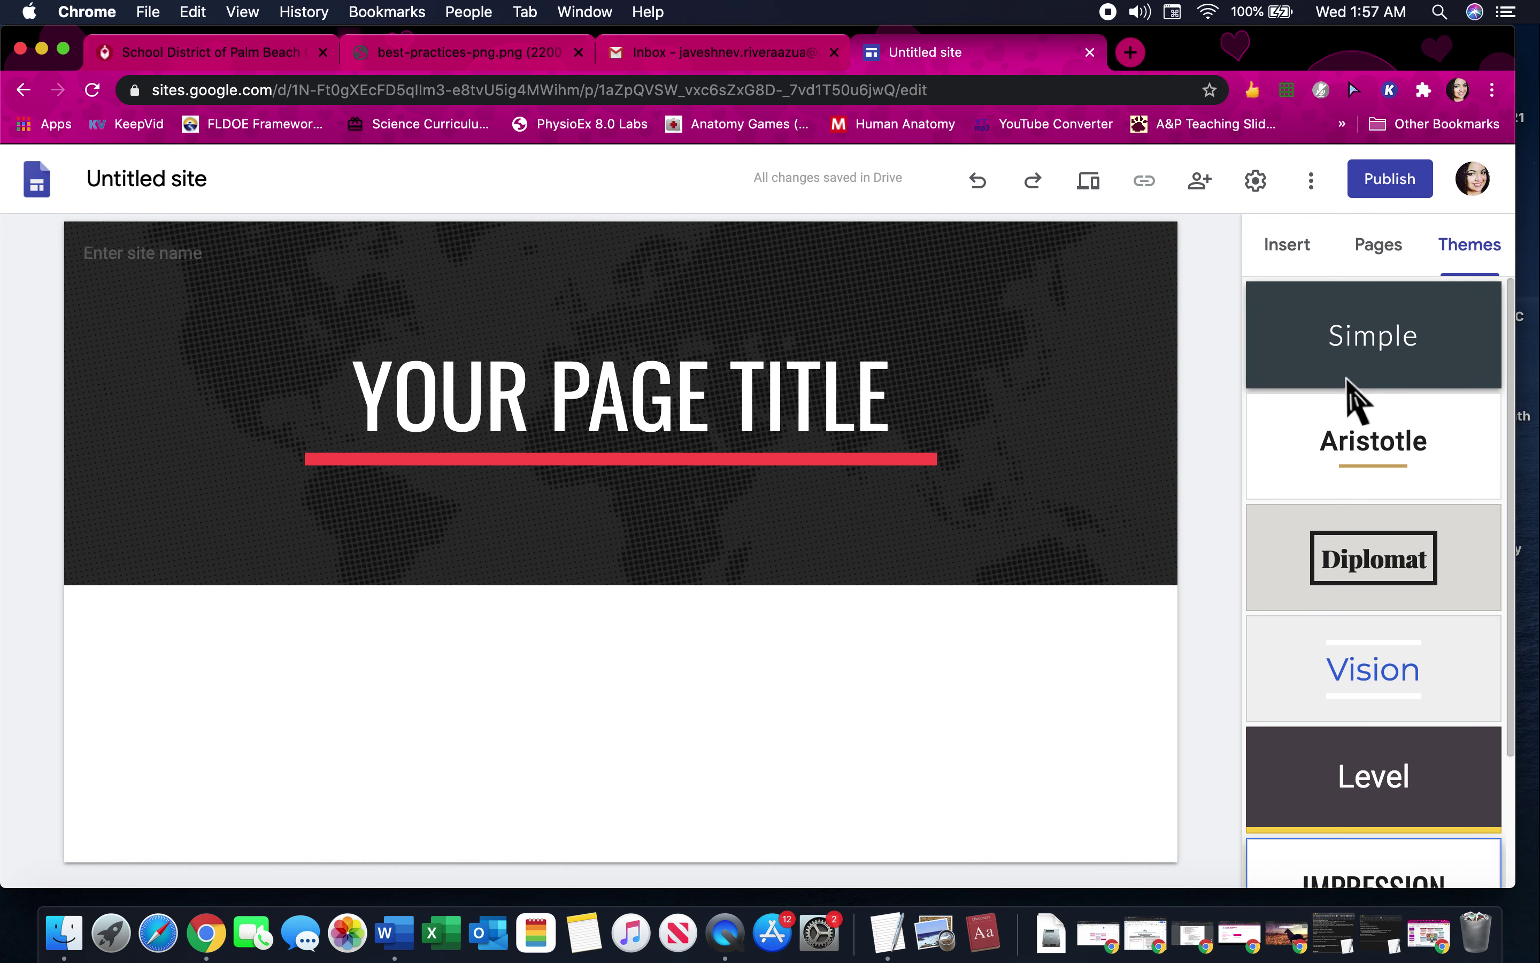
- Apply the Diplomat theme and try its navy, maroon, green and purple colors
left_click(1362, 551)
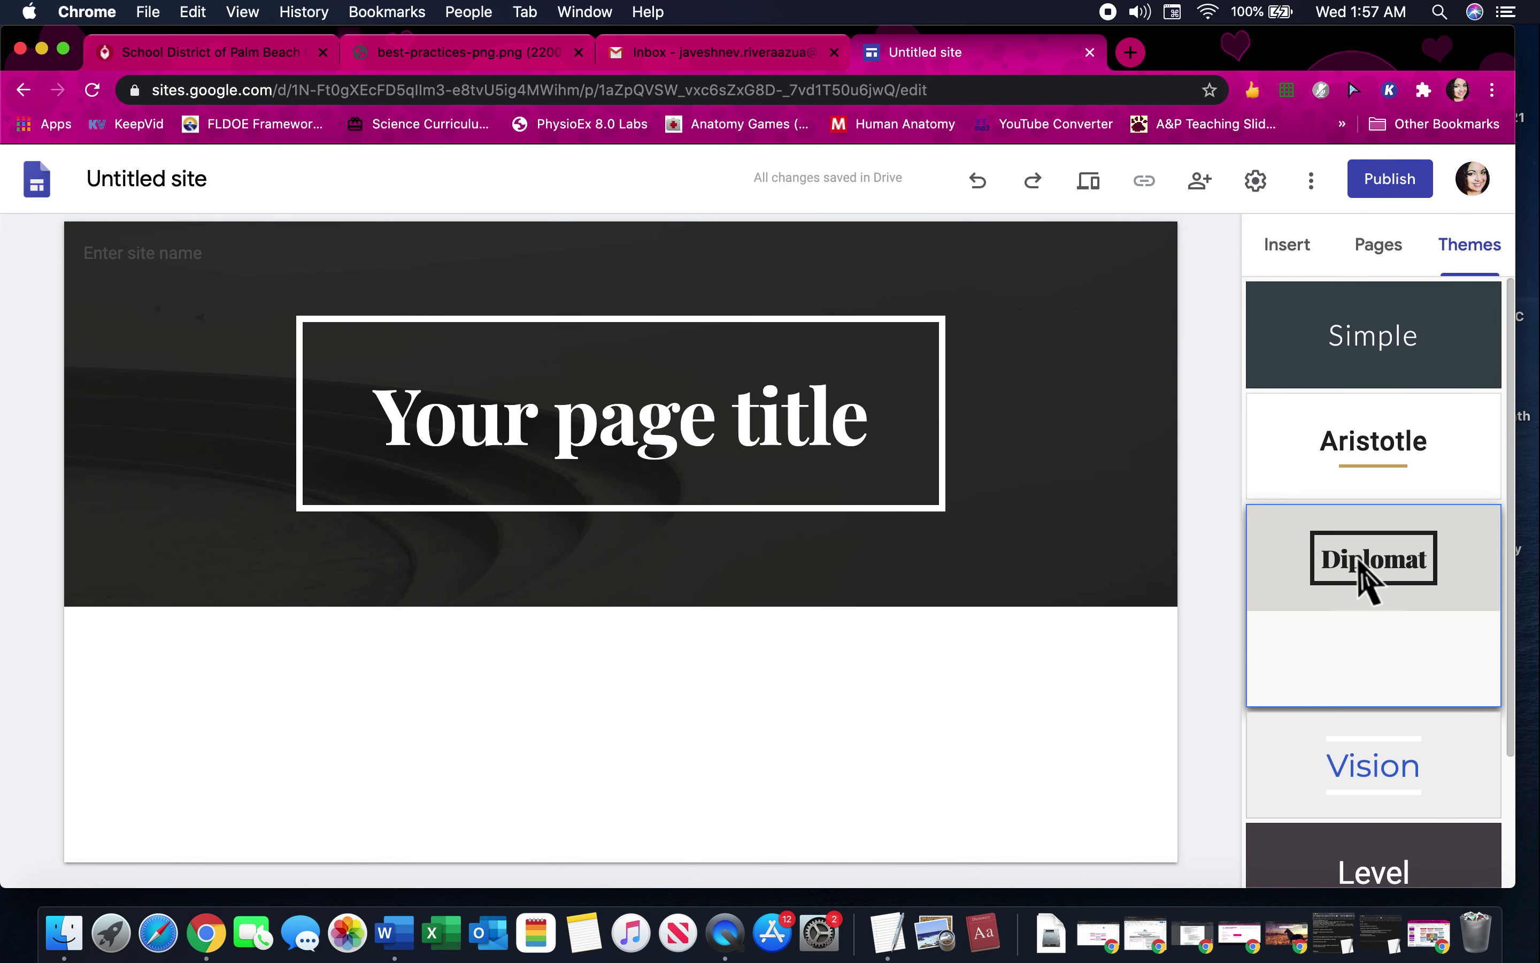
left_click(1315, 641)
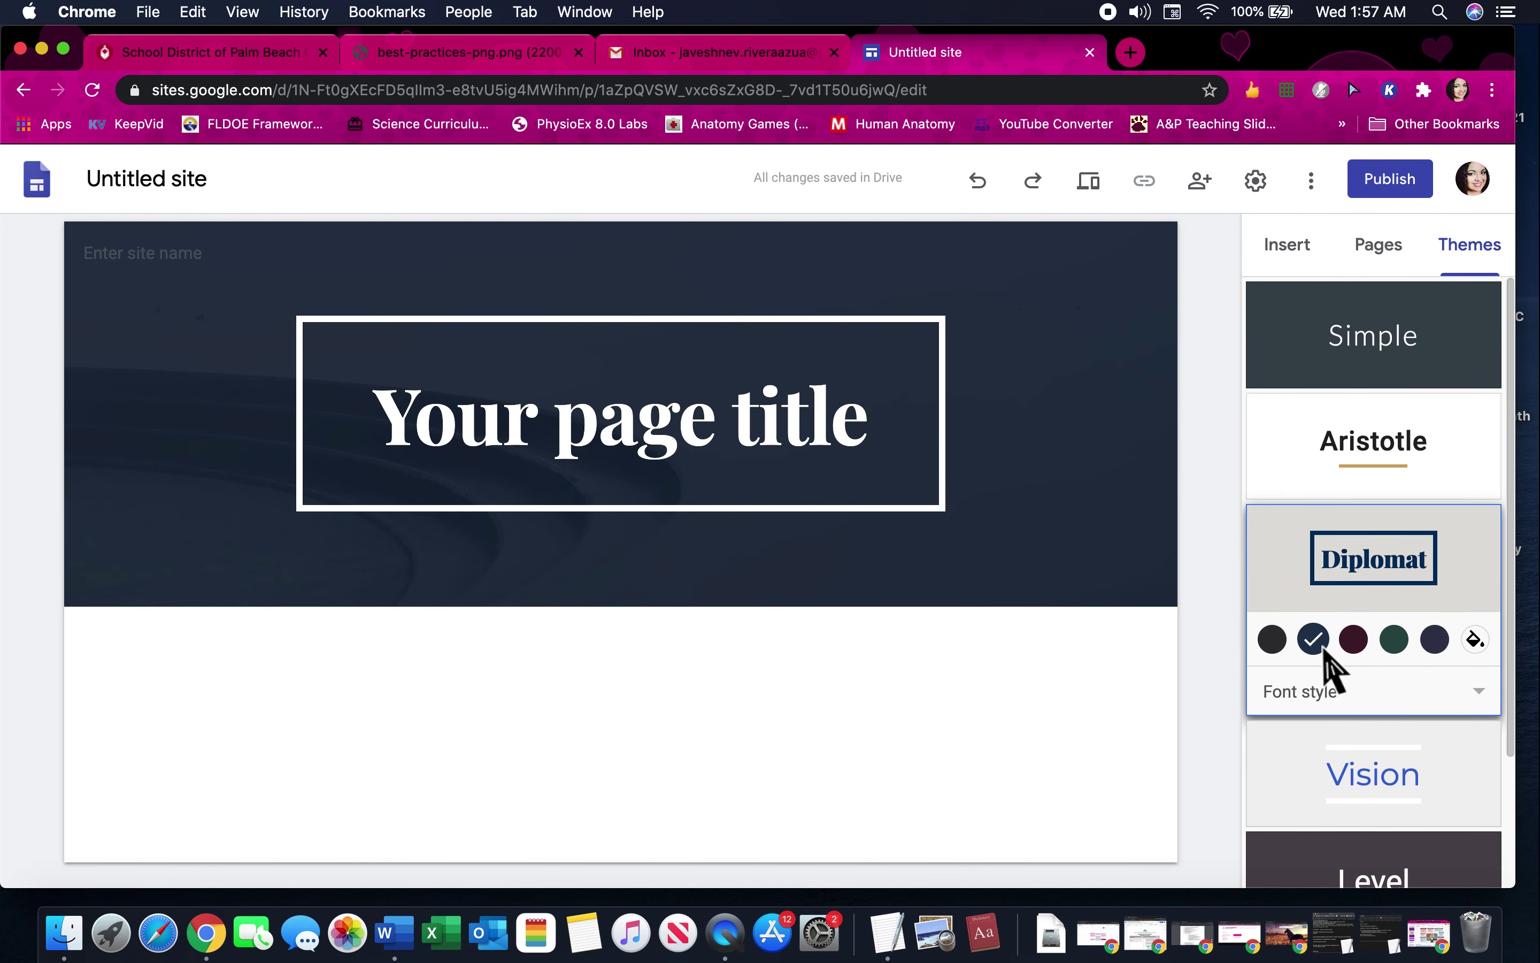
left_click(1357, 644)
left_click(1393, 644)
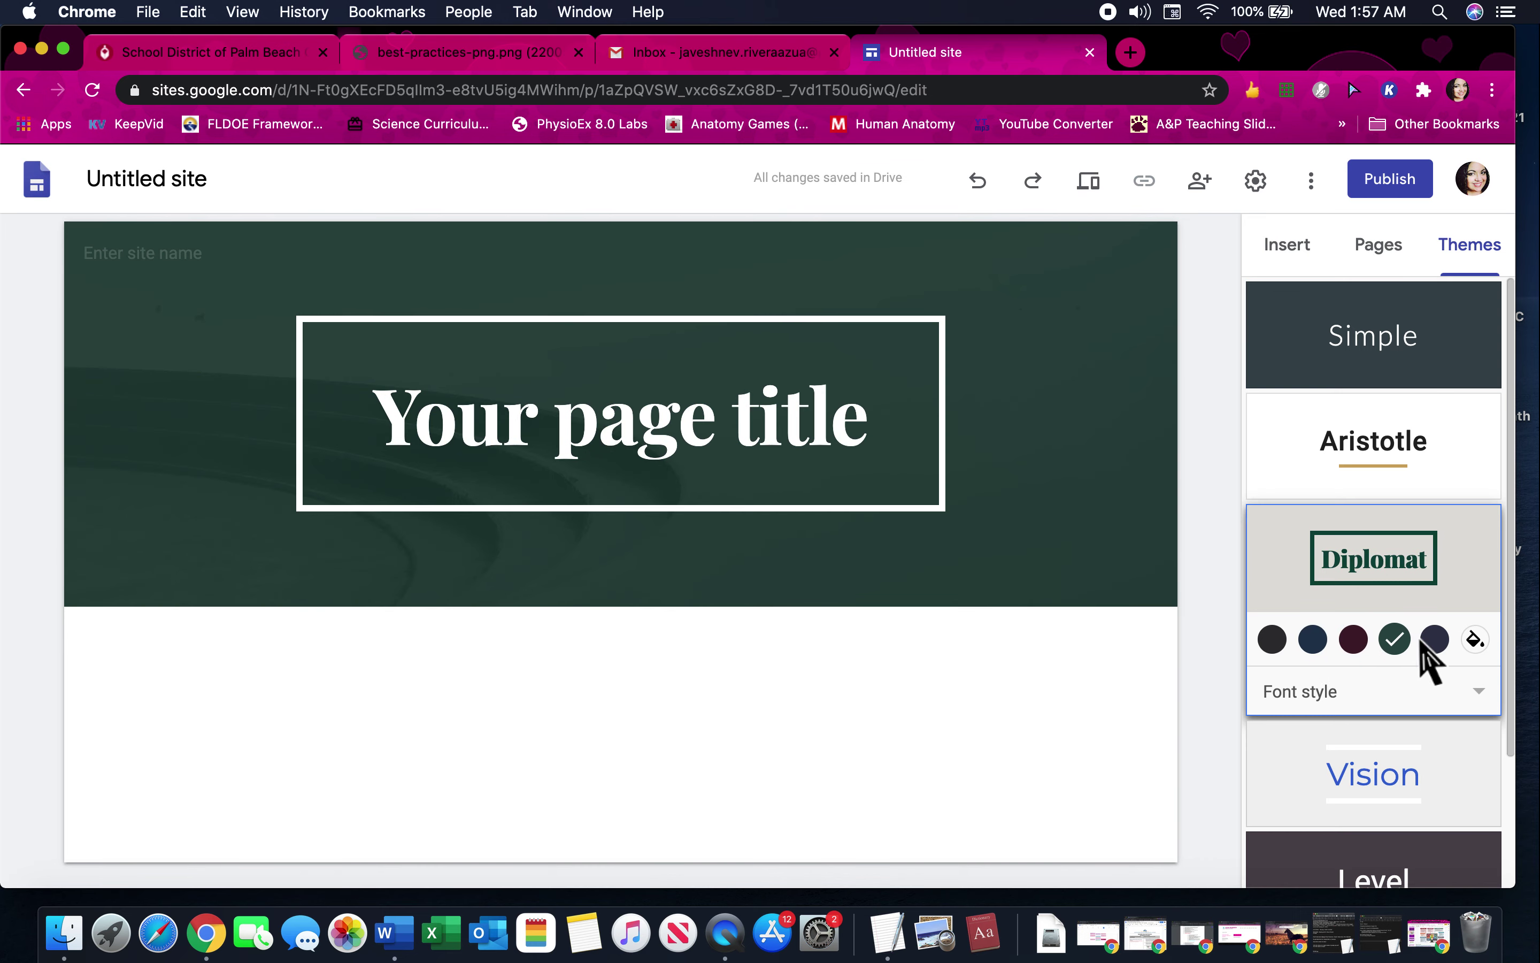
left_click(1436, 643)
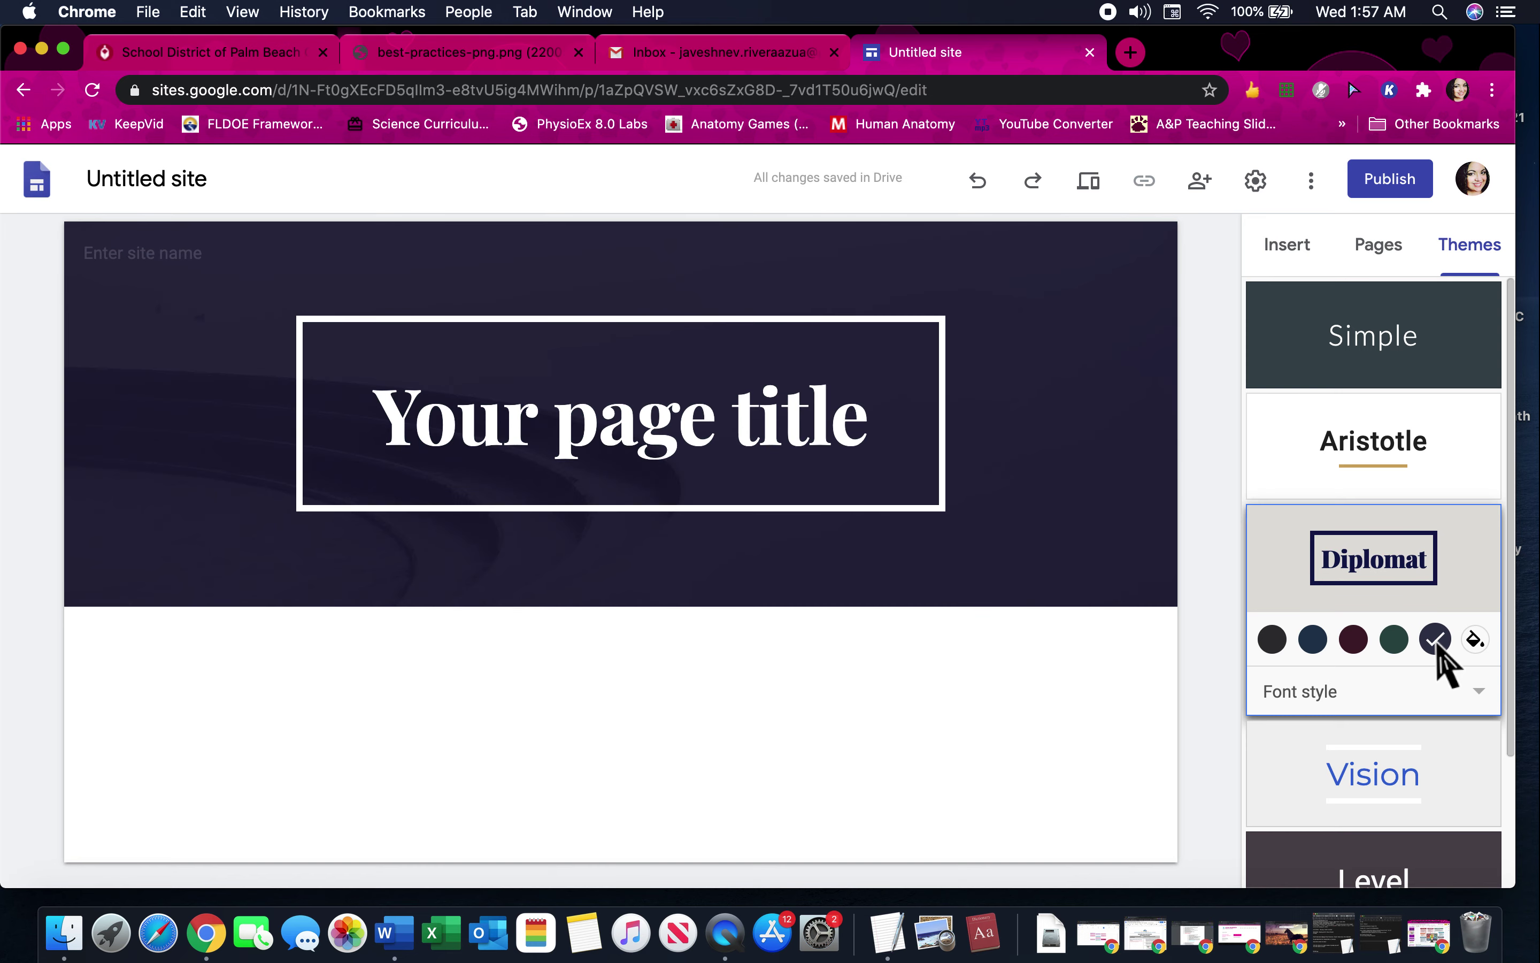
- Try the Heavy and Light font styles on the Diplomat theme, and restore the Classic style
left_click(1466, 688)
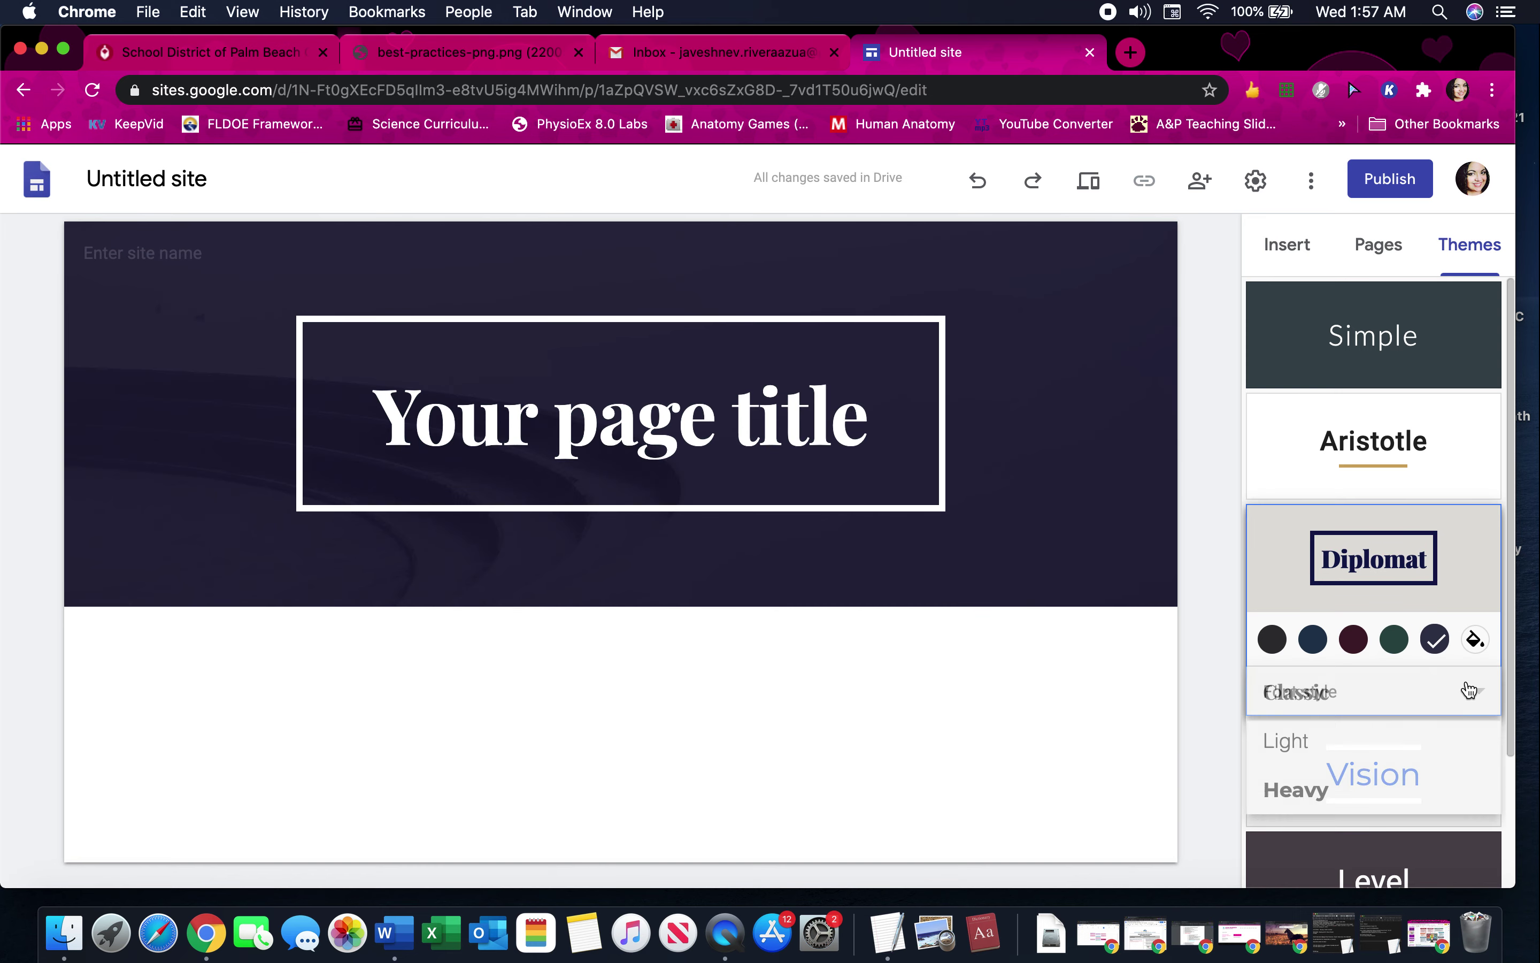
left_click(1326, 806)
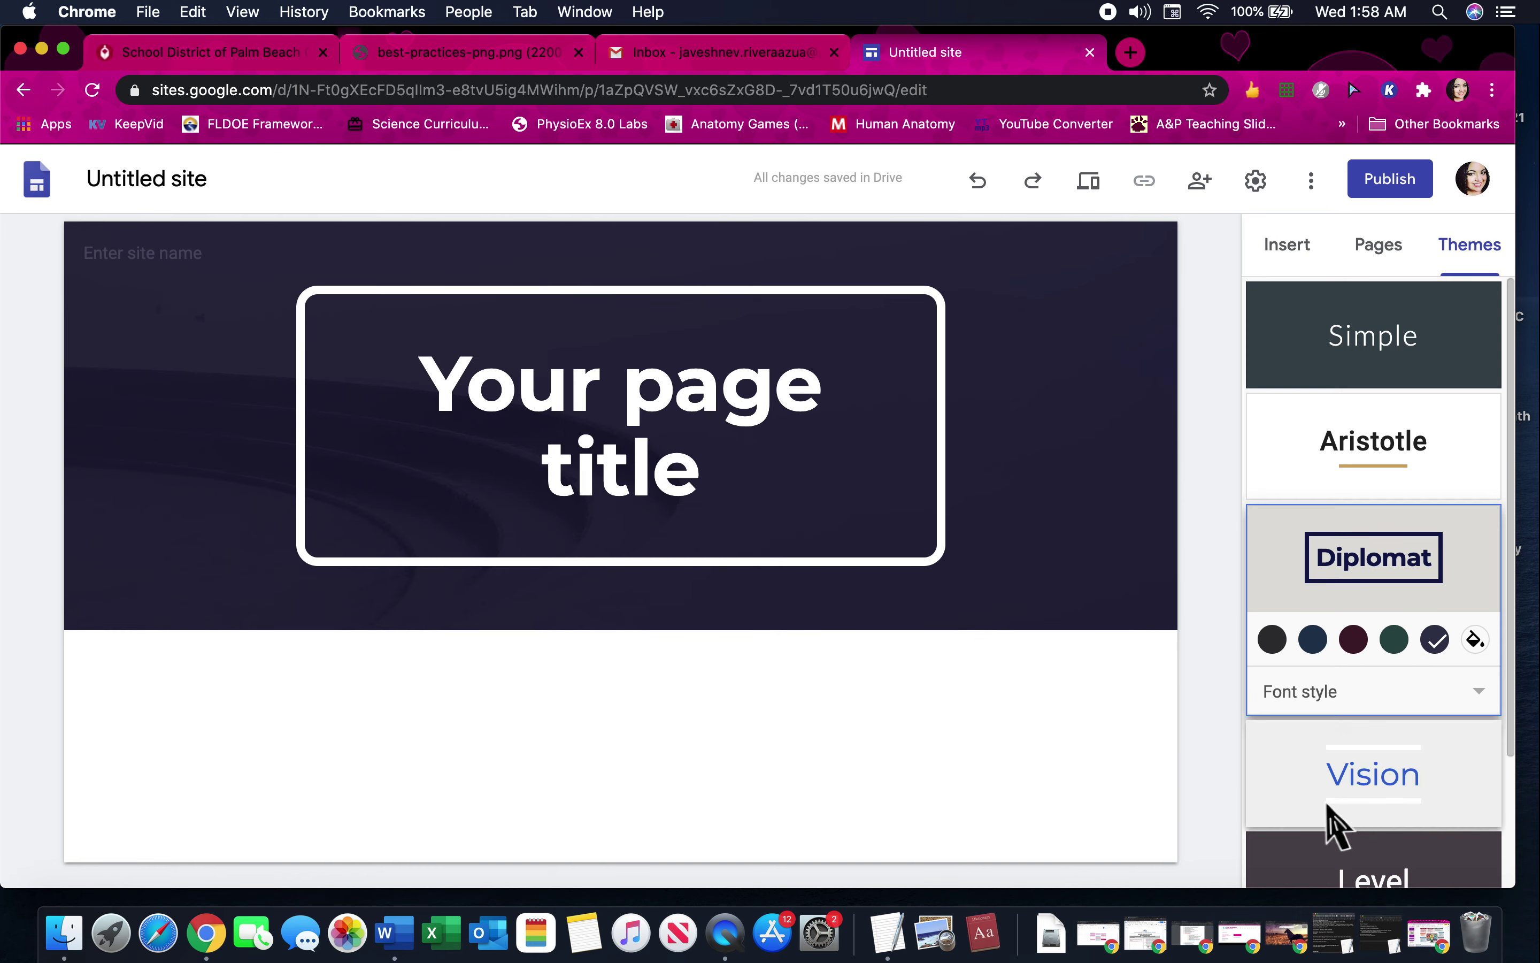
left_click(1329, 701)
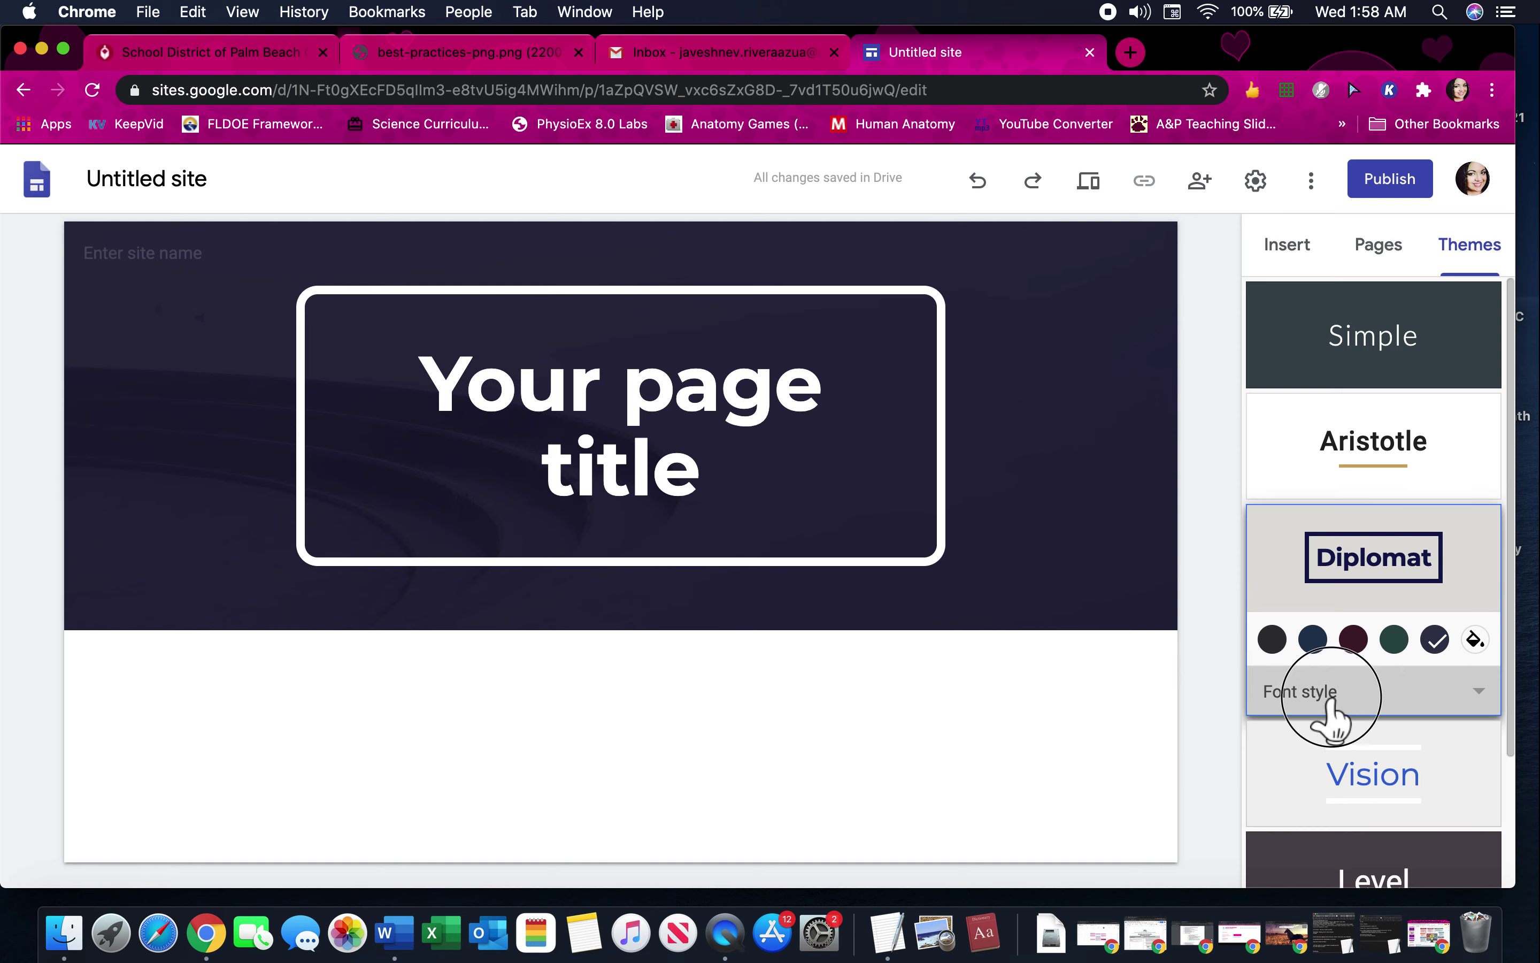
left_click(1339, 612)
left_click(1345, 701)
left_click(1310, 739)
left_click(1308, 691)
left_click(1315, 743)
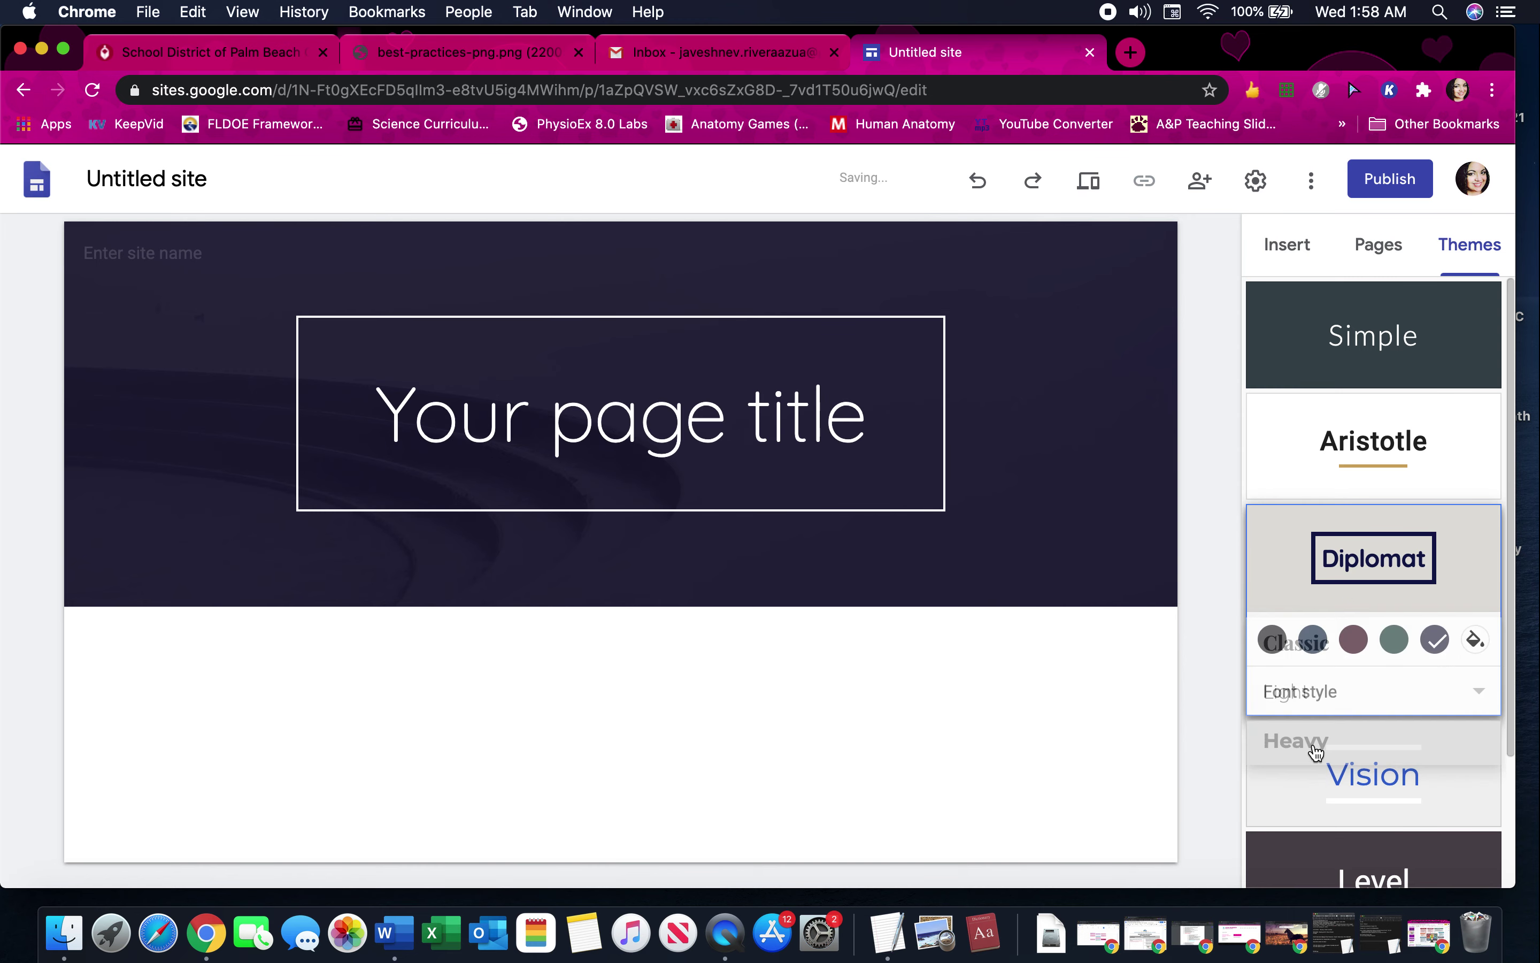
left_click(1358, 697)
left_click(1309, 608)
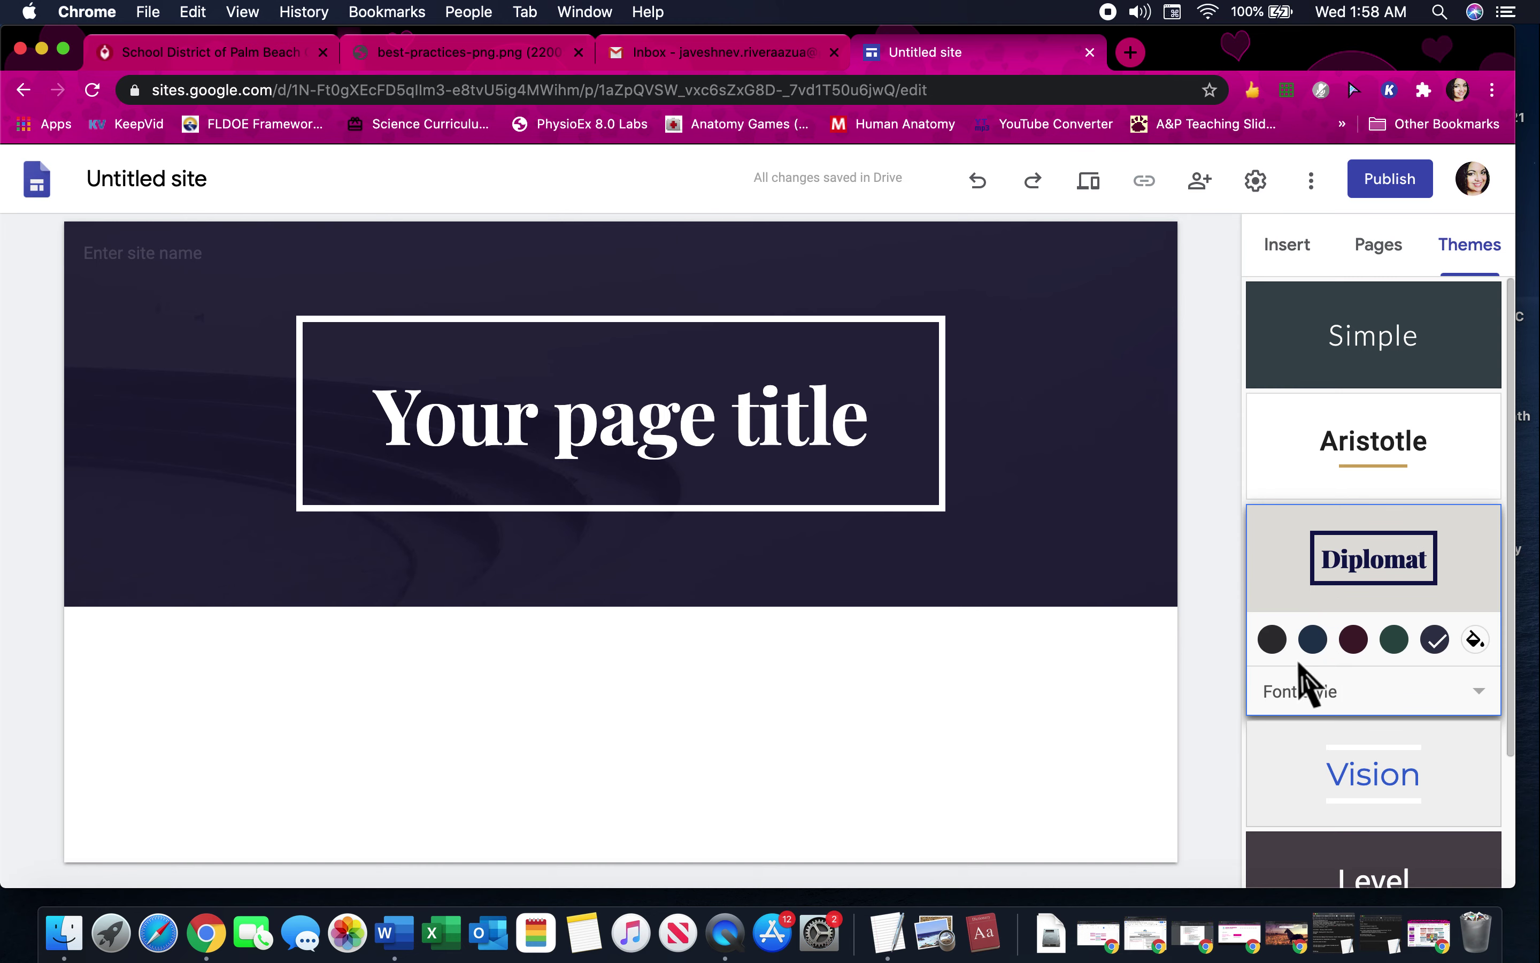
- Try the maroon color and the custom shades #3d3452, #4a3452 and #d0a8e0 on the Diplomat theme
left_click(1352, 643)
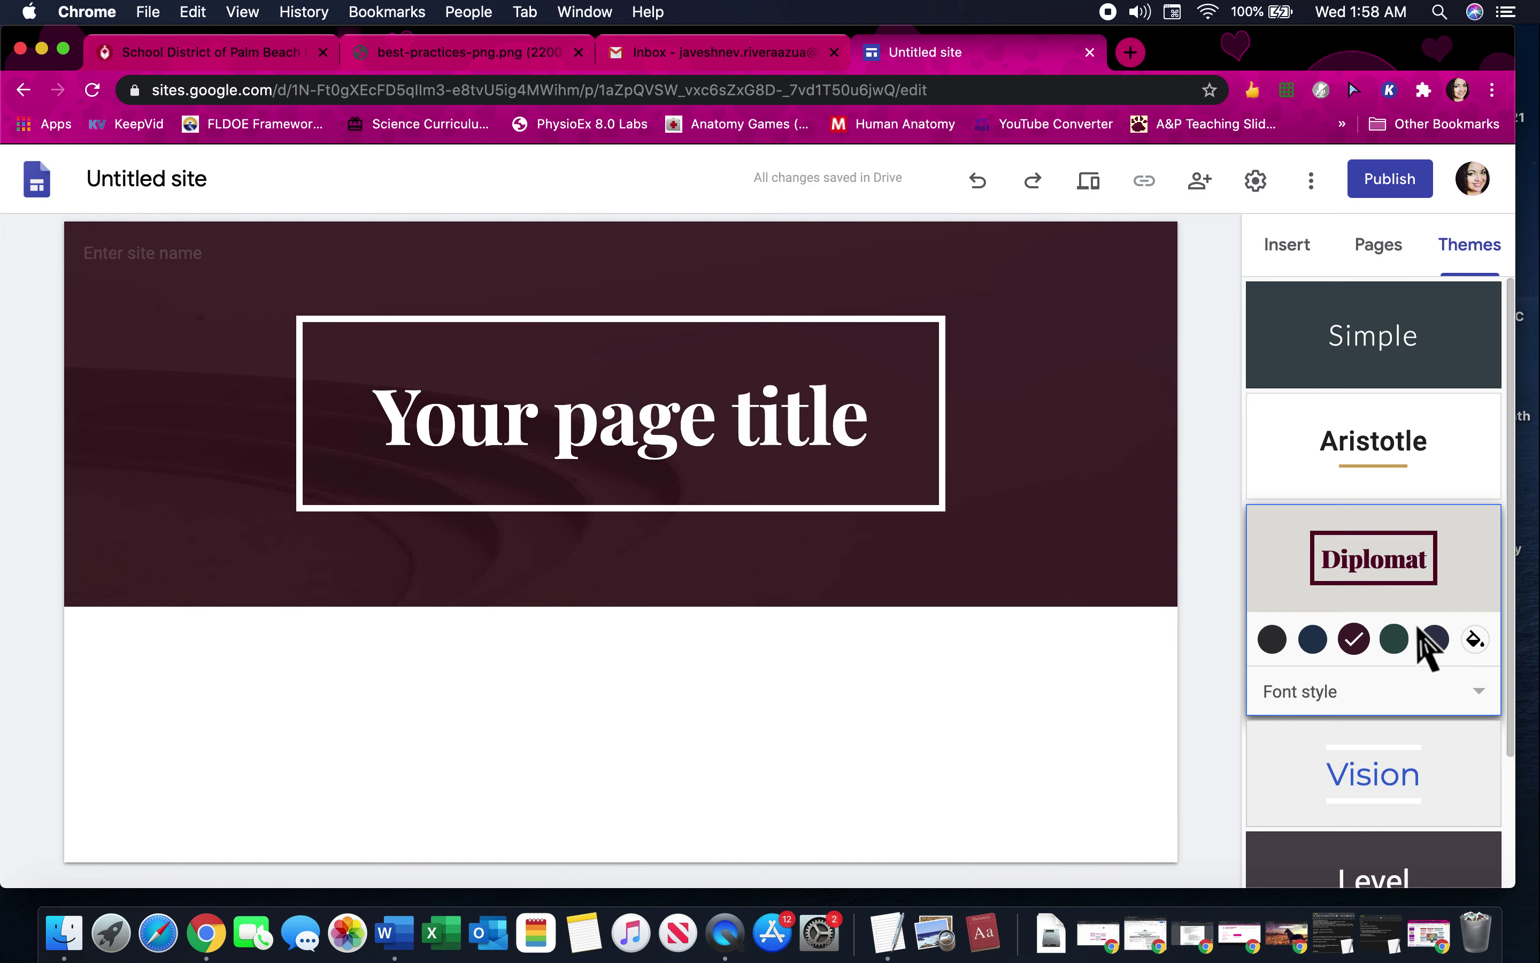
left_click(1474, 637)
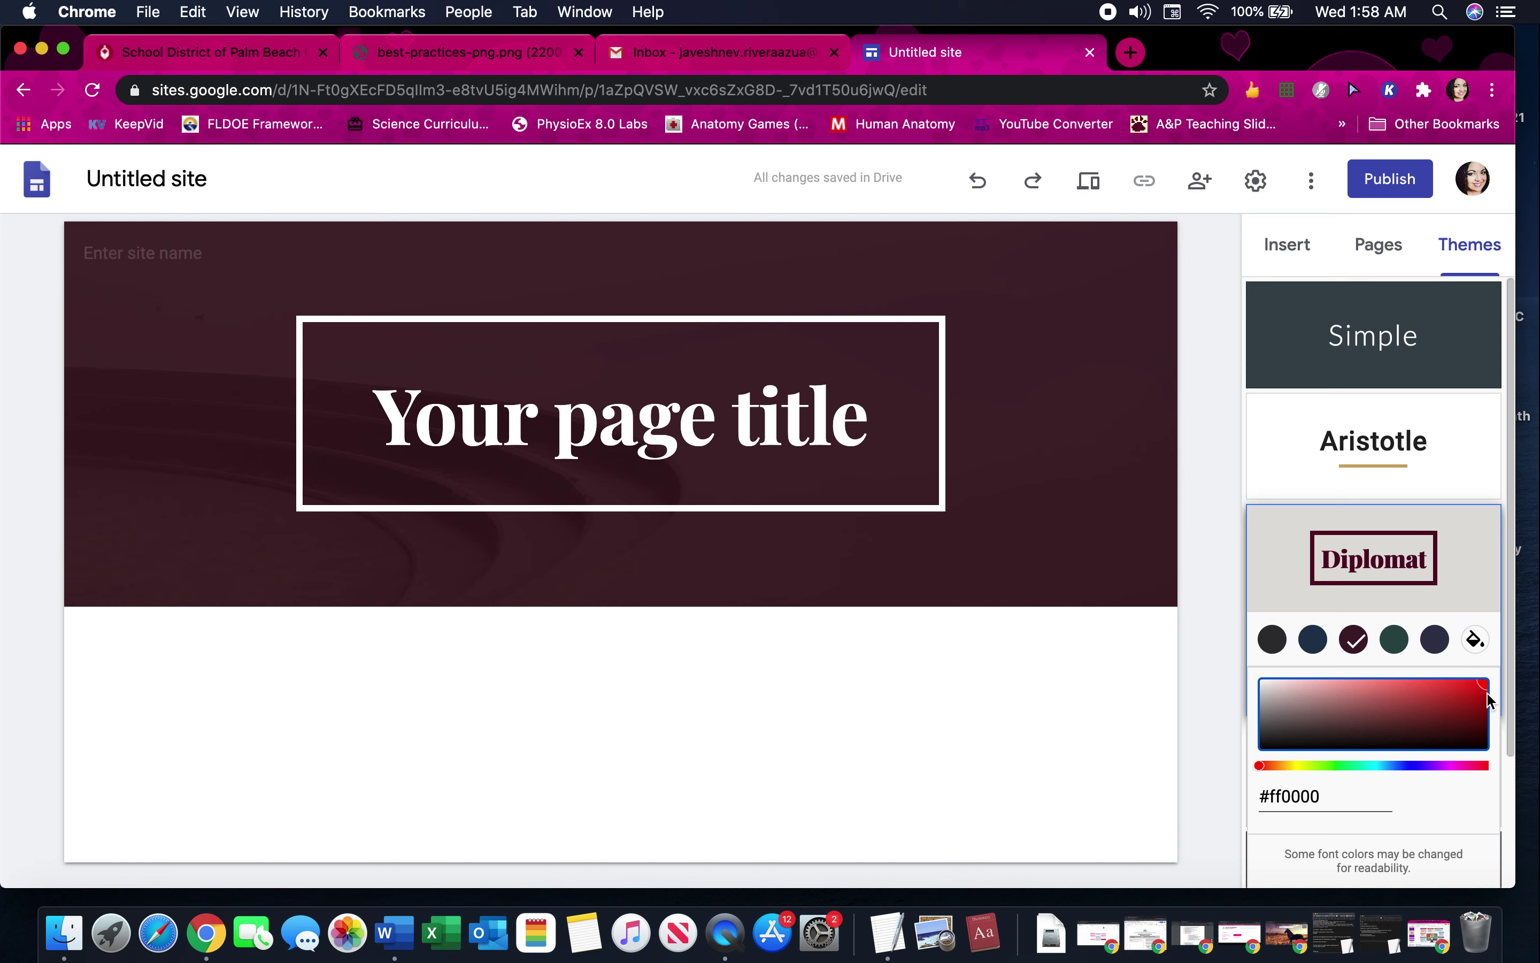
mouse_move(1485, 699)
left_mouse_down()
mouse_move(1393, 729)
mouse_move(1390, 750)
mouse_move(1446, 743)
mouse_move(1343, 726)
left_mouse_up()
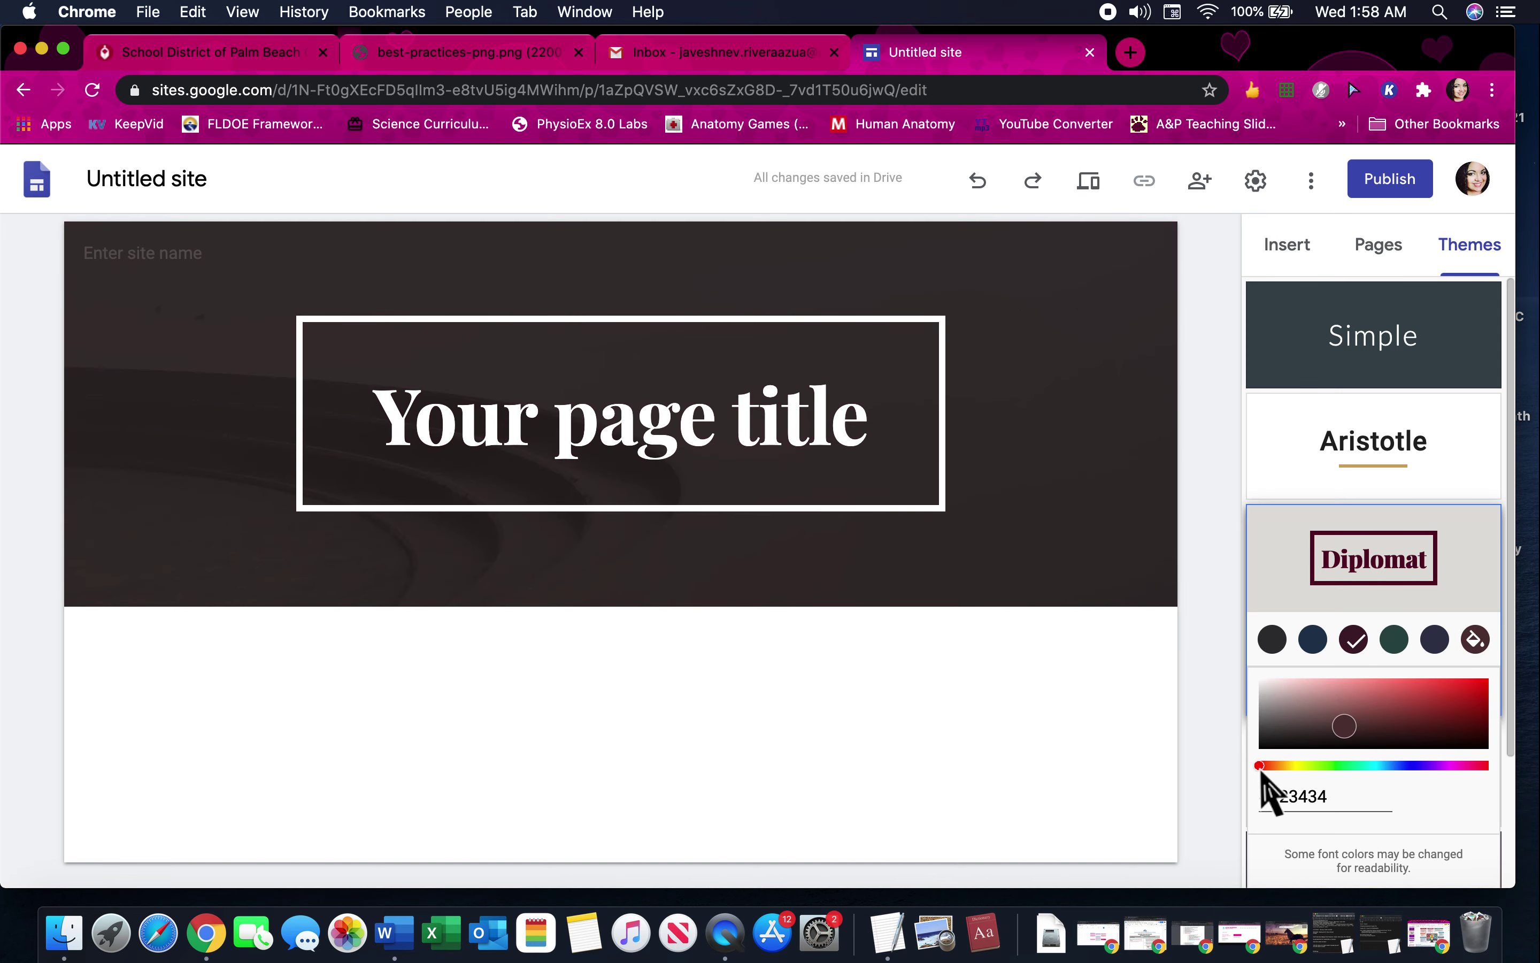
left_click_drag(1260, 766, 1425, 768)
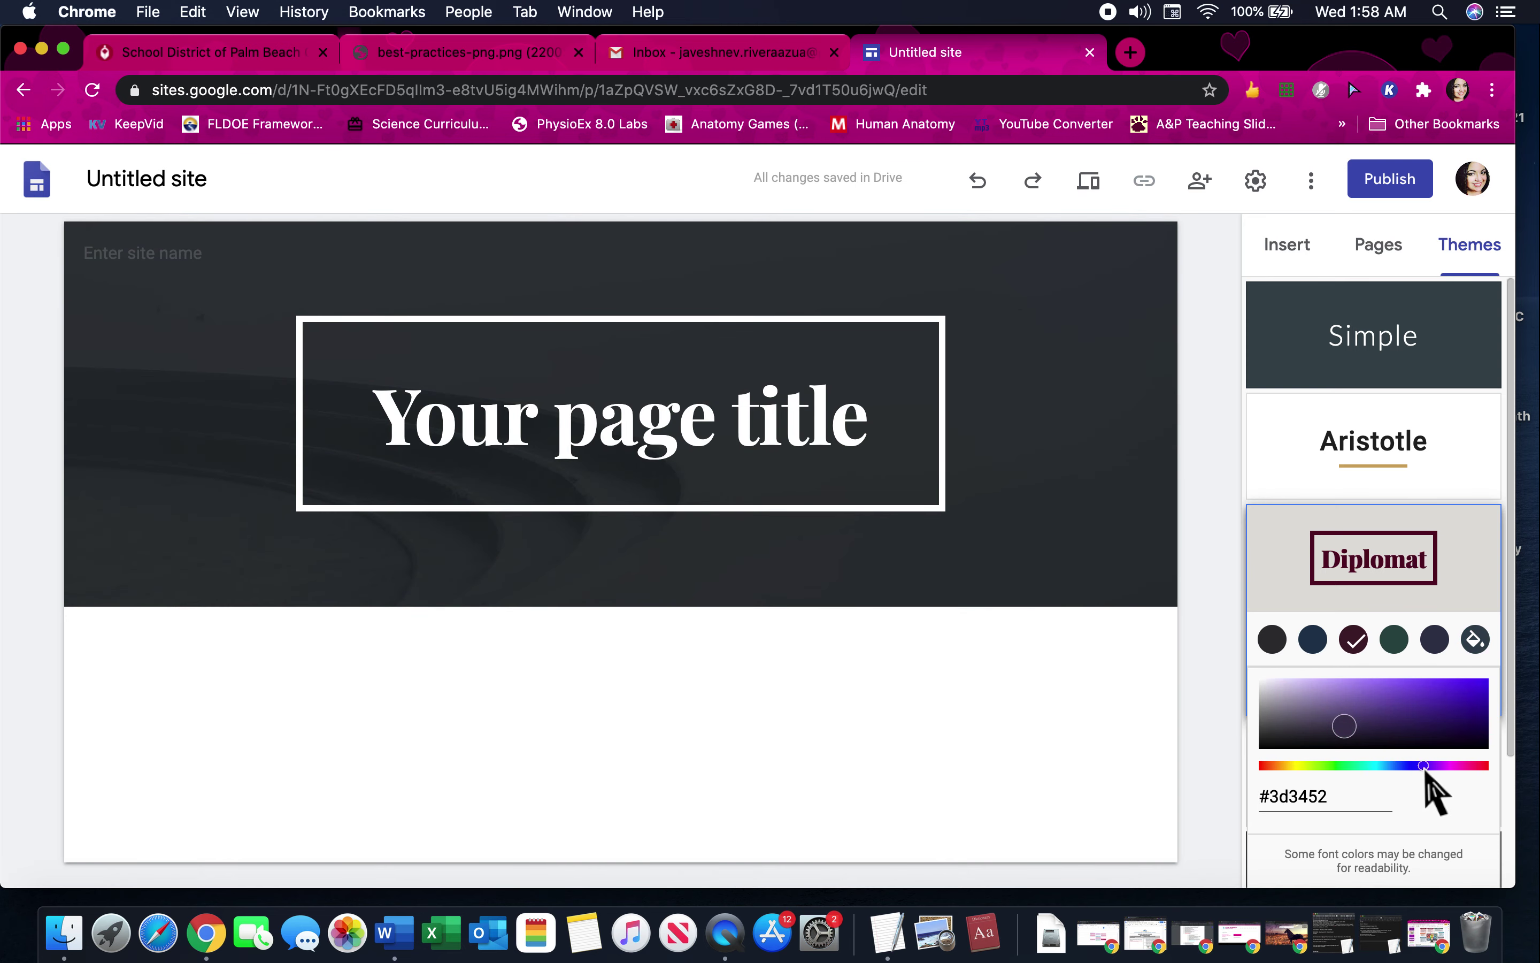
left_click(1440, 766)
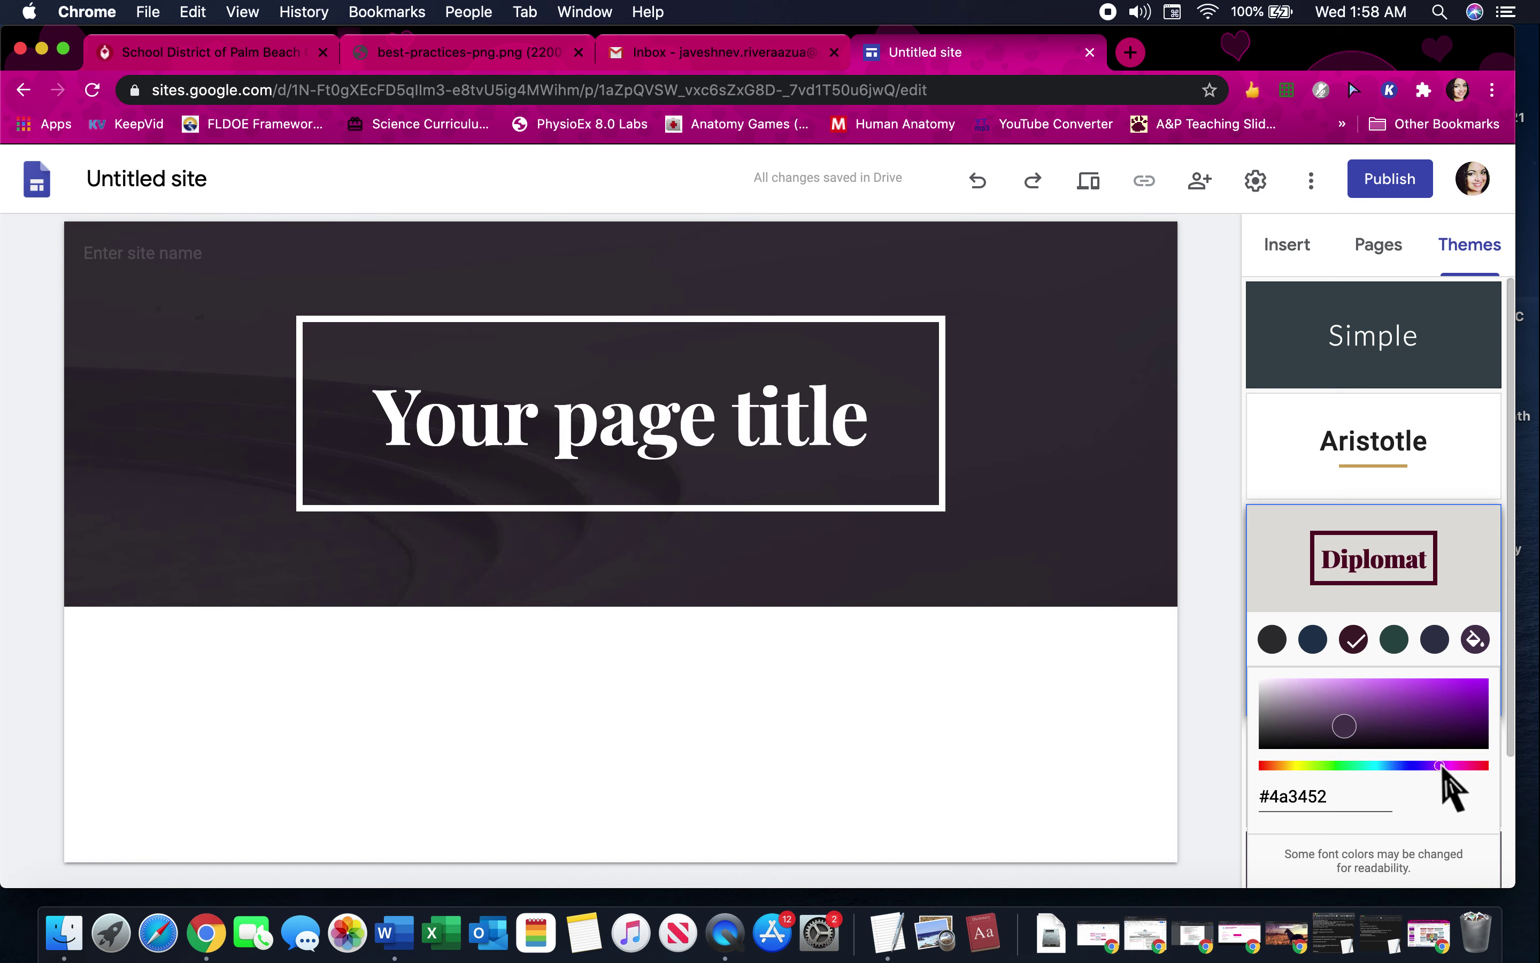
mouse_move(1343, 709)
left_mouse_down()
mouse_move(1470, 706)
mouse_move(1317, 691)
left_mouse_up()
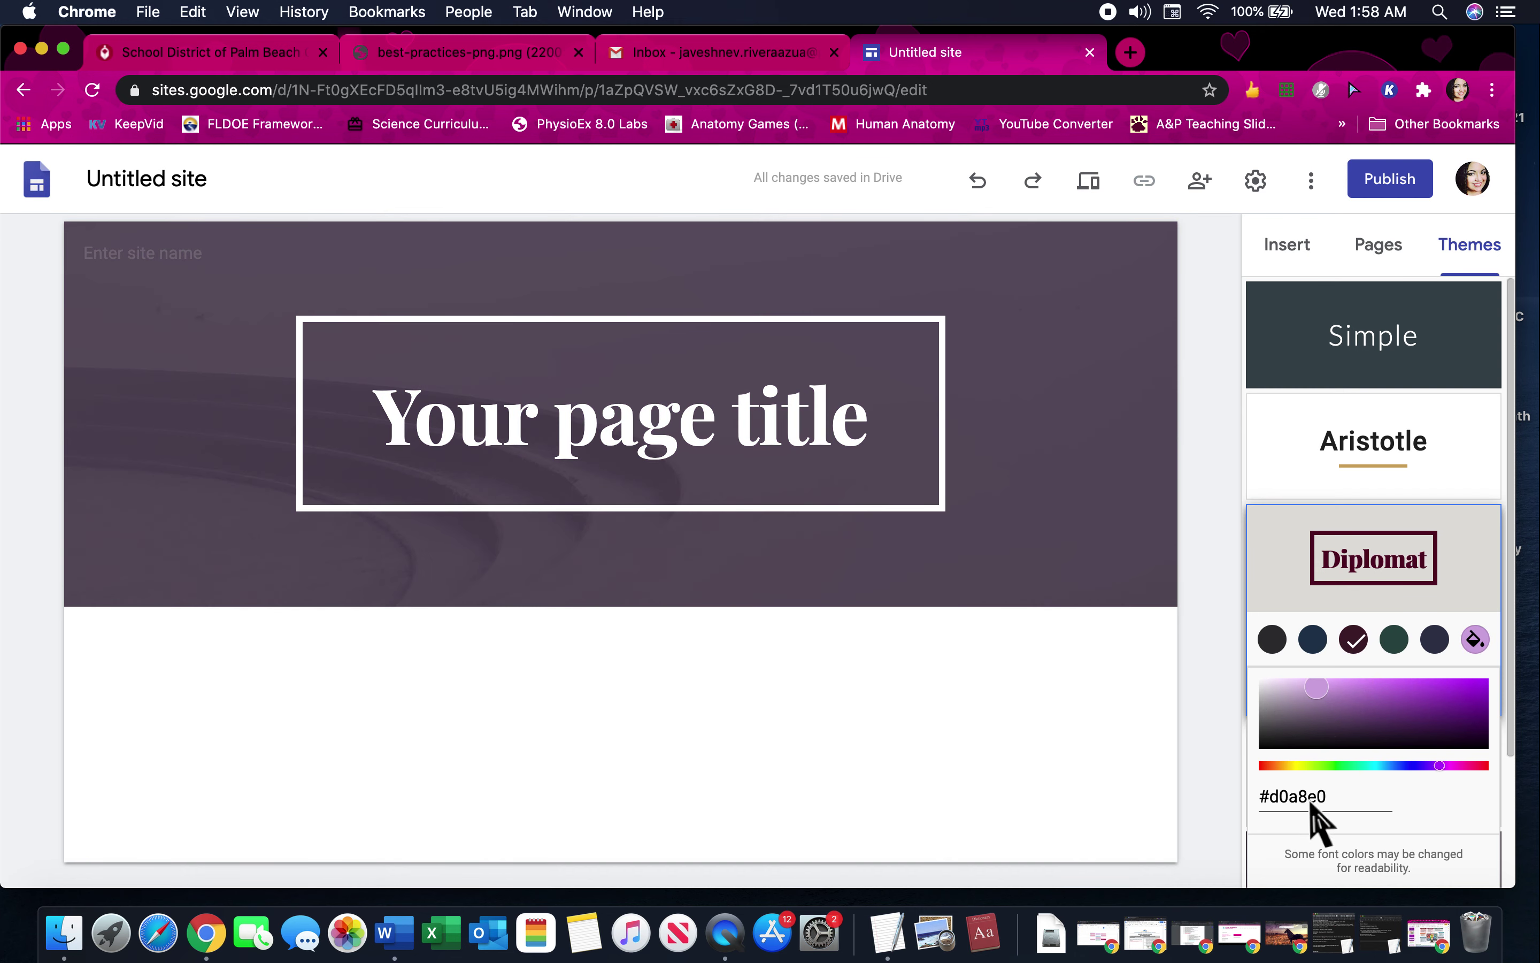
scroll(1315, 815, "down", 3)
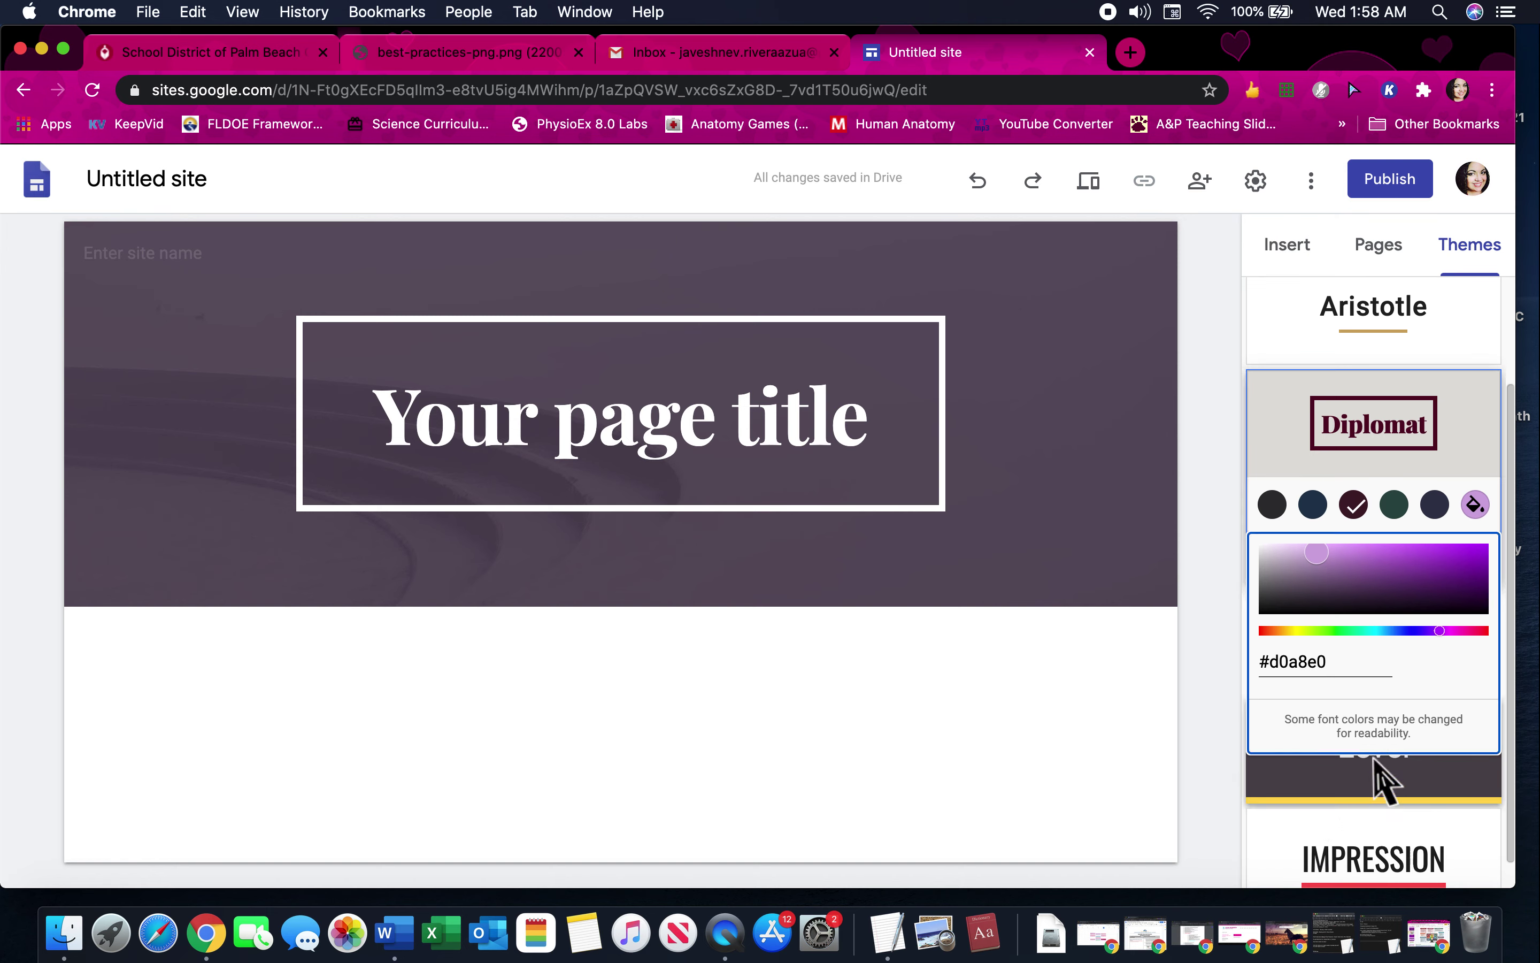
scroll(1367, 722, "up", 3)
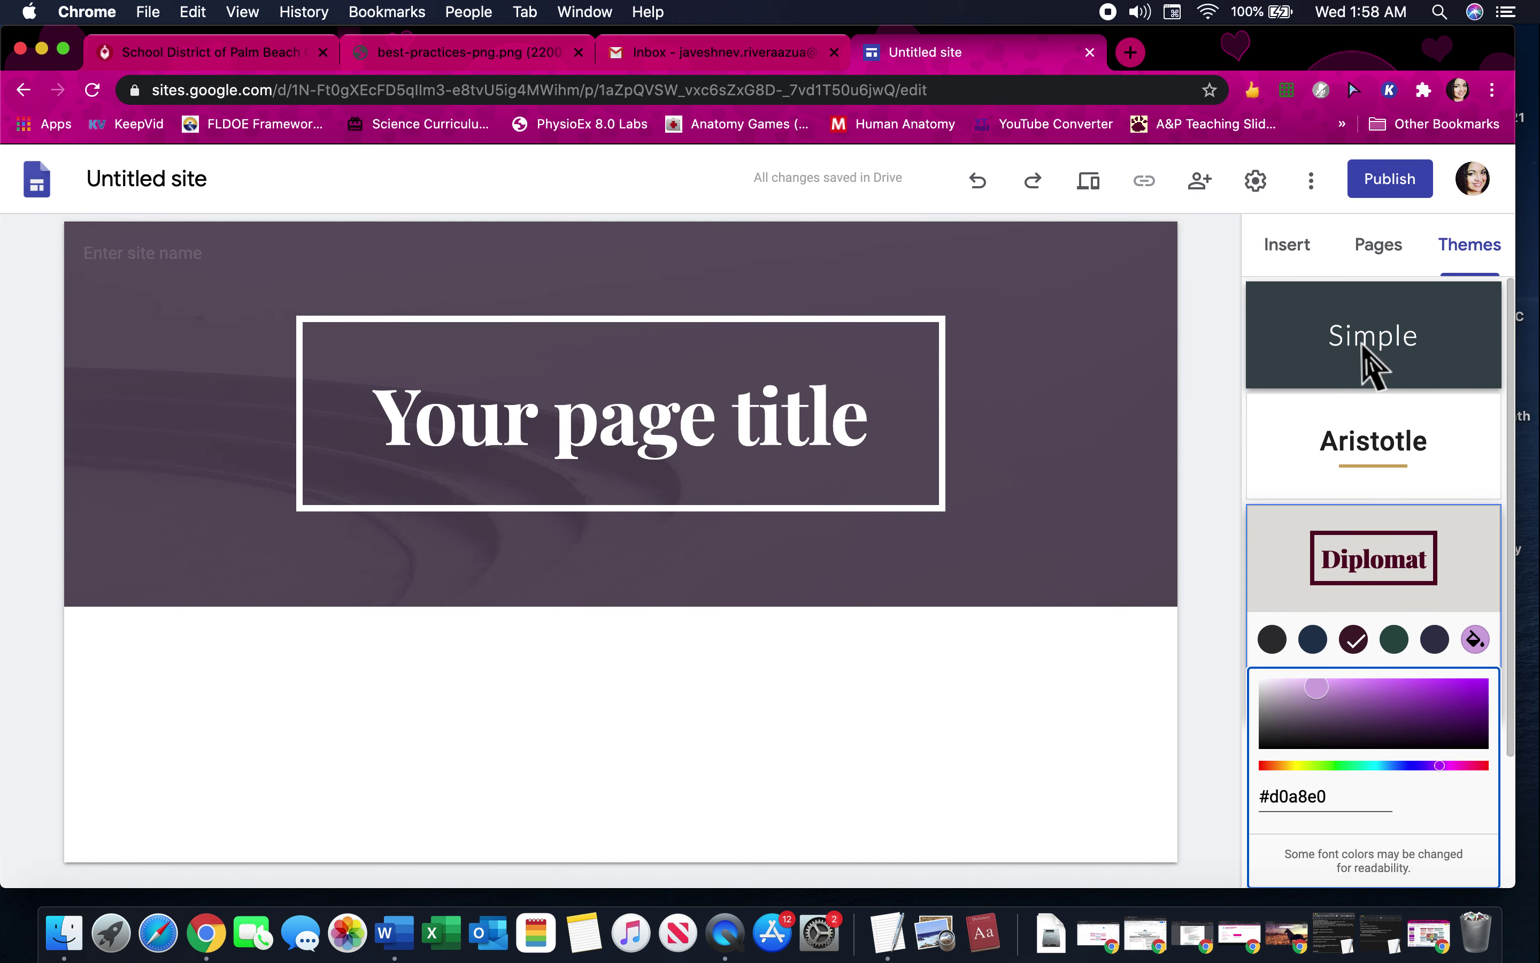
- Apply the Simple theme with the magenta color and the Classic font style
left_click(1363, 349)
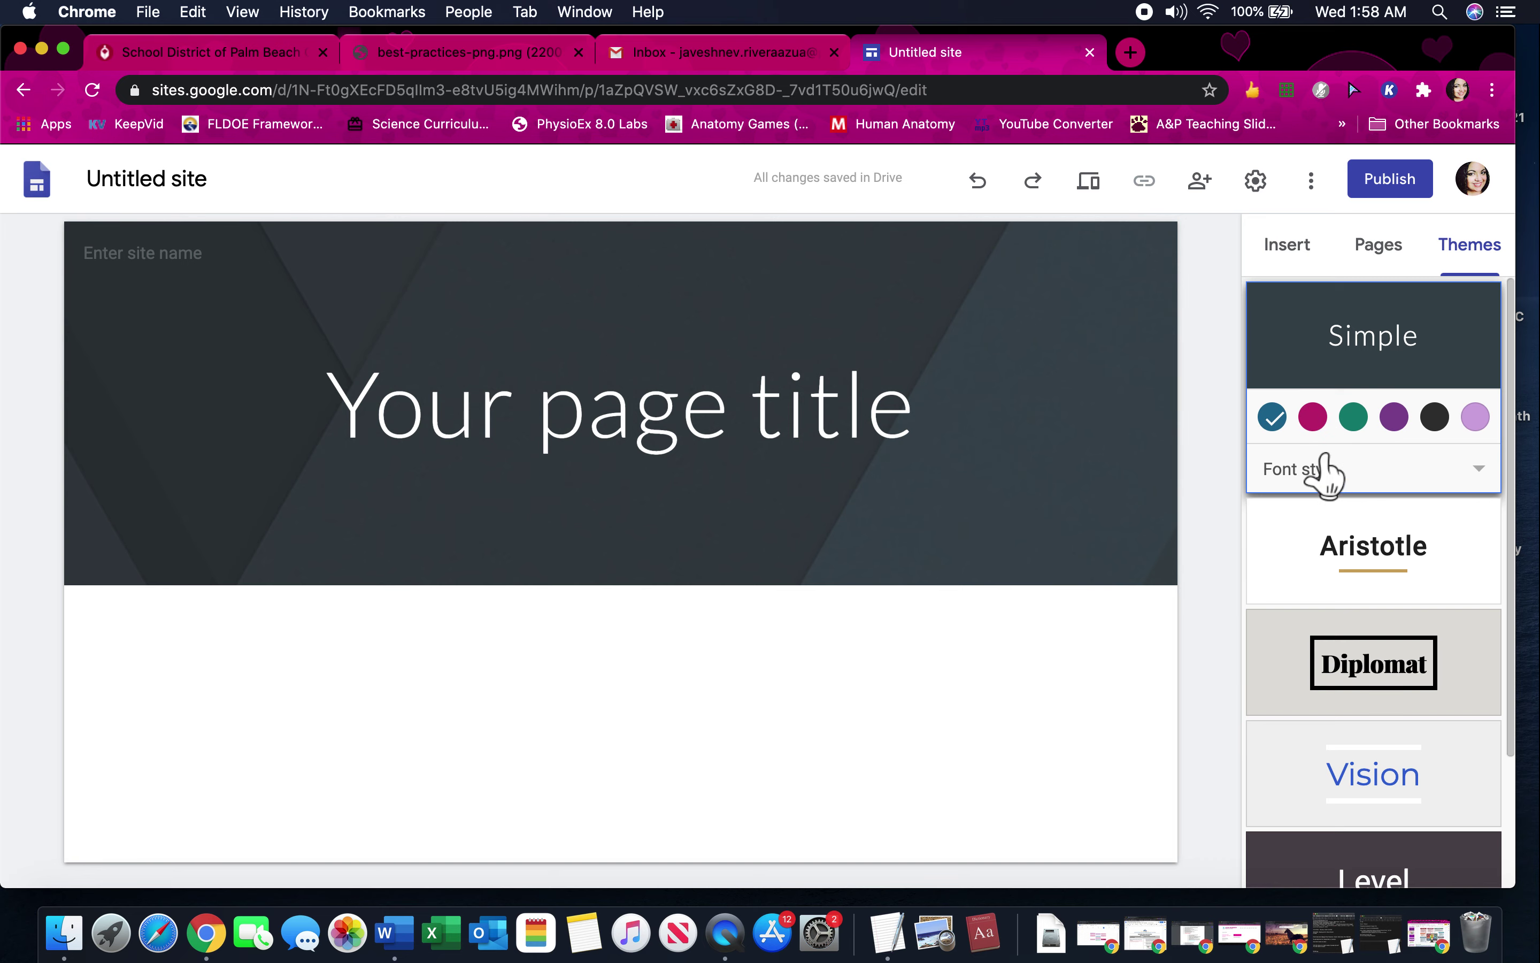
left_click(1313, 418)
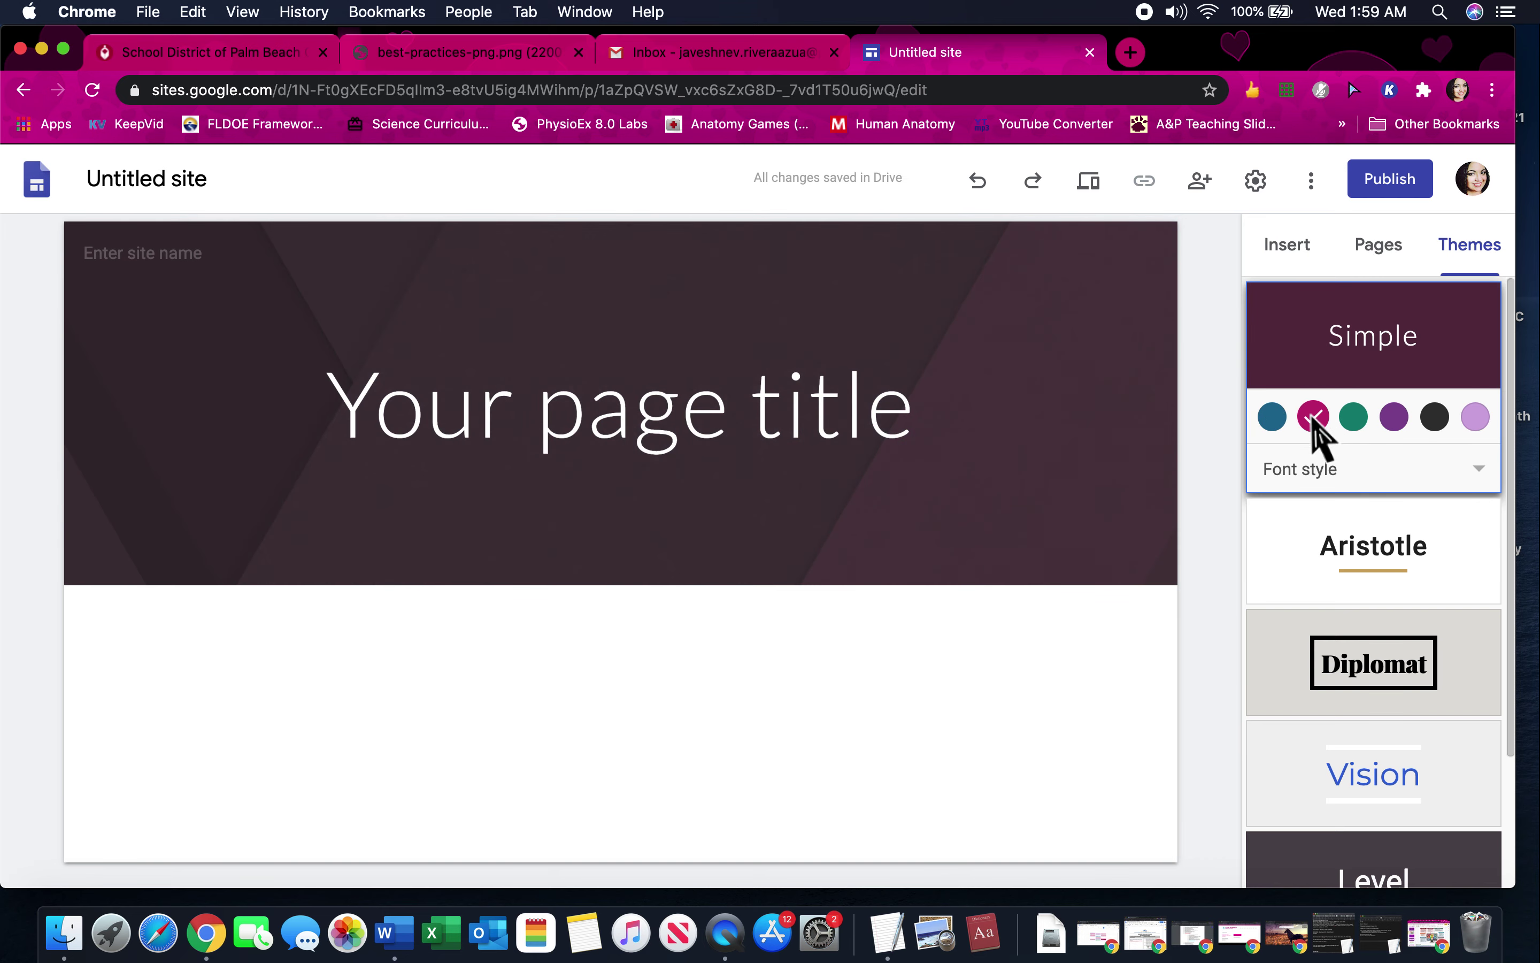
left_click(1394, 471)
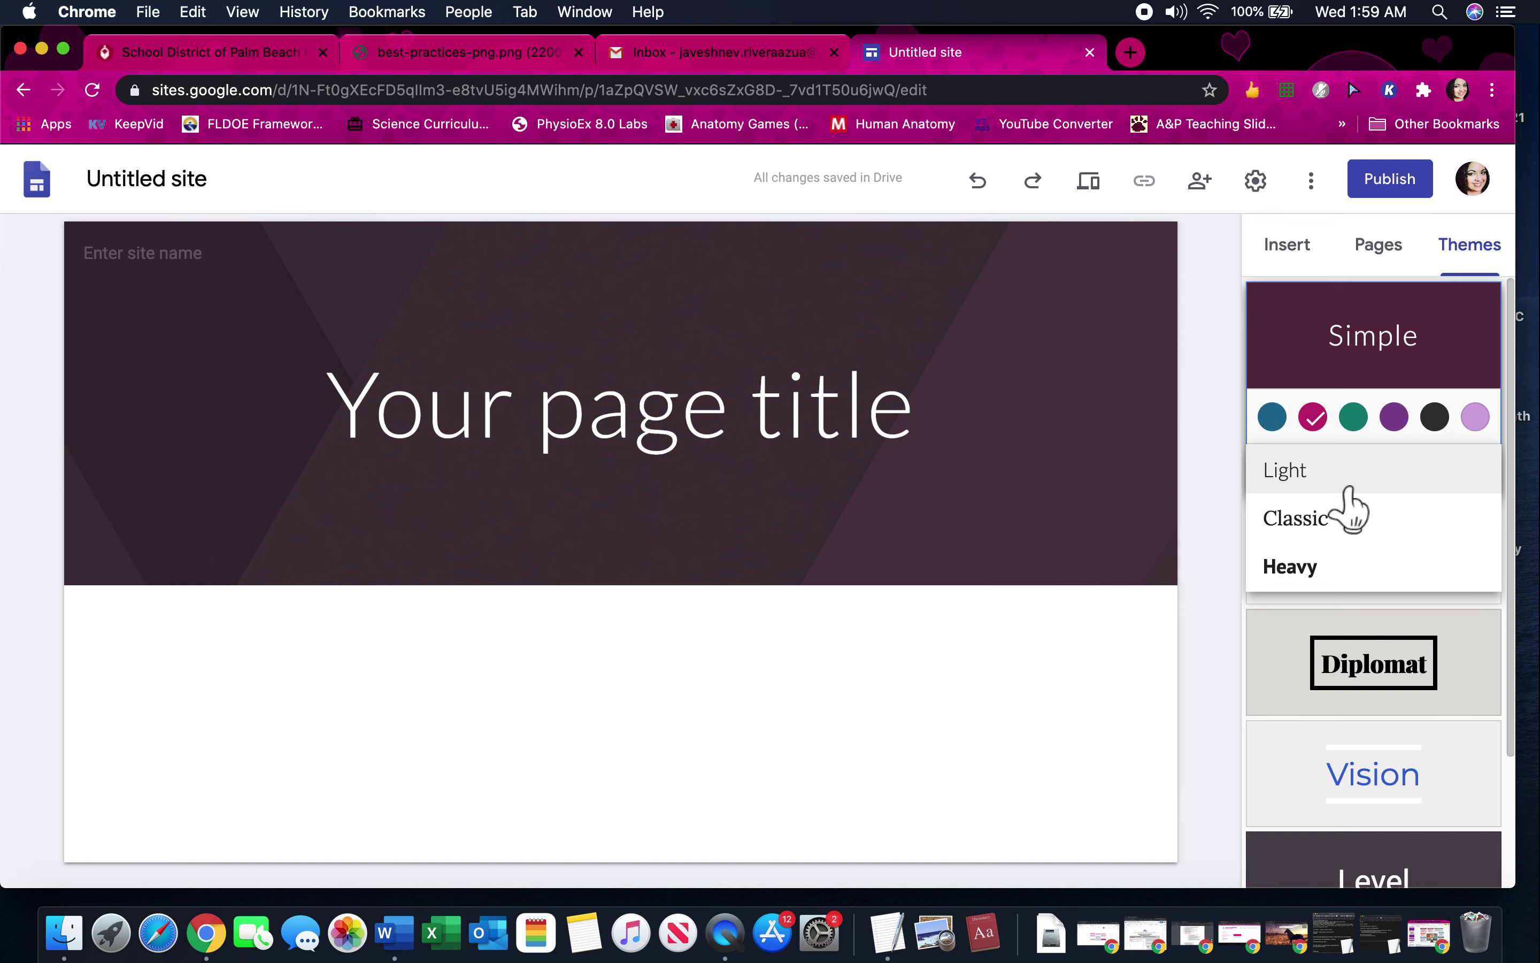
left_click(1304, 528)
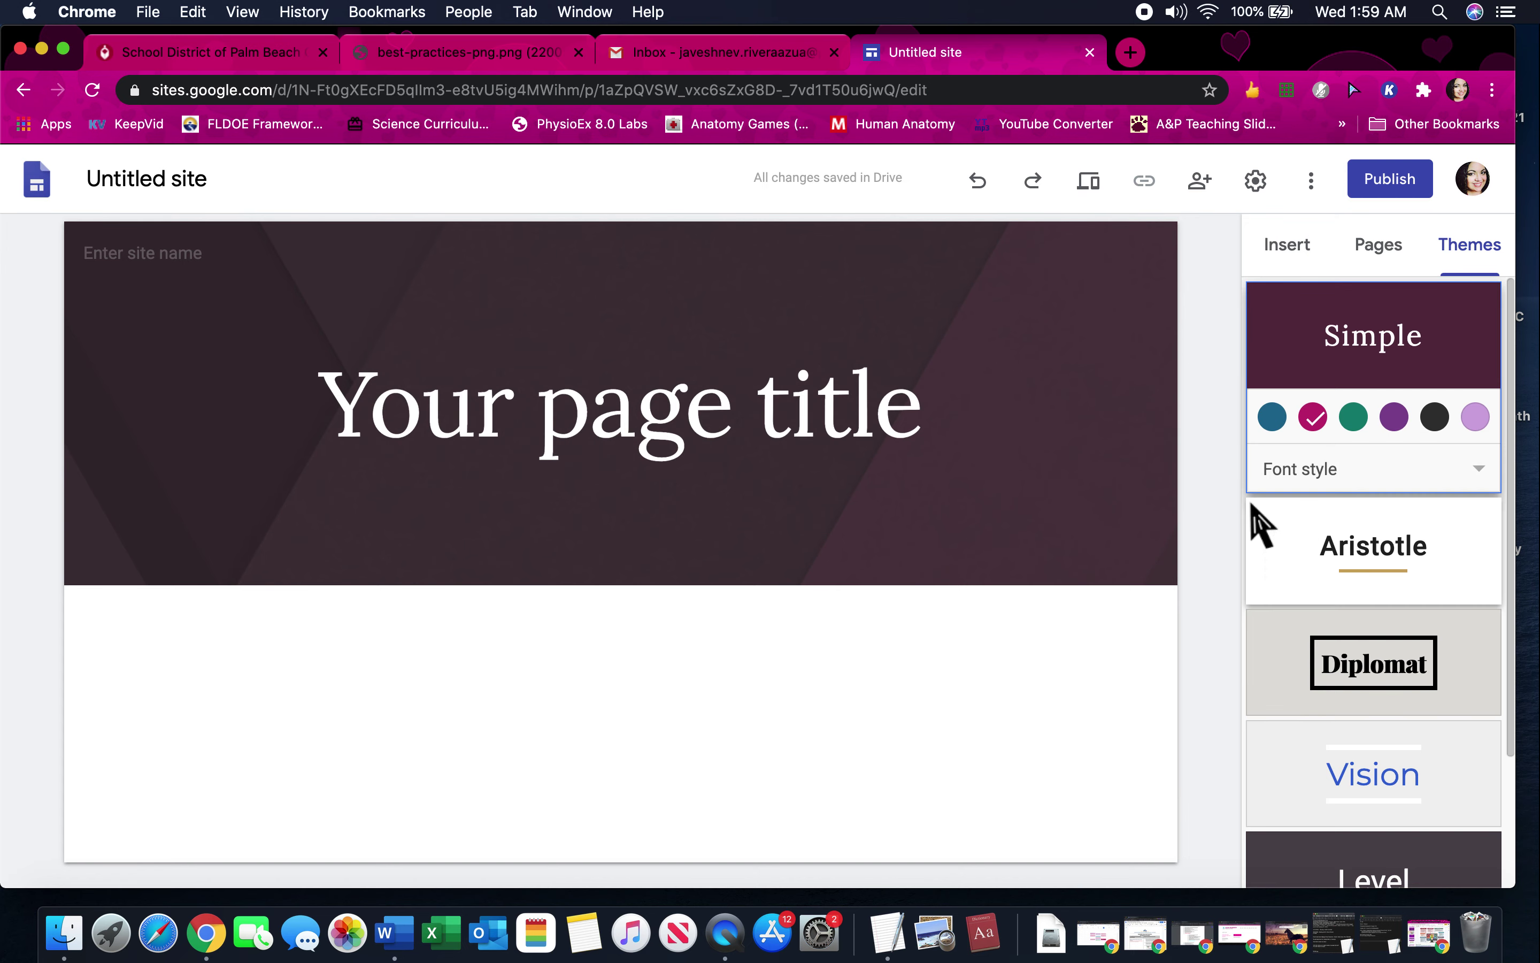
- Replace the page title with the teacher's title and surname in possessive form, followed by "PD Website" on a second line
left_click(826, 417)
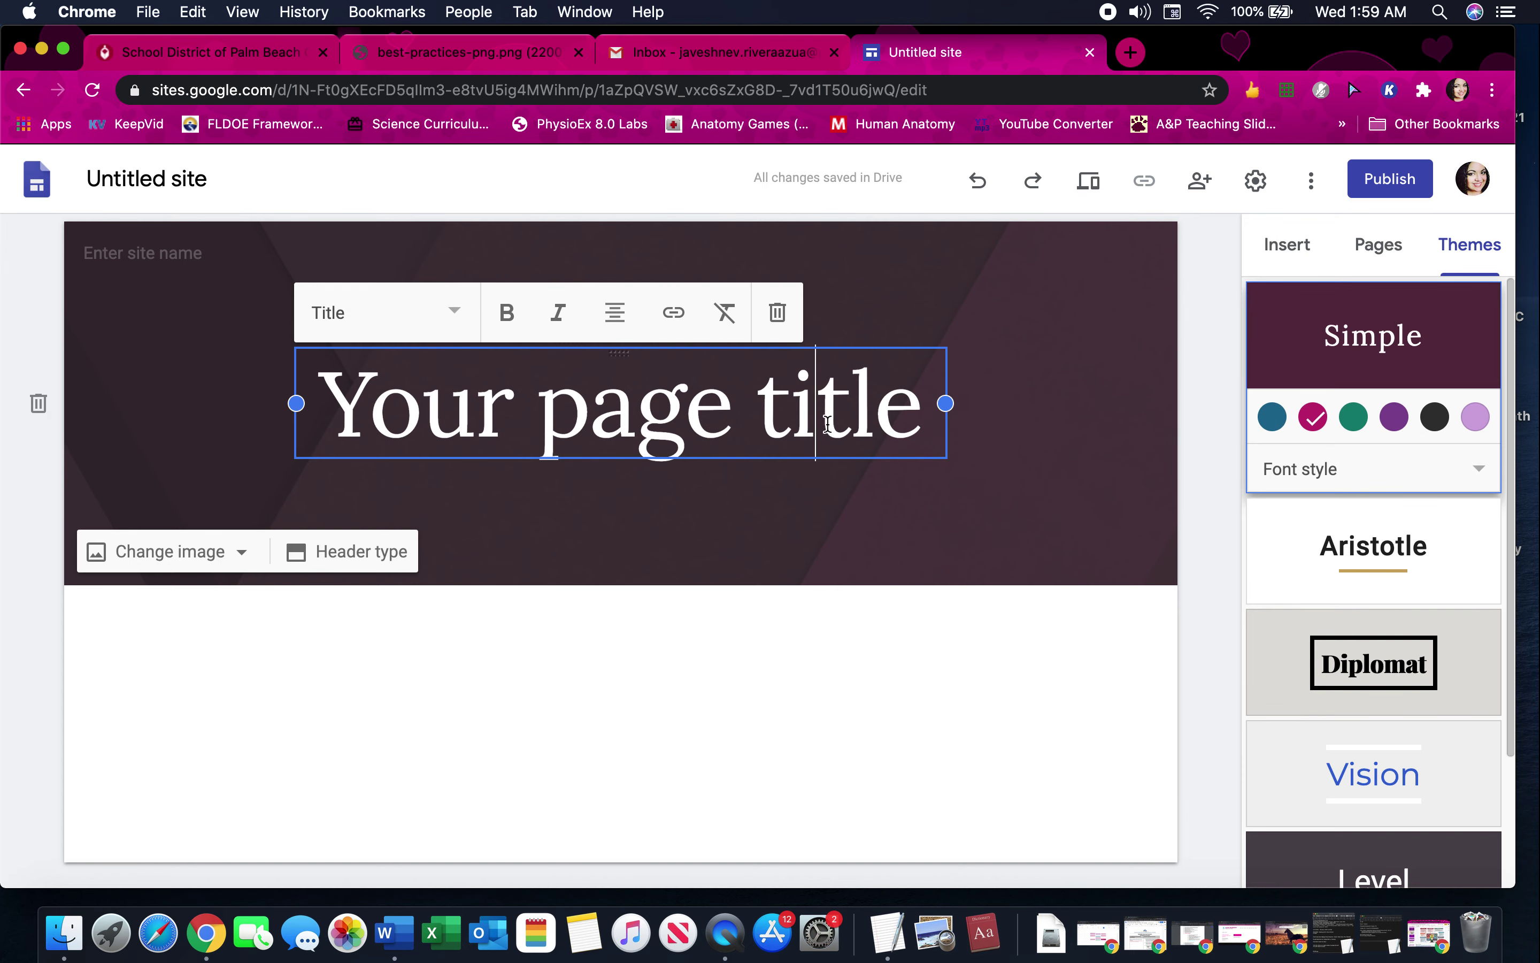
key("super+a")
key("BackSpace")
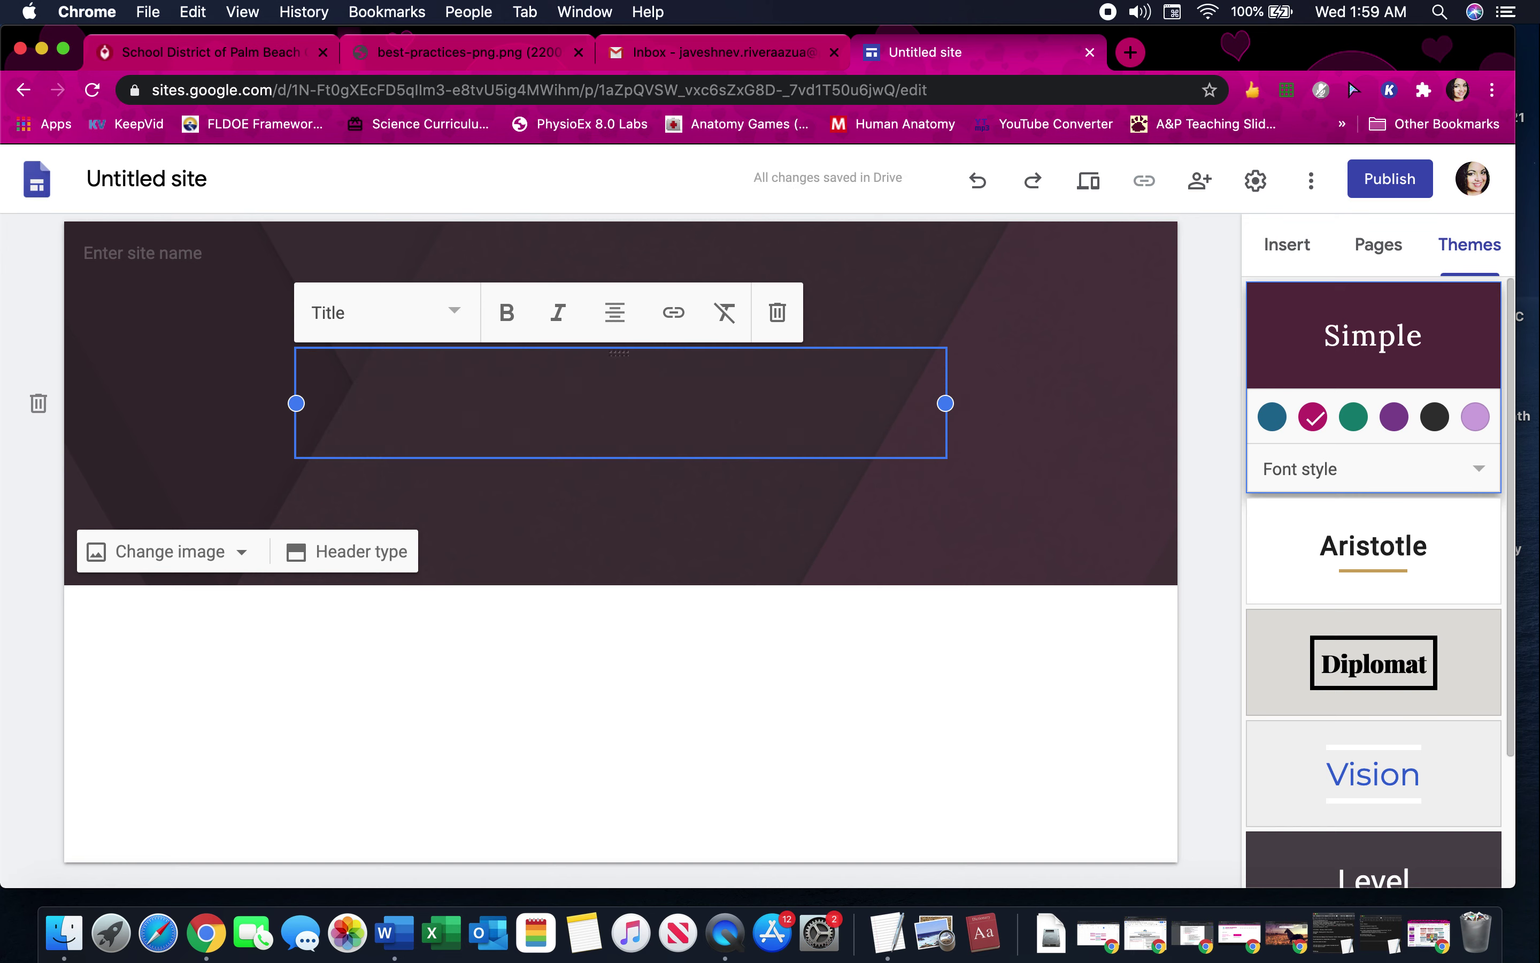
type("Ms. Azua's ")
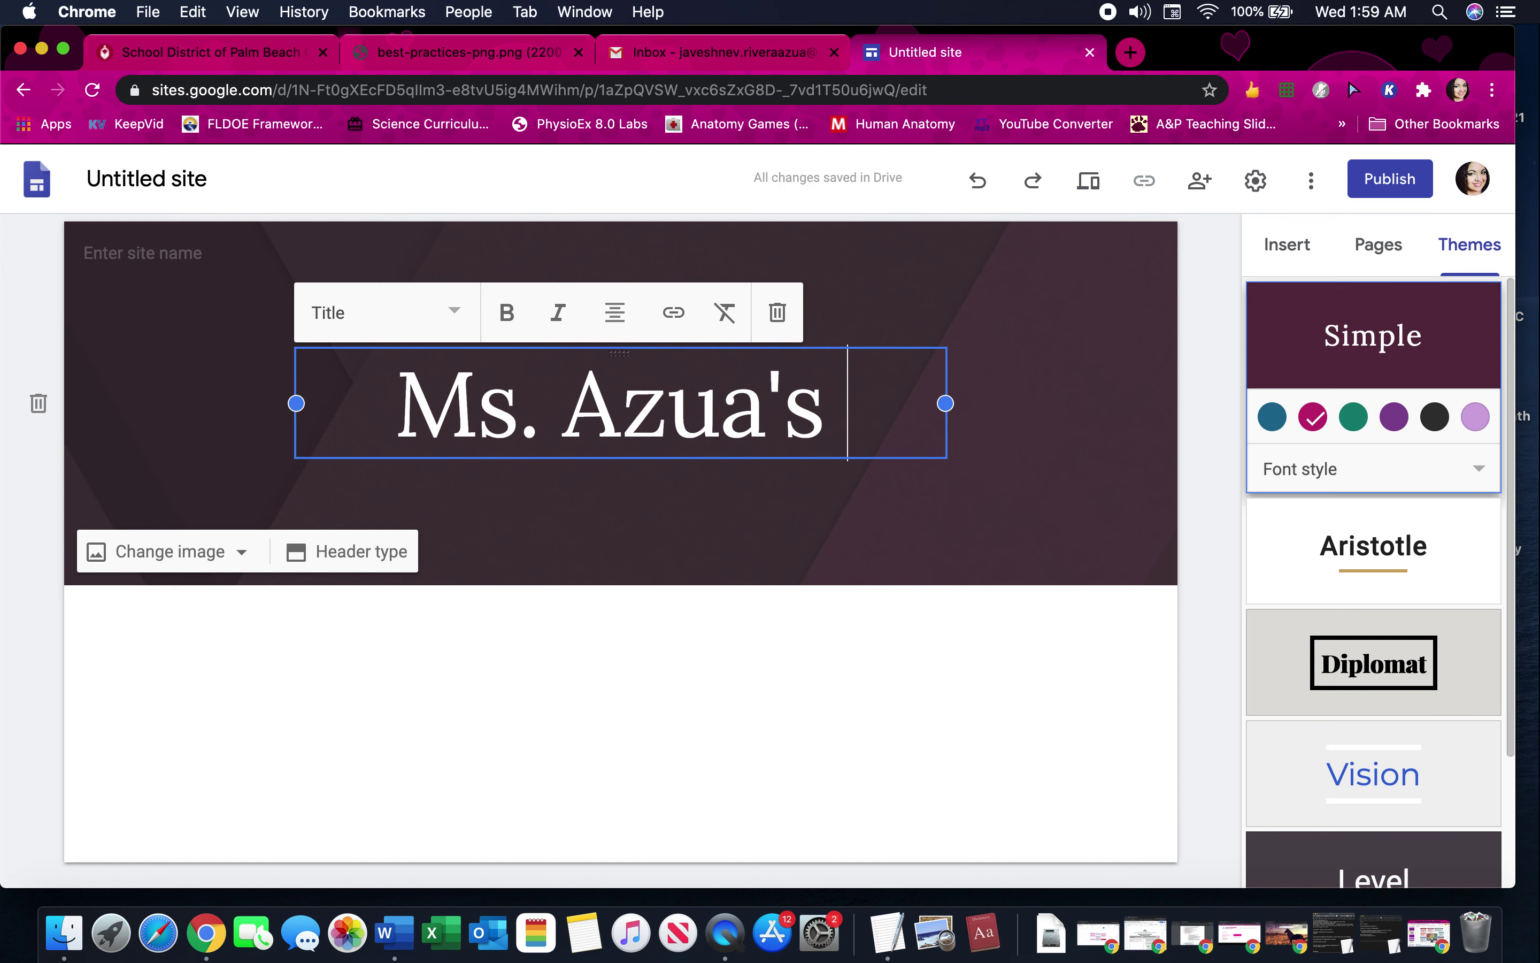
type("PD Website")
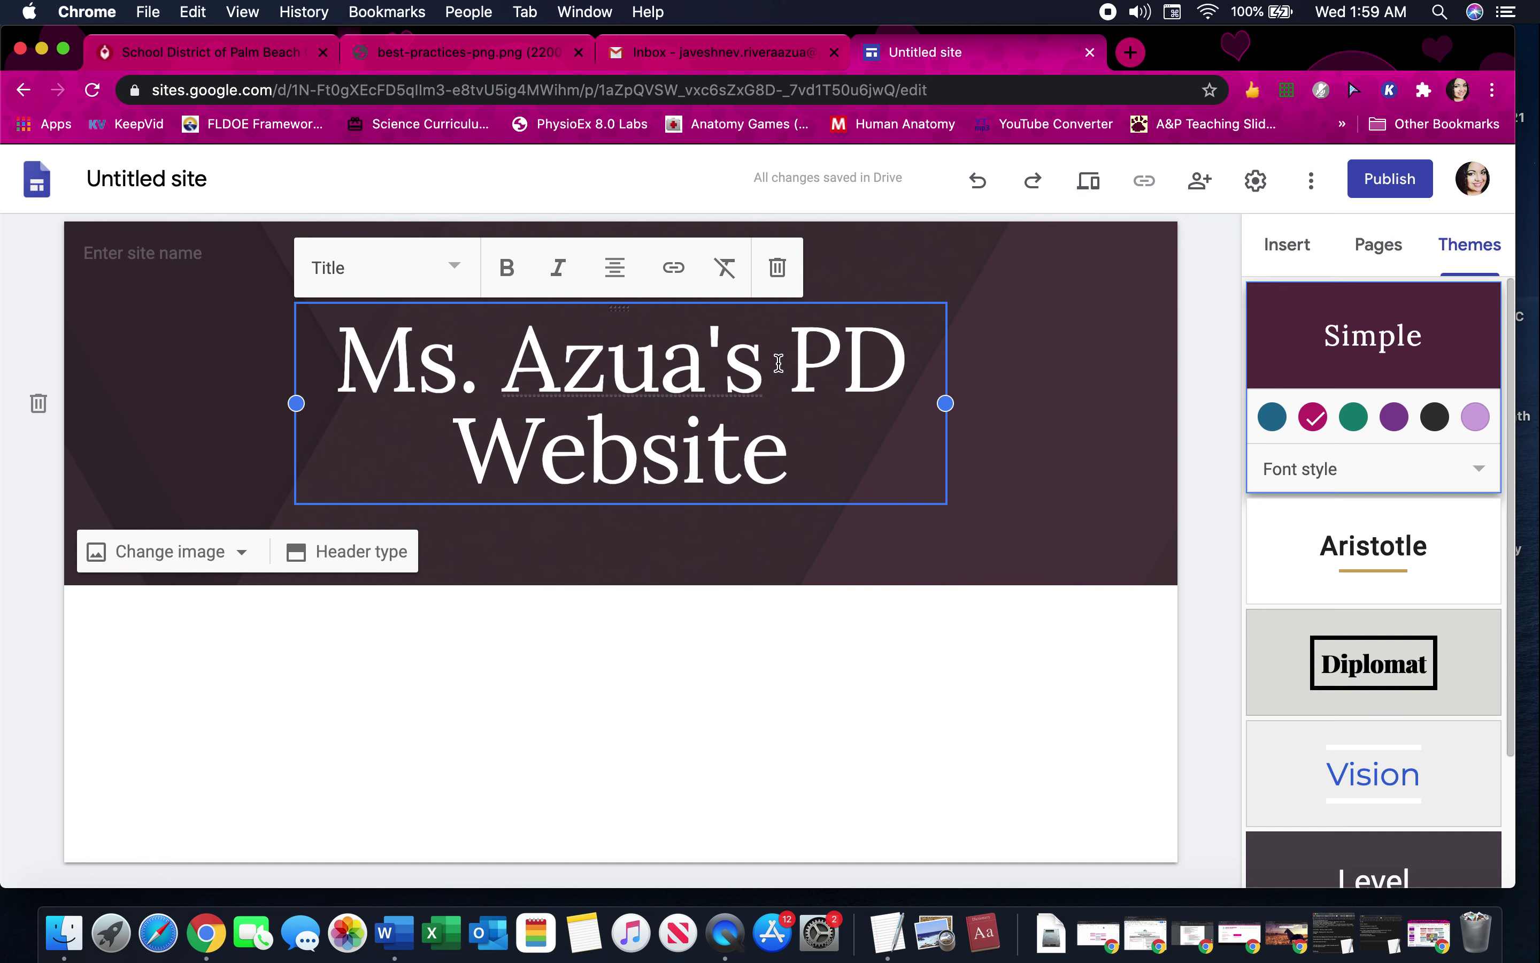
key("Return")
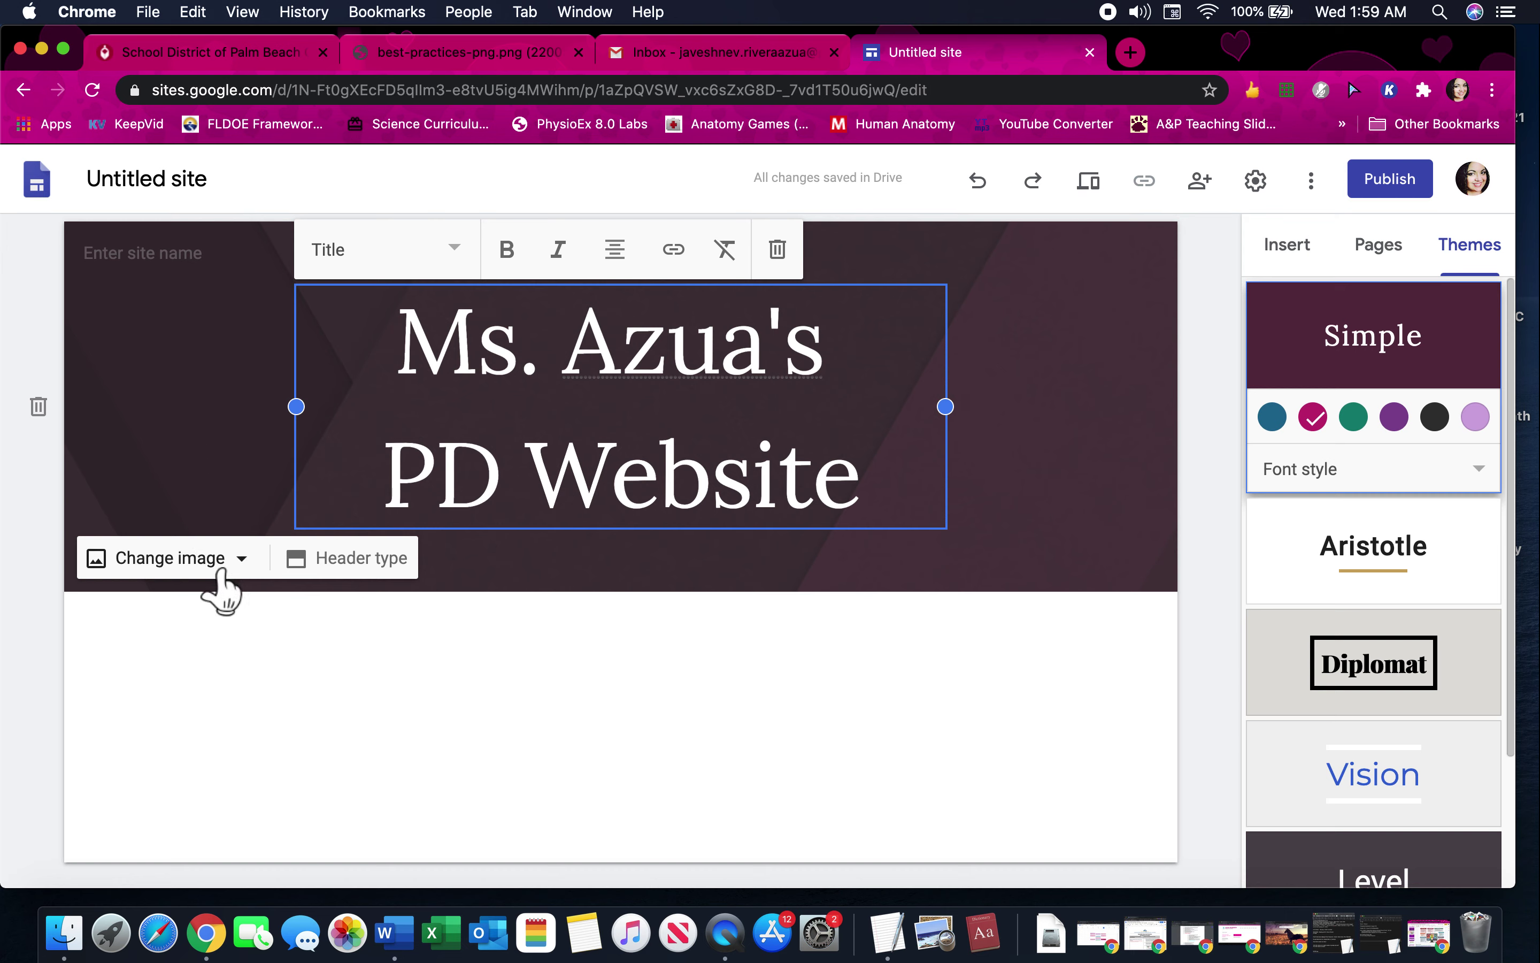
- Try the Title only, Large banner and Cover header types on the page header, and restore the Banner type
left_click(335, 572)
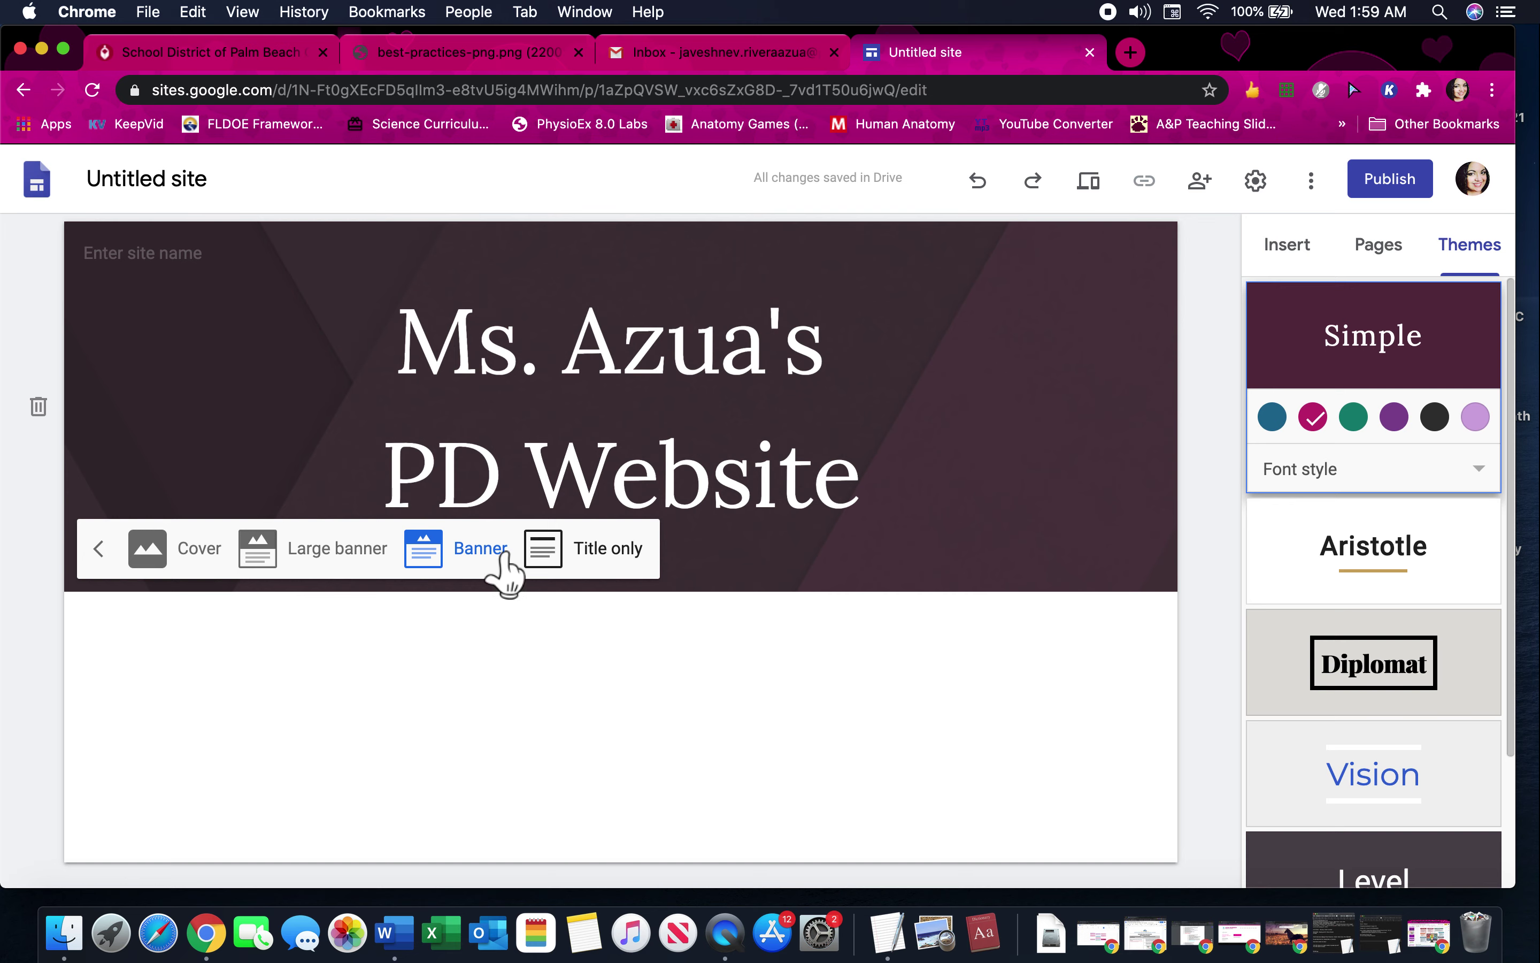
left_click(479, 563)
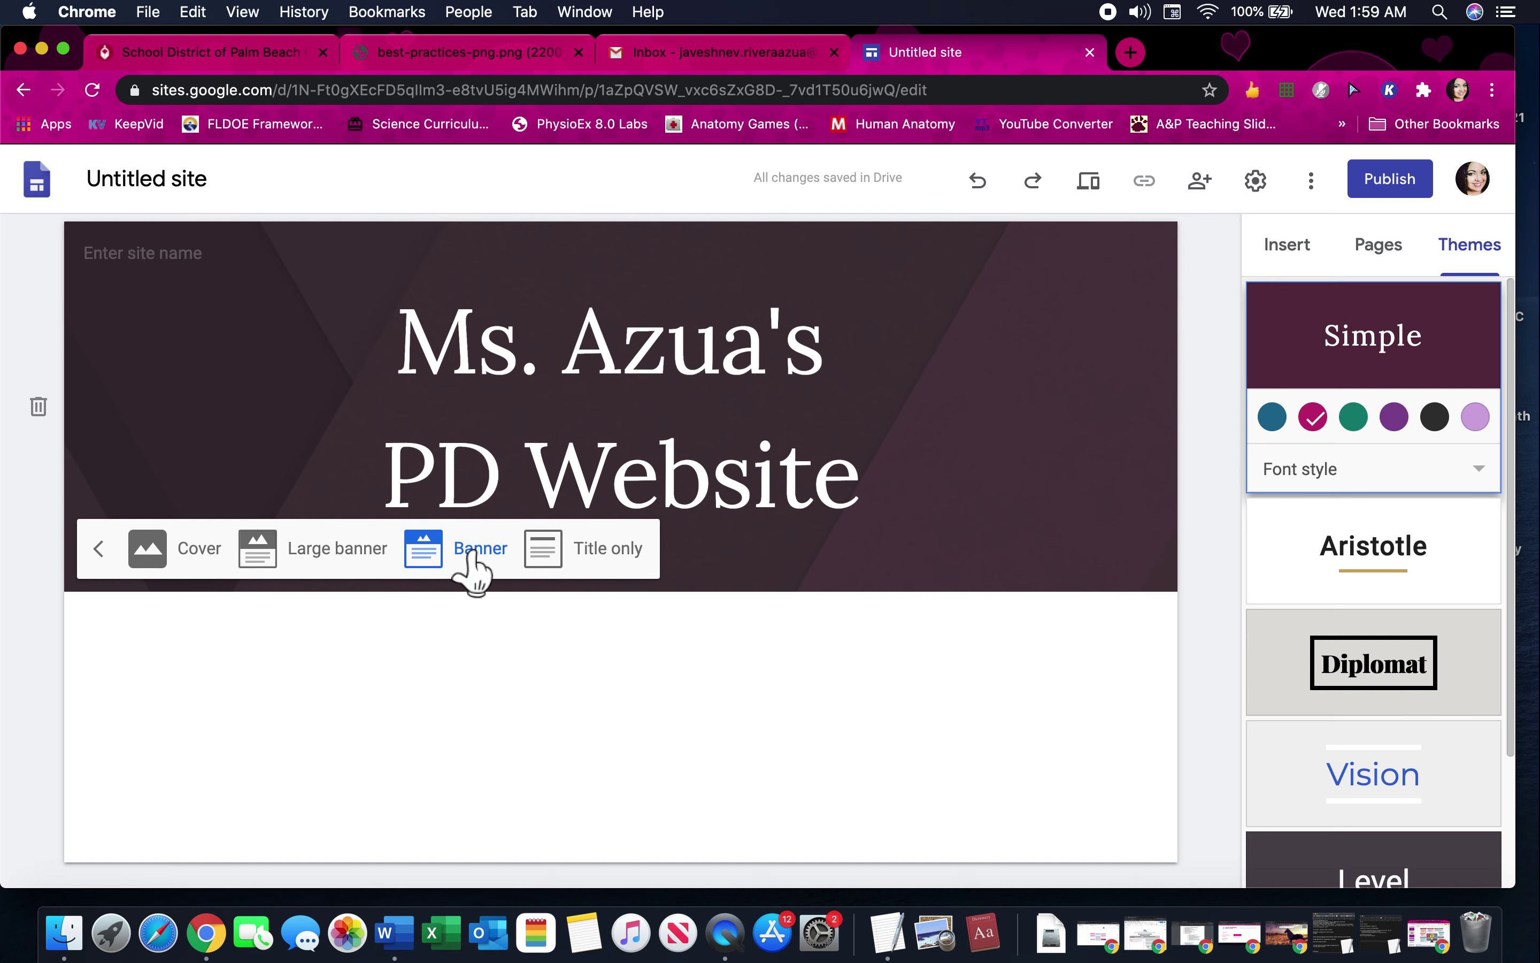
left_click(608, 555)
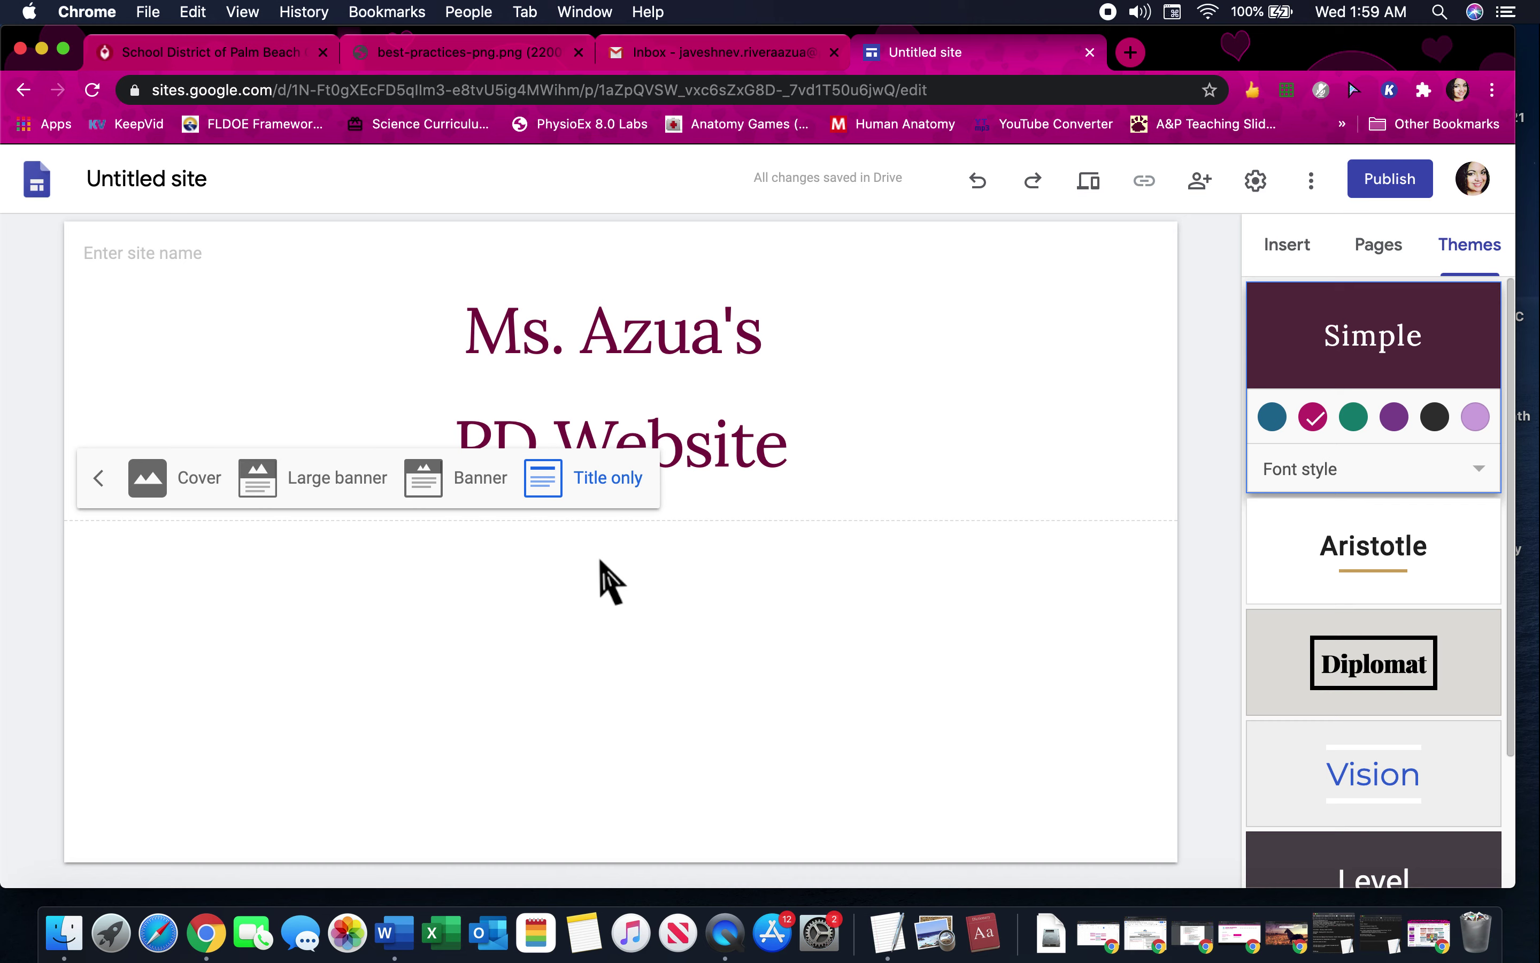
left_click(328, 484)
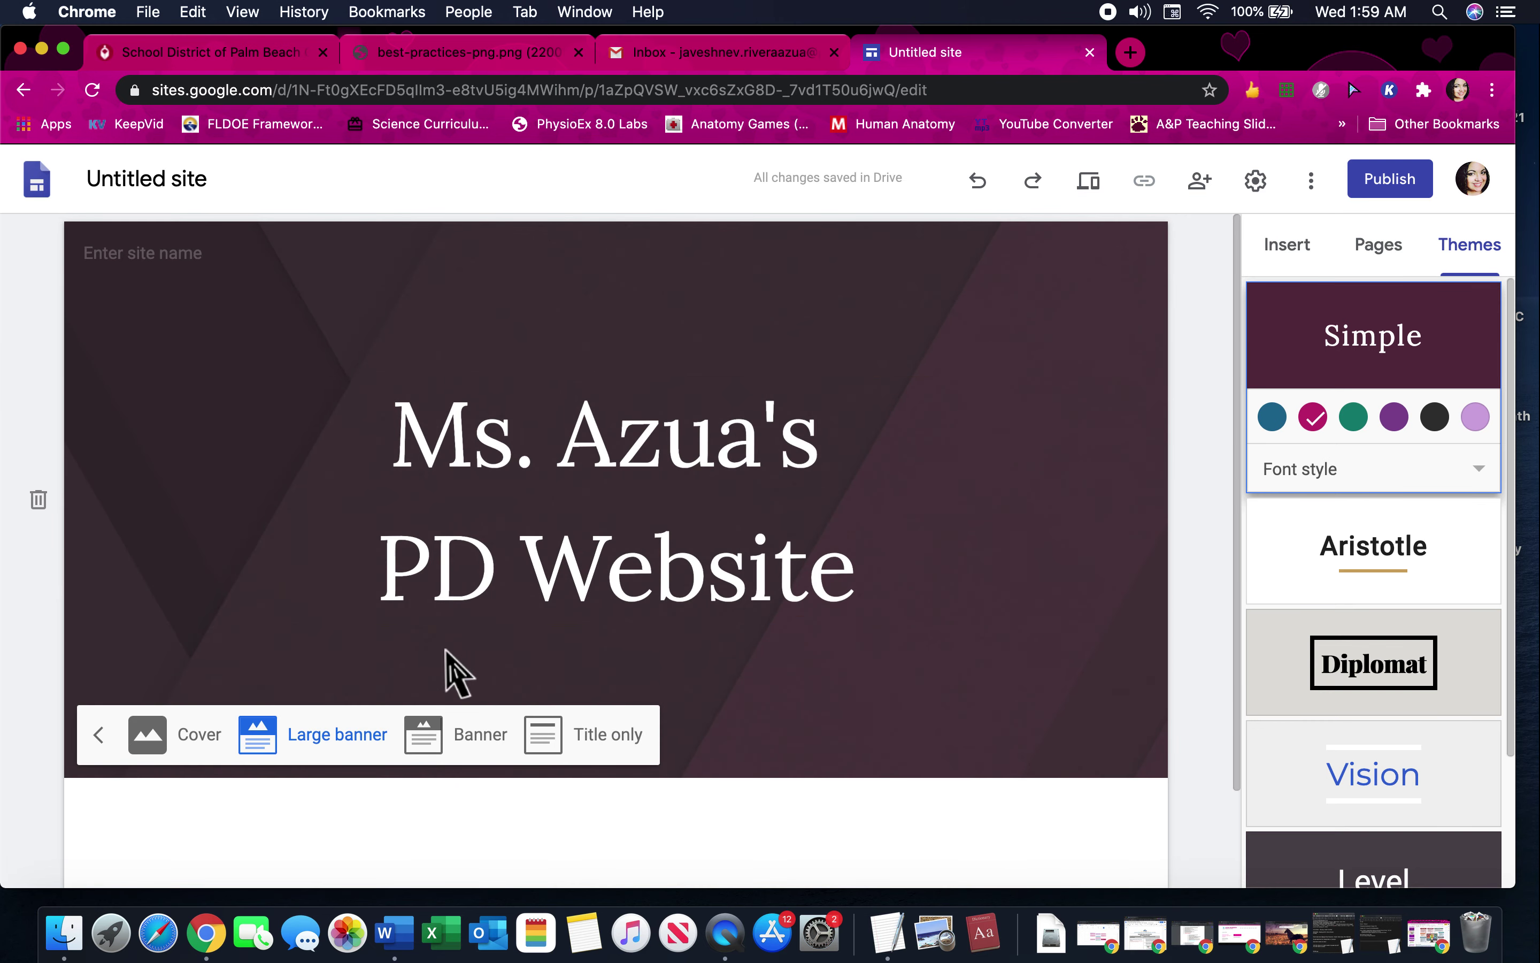
left_click(452, 748)
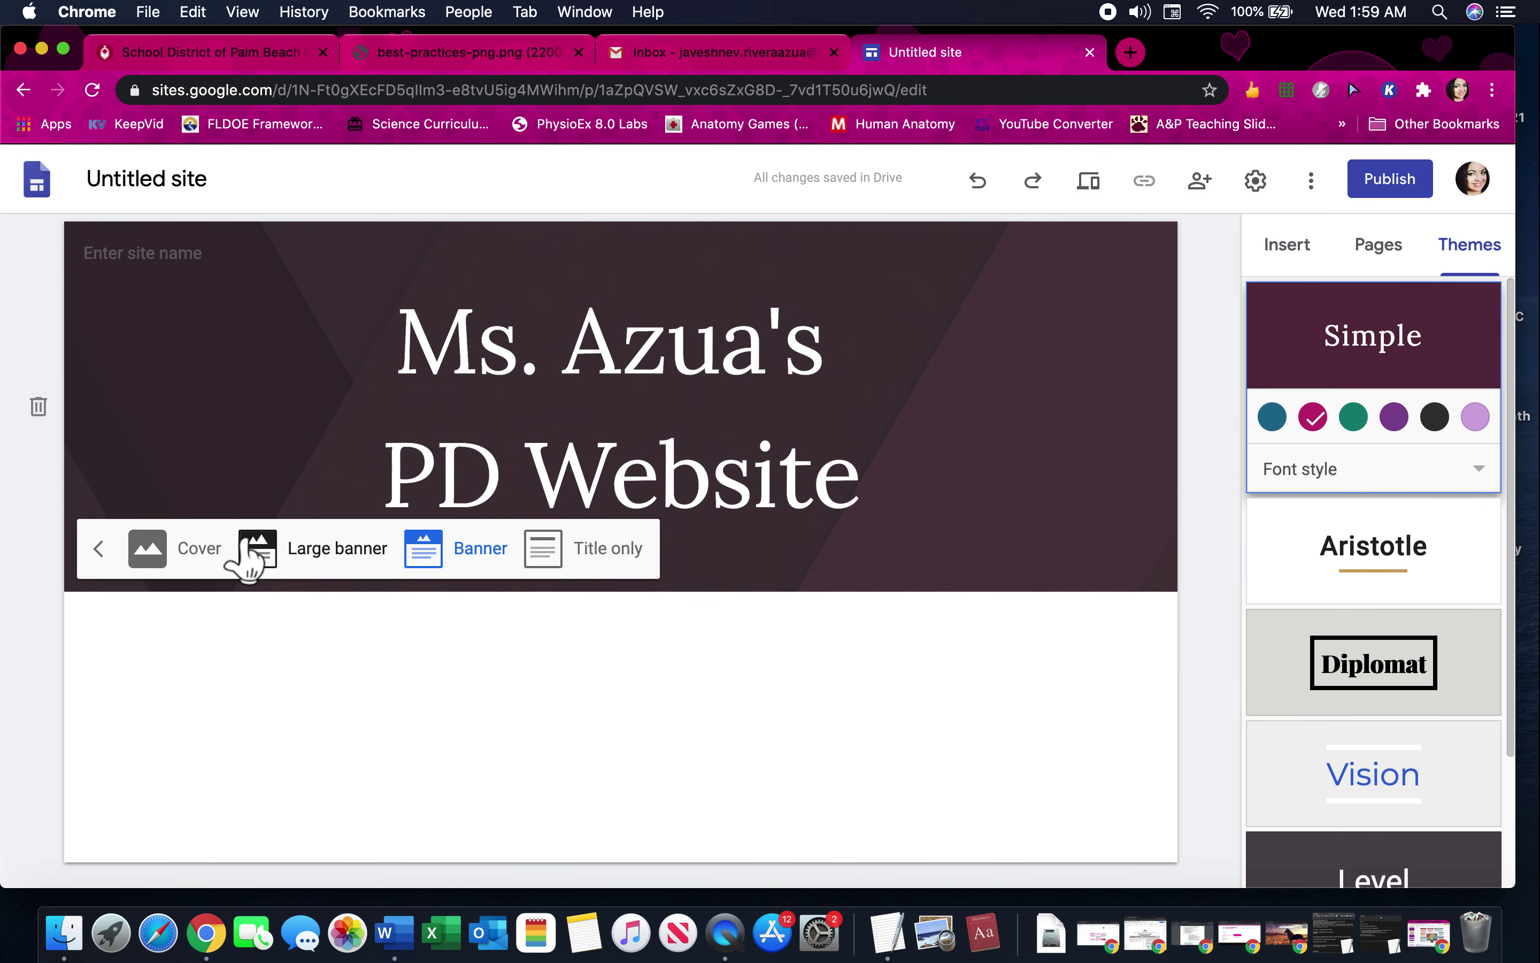
left_click(194, 551)
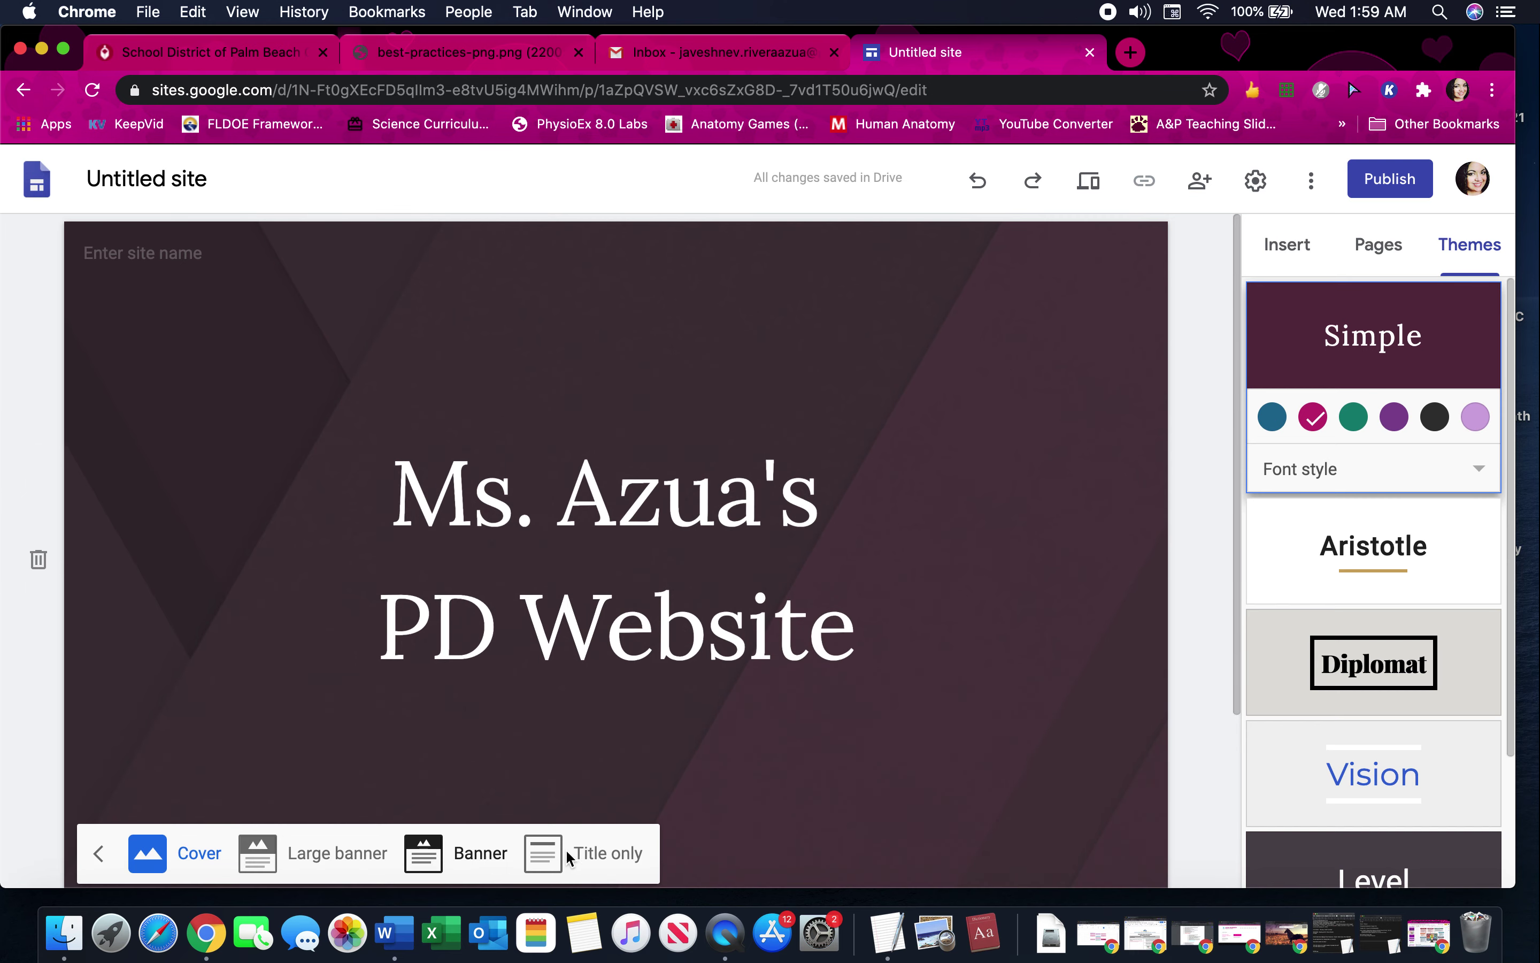
left_click(582, 855)
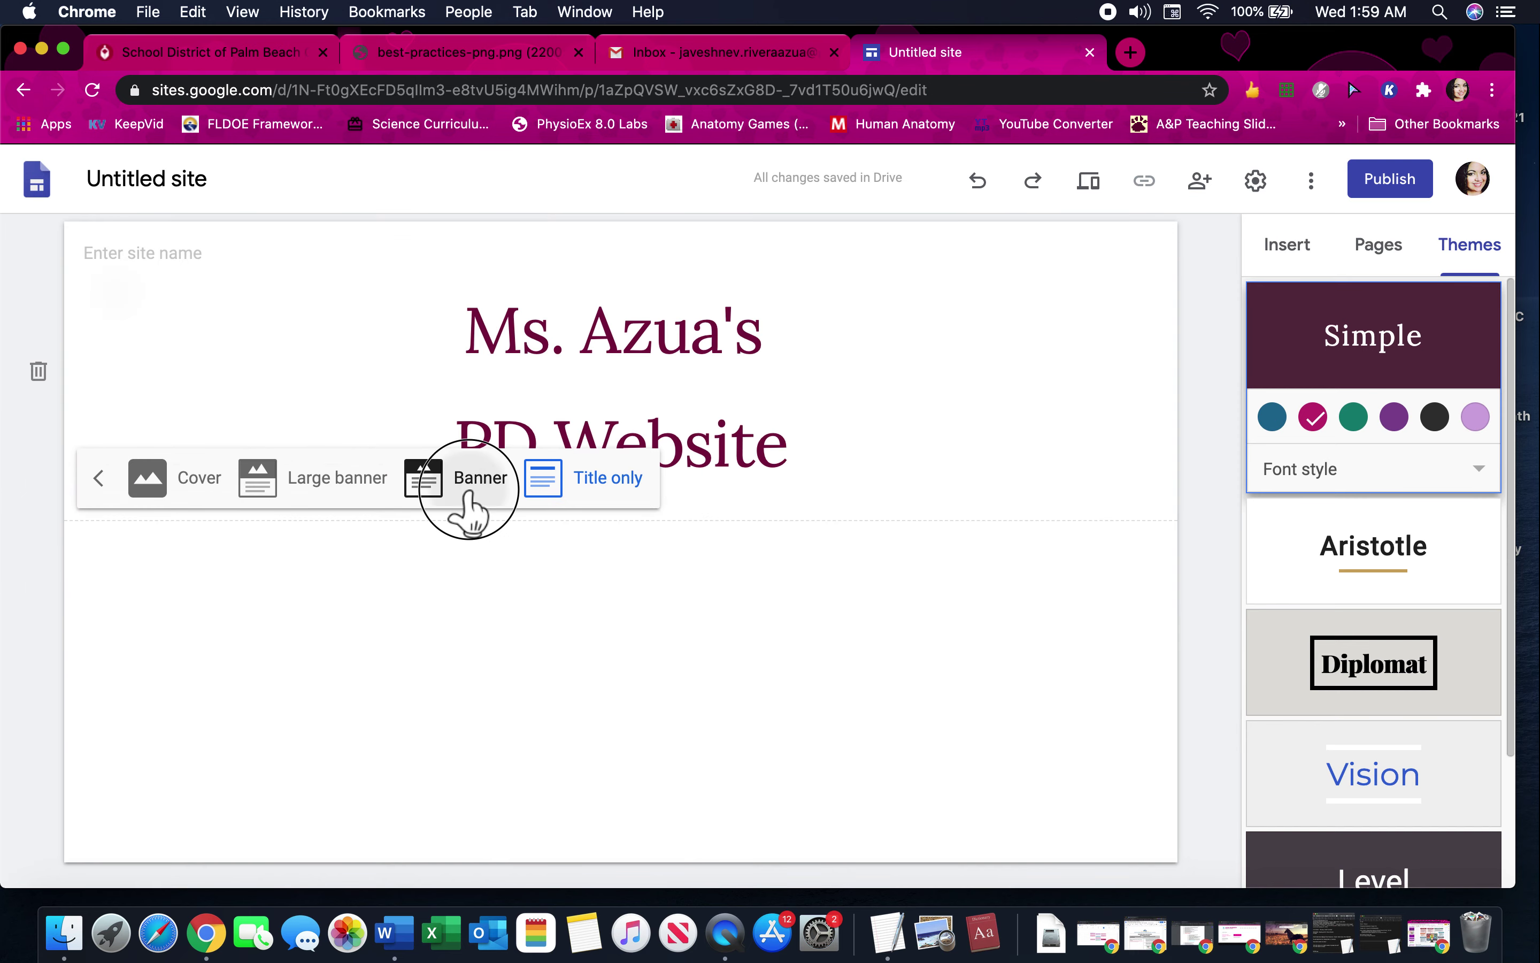
left_click(470, 503)
left_click(589, 696)
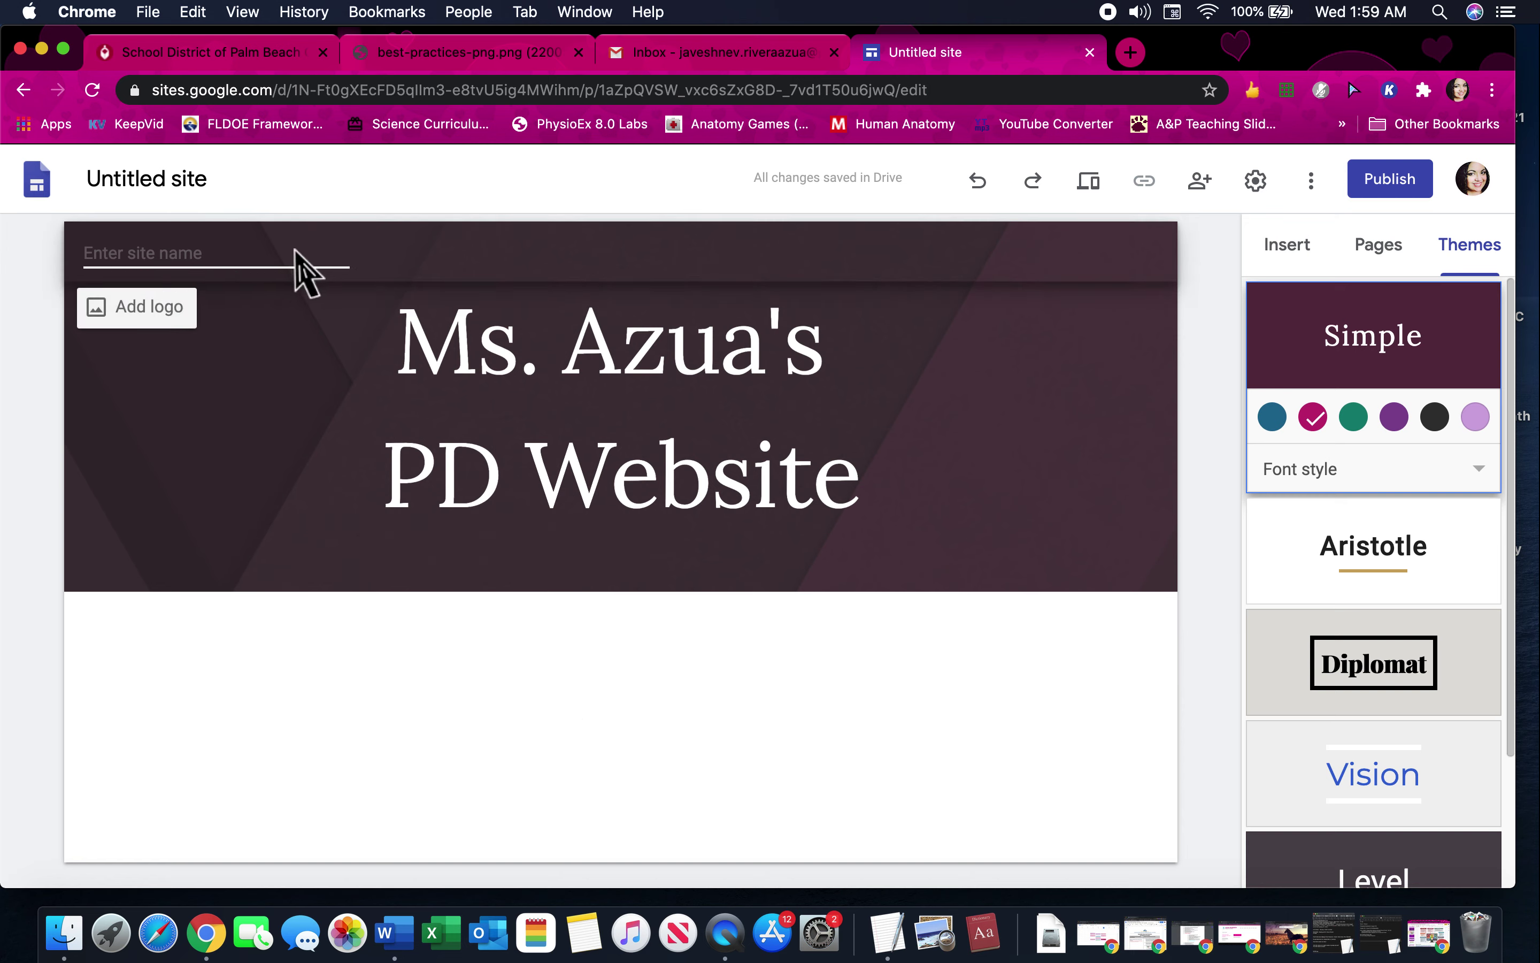
- Enter the teacher's surname followed by "PD" as the site name, and insert the Cougars 2.PNG image from Google Drive as the logo
type("J")
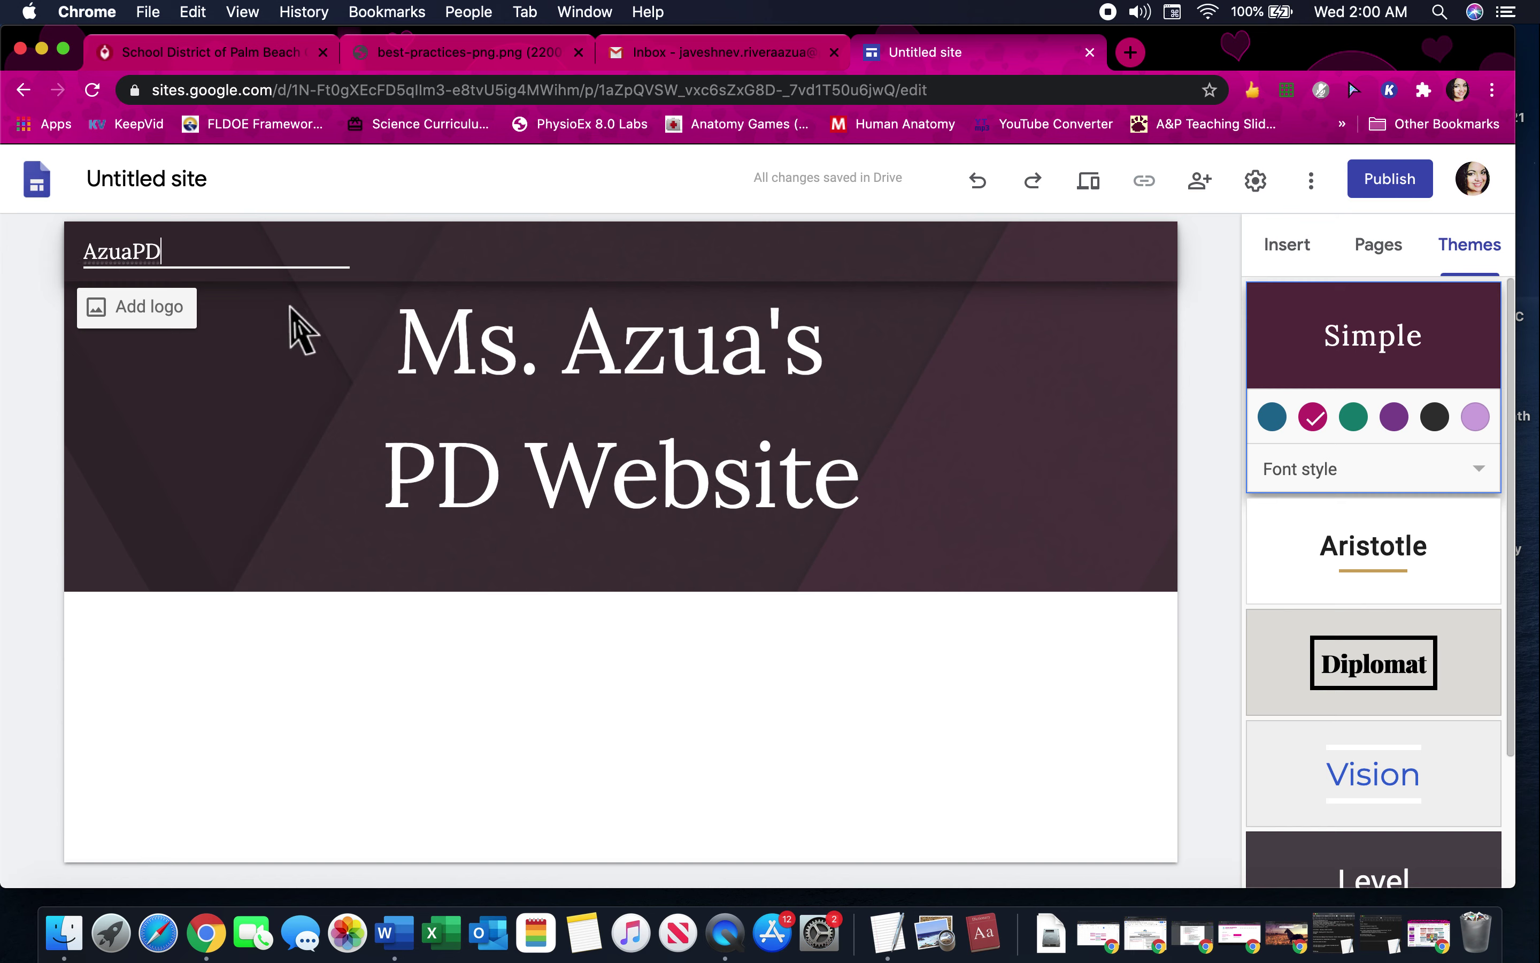
left_click(160, 315)
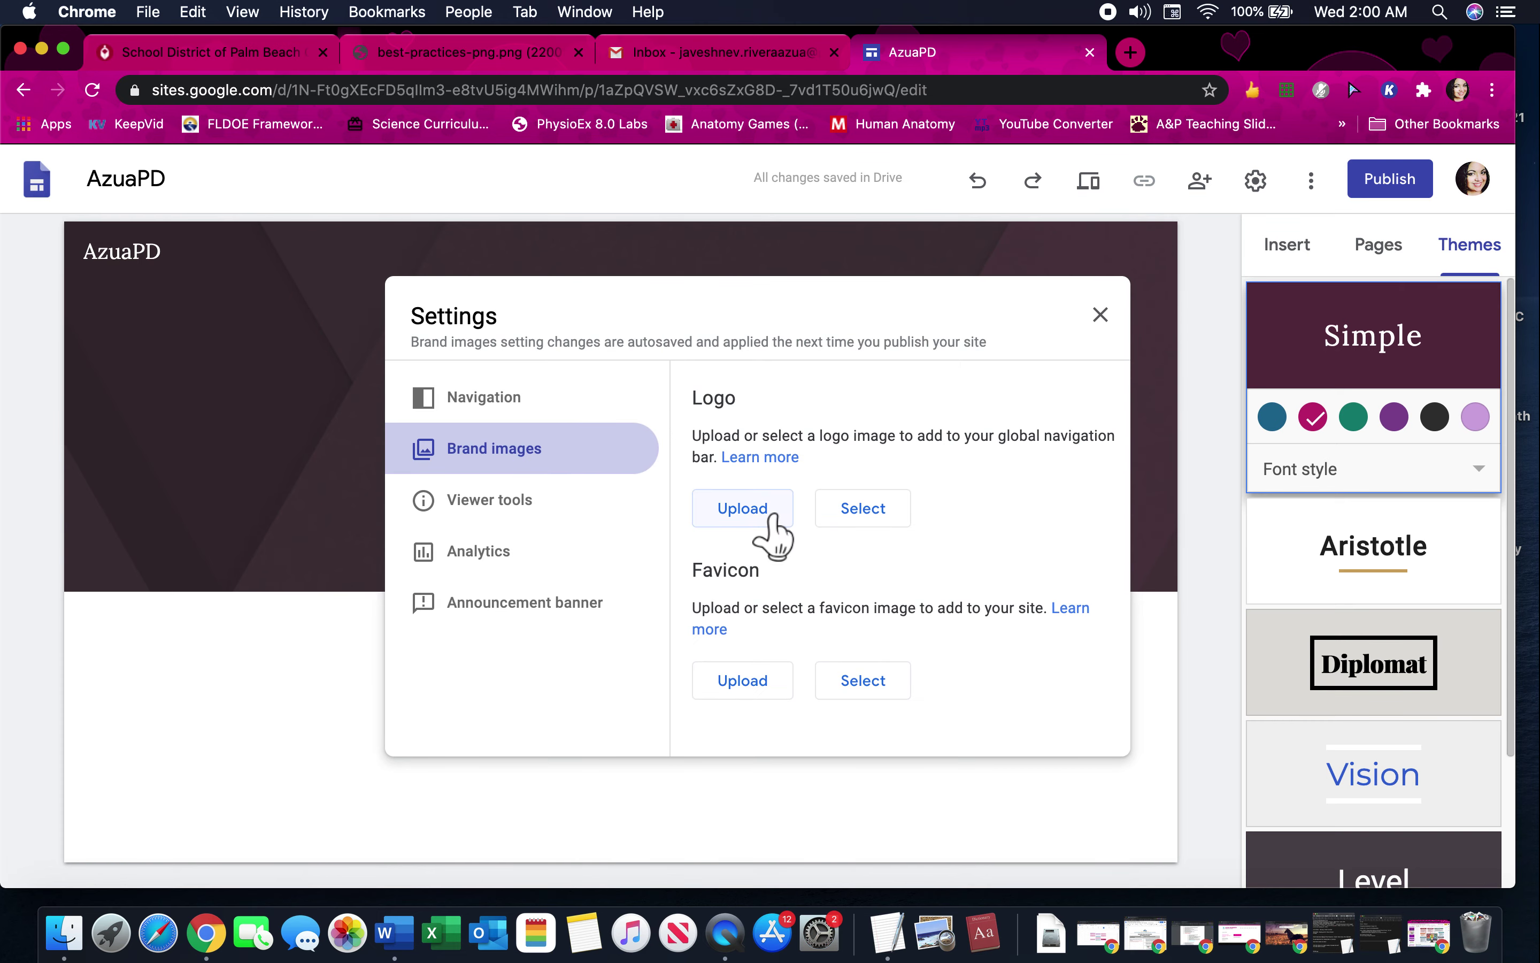
left_click(856, 508)
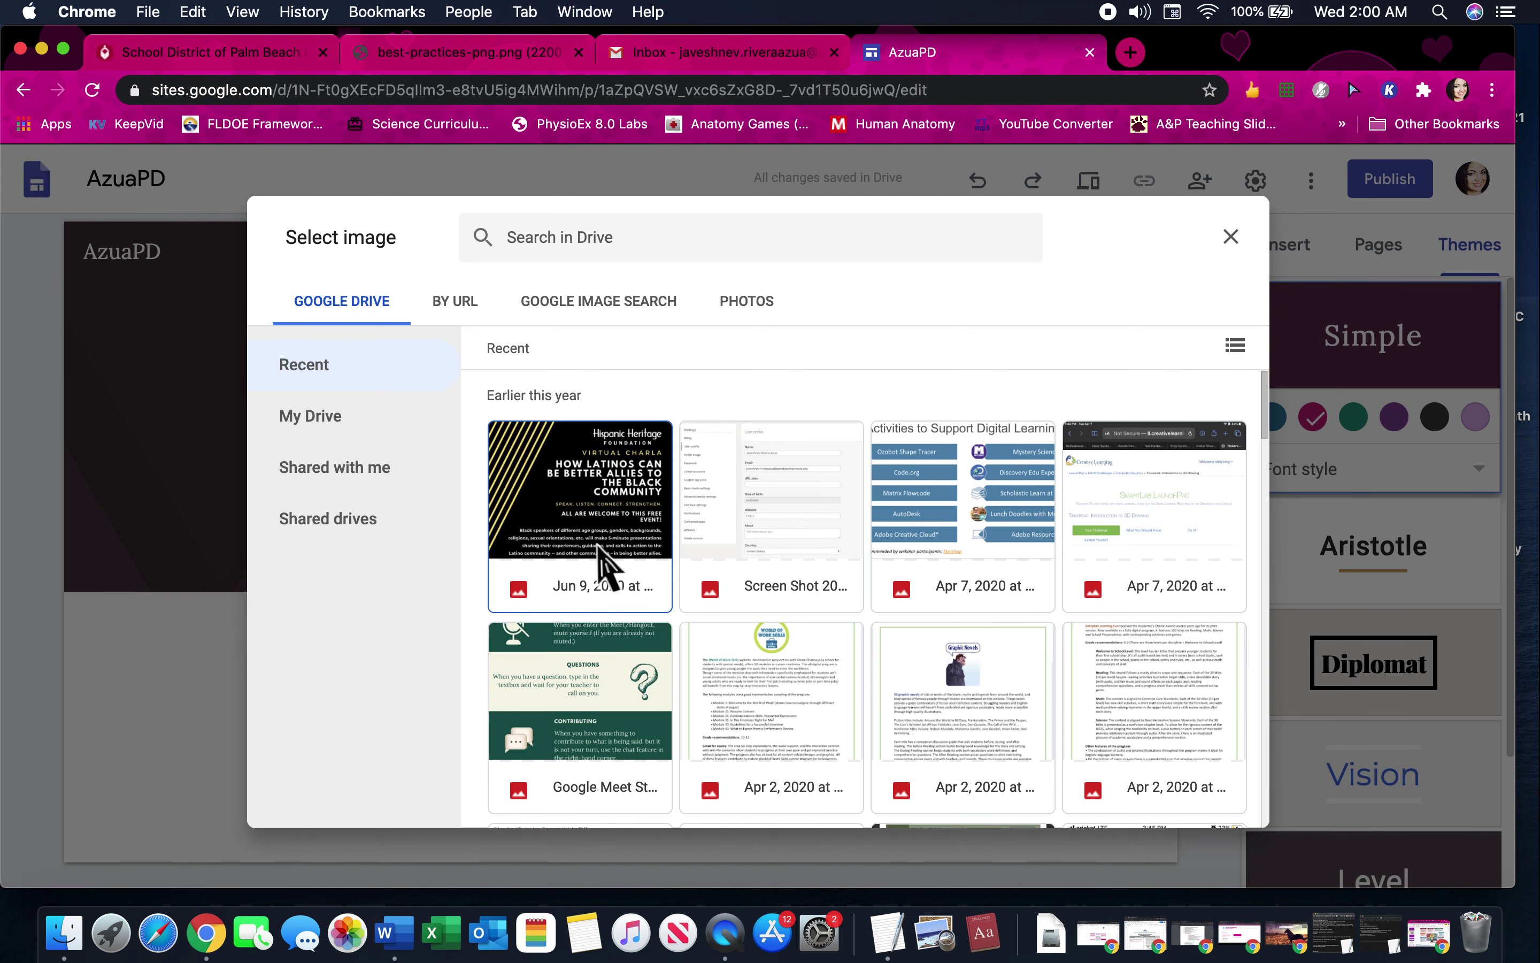
scroll(598, 548, "down", 5)
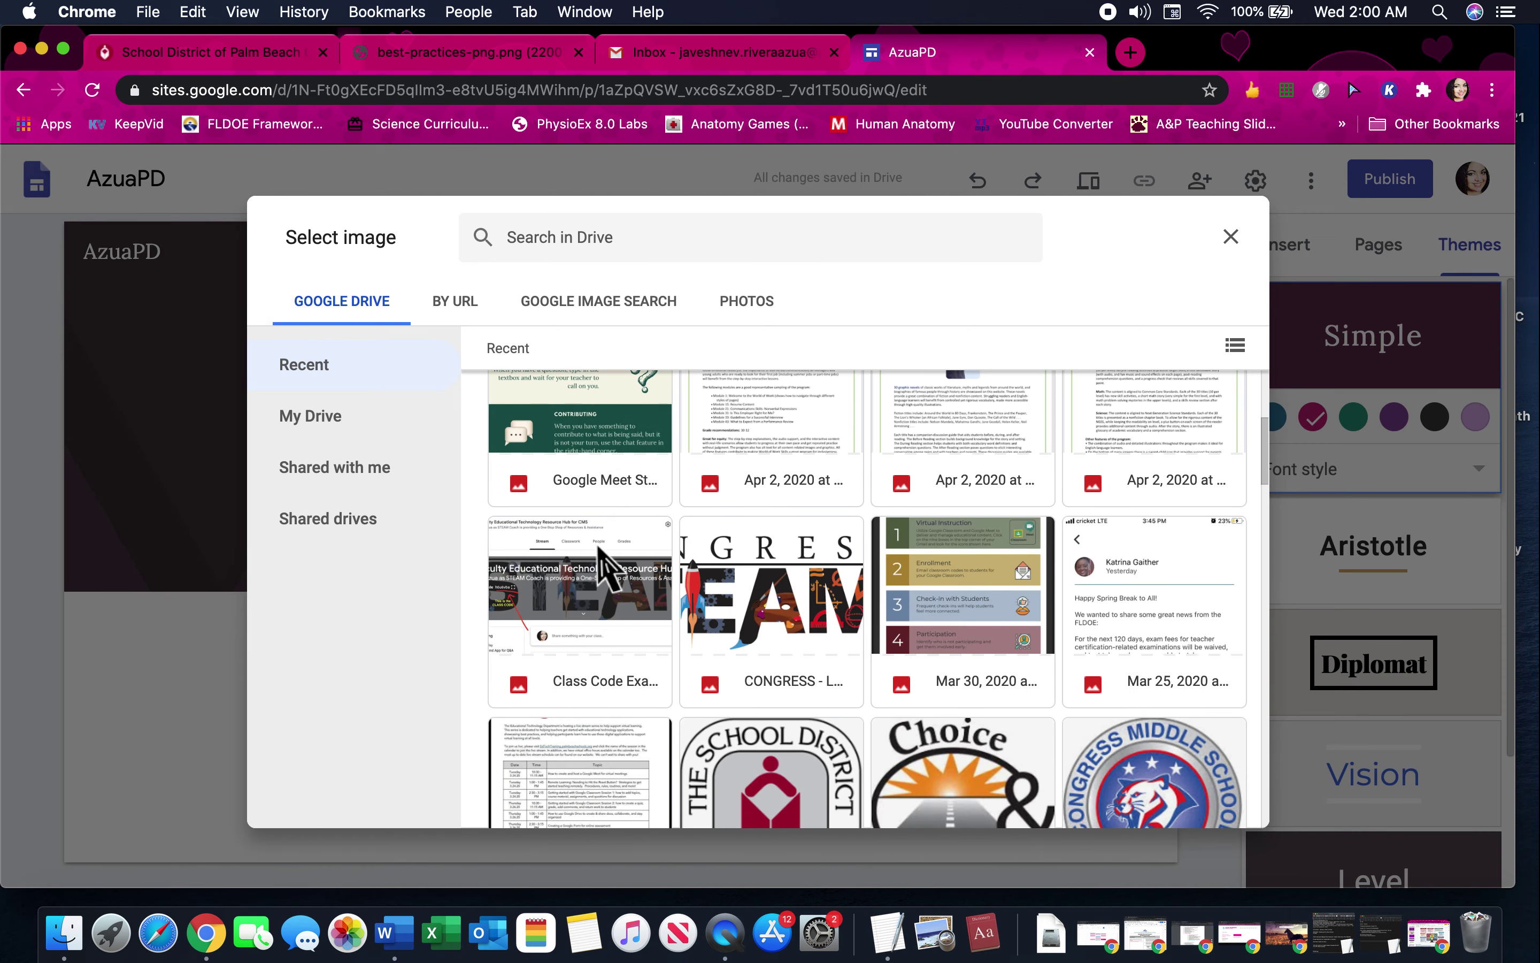
scroll(602, 602, "down", 5)
scroll(598, 602, "down", 3)
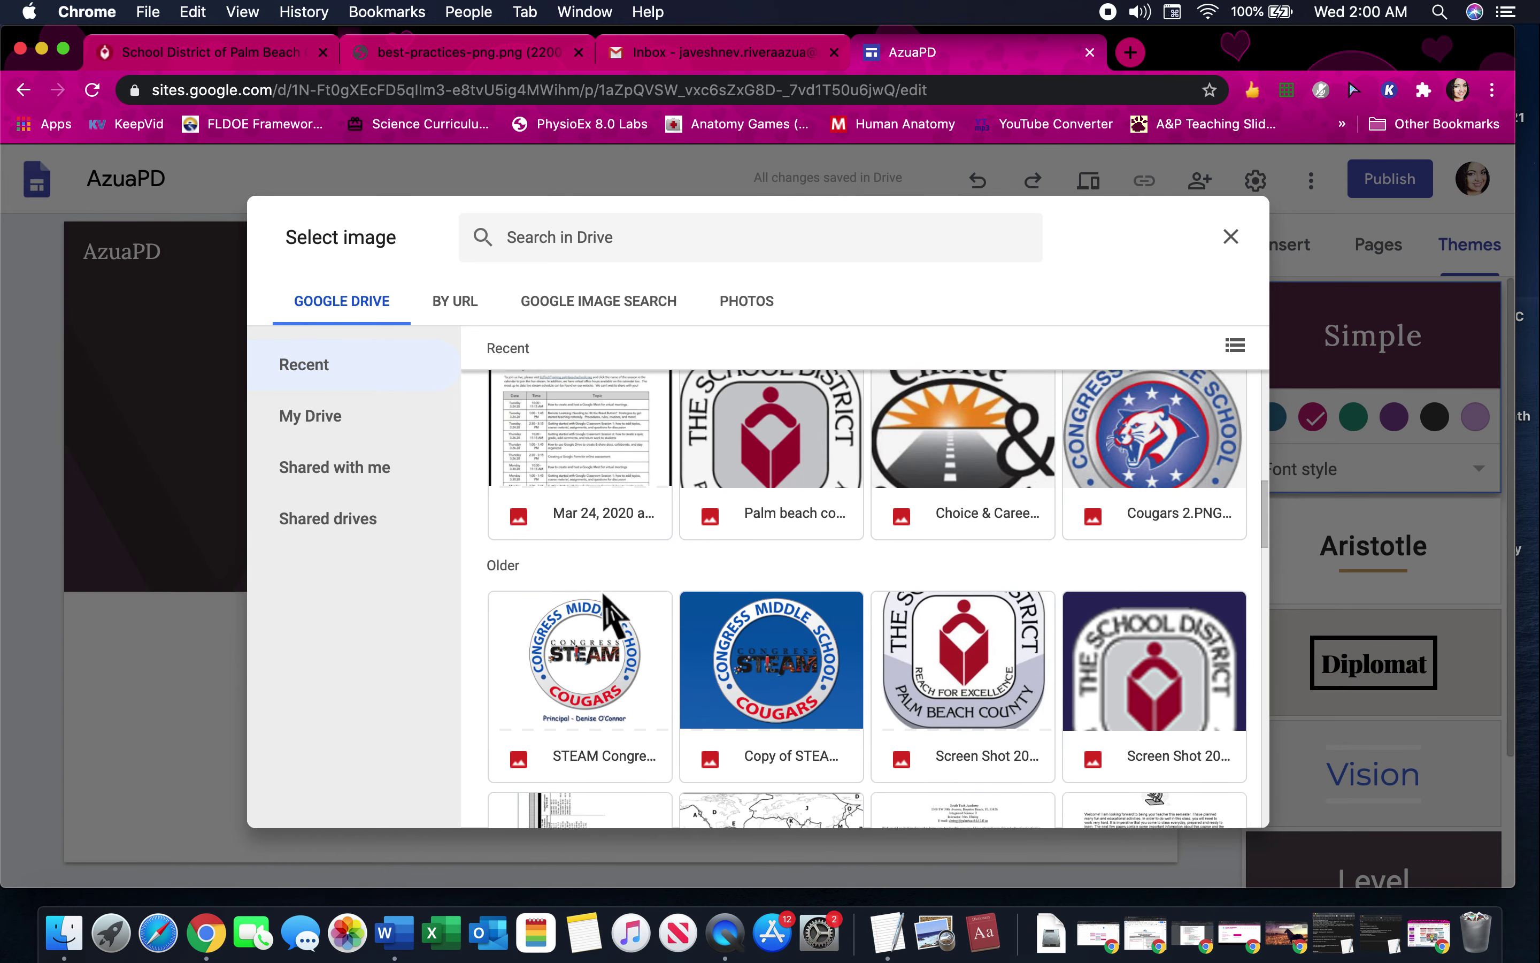
scroll(1213, 537, "up", 1)
left_click(1165, 478)
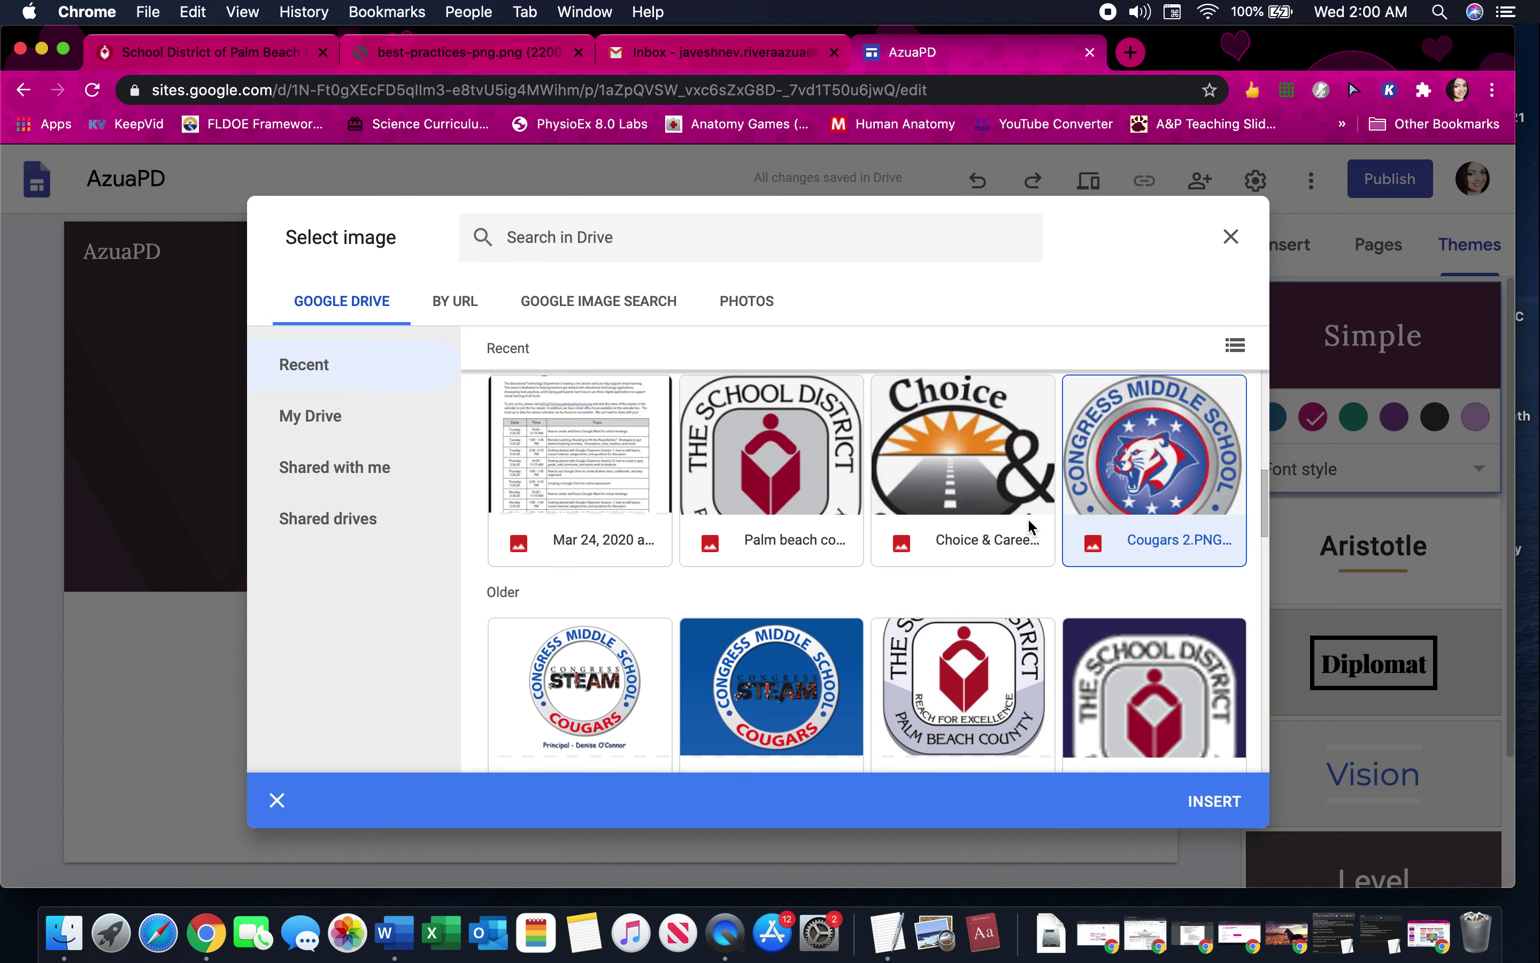
scroll(1031, 528, "down", 2)
scroll(1027, 527, "down", 3)
scroll(1027, 527, "up", 4)
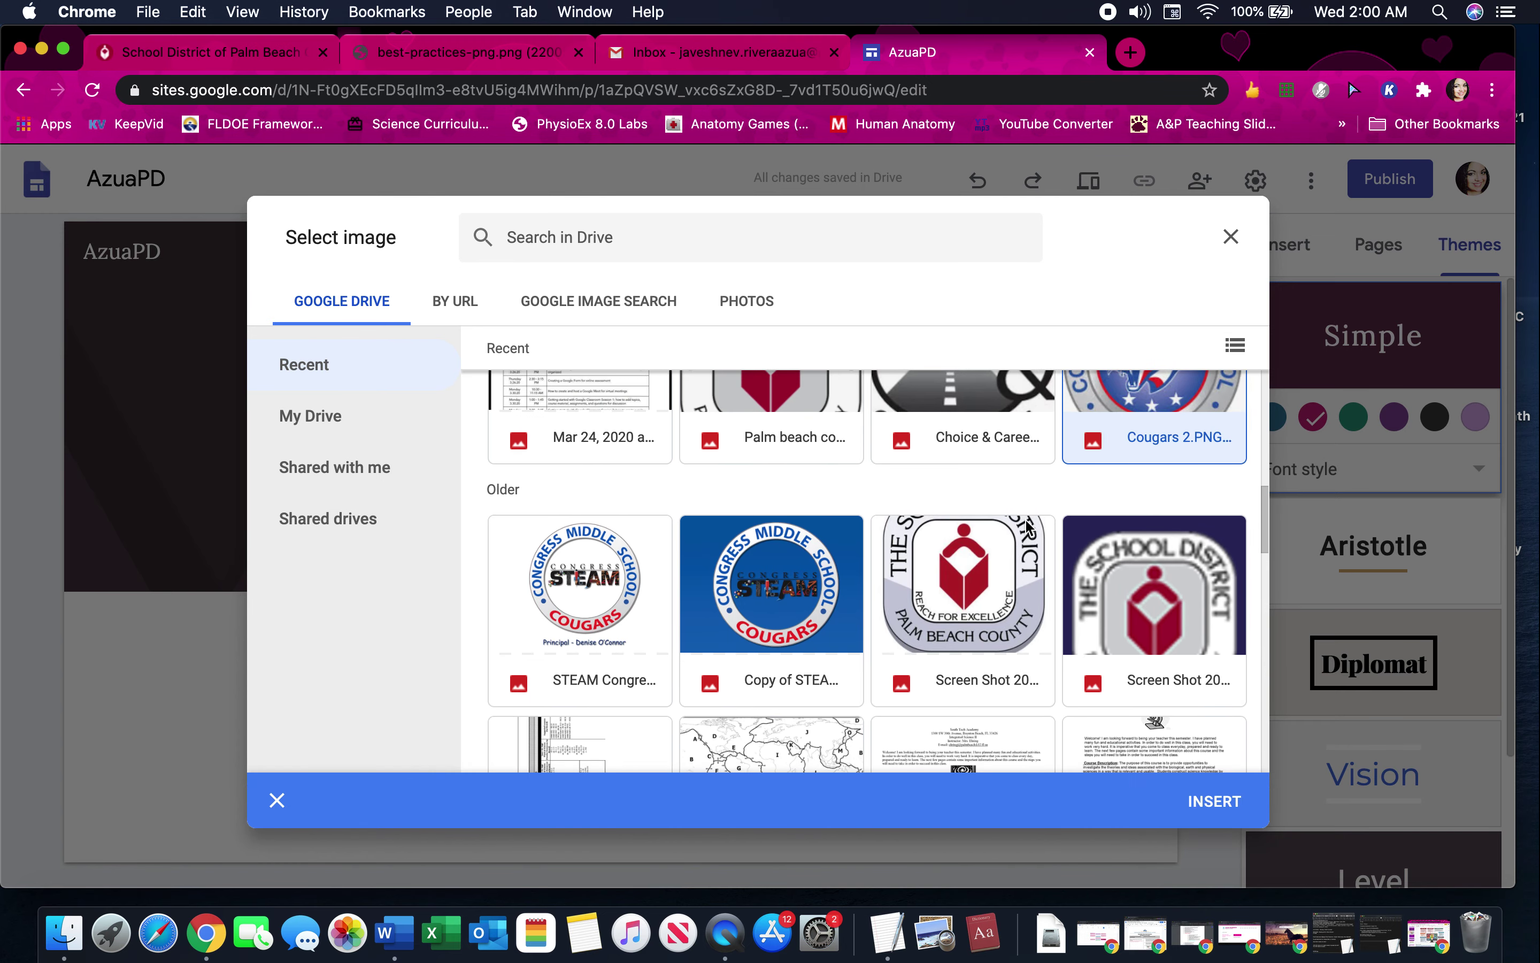
left_click(1215, 803)
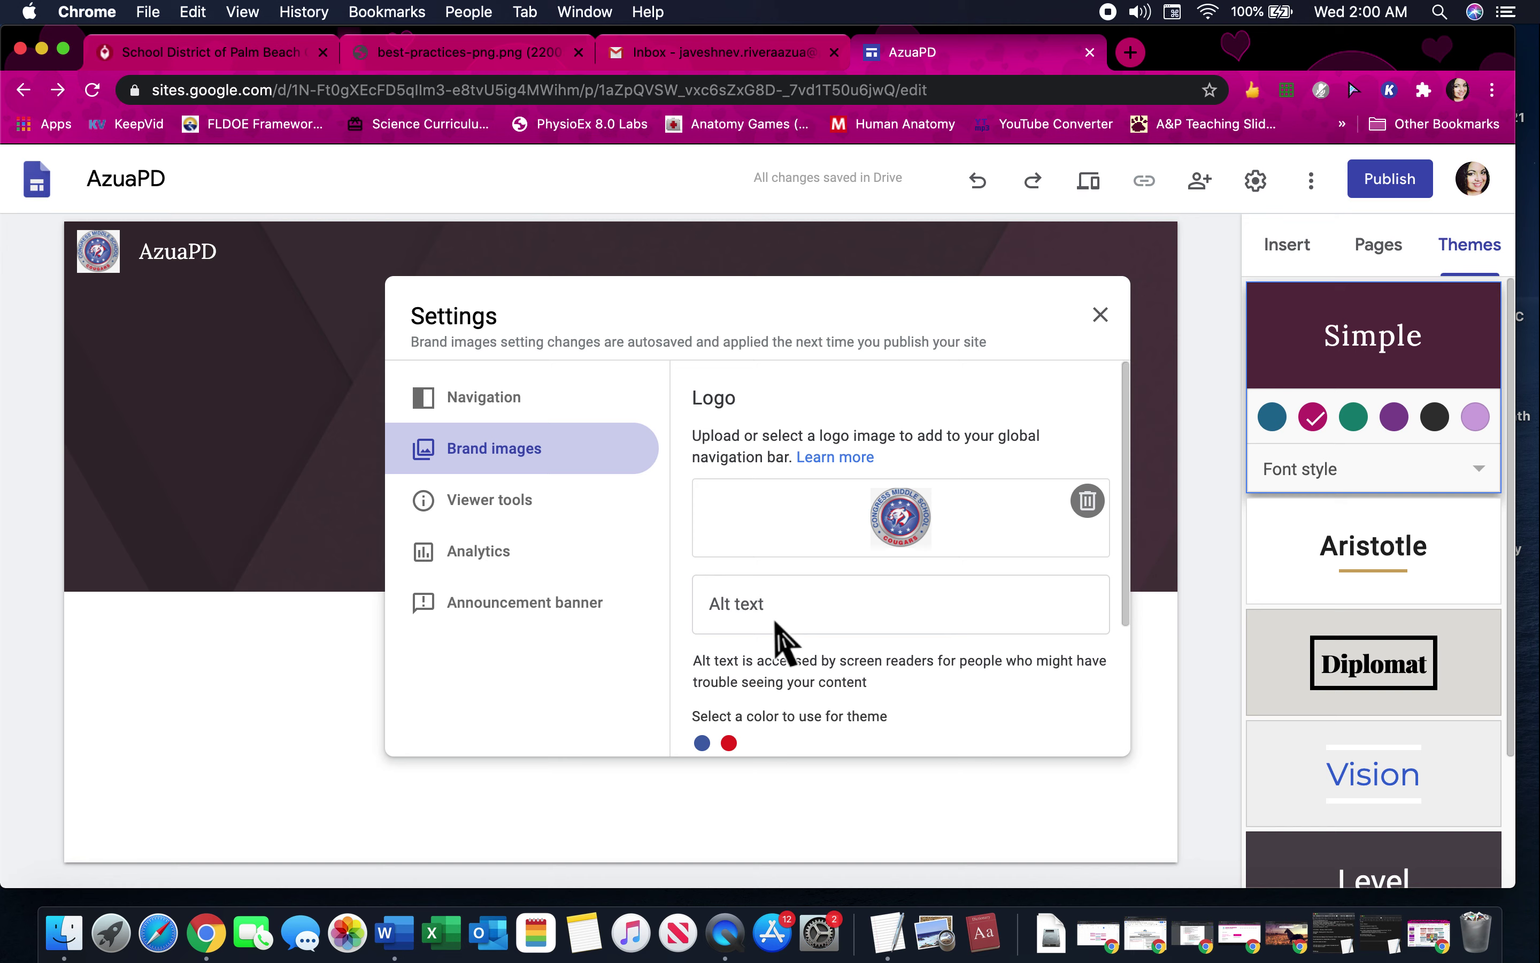
- Set the logo's alt text to "Congress Middle School - Cougars"
left_click(828, 606)
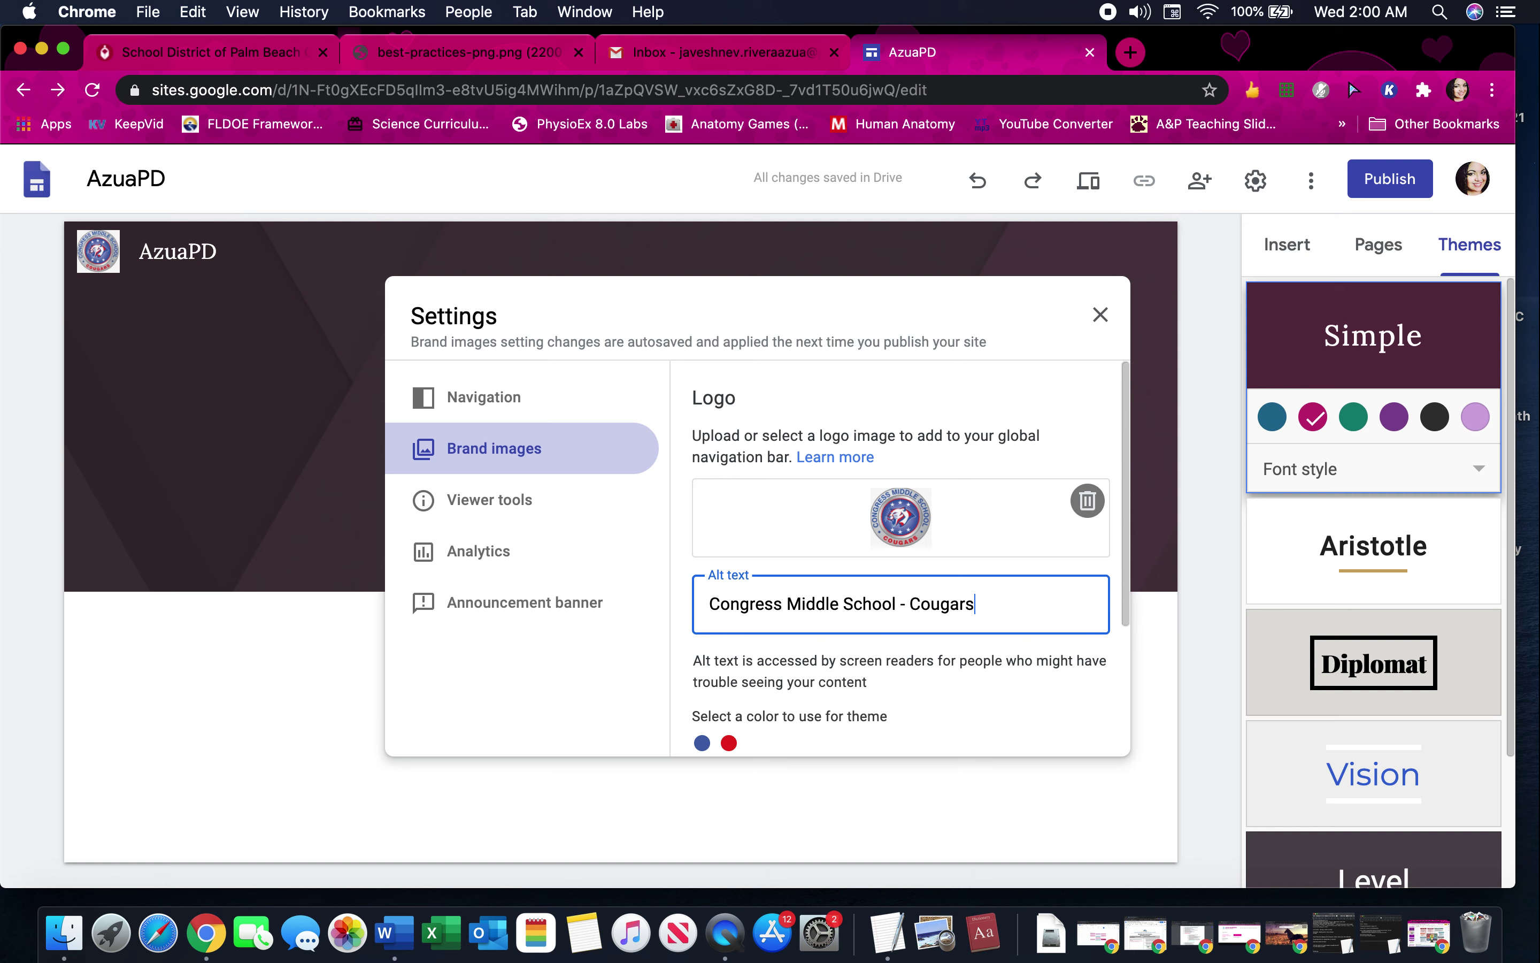
left_click(988, 706)
scroll(988, 706, "down", 3)
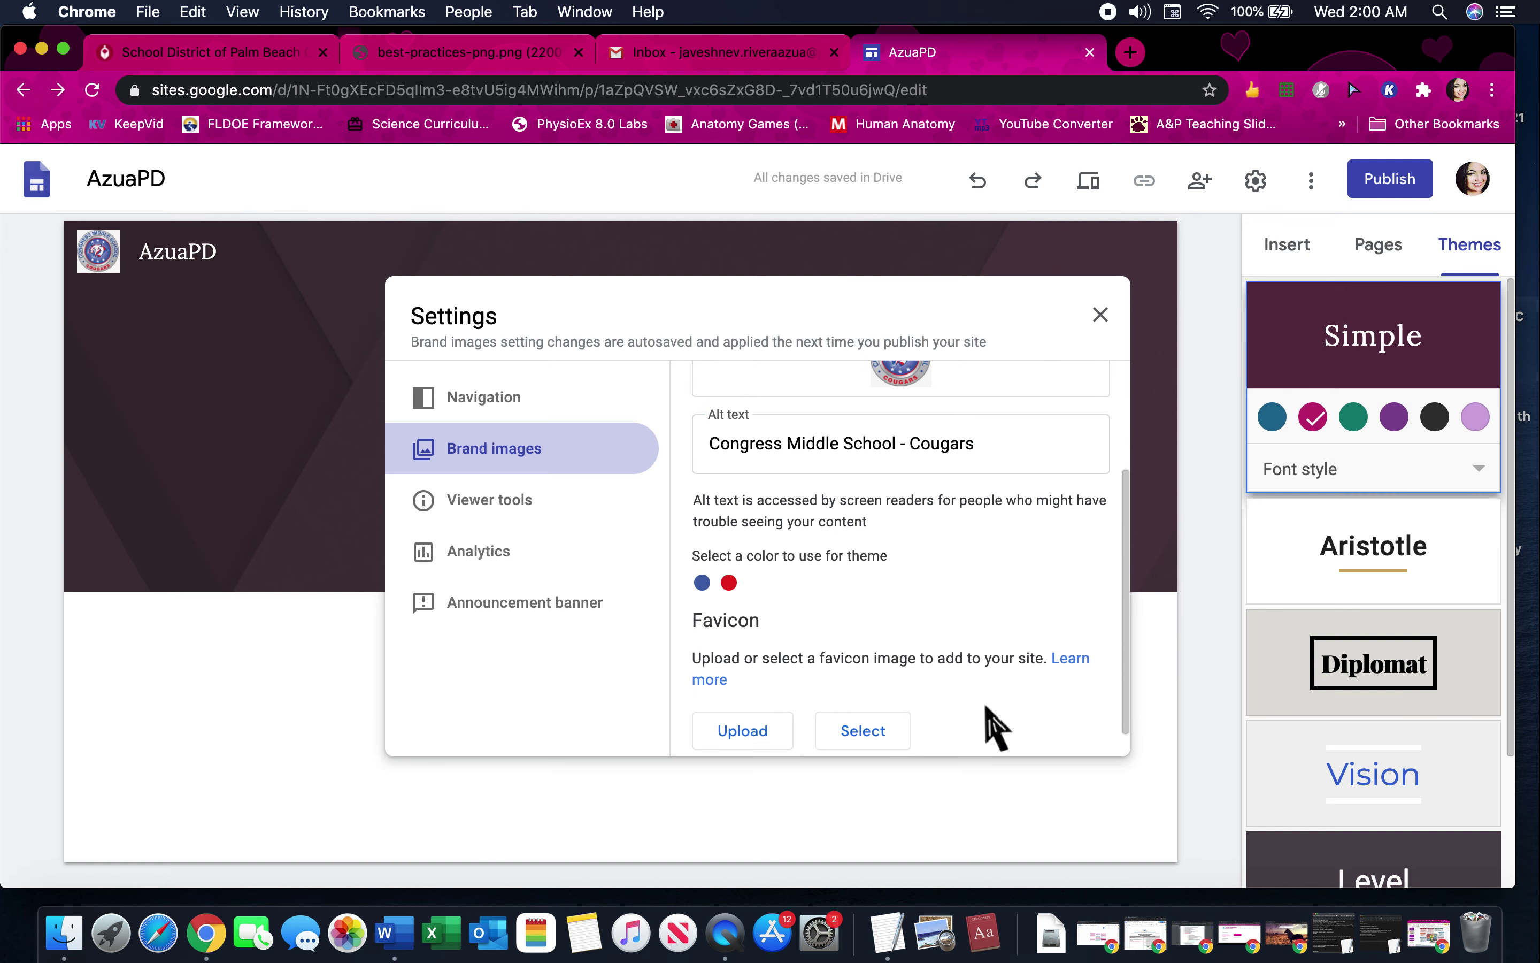
- Try the logo's red and blue as the site's theme color, and set the Simple theme's color to purple
scroll(853, 644, "down", 1)
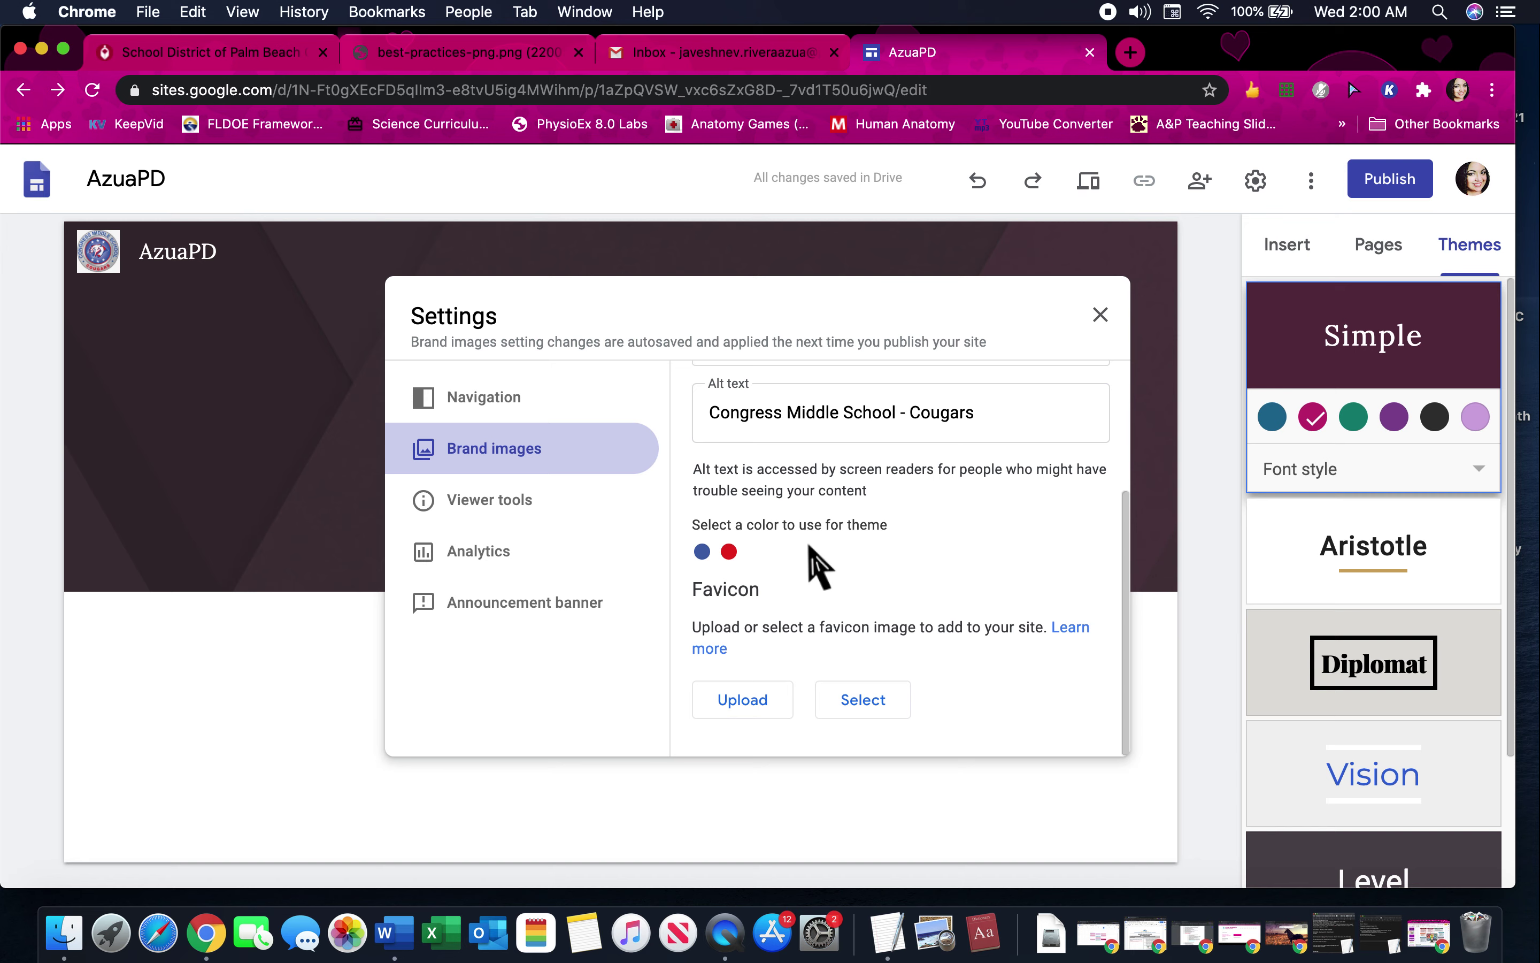
left_click(727, 552)
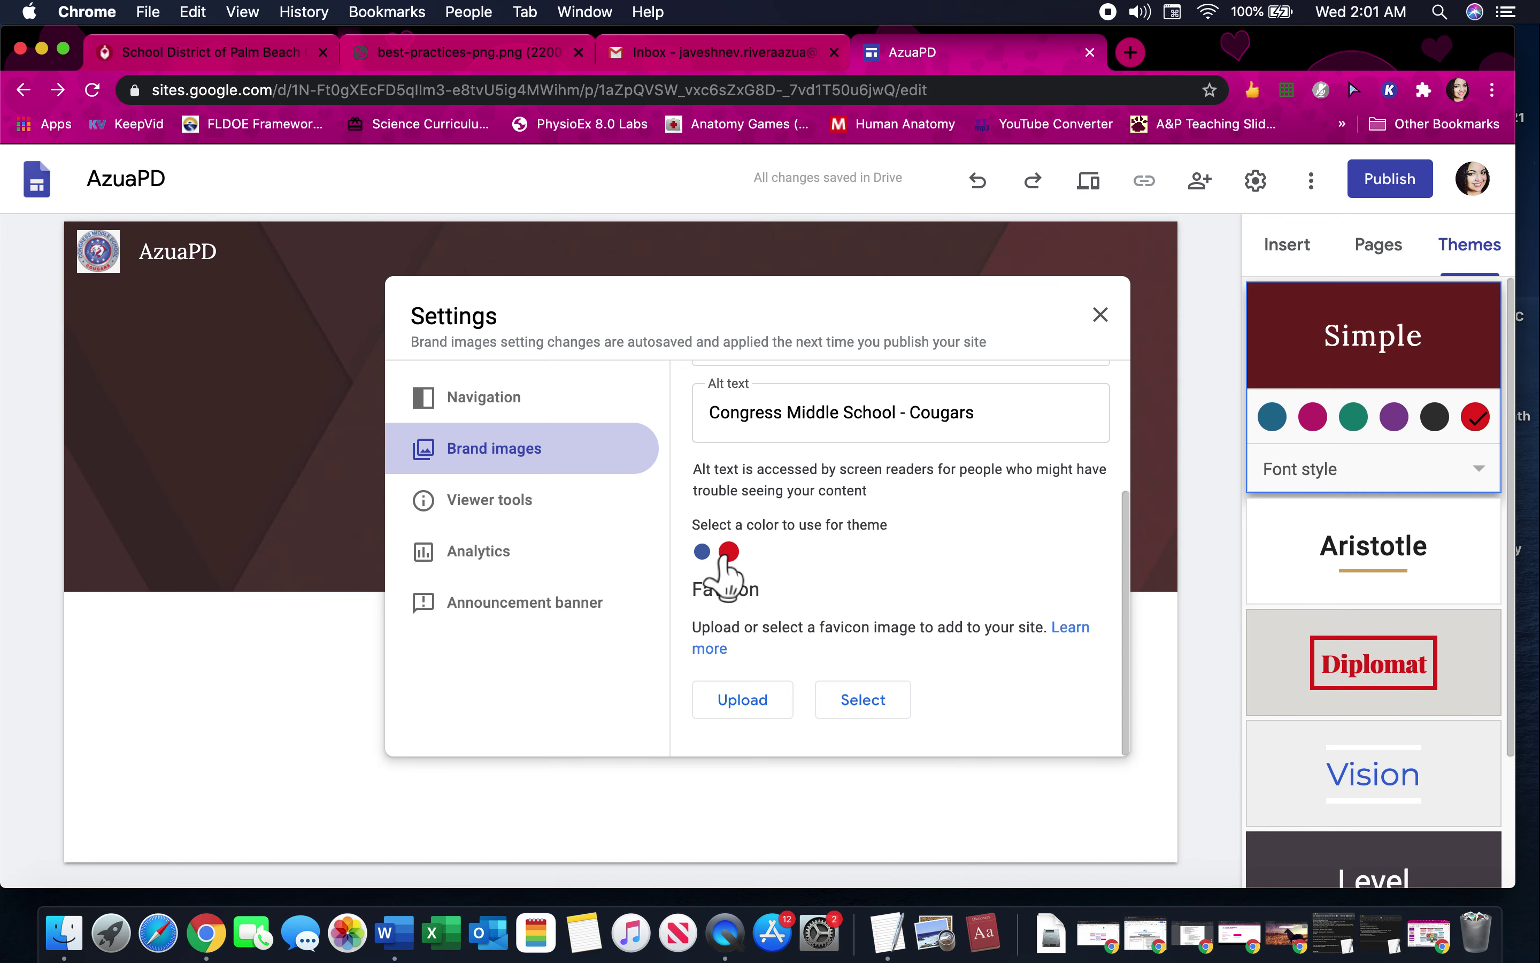
left_click(701, 551)
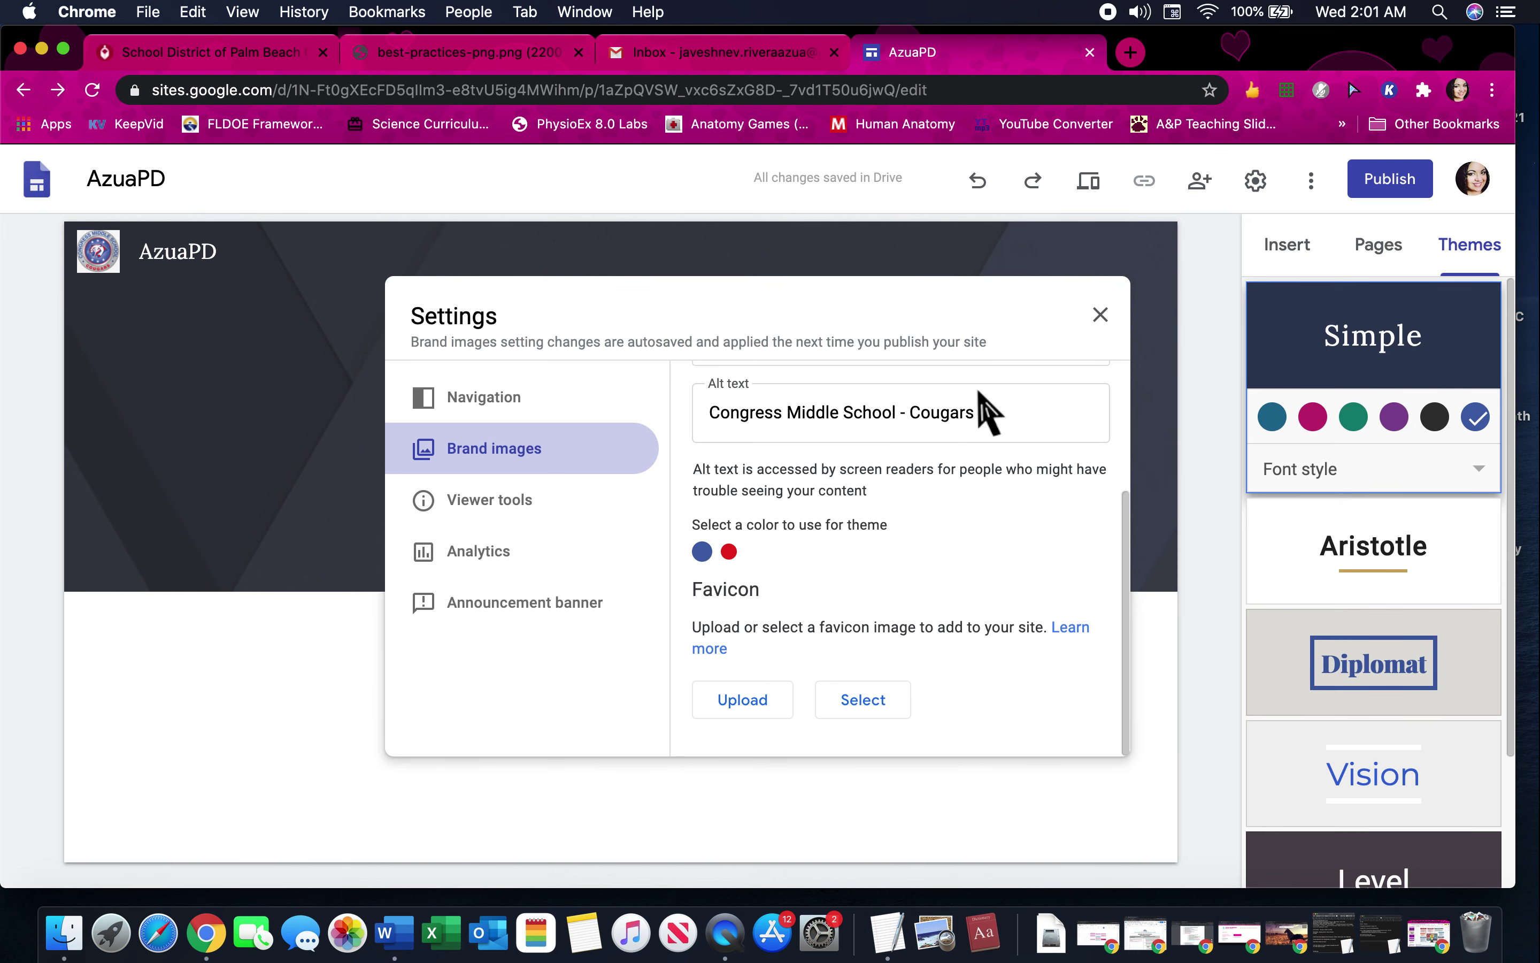
left_click(1100, 314)
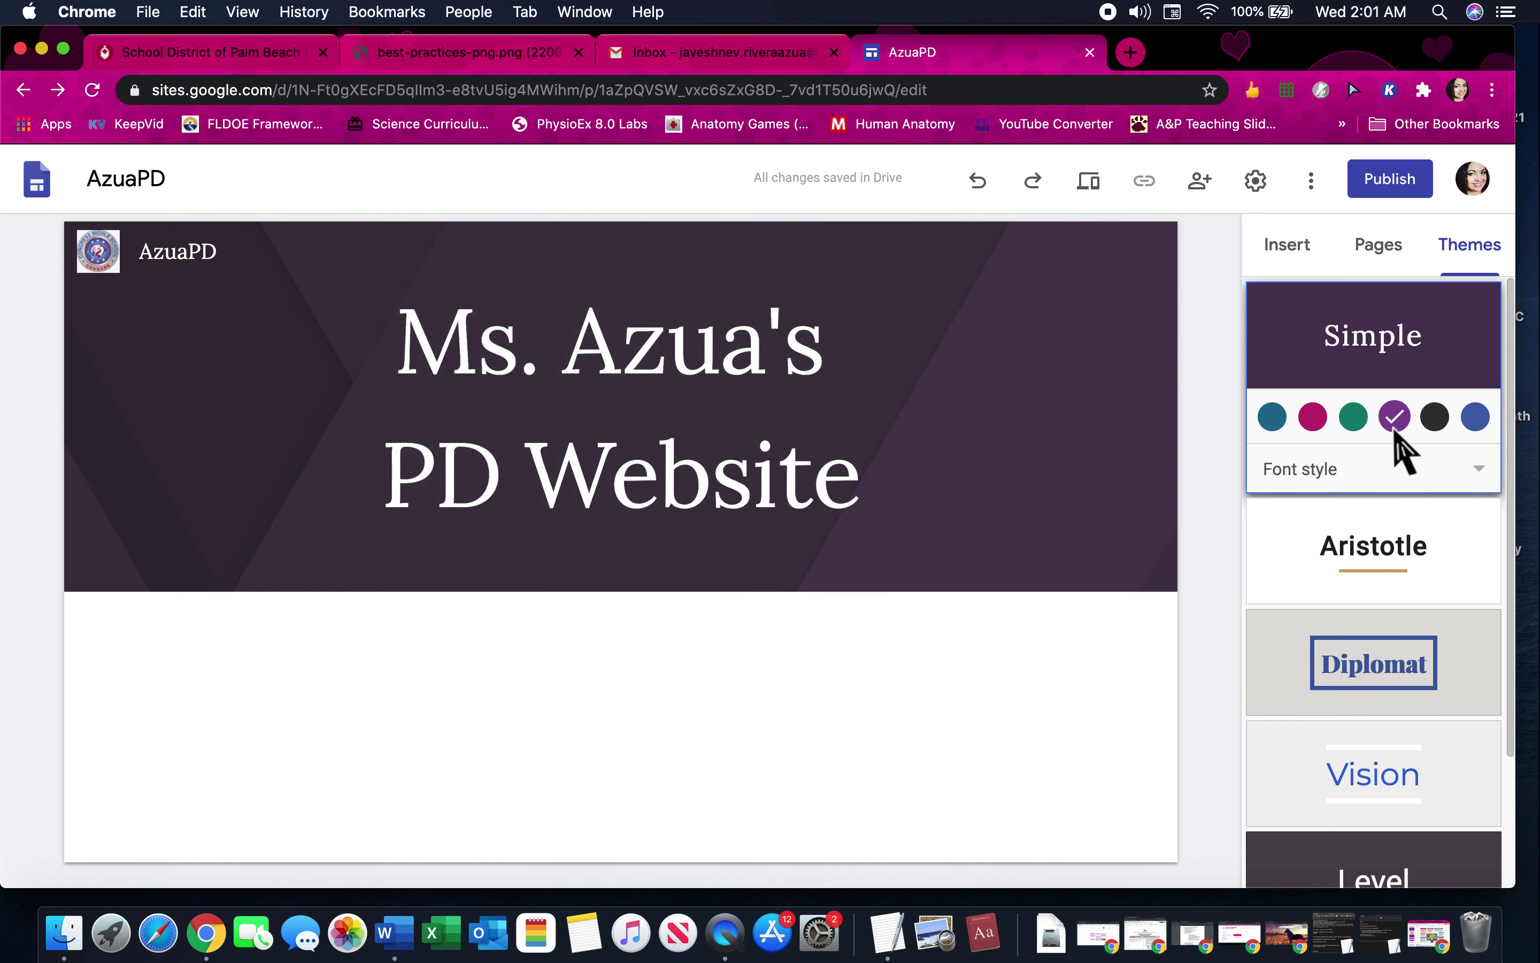
left_click(1312, 420)
left_click(1393, 419)
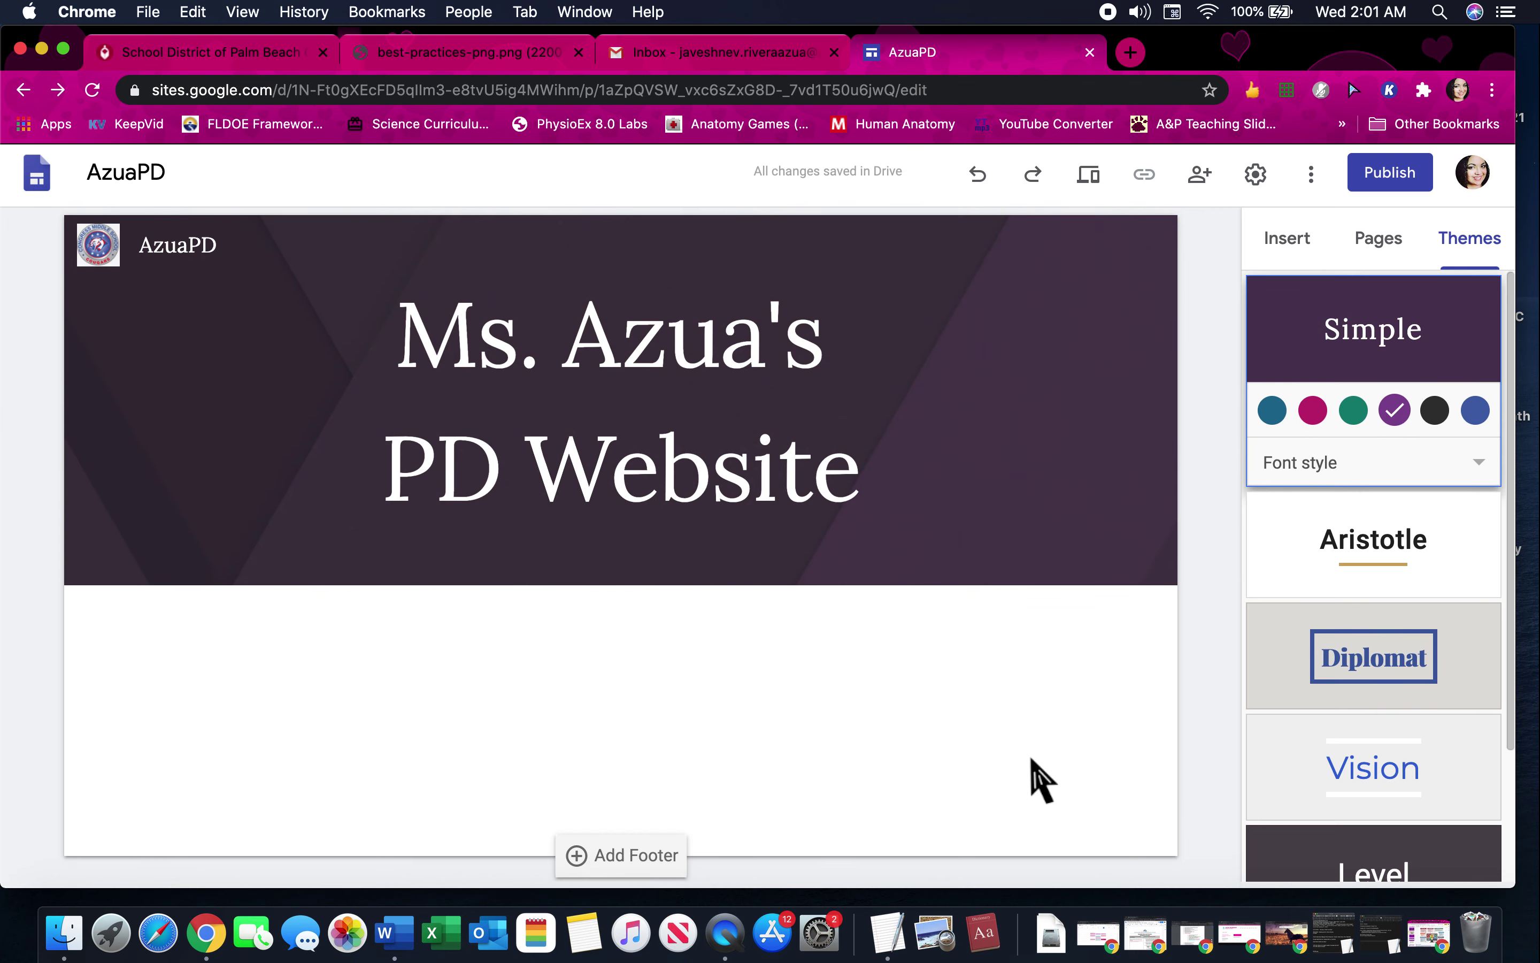
- Add the three-column layout with an image placeholder, heading and text in each column below the page header
left_click(1280, 255)
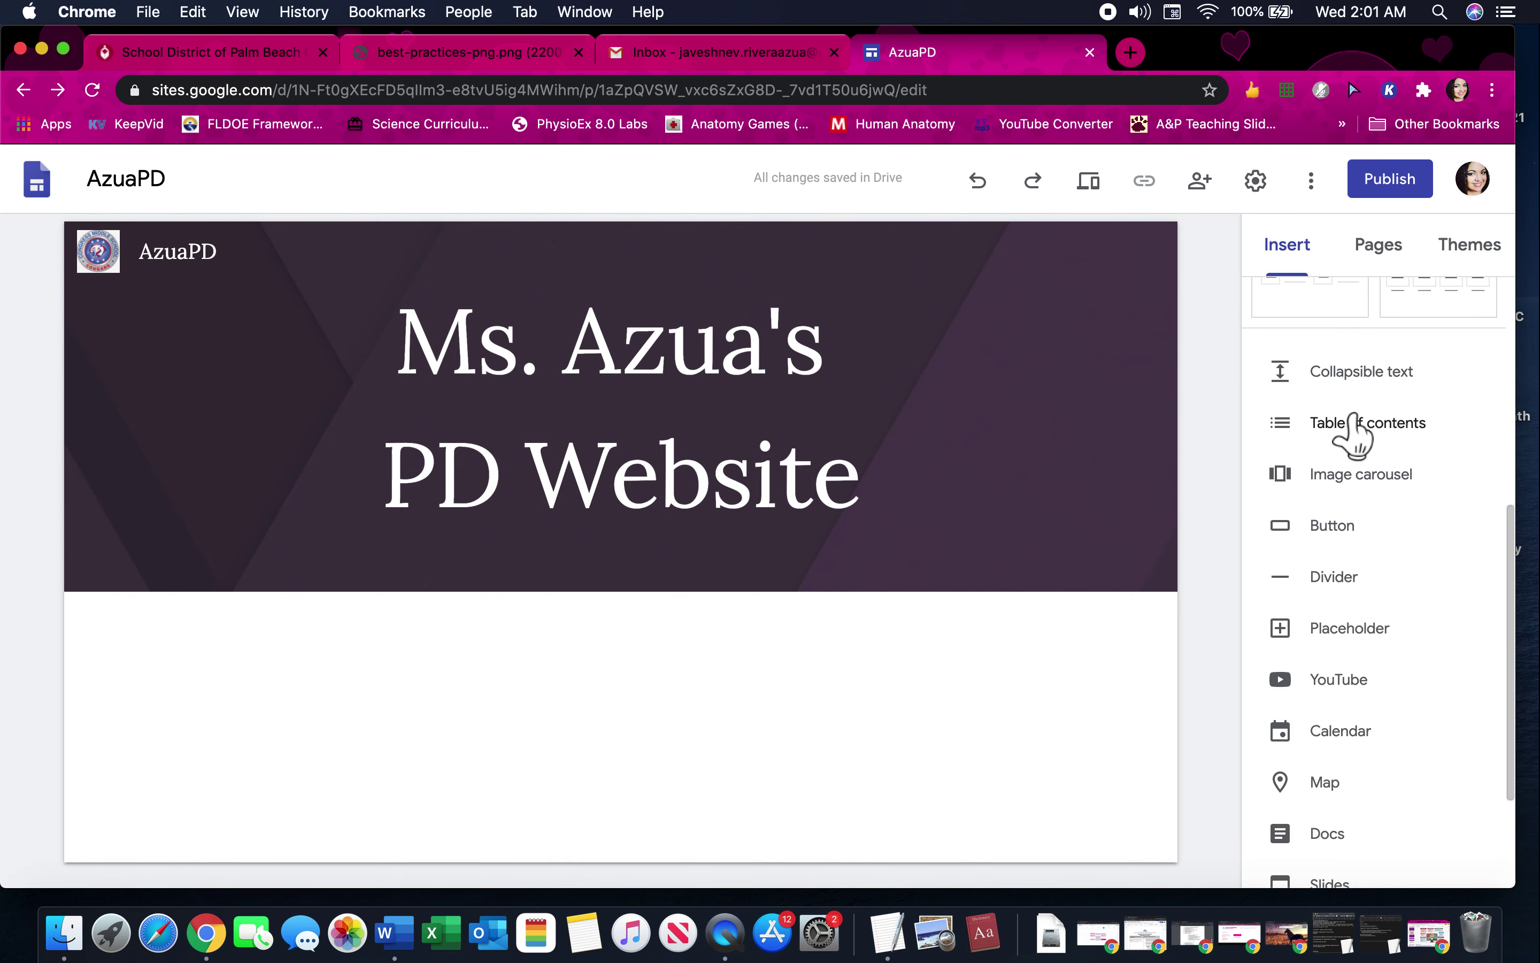
scroll(1342, 491, "down", 3)
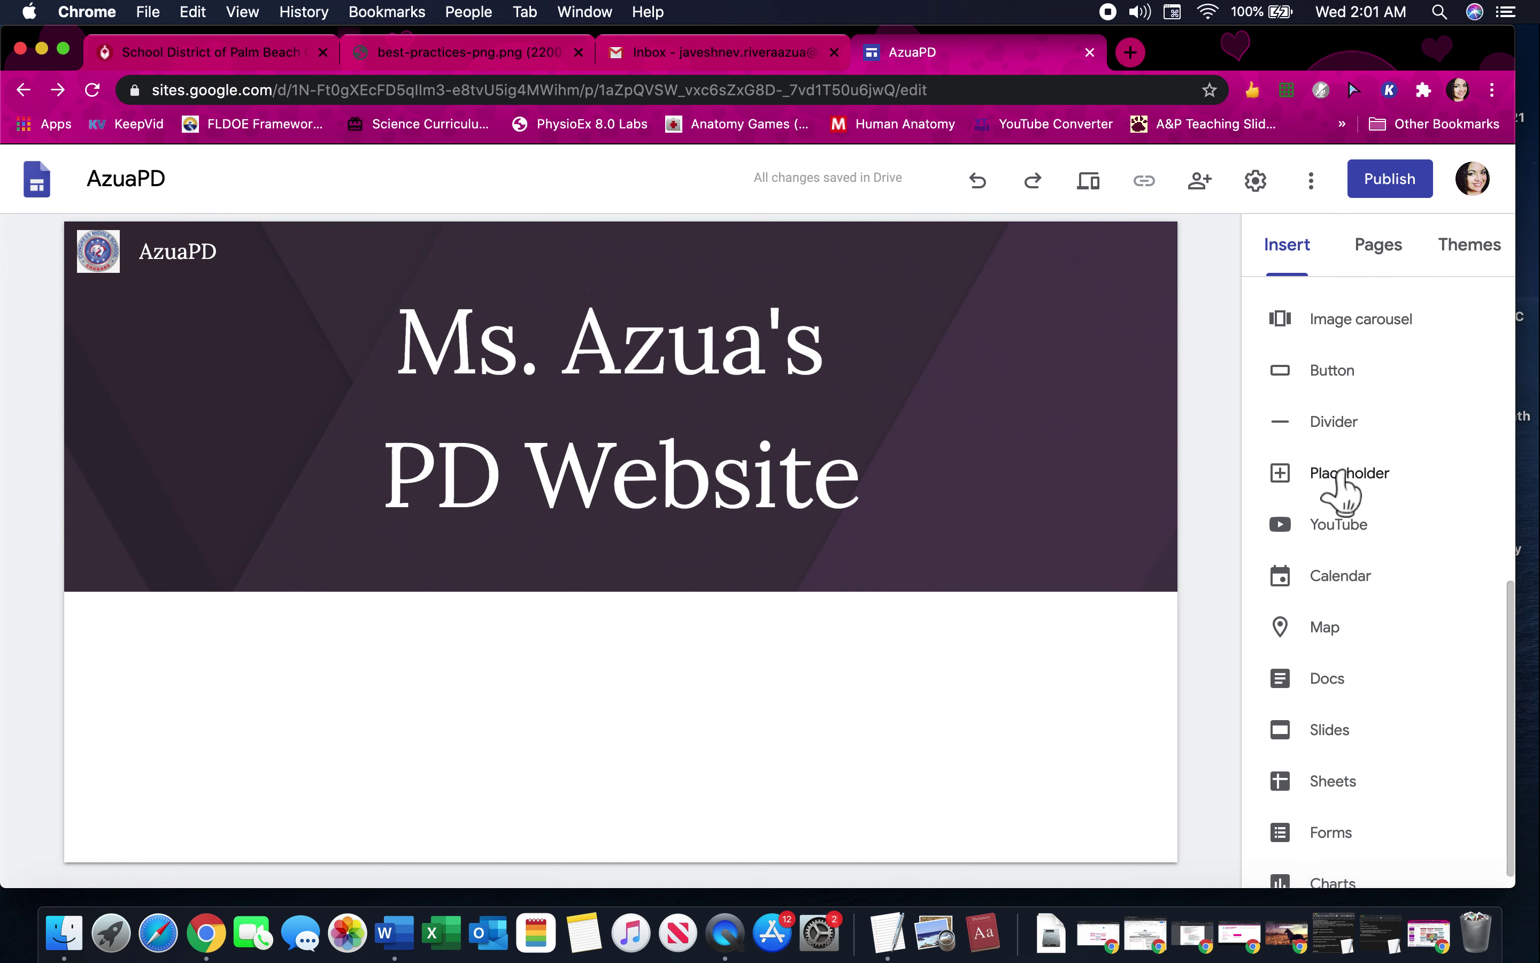
scroll(1344, 490, "up", 10)
scroll(1358, 595, "down", 2)
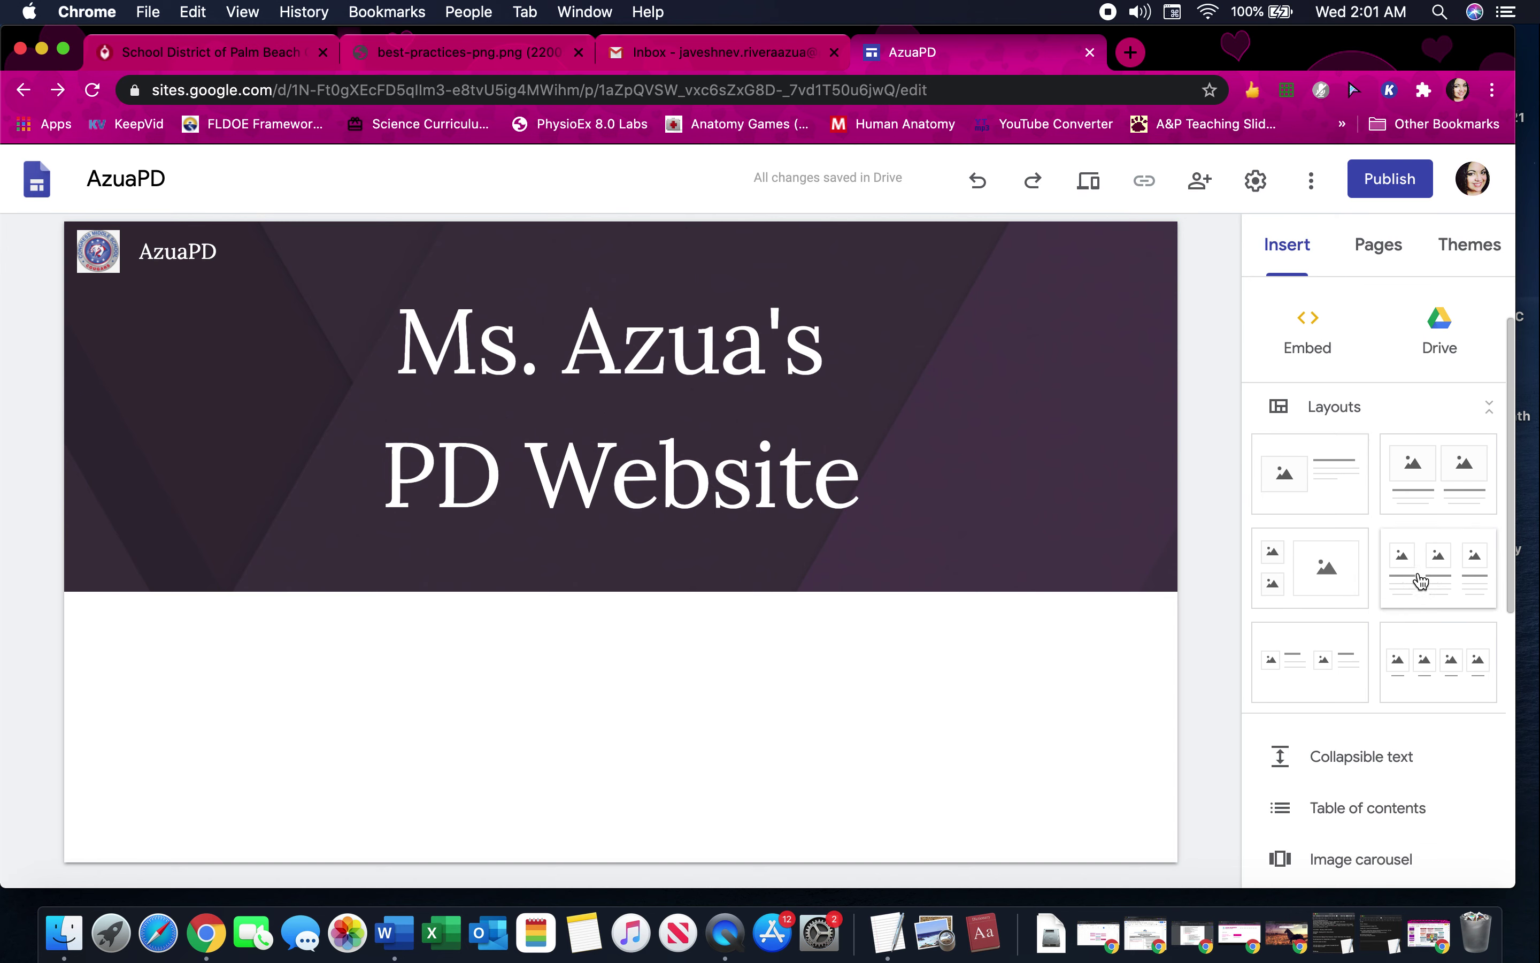
left_click(1430, 606)
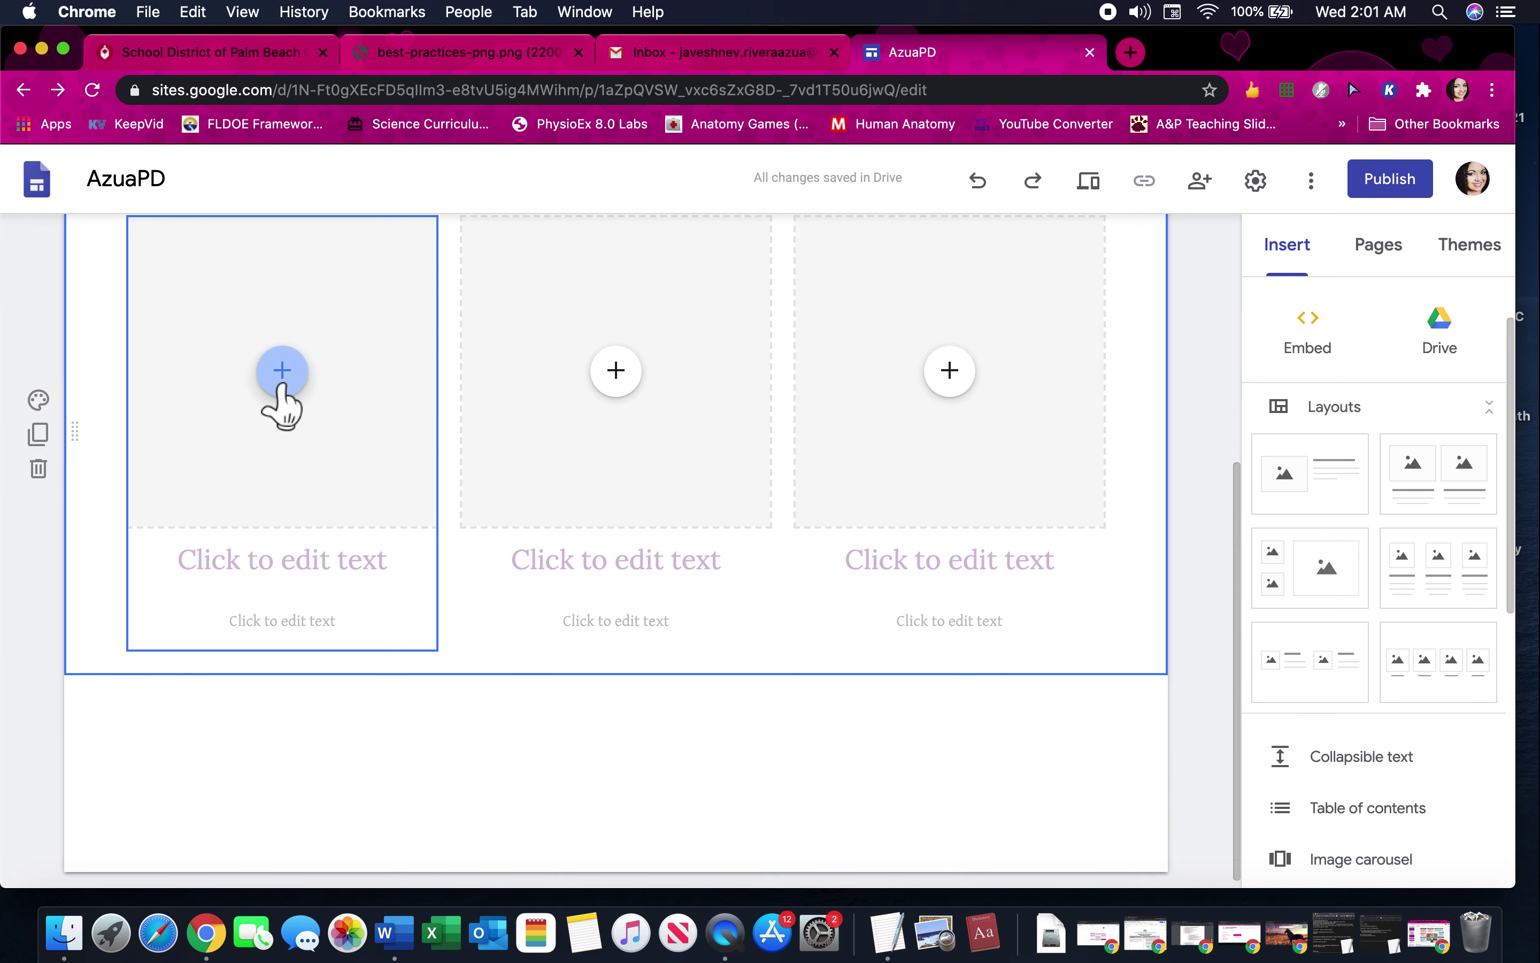
- Browse Google Drive for the first column's placeholder and open the PD 2020-2021 folder inside SDPBC 2020-2021
left_click(281, 387)
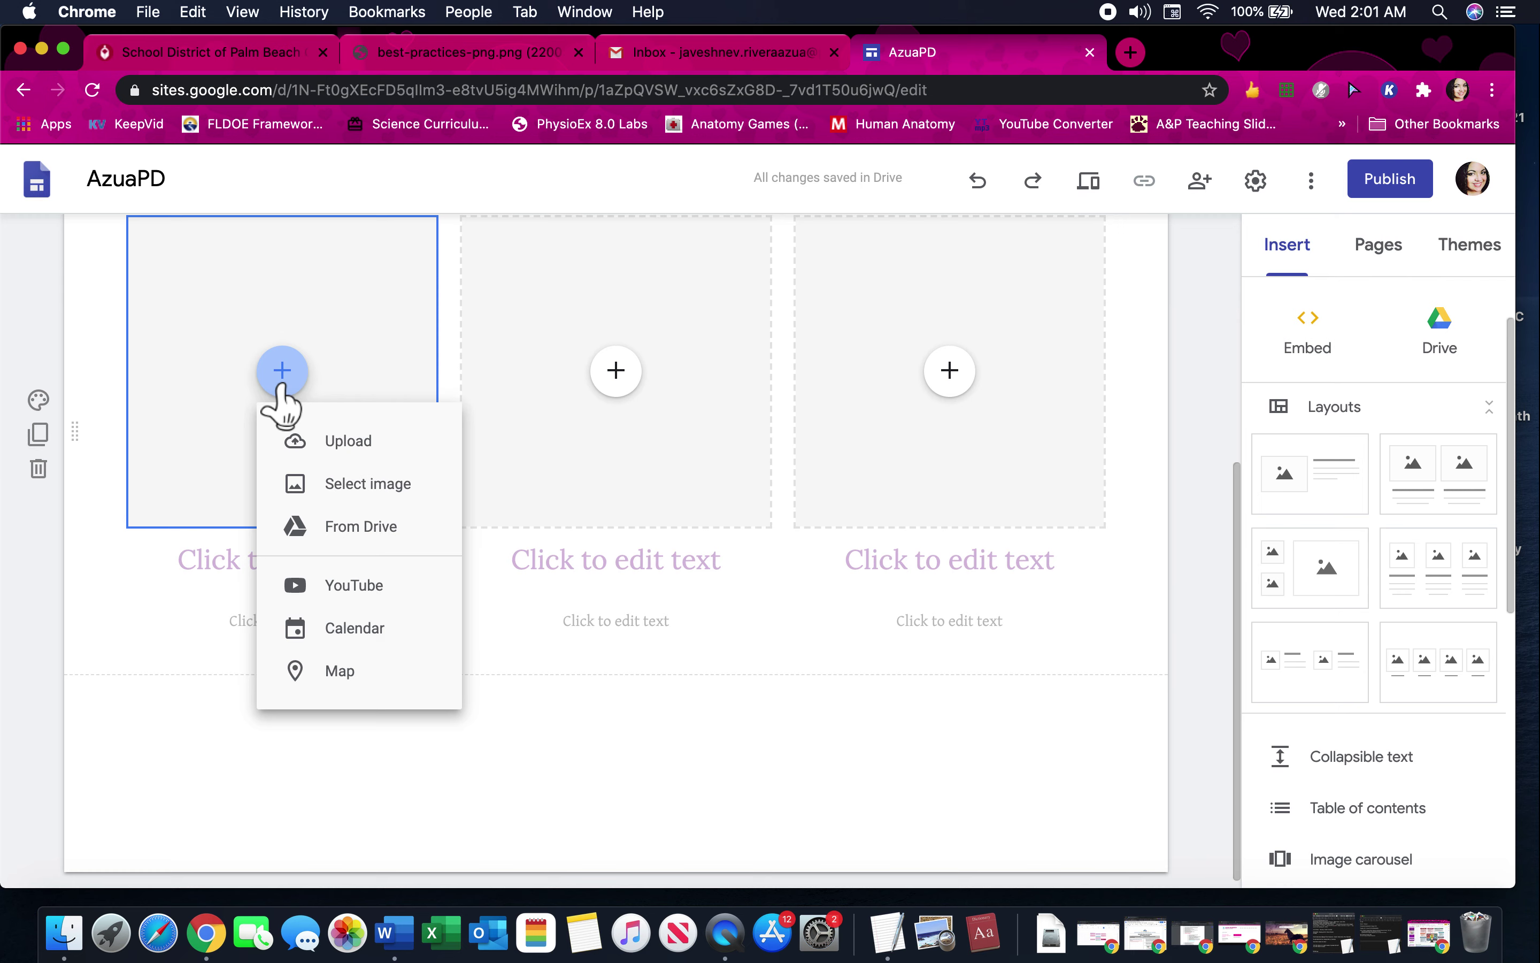
left_click(358, 535)
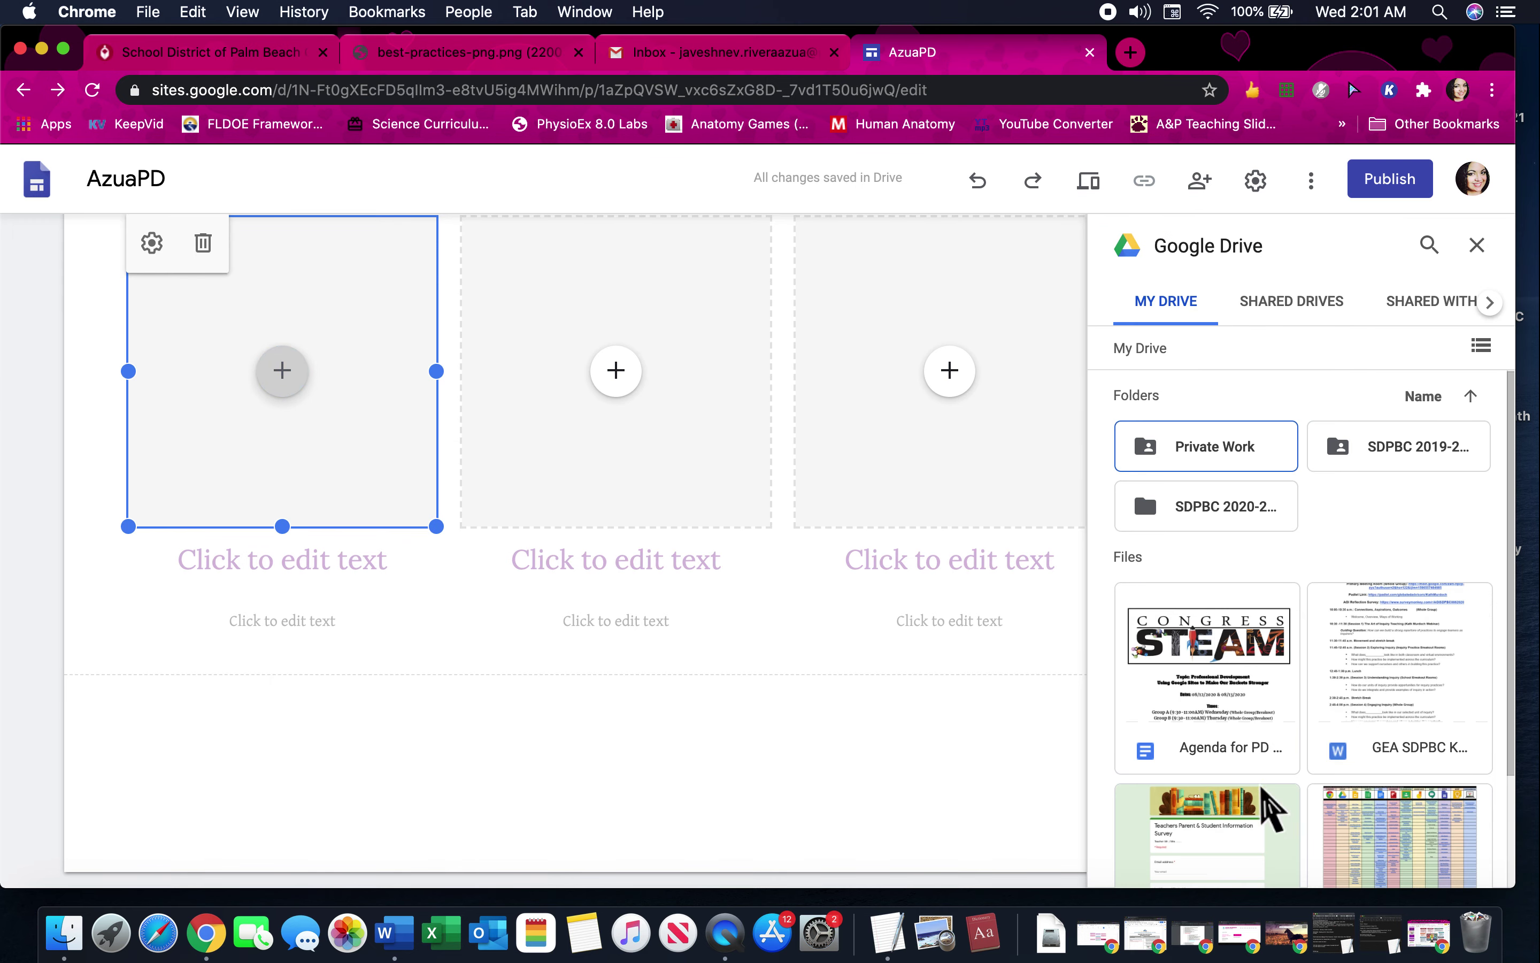
scroll(1247, 796, "down", 2)
scroll(1245, 796, "down", 2)
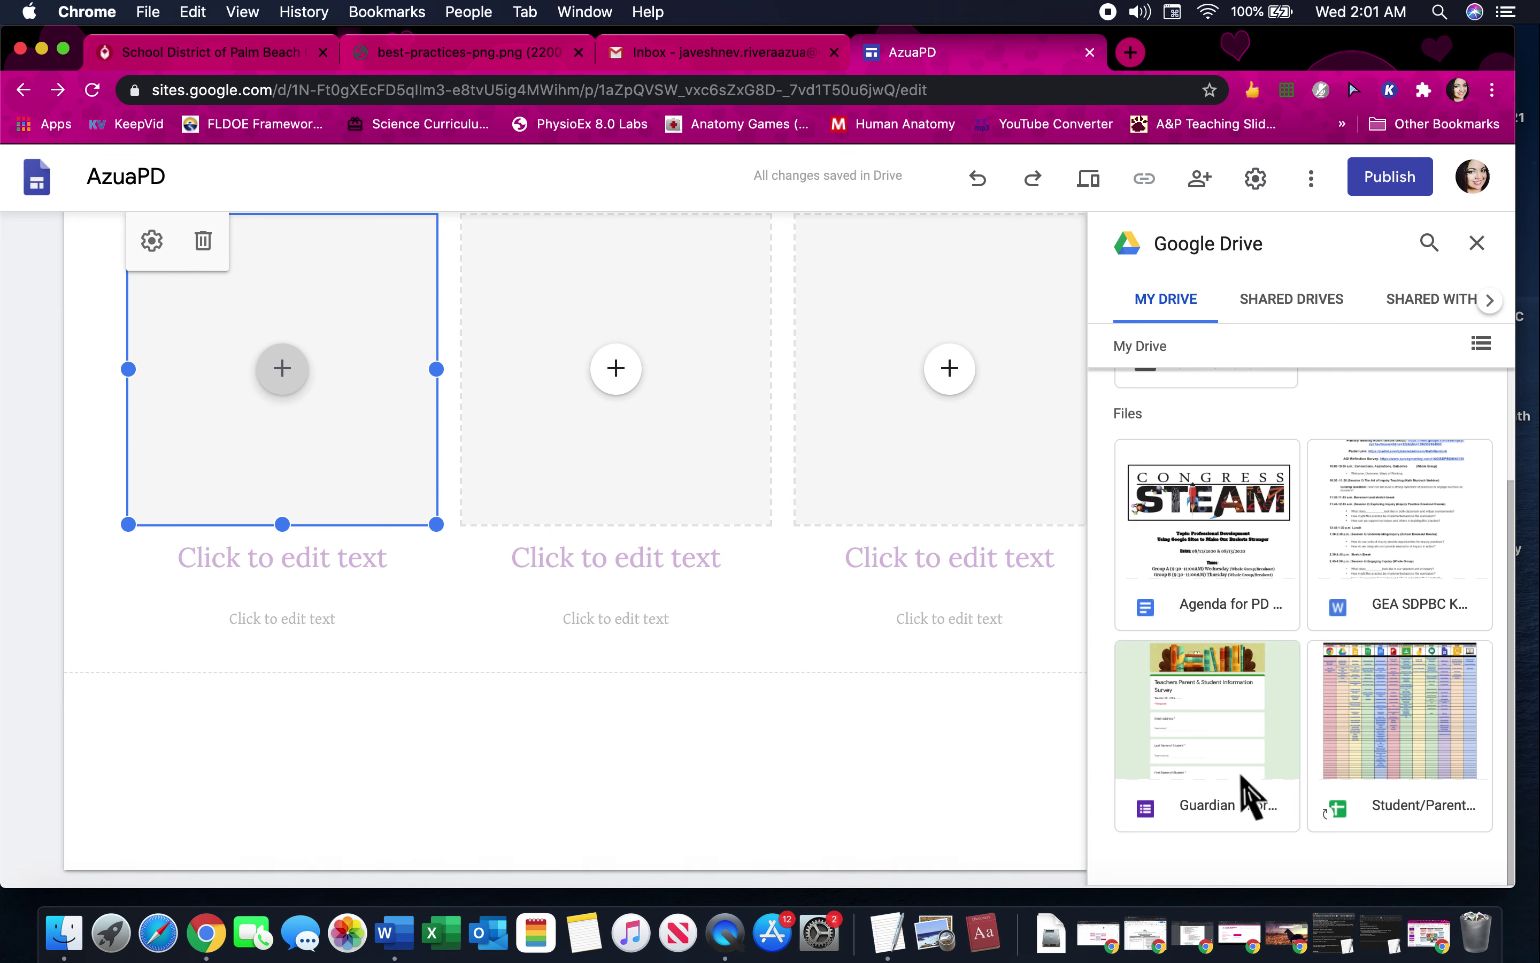
scroll(1256, 722, "up", 3)
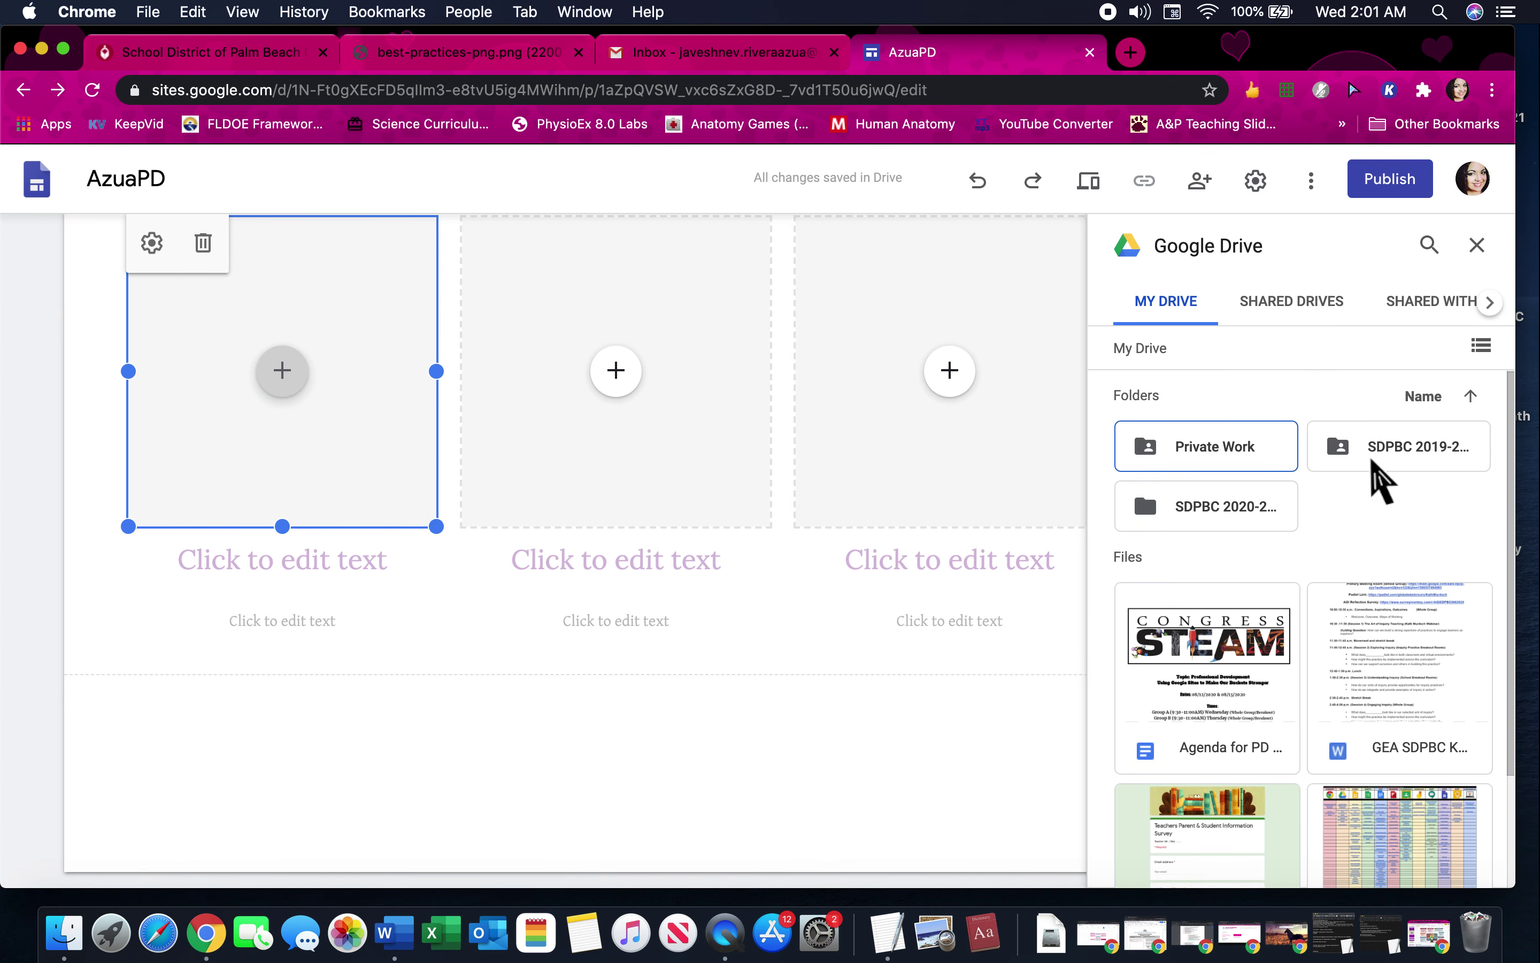
left_click(1256, 500)
double_click(1256, 500)
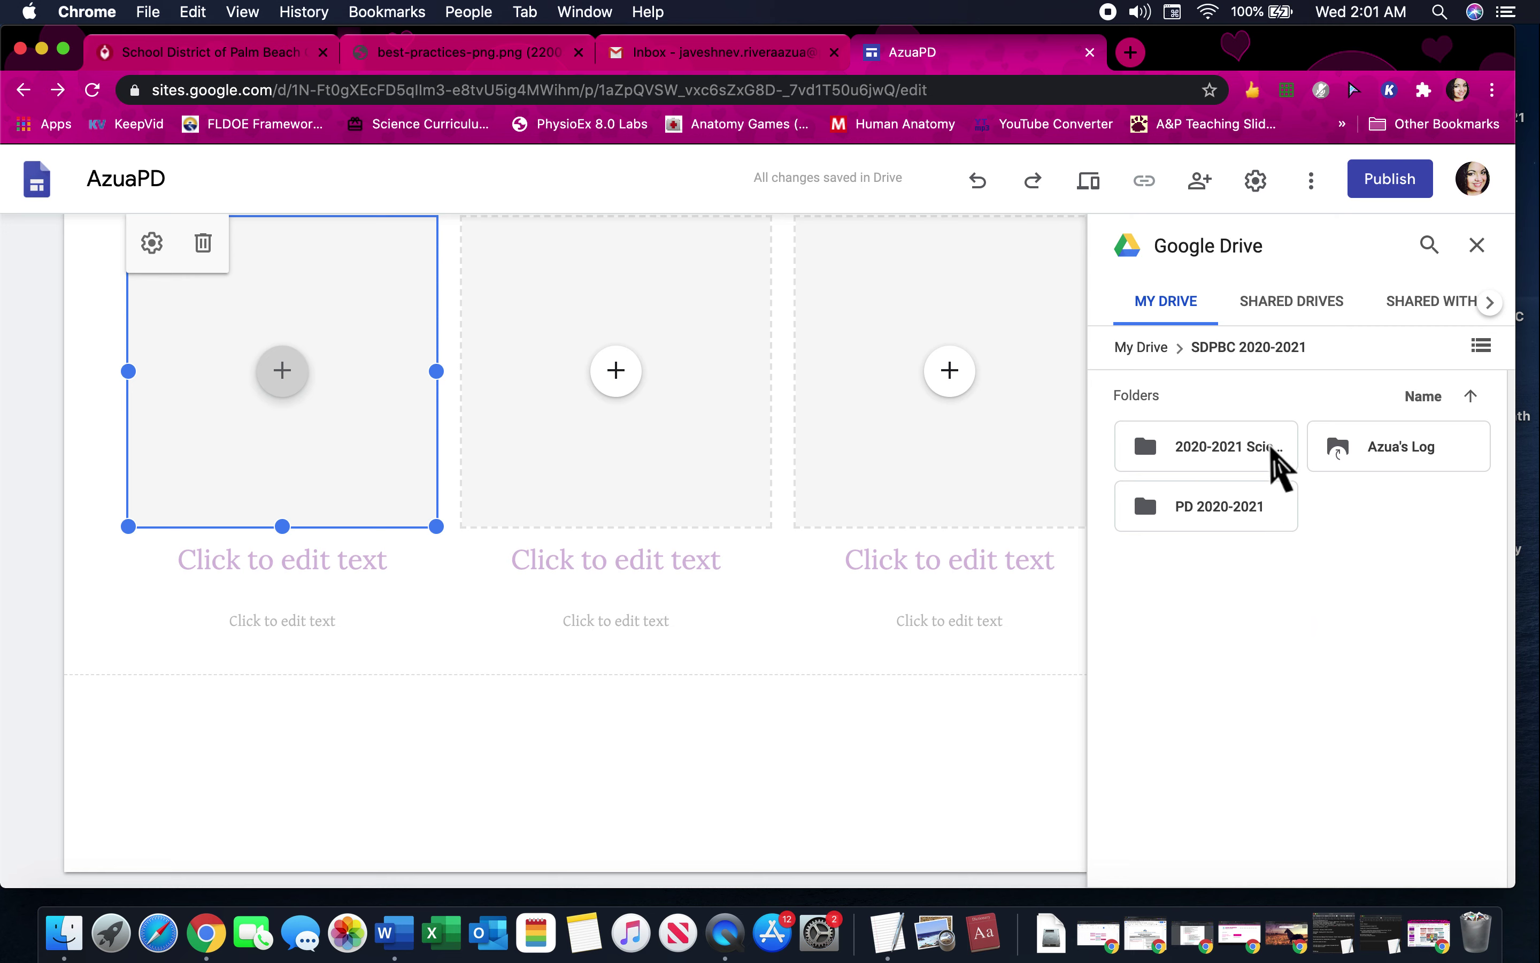
double_click(1240, 513)
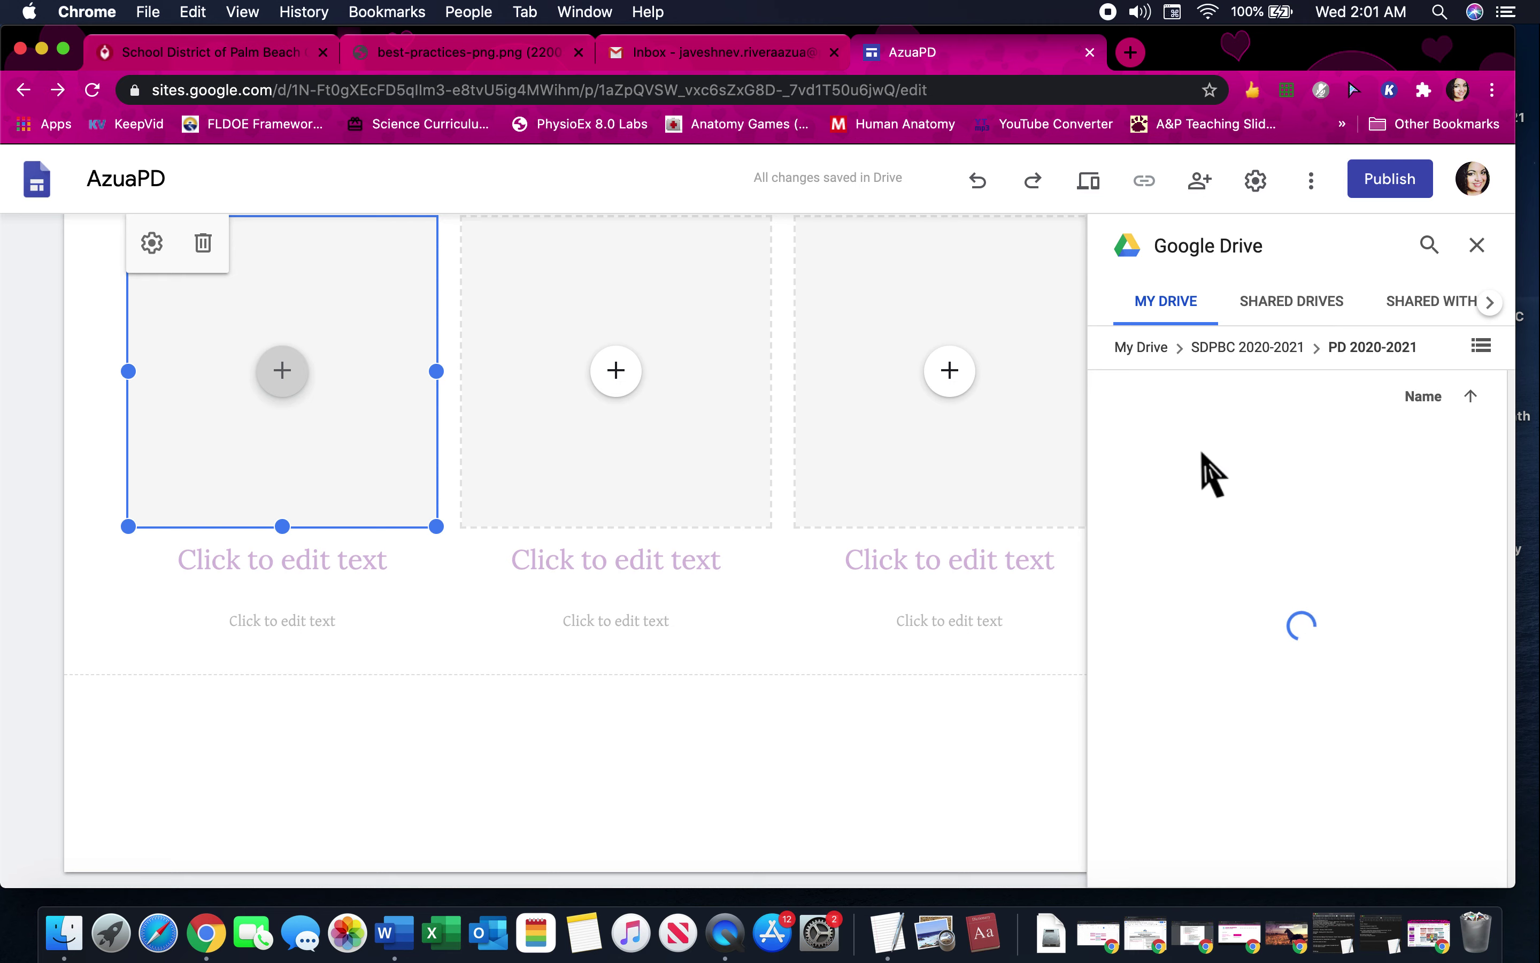
- Insert the "Using Google Sites to Make Our Buckets Strong" presentation from the Using Google Sites folder into the first column
double_click(1169, 445)
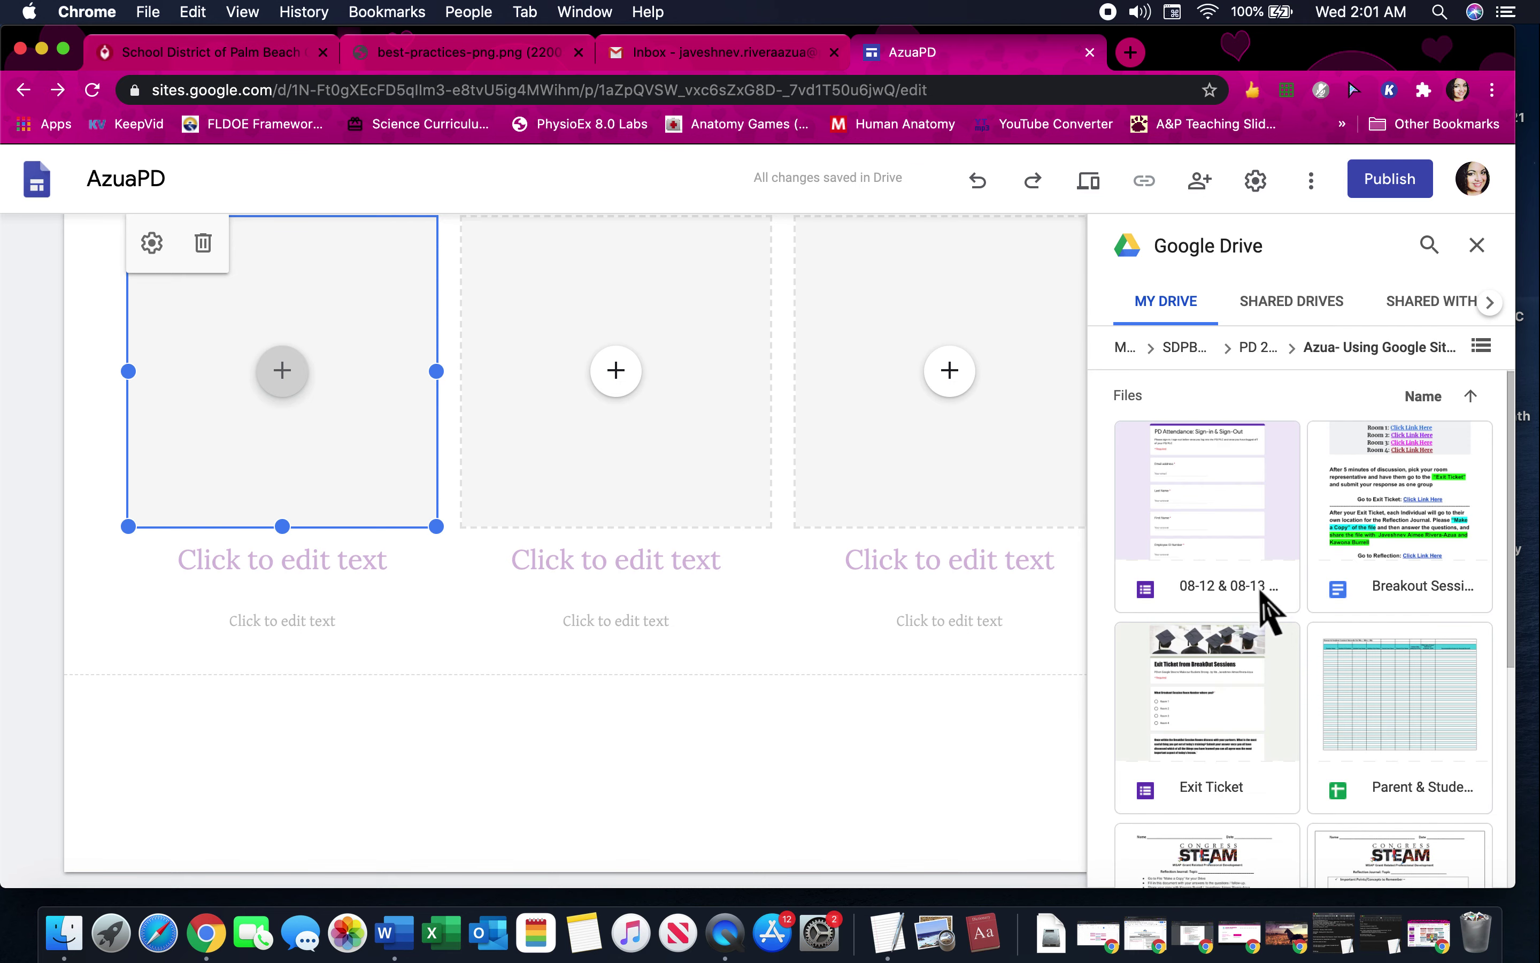
scroll(1249, 686, "down", 3)
scroll(1252, 697, "down", 3)
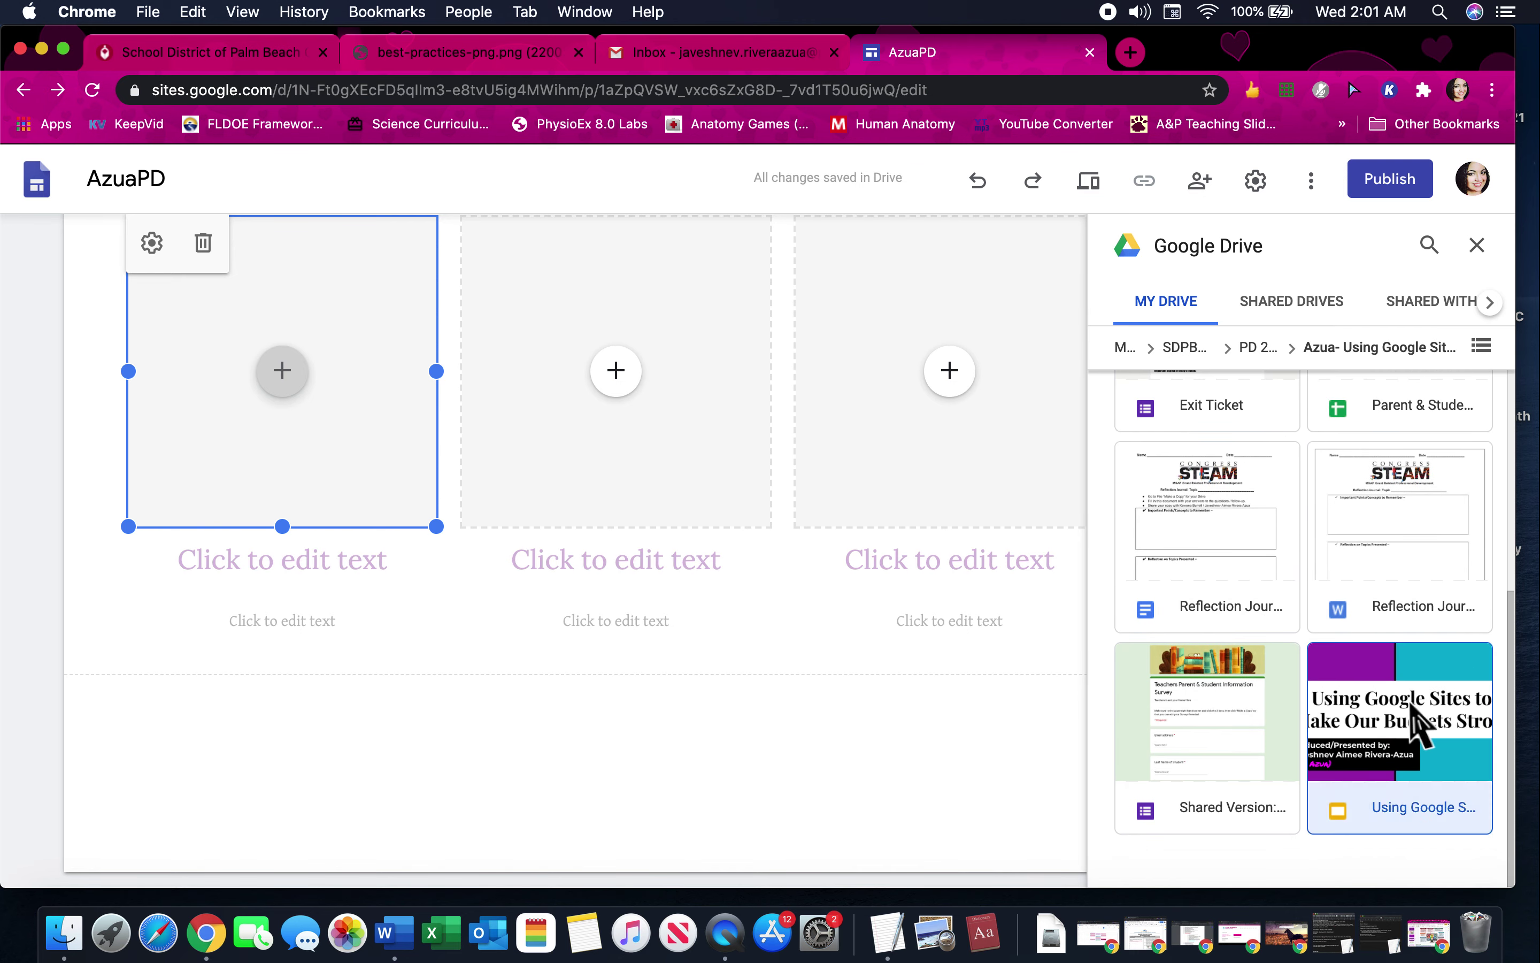
left_click(1389, 716)
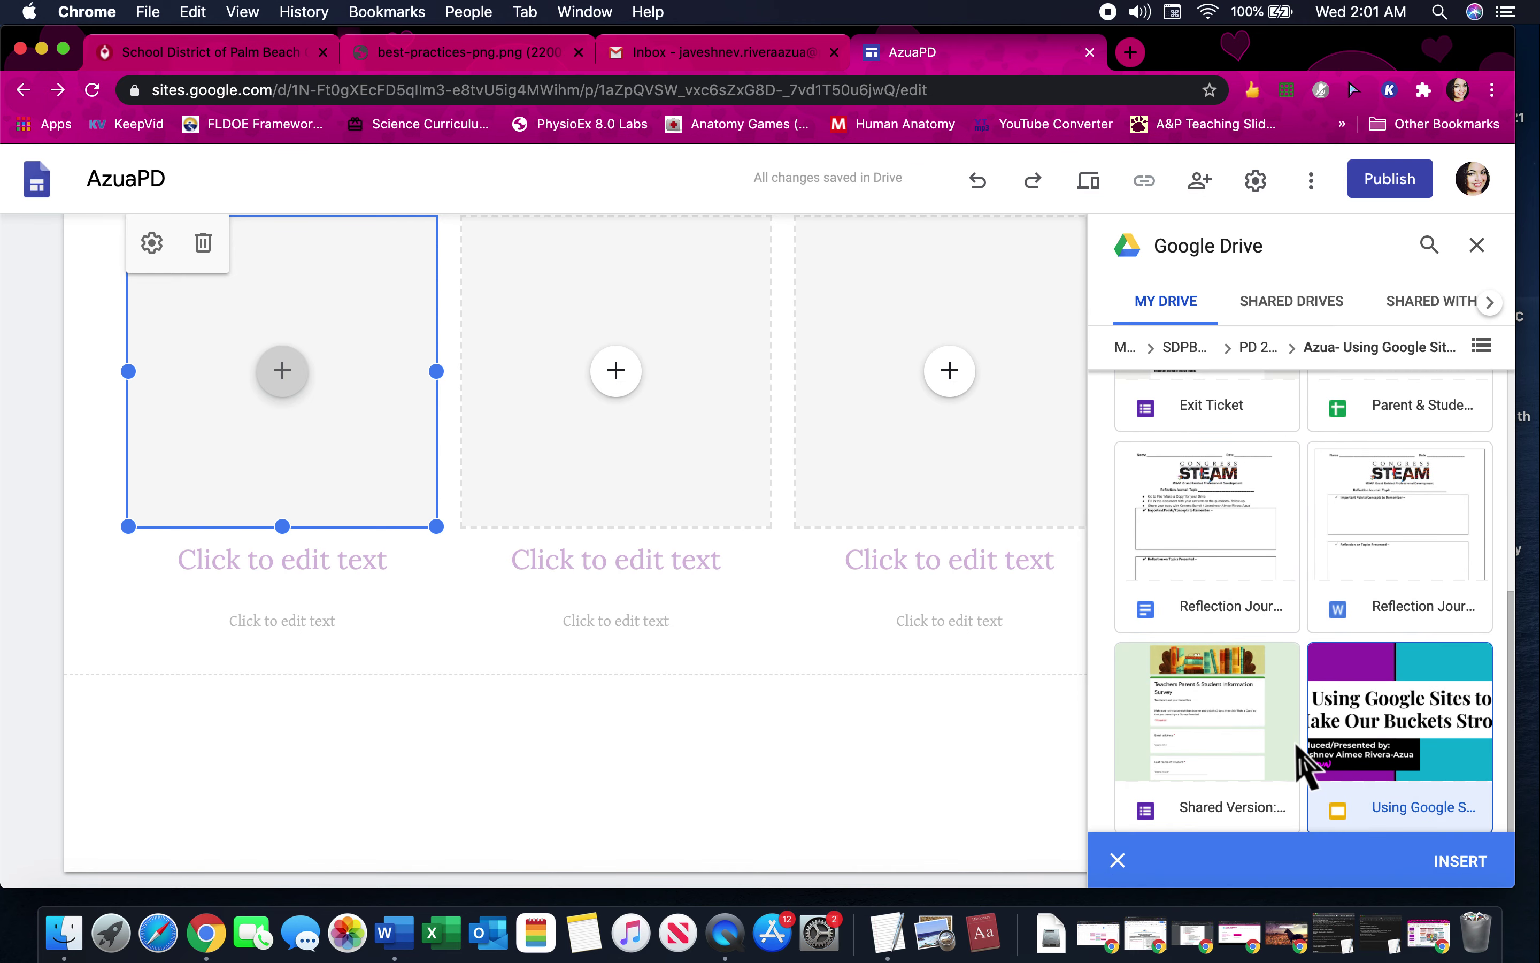
left_click(1464, 859)
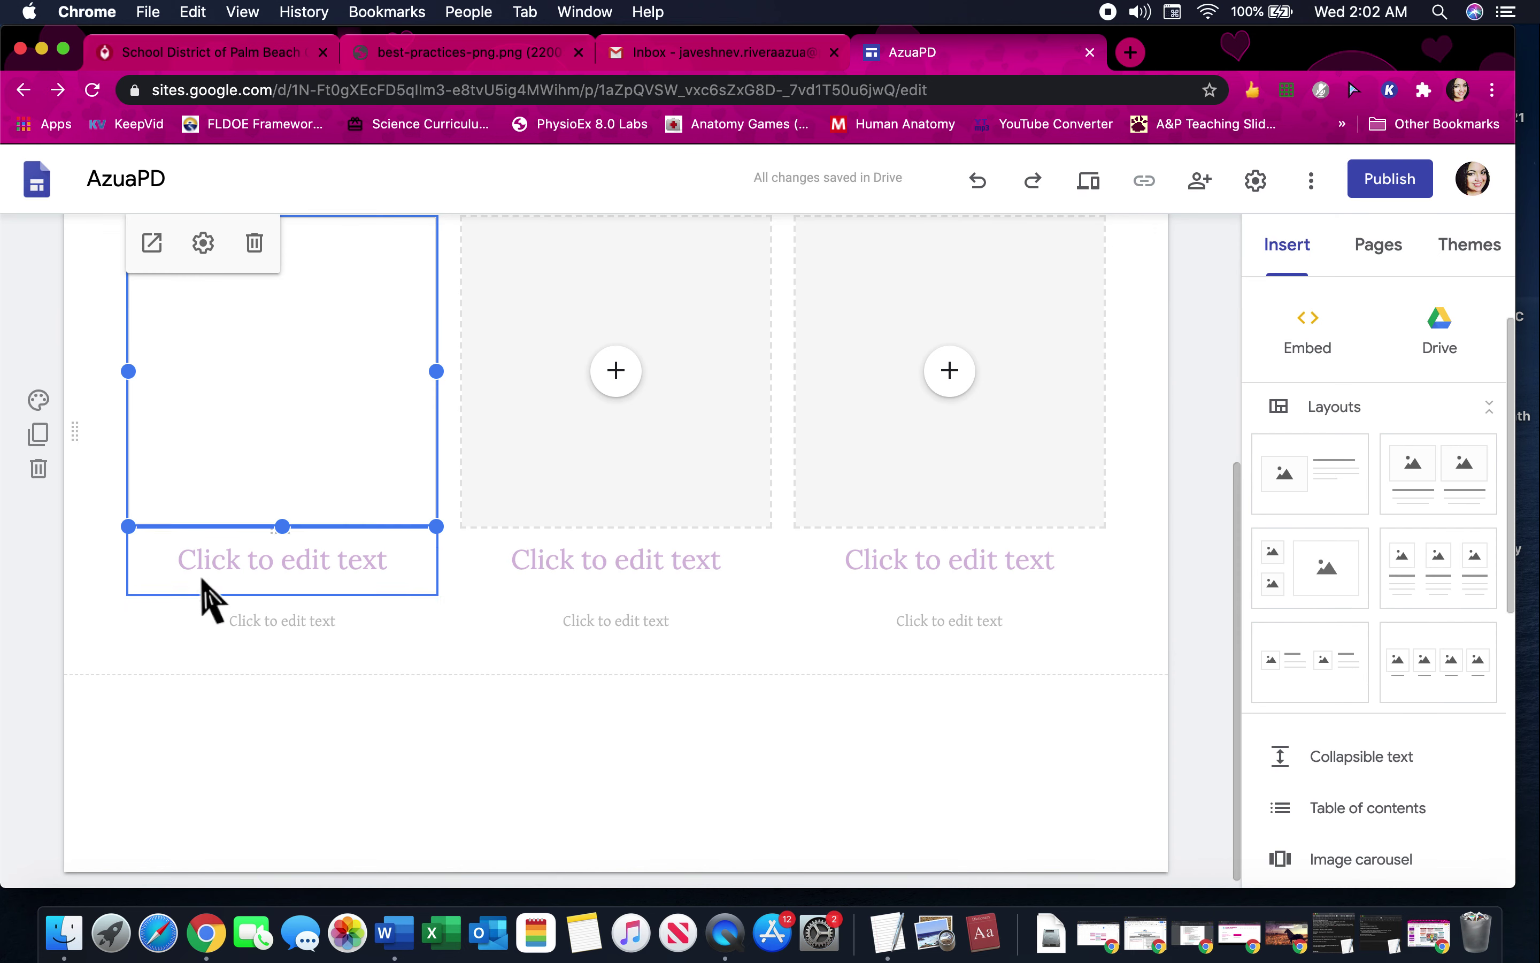
- Enter "Using Google Sites to Make Our Buckets Strong PD Presentation" as the heading under the presentation
left_click(229, 571)
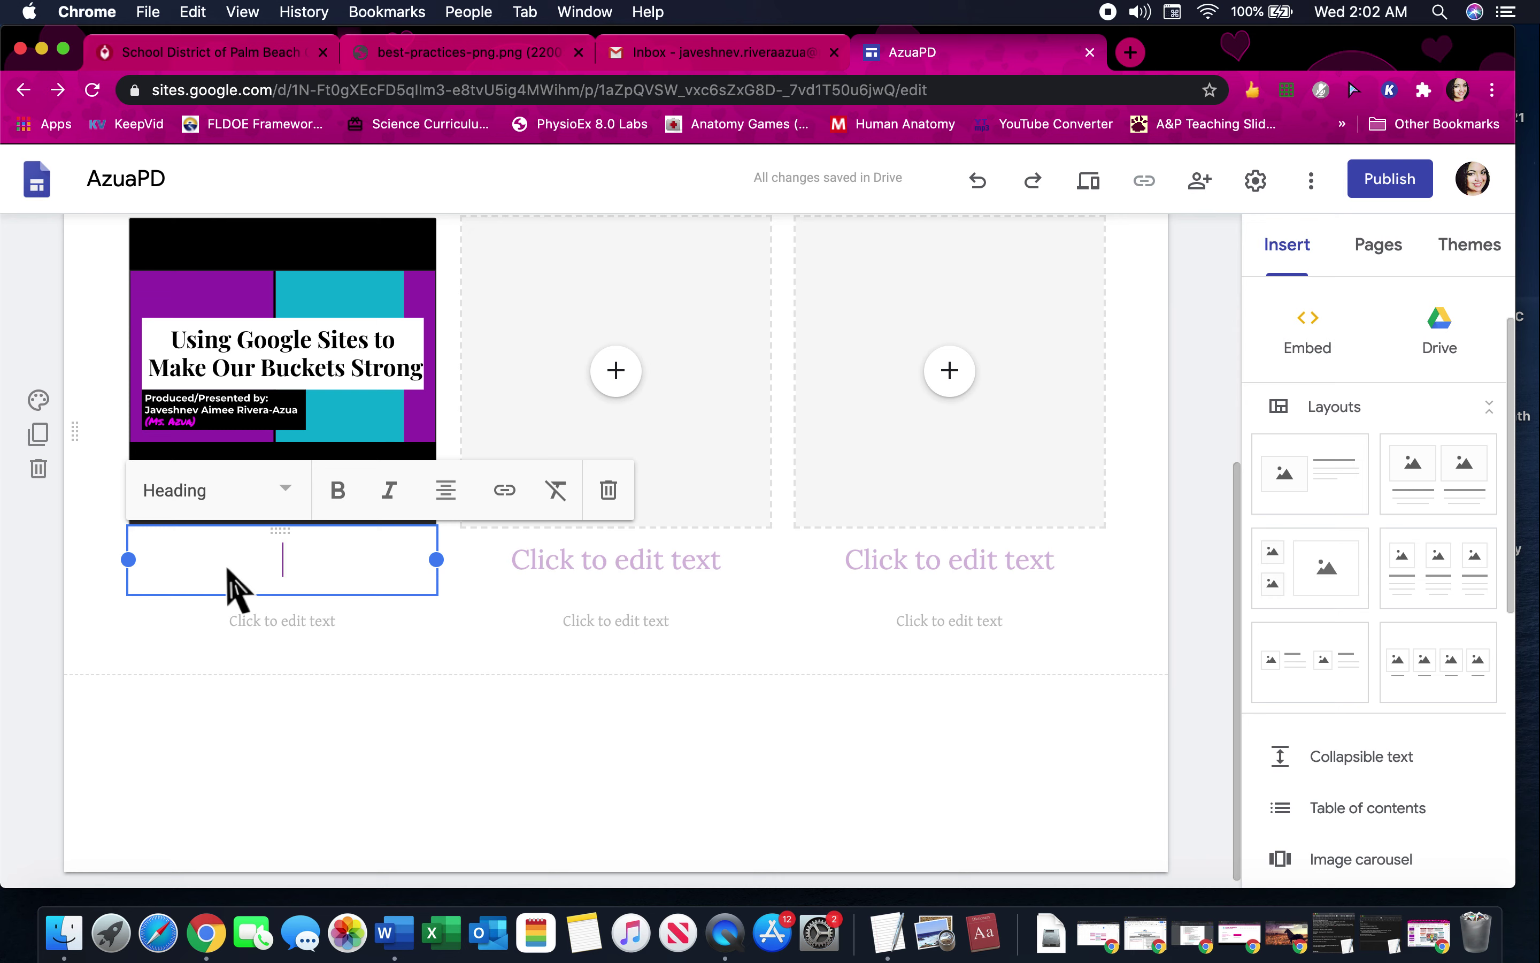
type("Google Sites")
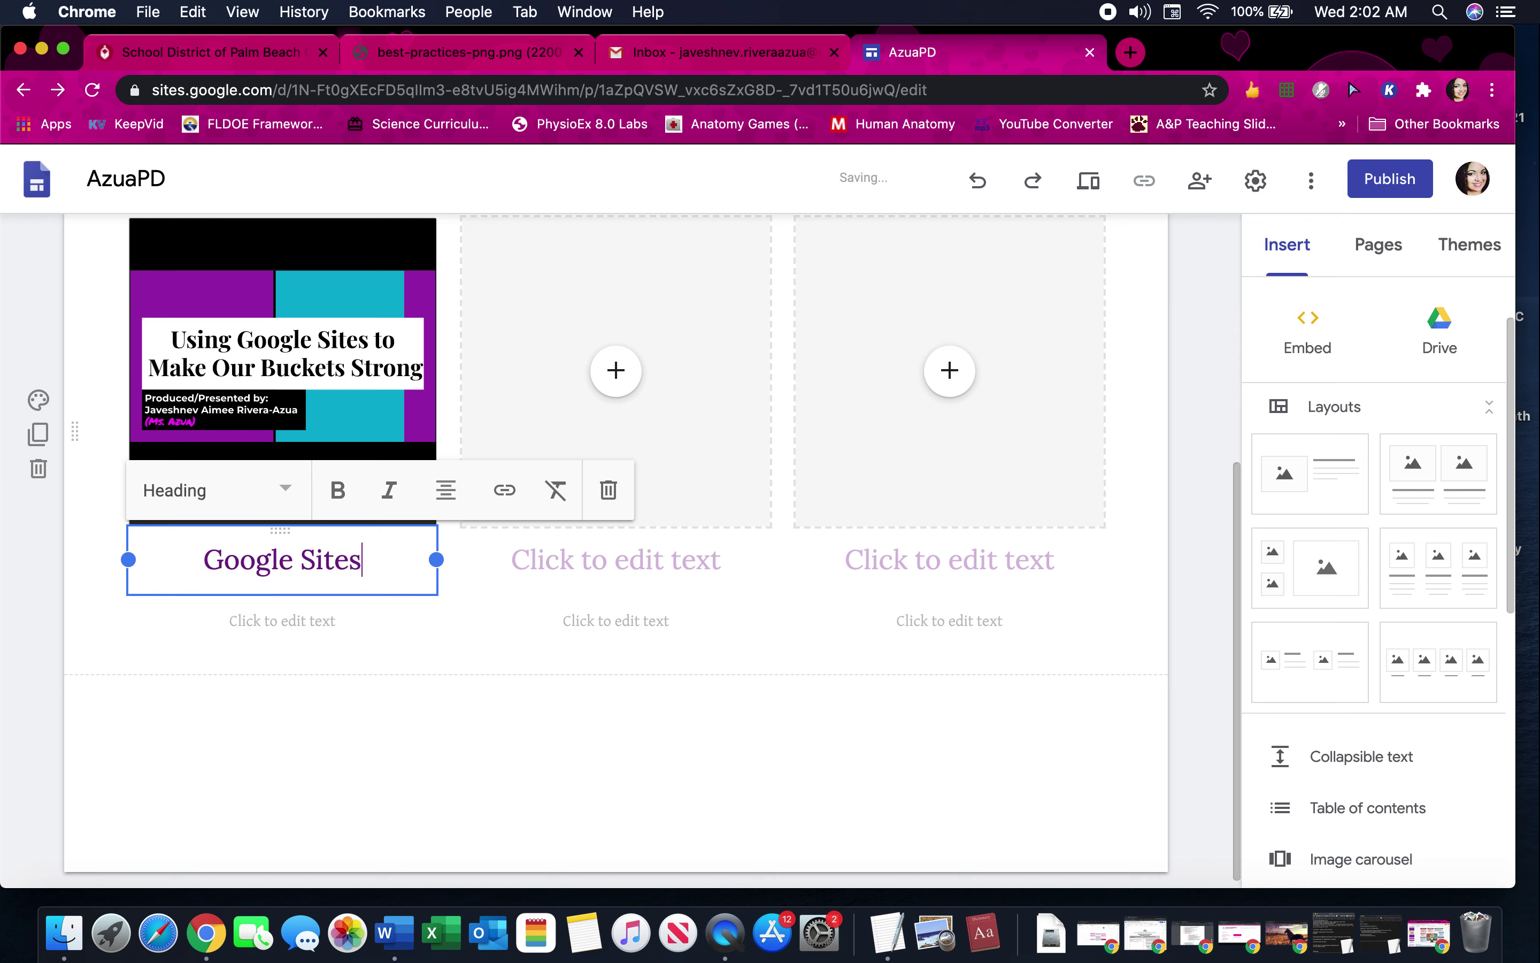
type("Using ")
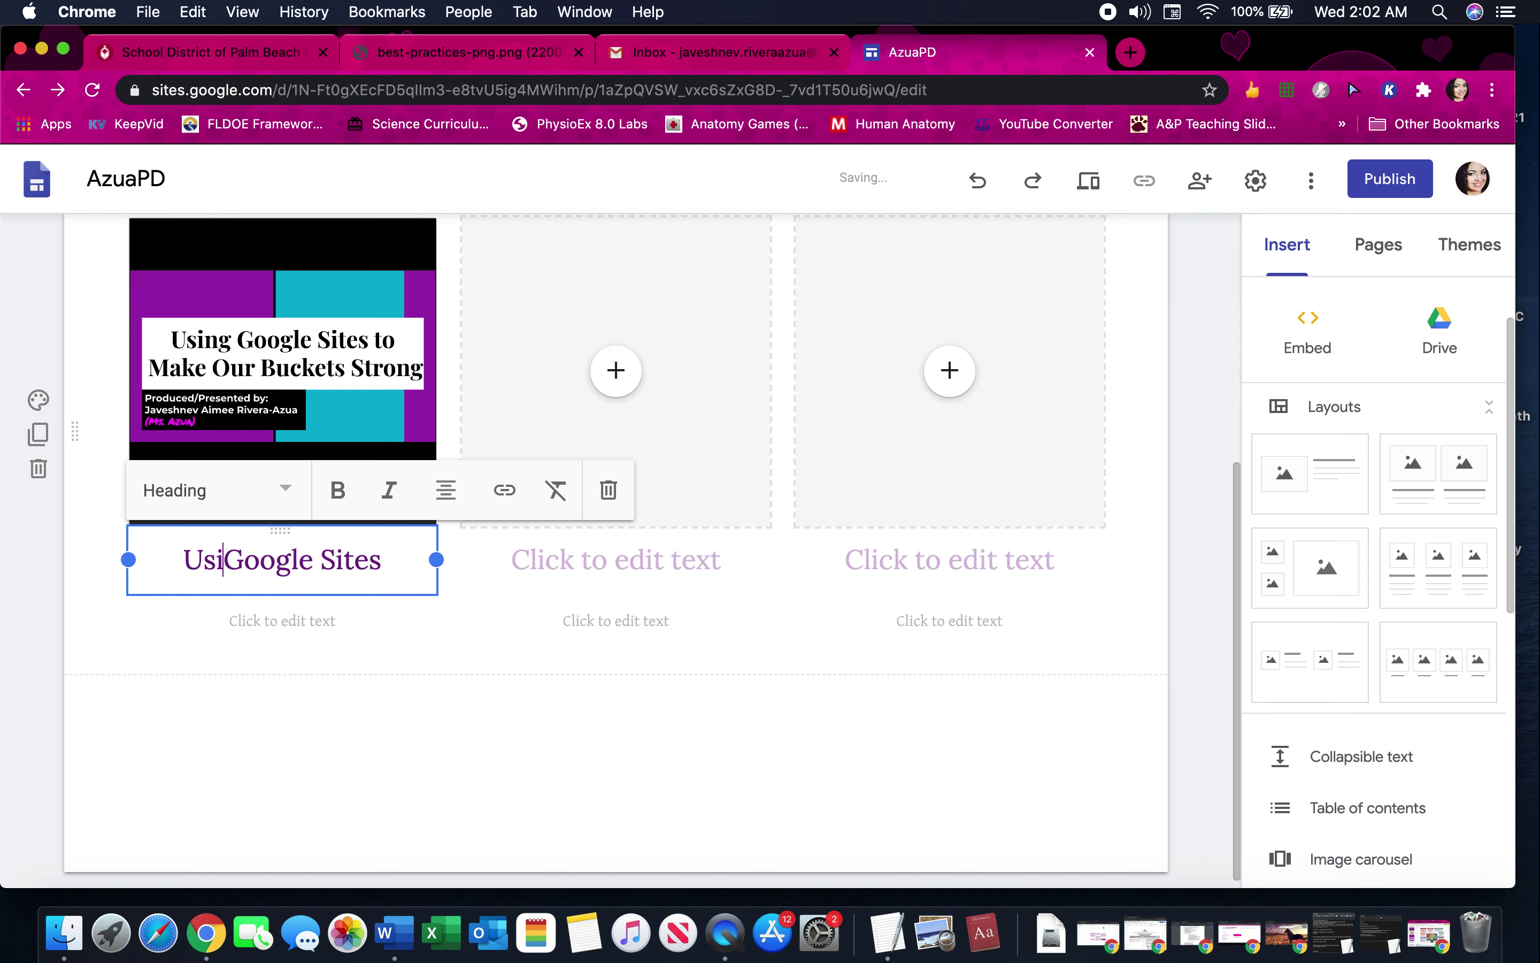
type(" to ")
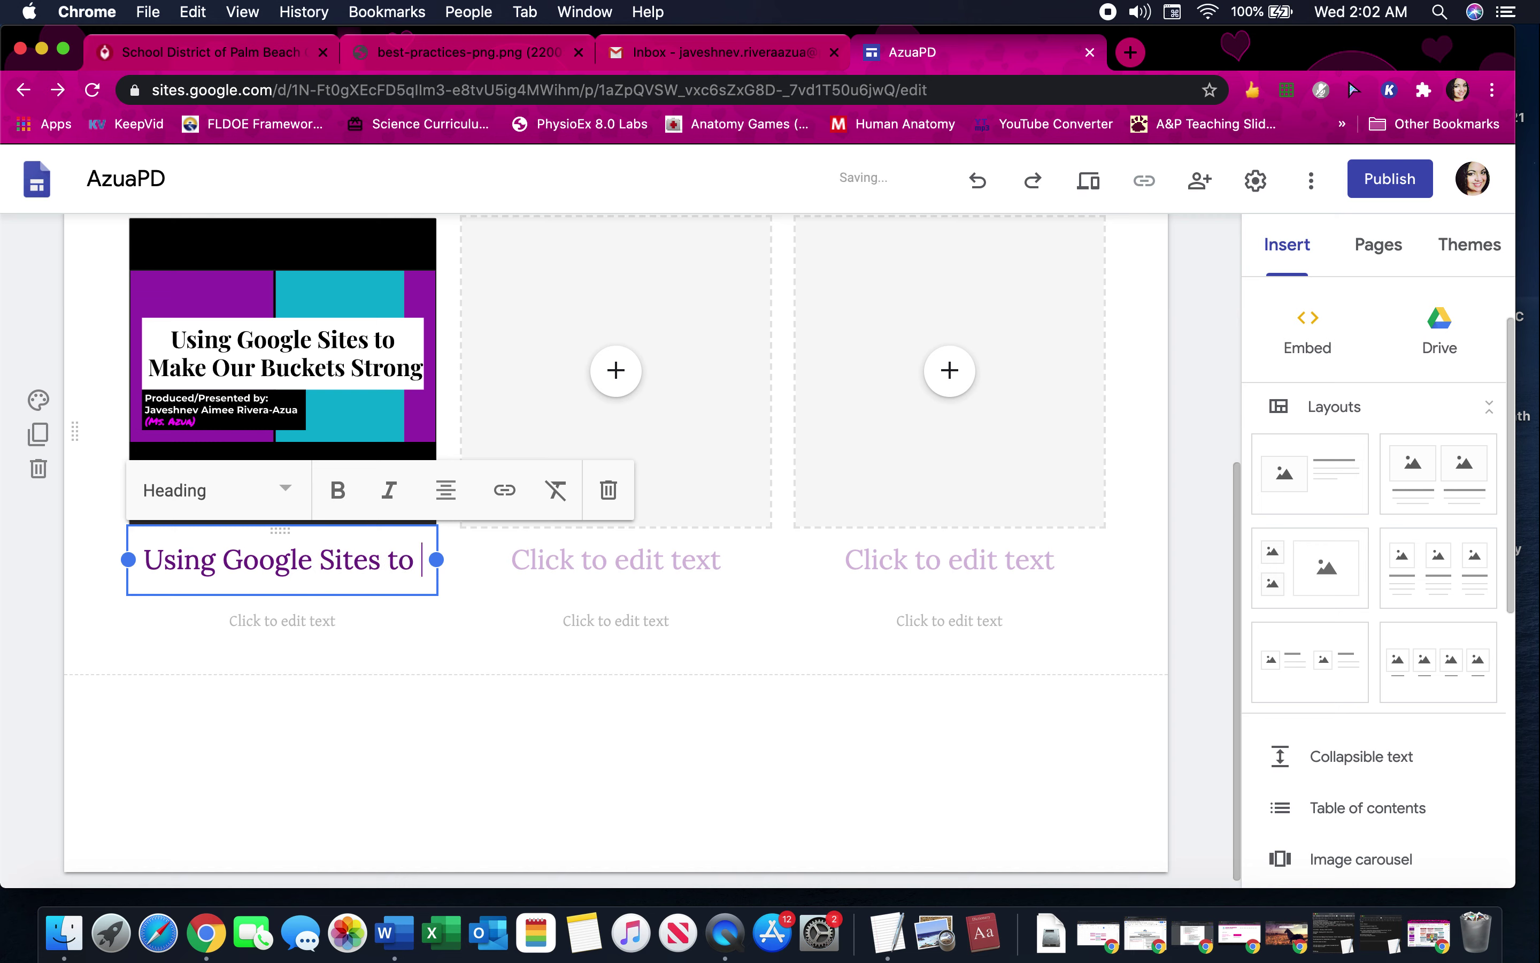
type("Make Our Buckets s")
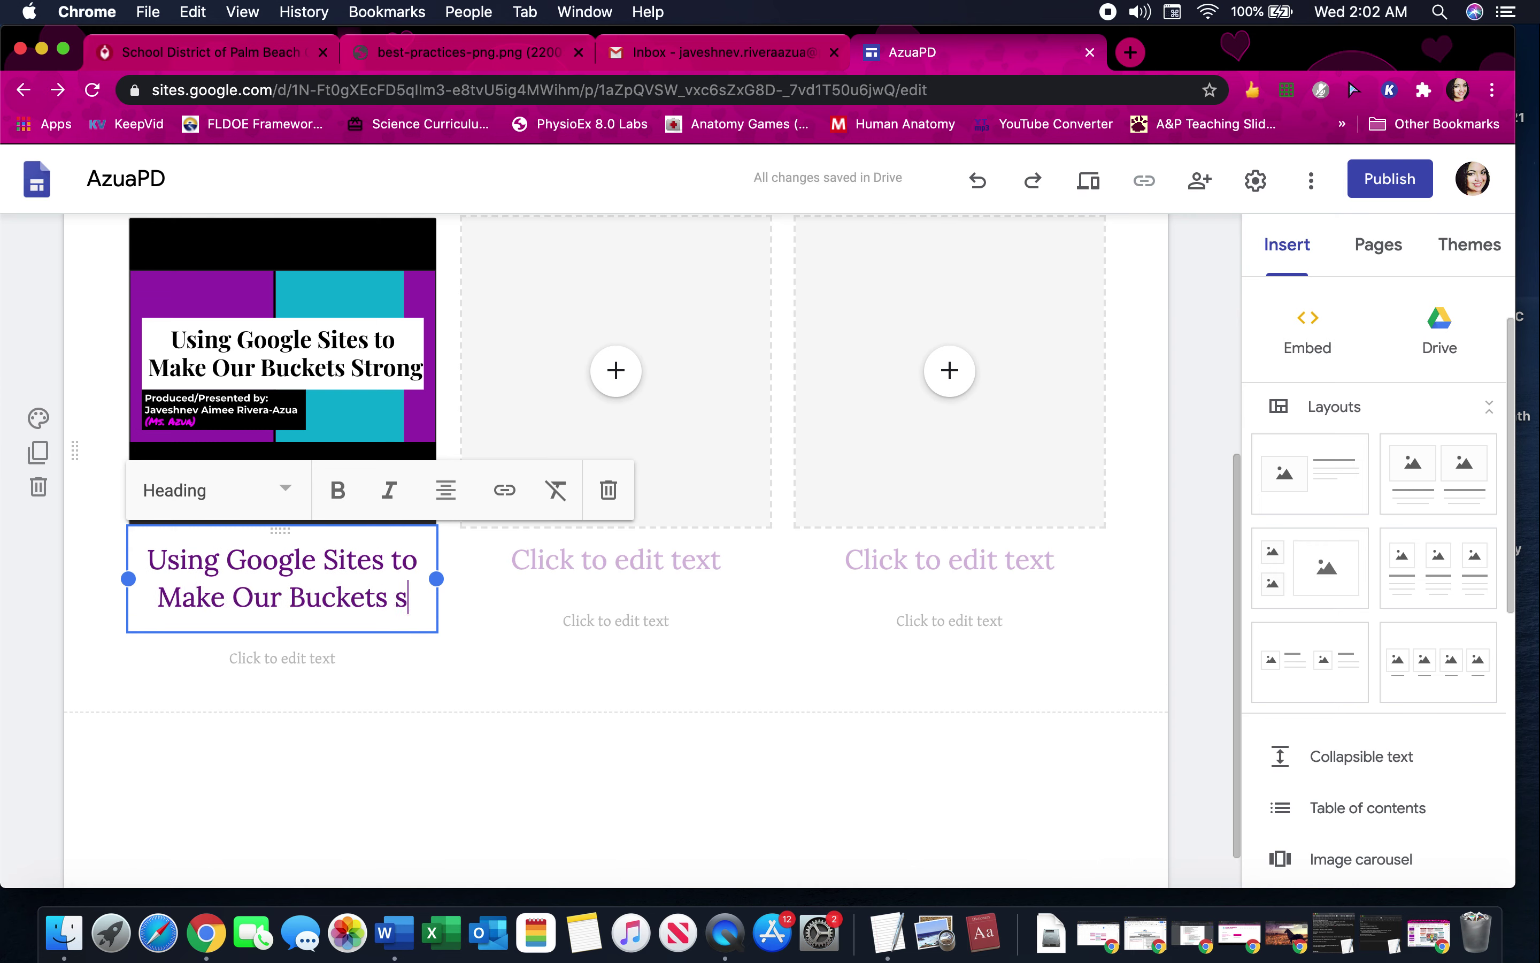
key("BackSpace")
type("Strong ")
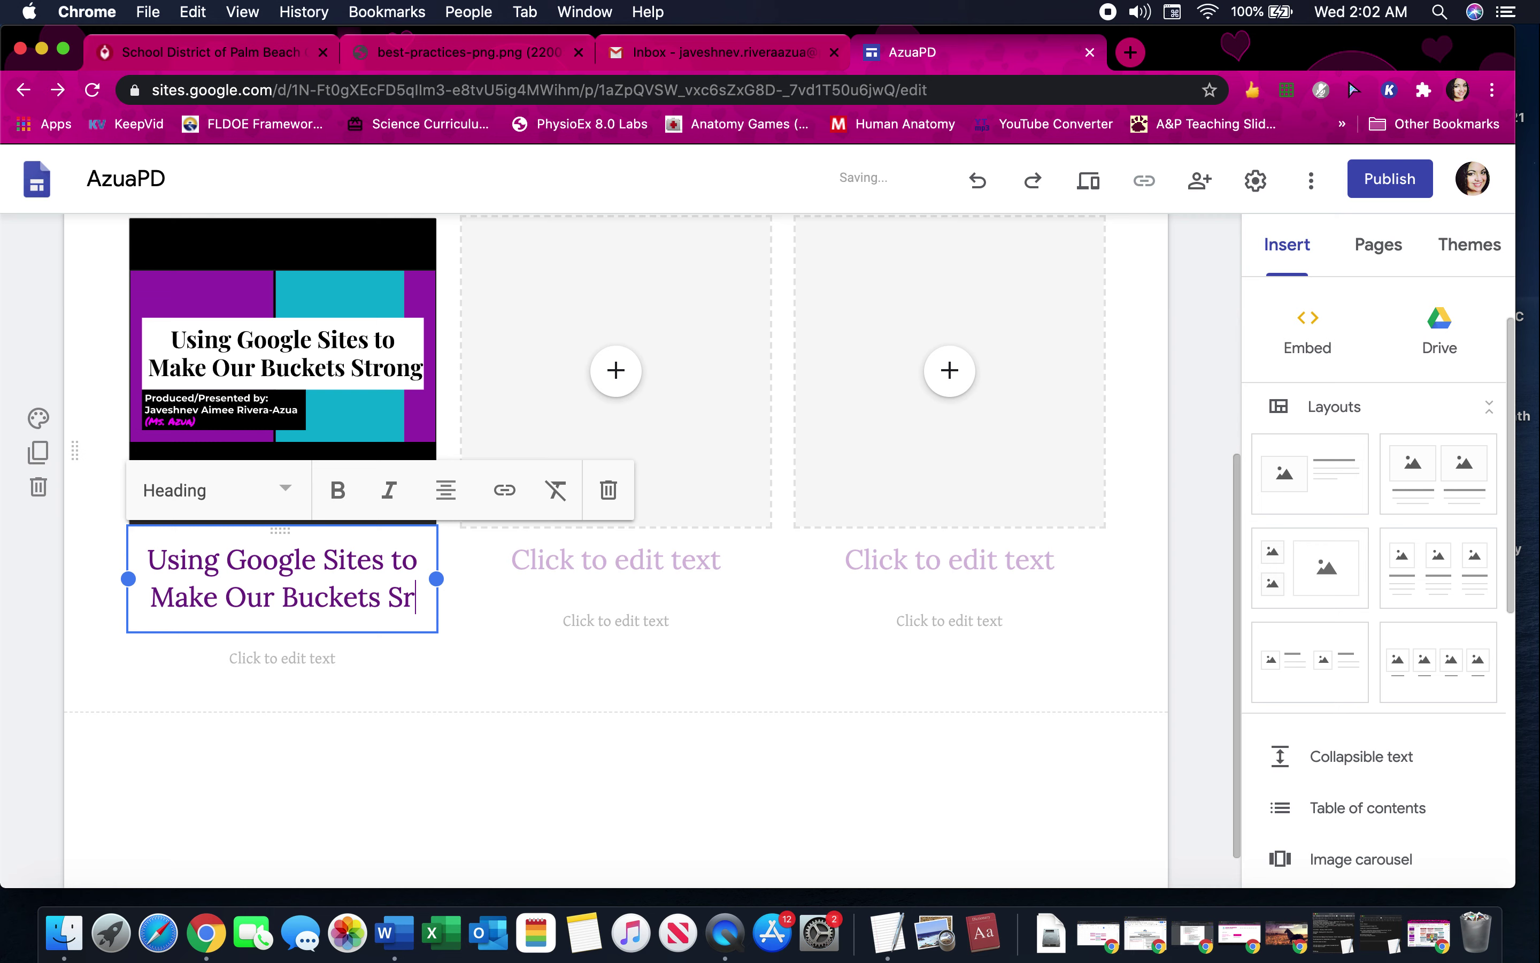
type("PD")
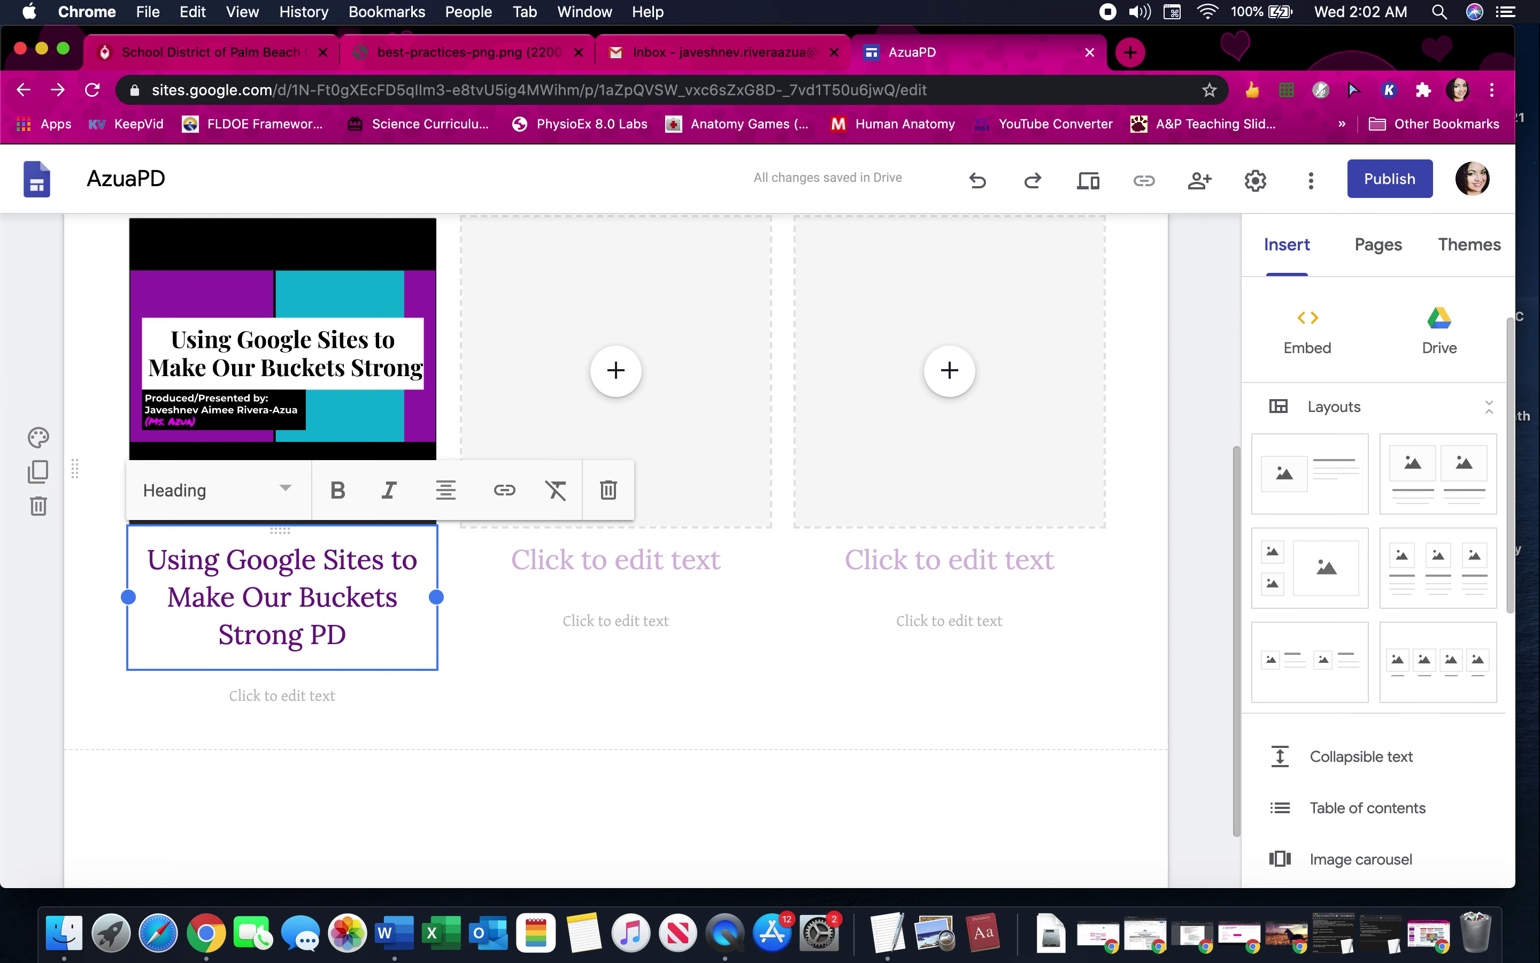
type(" S")
key("BackSpace")
type("Presentation")
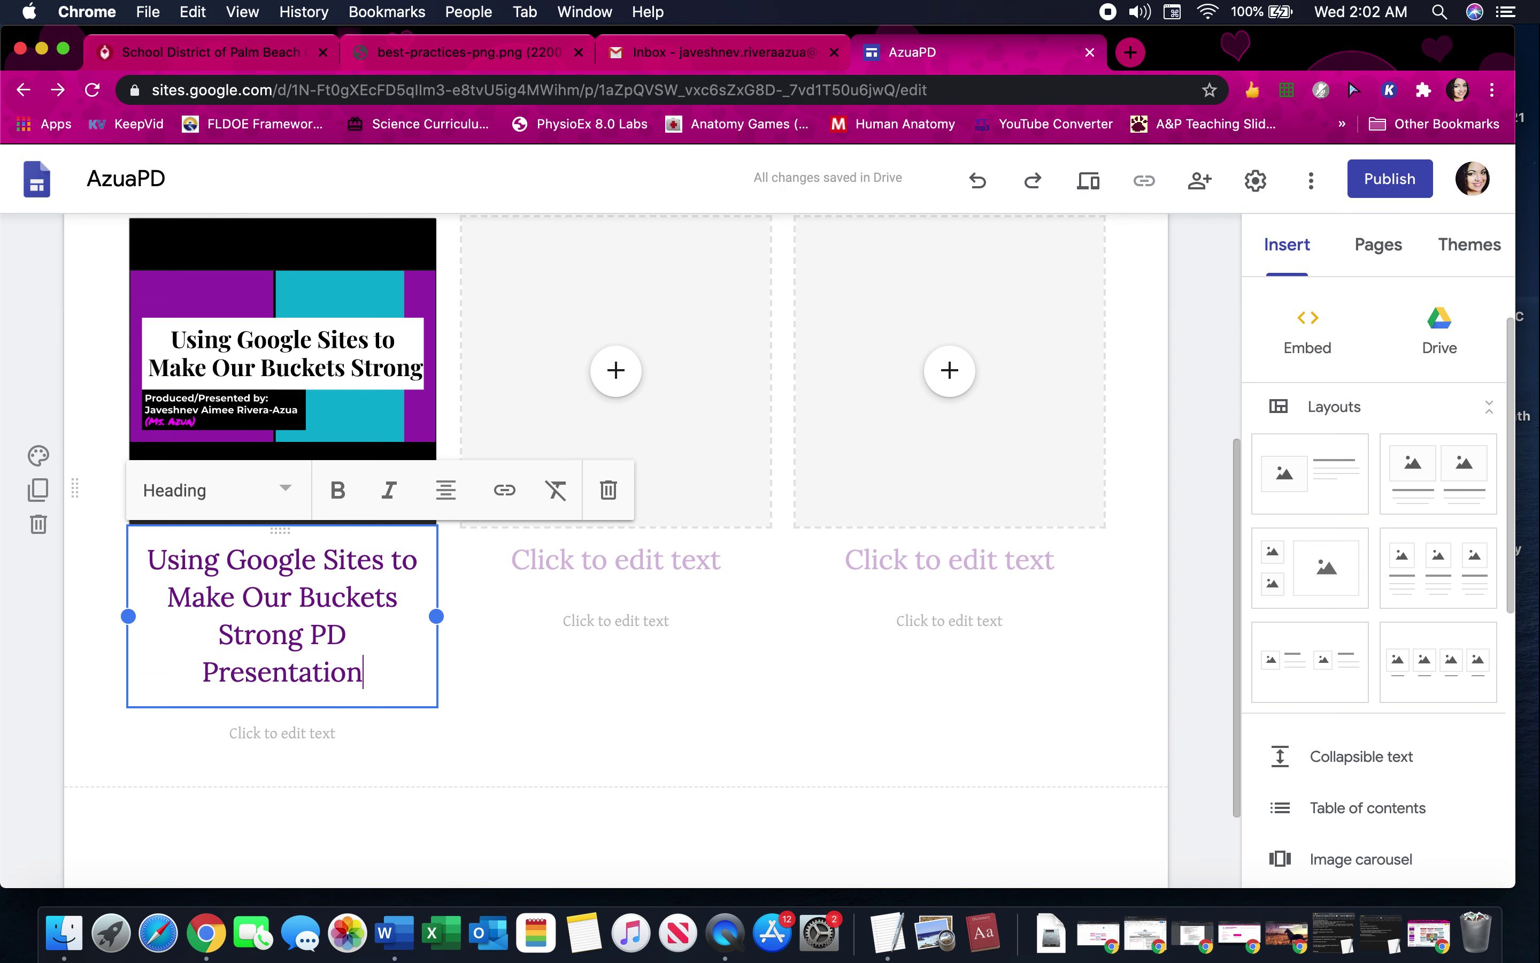
left_click(584, 701)
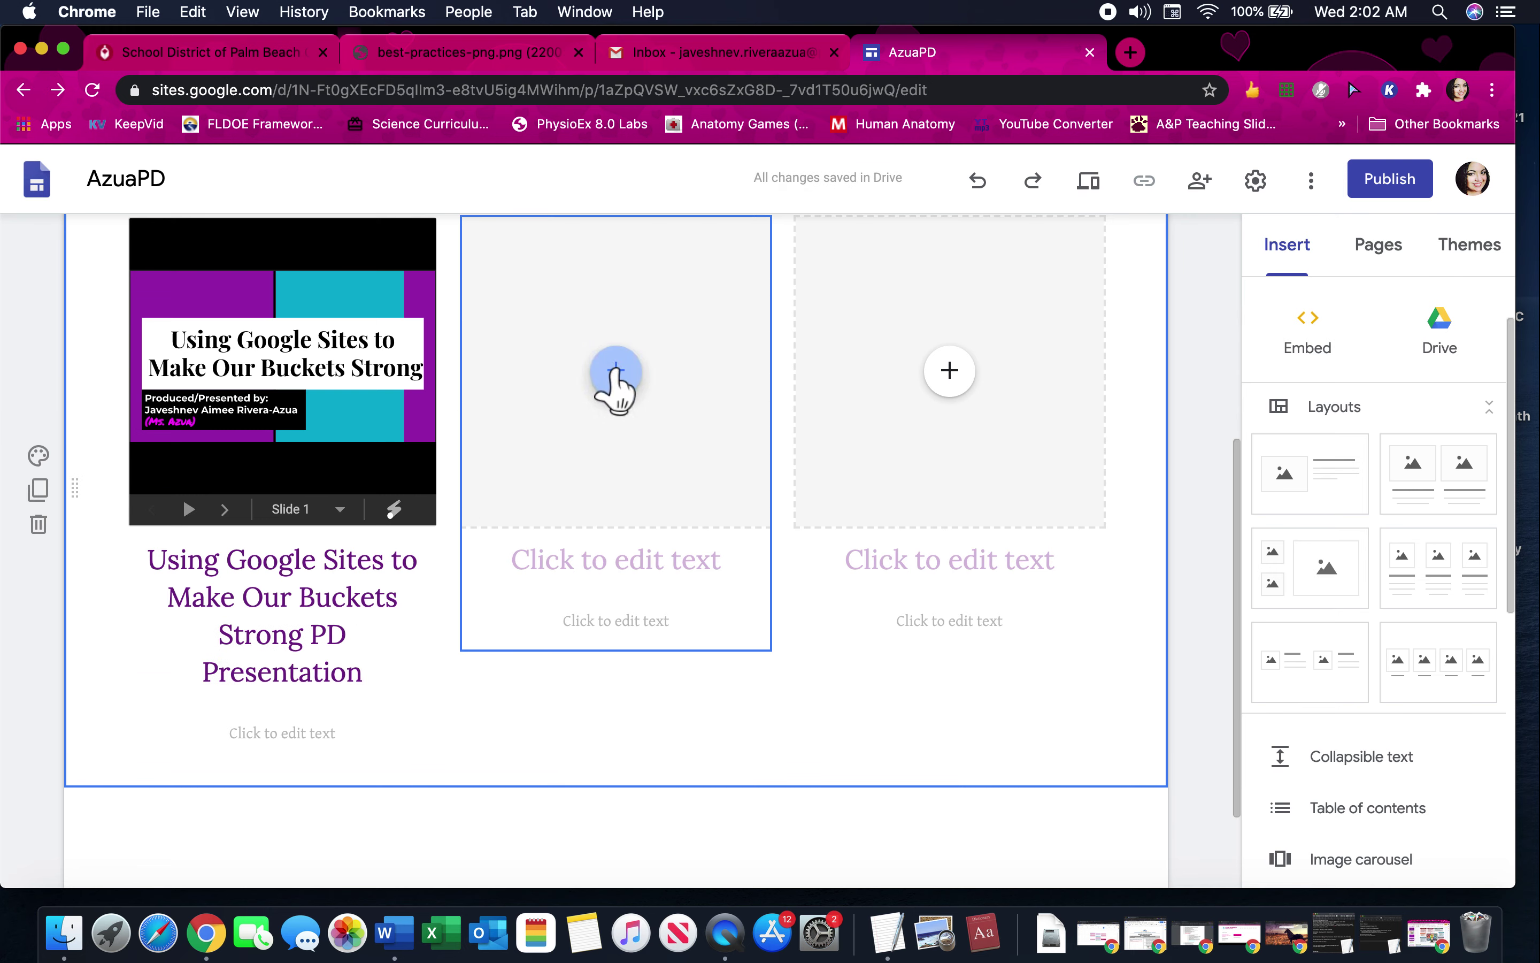
- Look through the calendars available for the middle column's placeholder and close the list without inserting one
left_click(617, 374)
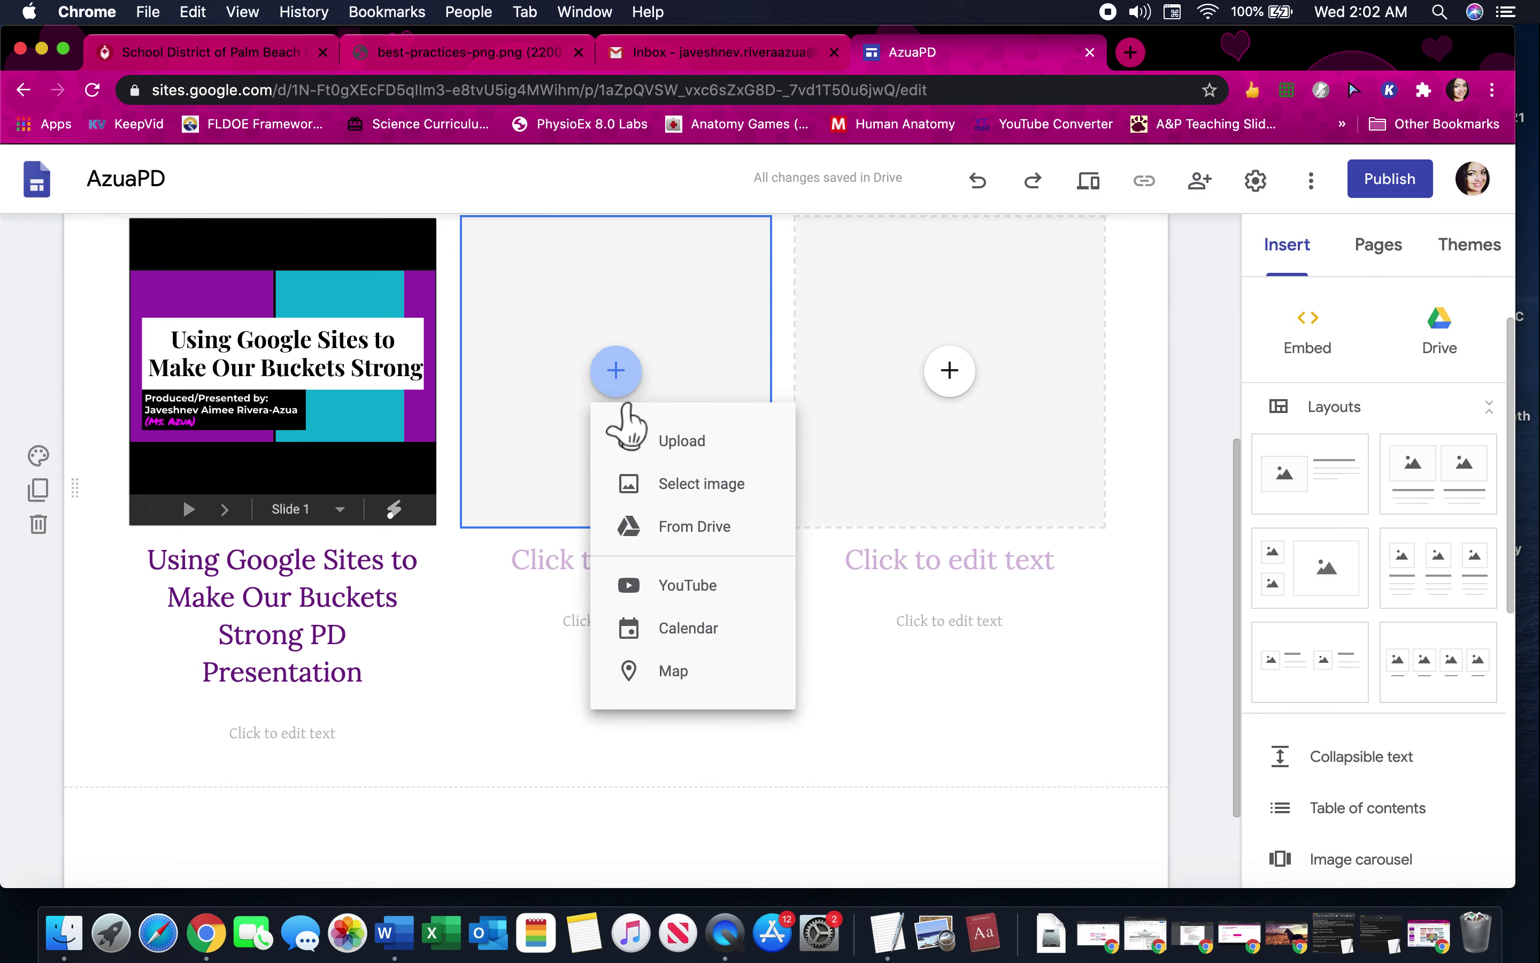
left_click(706, 627)
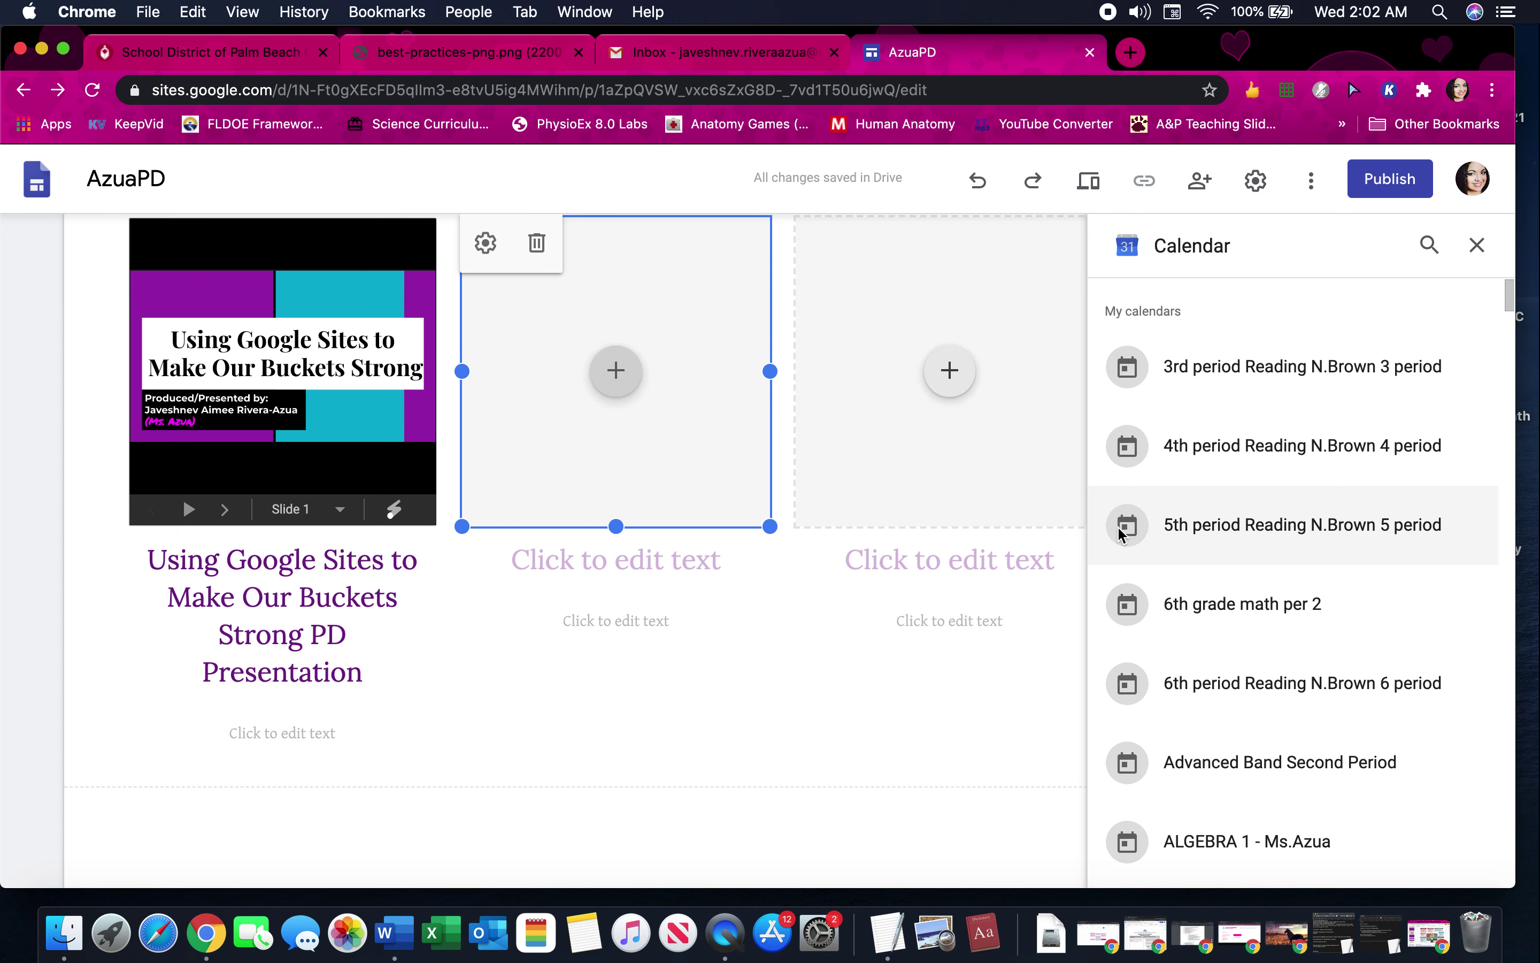
scroll(1243, 617, "down", 8)
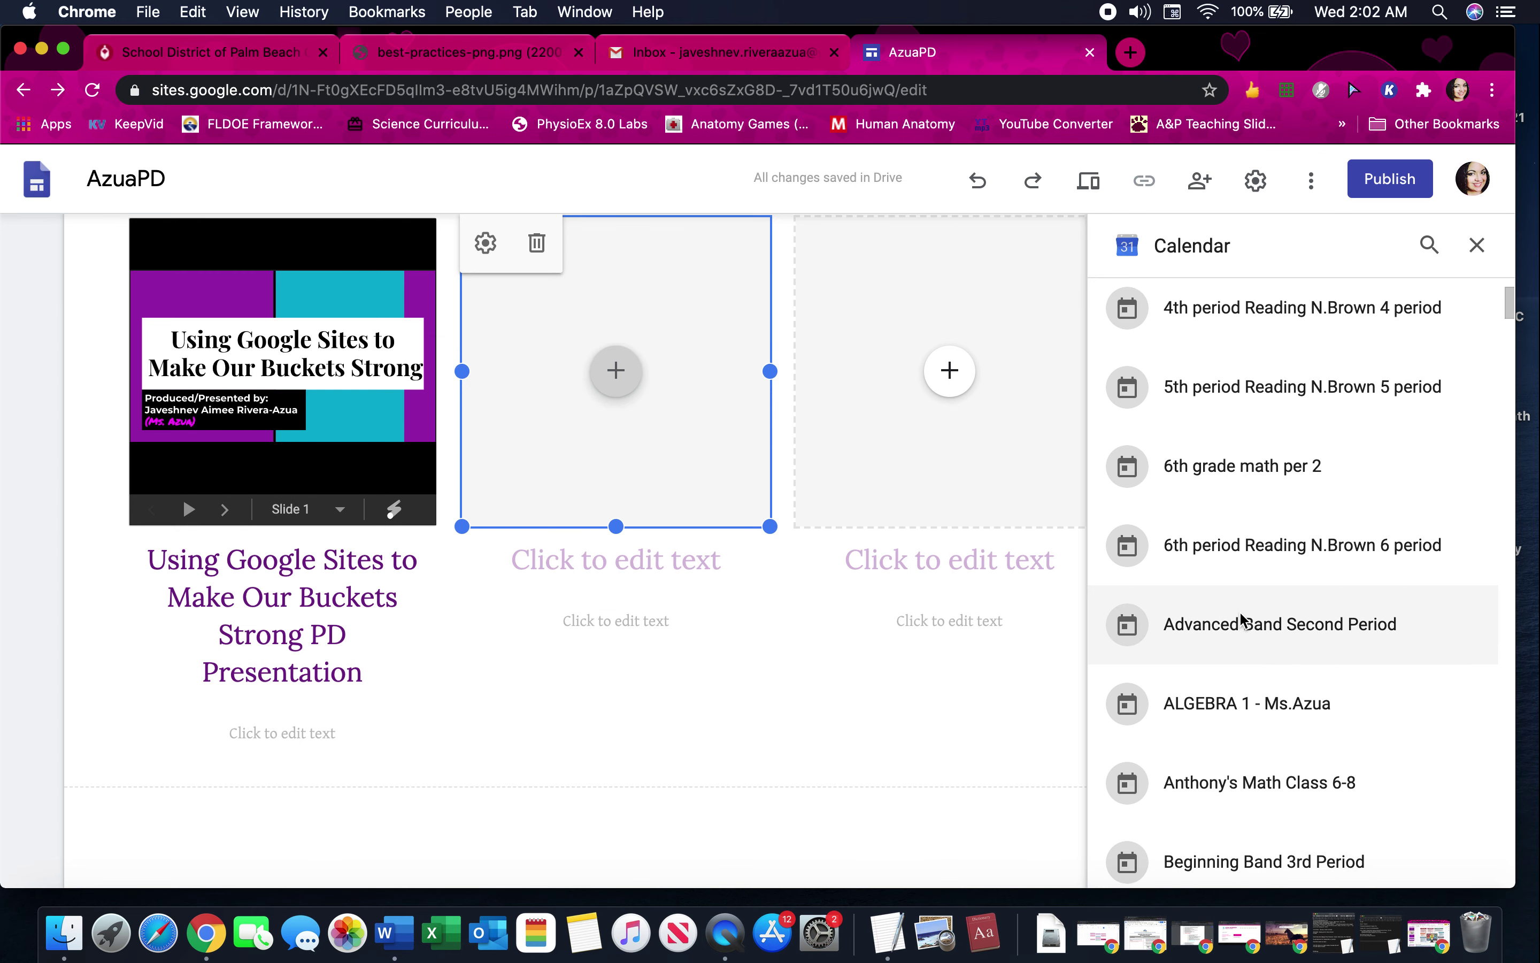
scroll(1239, 611, "down", 10)
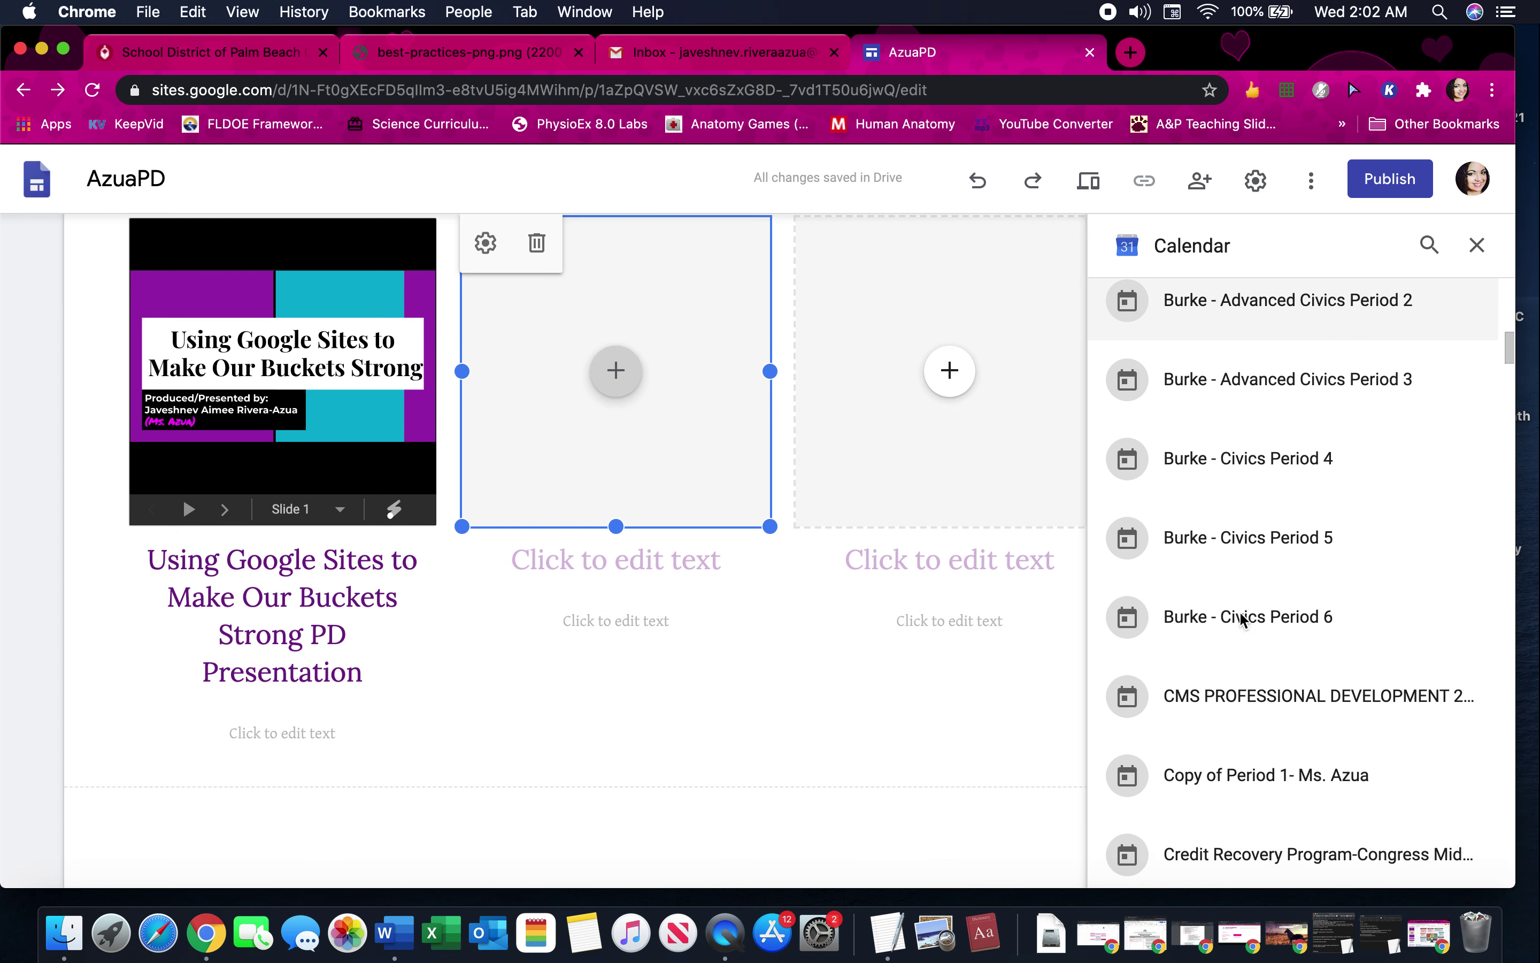
scroll(1246, 580, "down", 7)
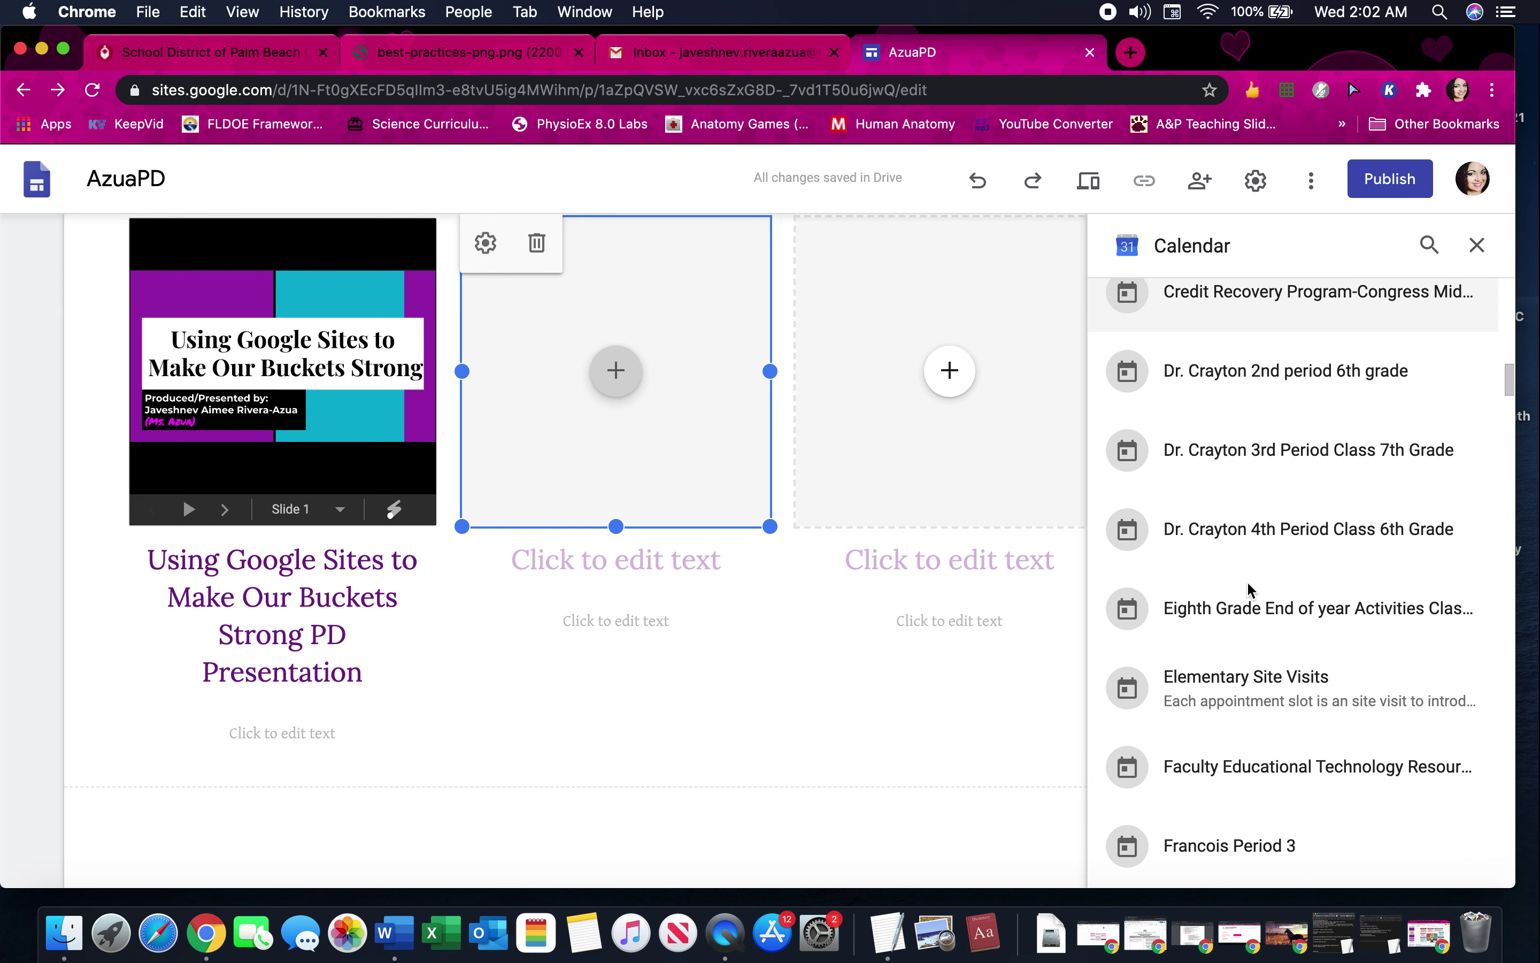
scroll(1248, 585, "up", 20)
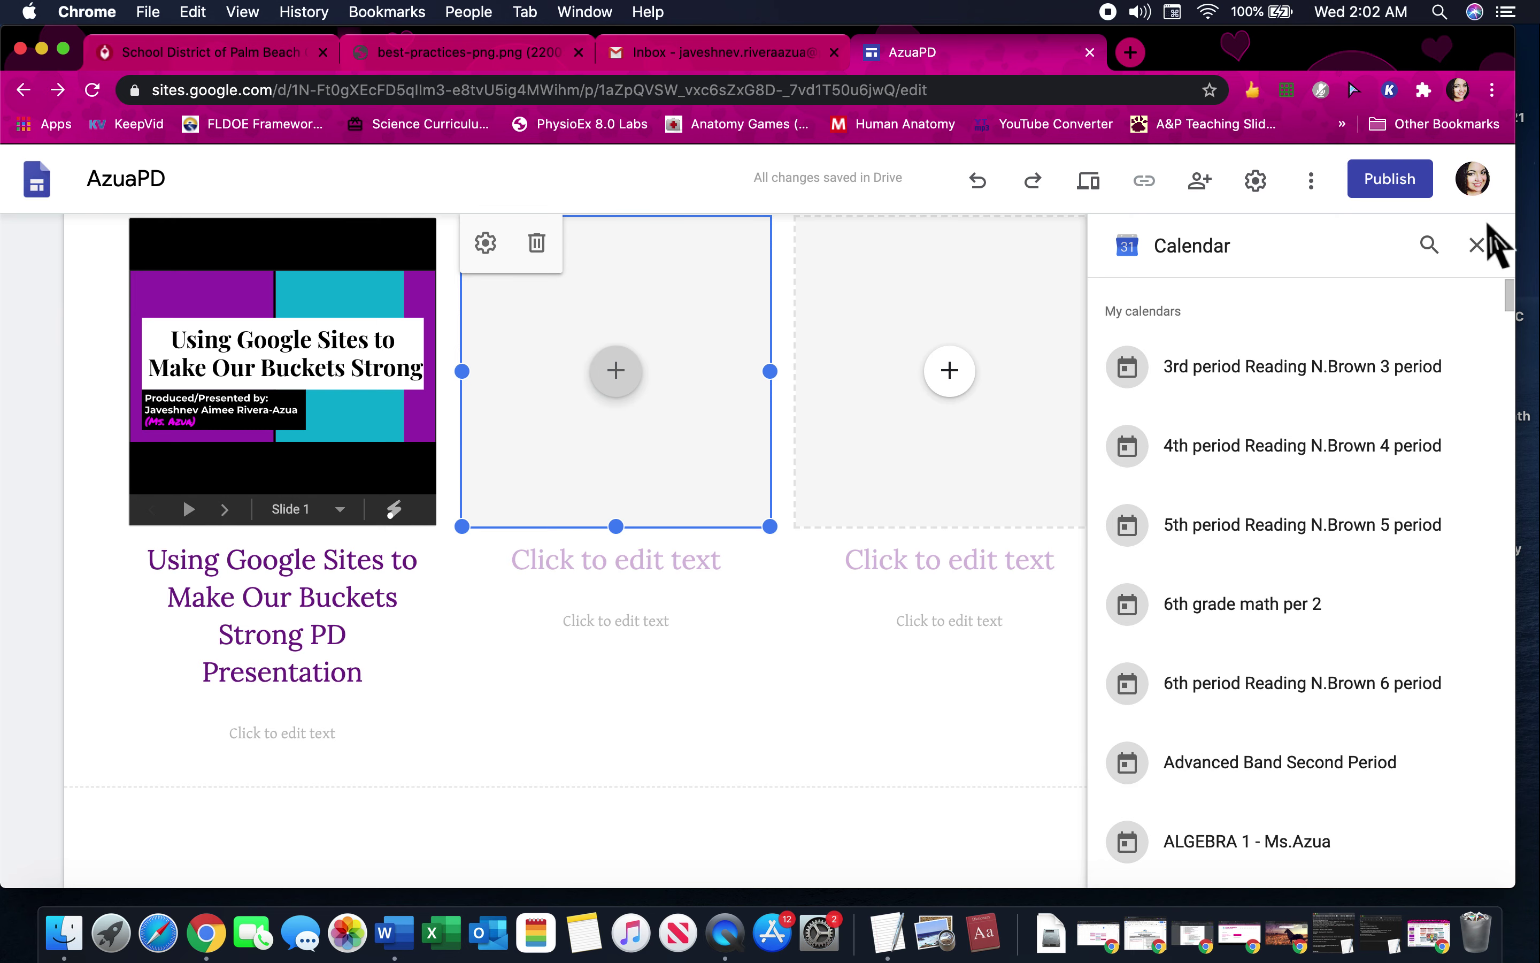
left_click(1476, 244)
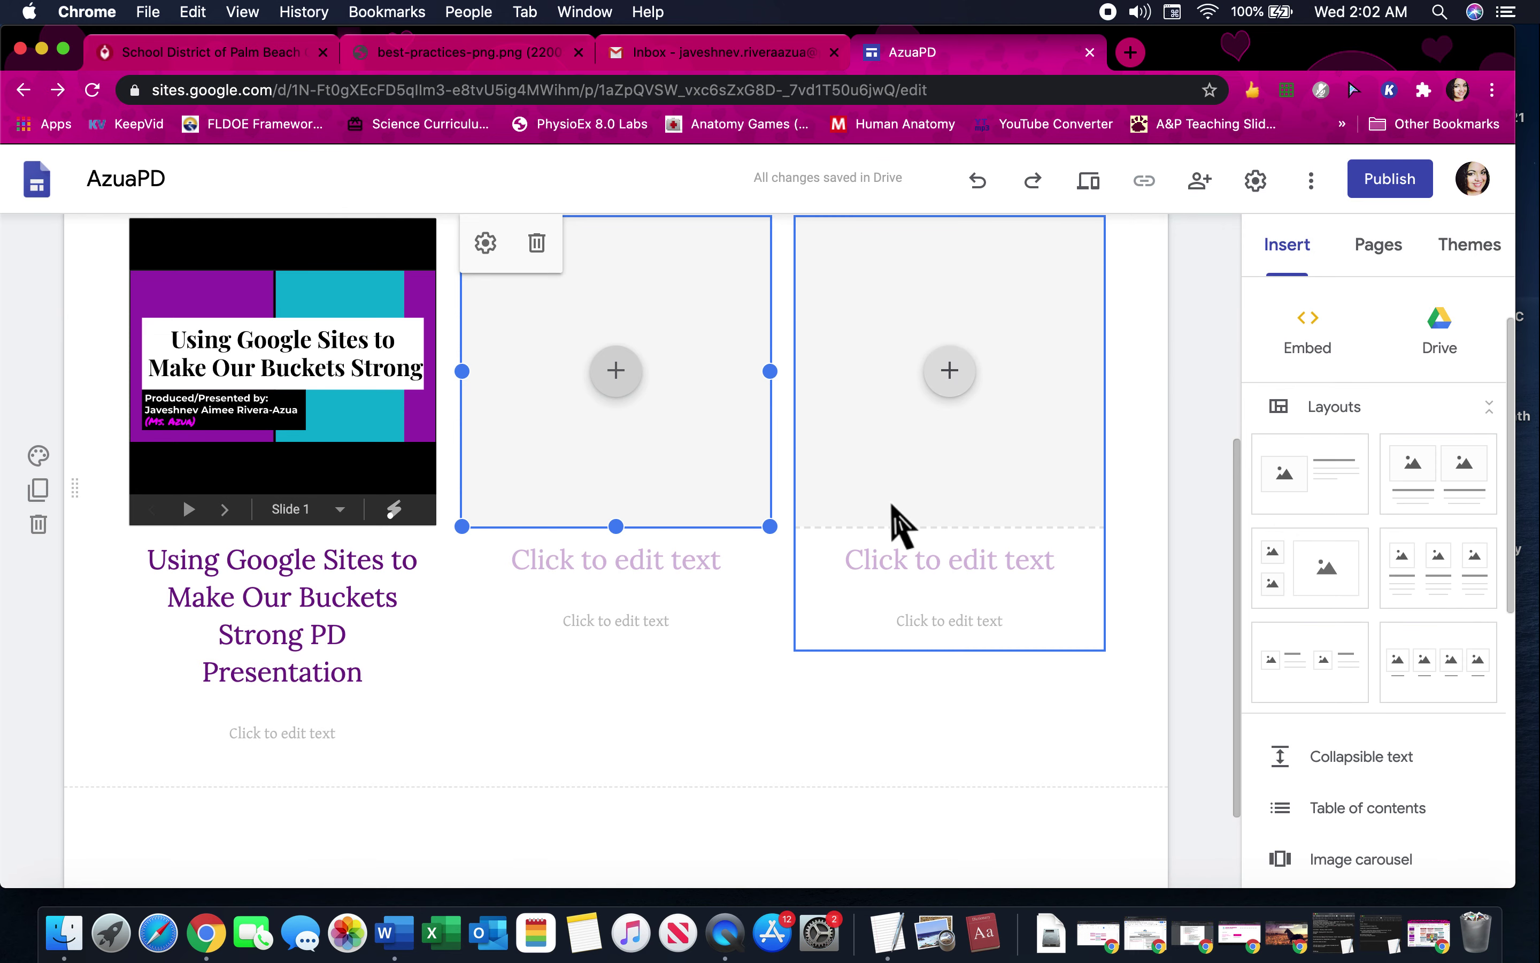
- Insert the "Agenda for PD" document from Google Drive into the middle column's placeholder
left_click(616, 385)
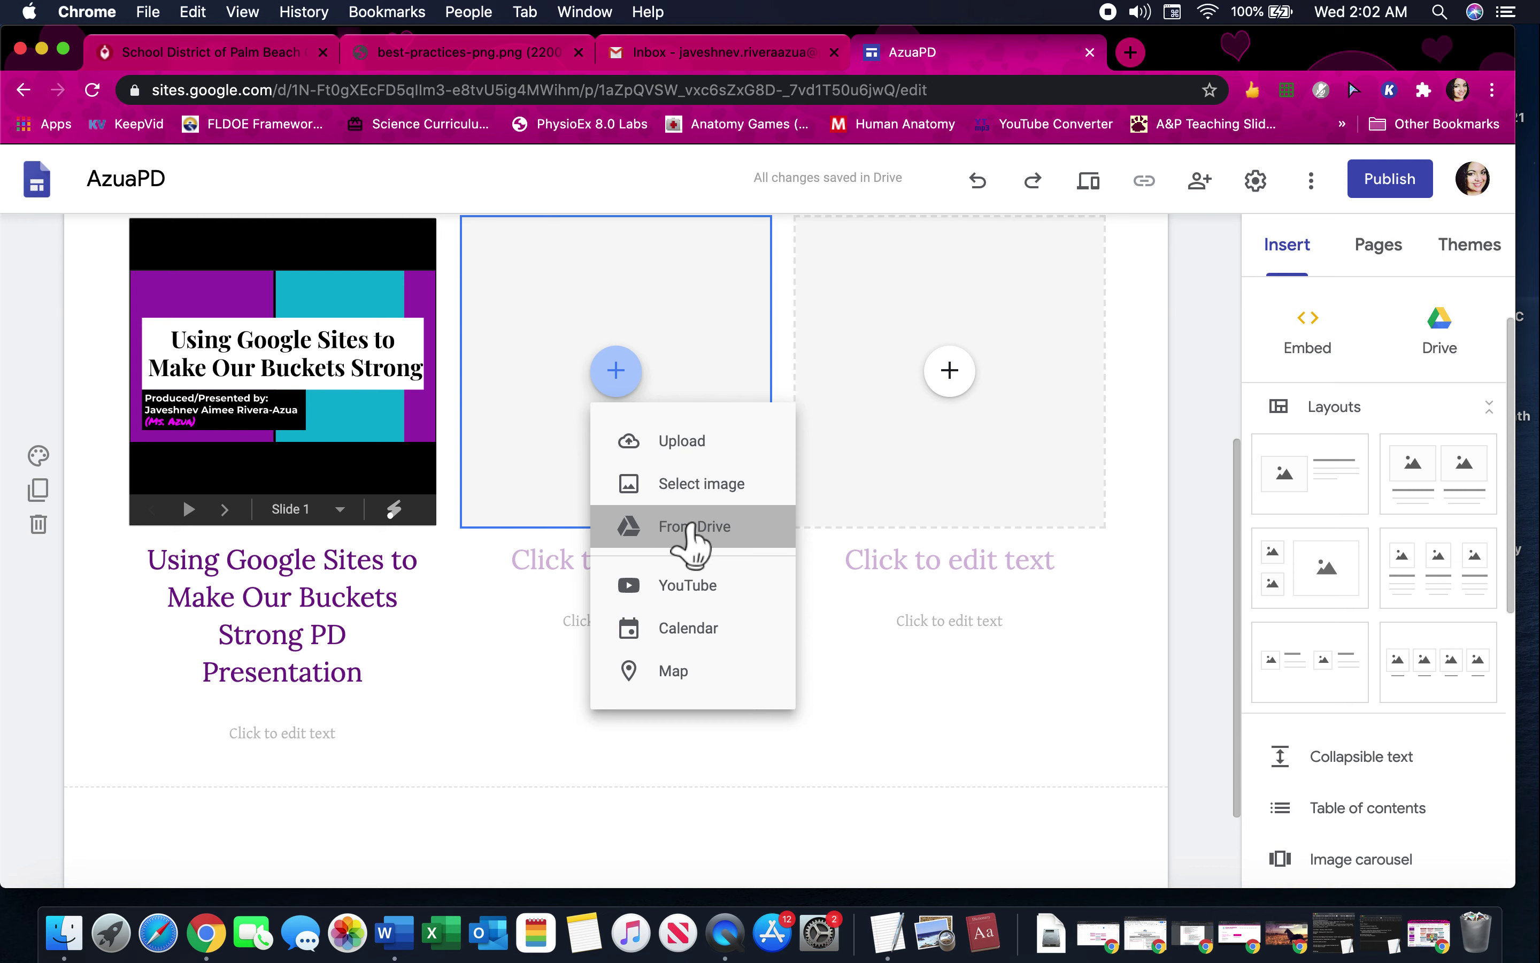
left_click(692, 527)
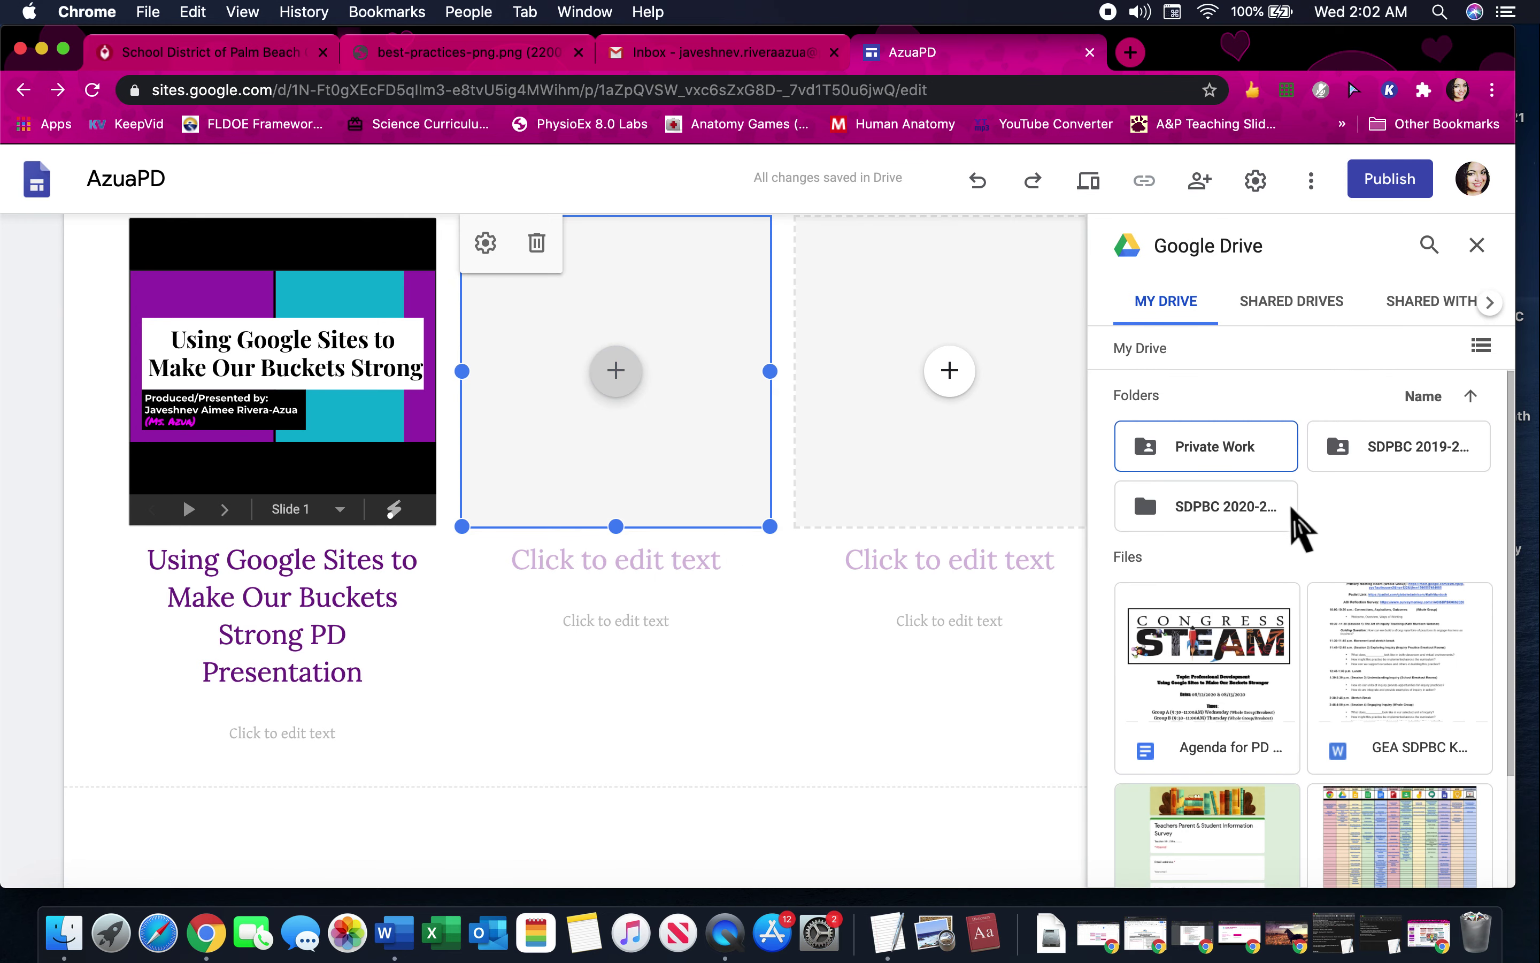
scroll(1343, 631, "down", 3)
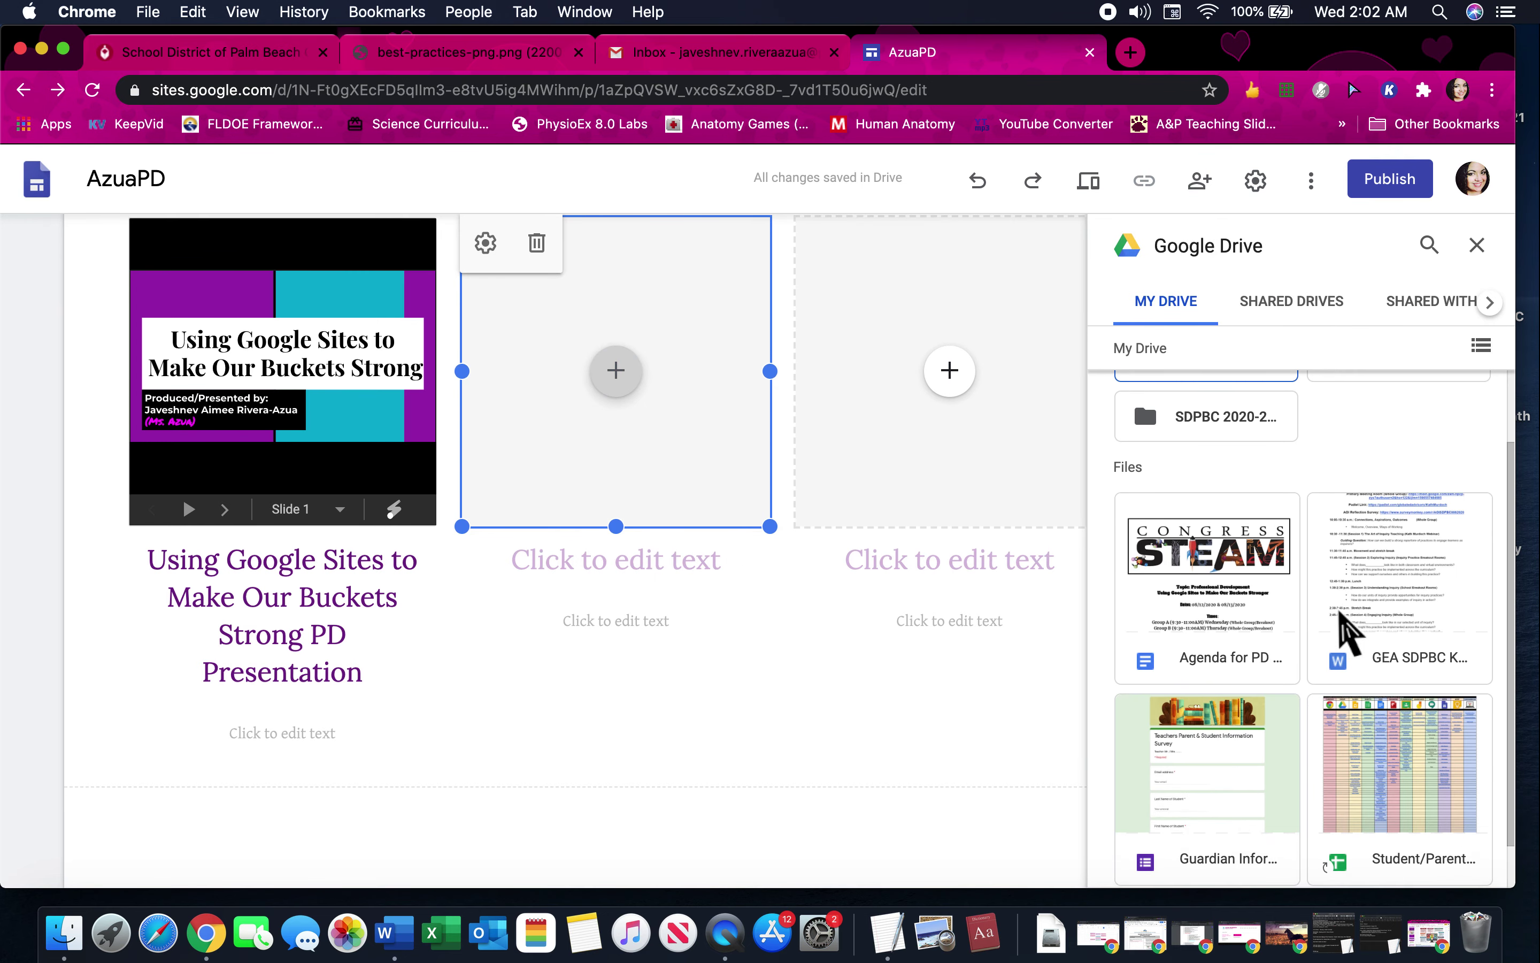
left_click(1232, 509)
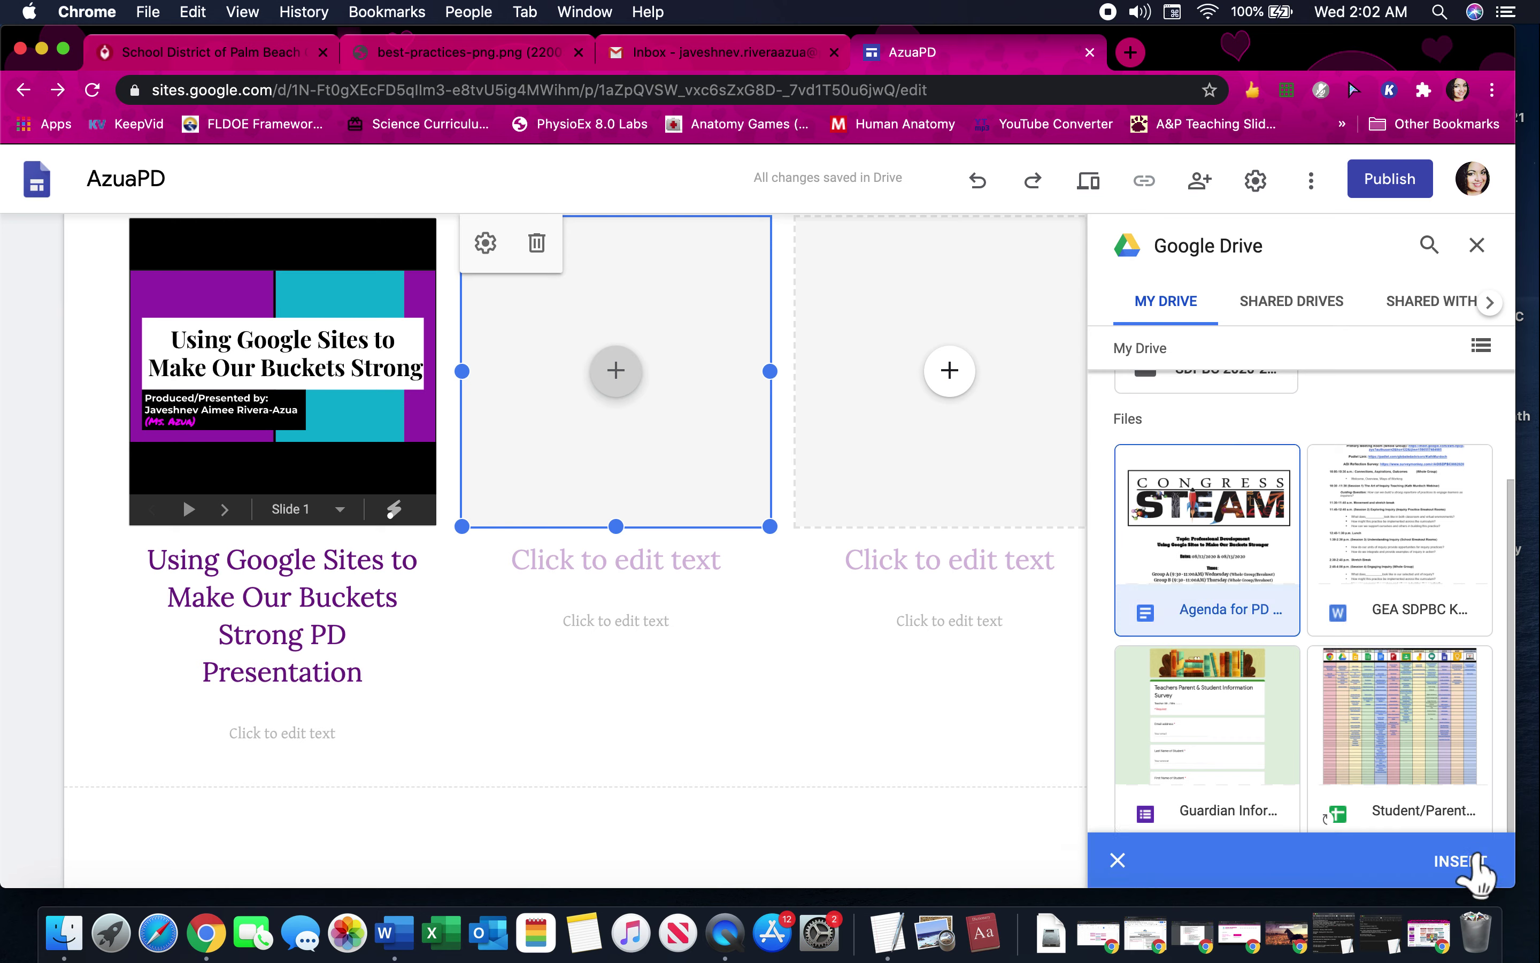
left_click(1463, 861)
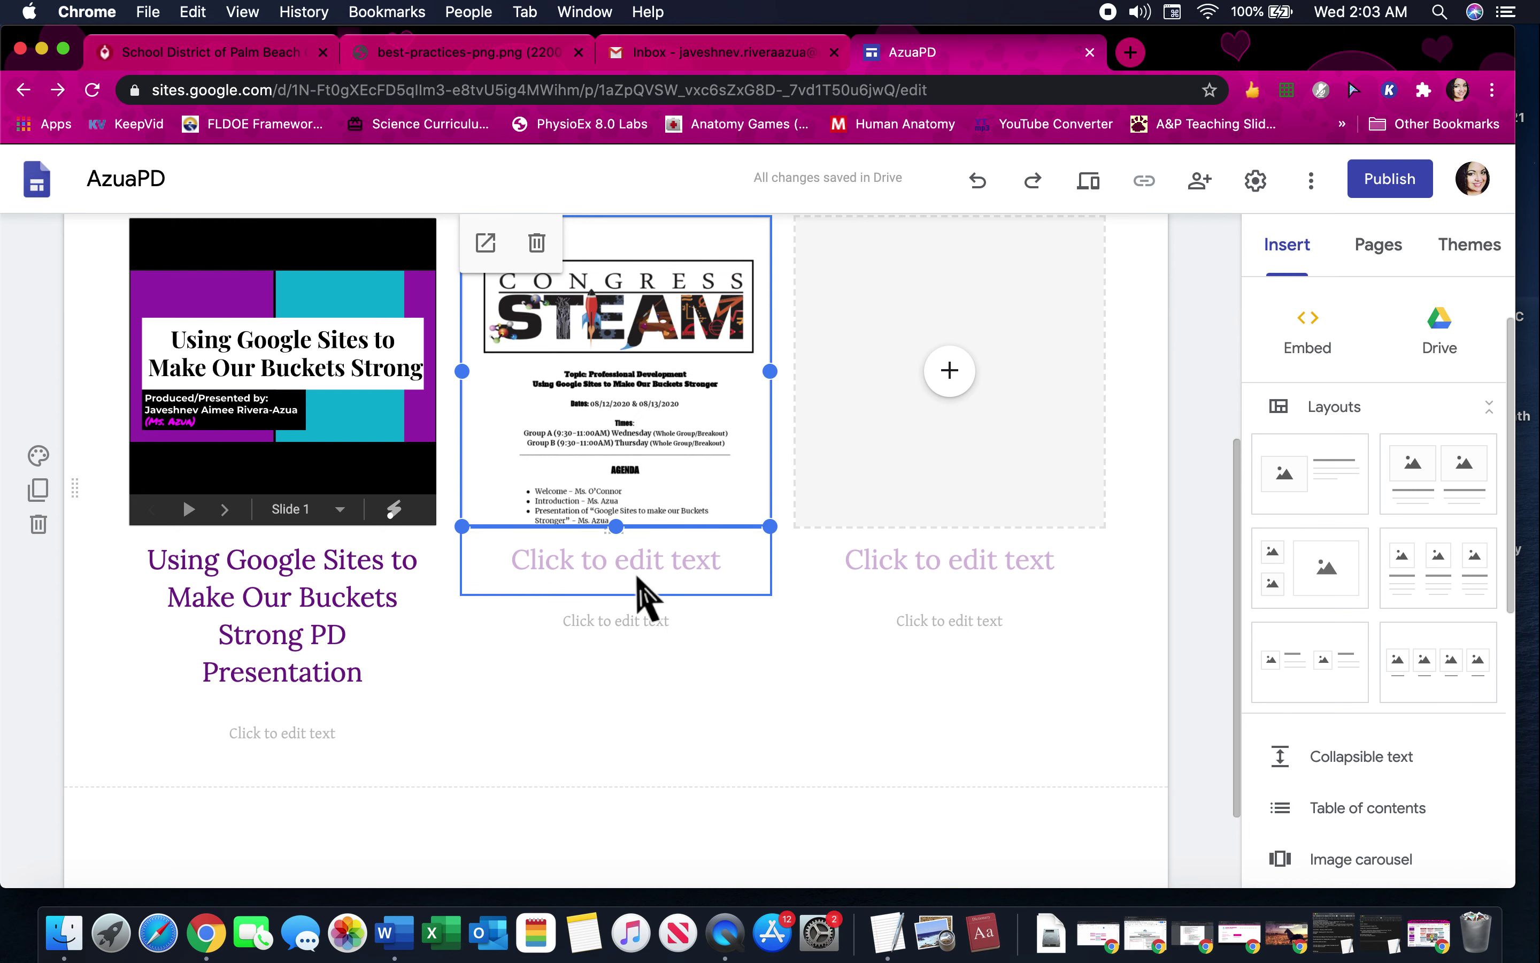
- Enter "Agenda for PD on 08/12/2020 & 08/13/2020" as the heading under the agenda document
left_click(589, 569)
type("Agenda for ")
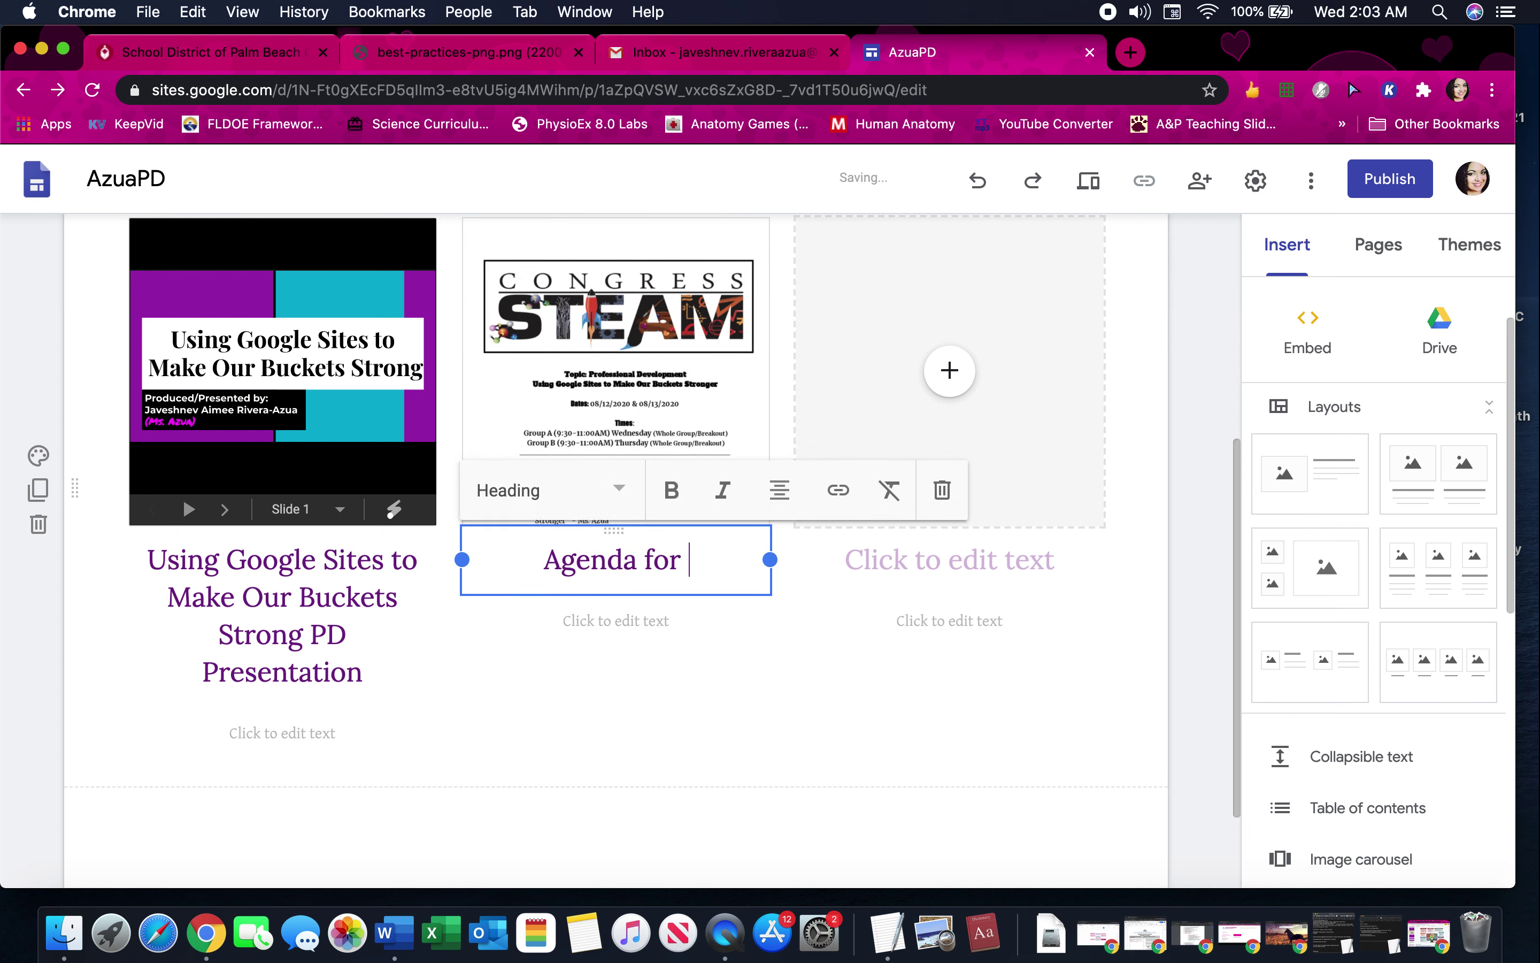
type("PD on 08")
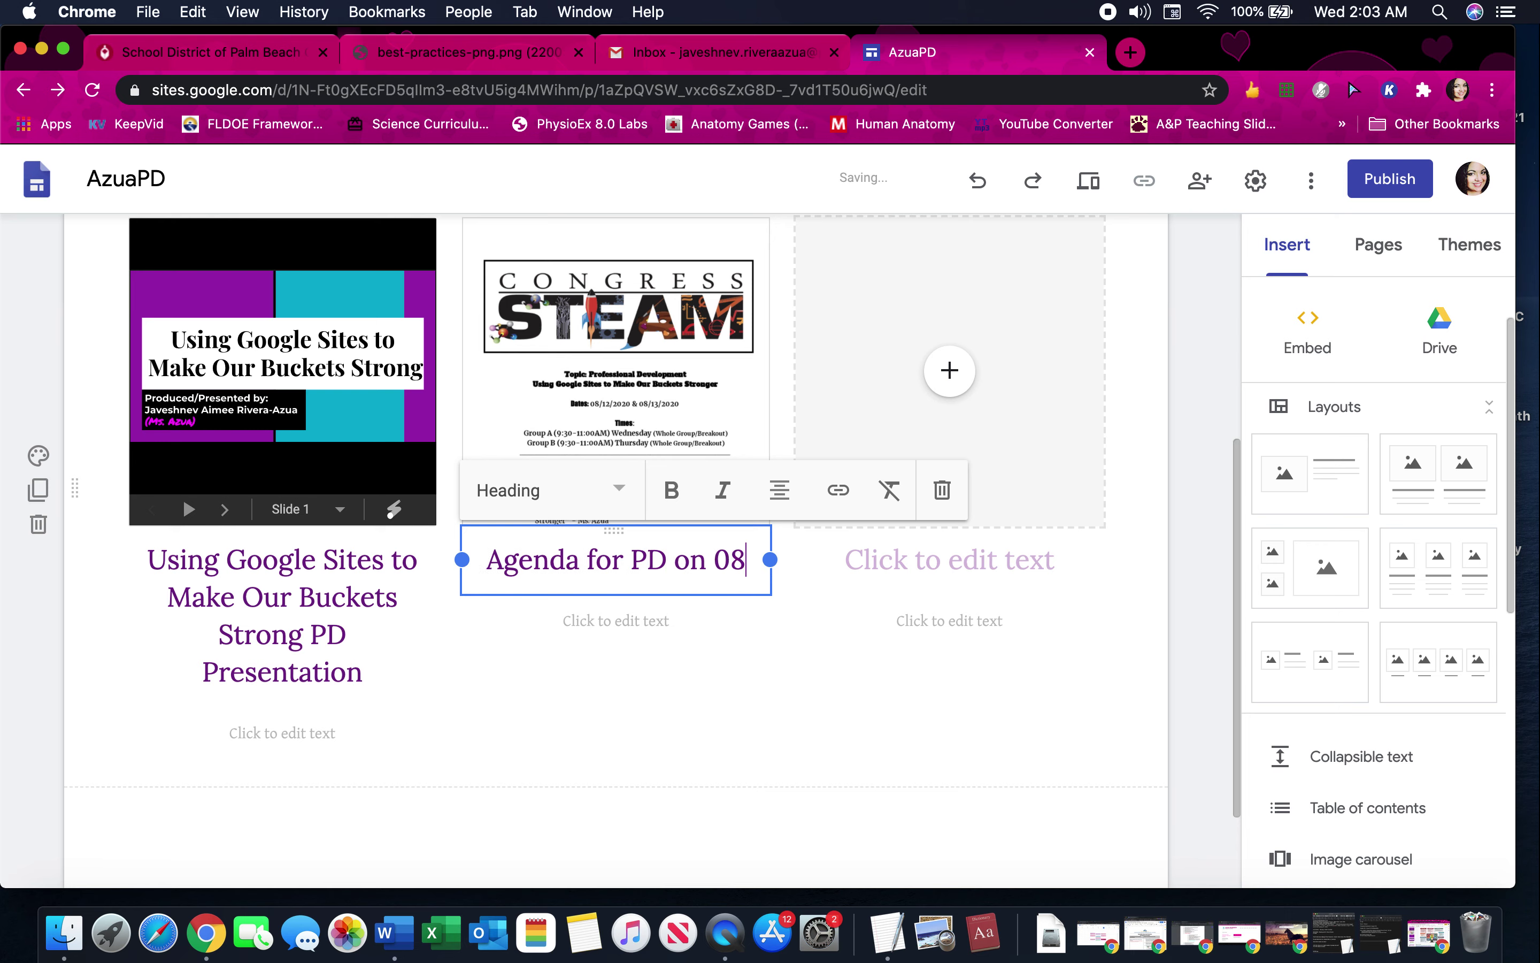
type("/12/2020 & ")
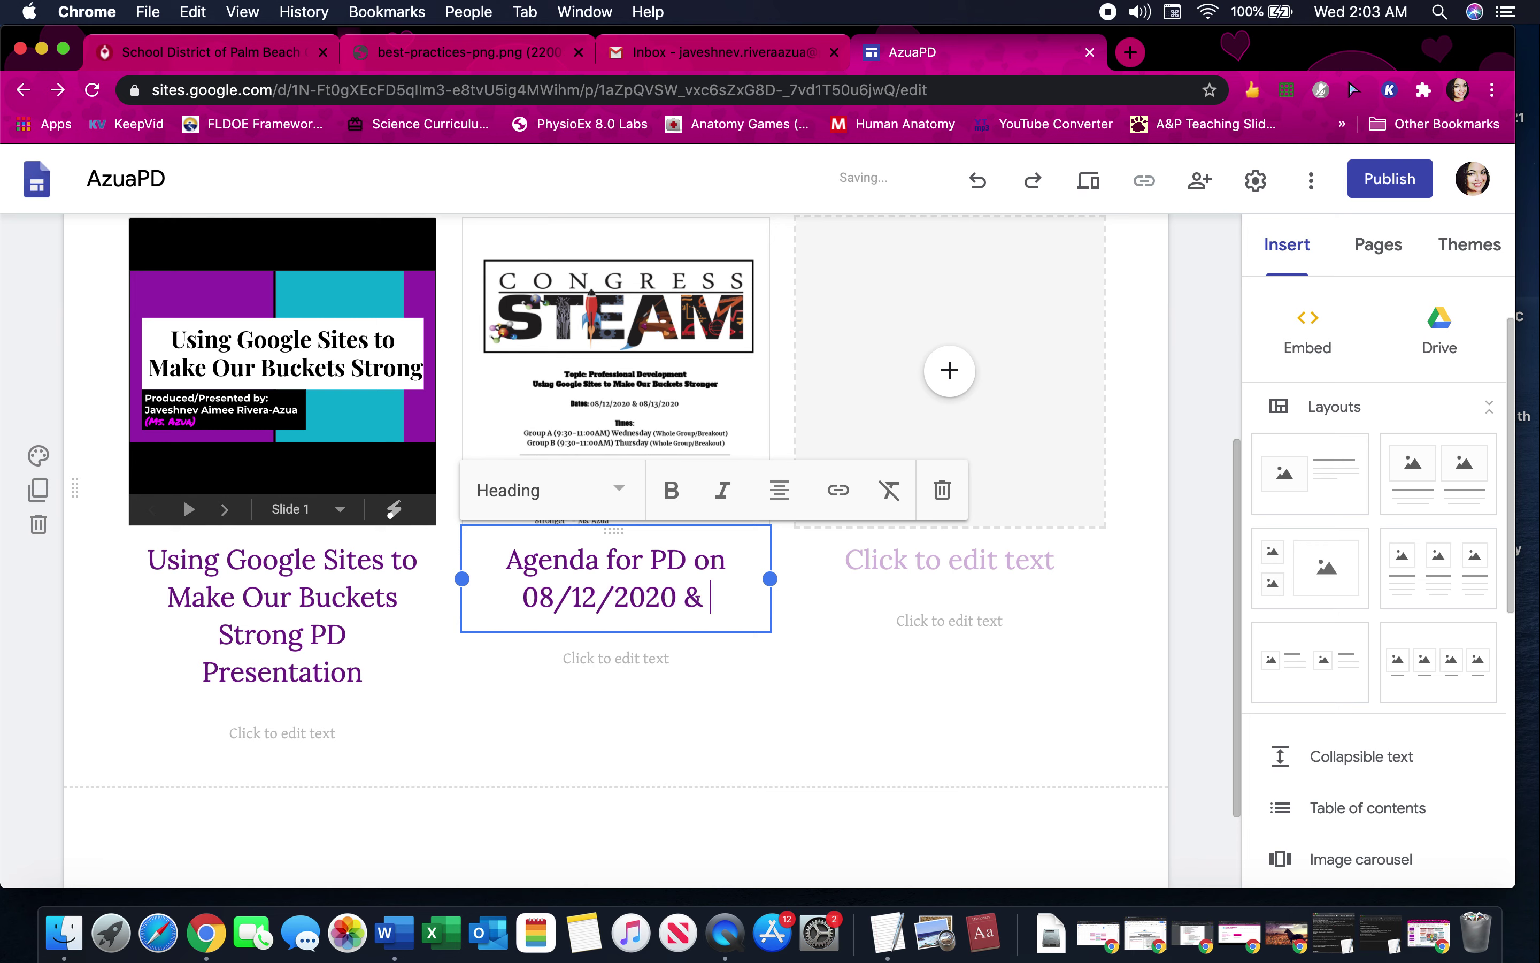
type("08/13/2020")
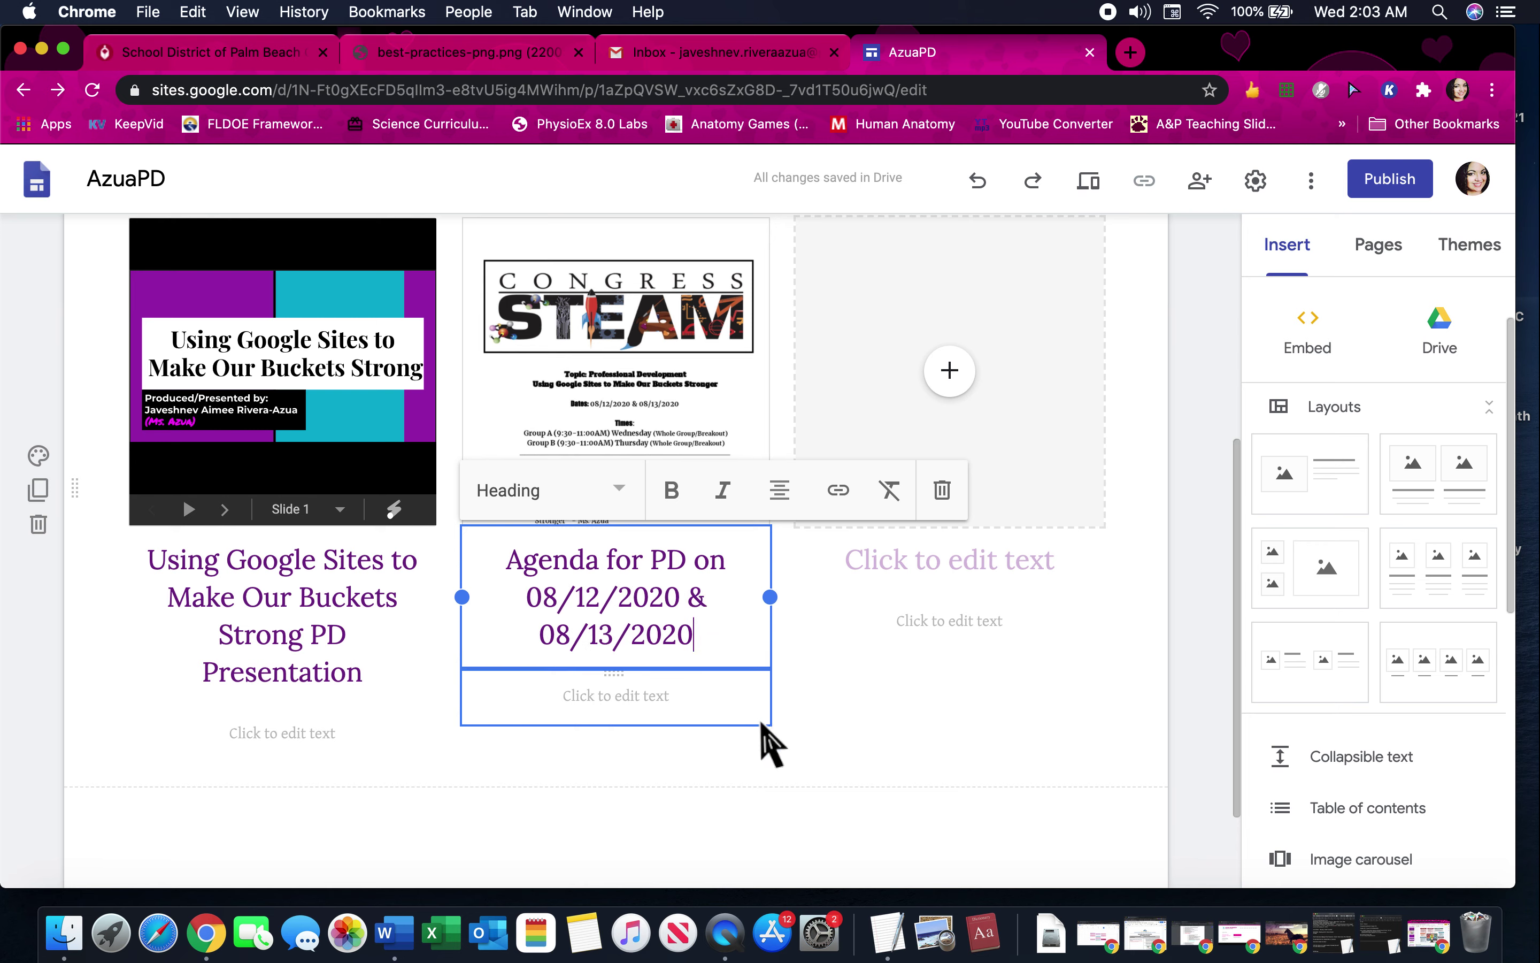
left_click(790, 740)
- Insert the Student/Parent Tutorials spreadsheet from Google Drive into the third column's placeholder
left_click(955, 385)
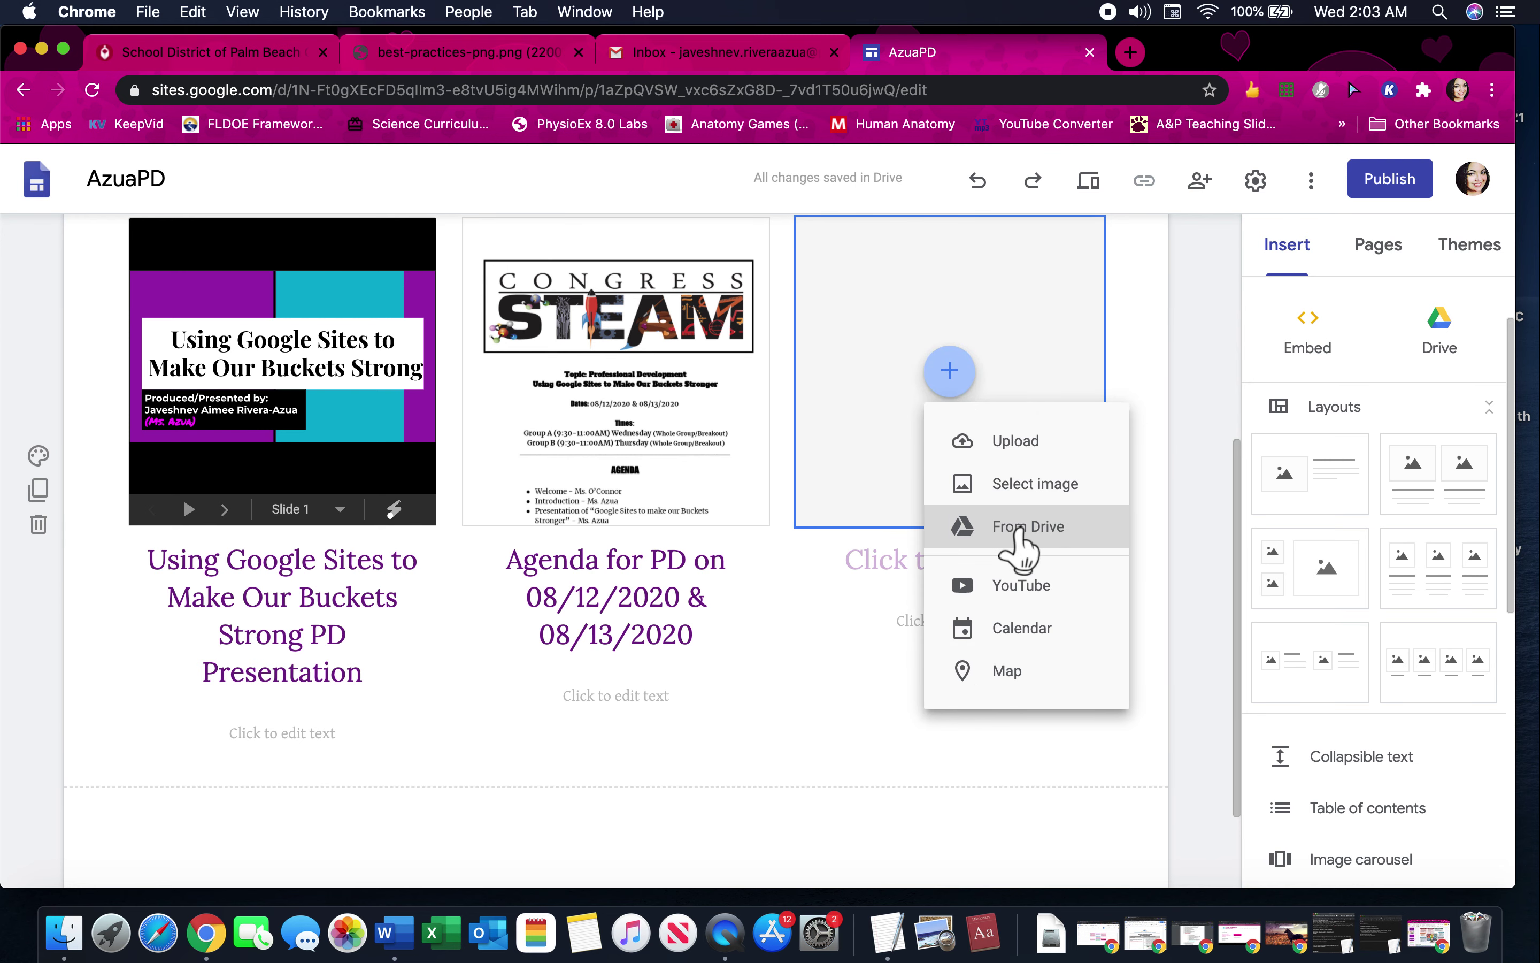
left_click(1020, 532)
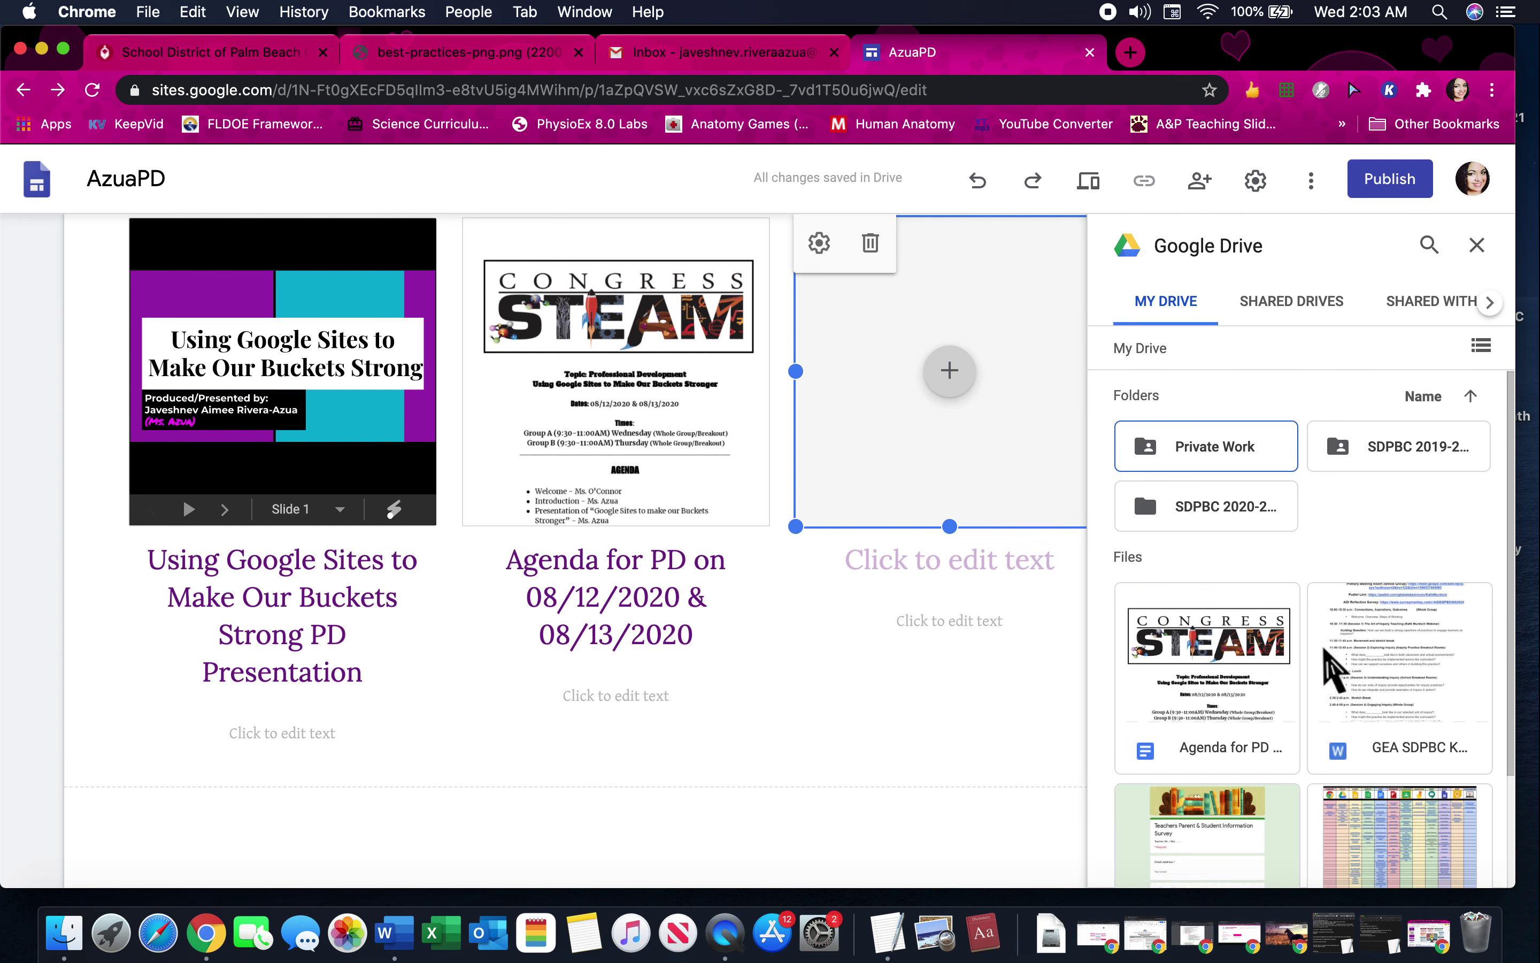
scroll(1321, 662, "down", 3)
scroll(1325, 652, "down", 1)
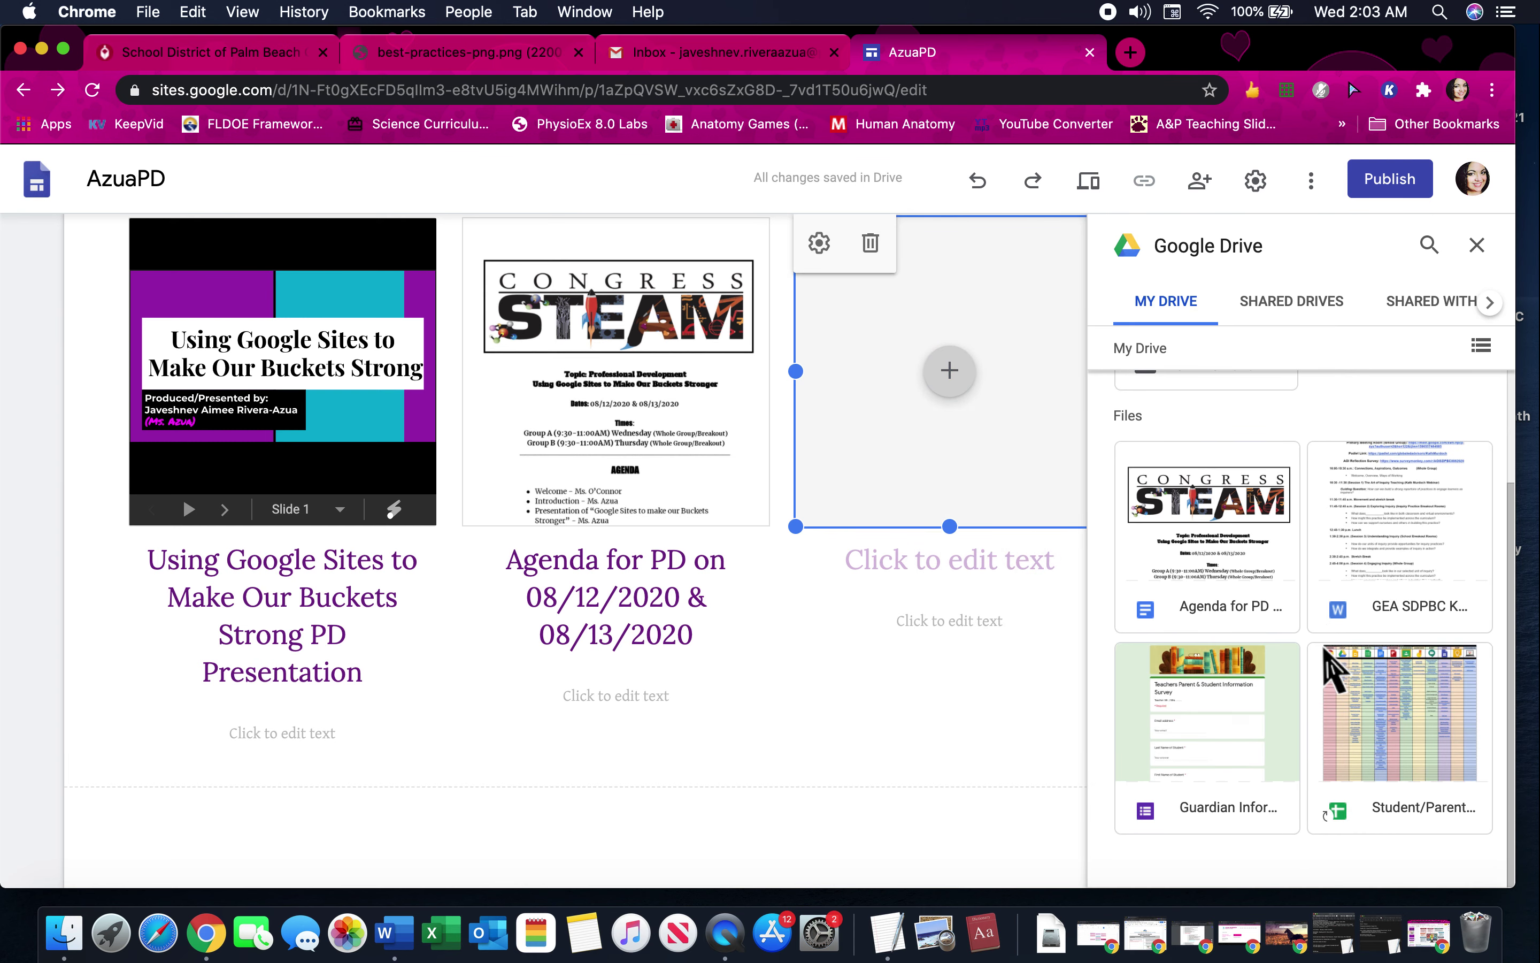
scroll(1336, 707, "up", 3)
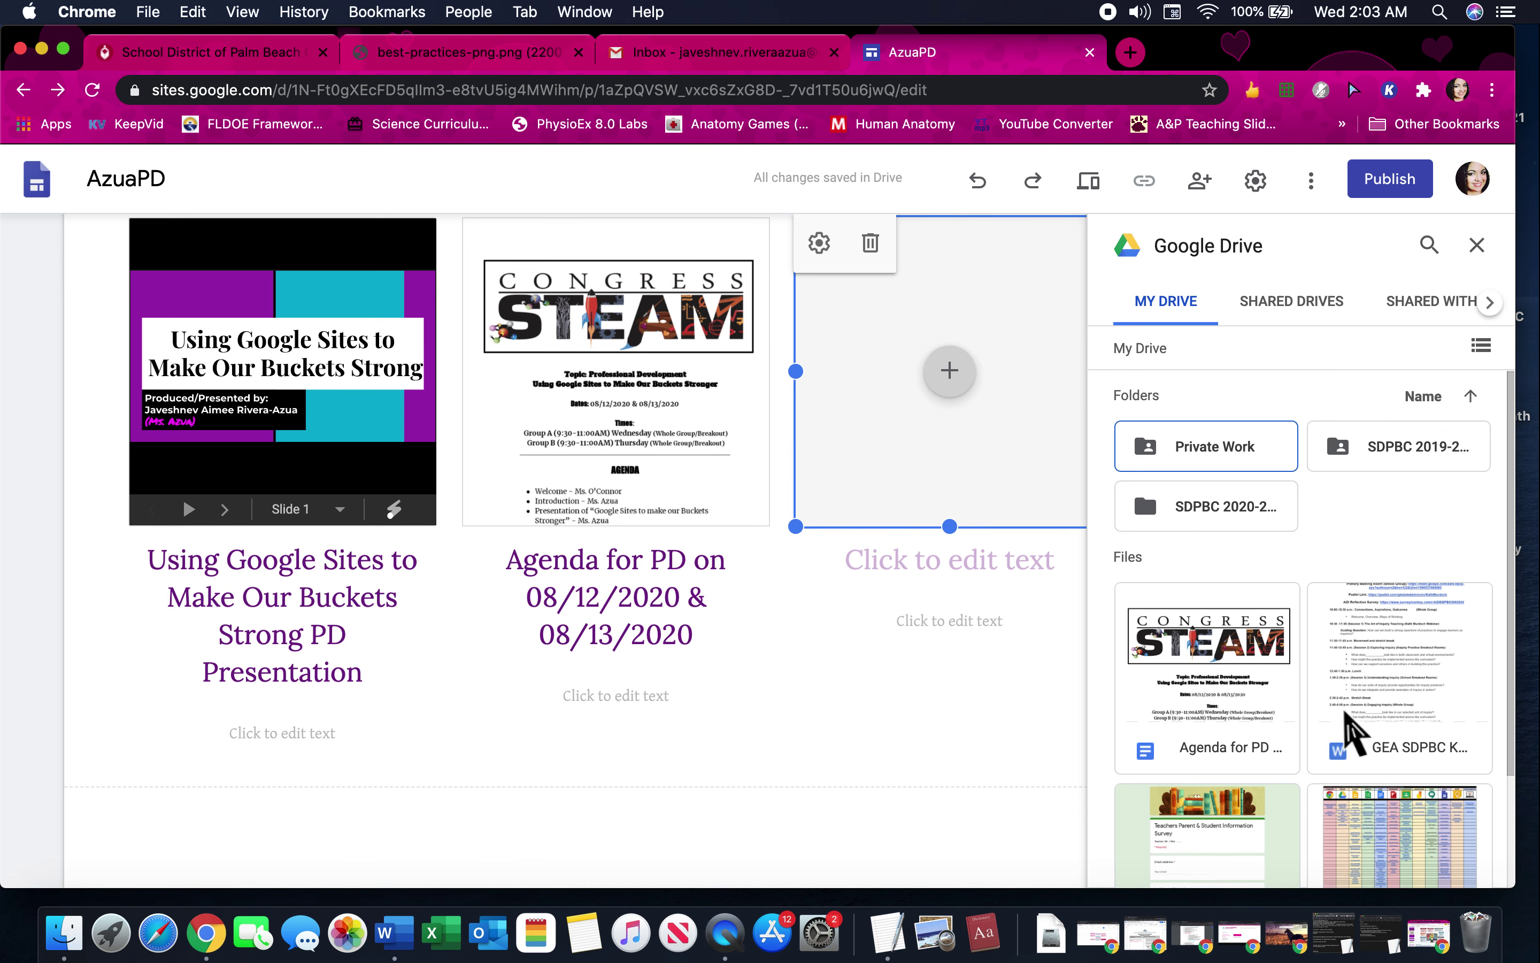
left_click(1269, 512)
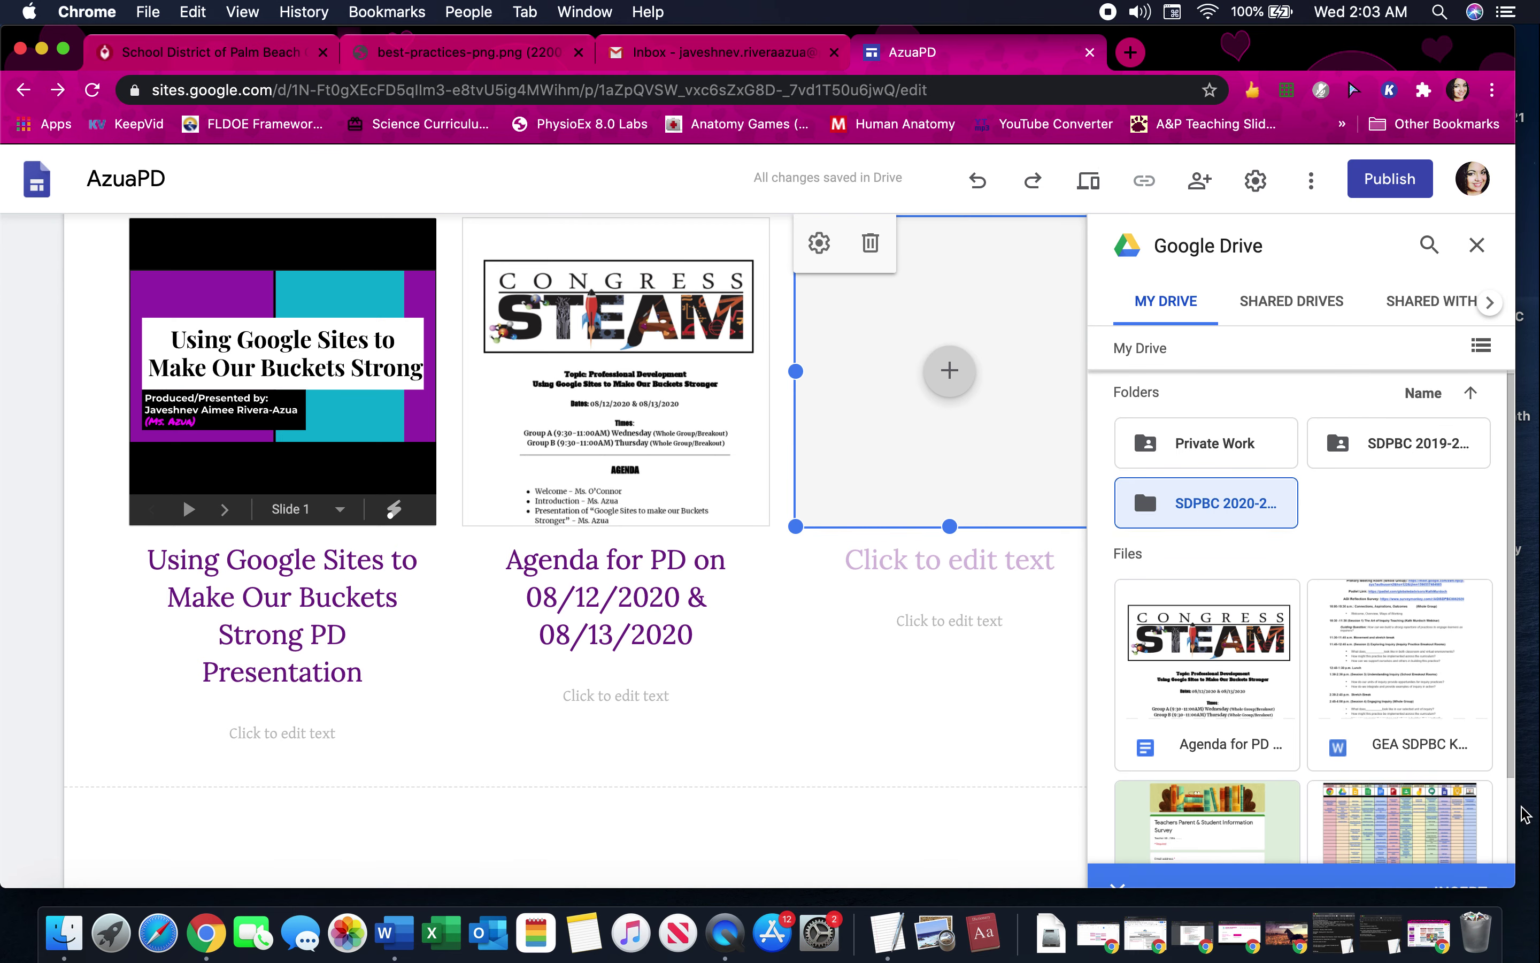
scroll(1484, 821, "down", 4)
left_click(1433, 746)
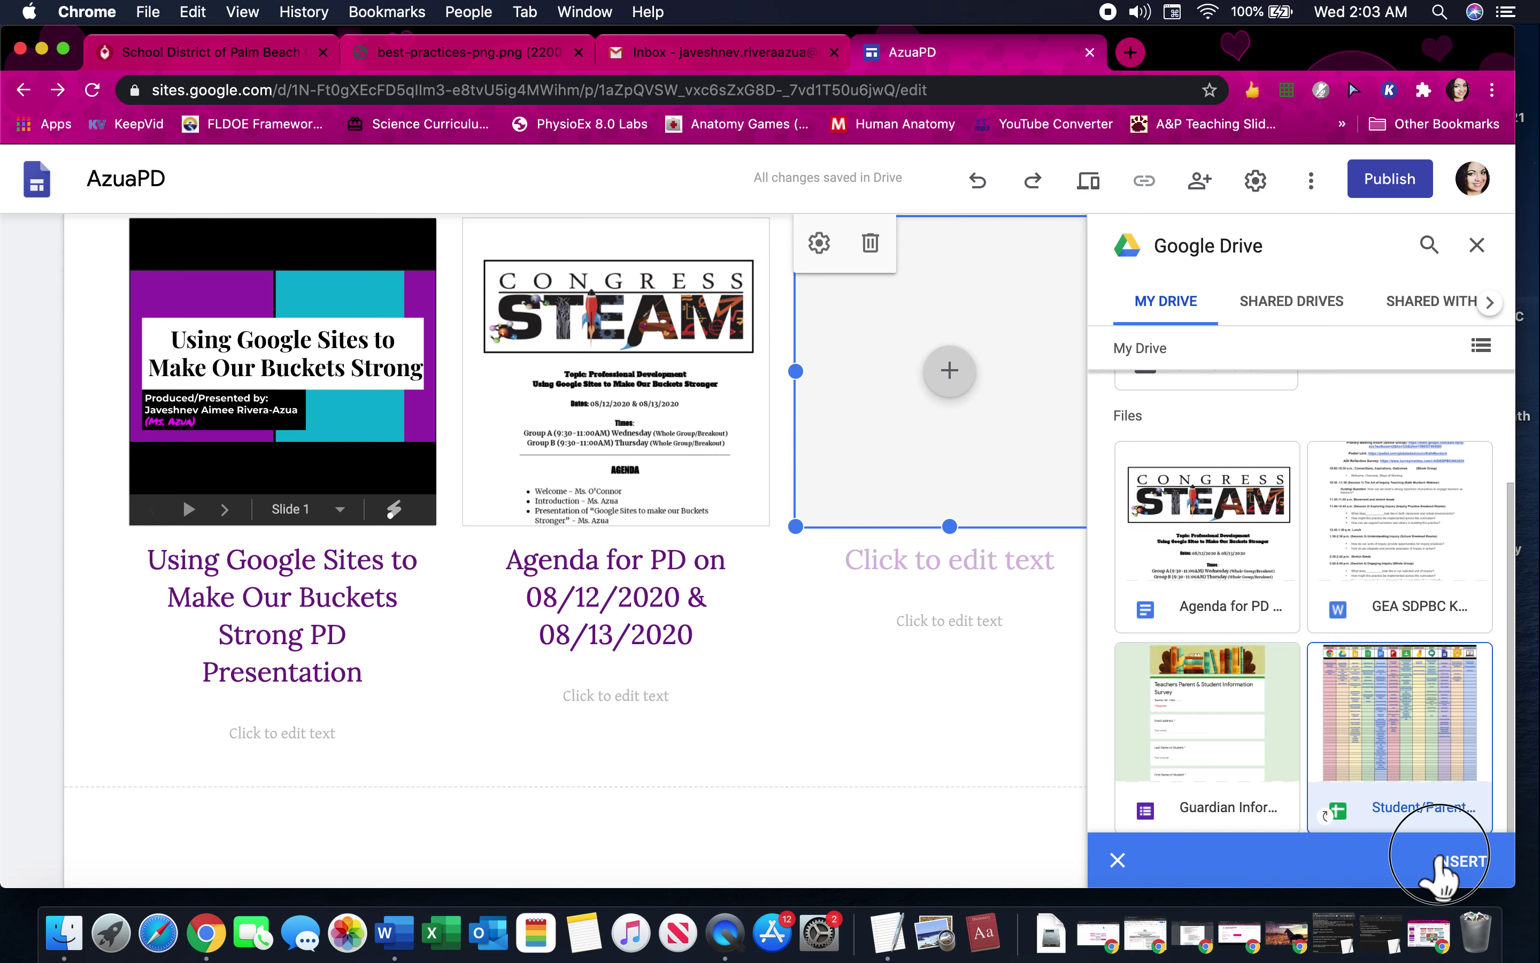
left_click(1460, 861)
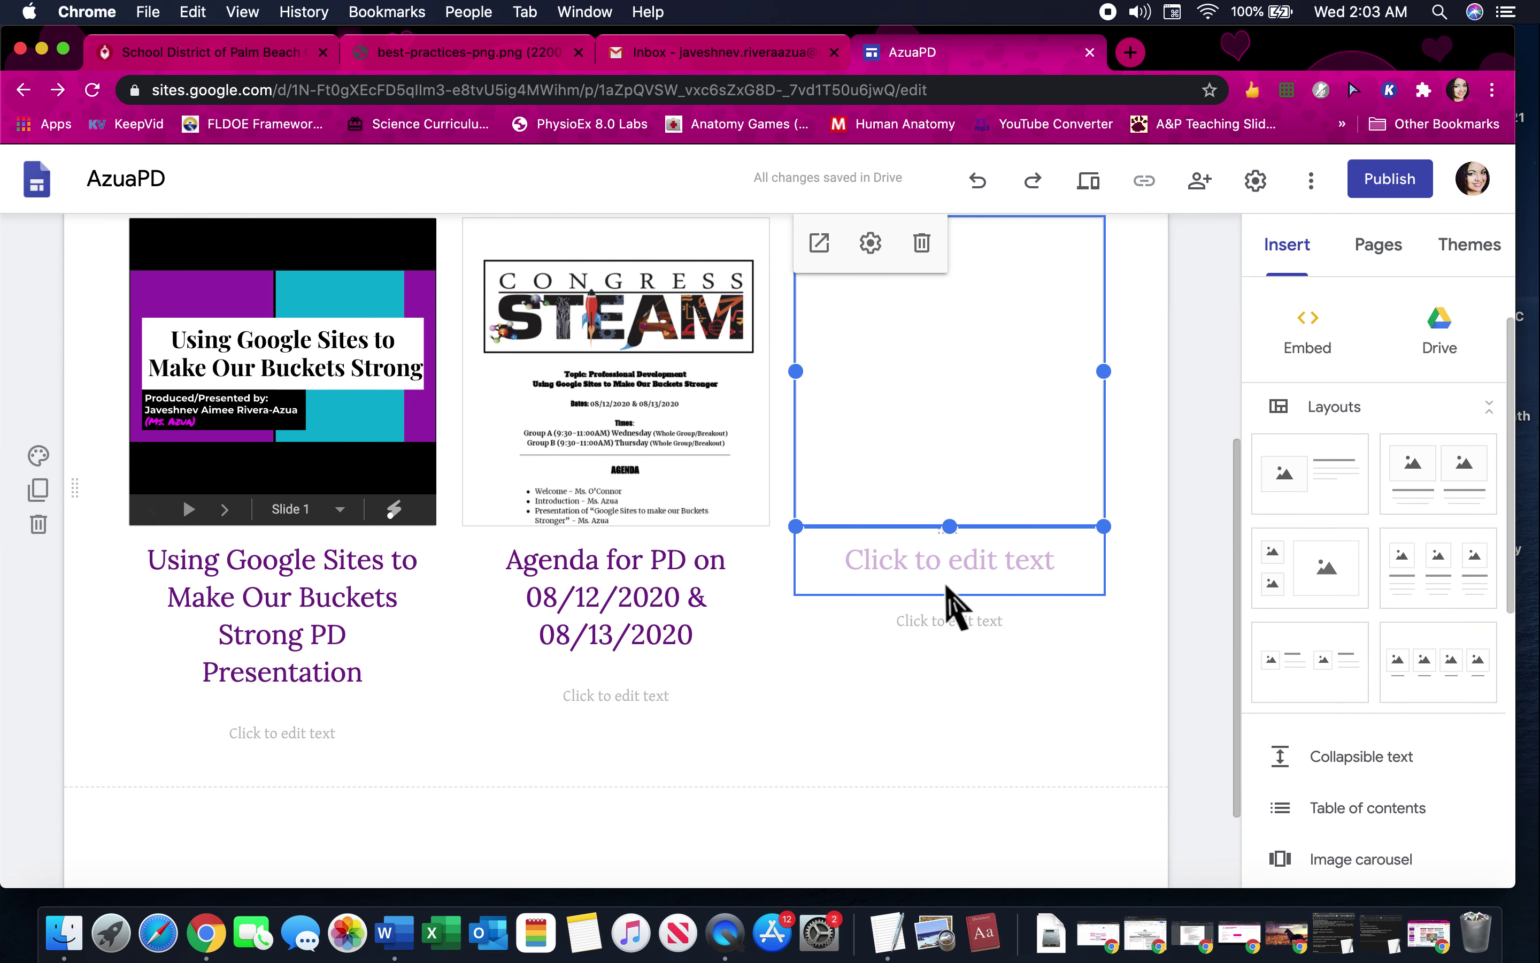
- Enter "Parent & Student Tutorial Website by the District" as the heading under the tutorials spreadsheet
scroll(990, 447, "up", 3)
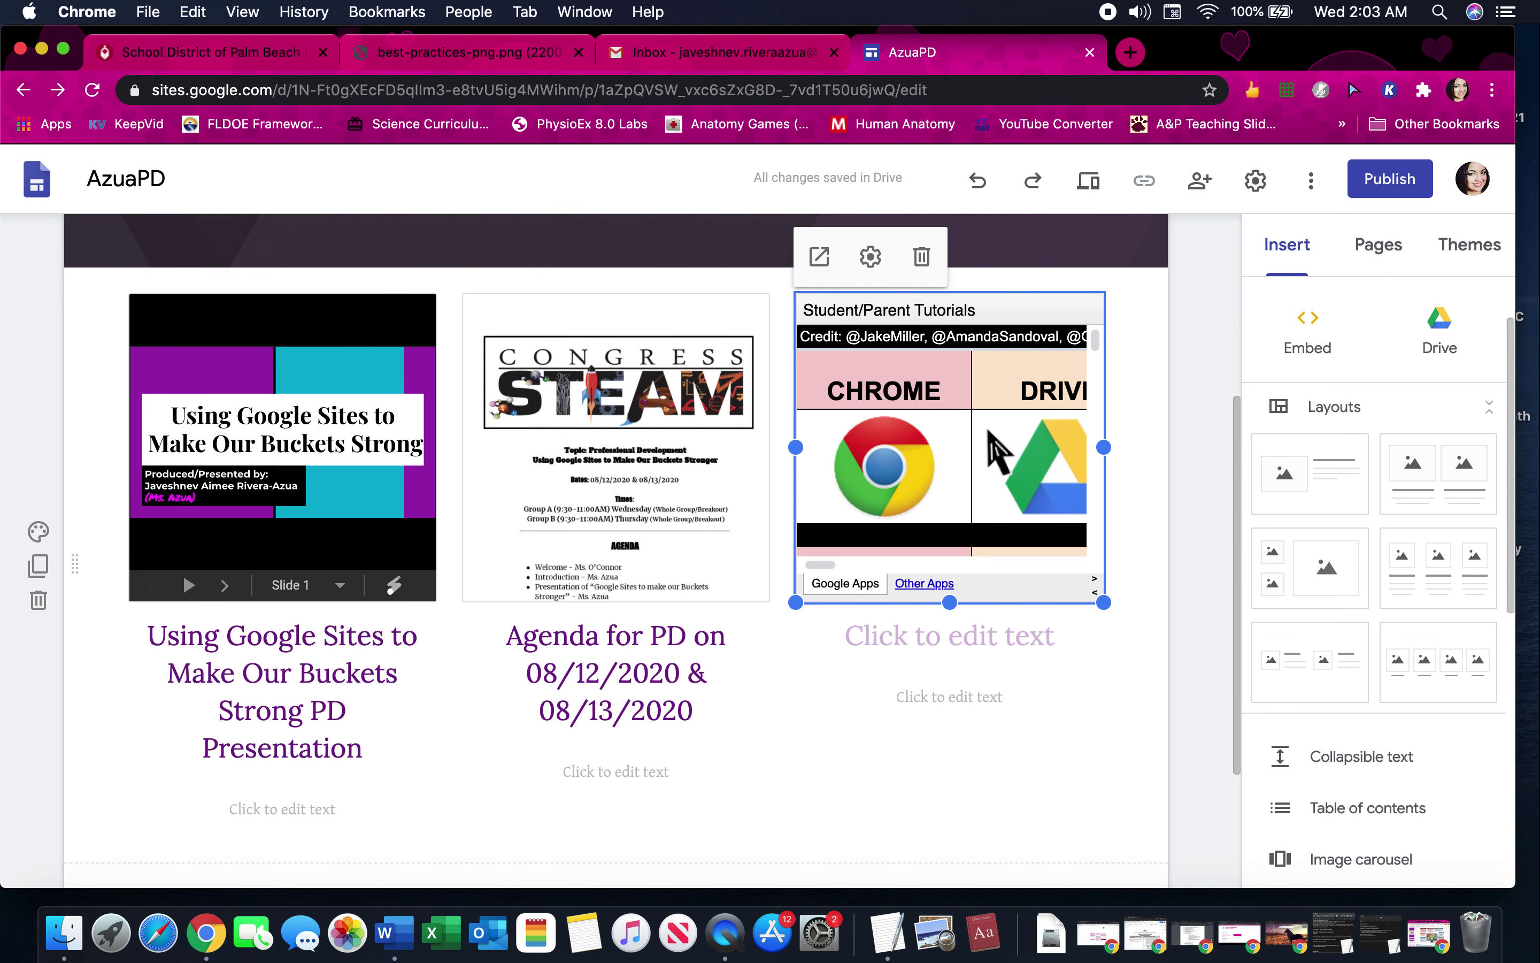
left_click(926, 654)
type("Parent & Student ")
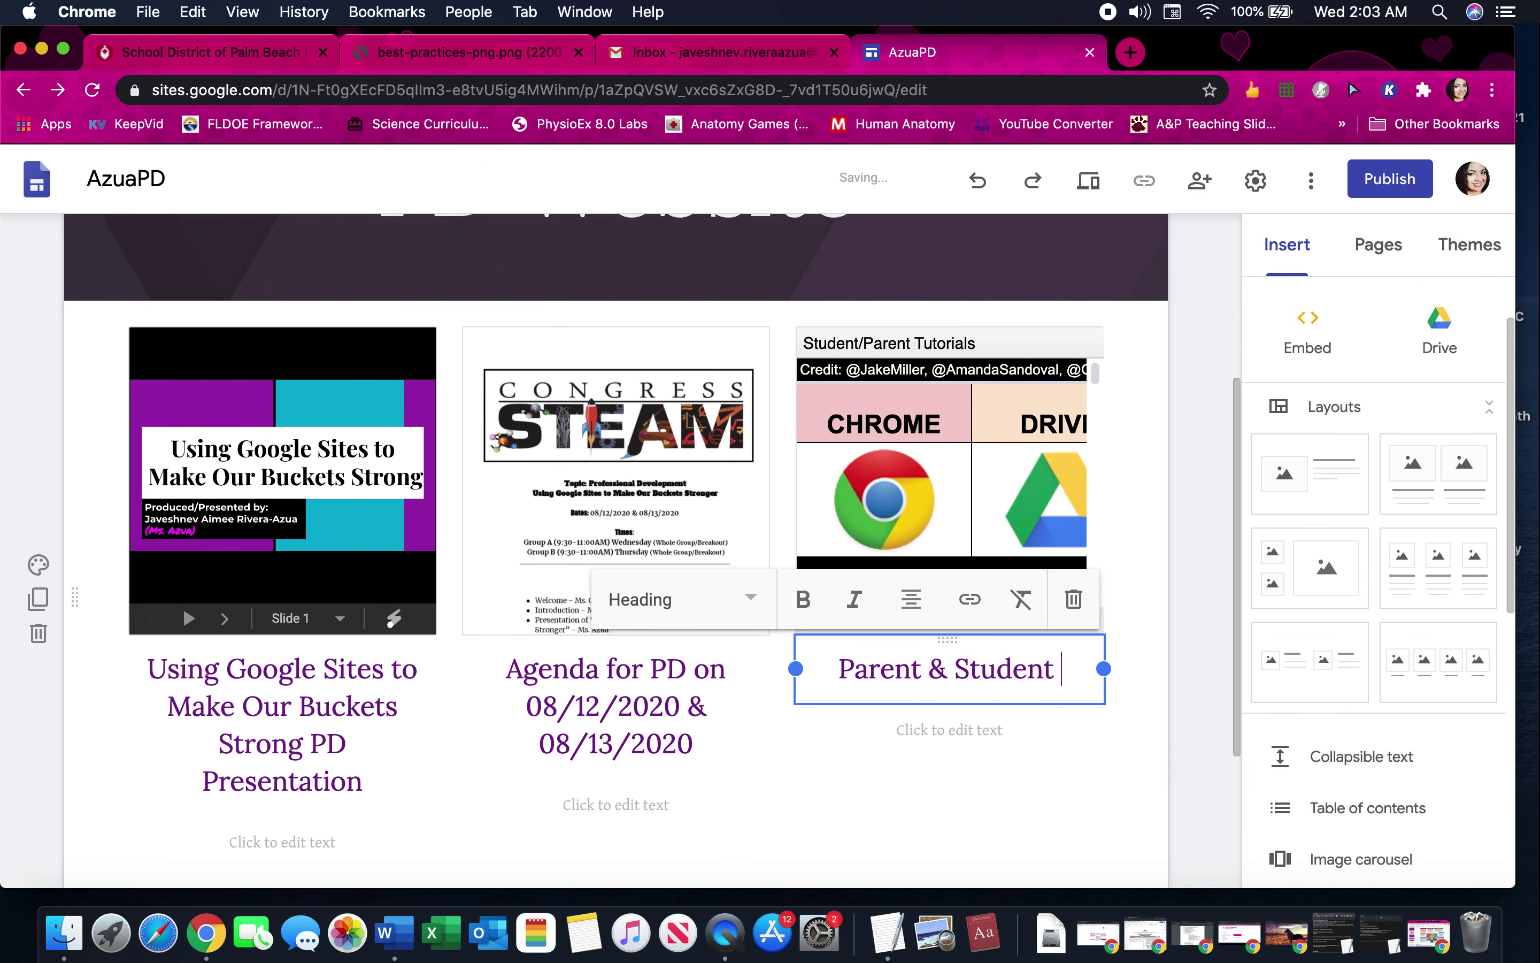
type("Tu")
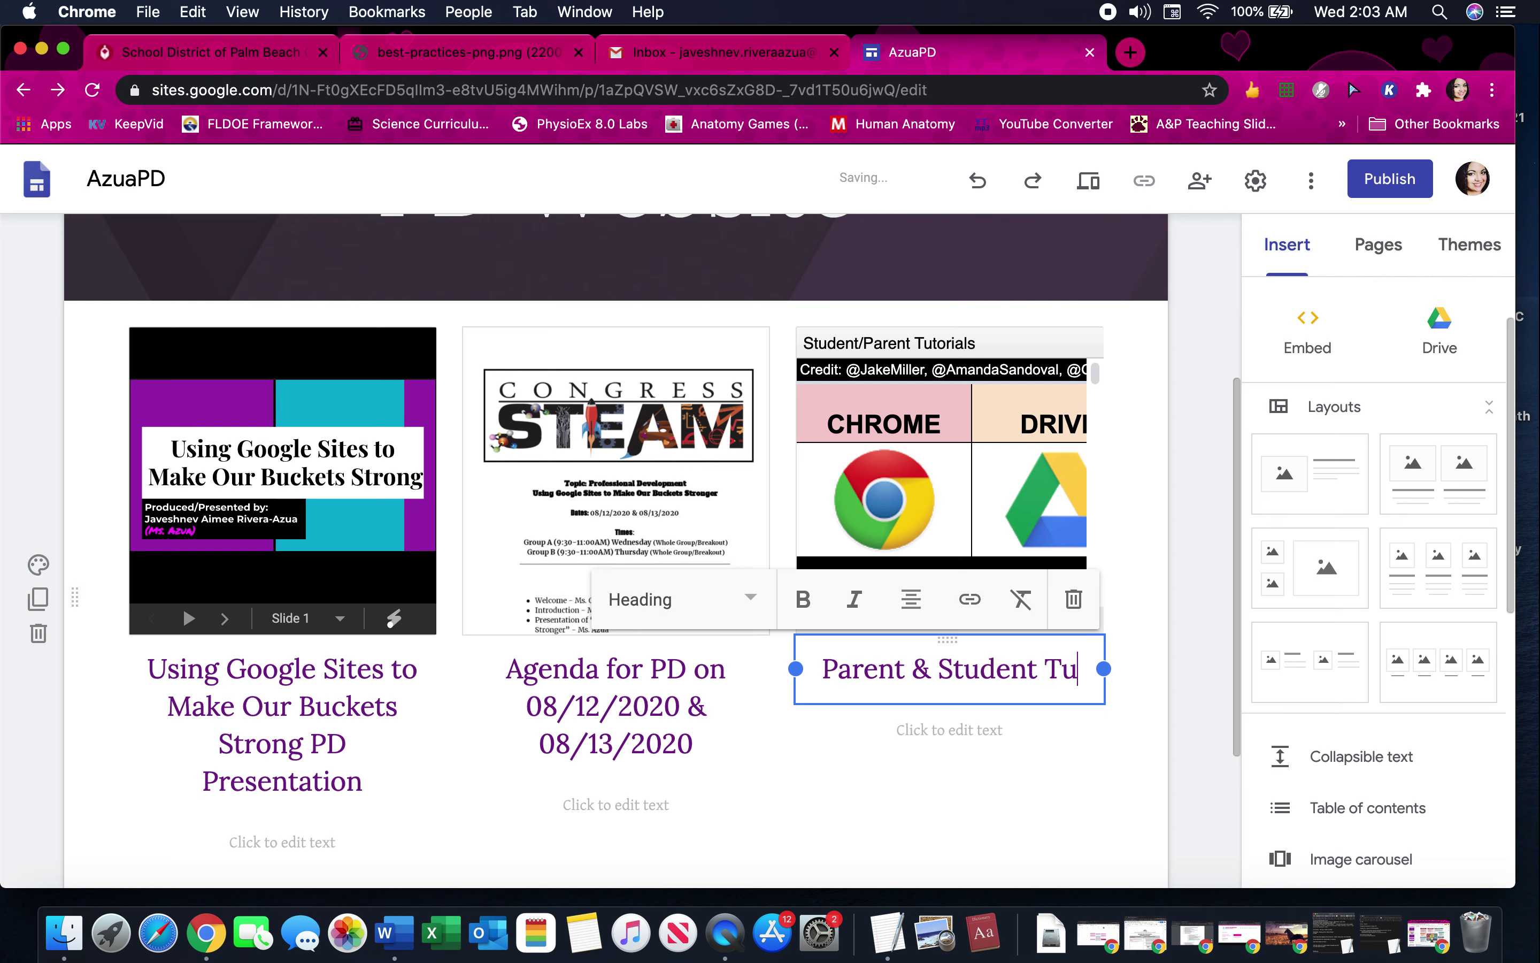
type("torial Websit")
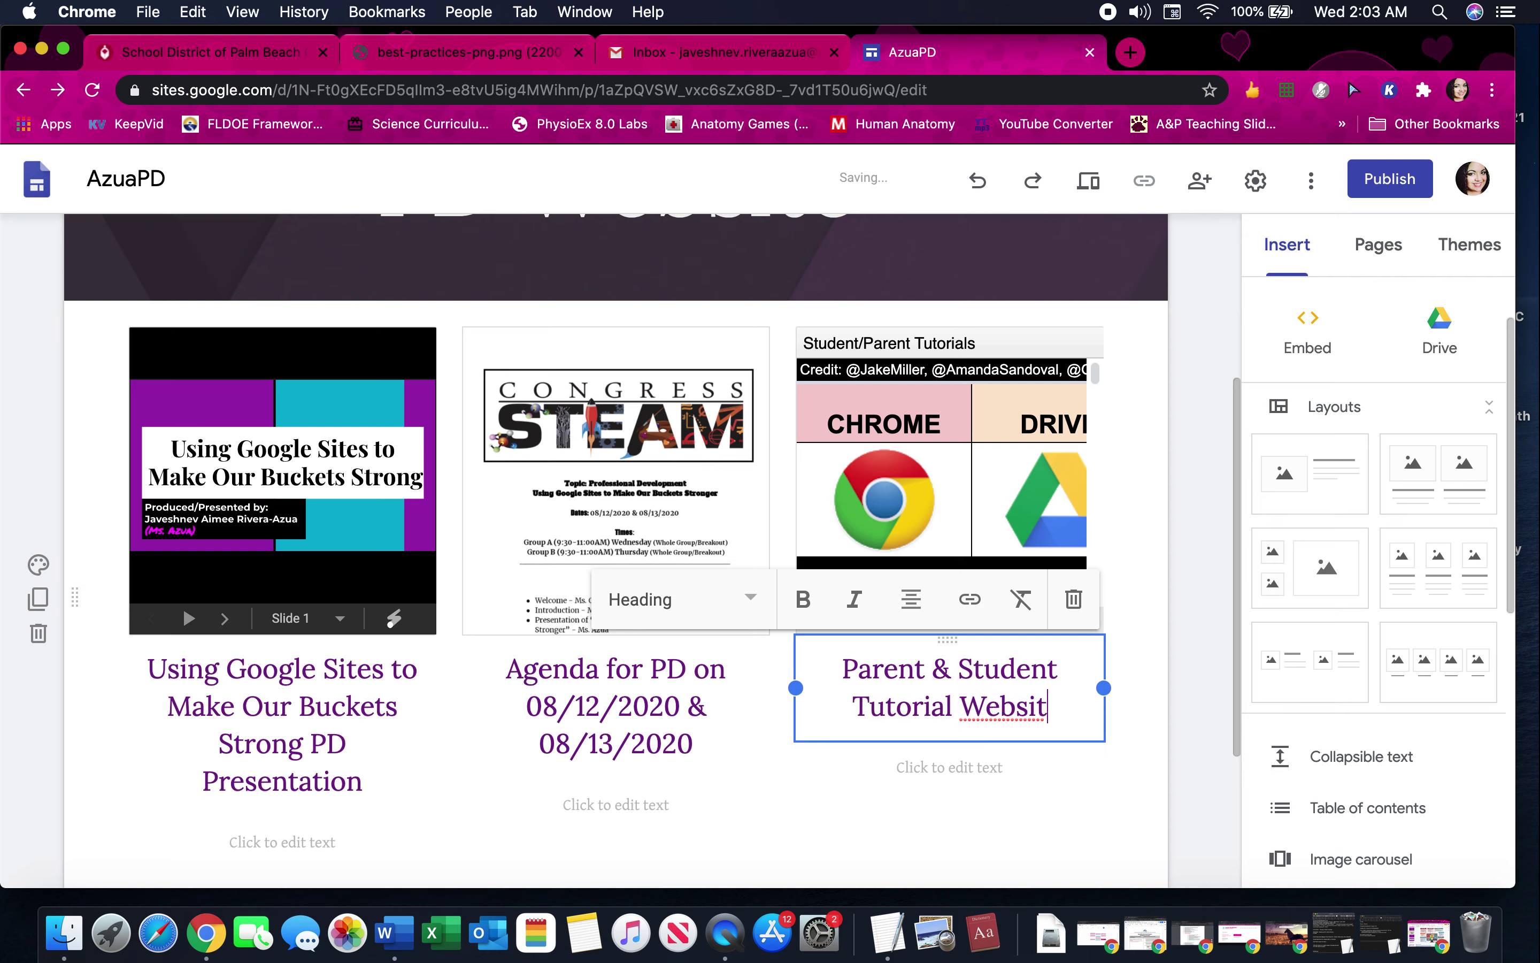
type("e by the District")
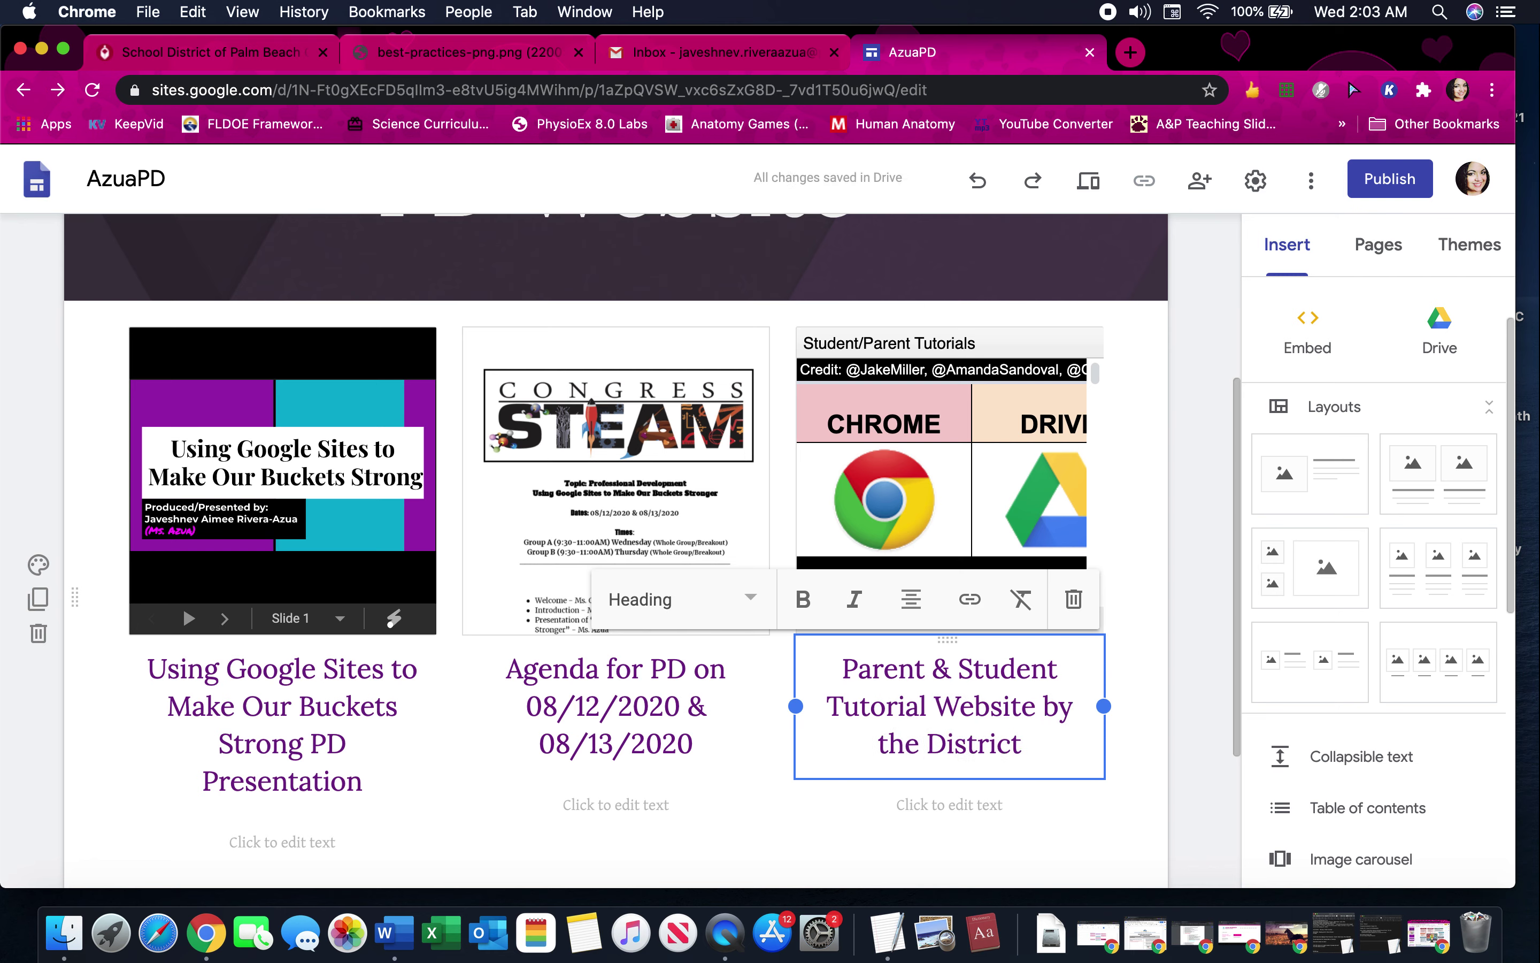
- Enter "Created by School District of Palm Beach County" as the body text under the third column's heading
left_click(930, 802)
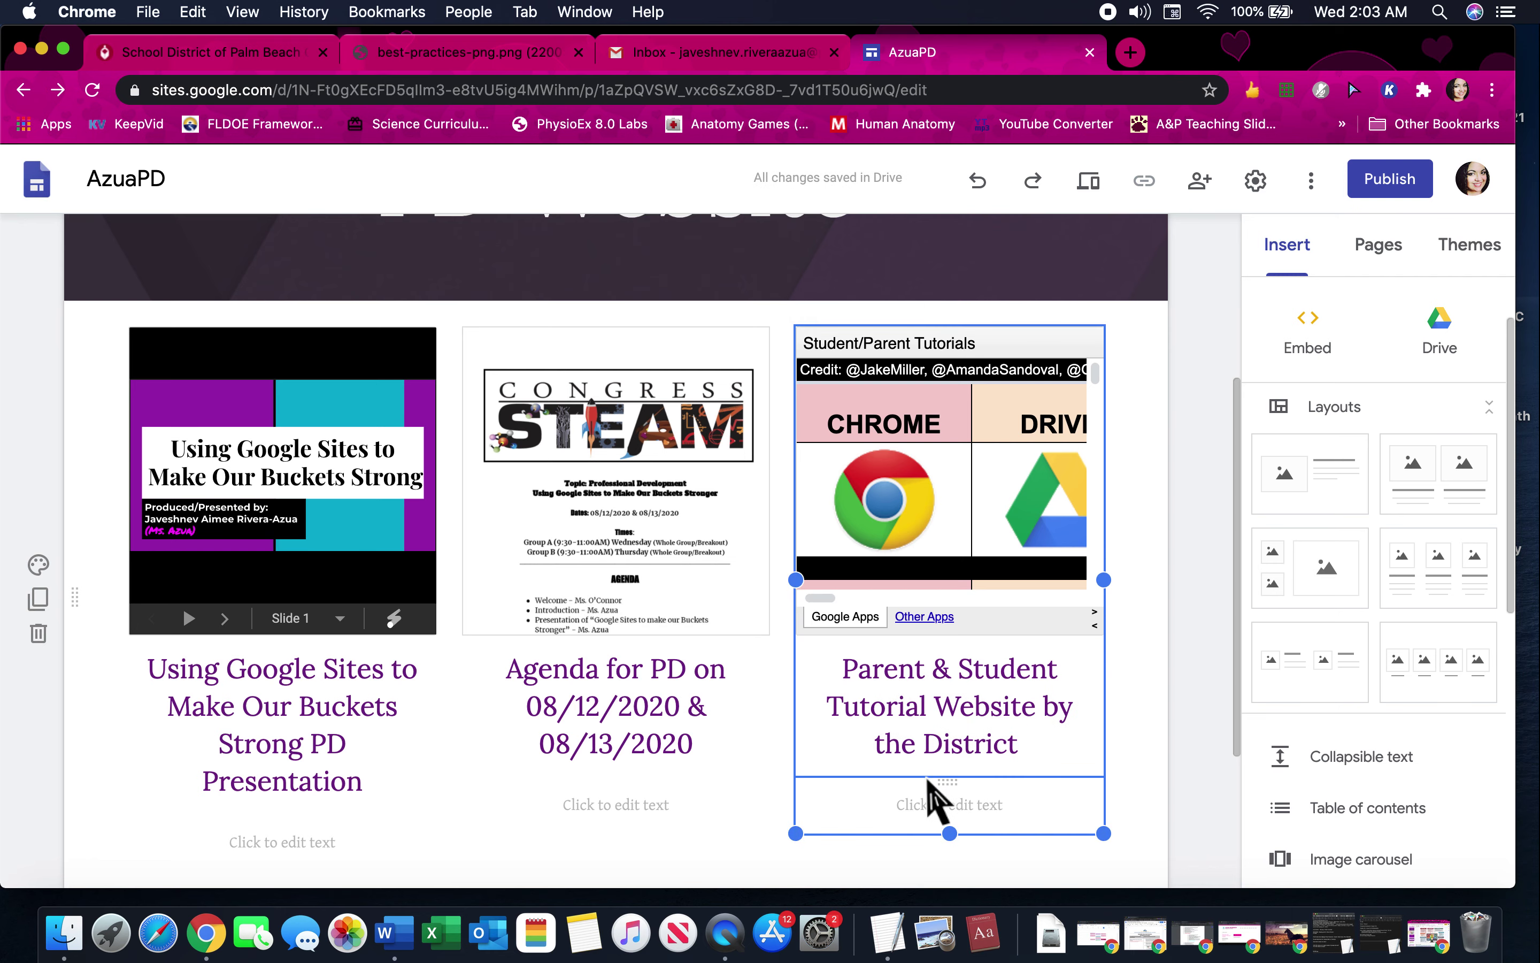
left_click(932, 804)
type("c")
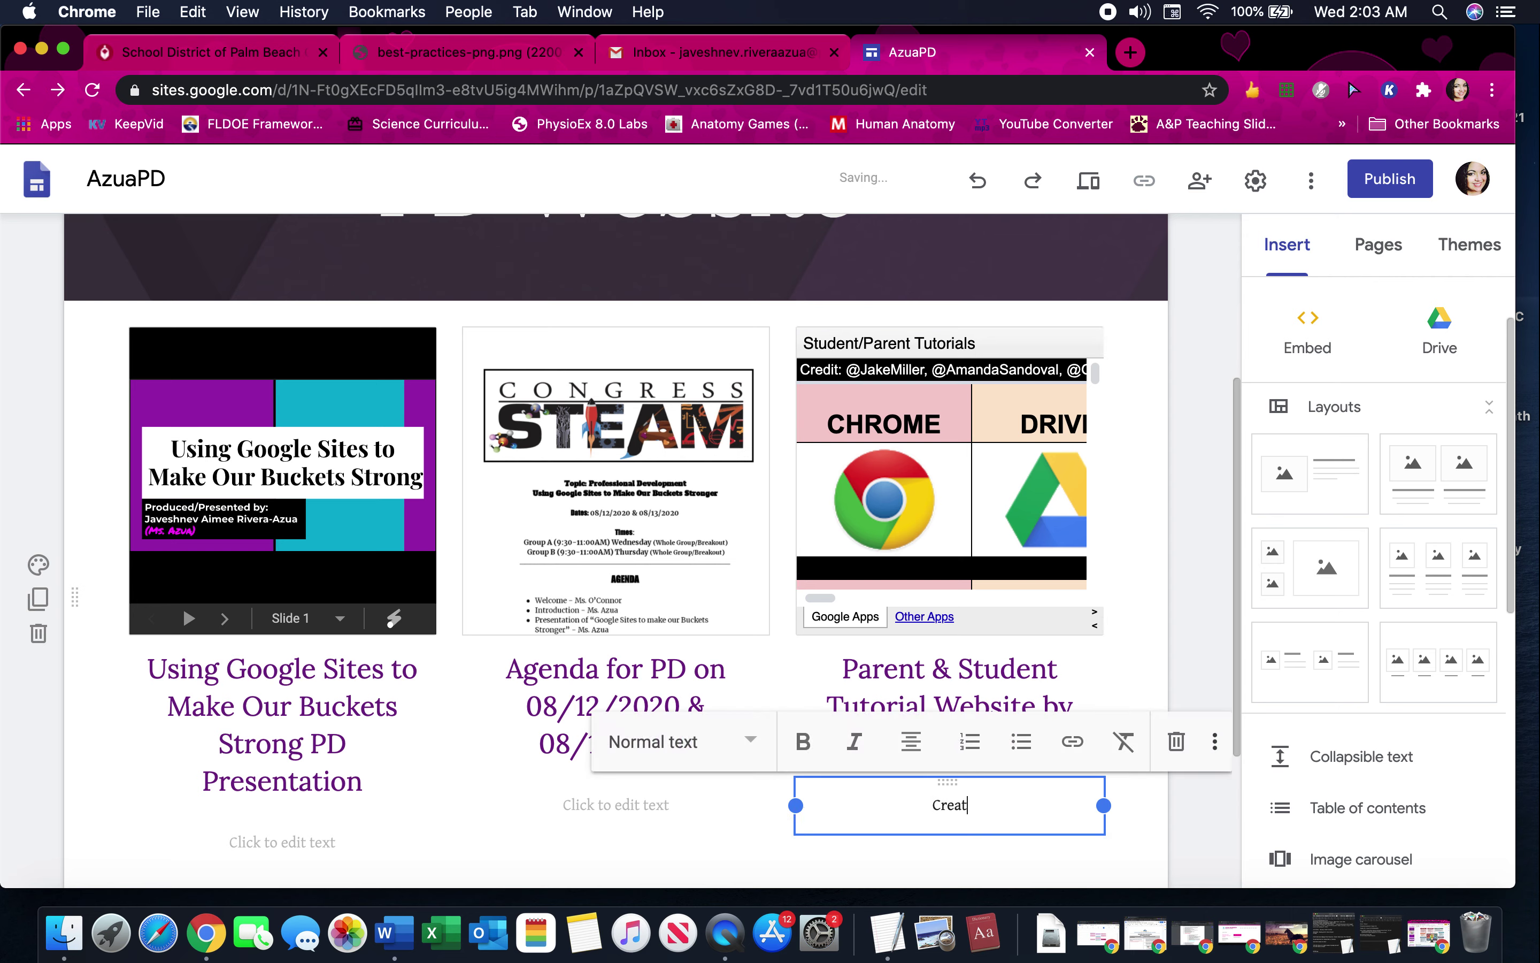
type("reated by D")
key("BackSpace")
type("P")
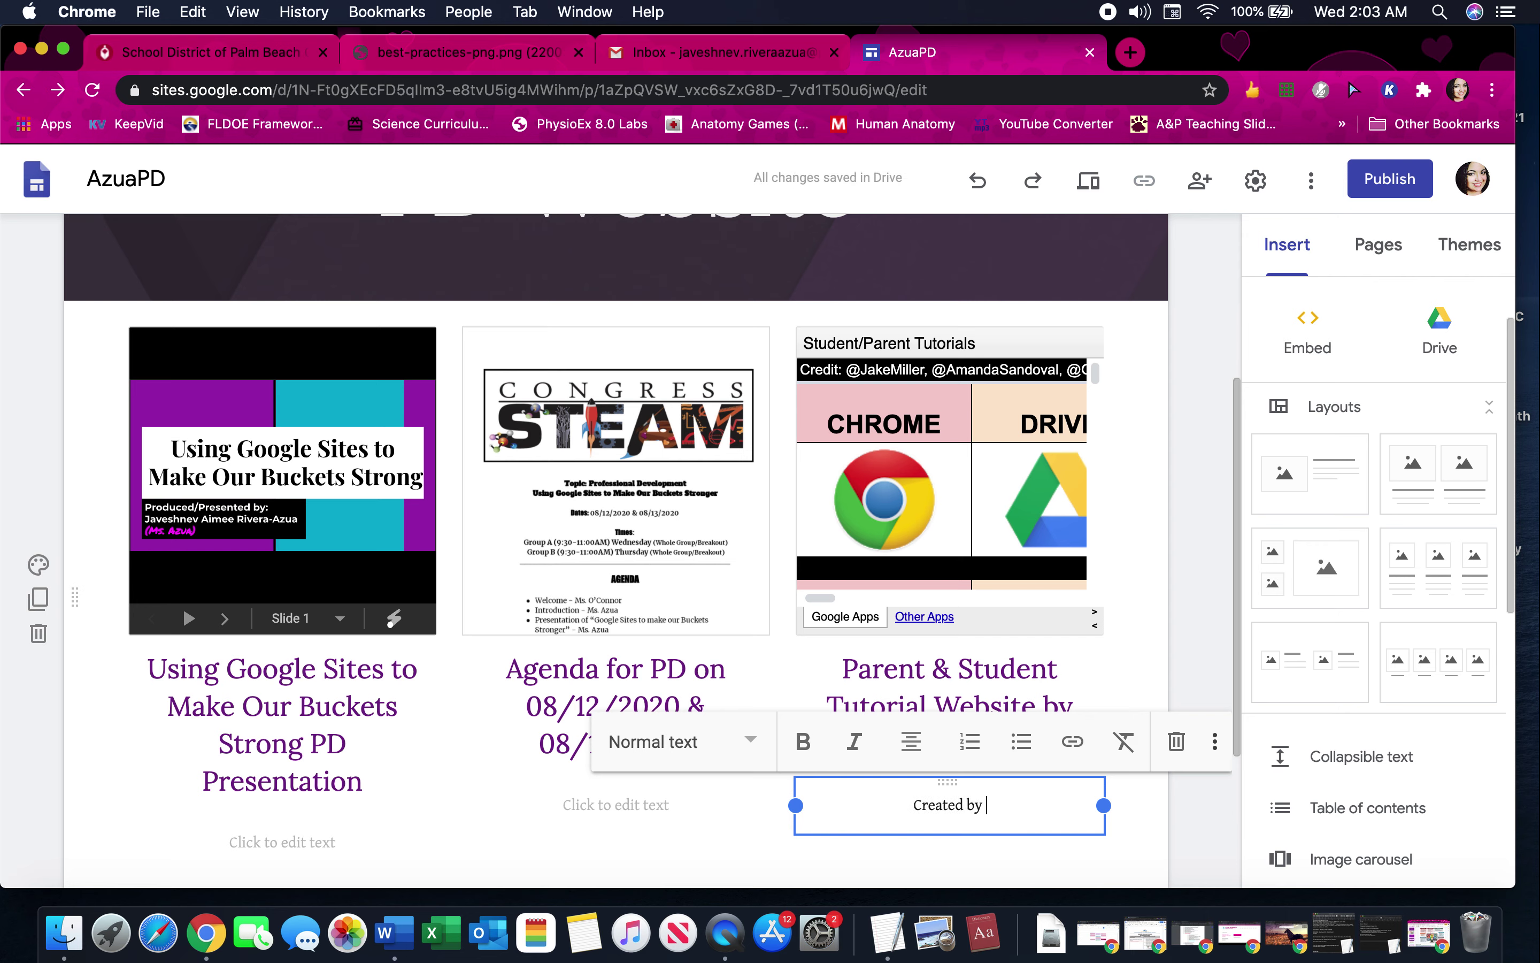
type("School Dis")
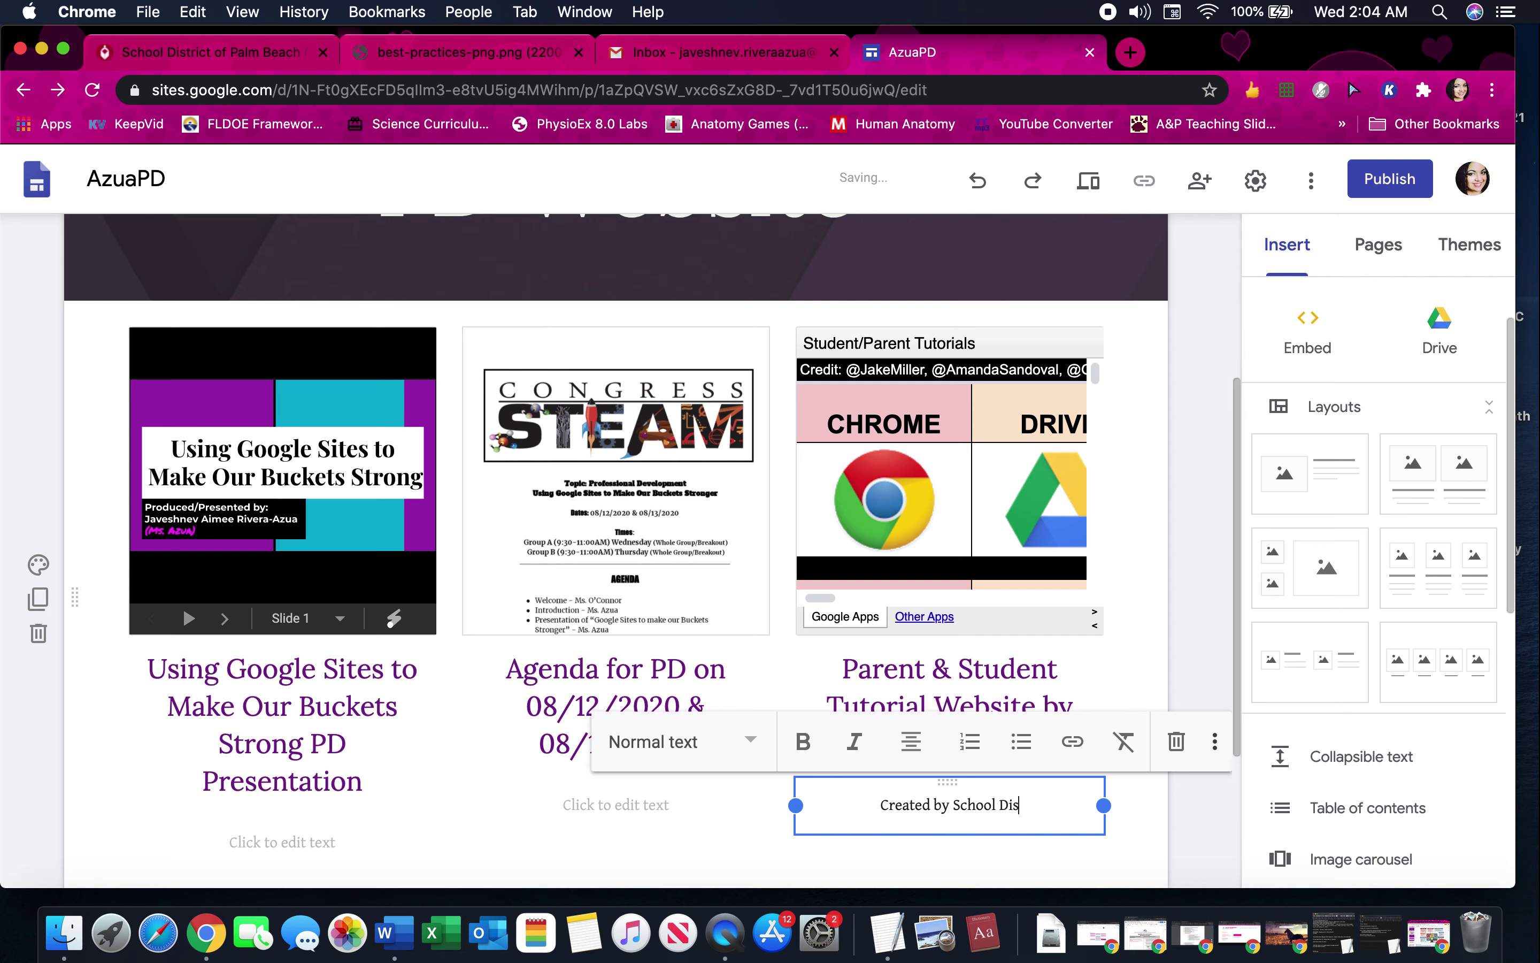
type("trict of Palm Beach County")
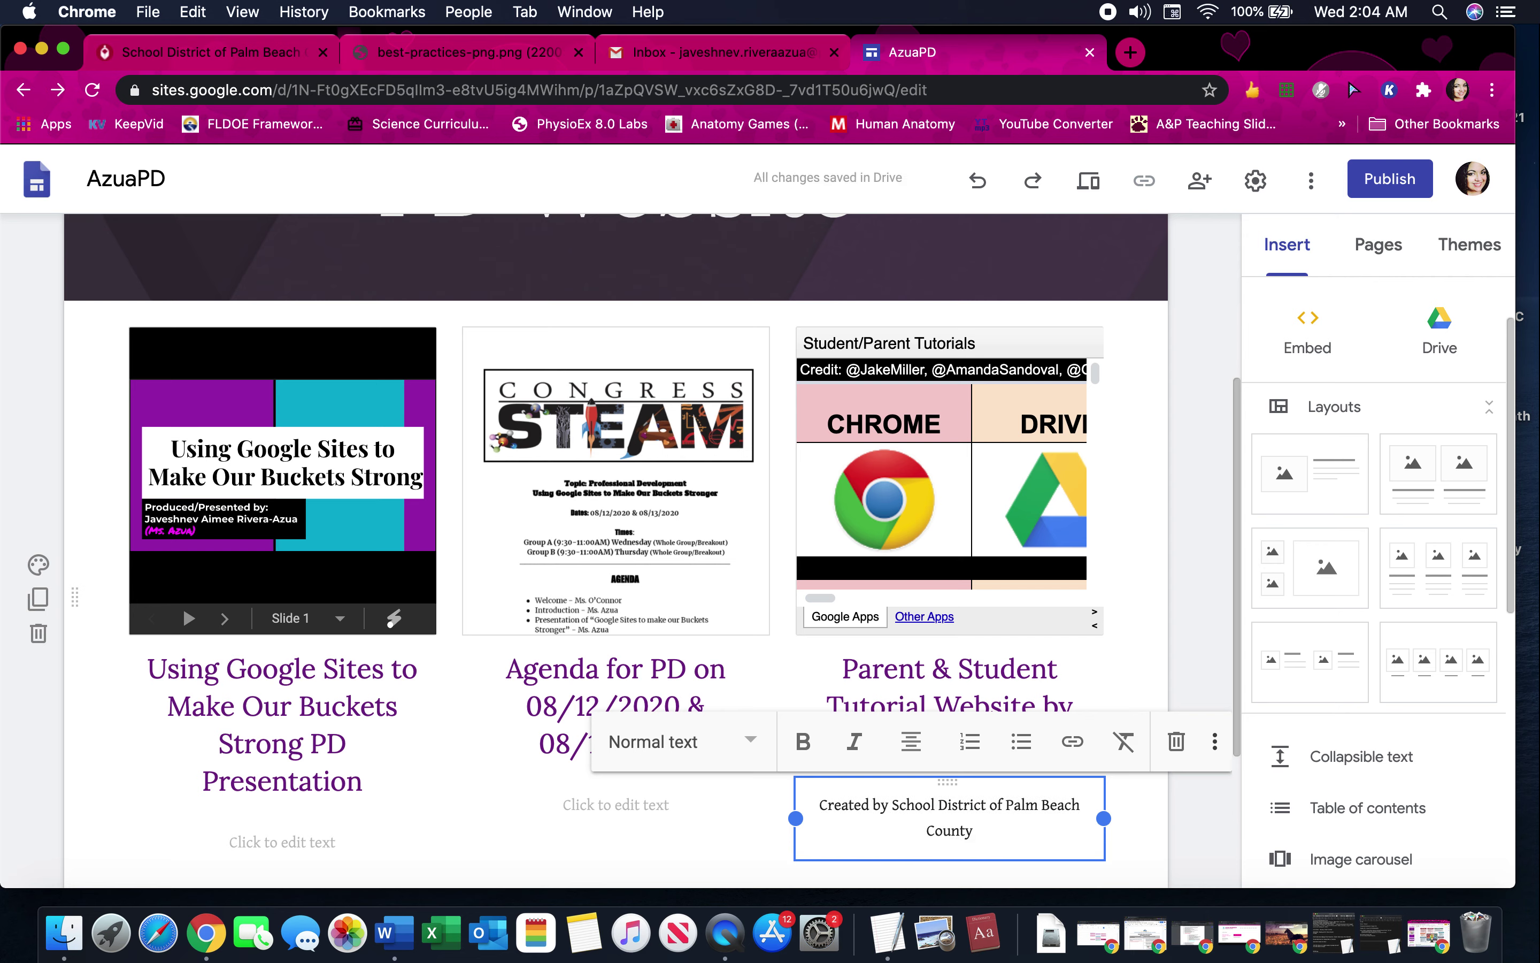
- Enter "Created by" followed by the teacher's title, first initial and surname as the body text under the agenda heading
left_click(700, 825)
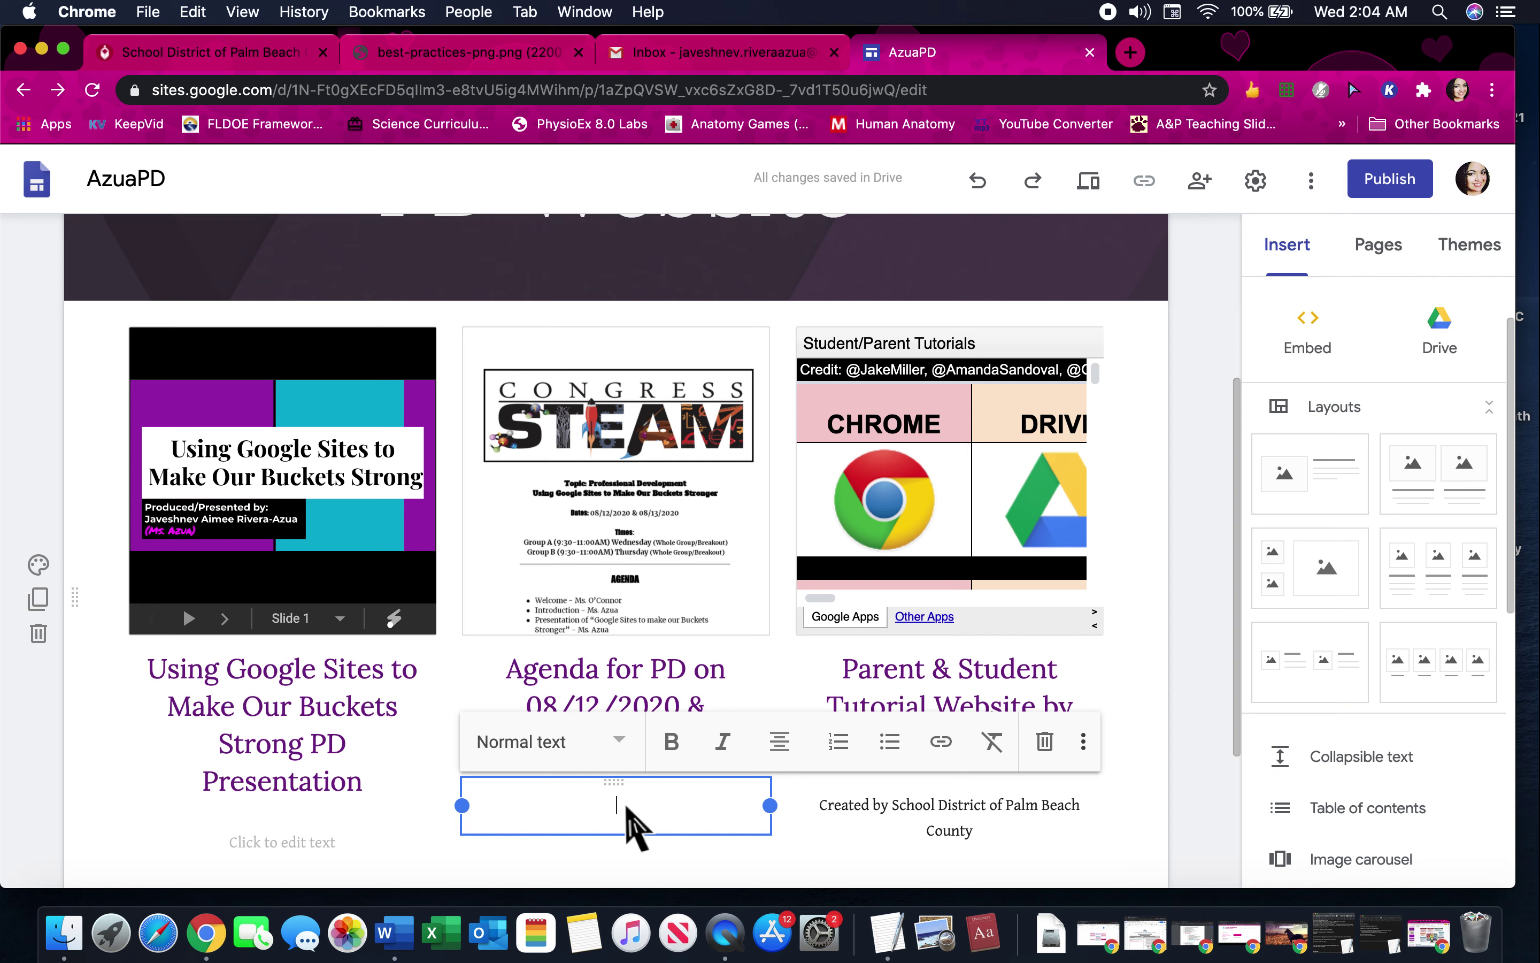
type("Created by Ms. Azua")
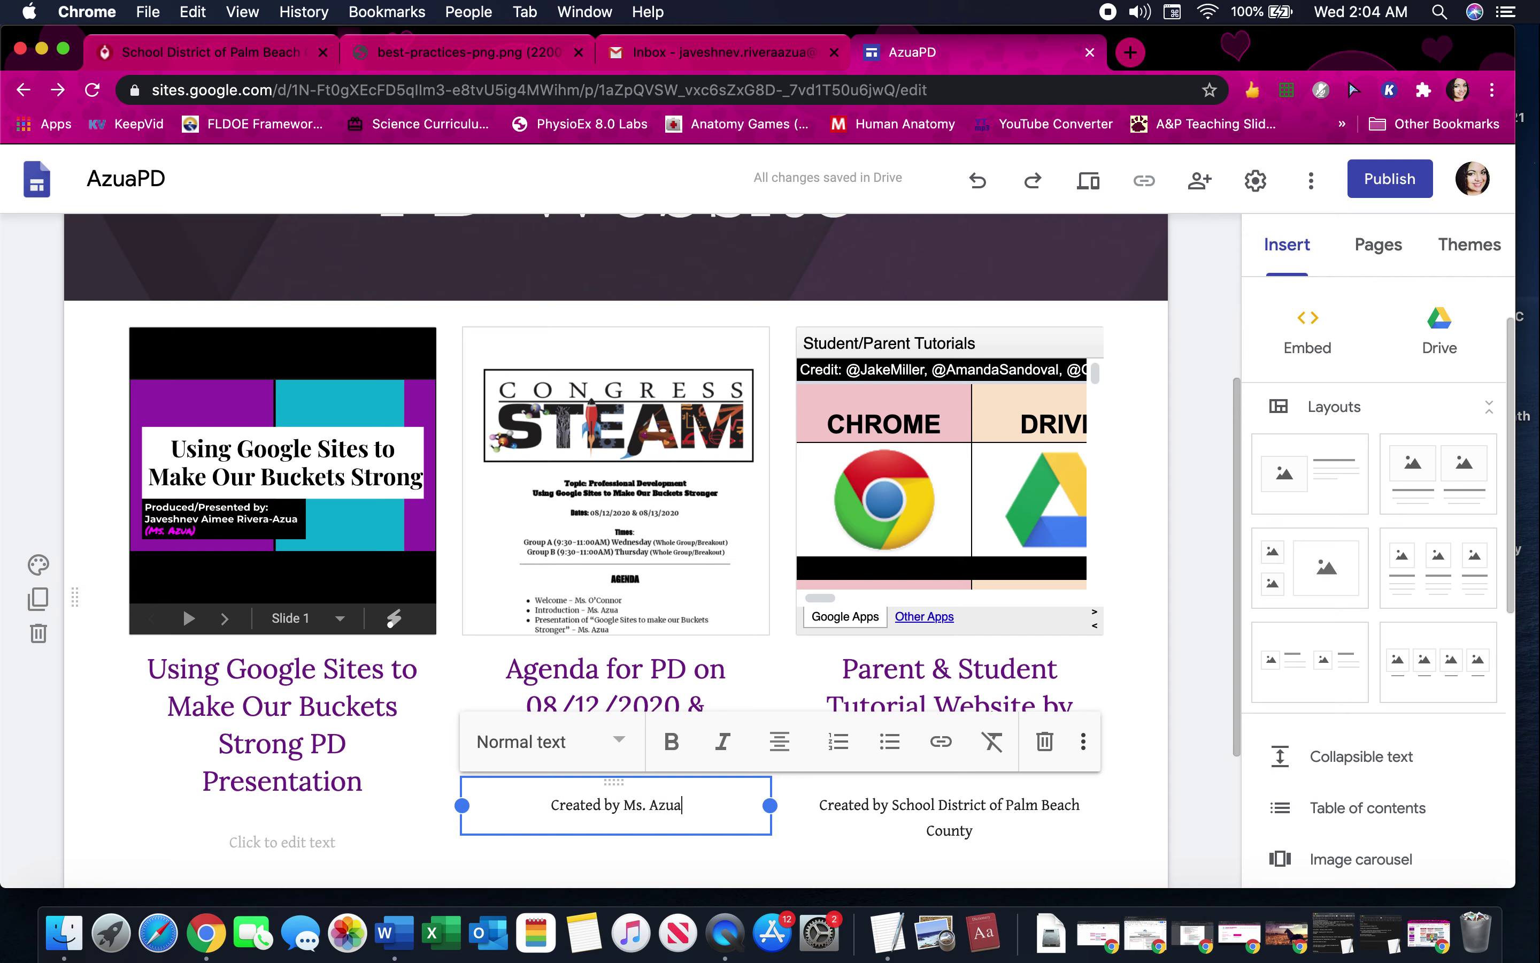
type("s")
key("BackSpace")
key("BackSpace")
type("J. A")
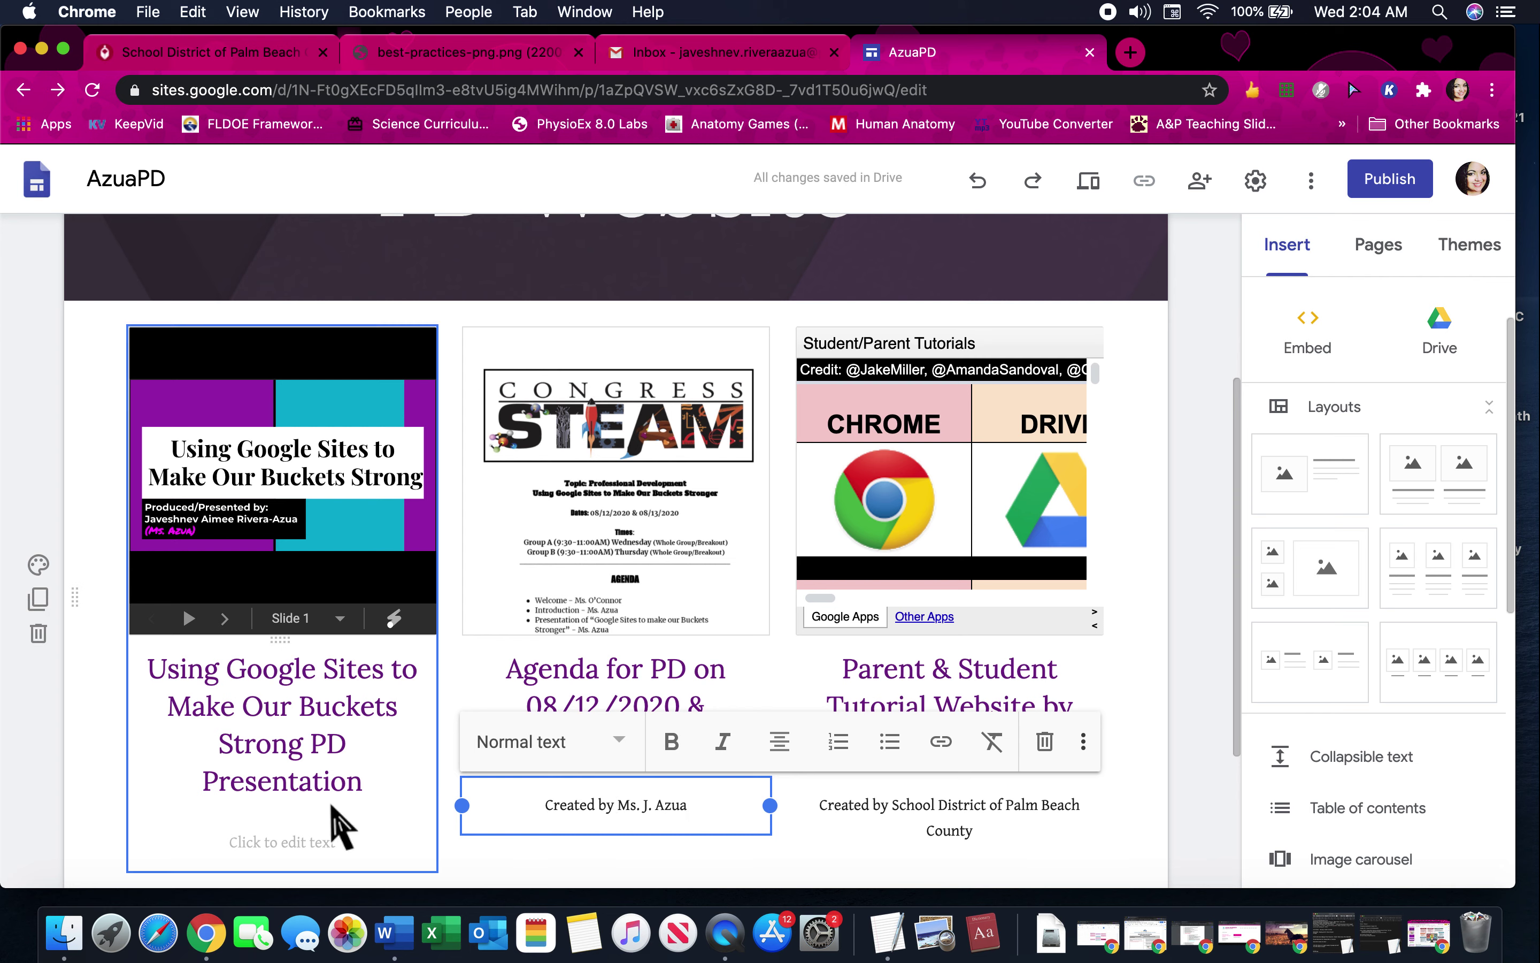
- Enter "Created by" followed by the teacher's first initial and surname as the body text under the presentation heading
left_click(337, 842)
type("Created by J.")
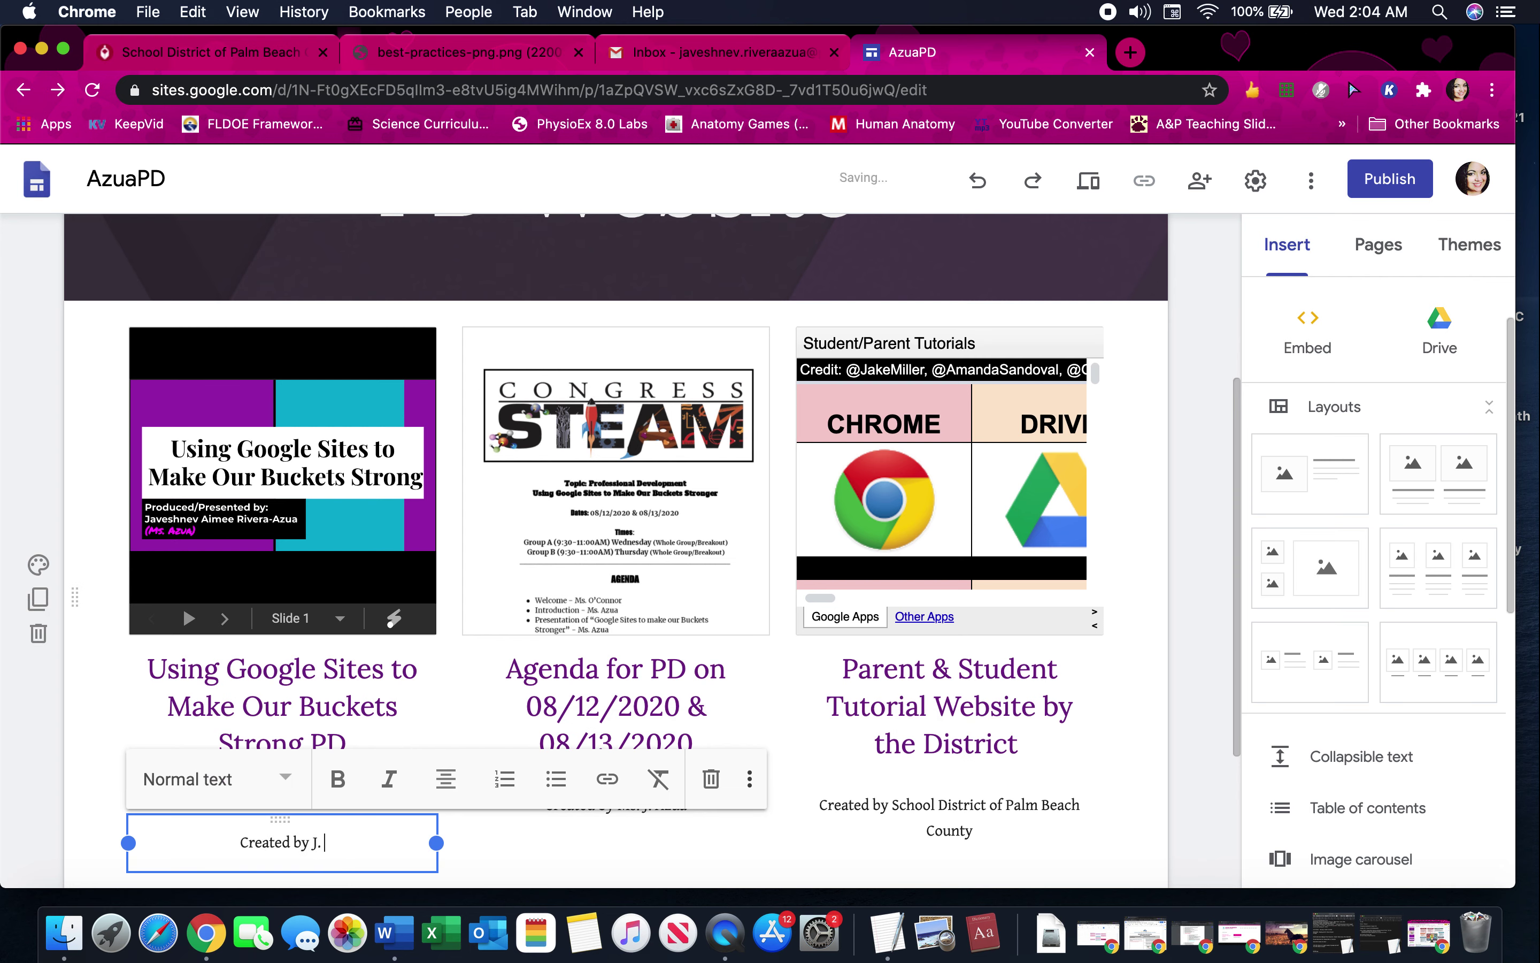
type(" Azua")
key("Return")
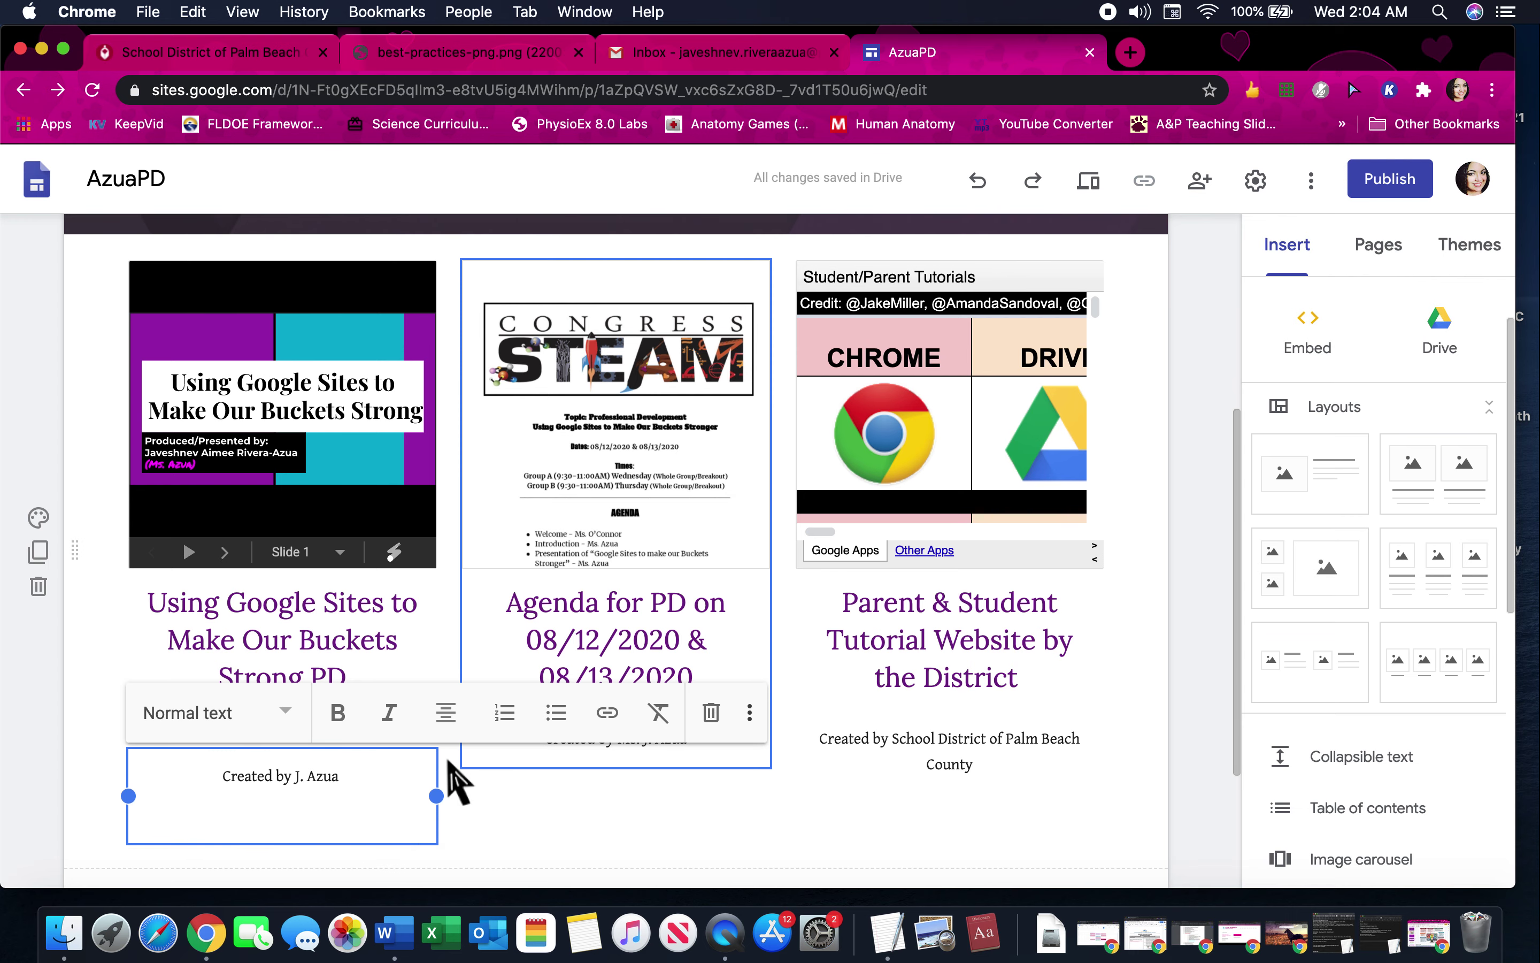
key("BackSpace")
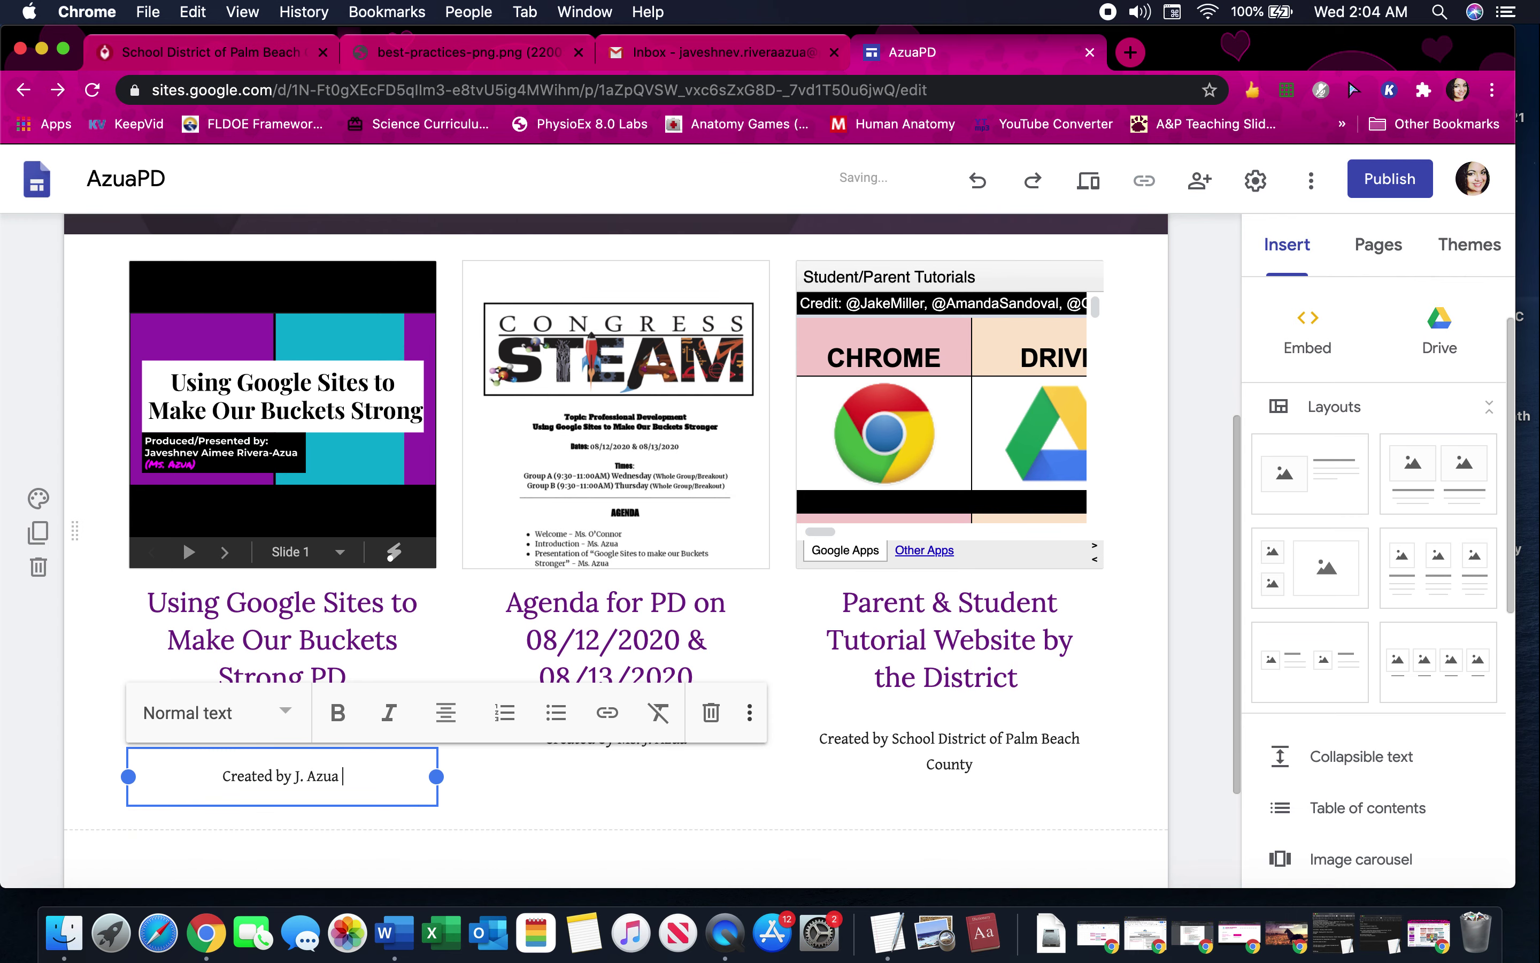
left_click(601, 825)
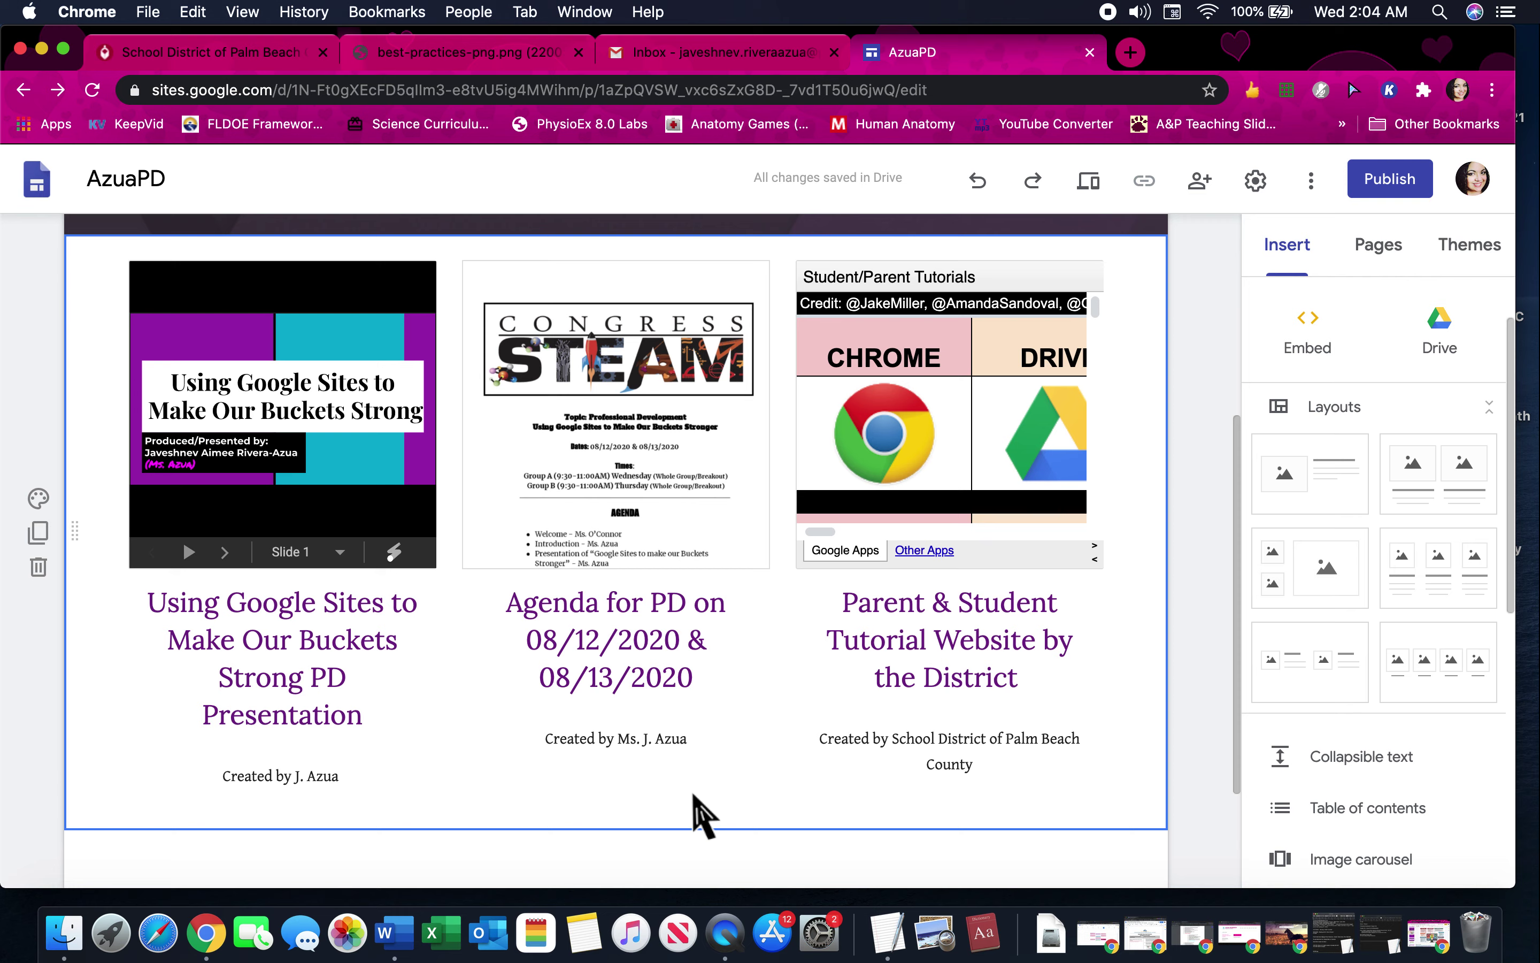
scroll(703, 815, "down", 1)
scroll(703, 818, "up", 10)
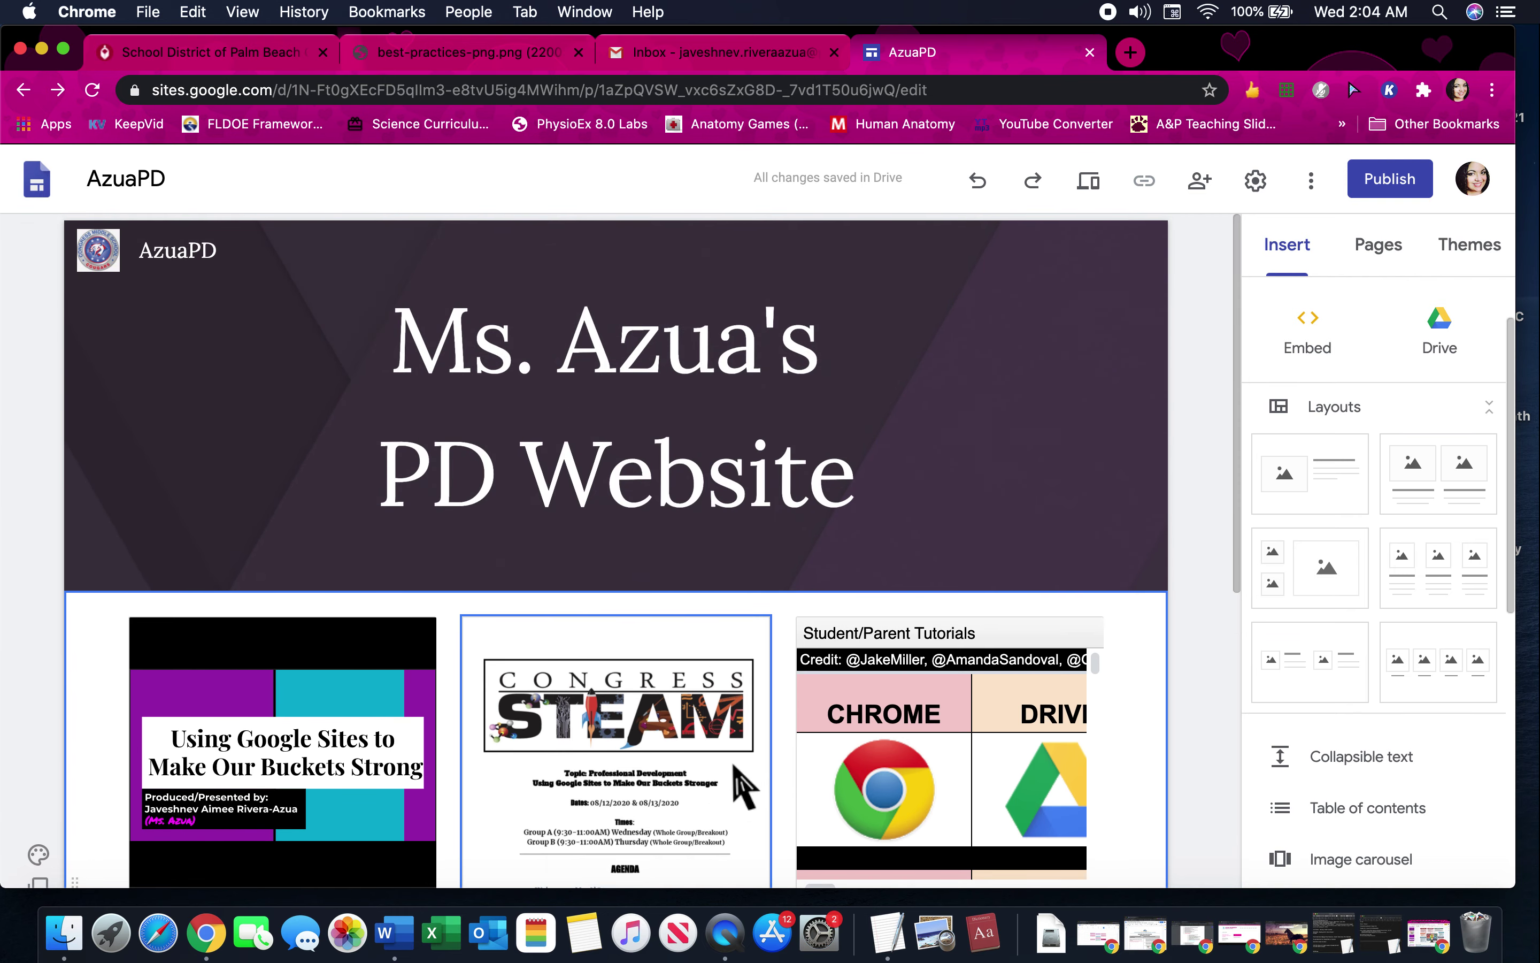
scroll(726, 796, "down", 12)
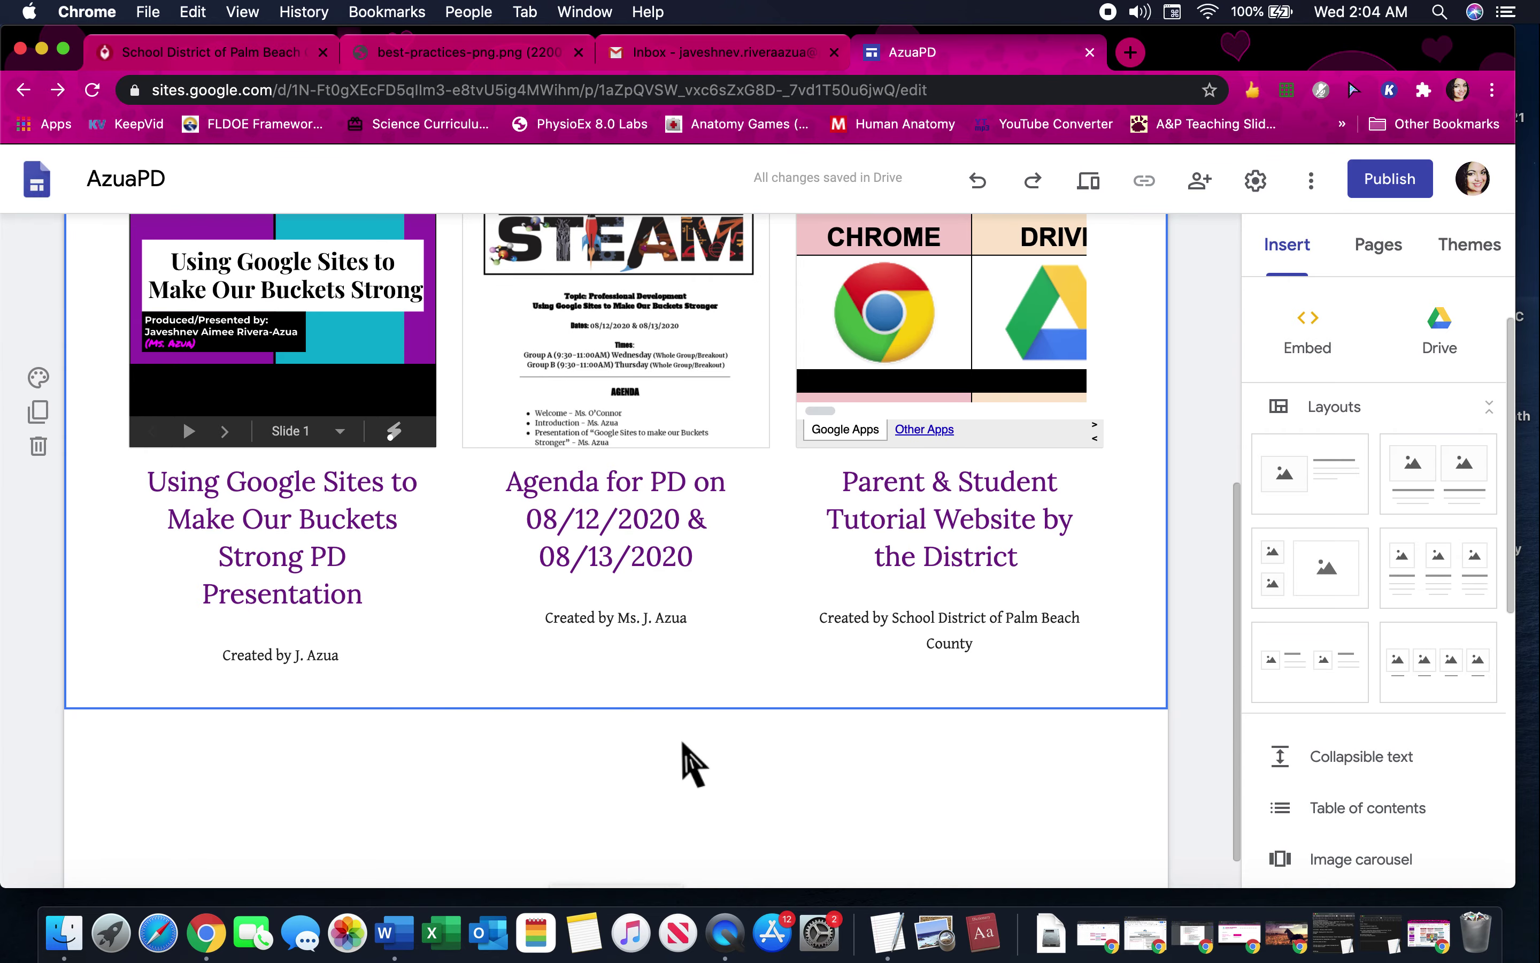
- Insert a layout with two stacked small placeholders beside one large placeholder below the three captioned columns
scroll(639, 715, "up", 6)
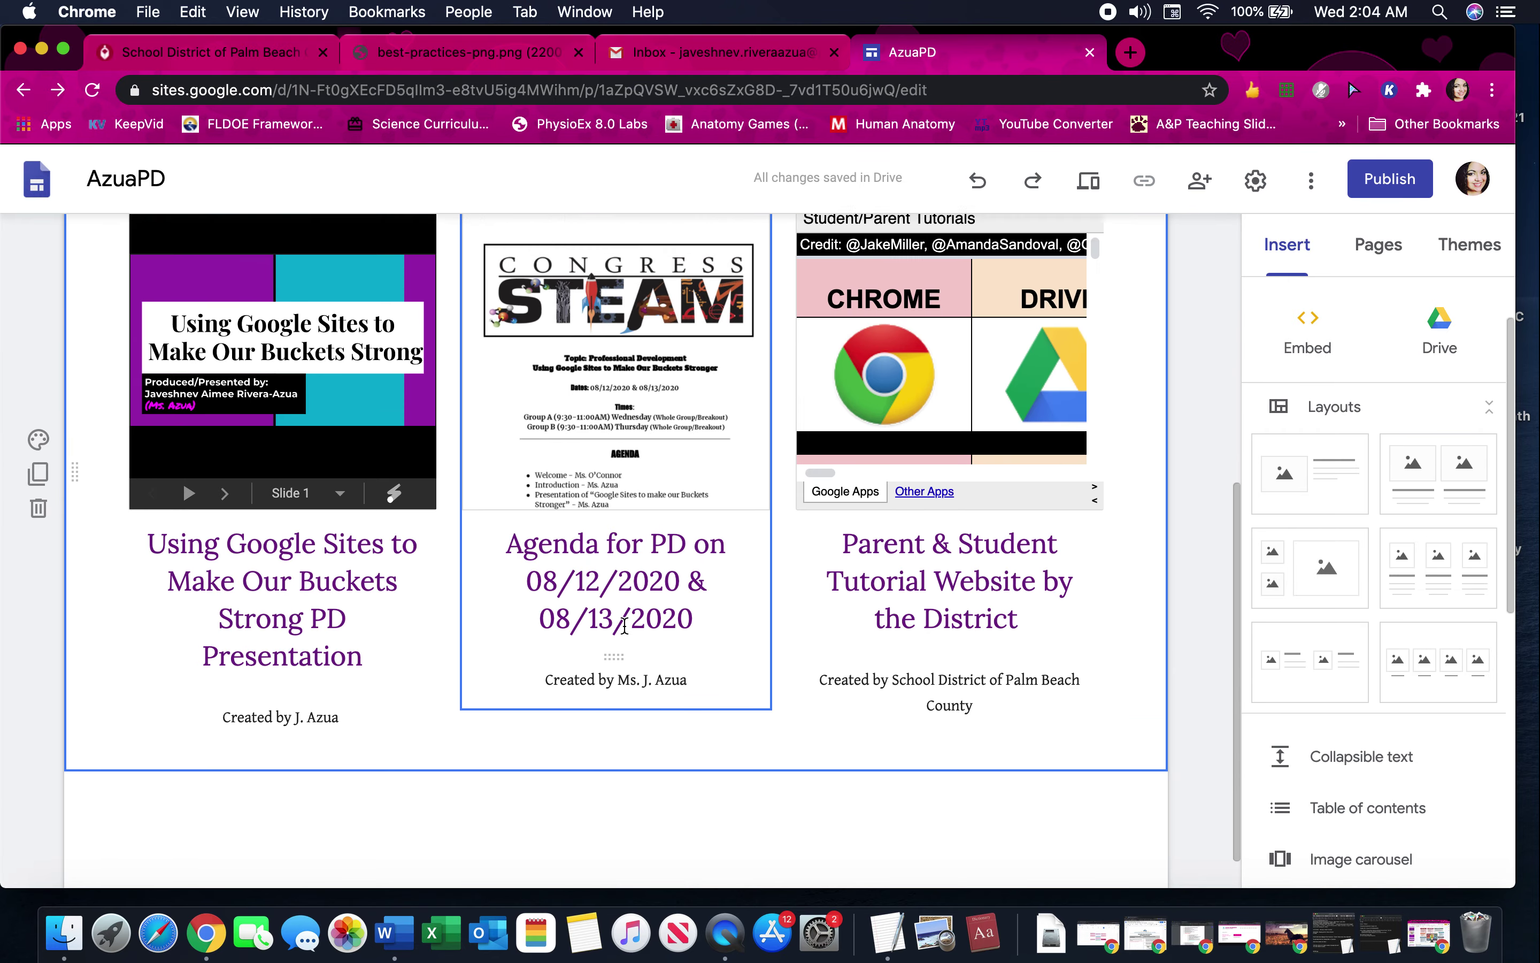
scroll(629, 642, "up", 5)
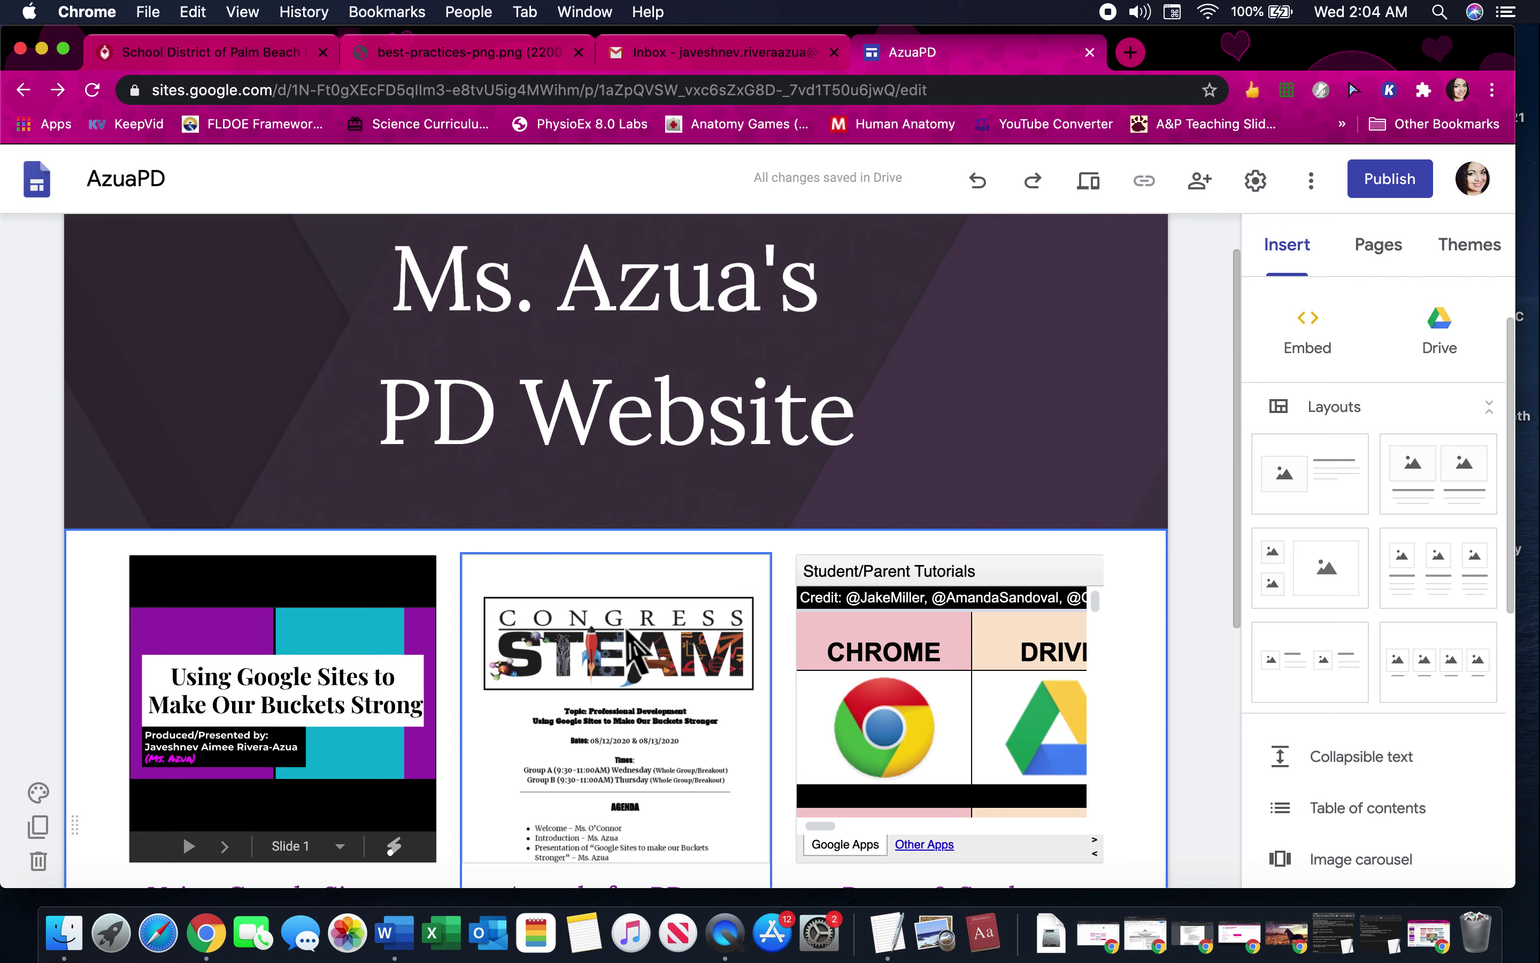
scroll(634, 650, "down", 7)
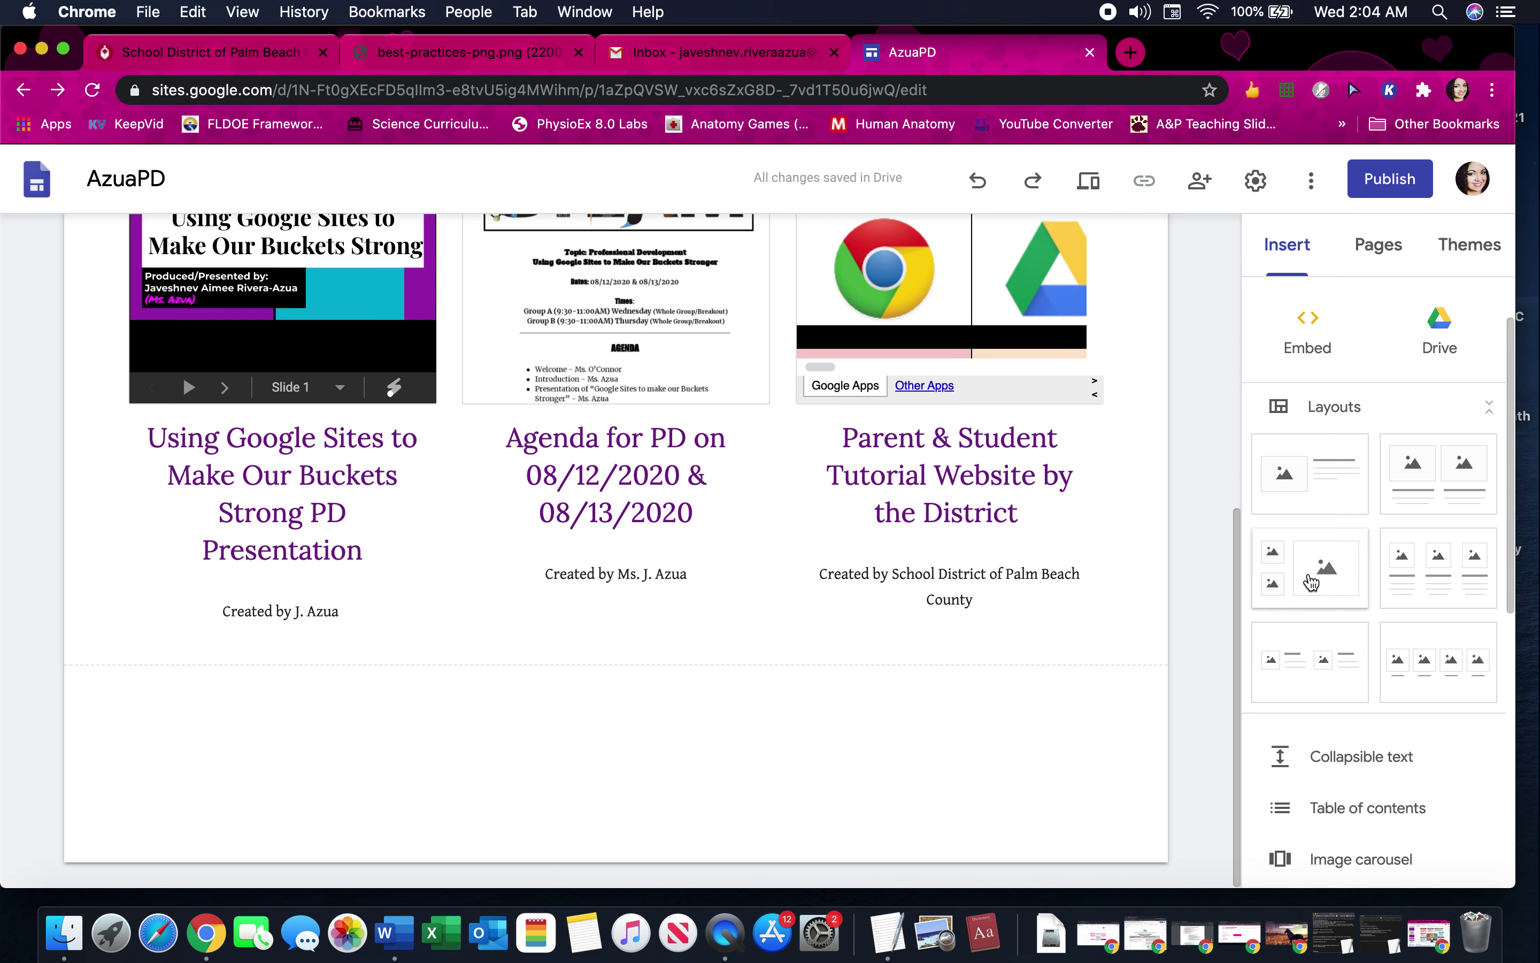
left_click(1311, 580)
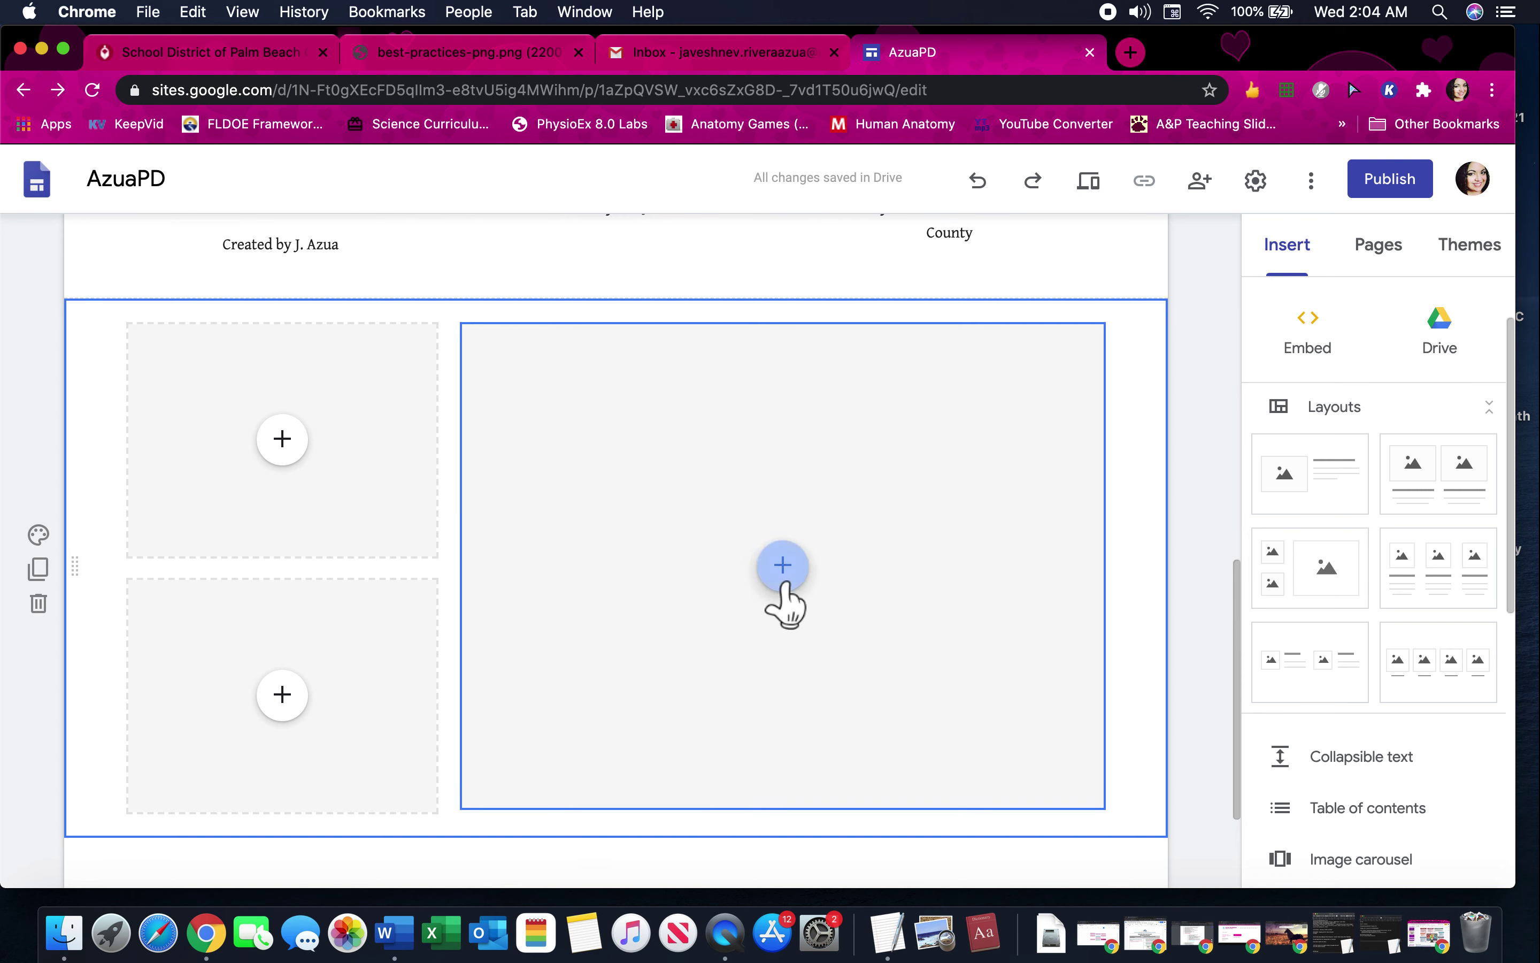
- Start selecting an image for the layout's large placeholder, look through the available image sources and choose to add it by URL
left_click(783, 573)
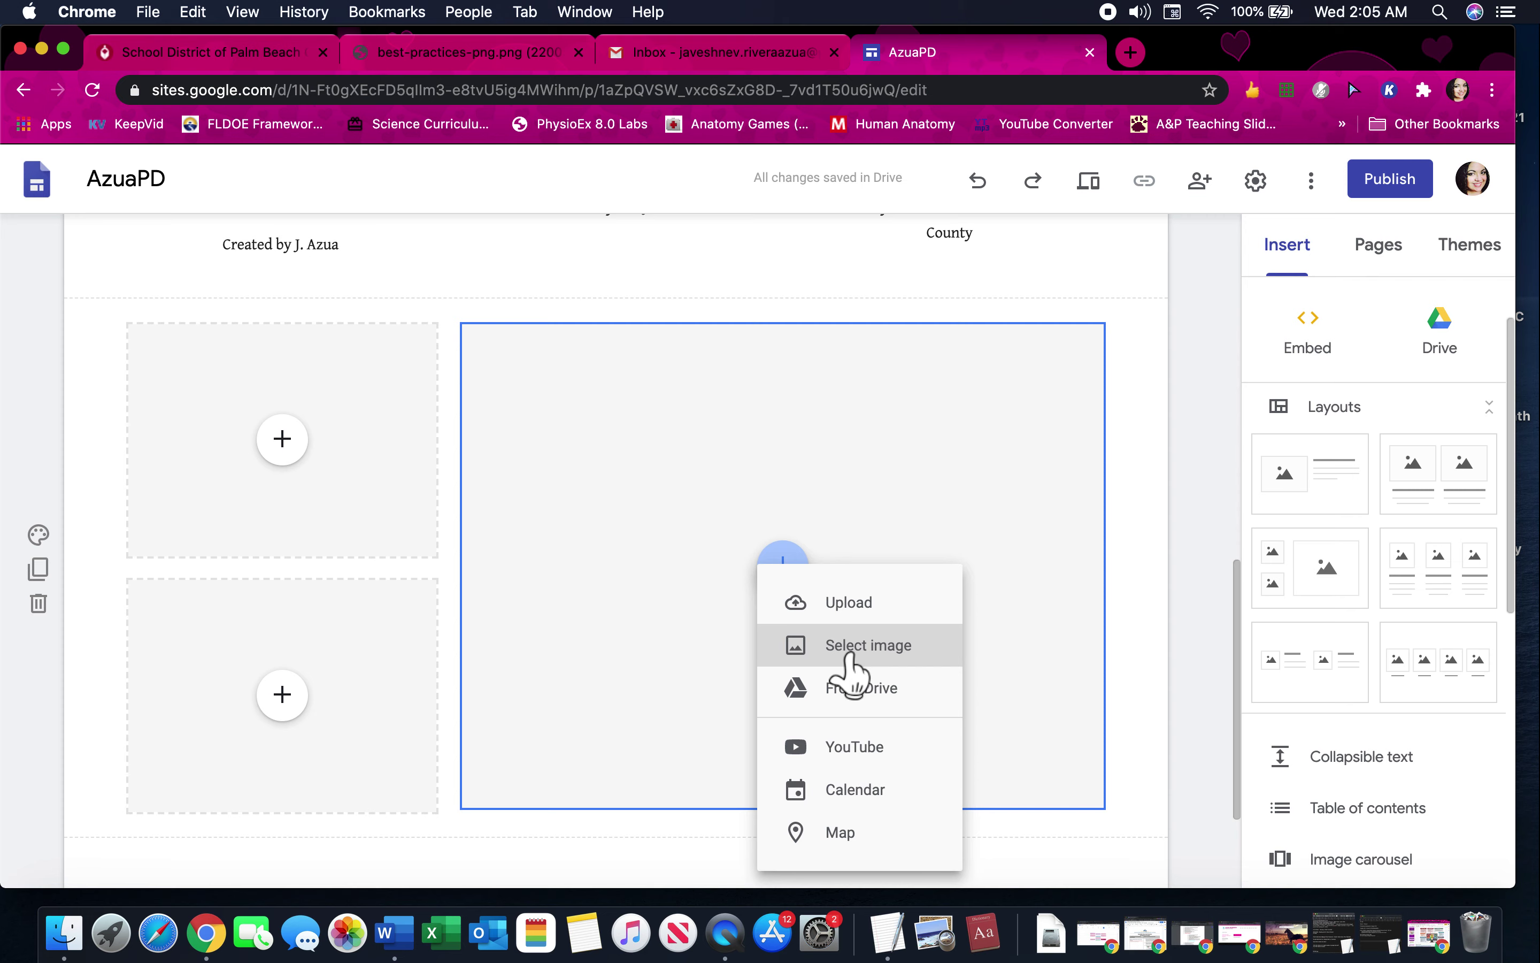
left_click(851, 655)
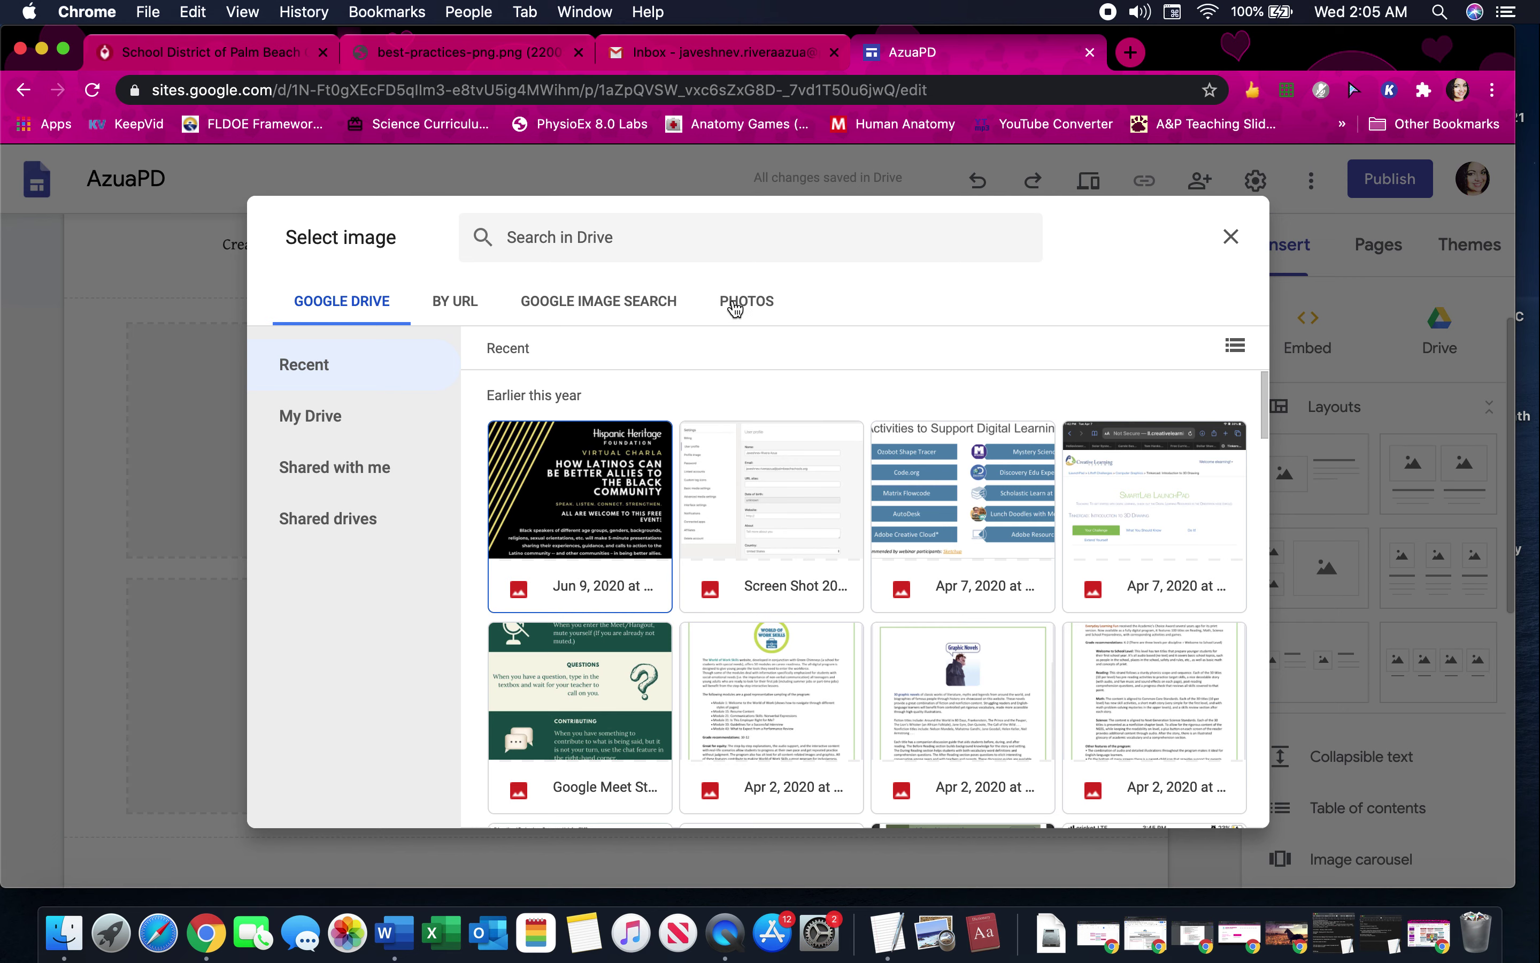
left_click(736, 308)
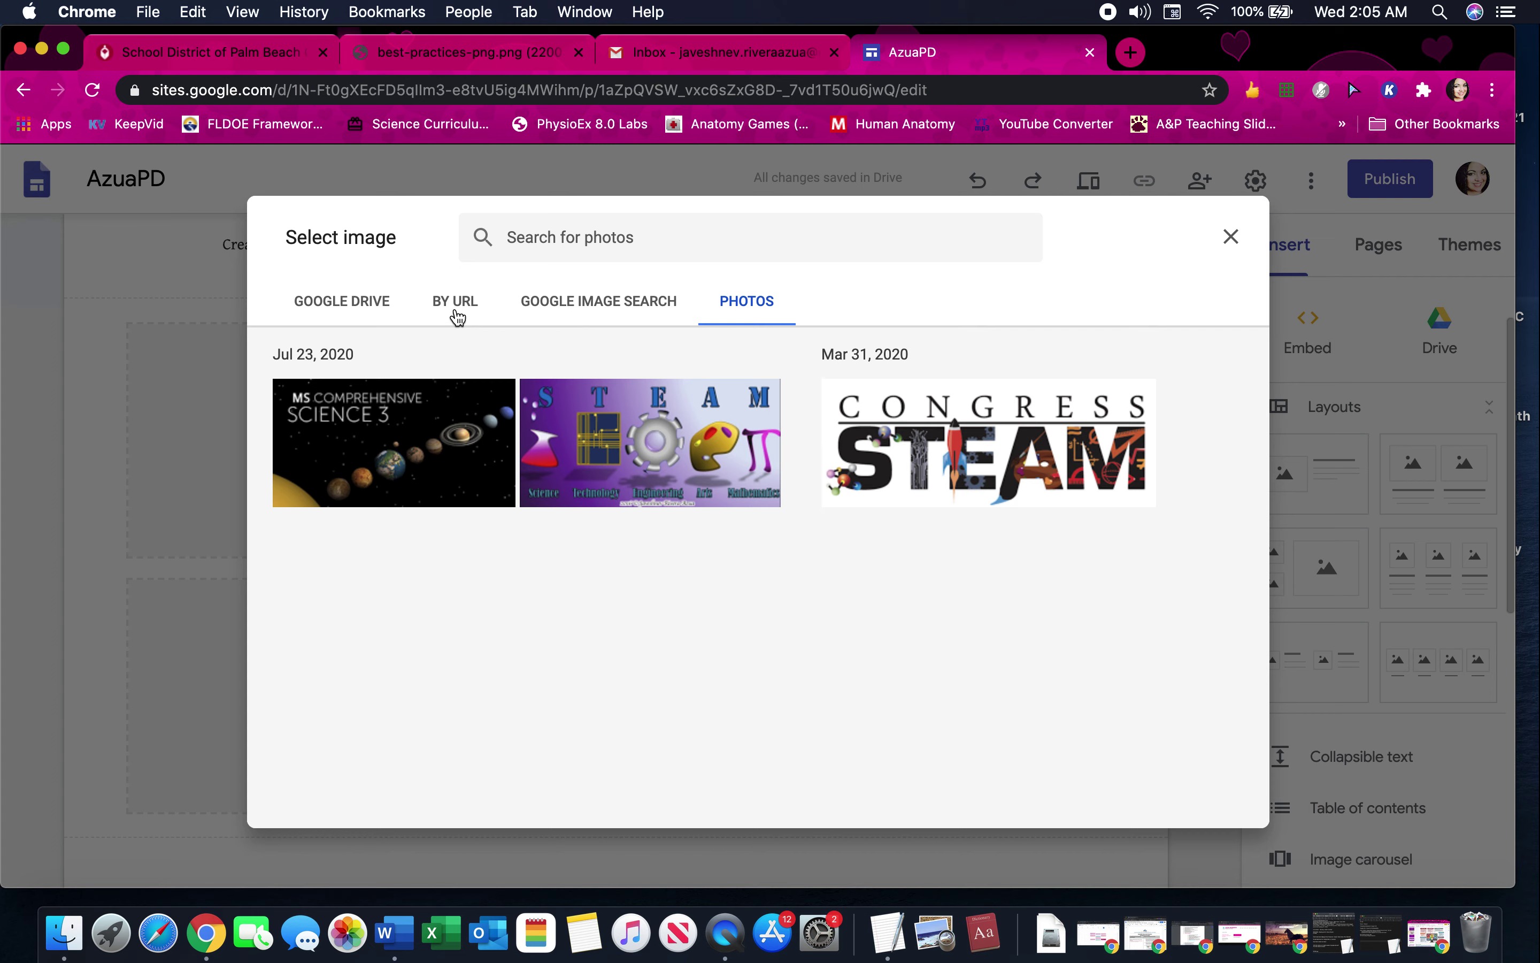
left_click(457, 316)
left_click(561, 308)
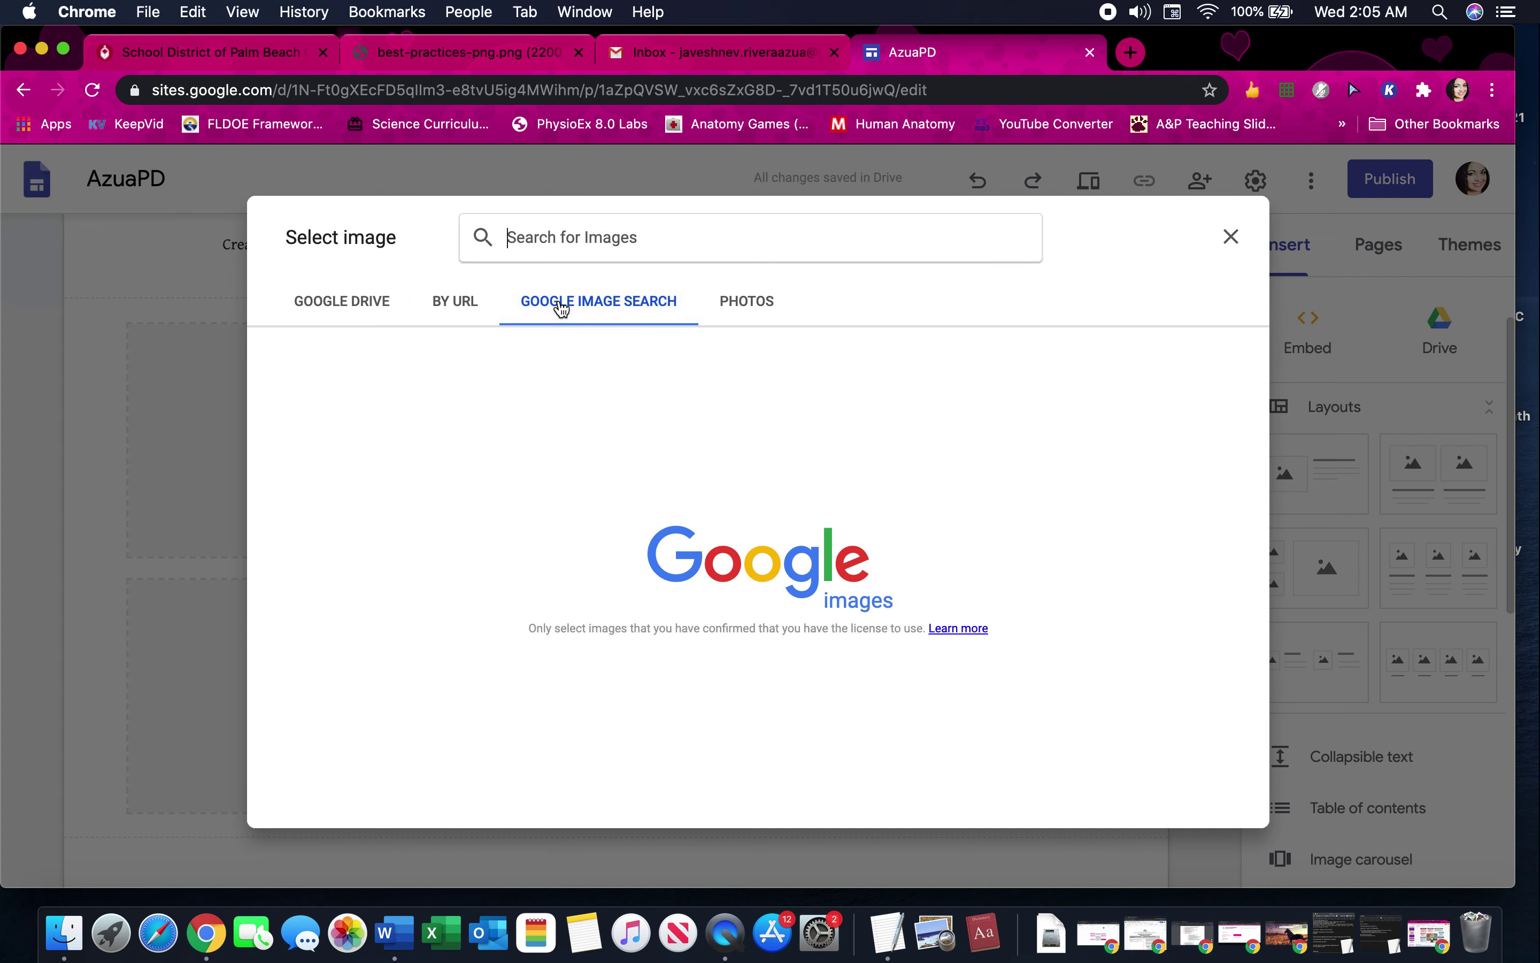
left_click(349, 321)
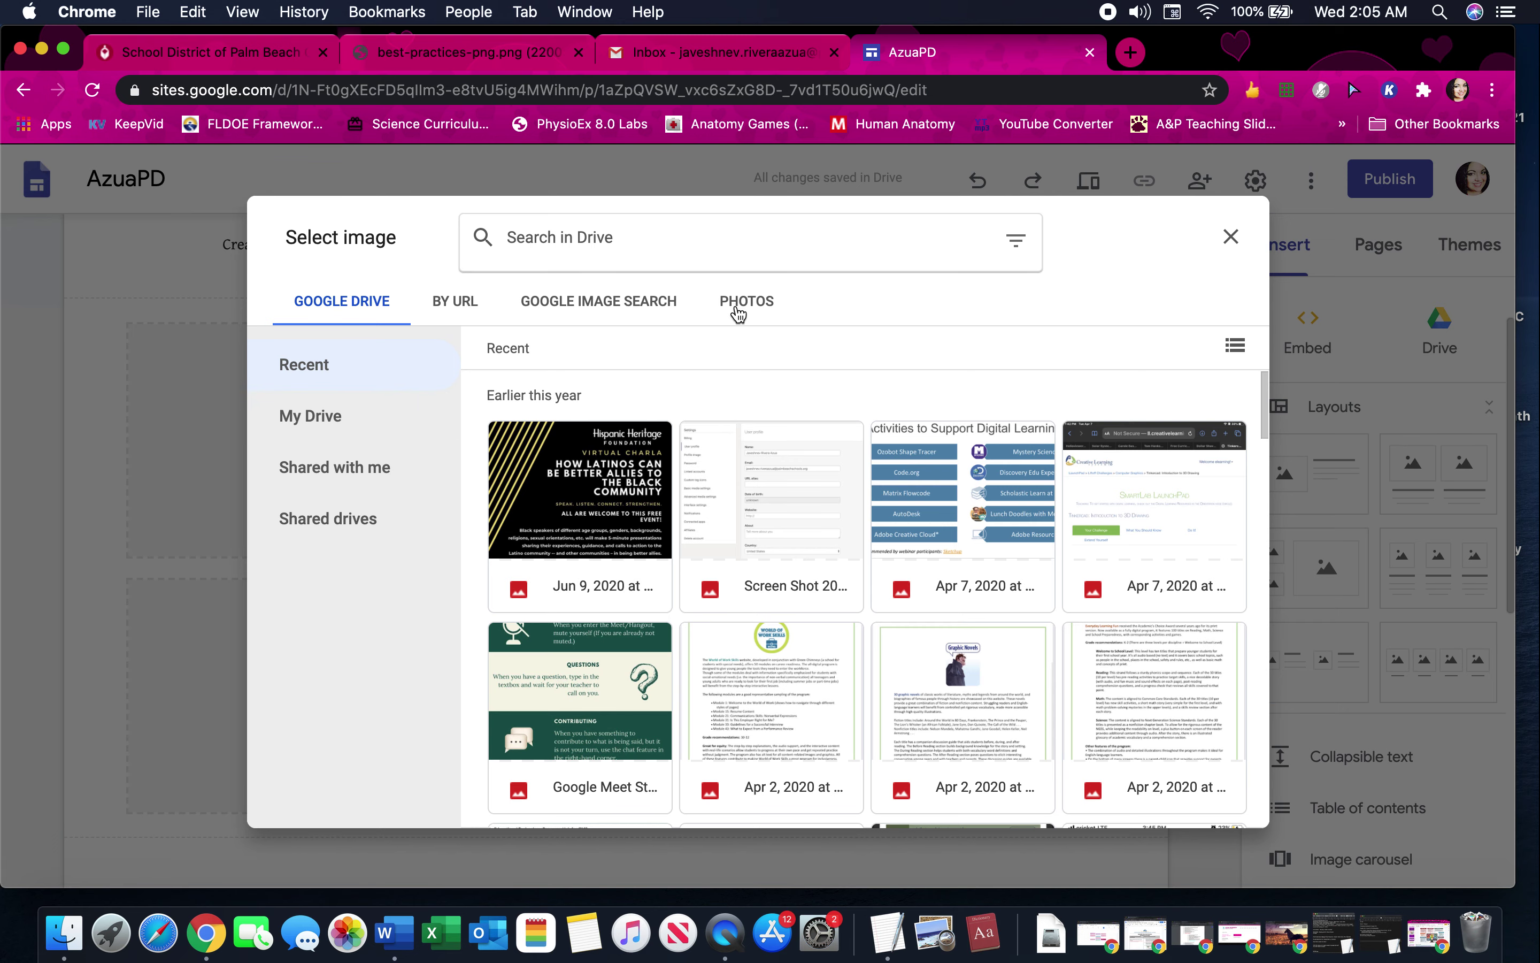
left_click(738, 314)
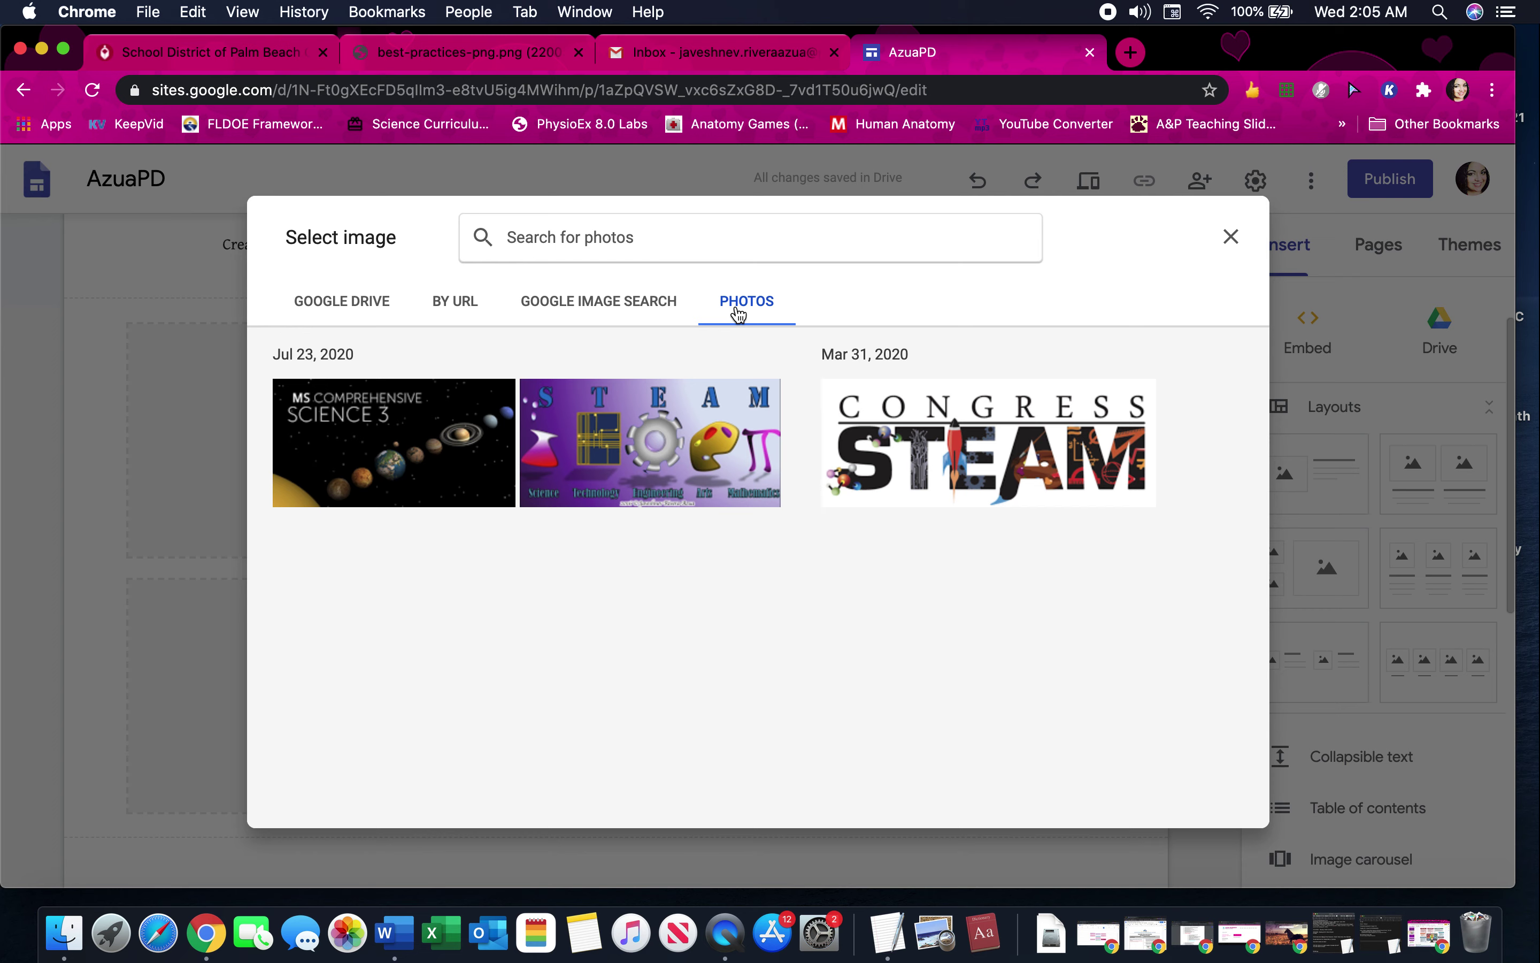
left_click(630, 318)
left_click(453, 312)
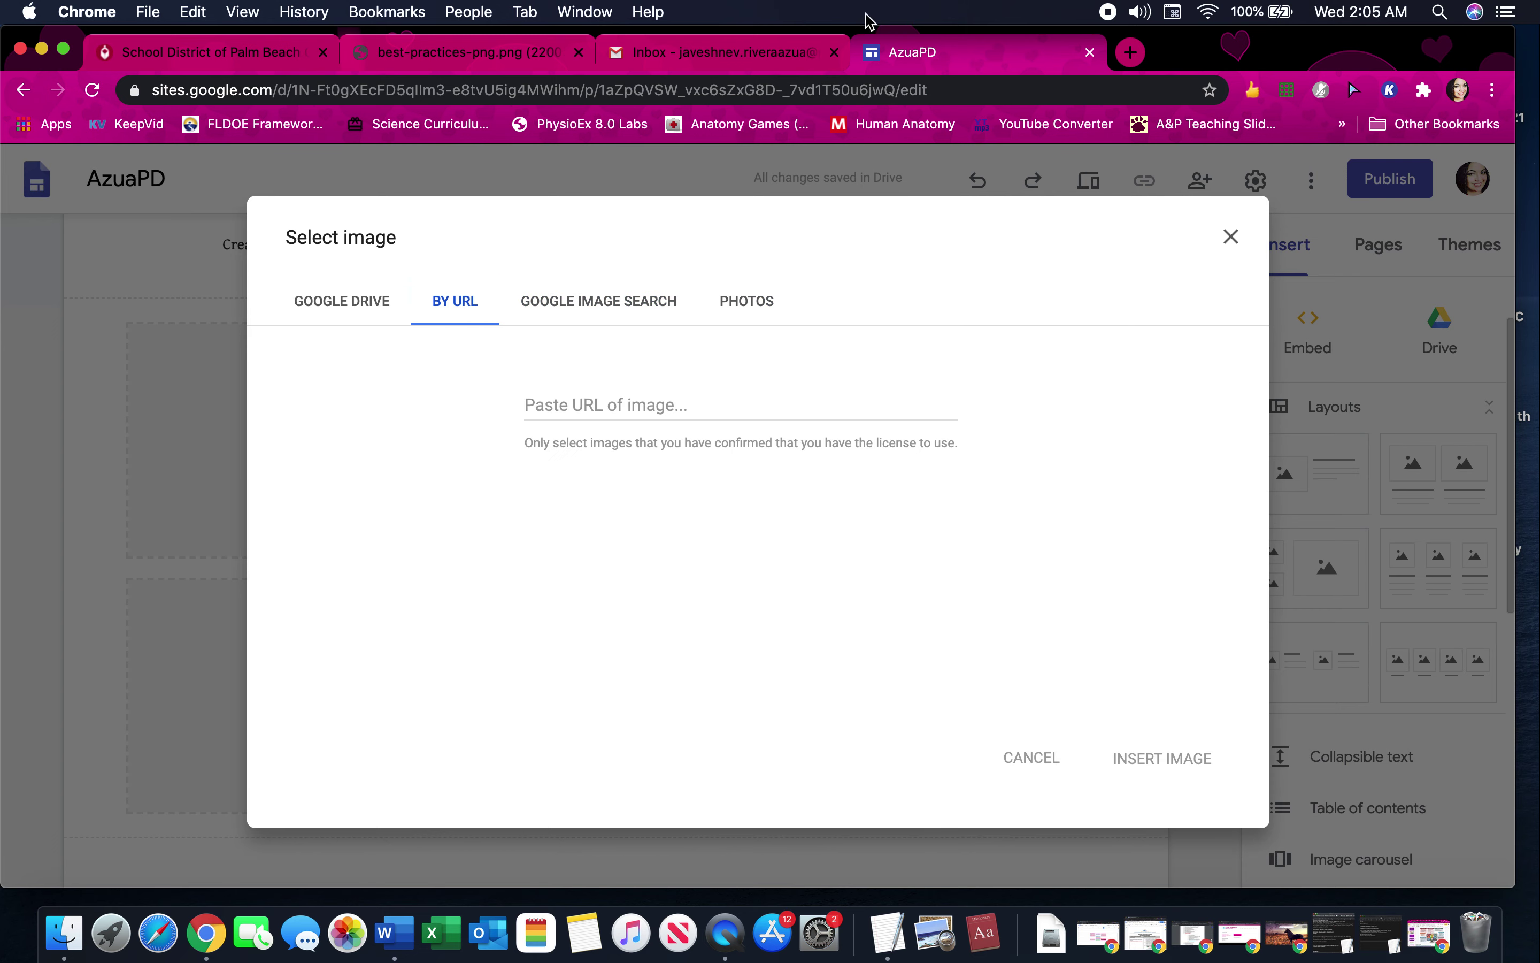
- Copy the web address of the open best-practices-png.png infographic and insert the image from that URL into the large placeholder
left_click(504, 57)
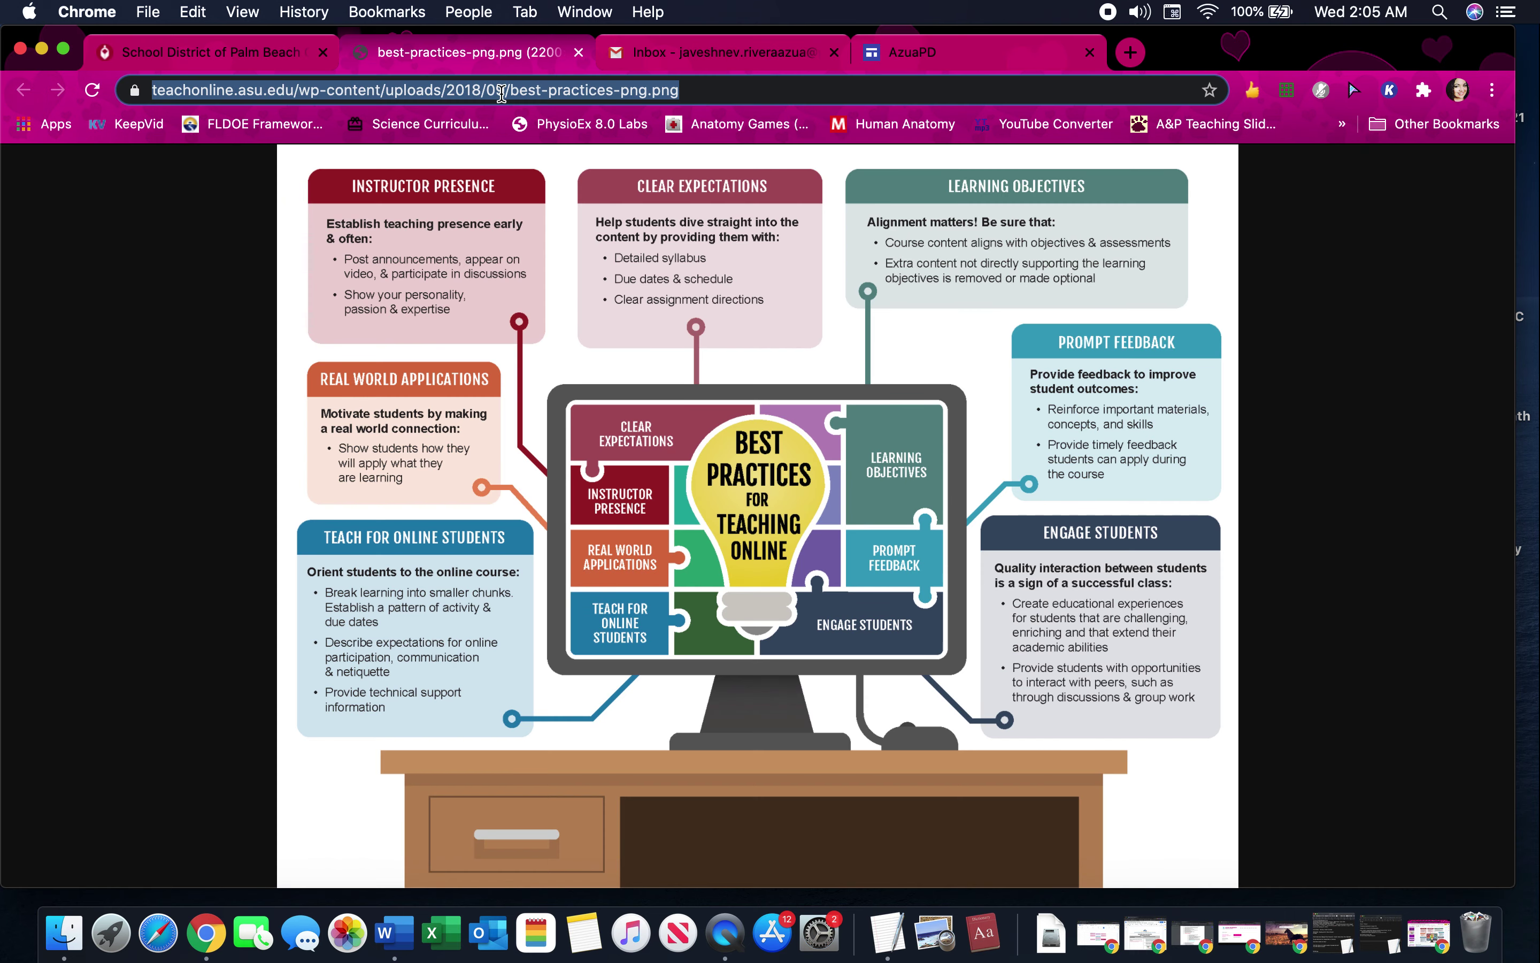
left_click(502, 93)
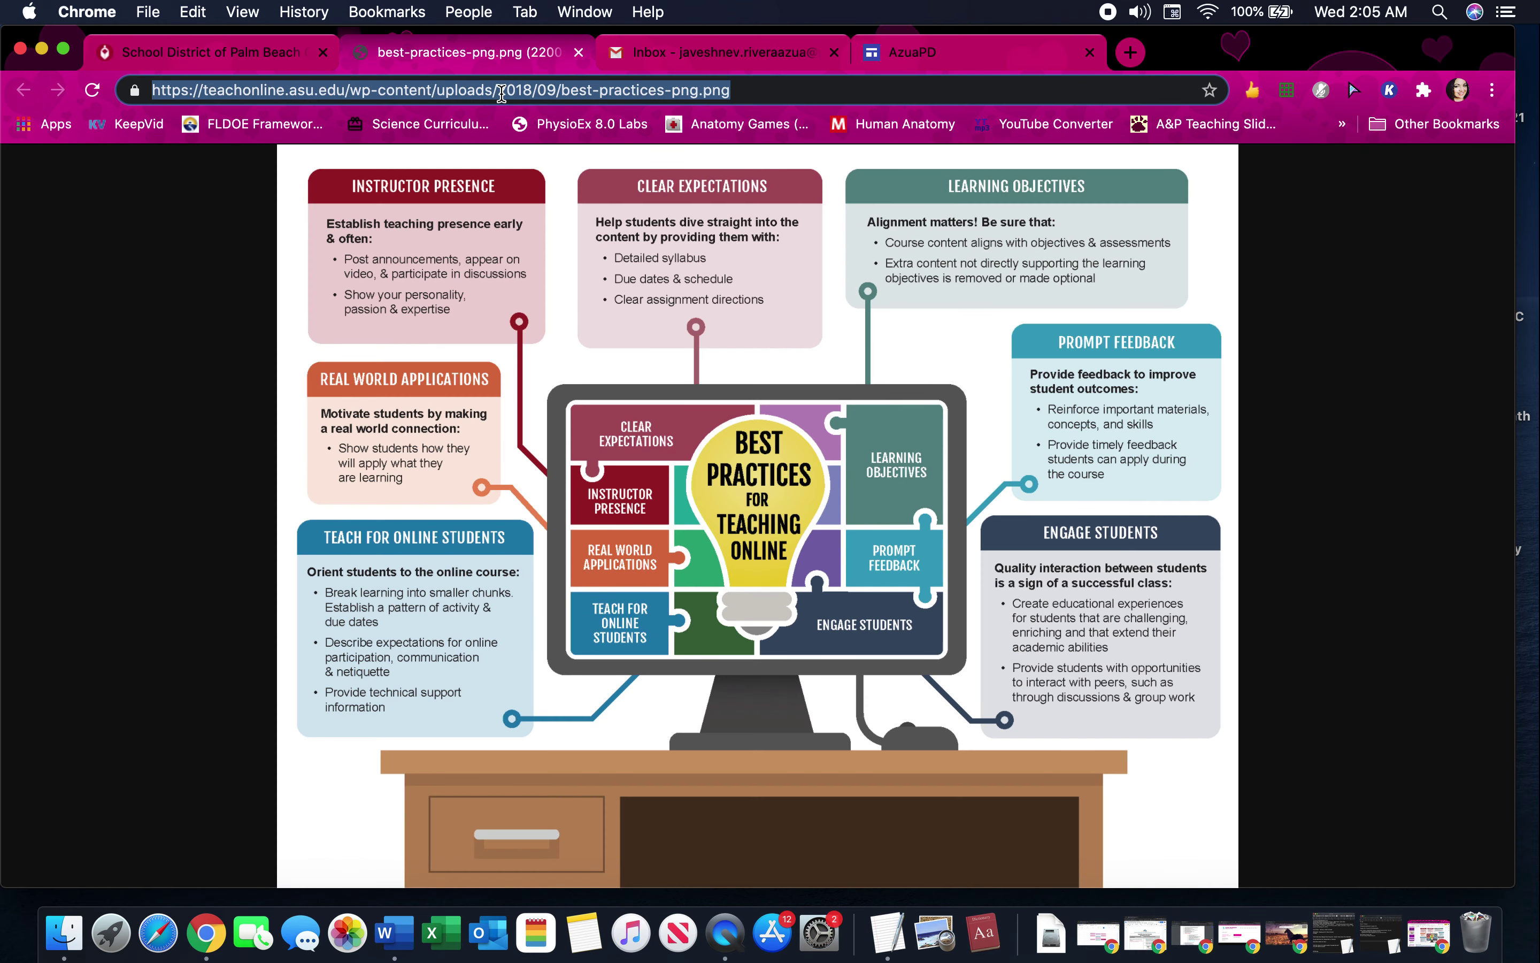
left_click(1016, 63)
left_click(603, 389)
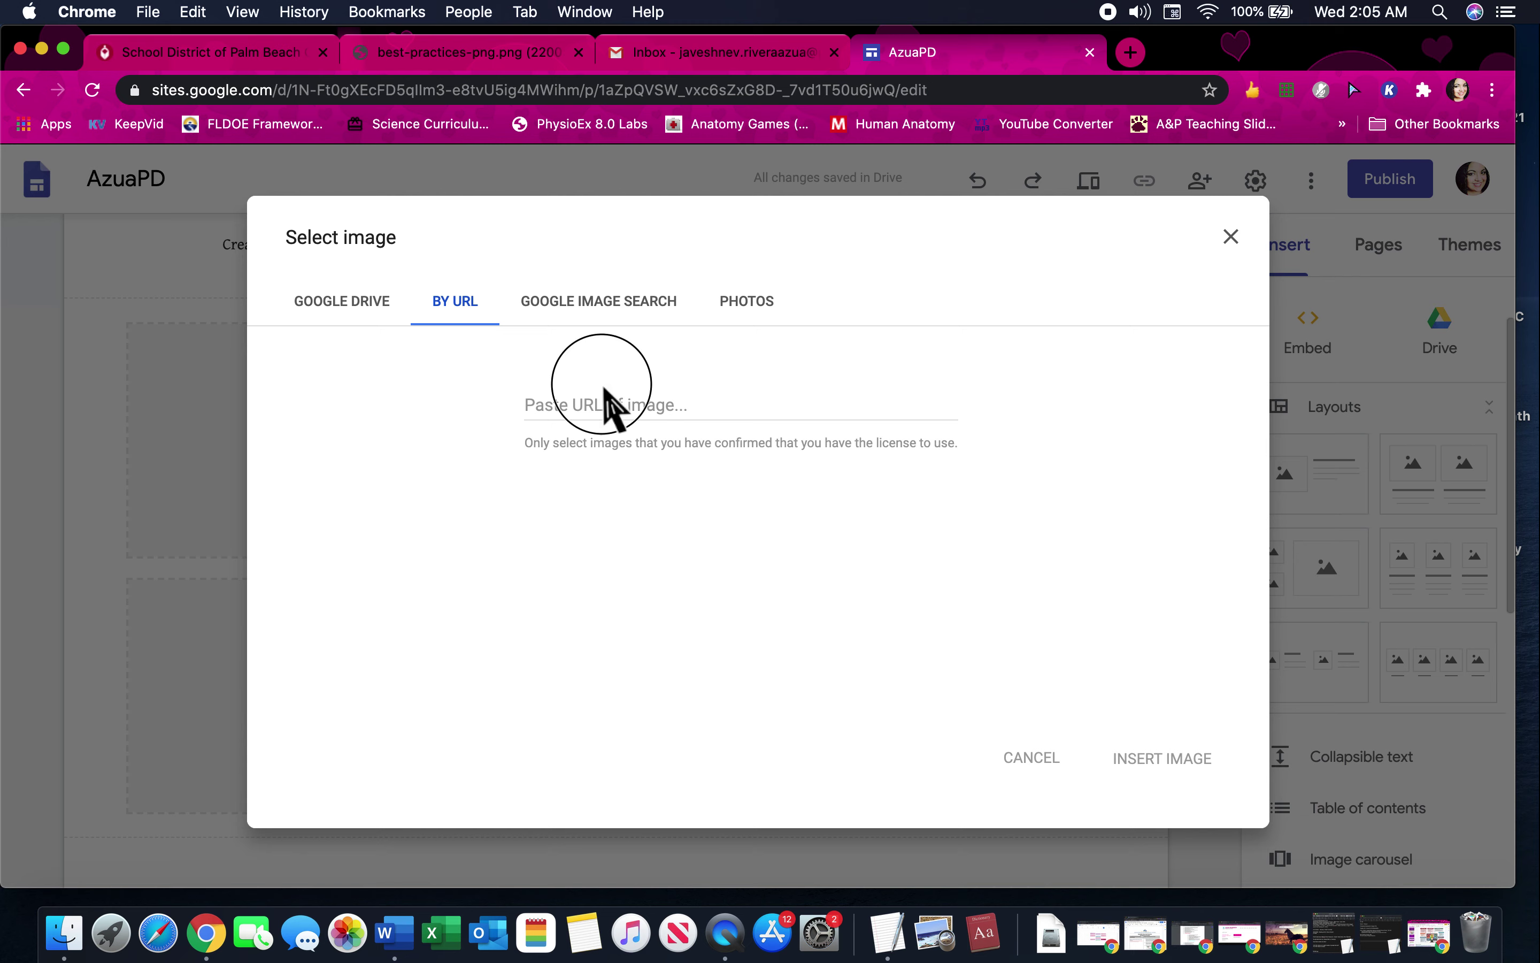
left_click(616, 414)
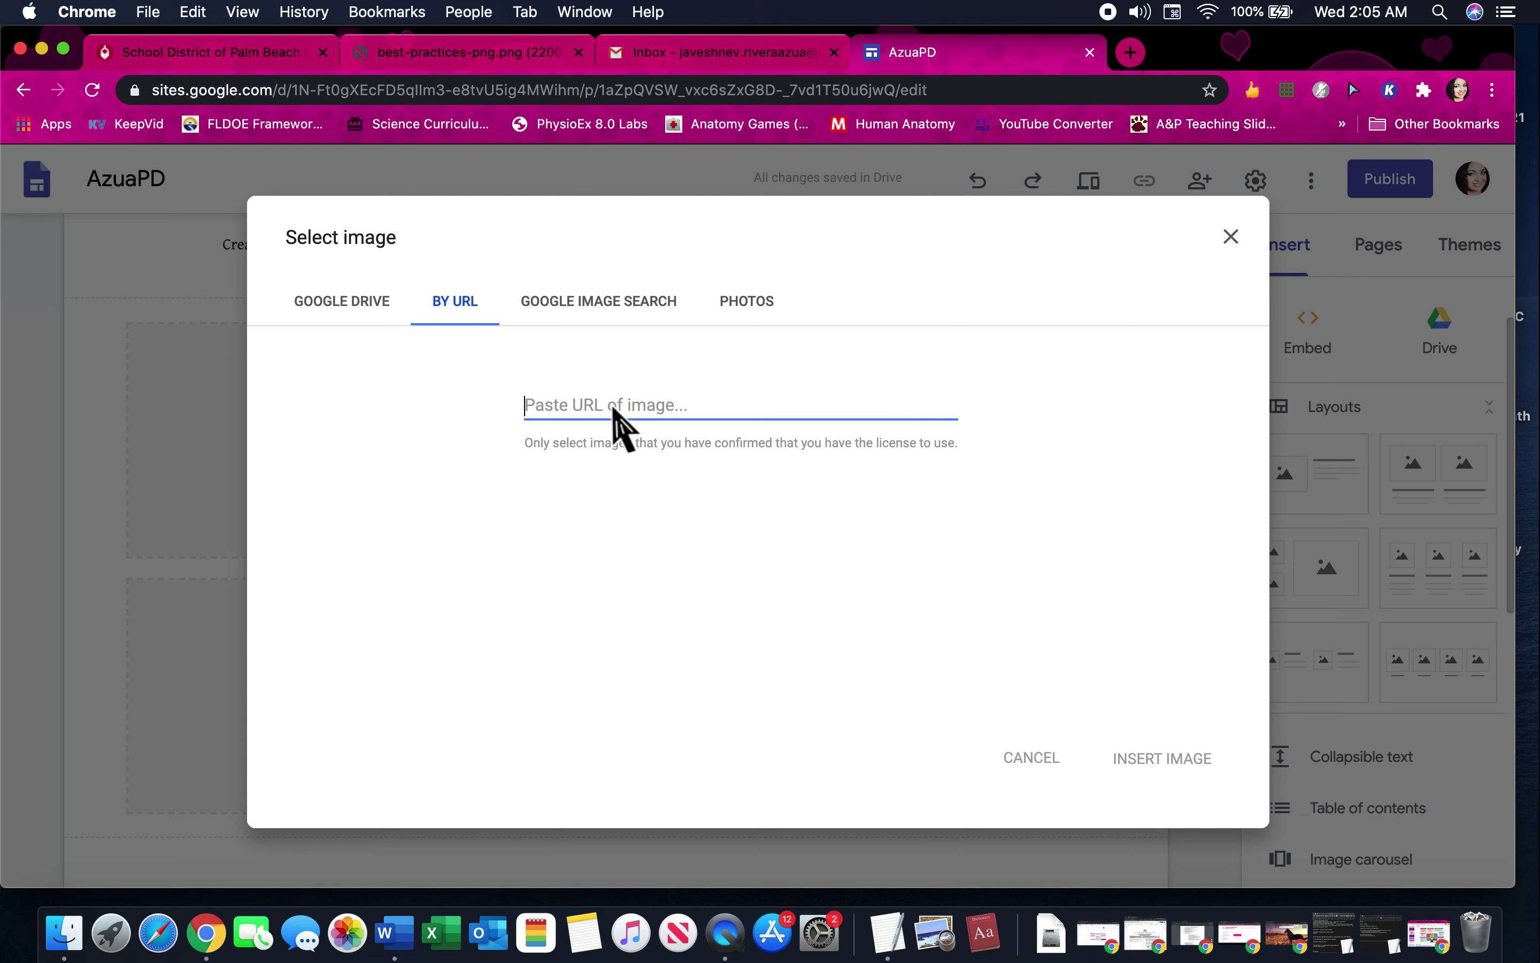
key("super+v")
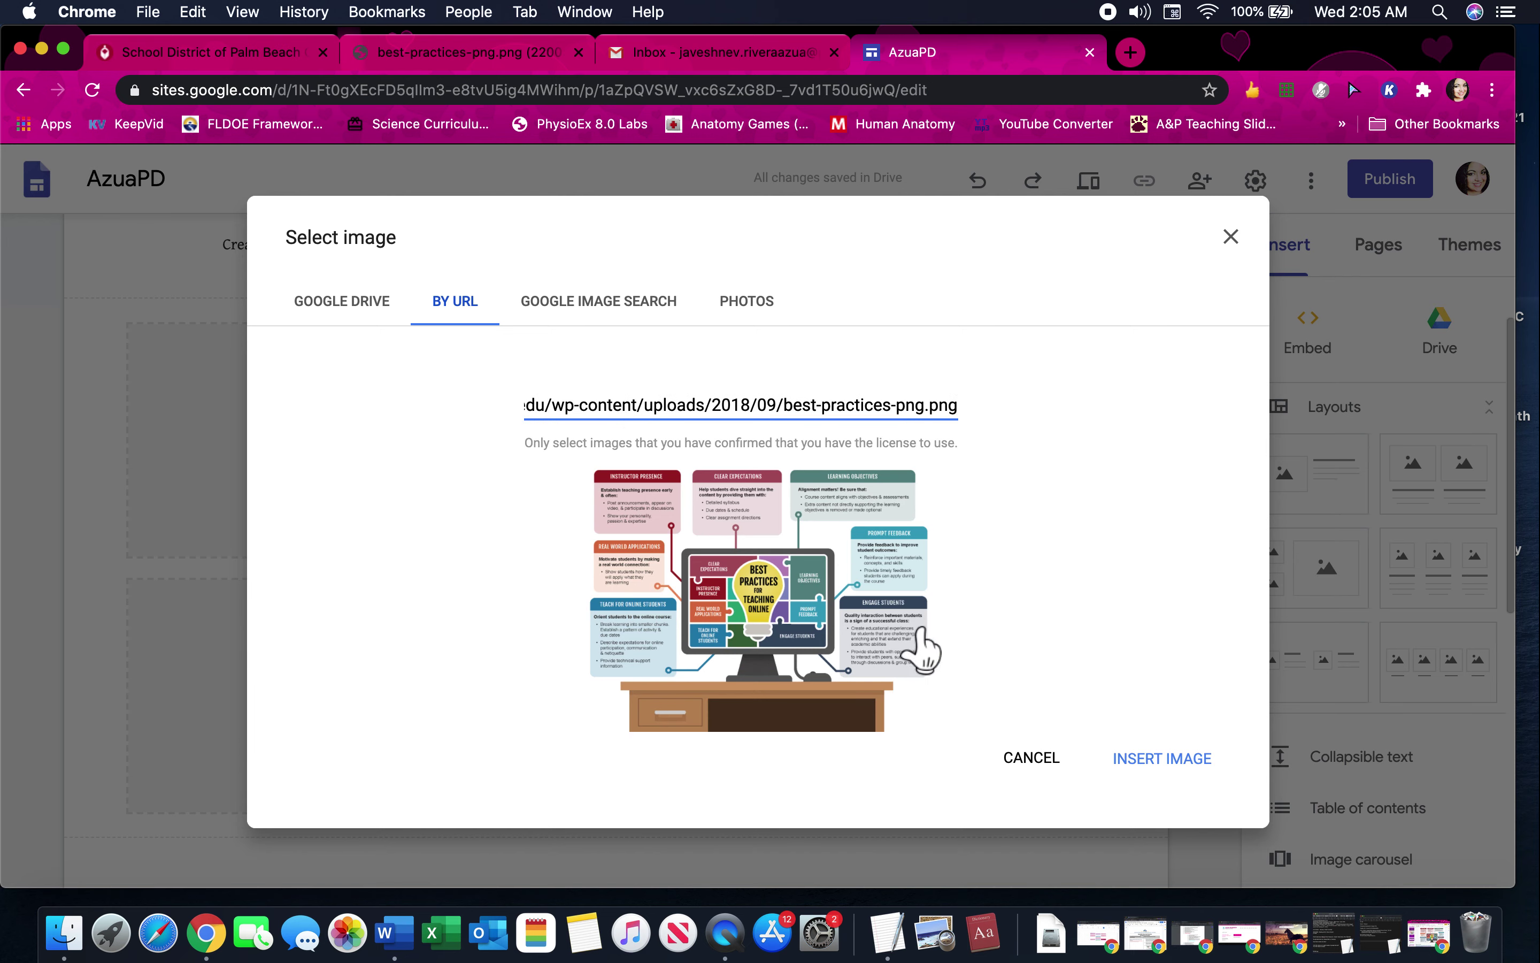
left_click(1193, 765)
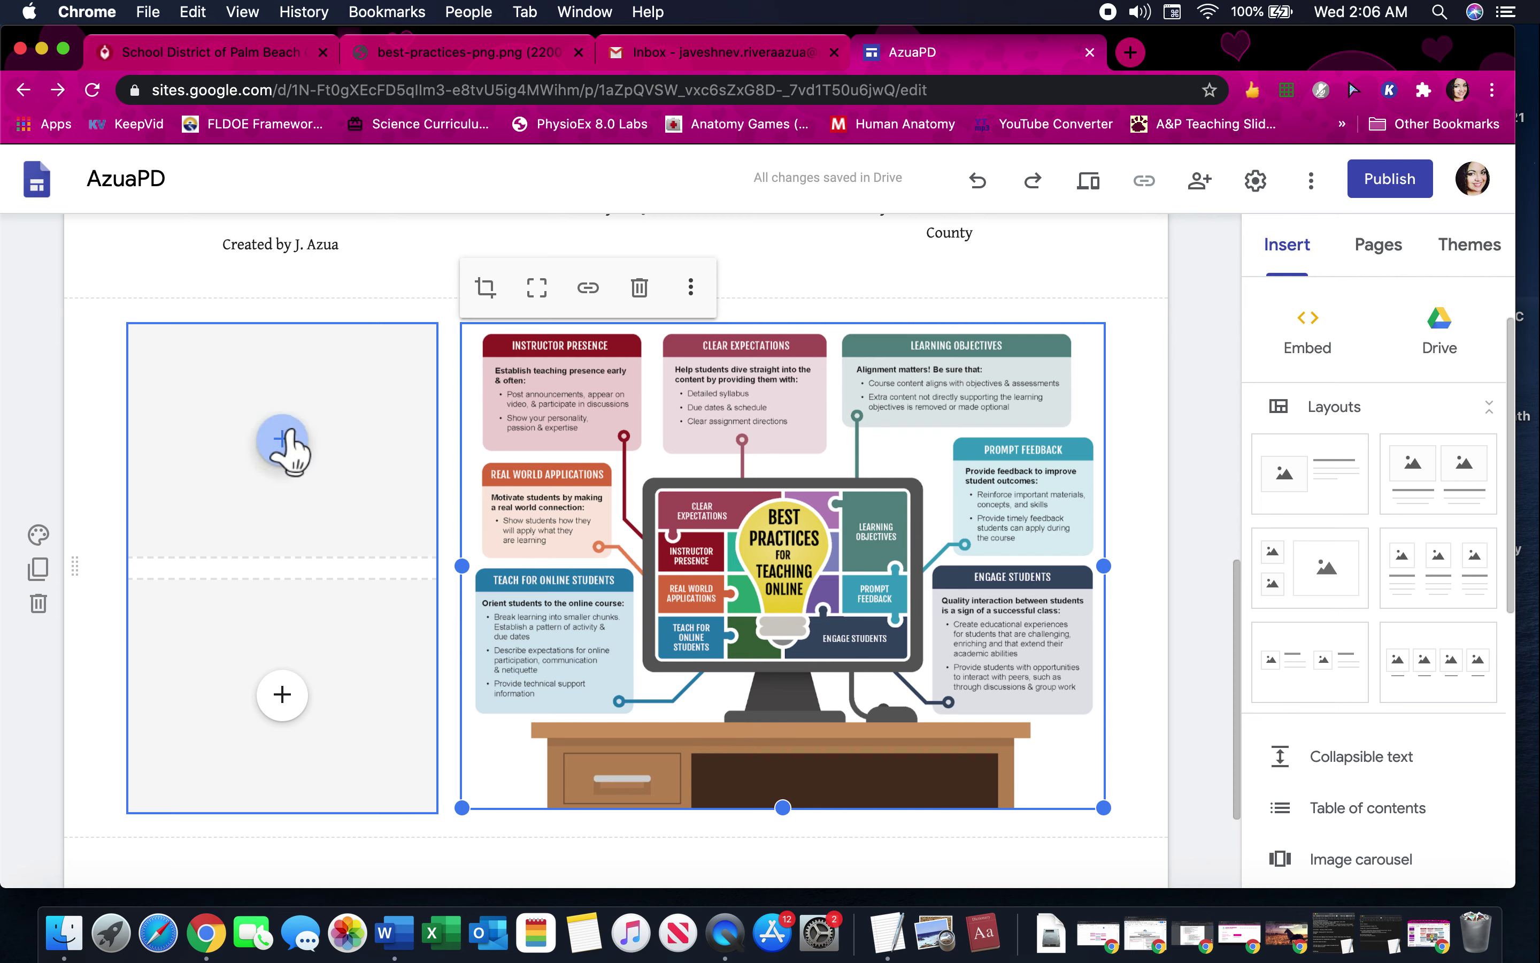
- Start adding a YouTube video to the upper small placeholder and open youtube.com in a new browser tab
left_click(282, 438)
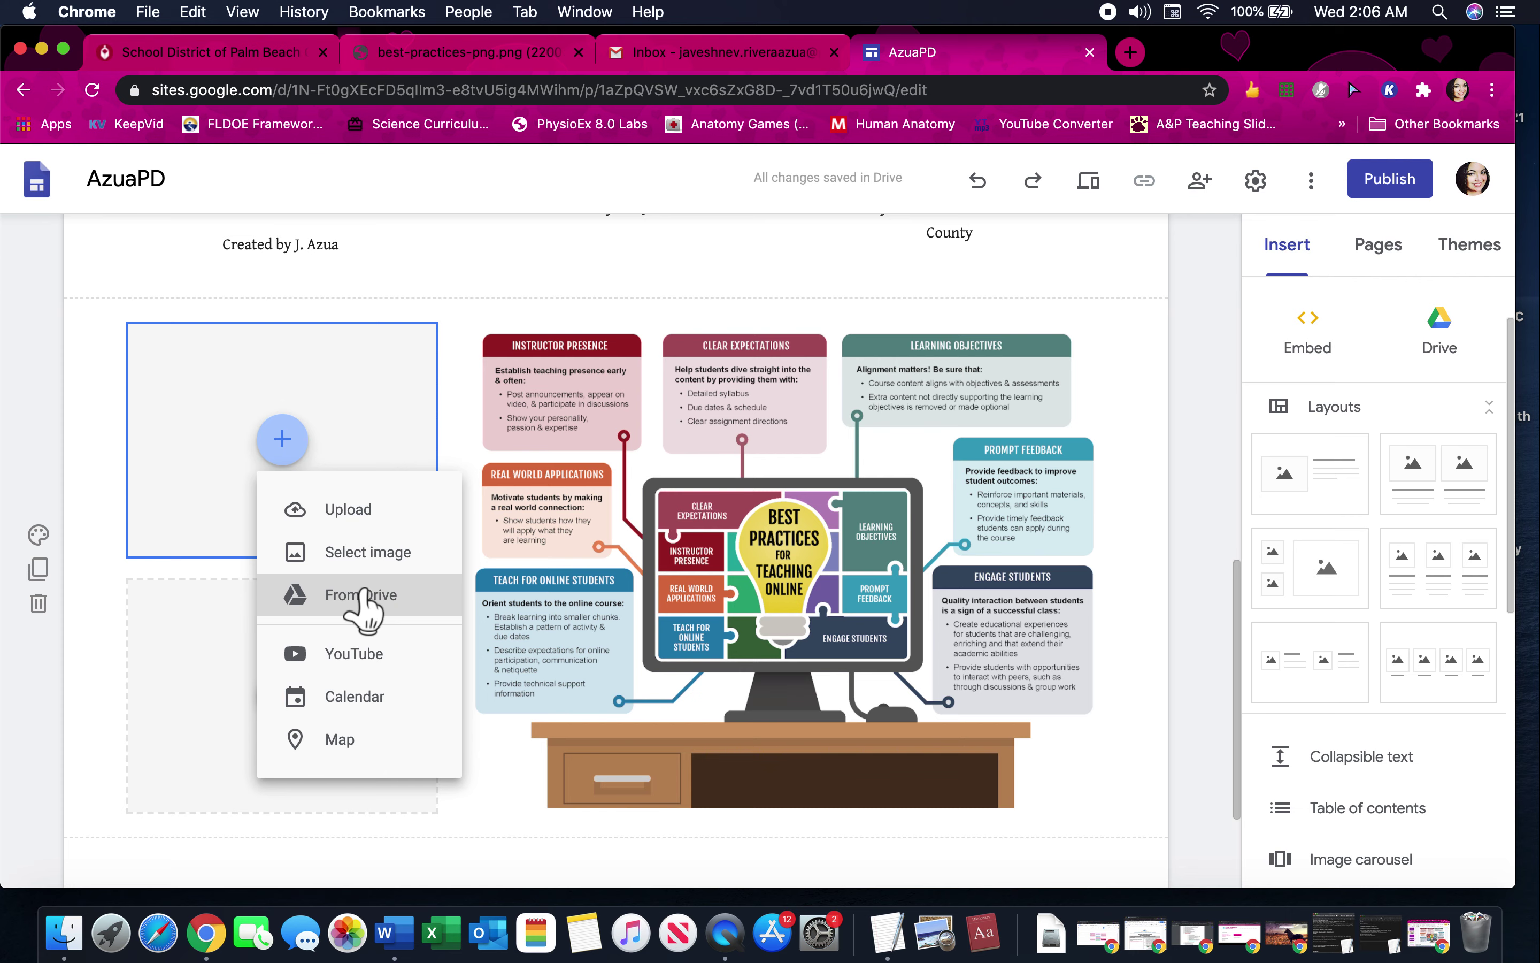
left_click(371, 655)
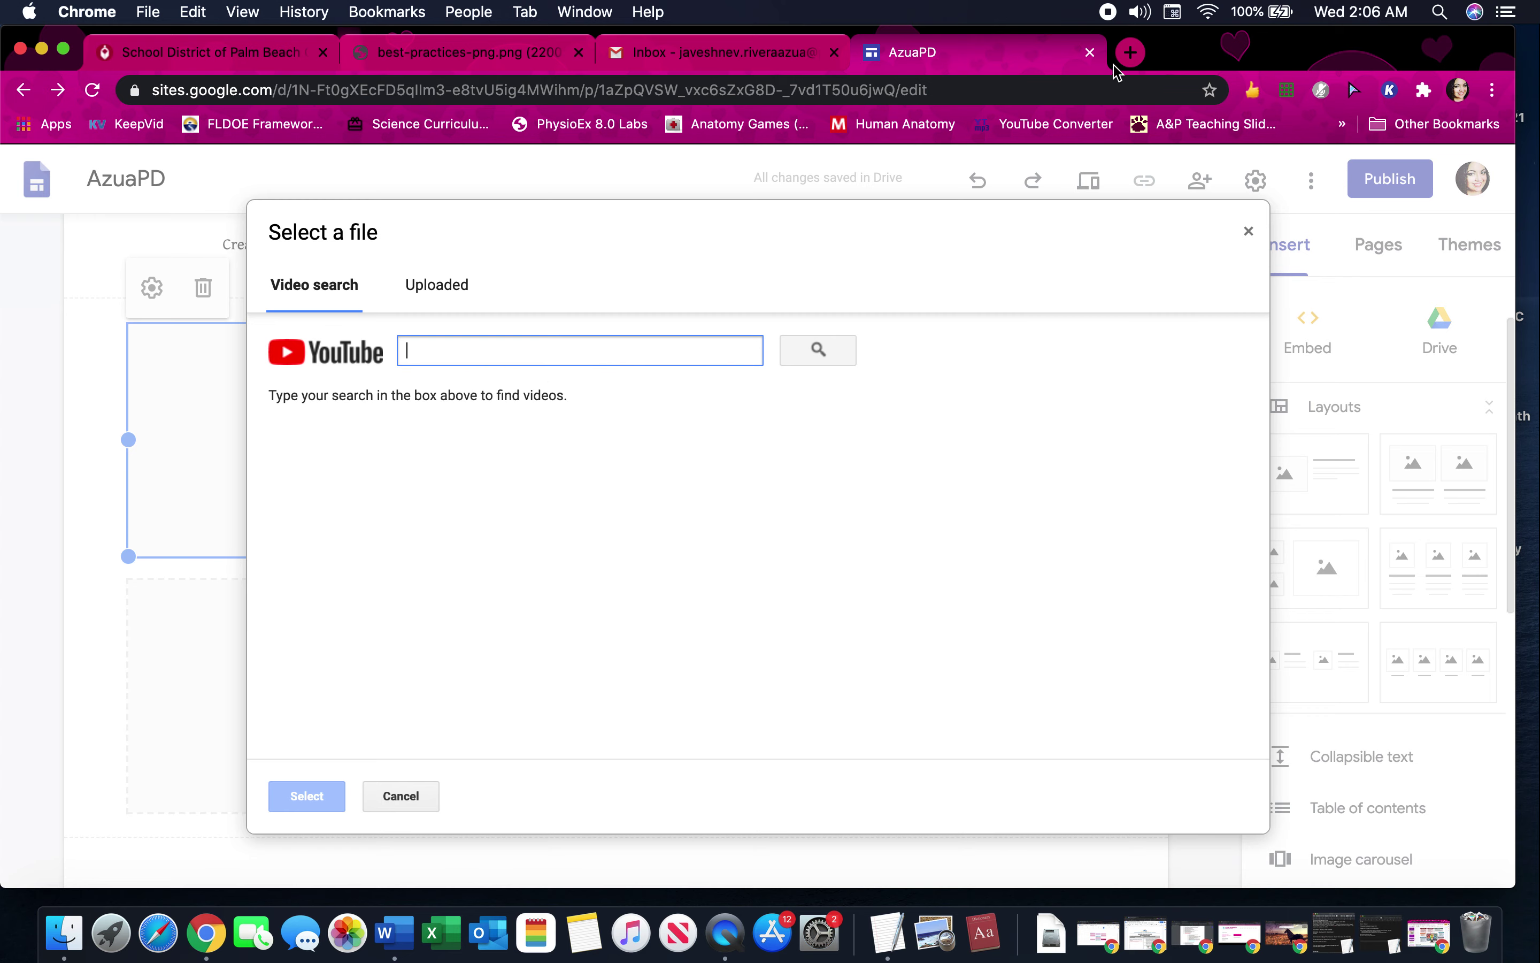
left_click(1131, 54)
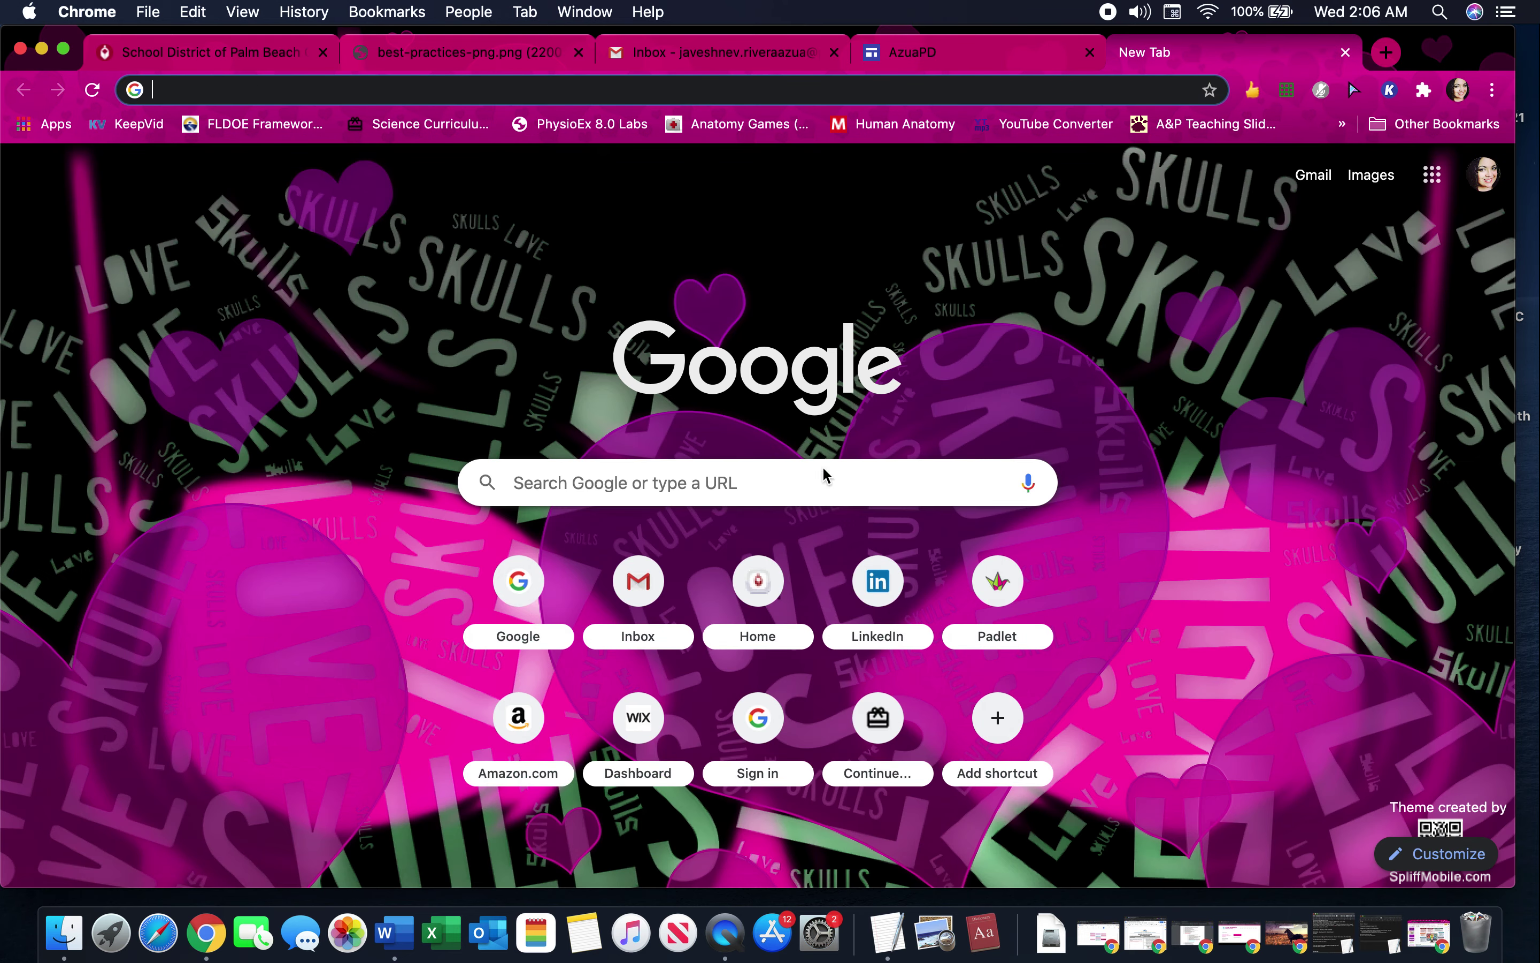
type("youtube.co")
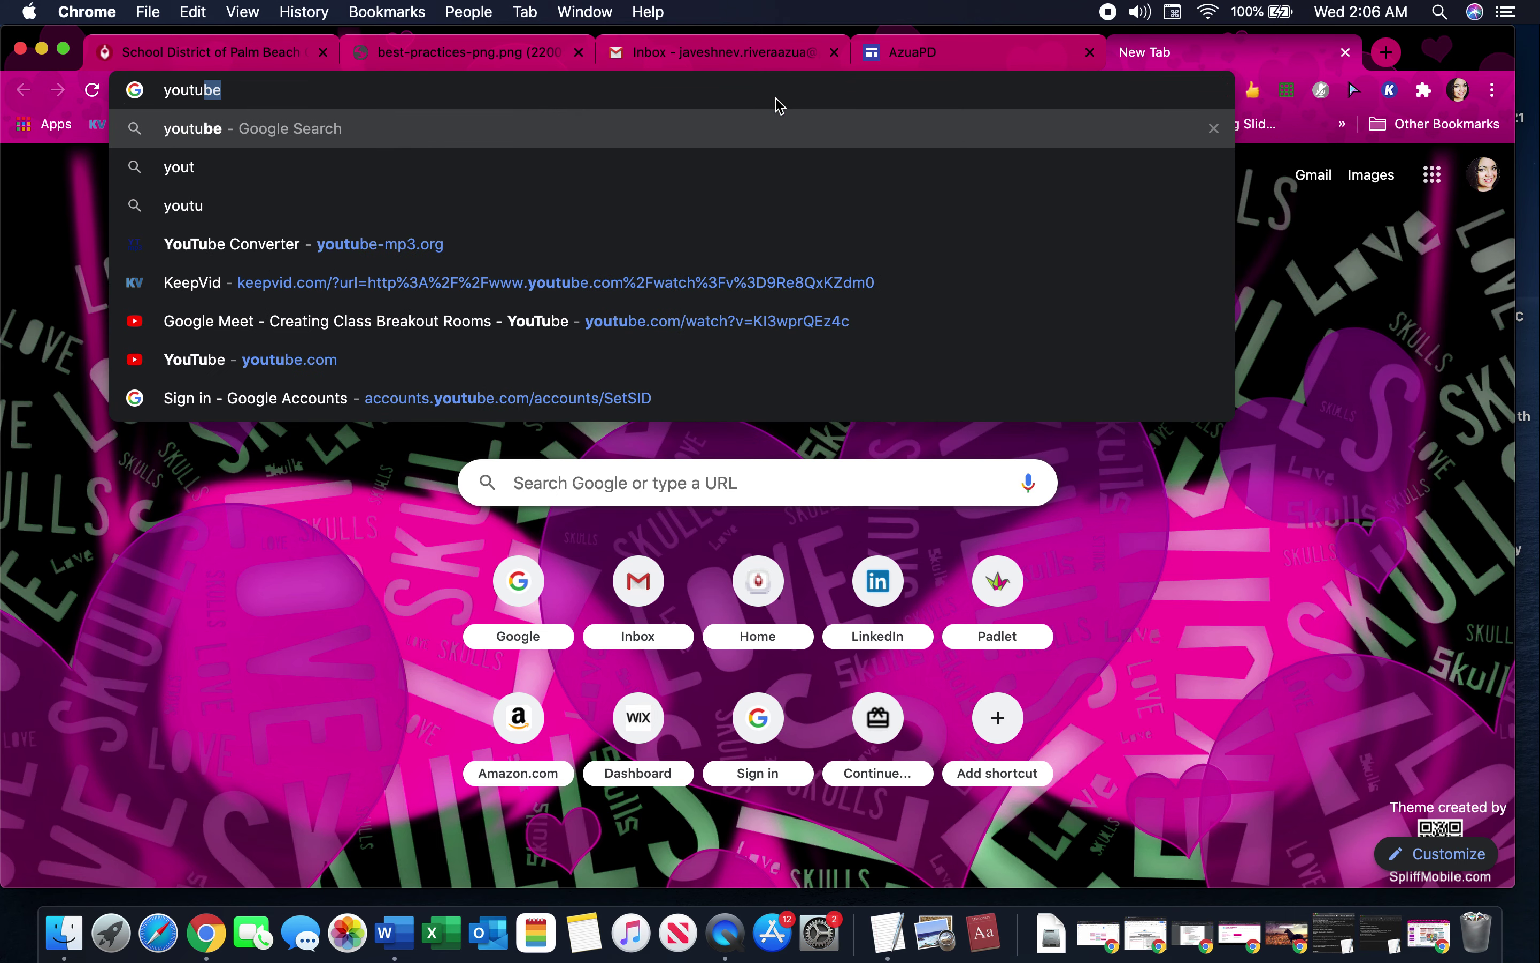
type("m")
key("Return")
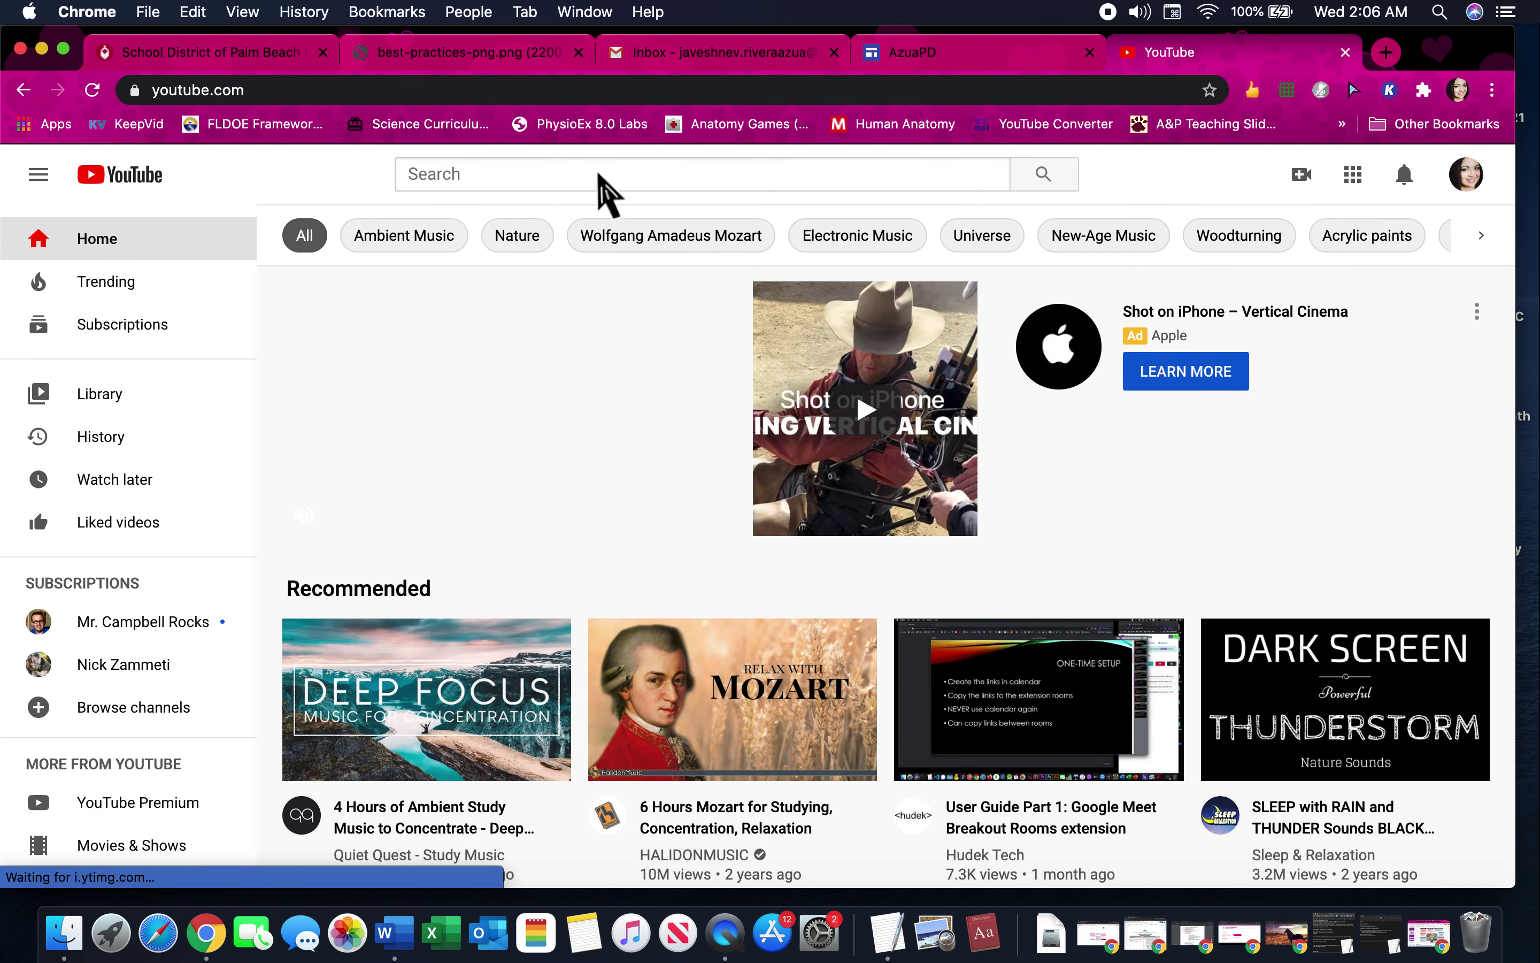
- Search YouTube for "best teaching online tools for google classroom" and look through the video results
left_click(605, 181)
type("best")
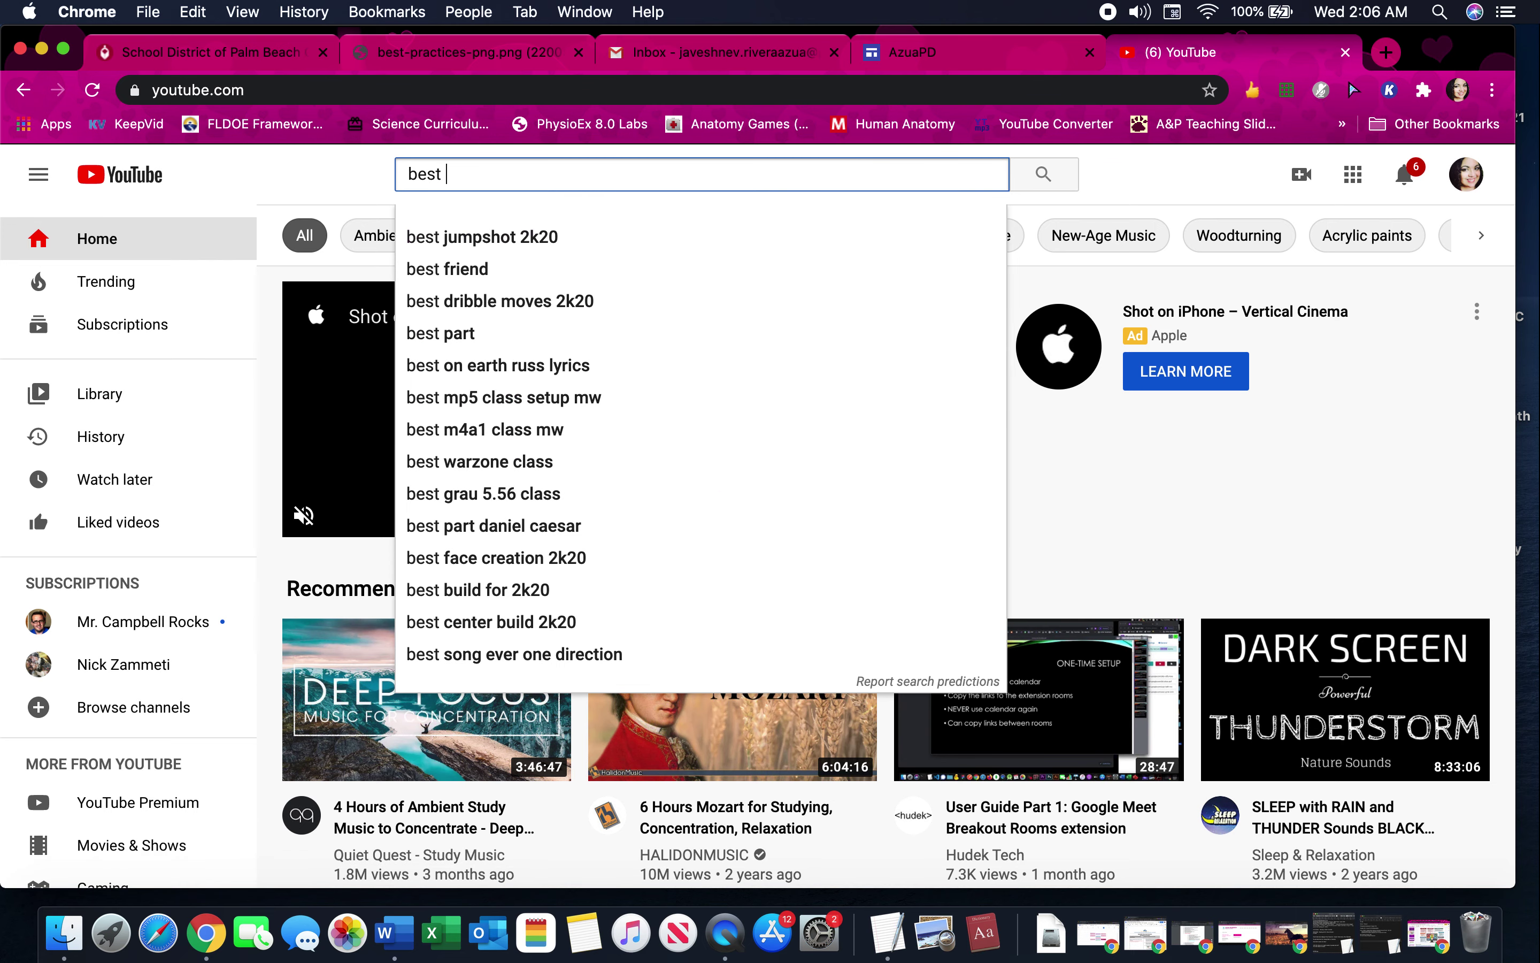
type(" teaching online")
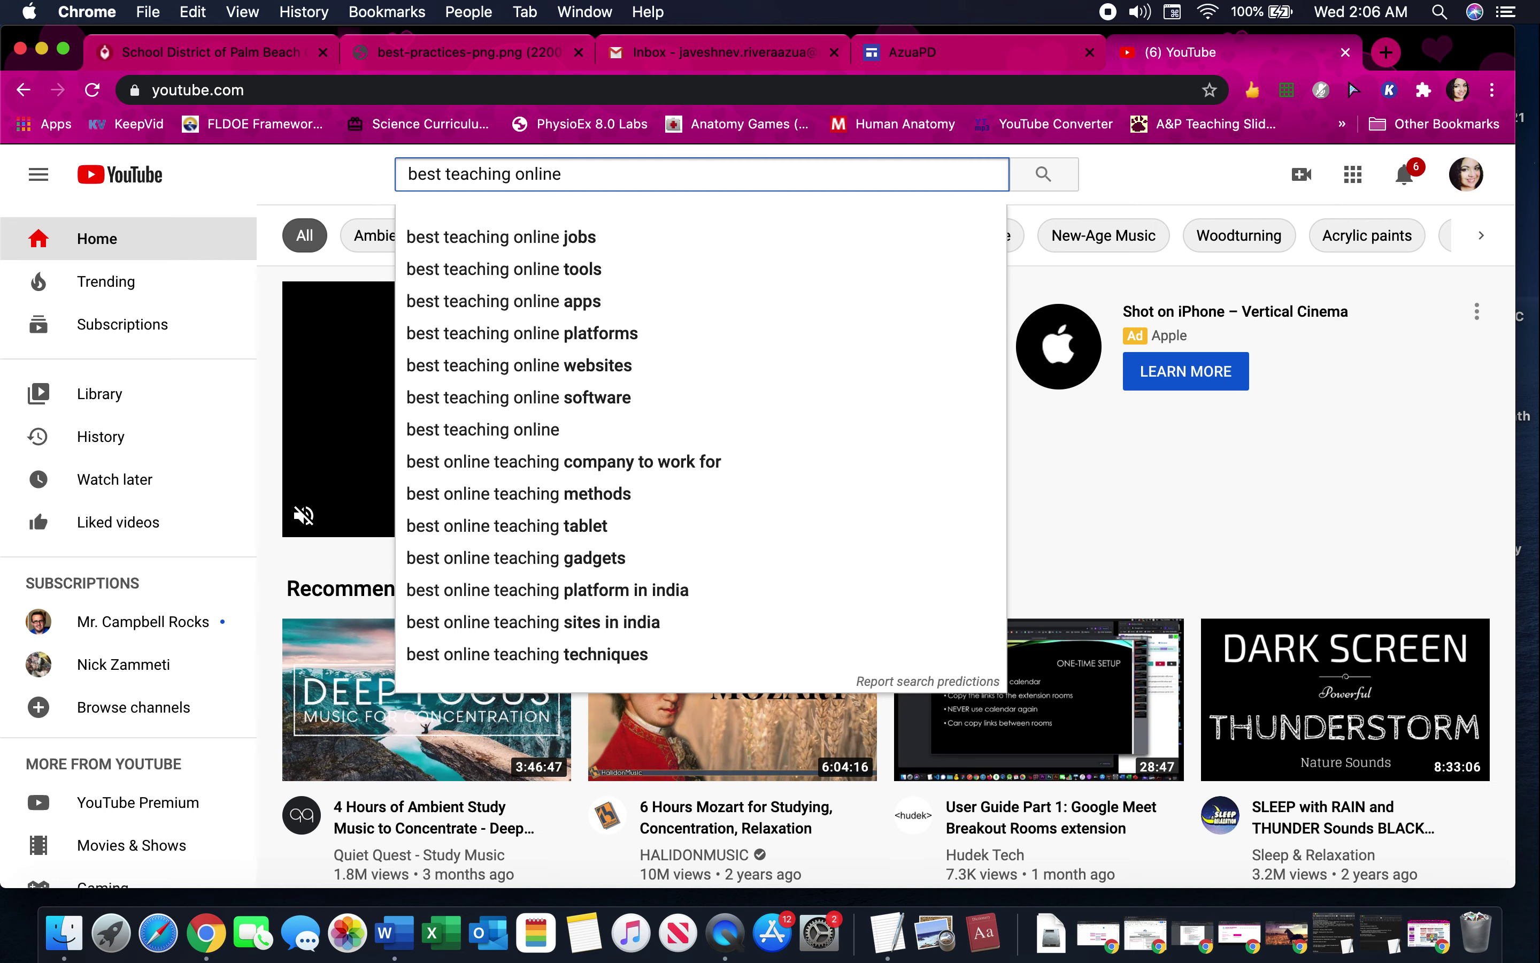
type("tools for google classroom")
key("Return")
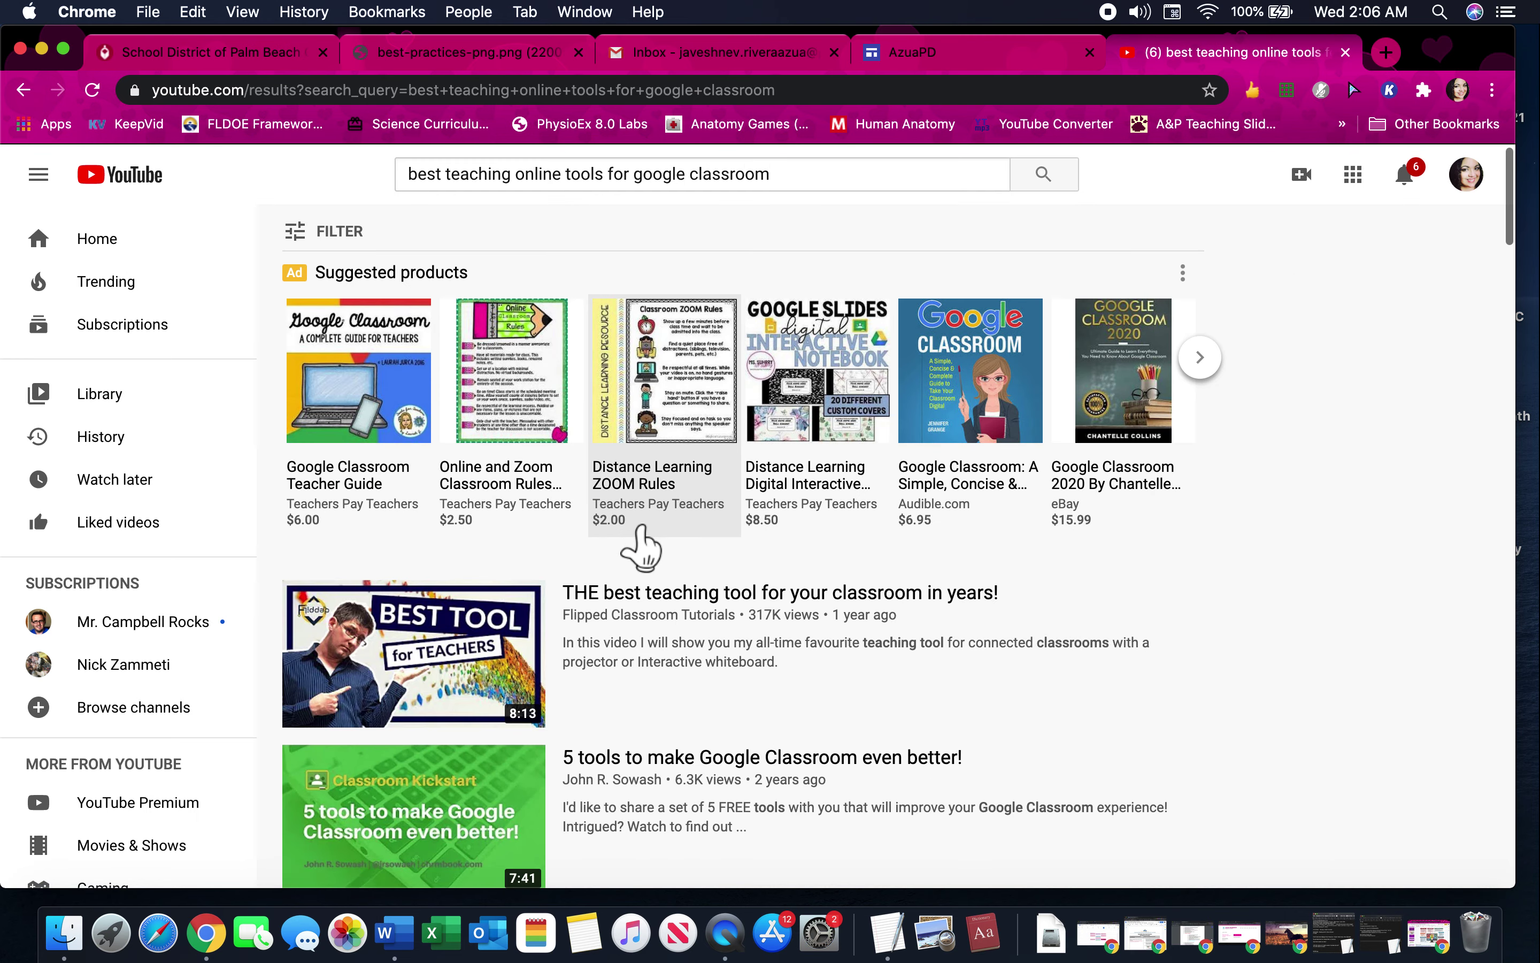
scroll(643, 545, "down", 2)
scroll(644, 533, "up", 2)
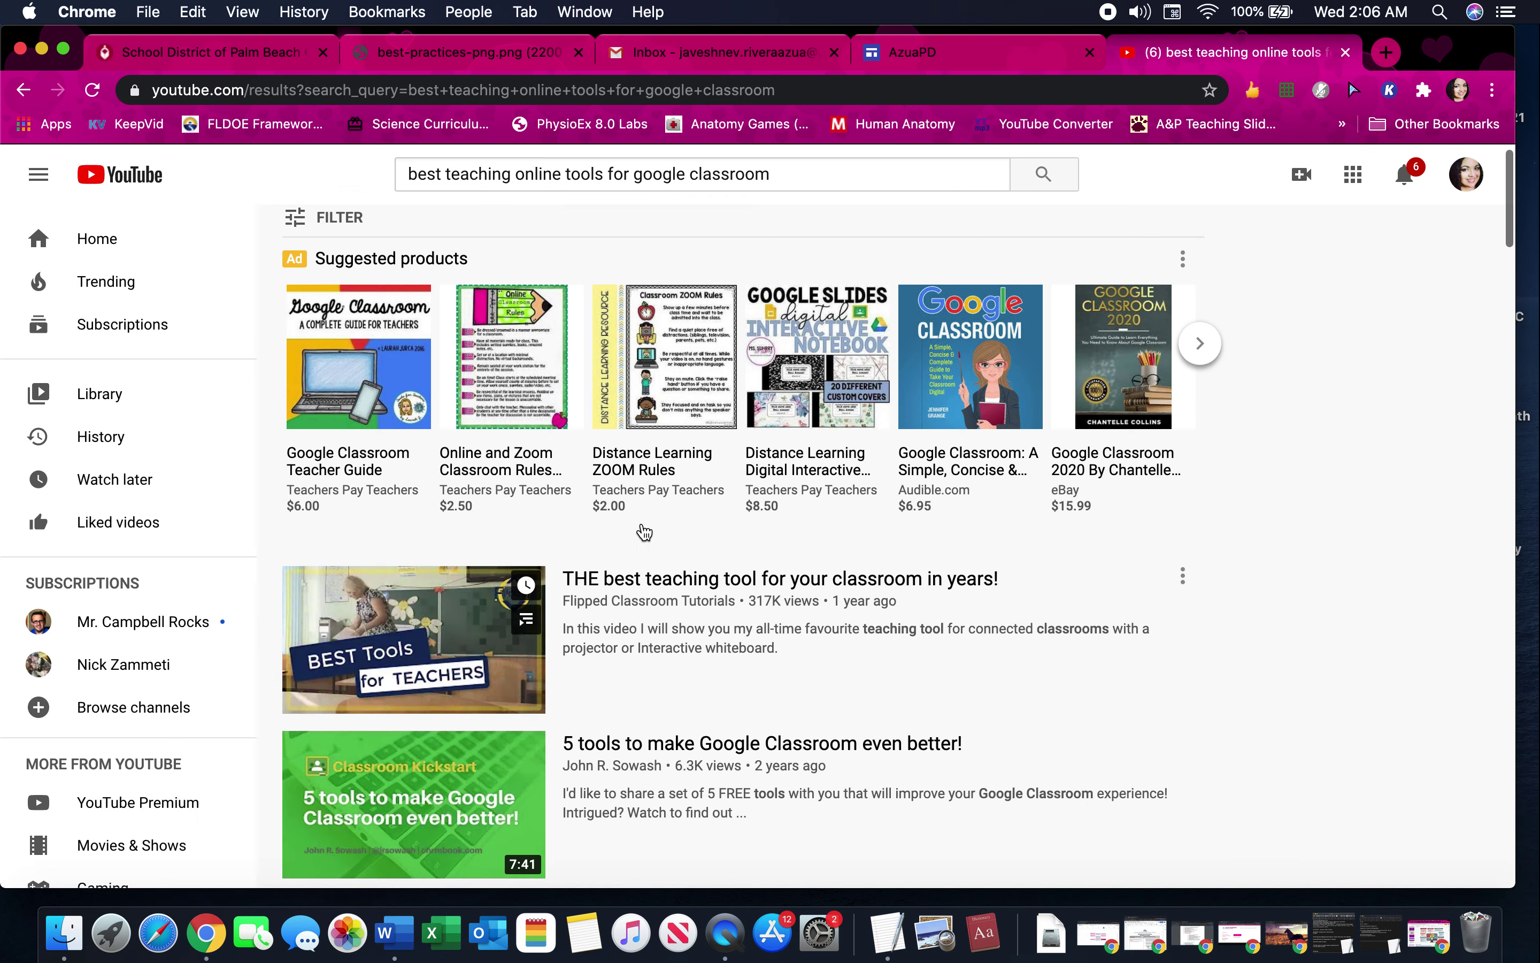
scroll(674, 636, "down", 6)
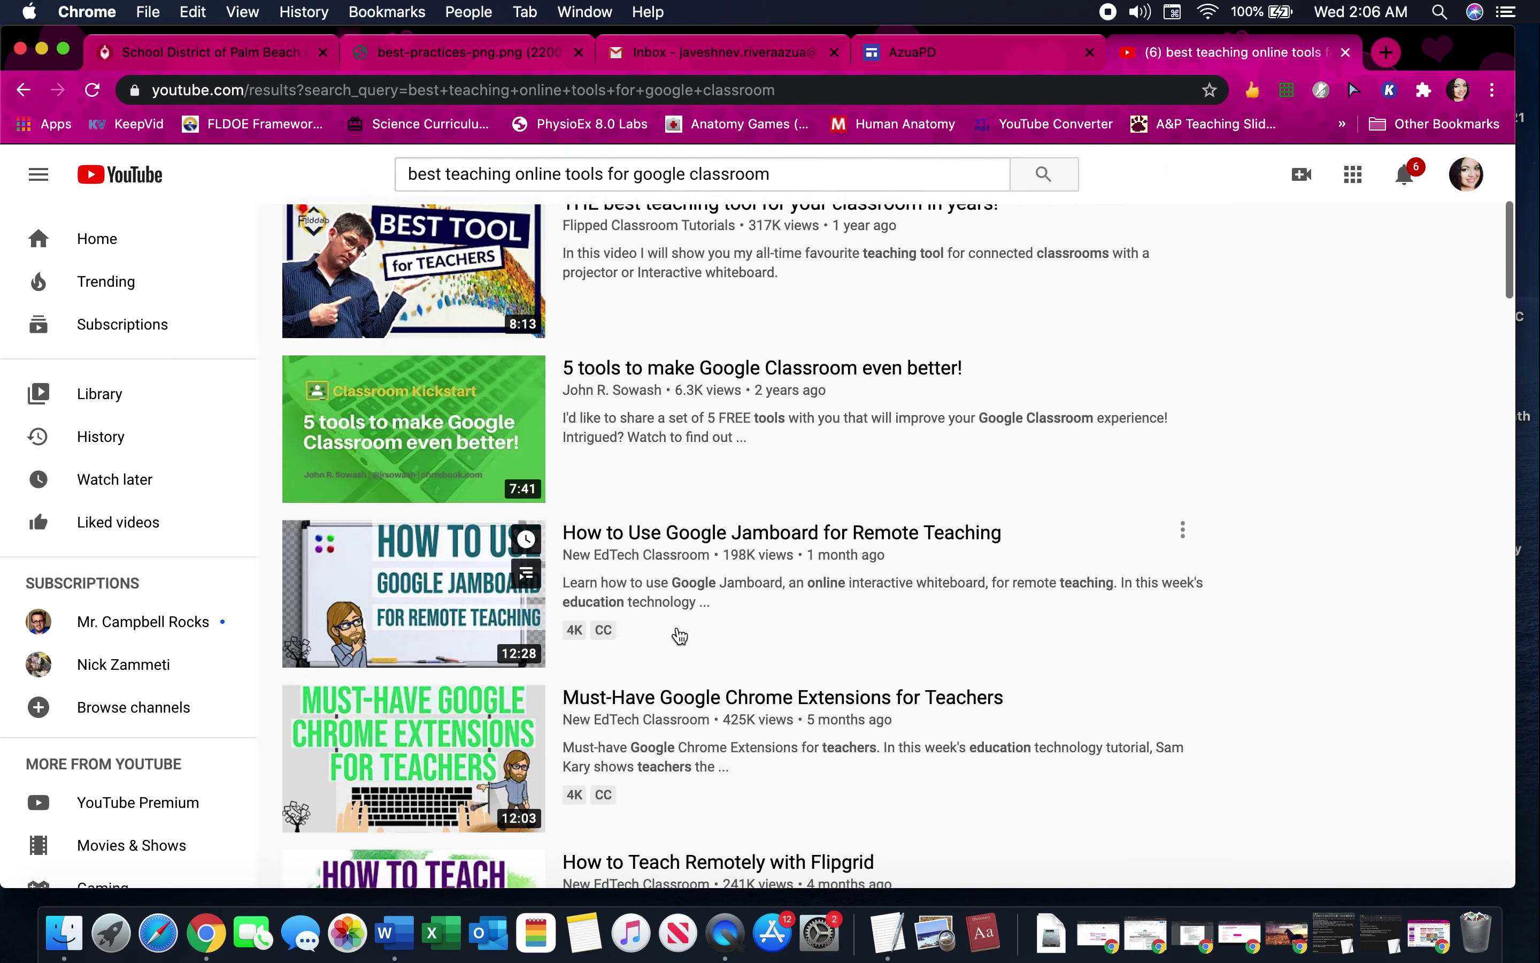
scroll(680, 636, "down", 3)
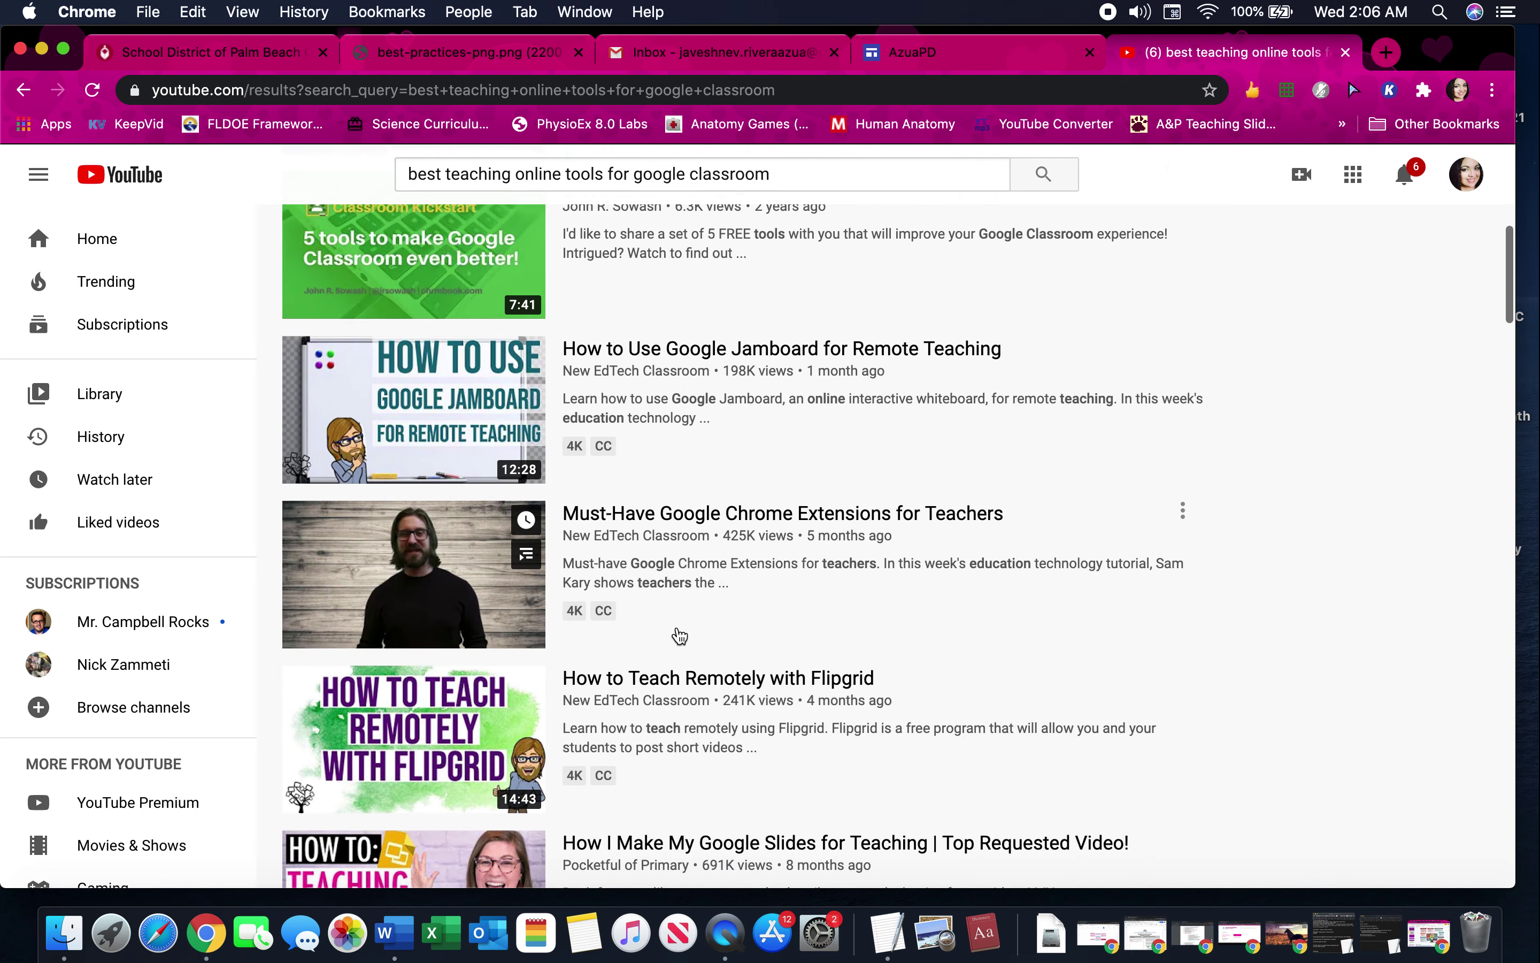
scroll(678, 640, "up", 10)
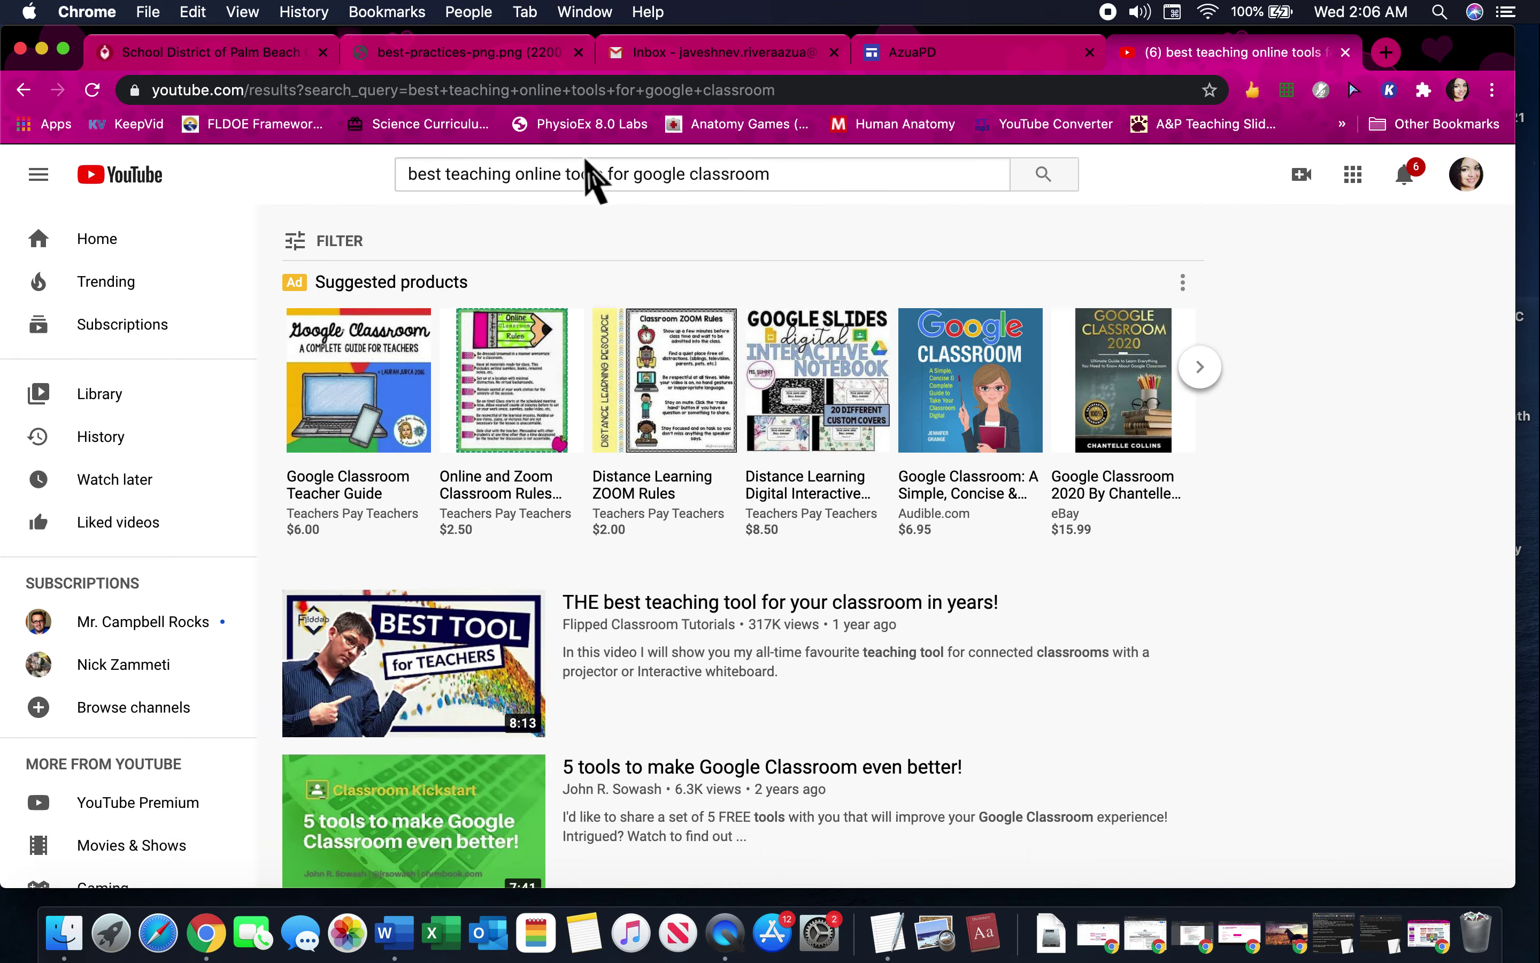
- Search YouTube for "bitmoji classroom tutorial" instead and look through the resulting videos
left_click(624, 179)
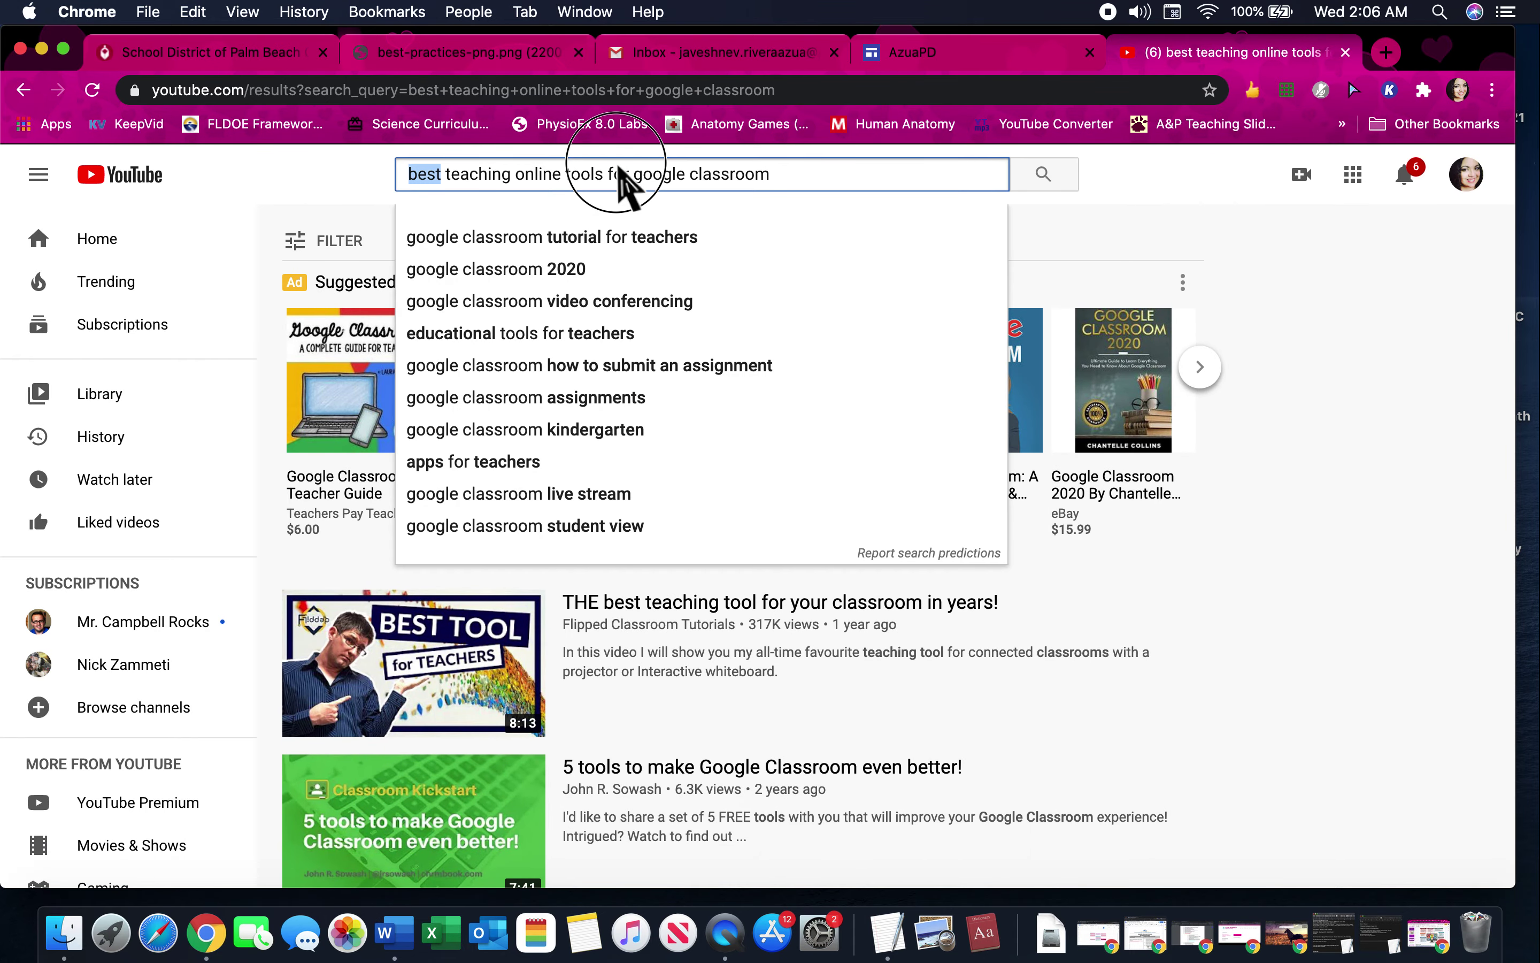
key("super+a")
type("bitmo")
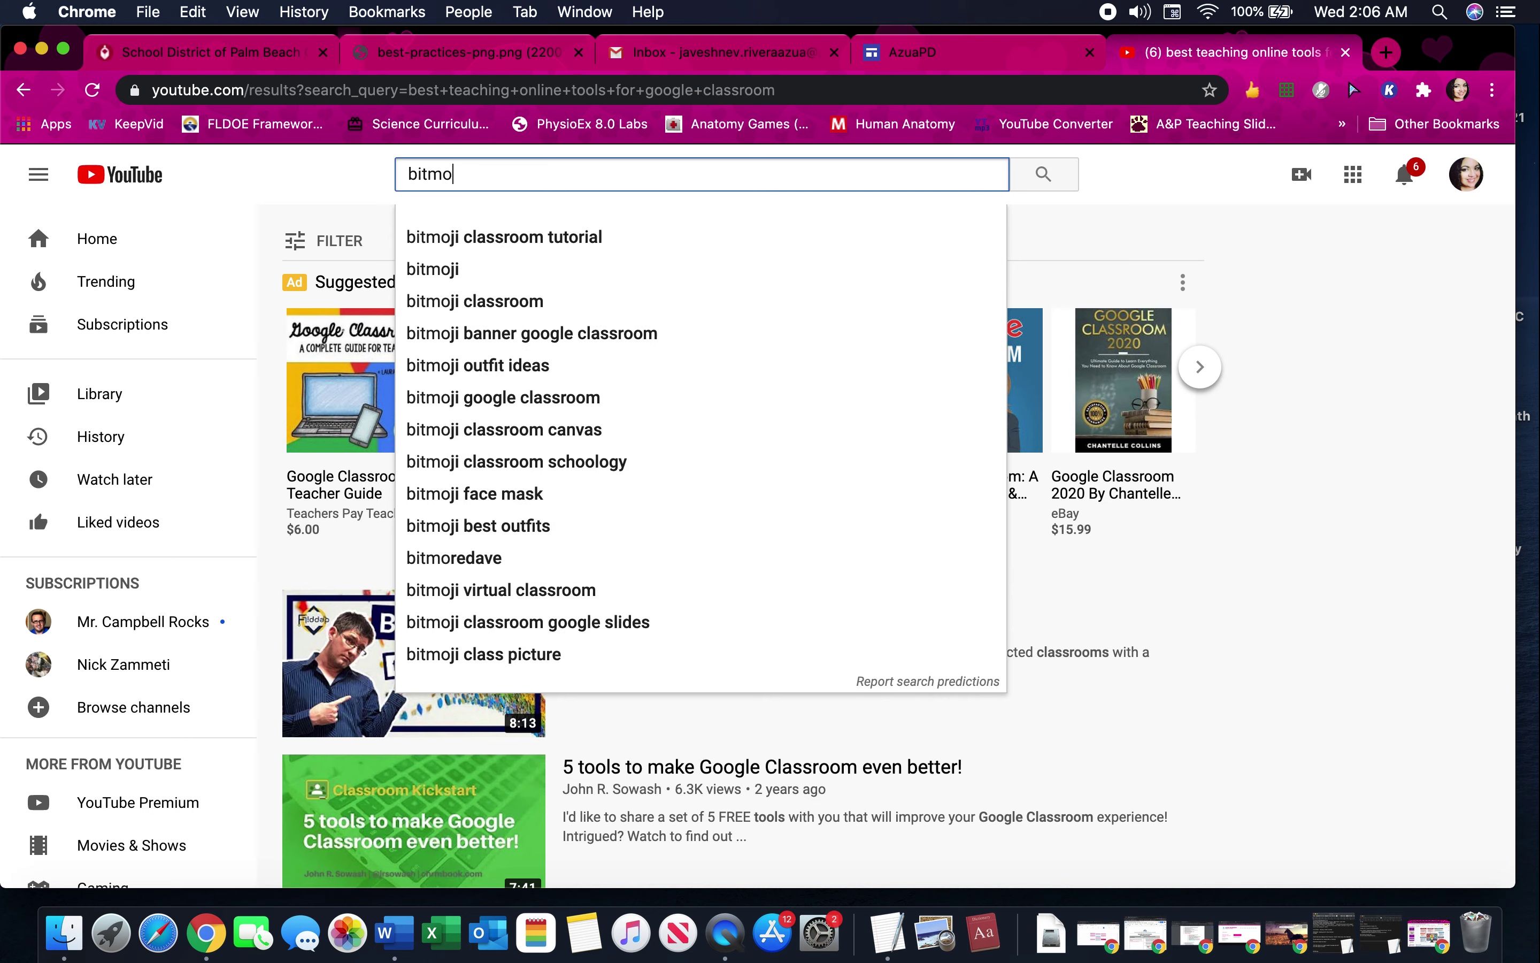
type("ji class")
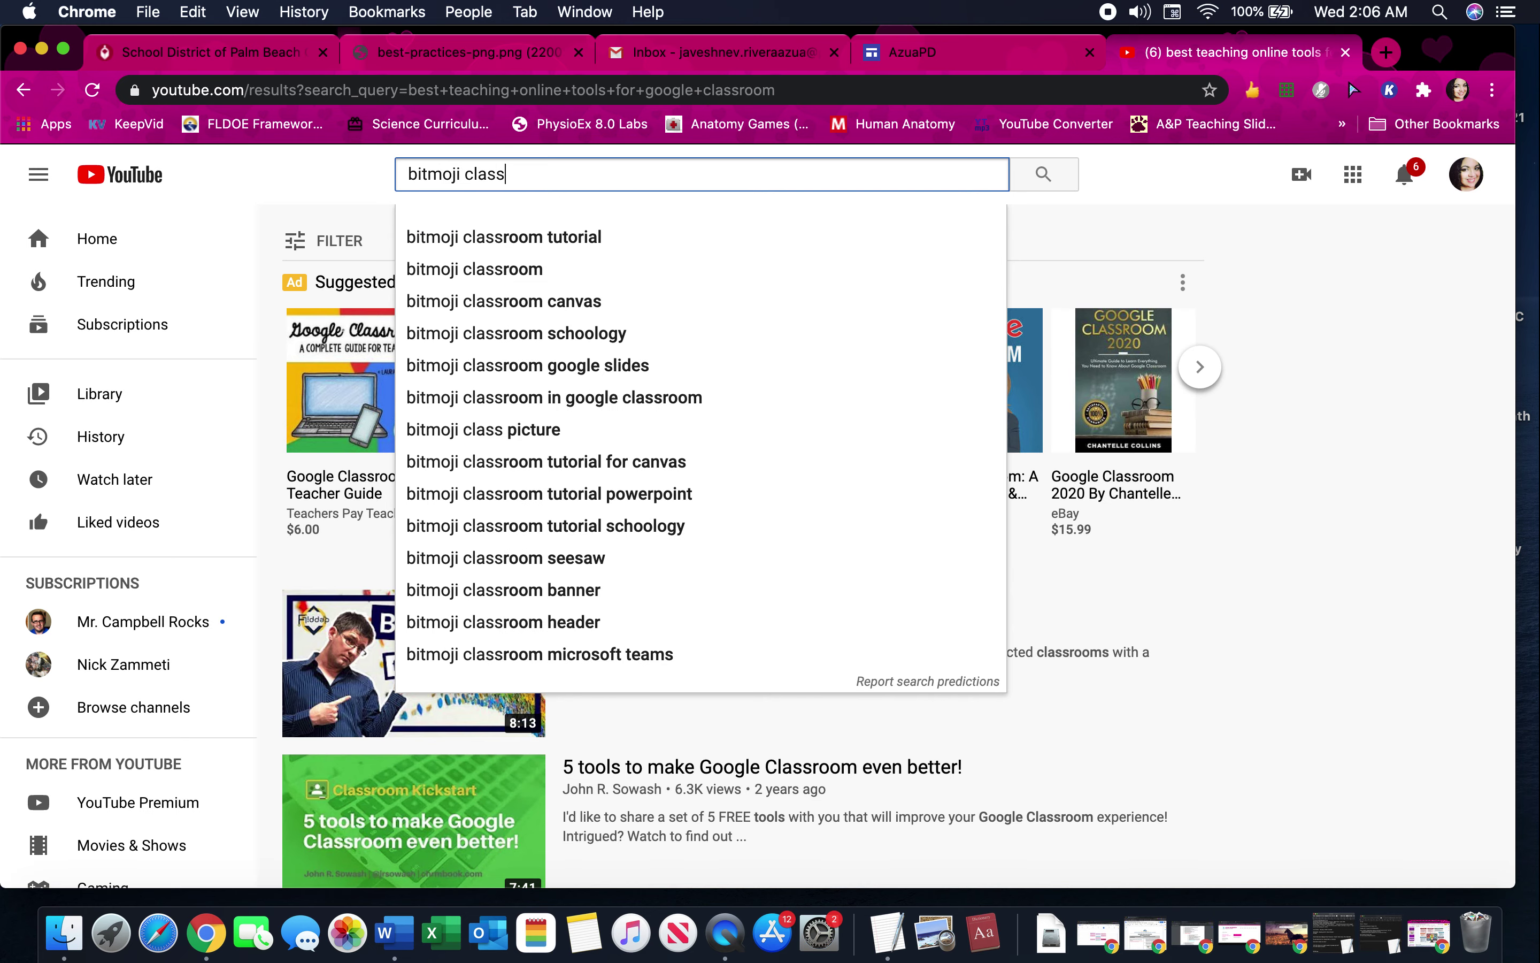
type("room tutorial")
key("Return")
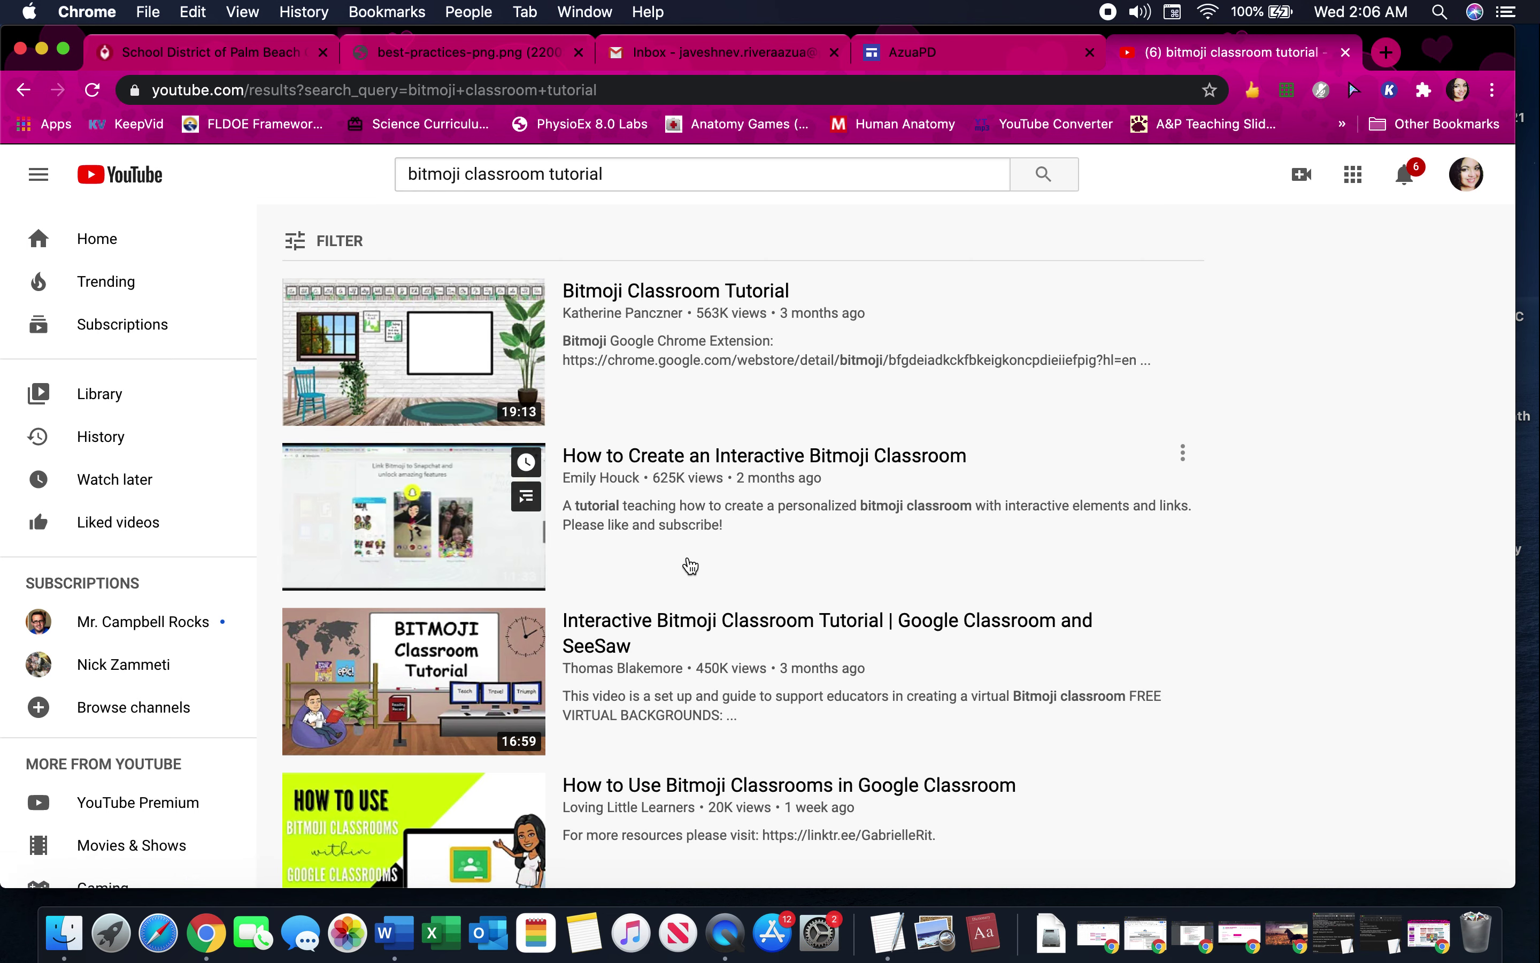
scroll(690, 565, "down", 5)
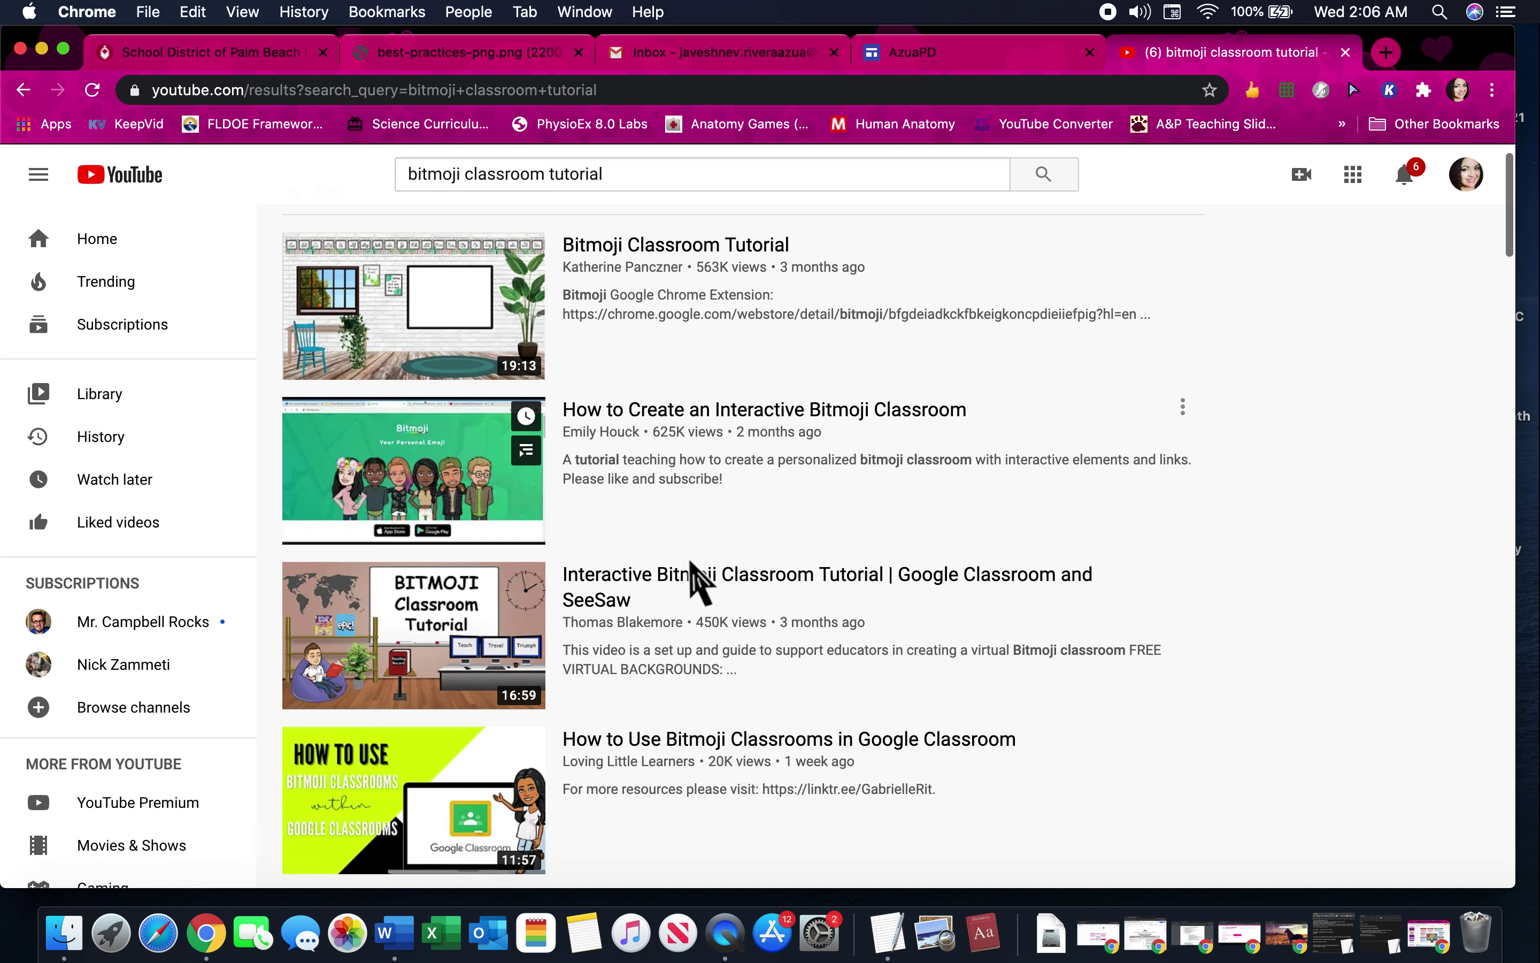
scroll(691, 565, "down", 7)
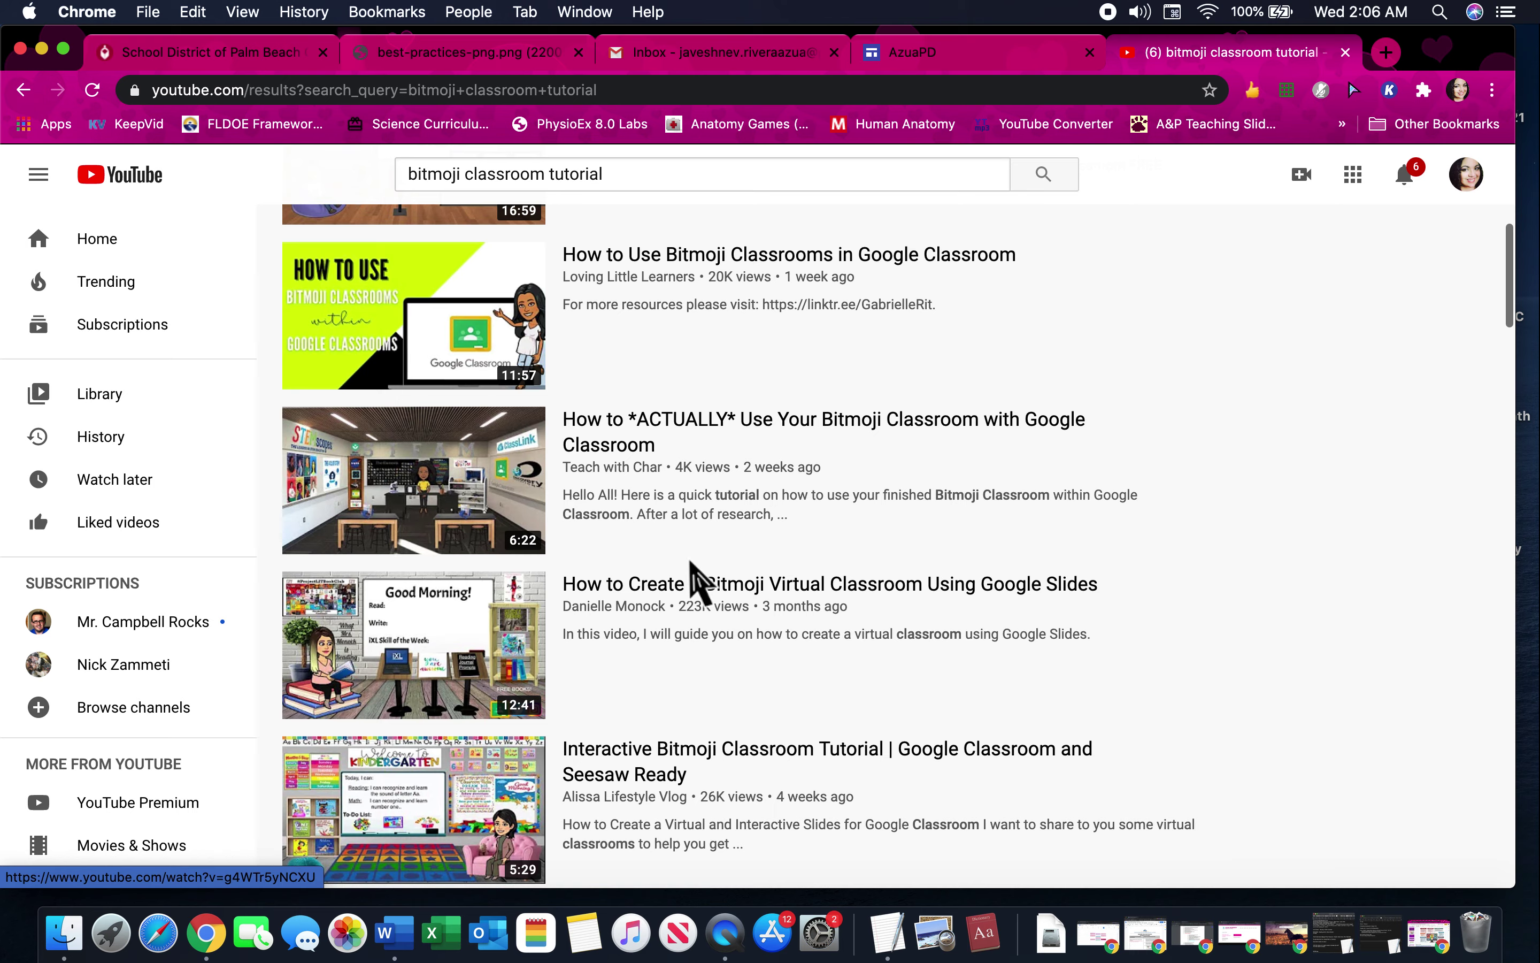
- Open the first Bitmoji Classroom Tutorial video in the results, pause it, and read through its expanded description
scroll(690, 562, "up", 12)
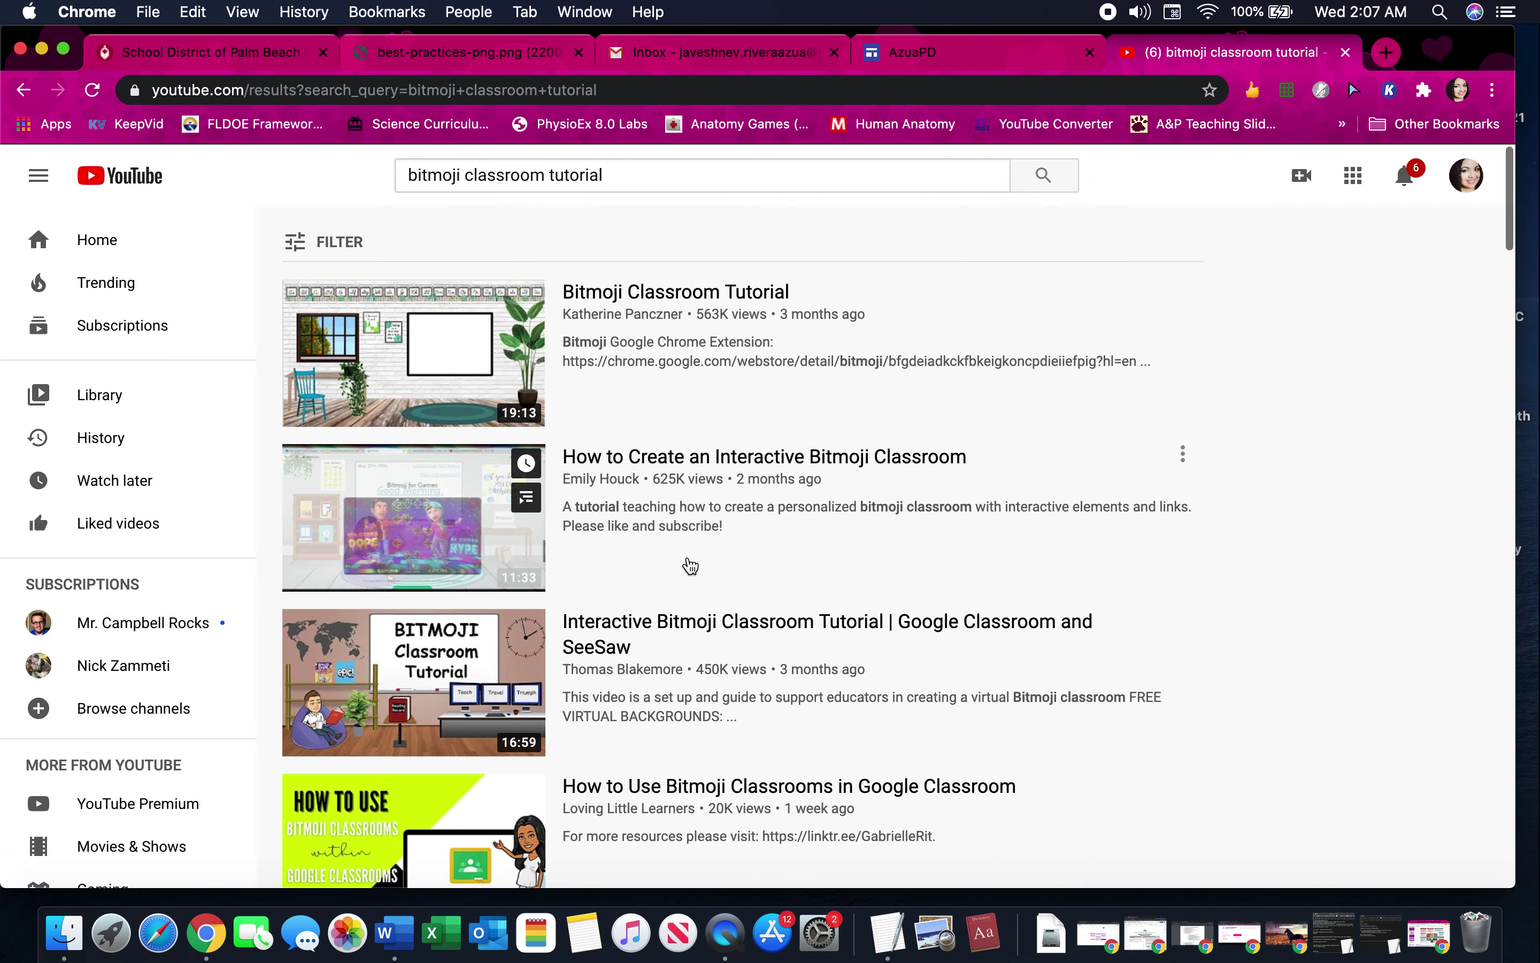
left_click(685, 289)
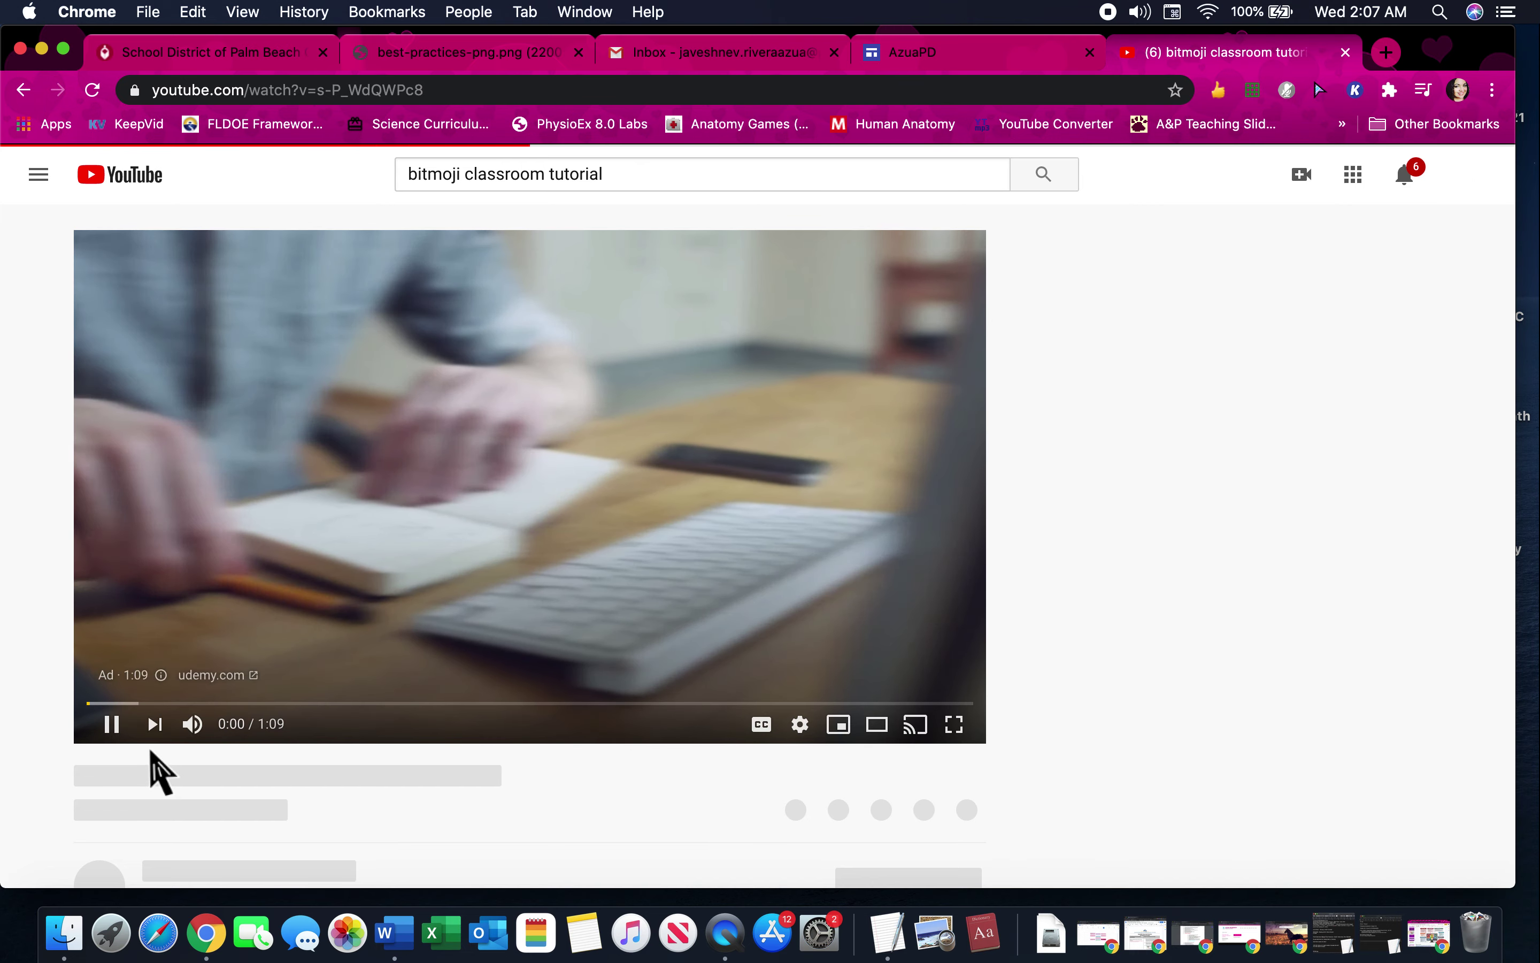
left_click(117, 729)
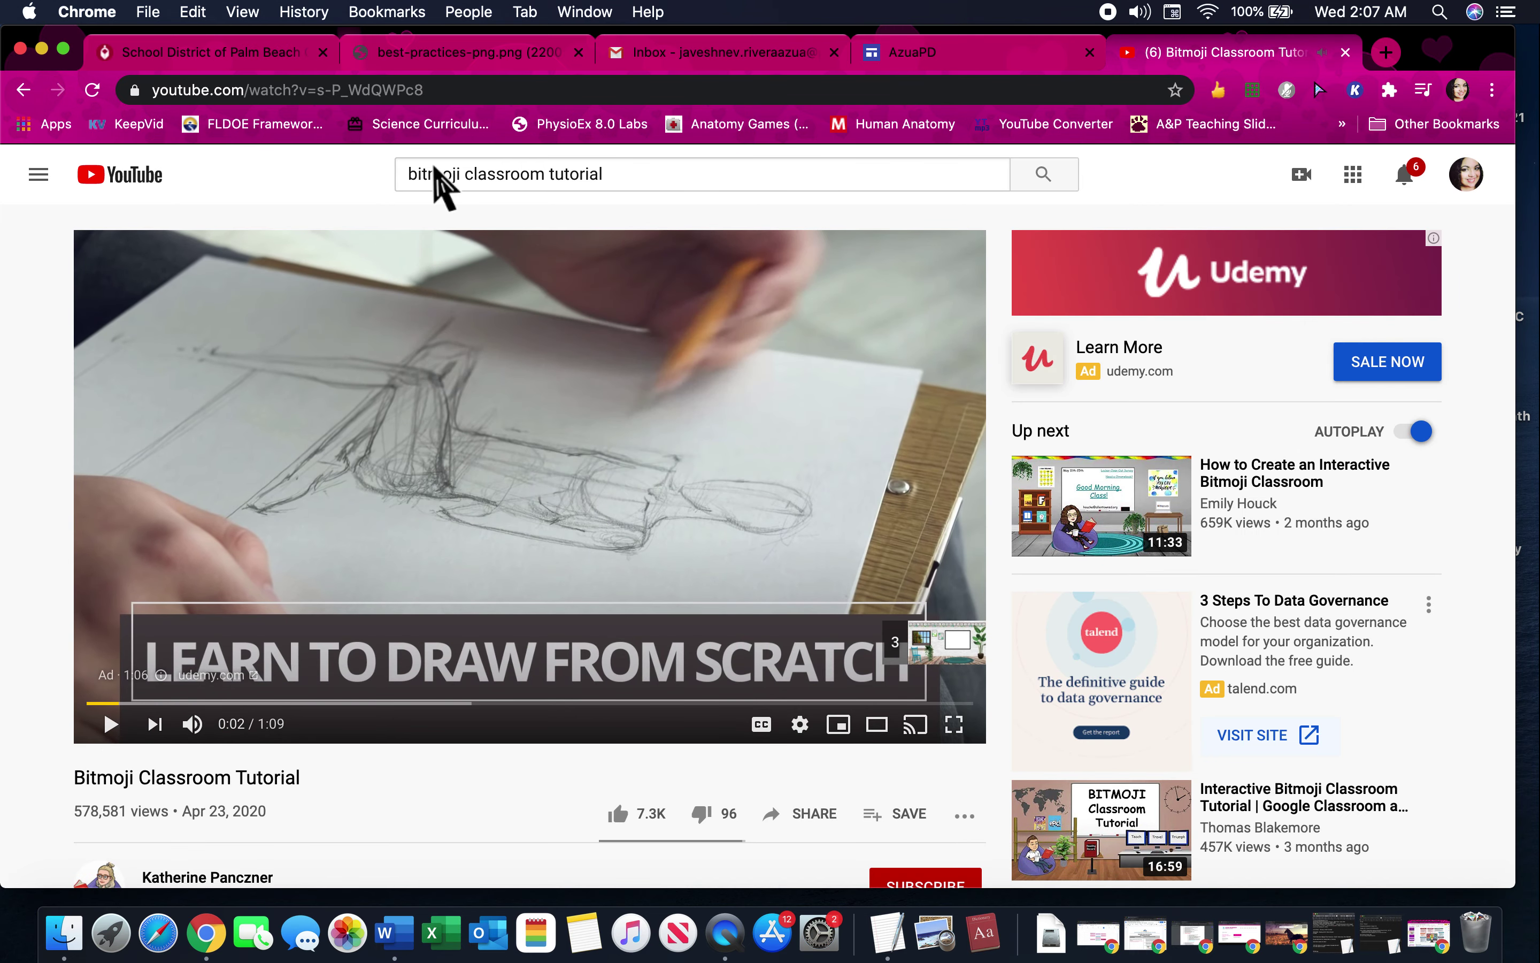
left_click(299, 89)
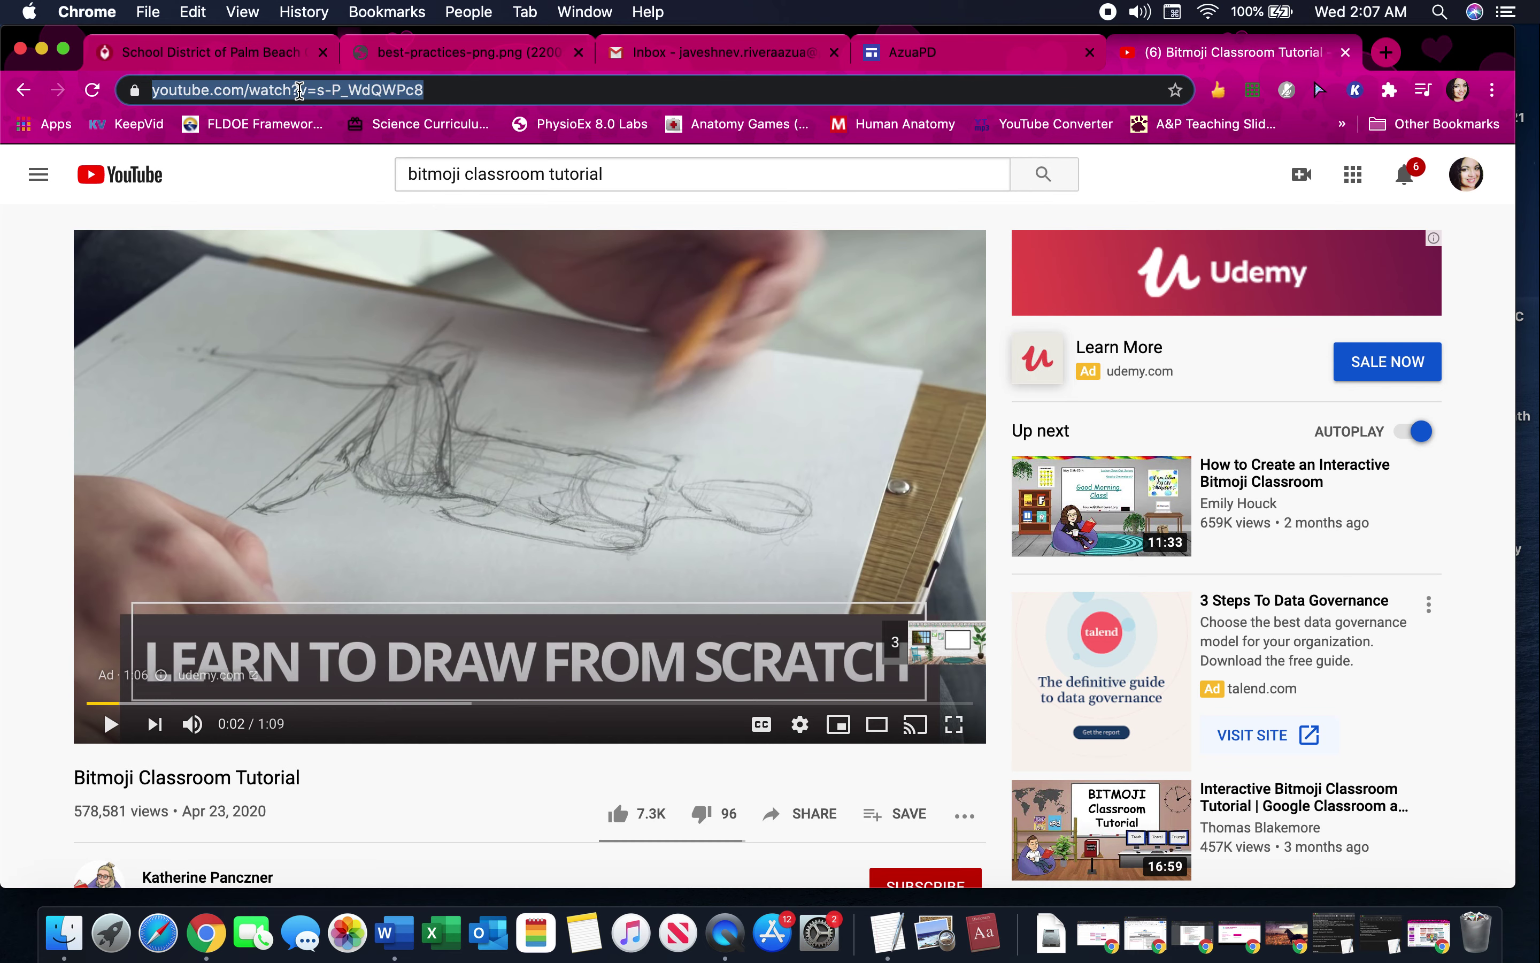
scroll(440, 491, "down", 4)
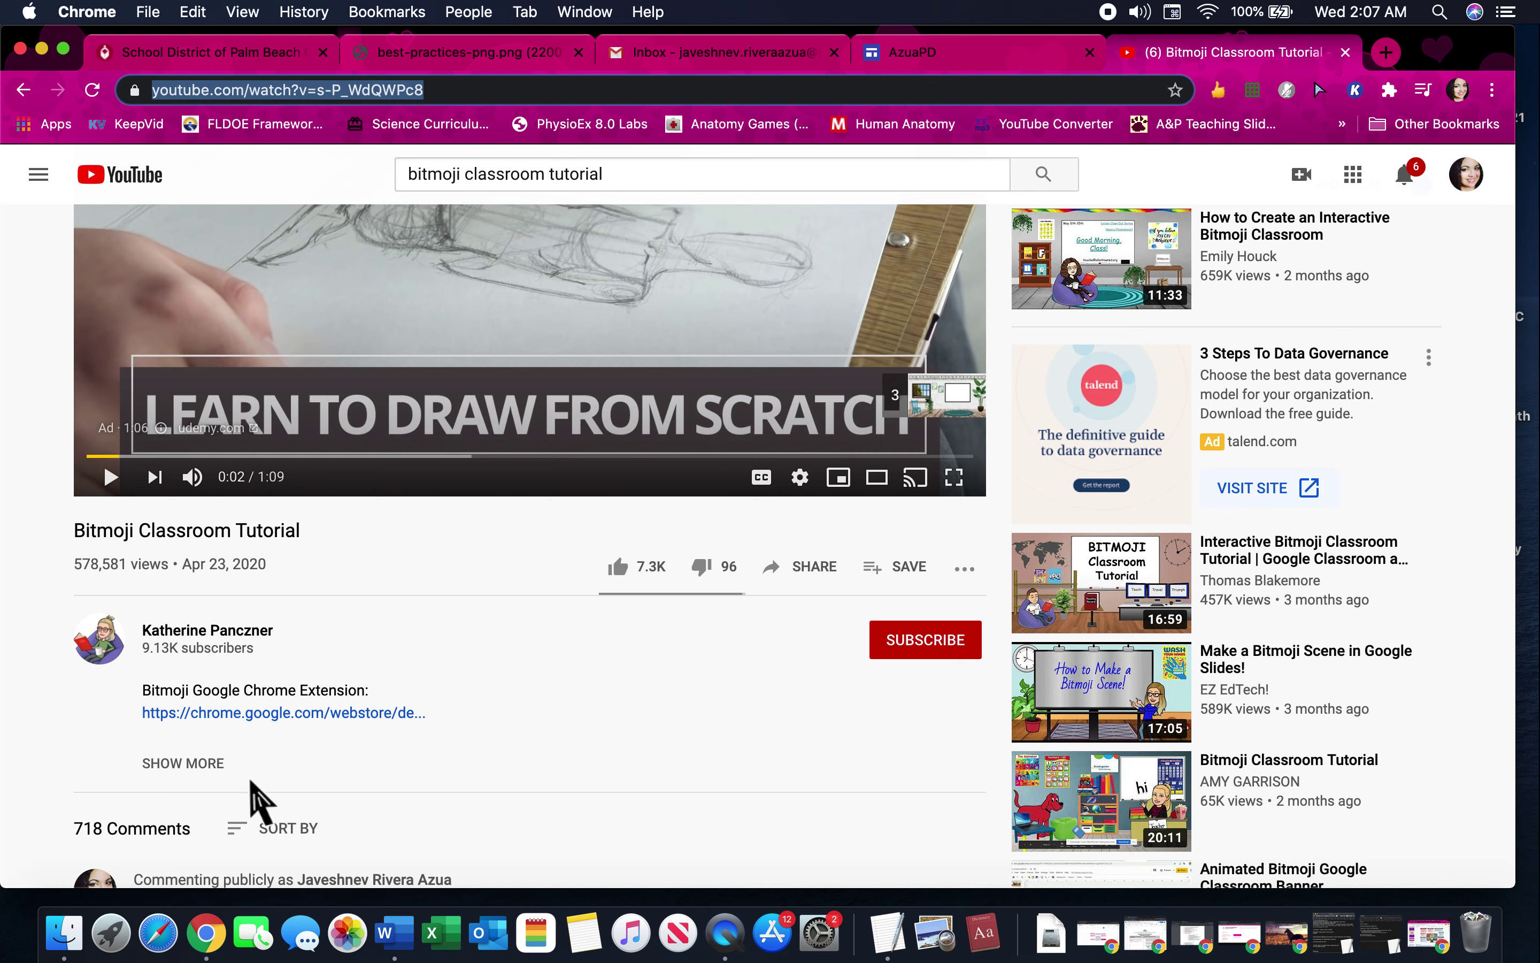
left_click(210, 767)
scroll(281, 782, "down", 1)
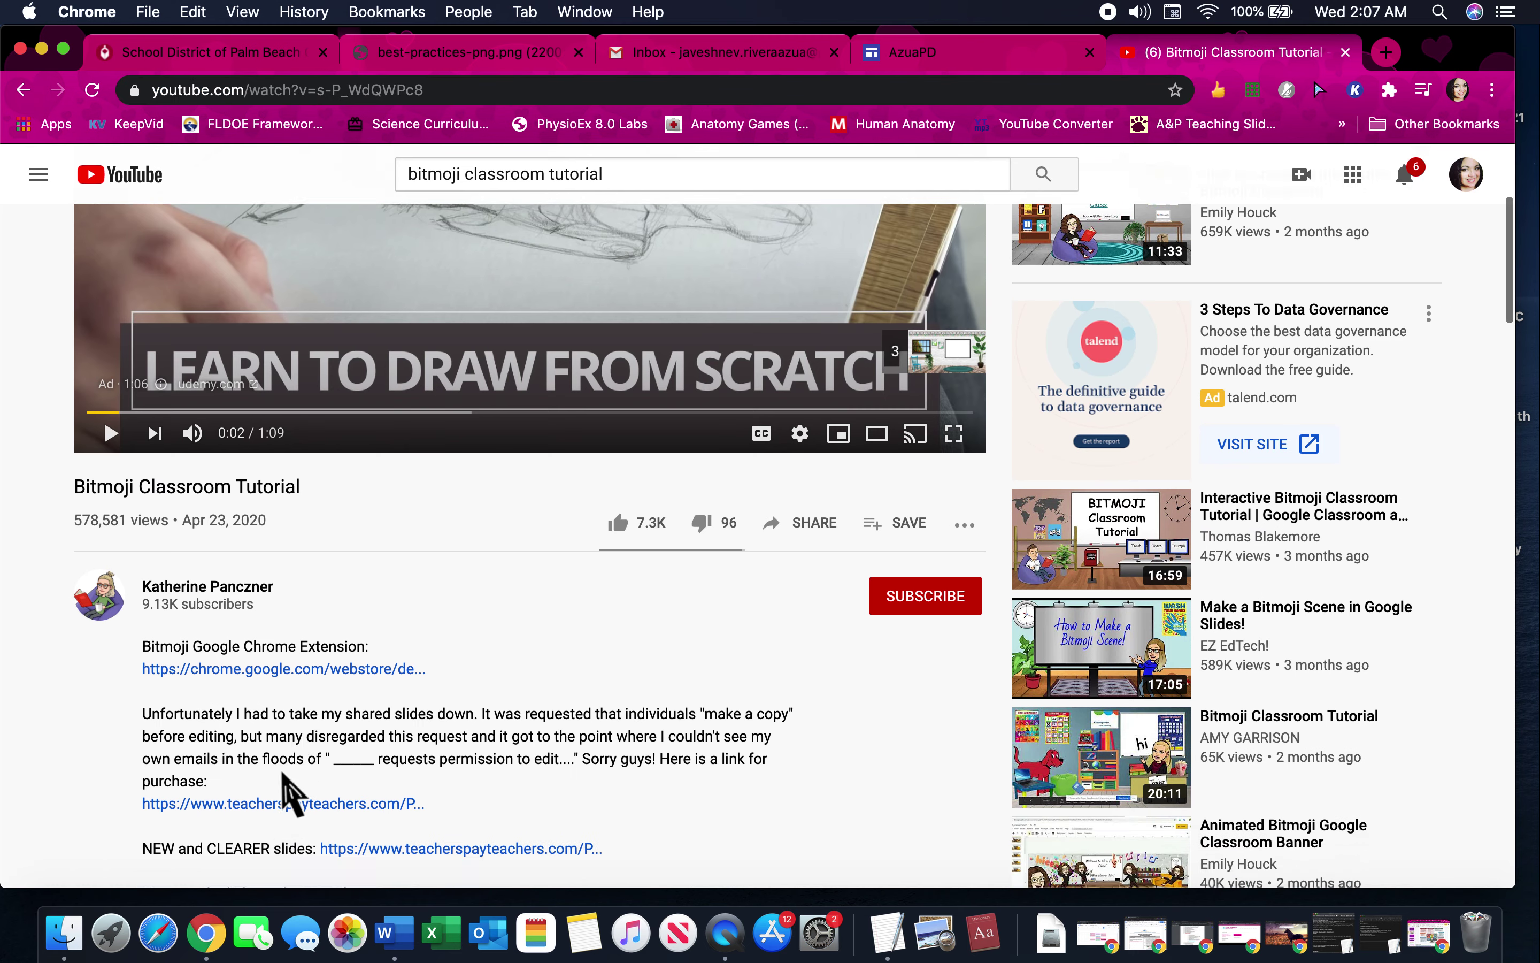
scroll(284, 783, "down", 3)
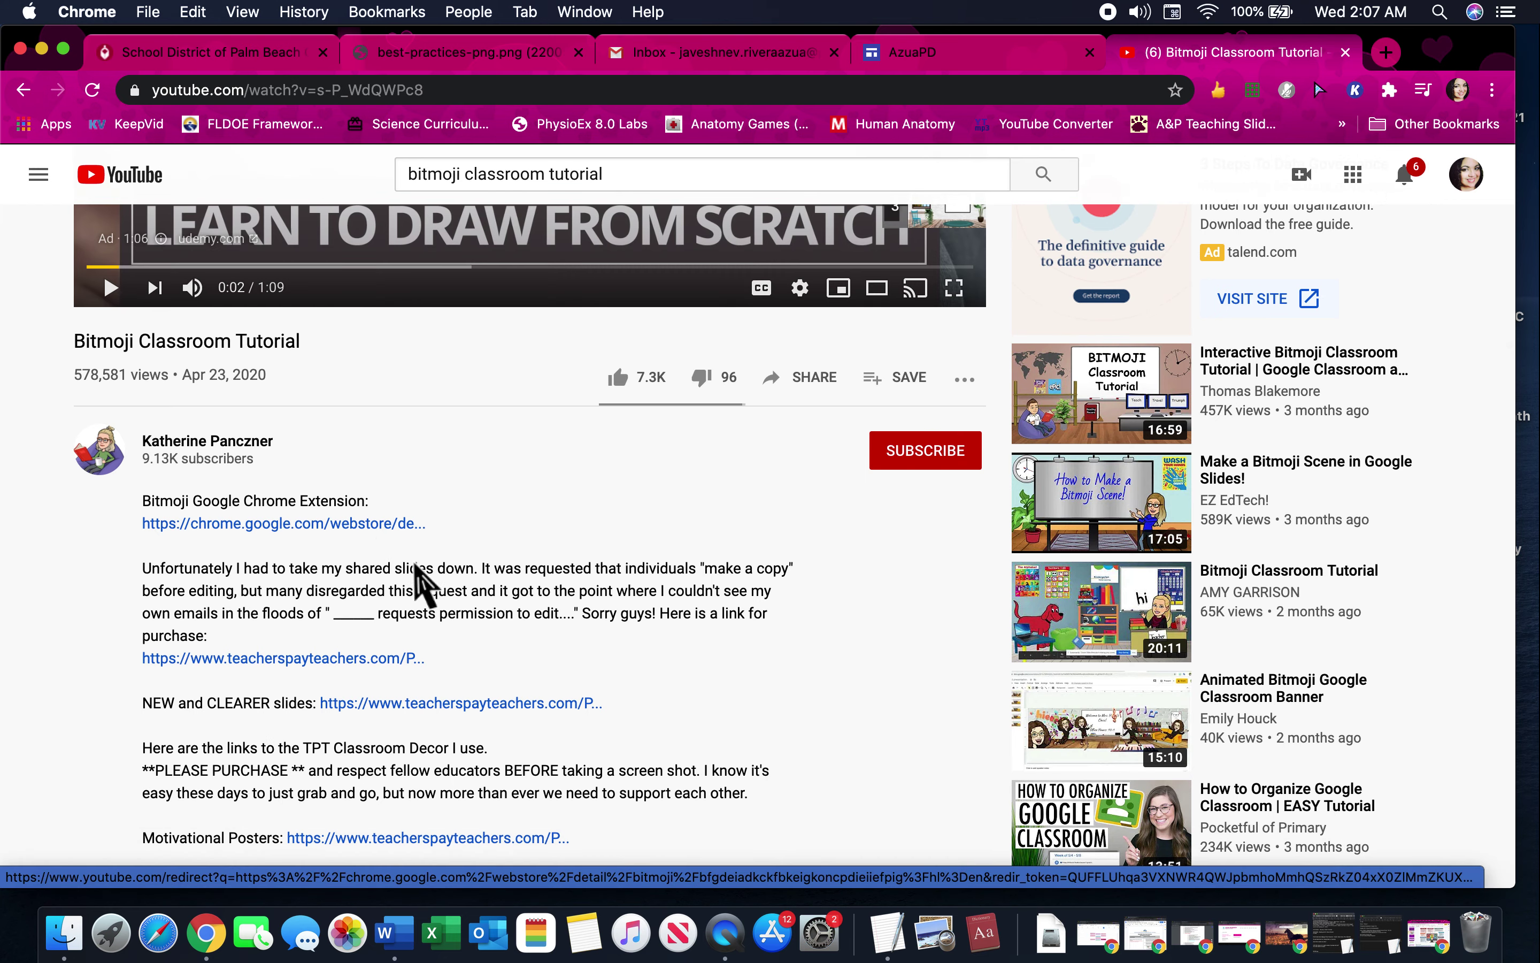
scroll(445, 637, "down", 5)
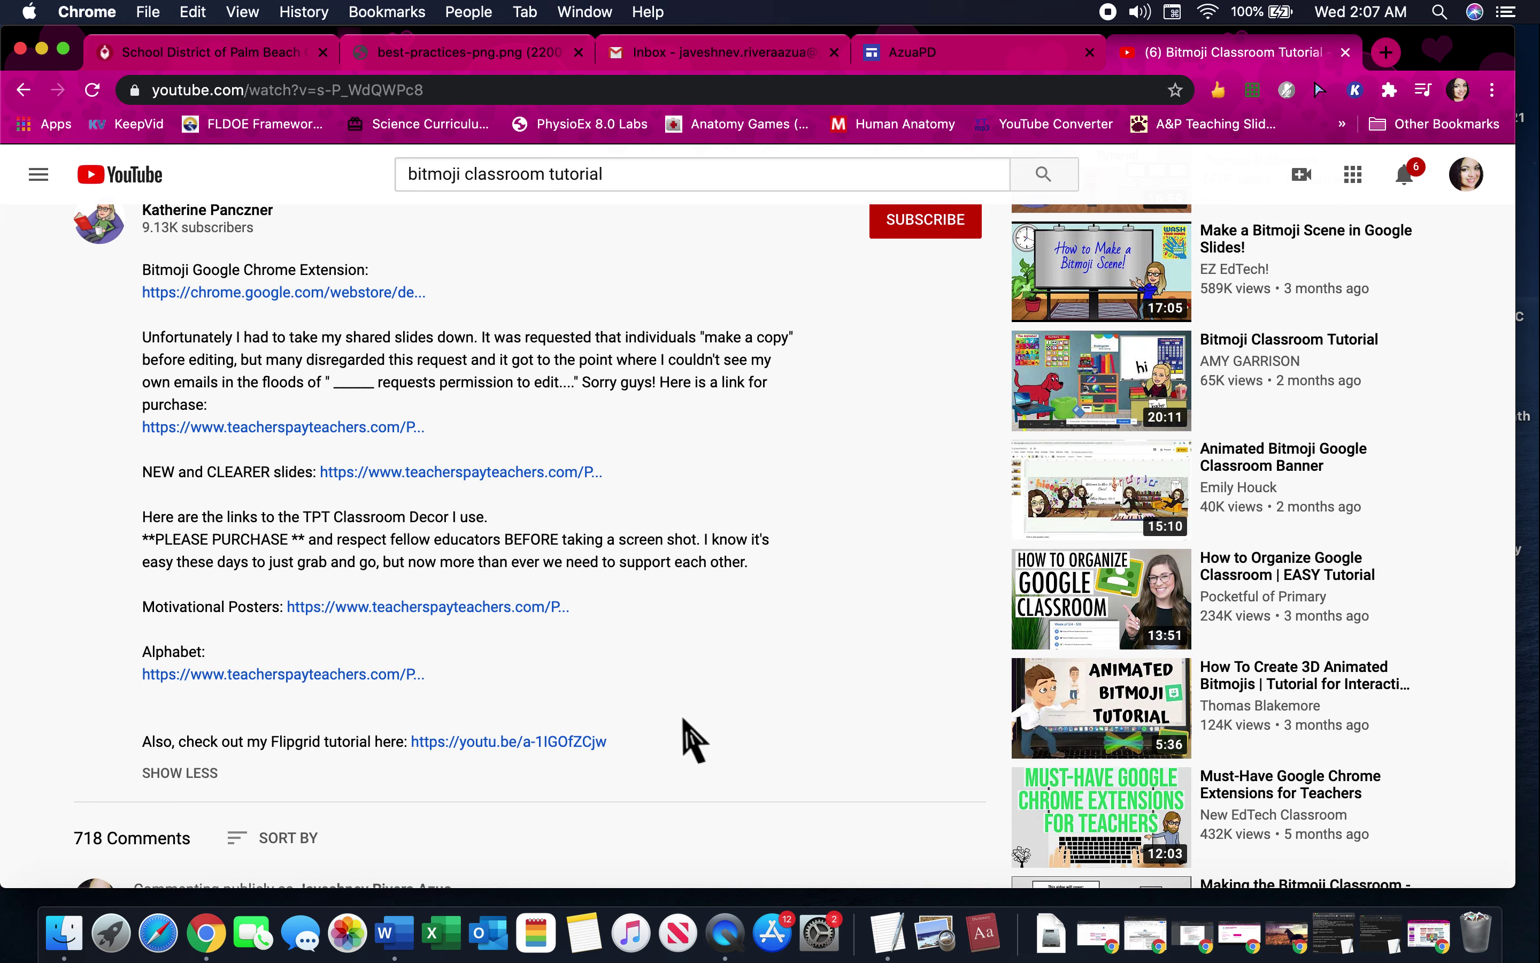
scroll(796, 636, "up", 4)
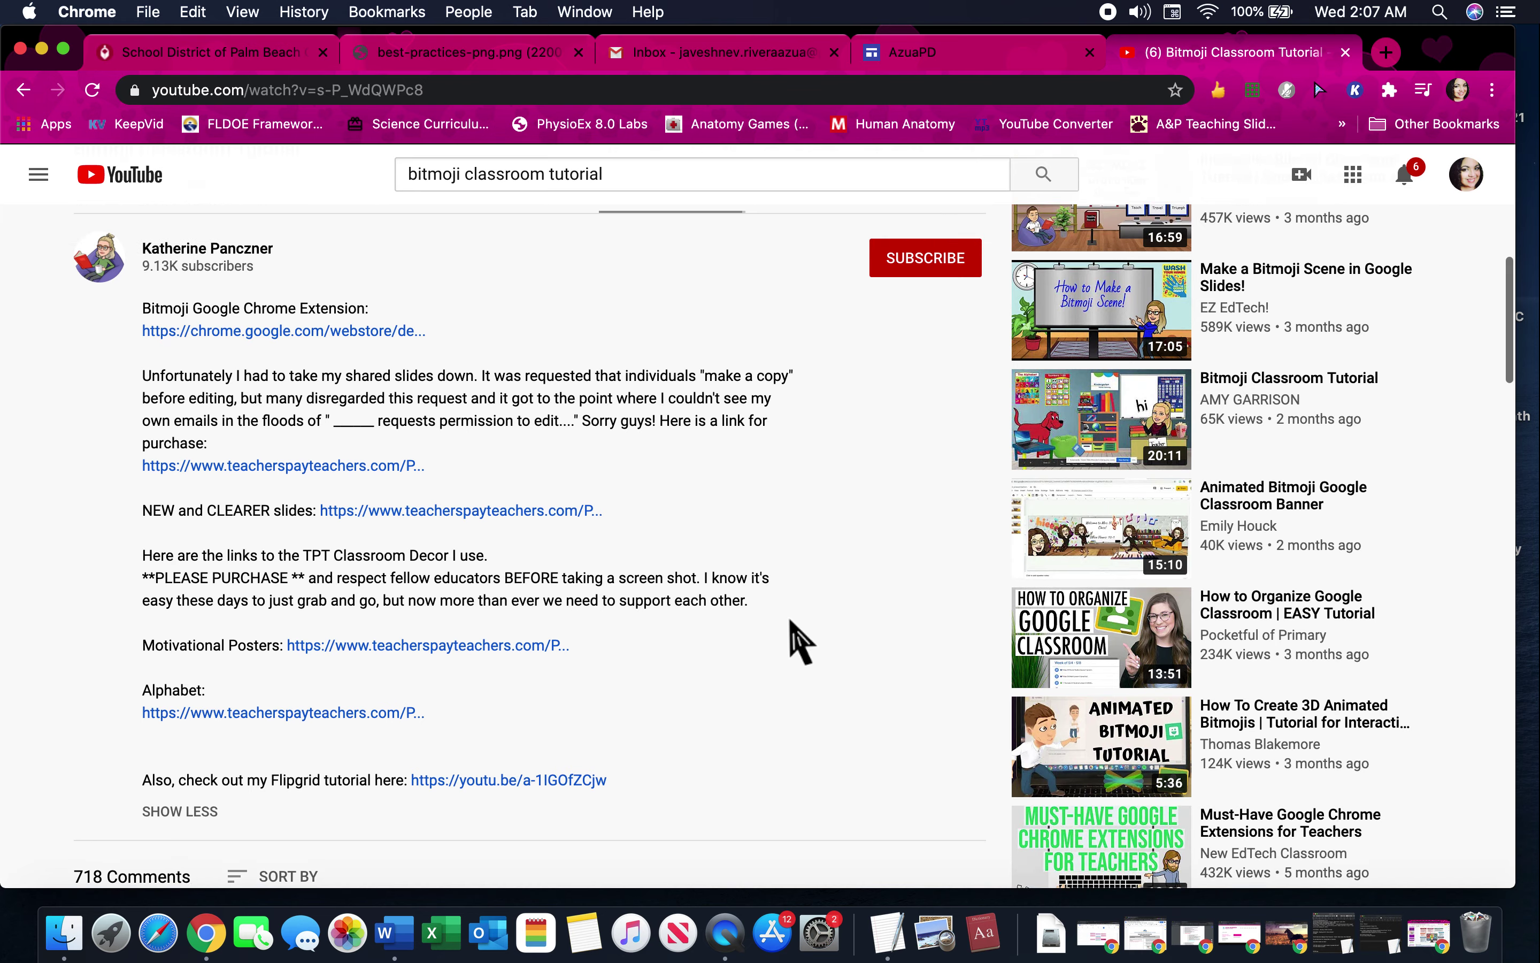
- Copy the video's share link and look it up in the site's YouTube video picker, selecting the matching video
left_click(813, 380)
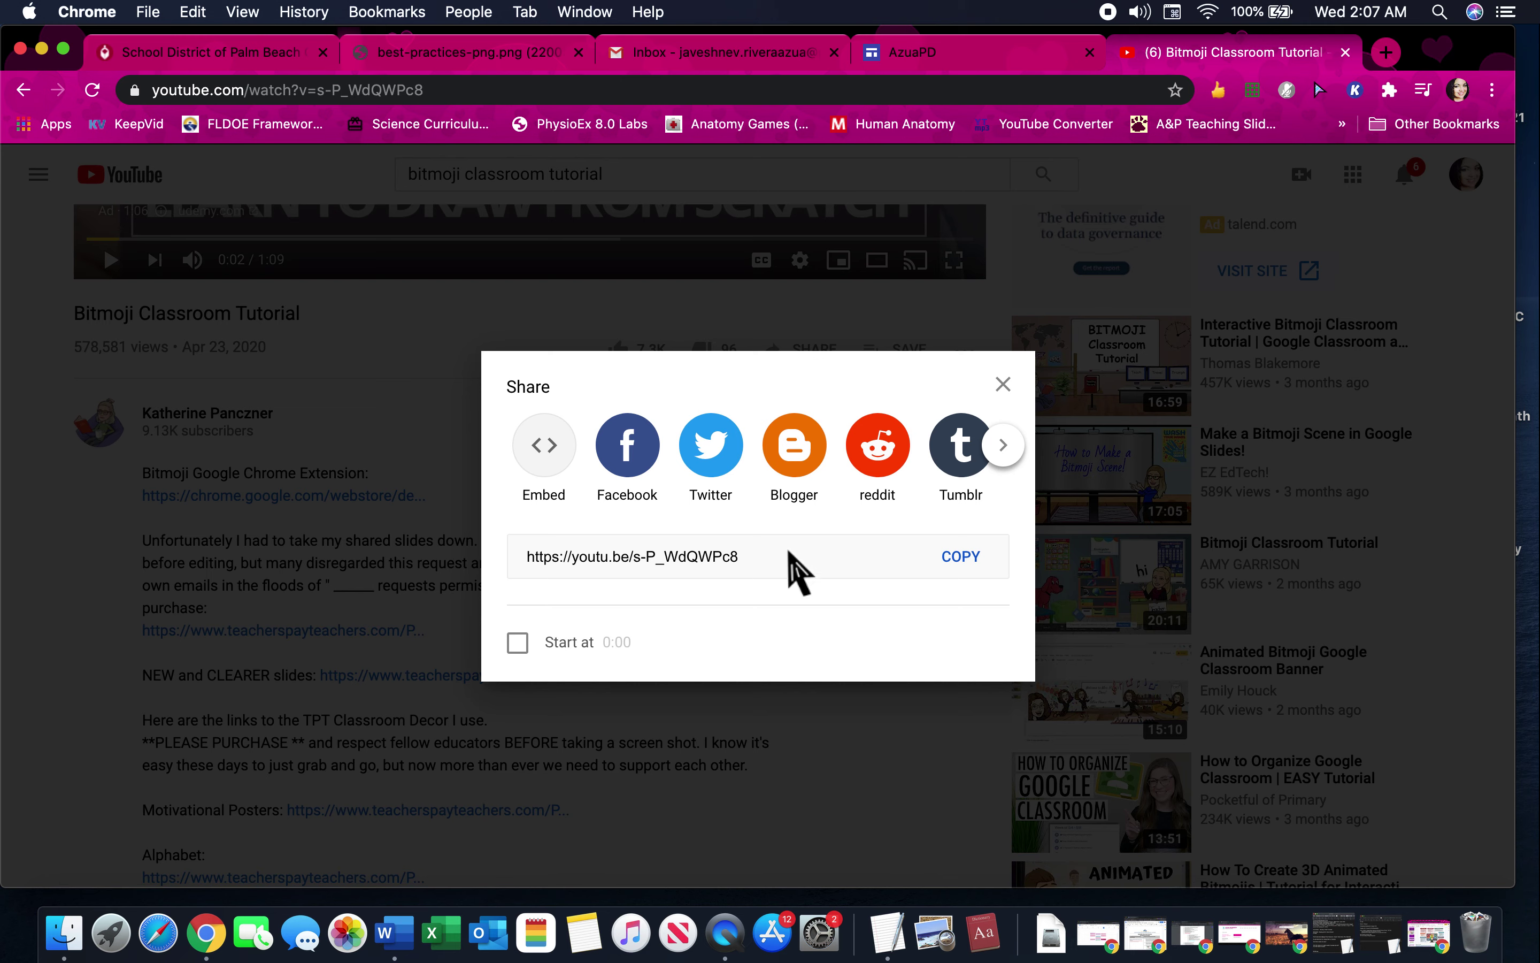
left_click(961, 557)
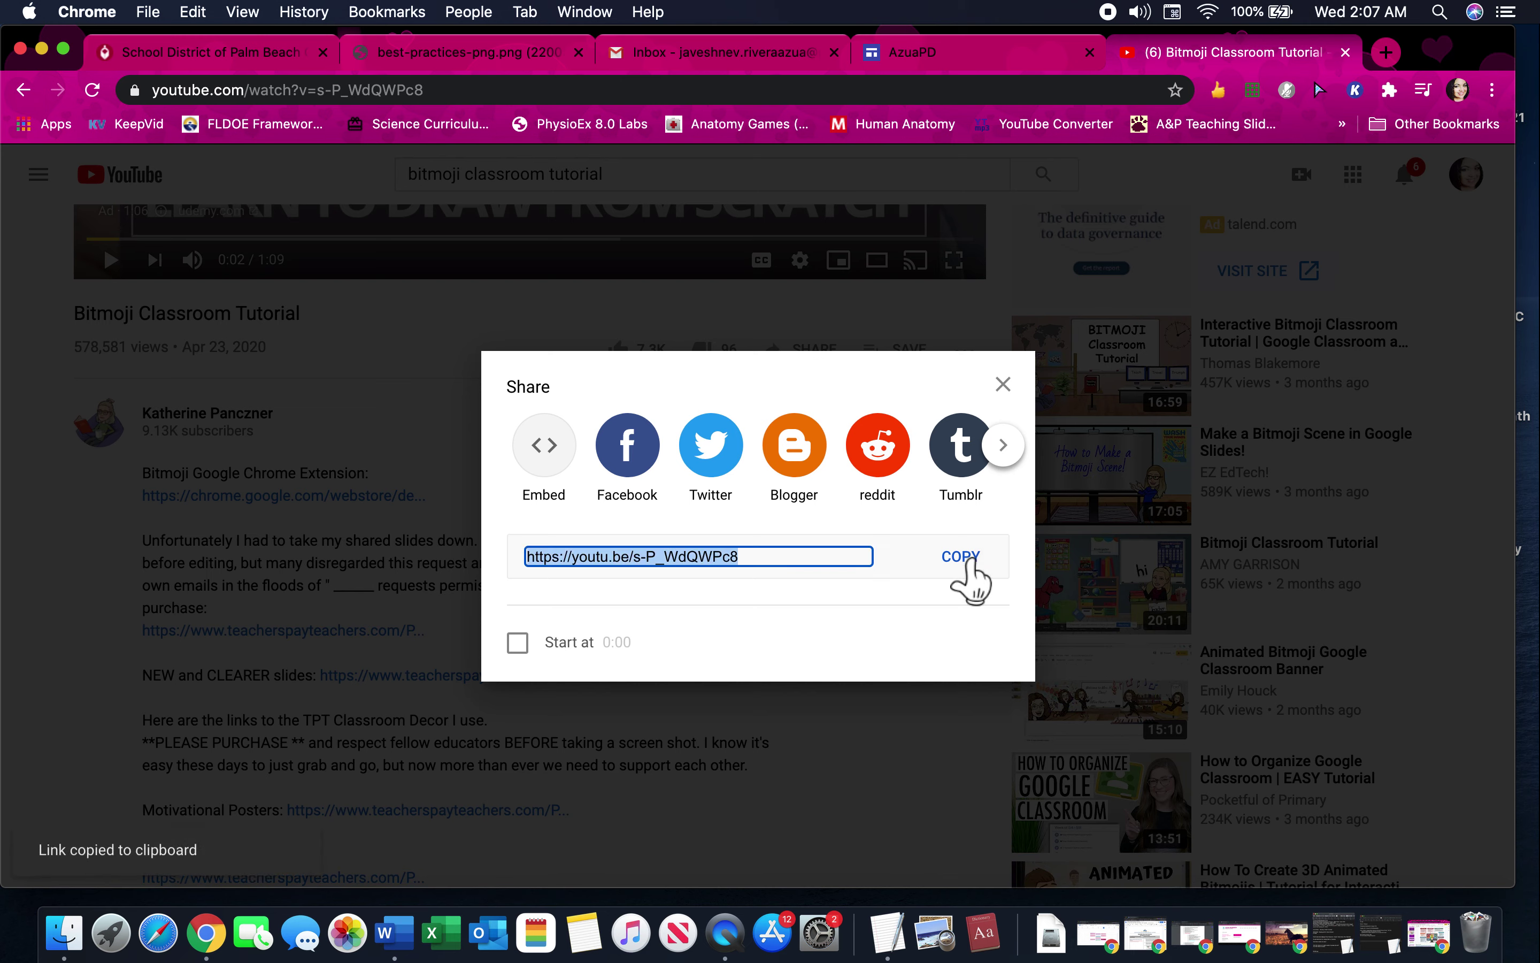
left_click(1003, 385)
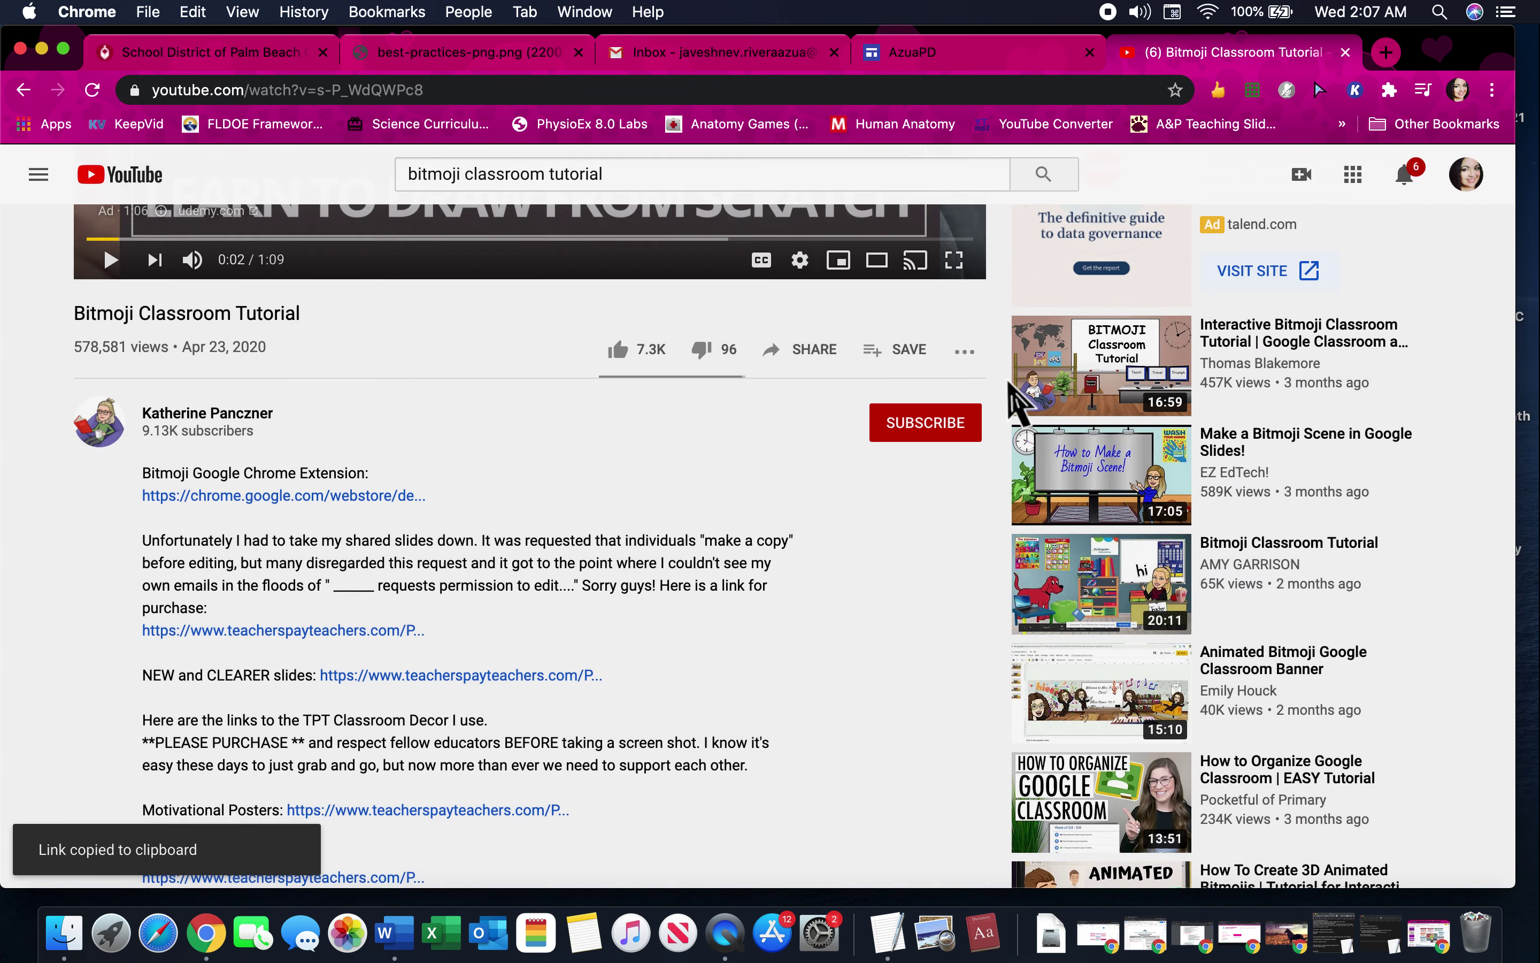
left_click(942, 71)
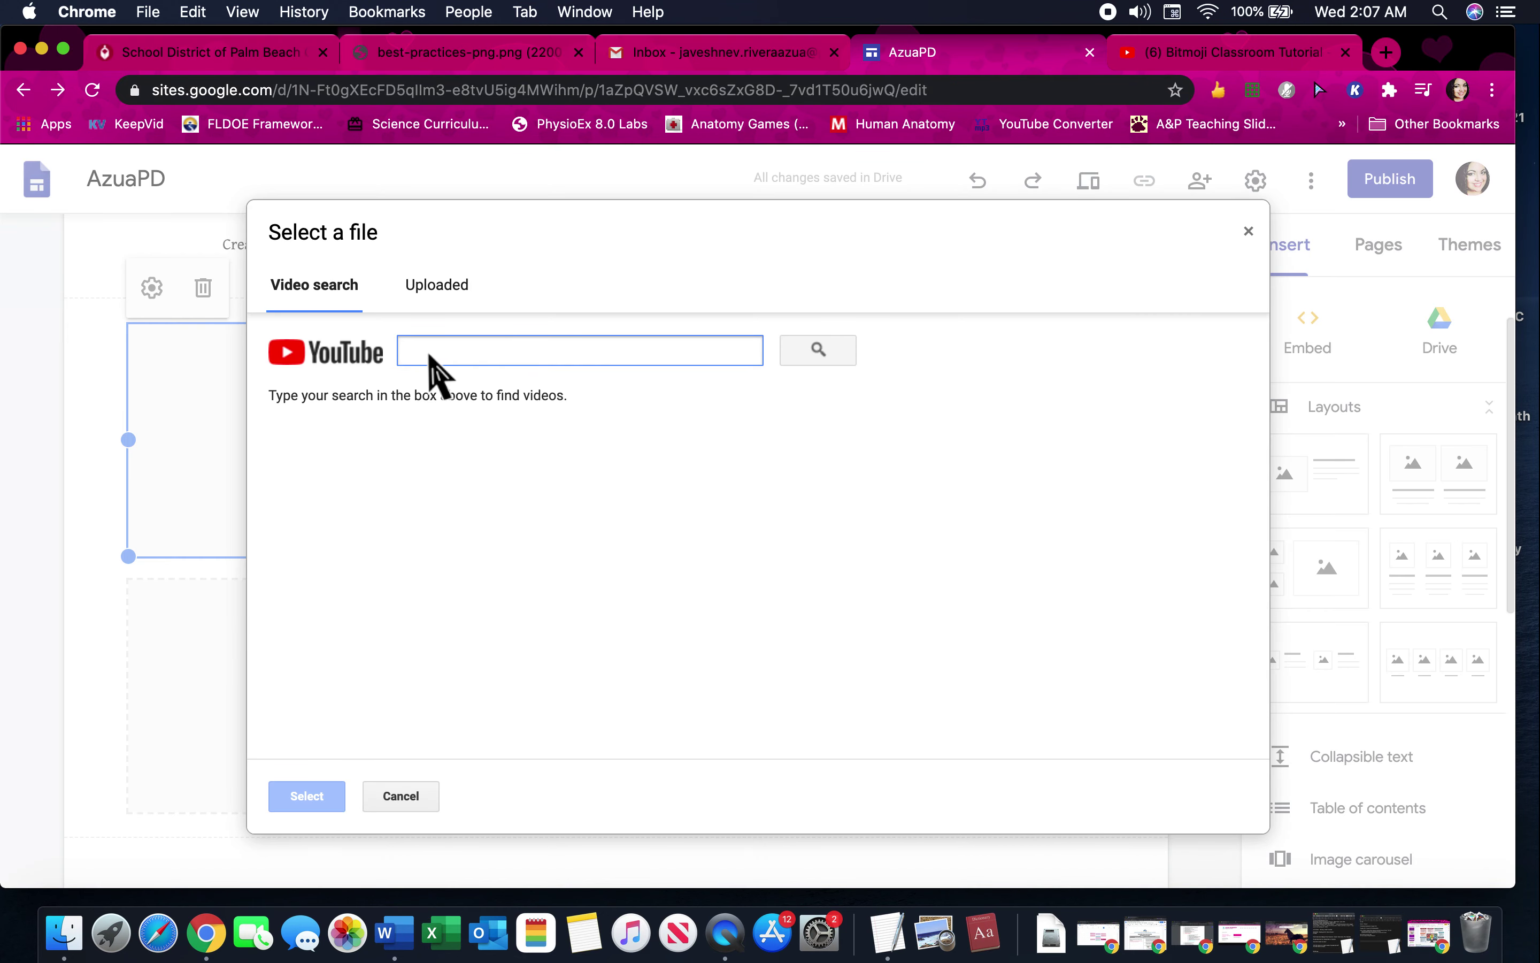
key("super+v")
left_click(818, 353)
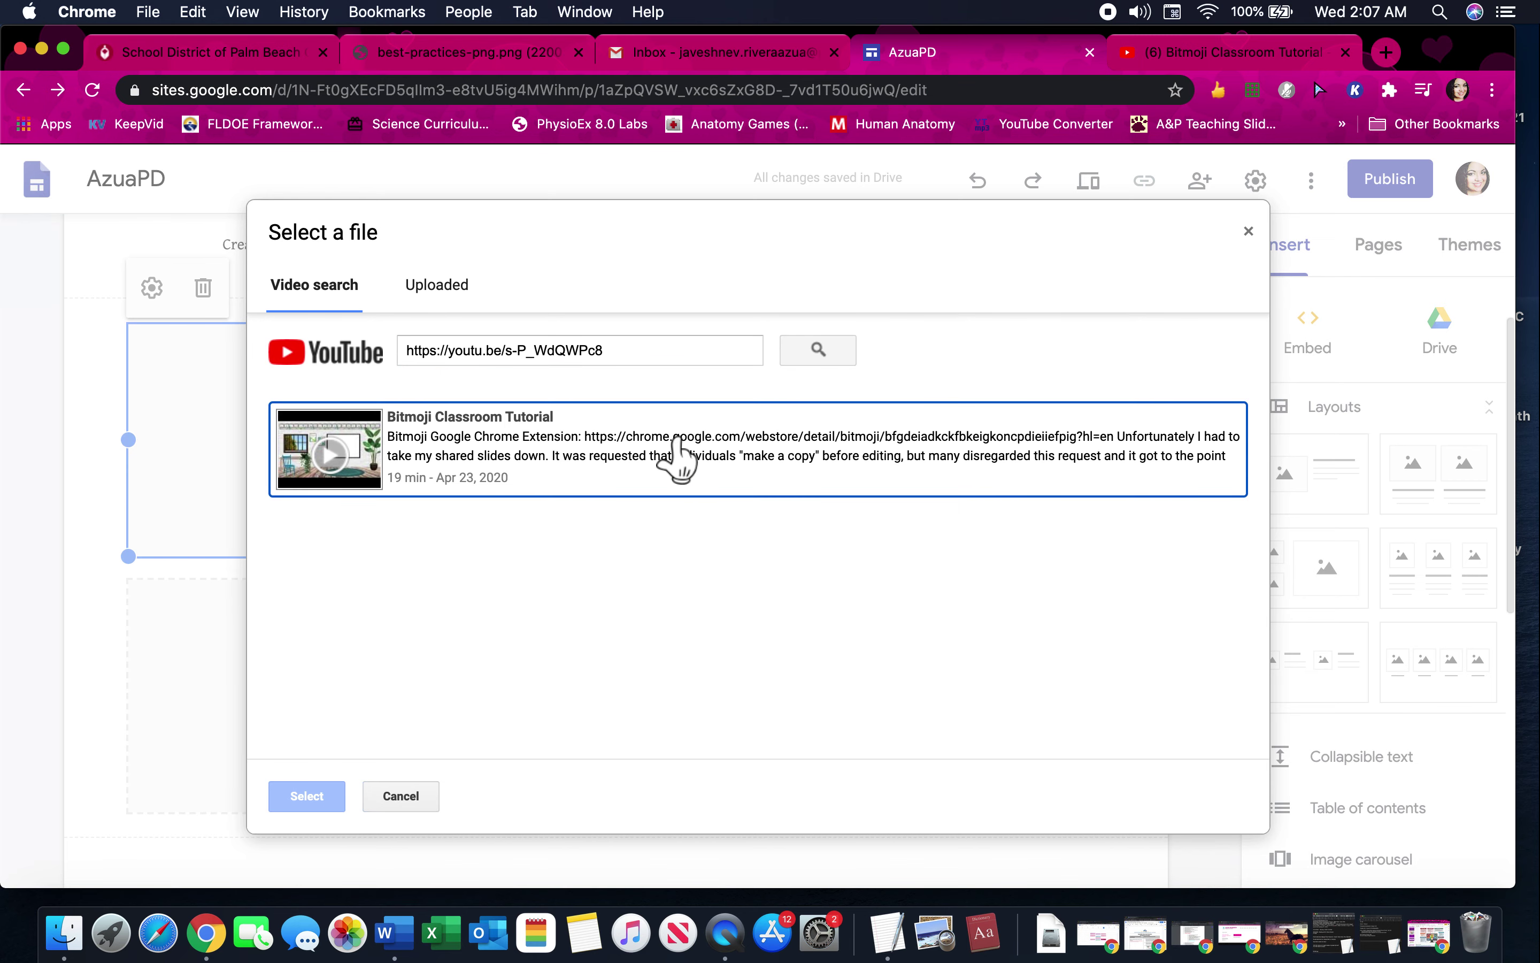
left_click(676, 437)
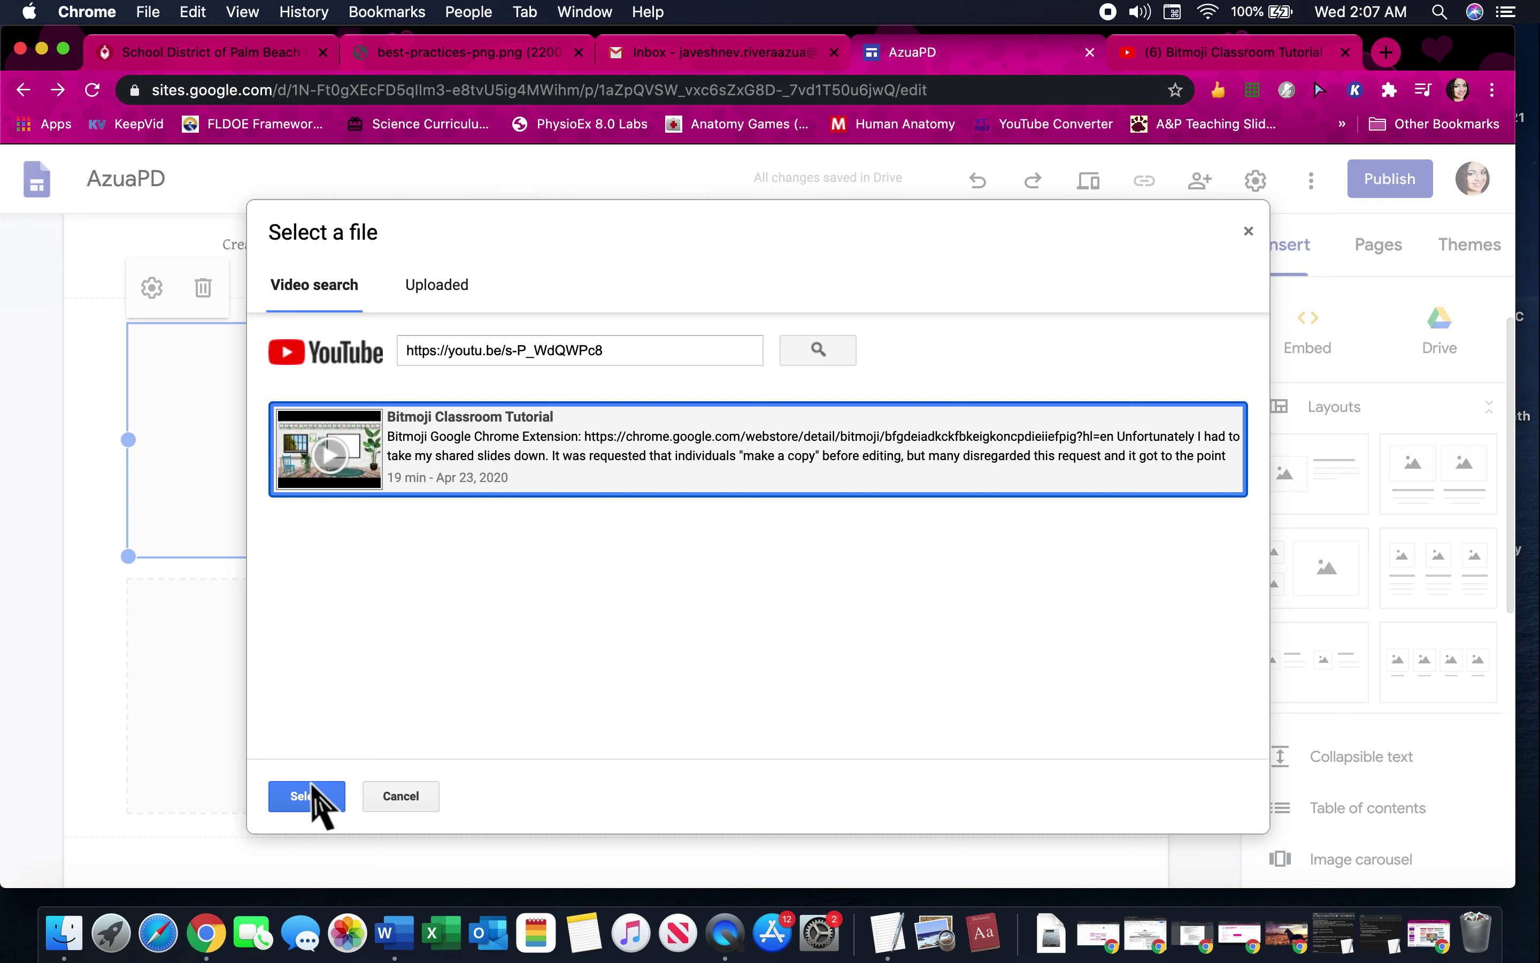
- Search the video picker for "Bitmoji classroom tutorial" and insert the Bitmoji Classroom Tutorial video dated Apr 23, 2020 into the upper small placeholder
triple_click(614, 351)
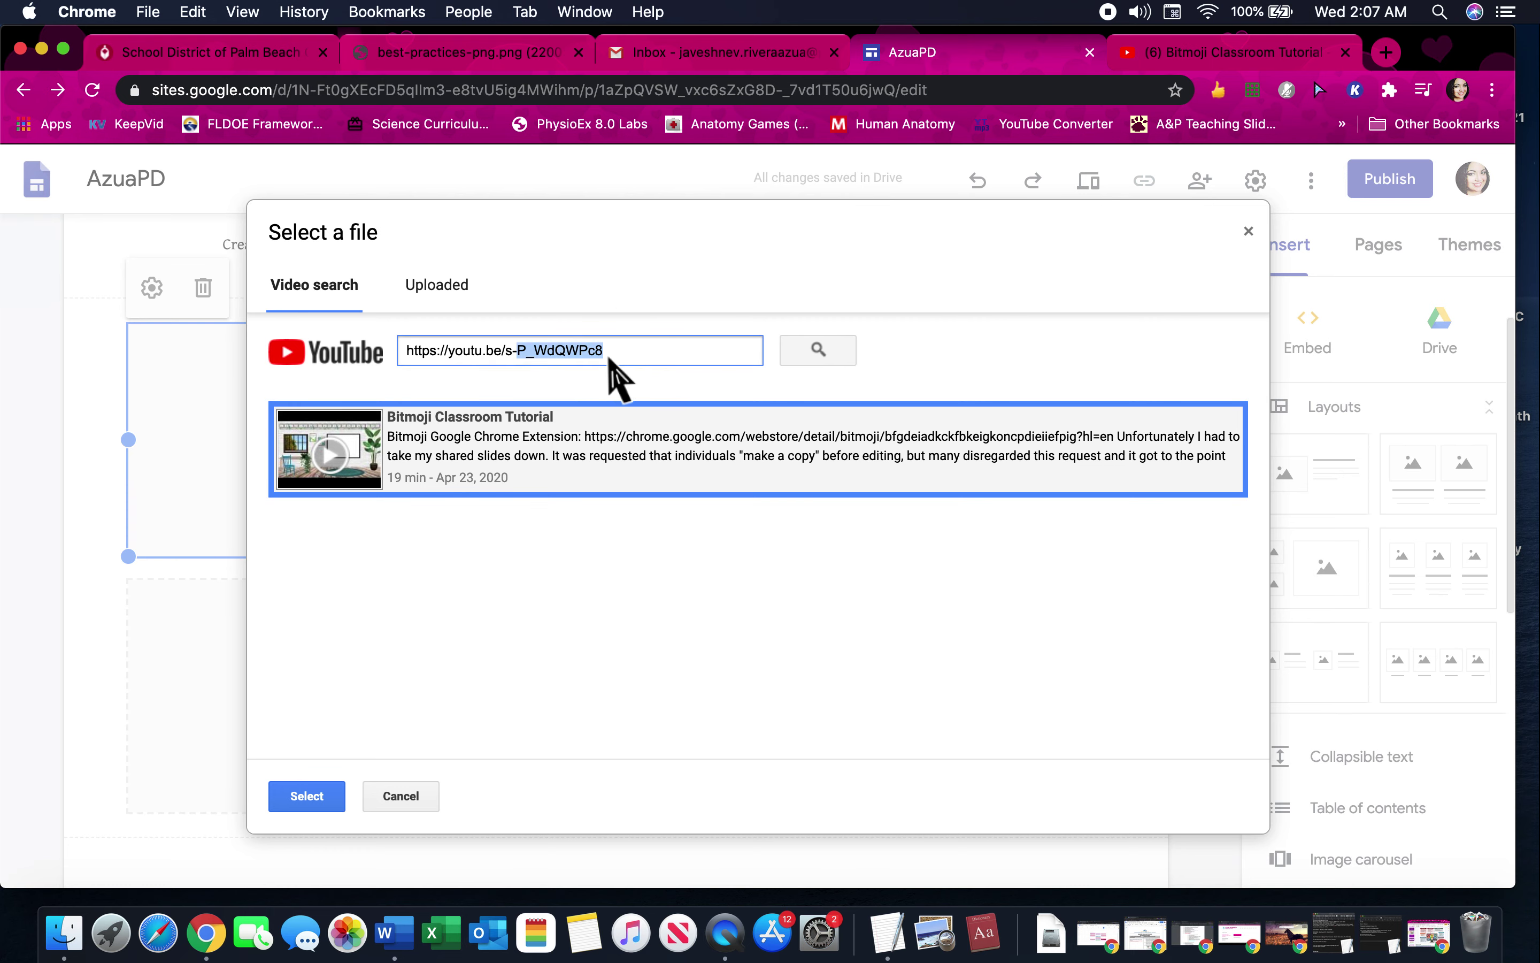
key("BackSpace")
type("Bitmo")
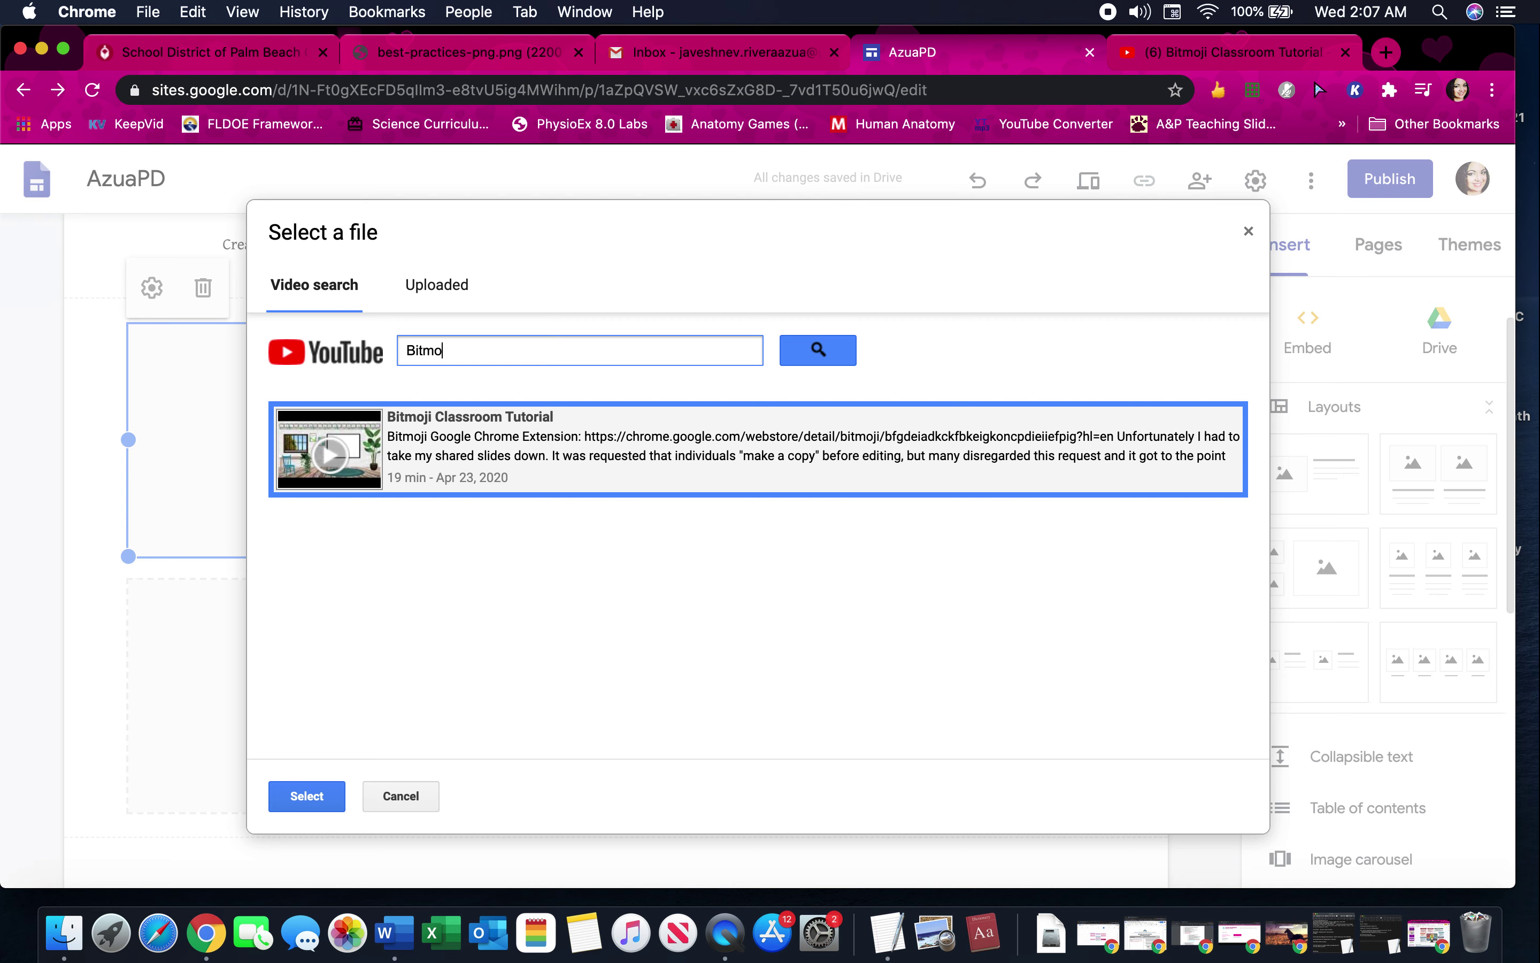
type("ji classroom tutorial")
key("Return")
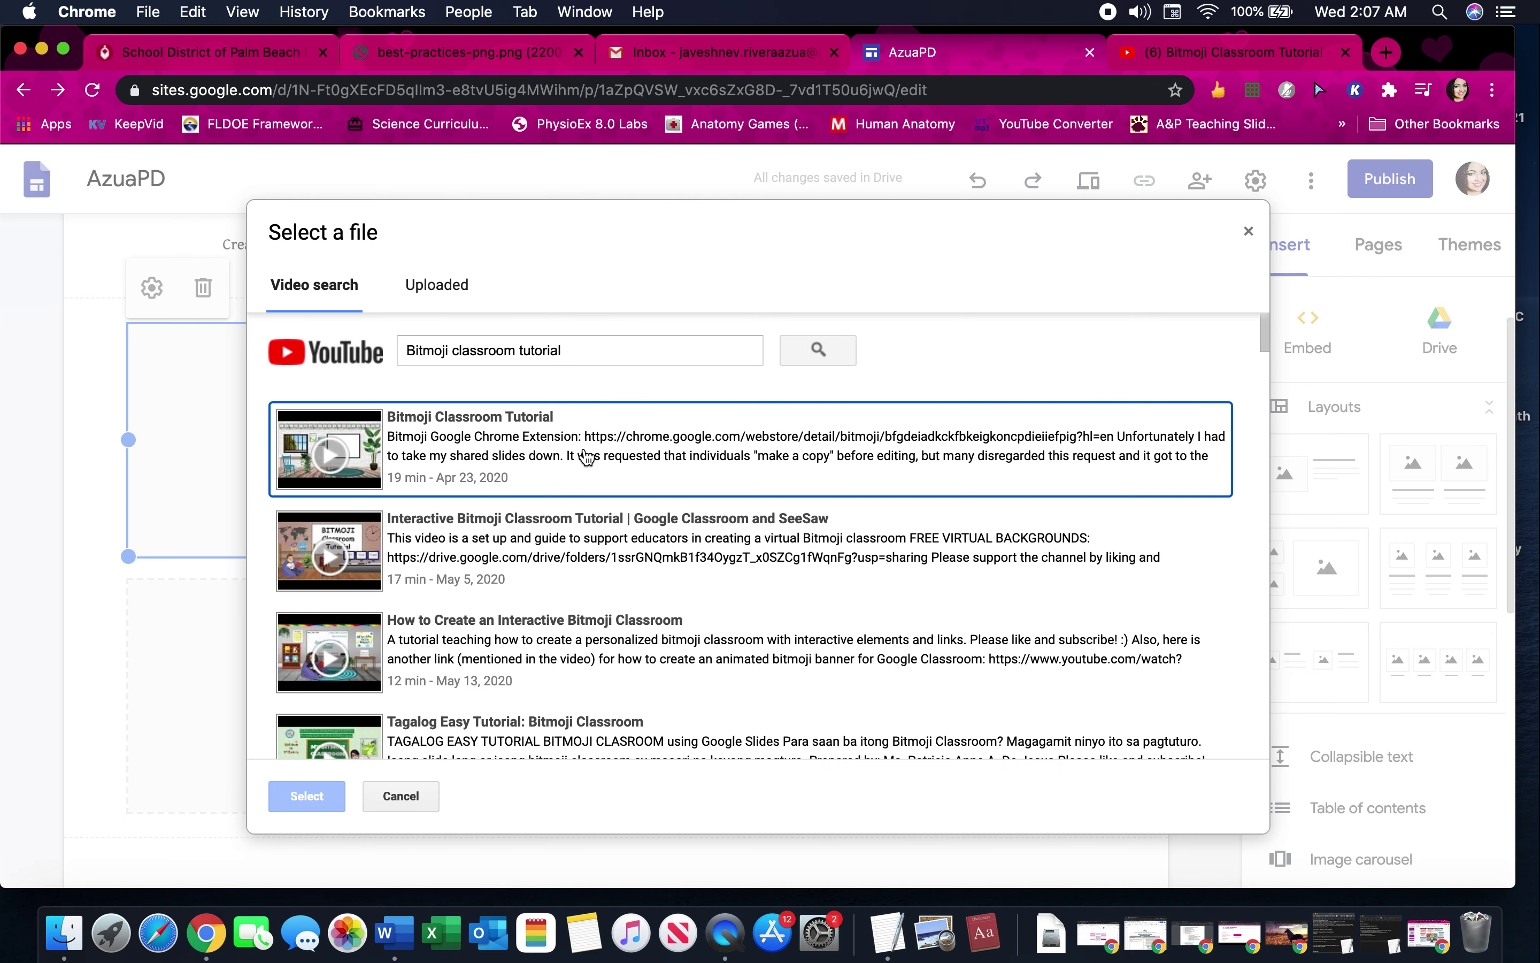
left_click(586, 457)
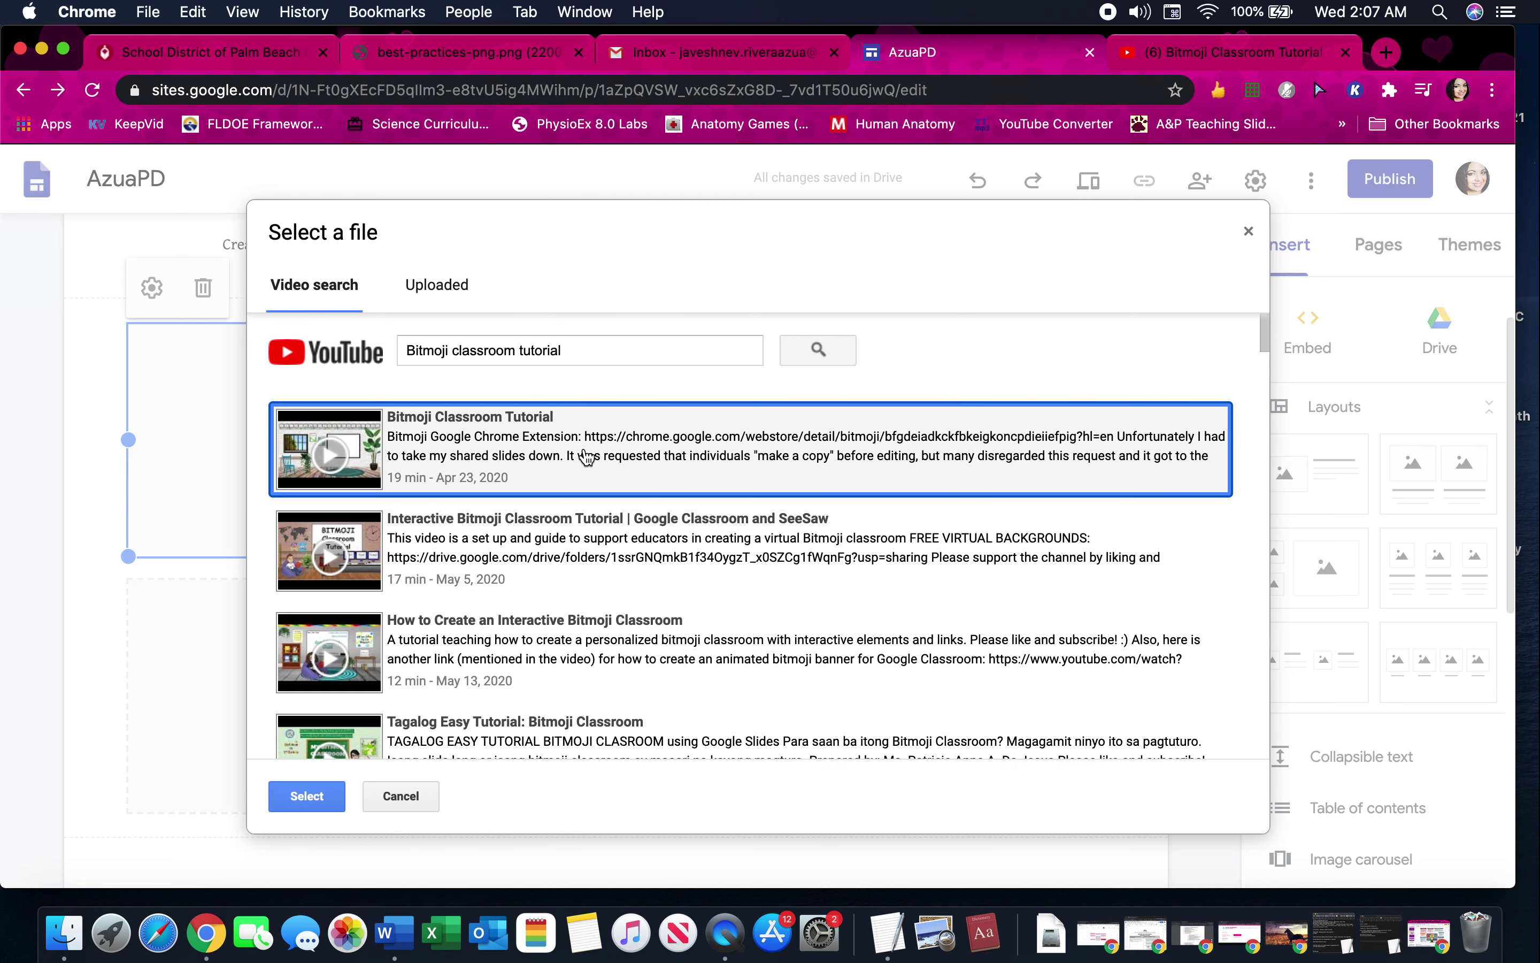
left_click(325, 798)
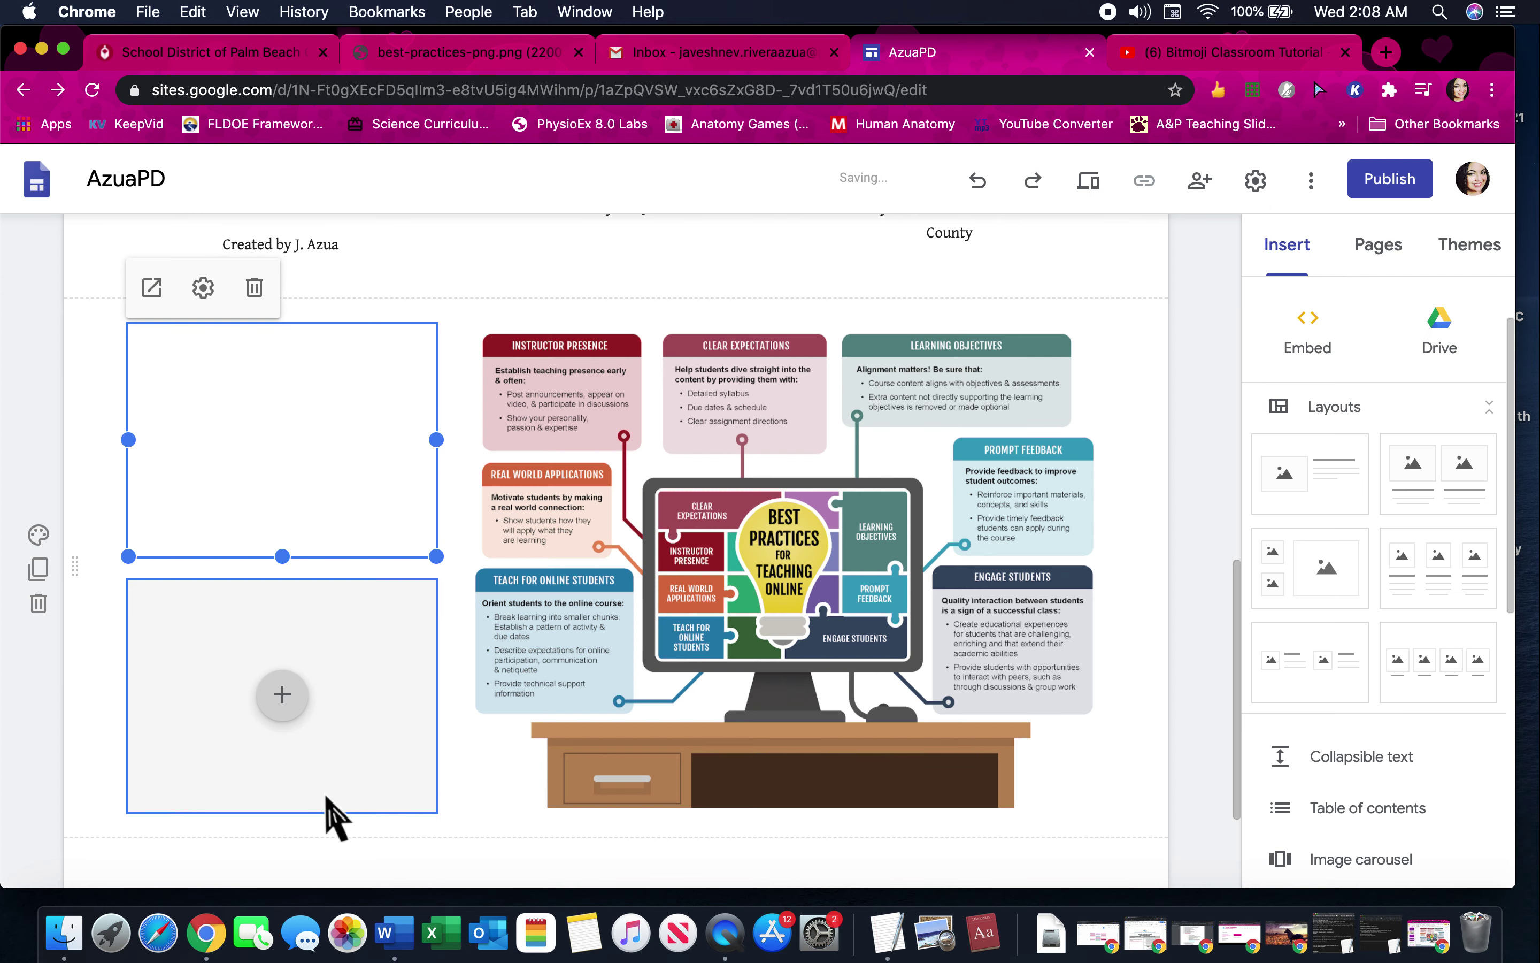
- Start filling the lower small placeholder from Drive and open the Using Google Sites folder inside SDPBC 2020-2021 > PD 2020-2021
left_click(285, 697)
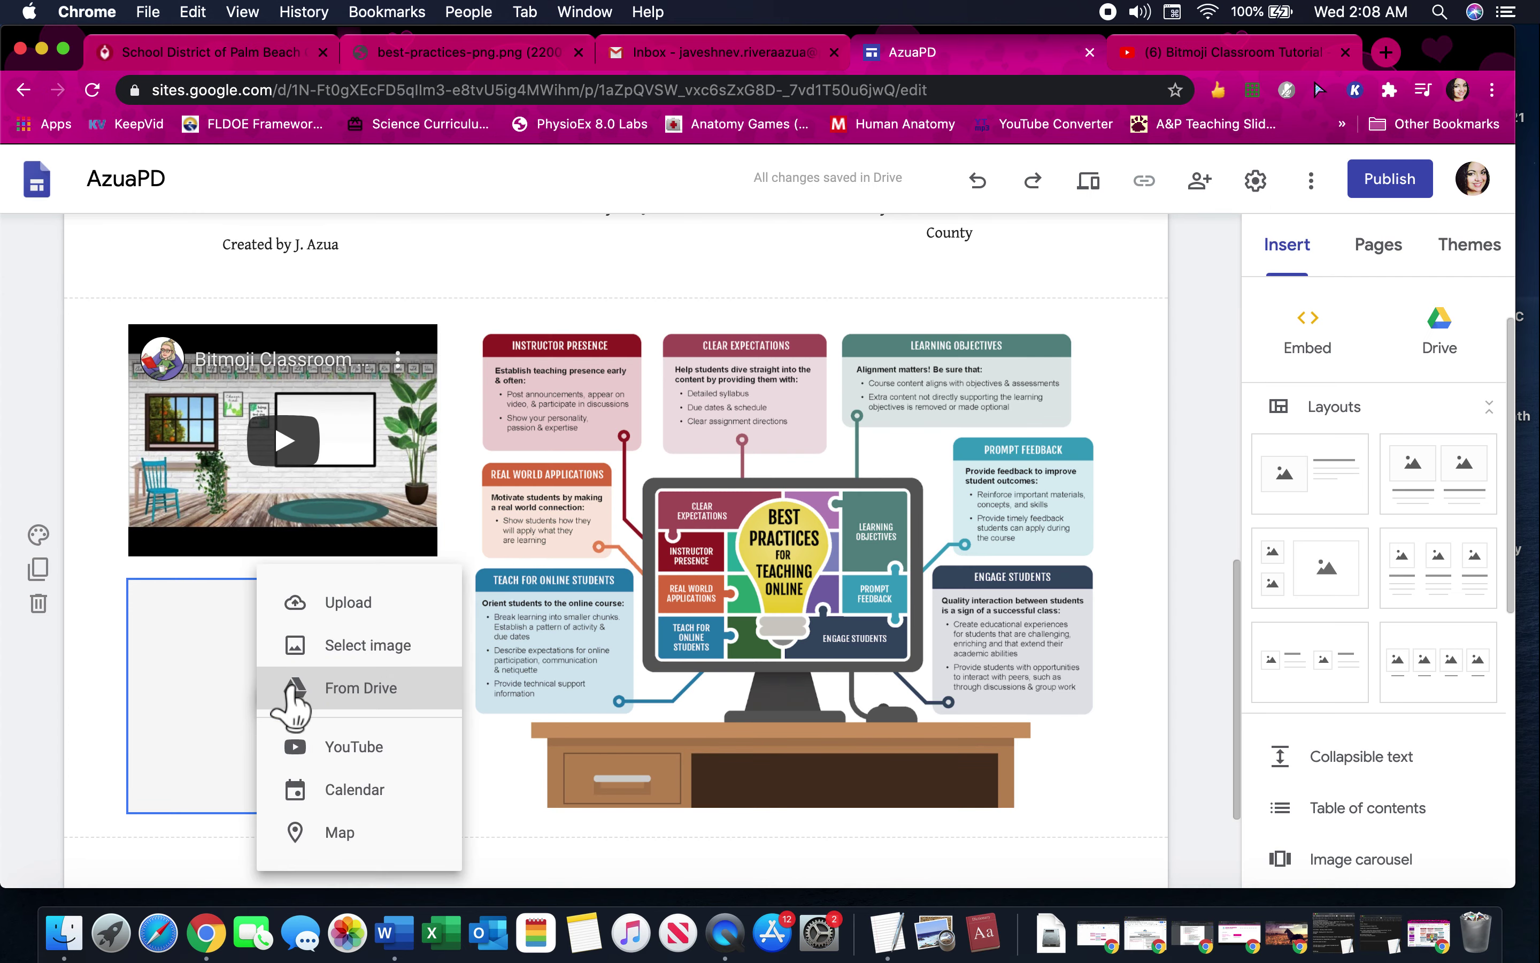
left_click(350, 701)
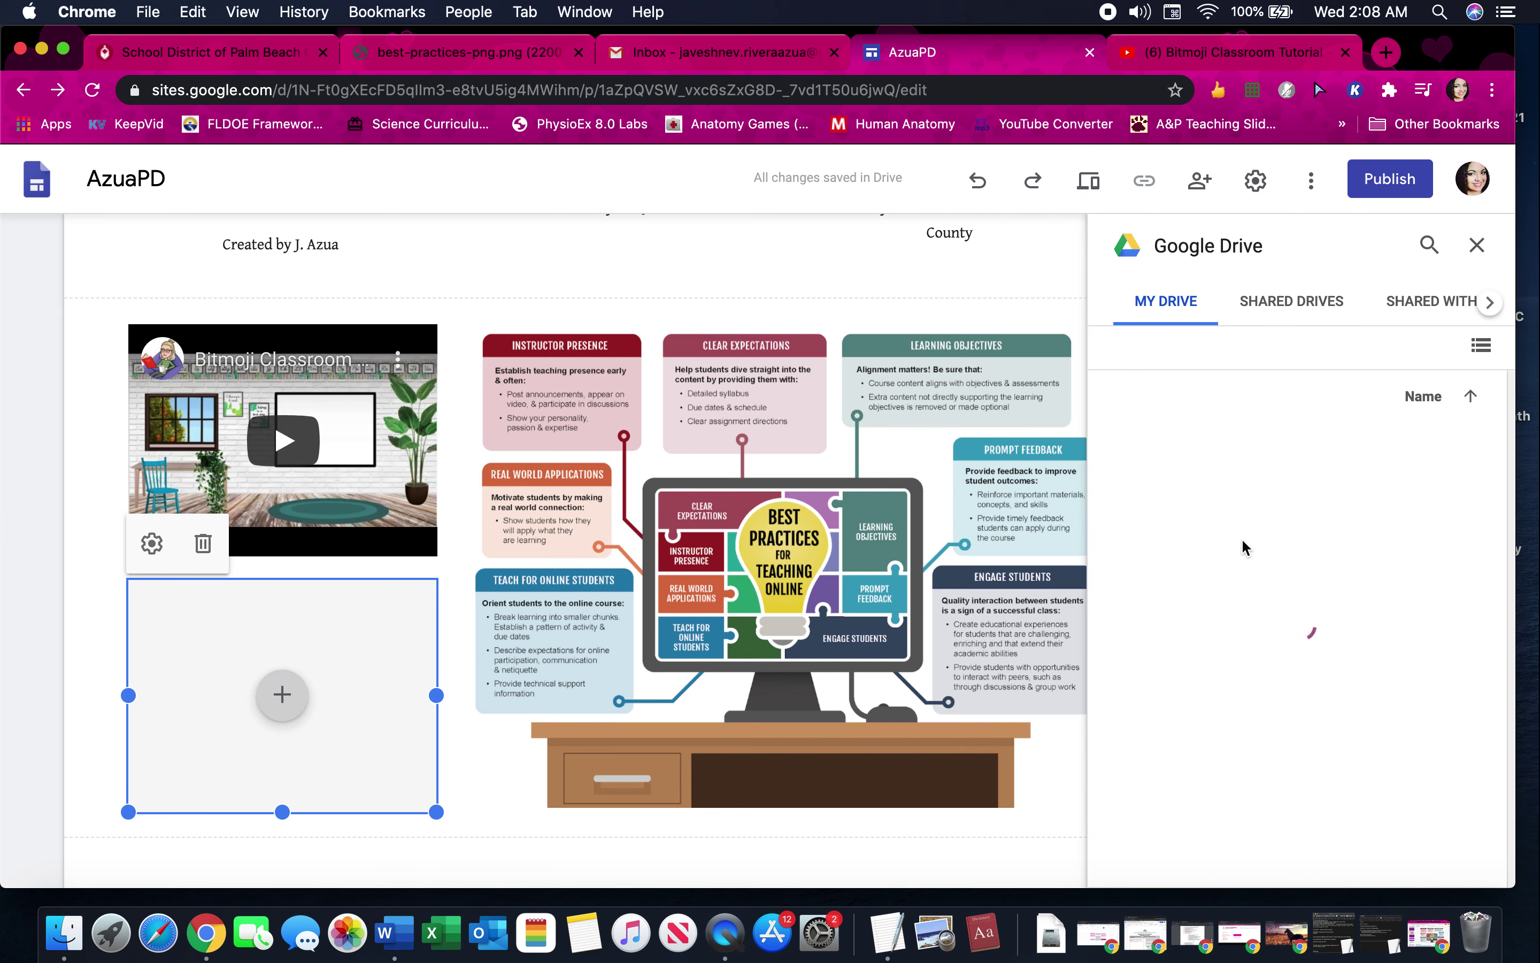
scroll(1248, 576, "down", 3)
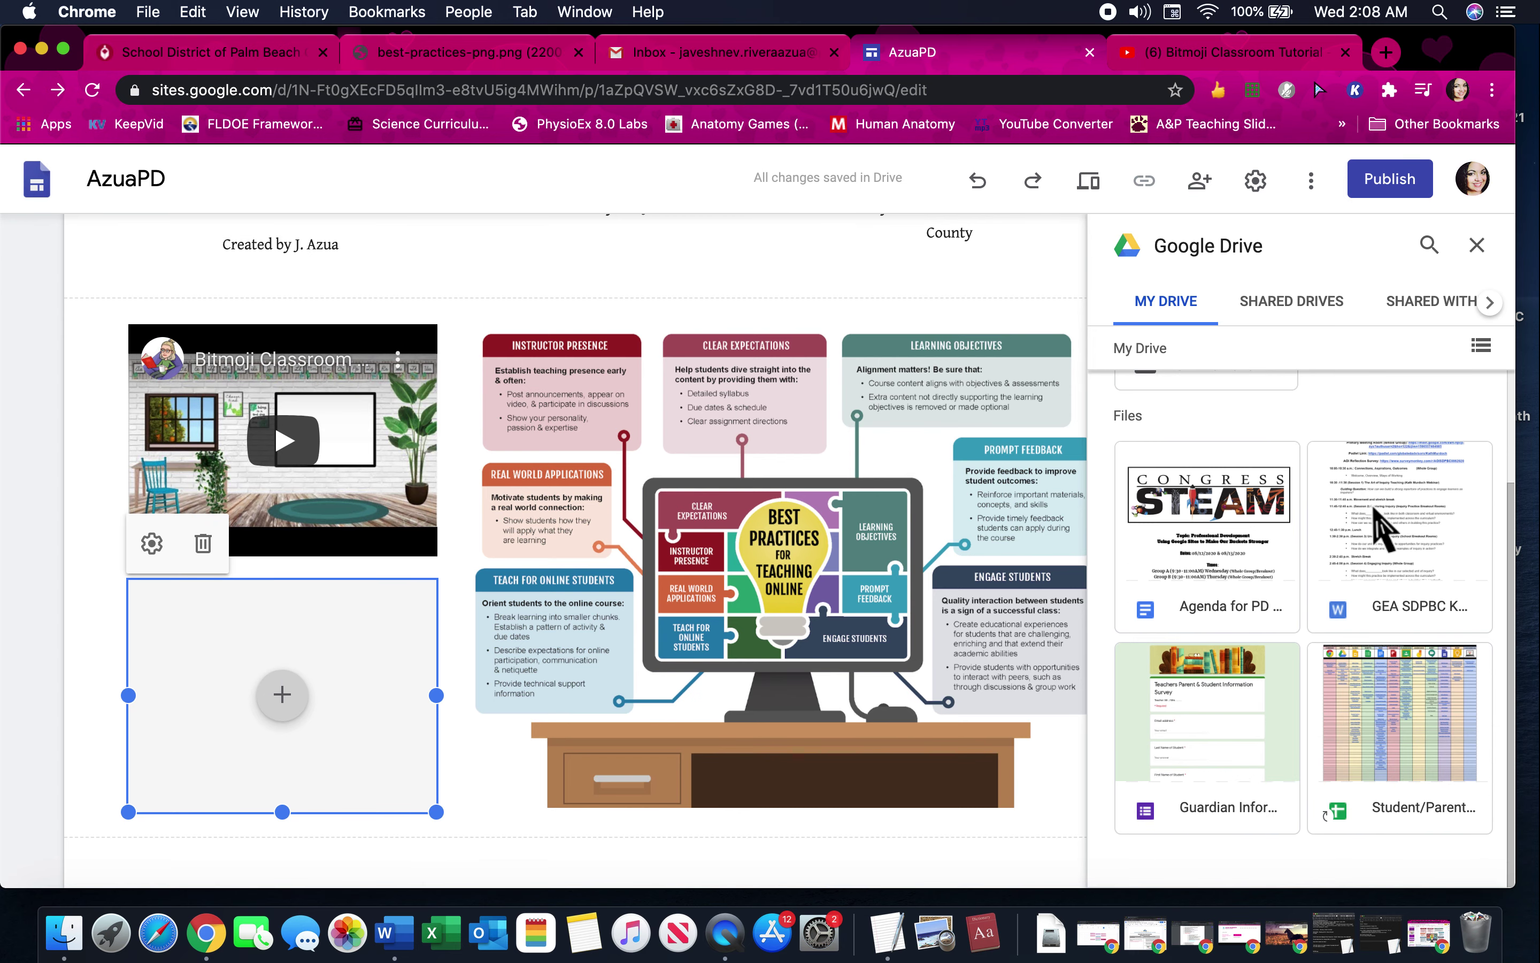
scroll(1378, 531, "up", 3)
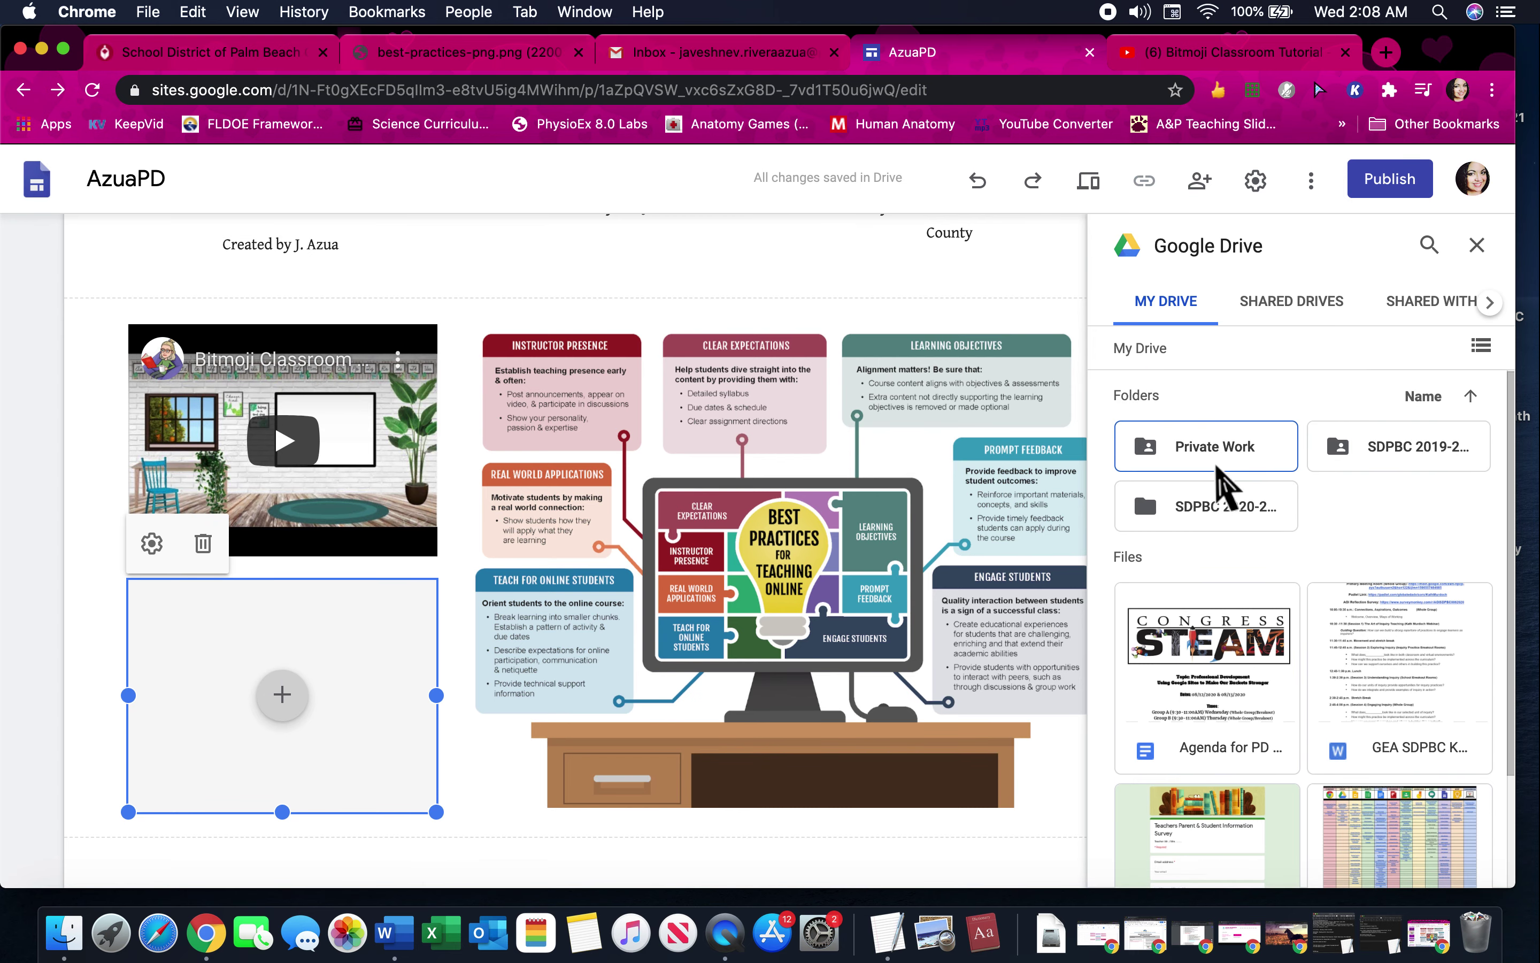
double_click(1251, 503)
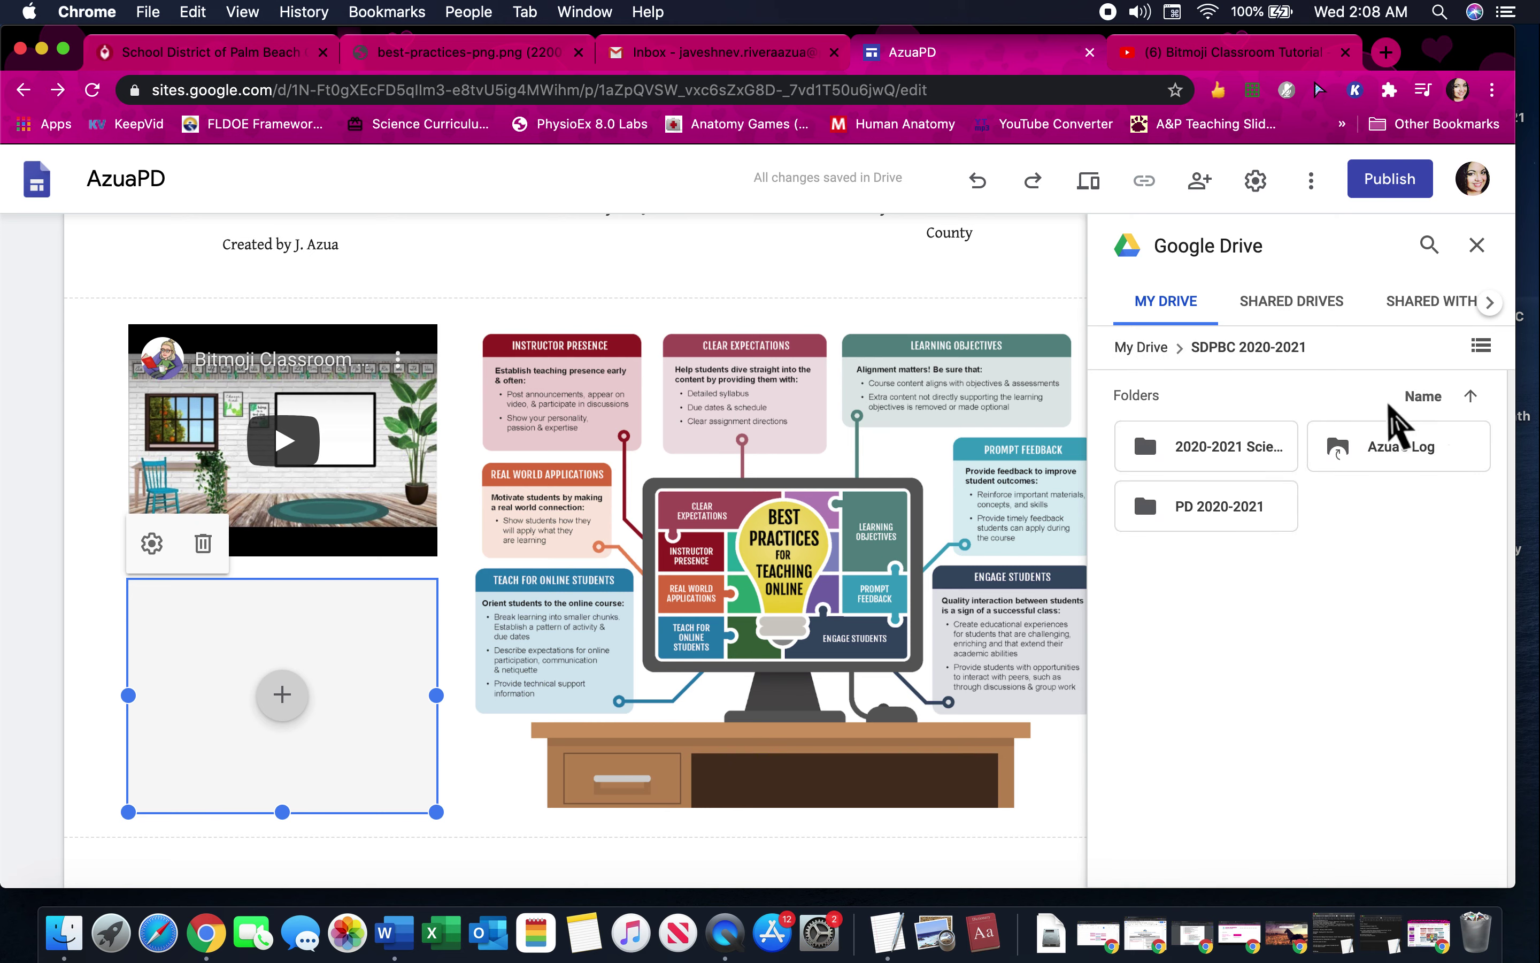
left_click(1254, 501)
double_click(1253, 501)
left_click(1235, 447)
double_click(1235, 450)
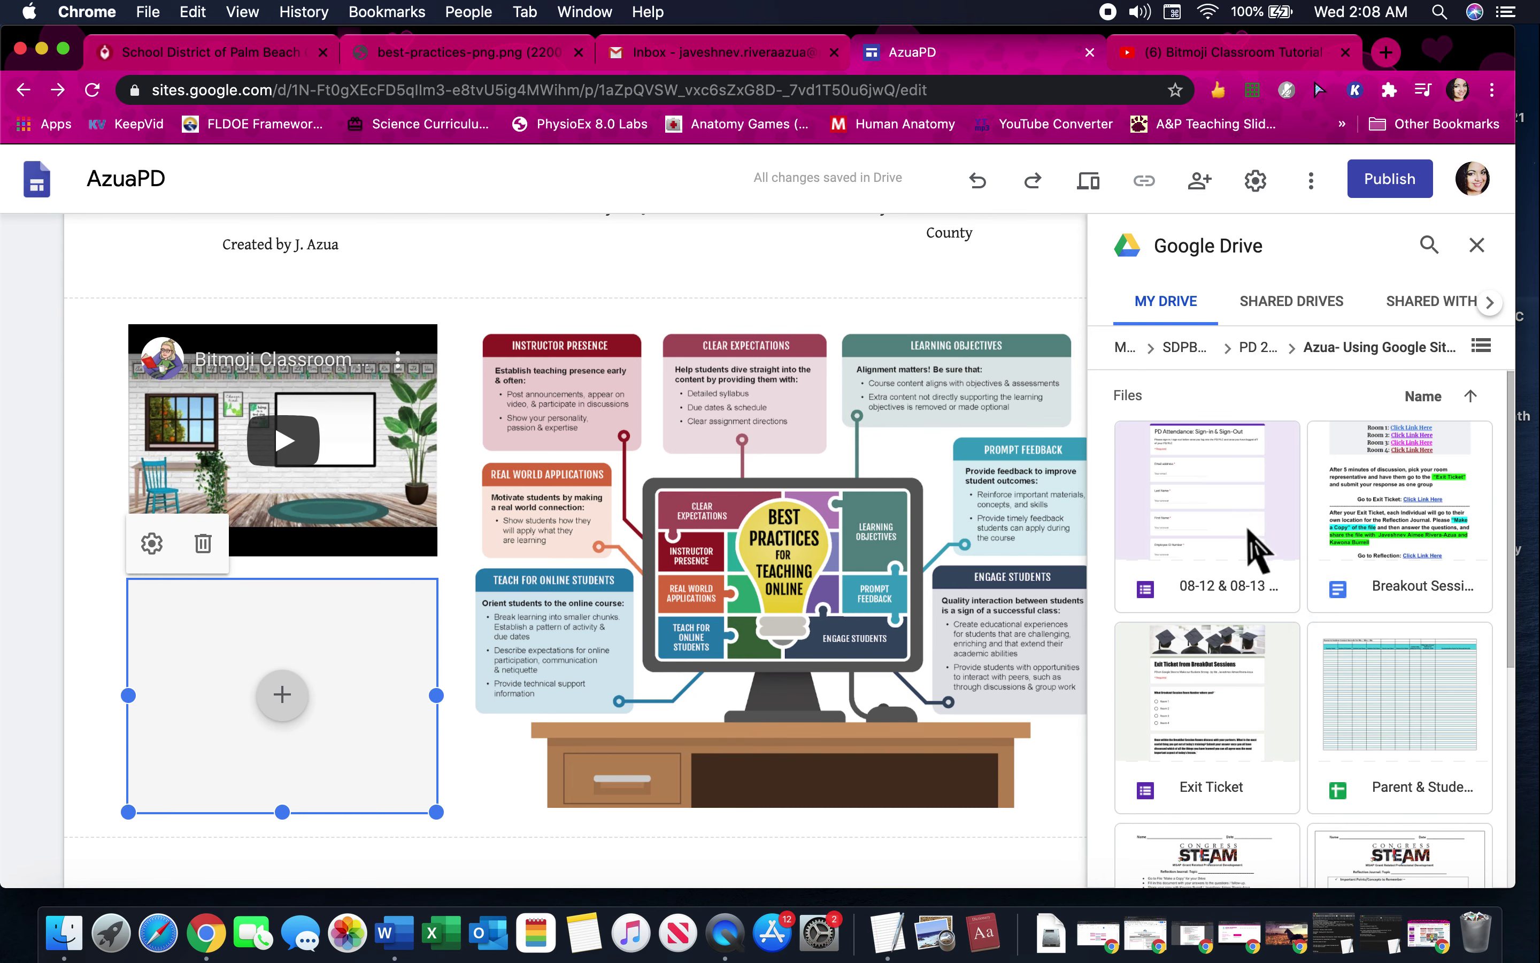
- Insert the Google Docs version of the Reflection Journal into the lower small placeholder
scroll(1257, 548, "down", 5)
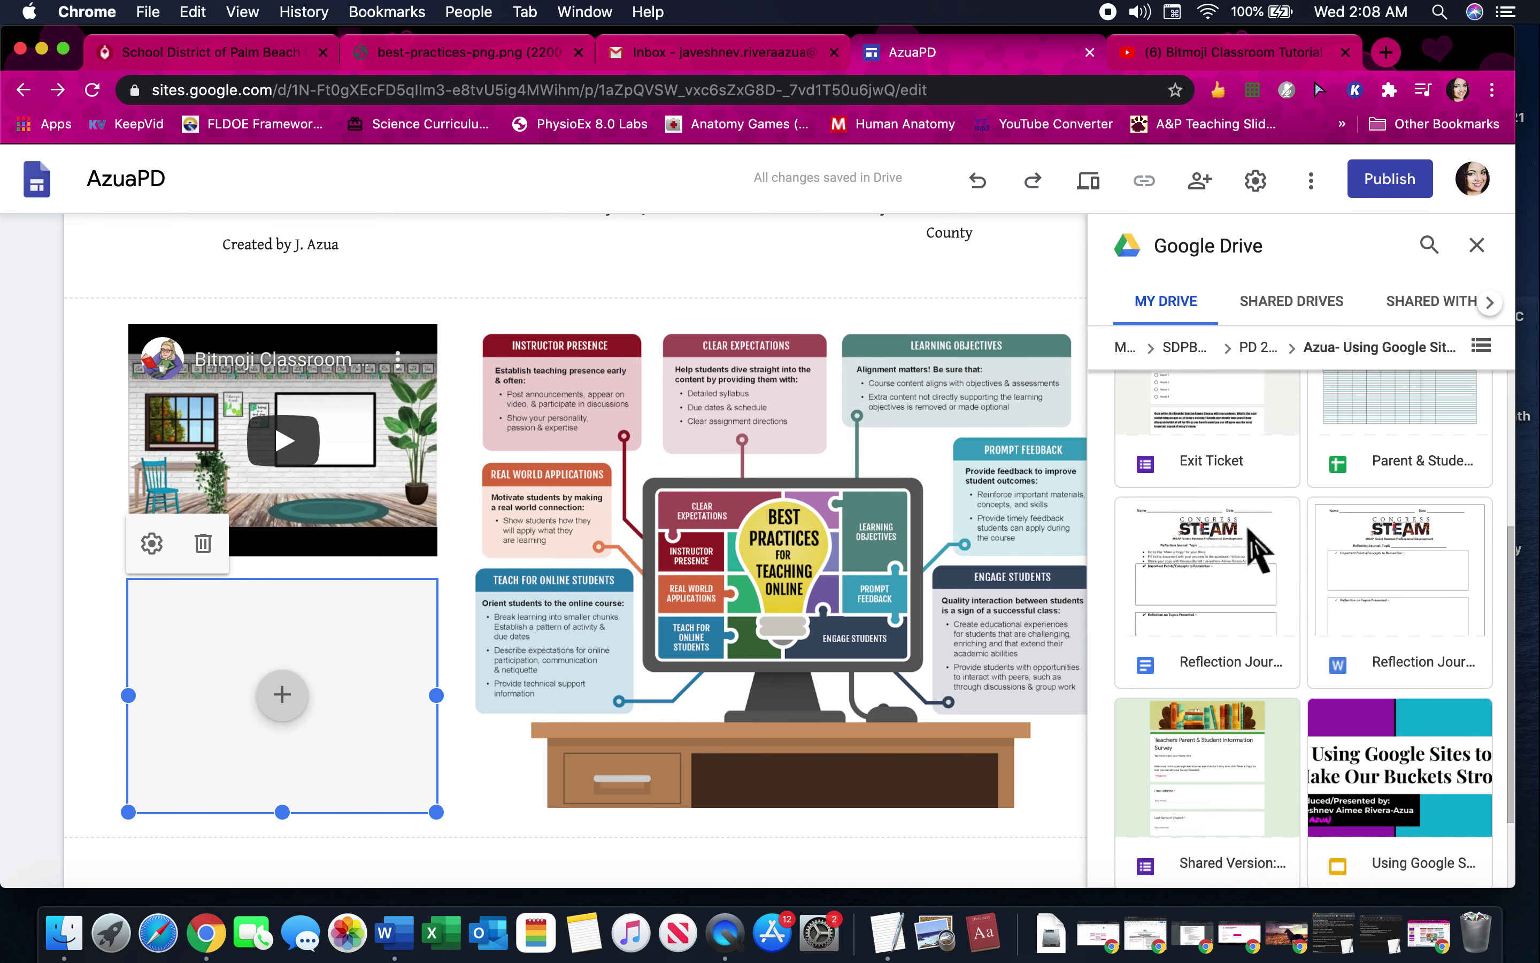
scroll(1249, 529, "down", 2)
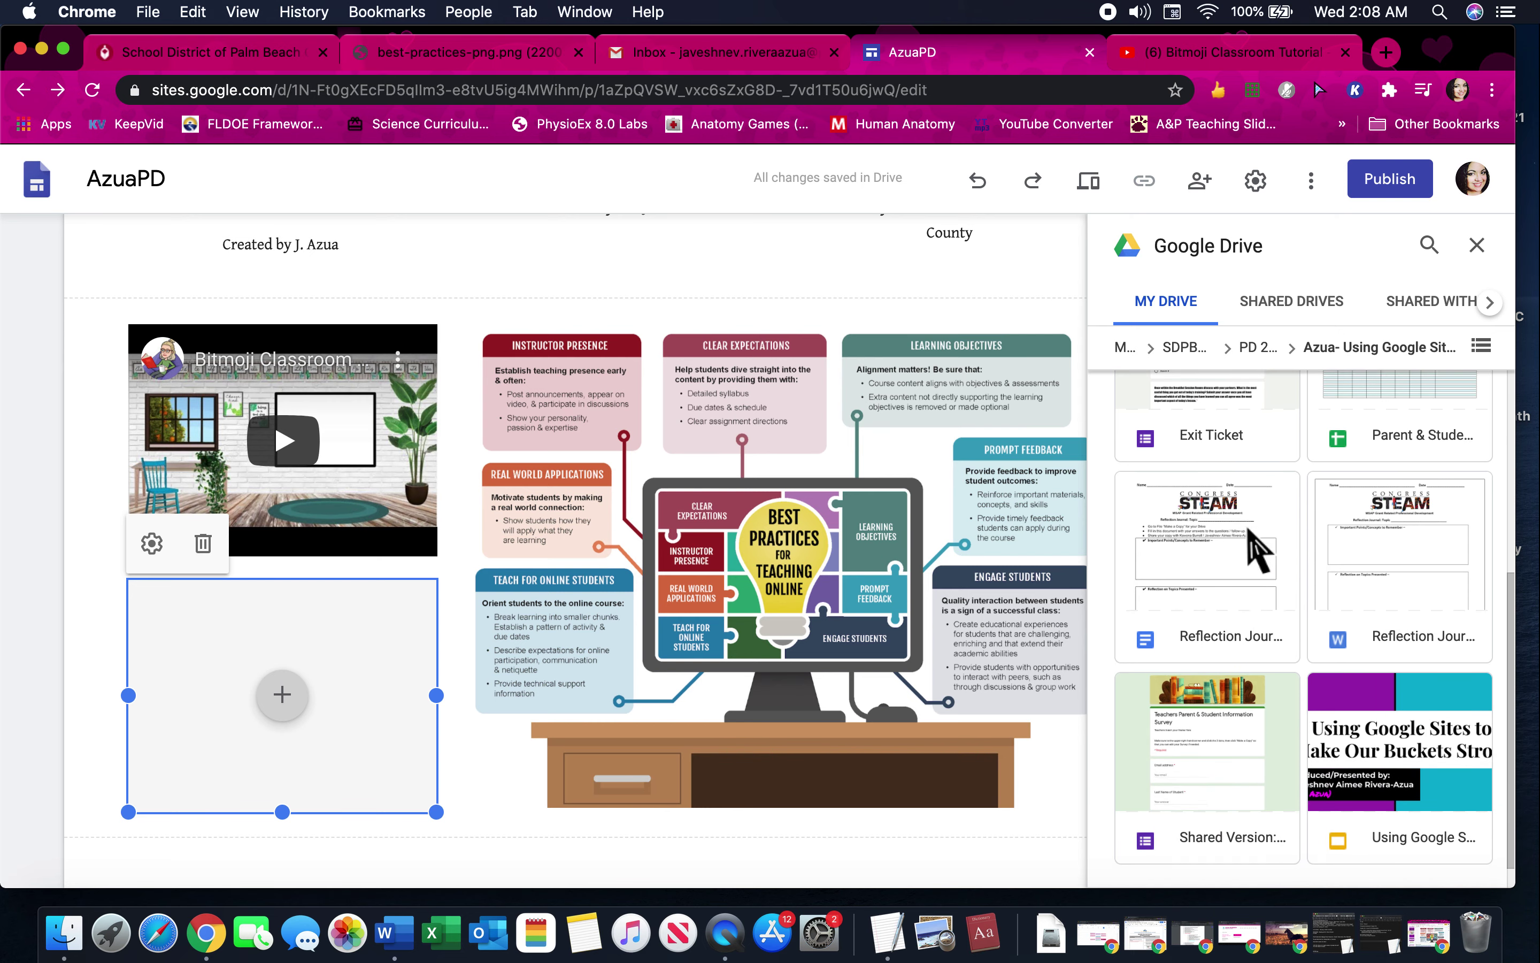
left_click(1258, 608)
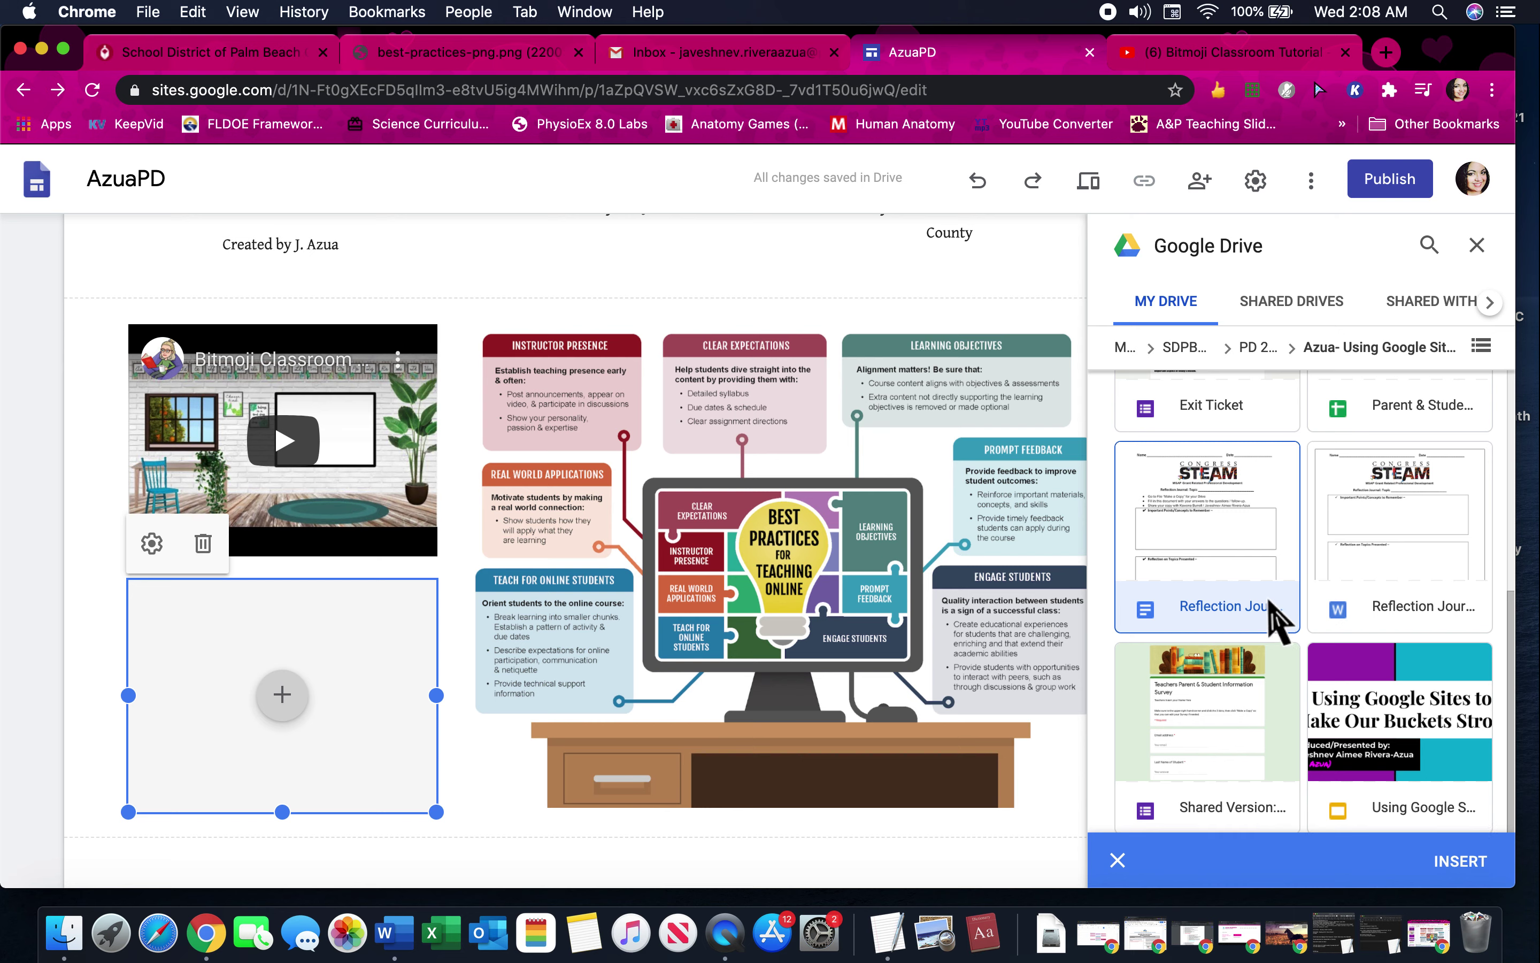
left_click(1459, 858)
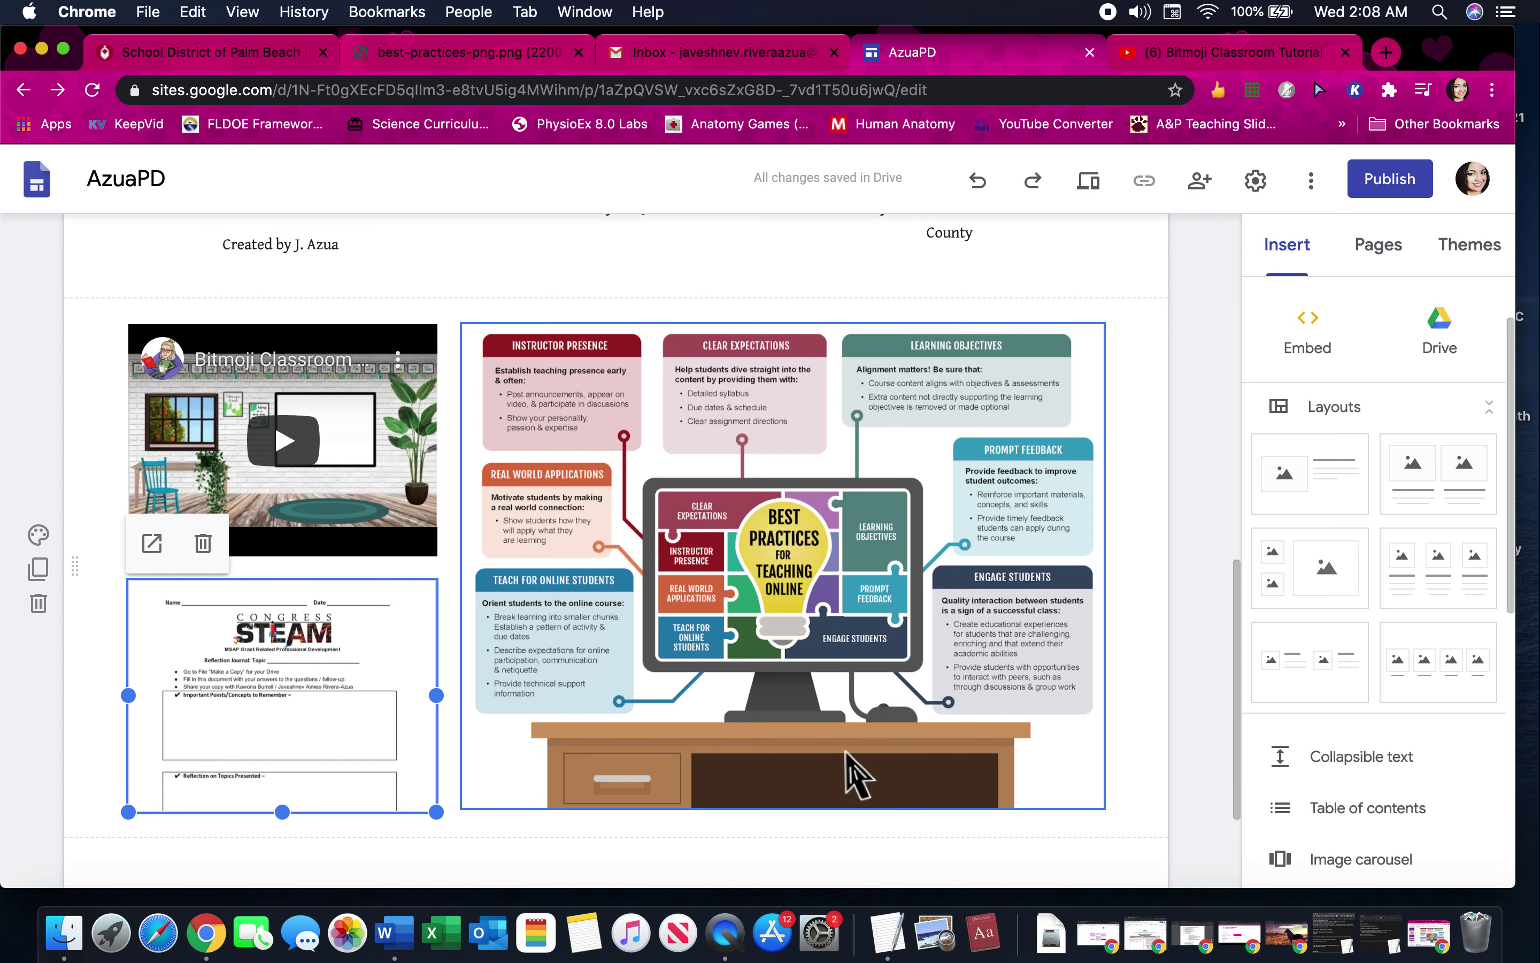
- Review the page from the three captioned Drive files down to the video, journal and infographic section
scroll(841, 752, "down", 5)
scroll(843, 754, "up", 10)
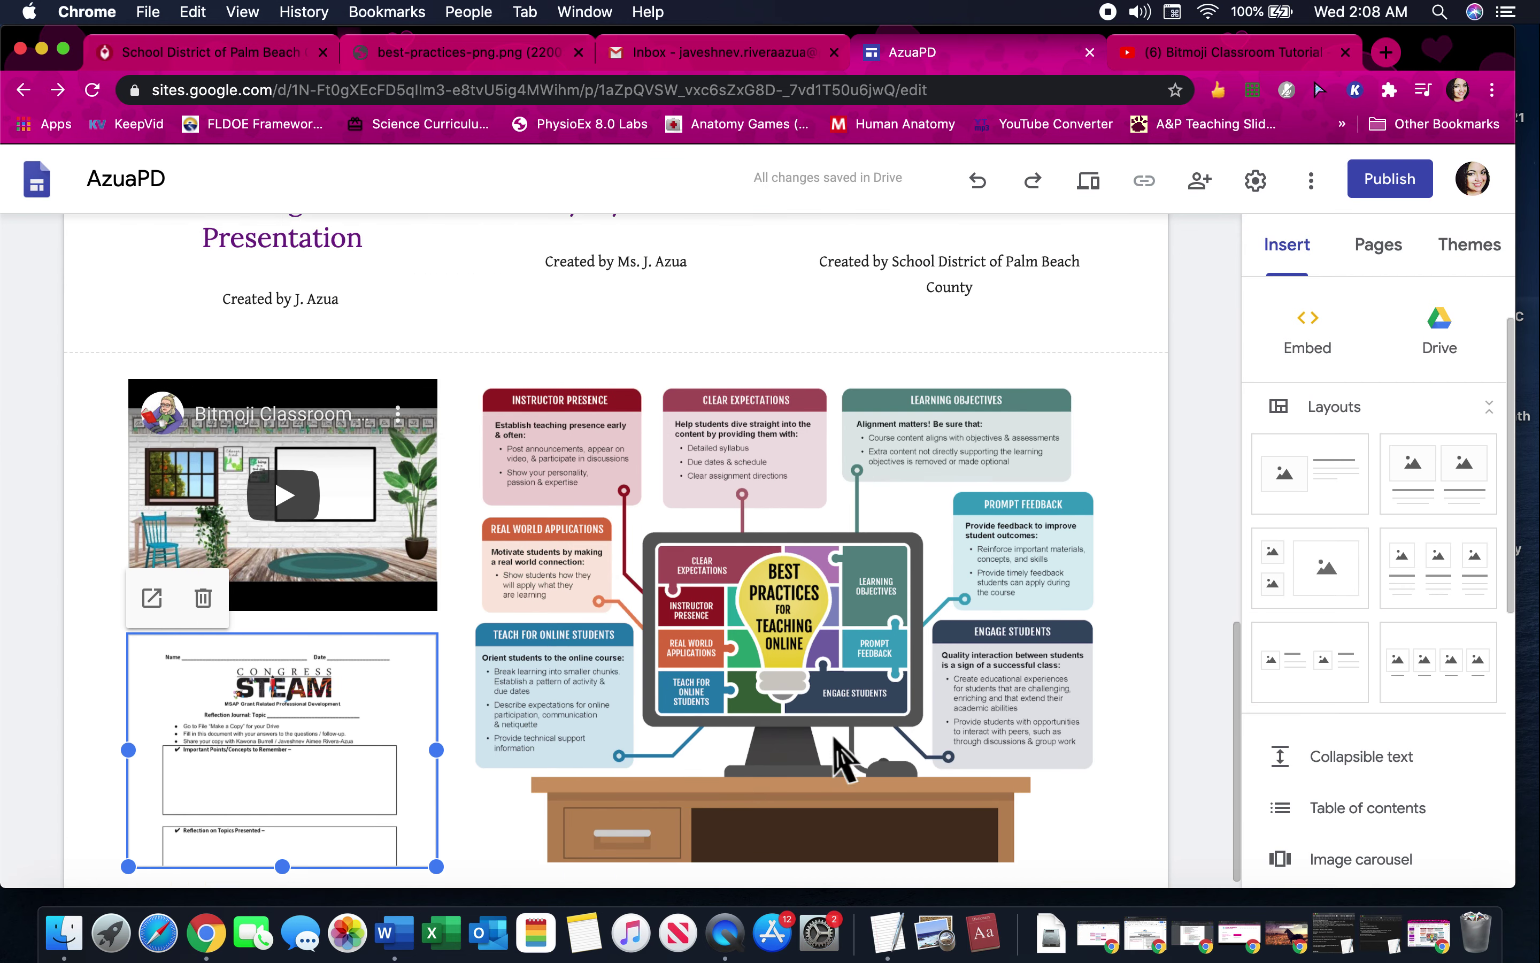
scroll(843, 768, "up", 2)
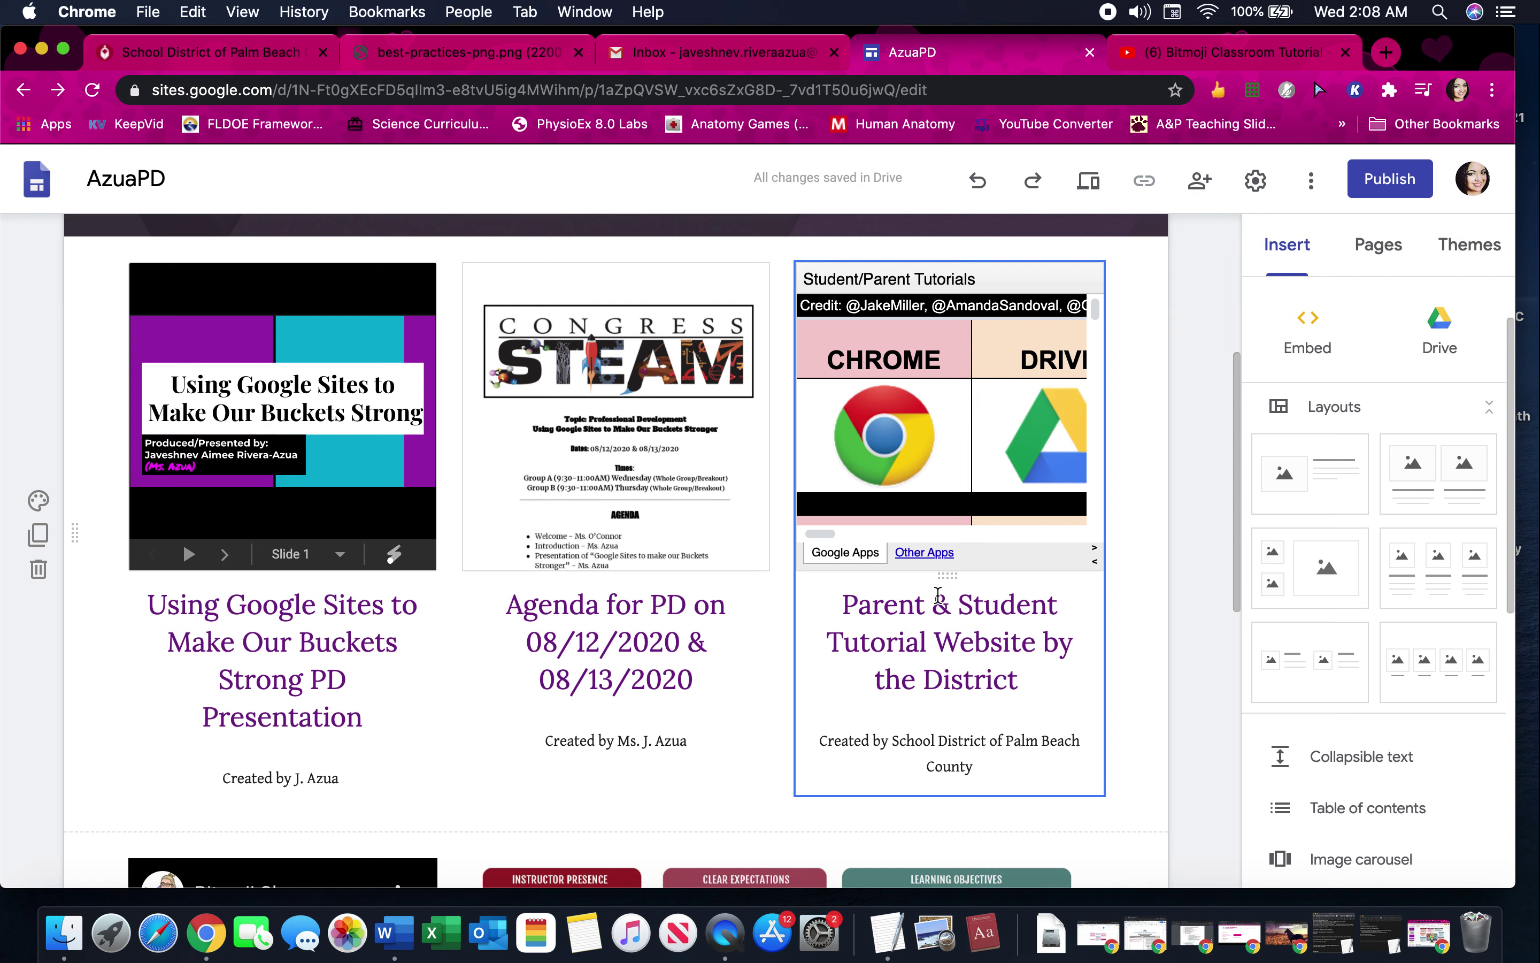
scroll(938, 594, "down", 6)
scroll(938, 594, "down", 3)
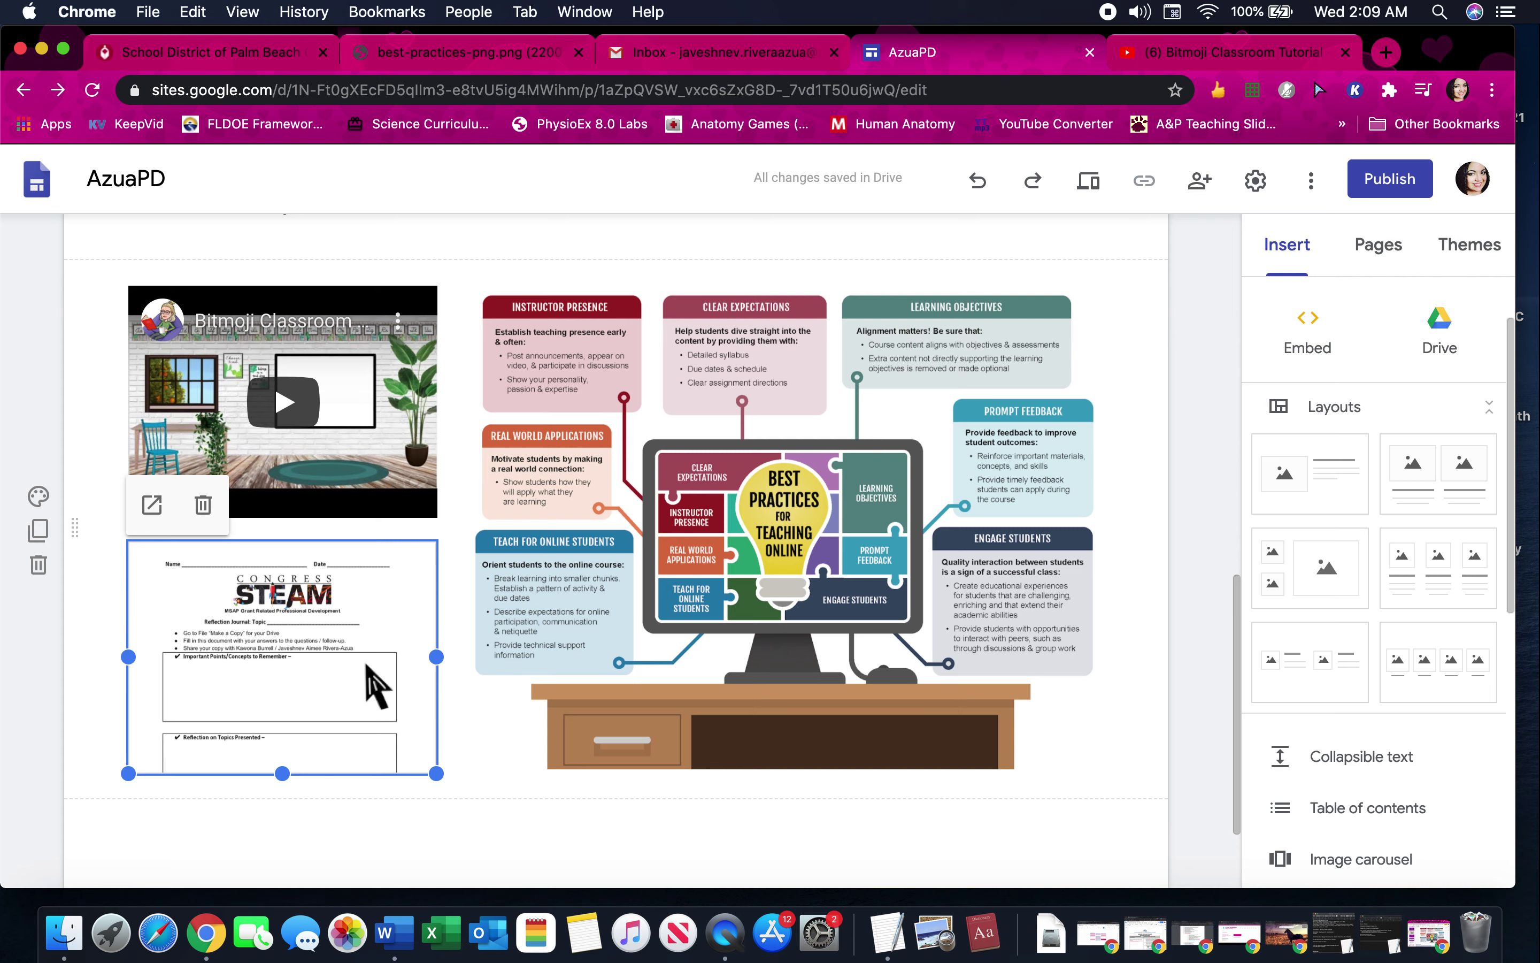
scroll(457, 653, "down", 2)
scroll(458, 656, "up", 5)
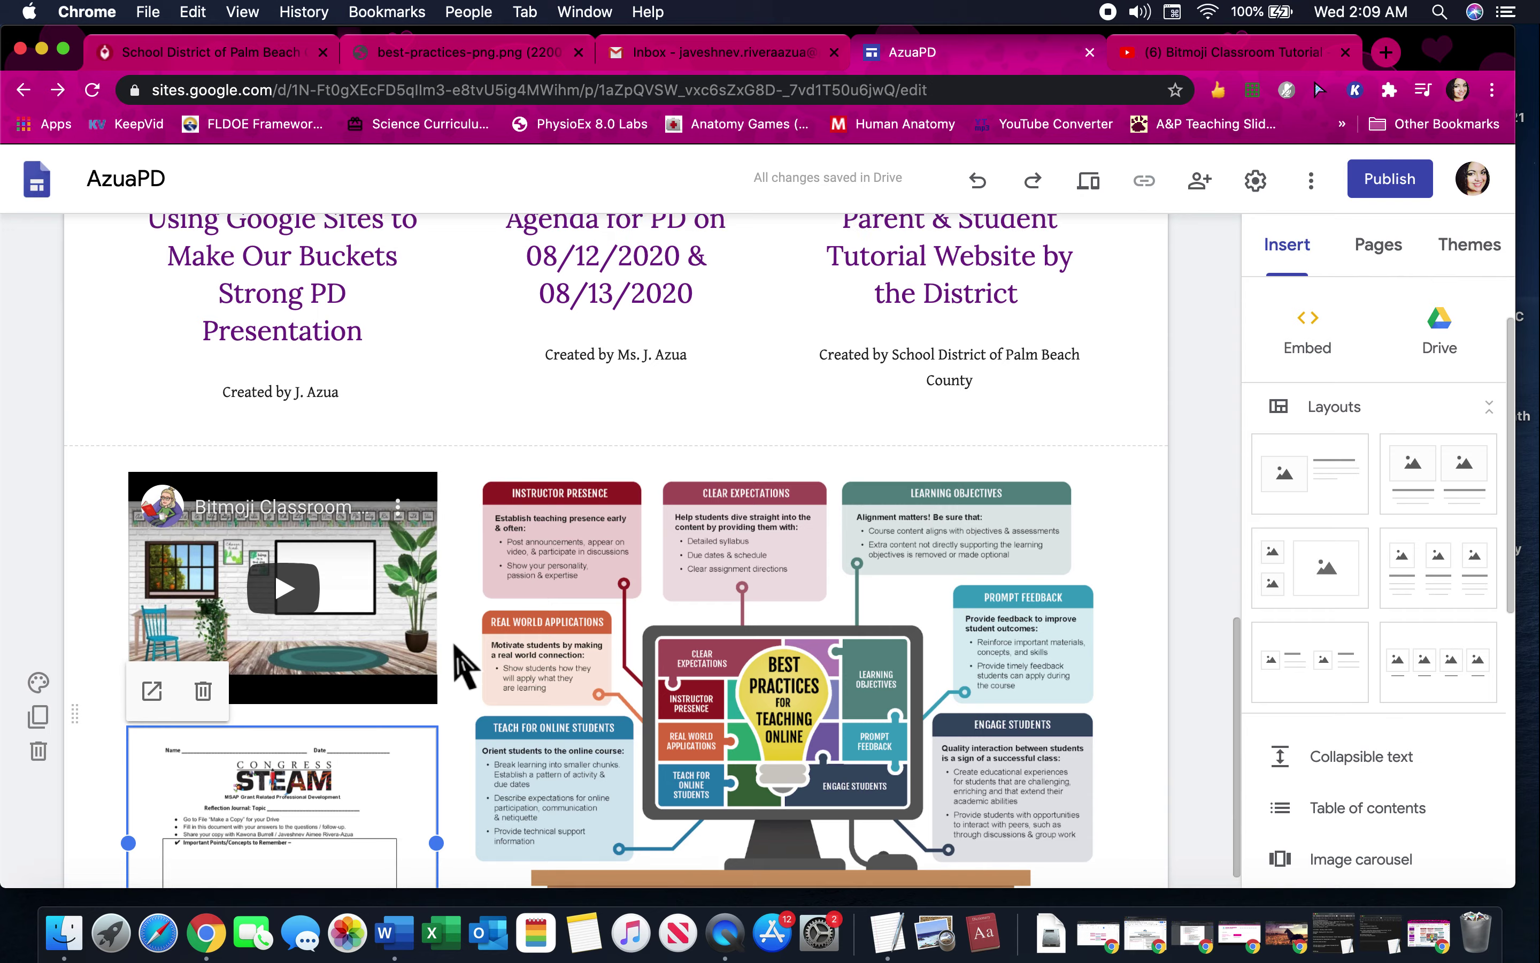
scroll(462, 662, "up", 8)
scroll(463, 663, "down", 3)
scroll(463, 663, "down", 10)
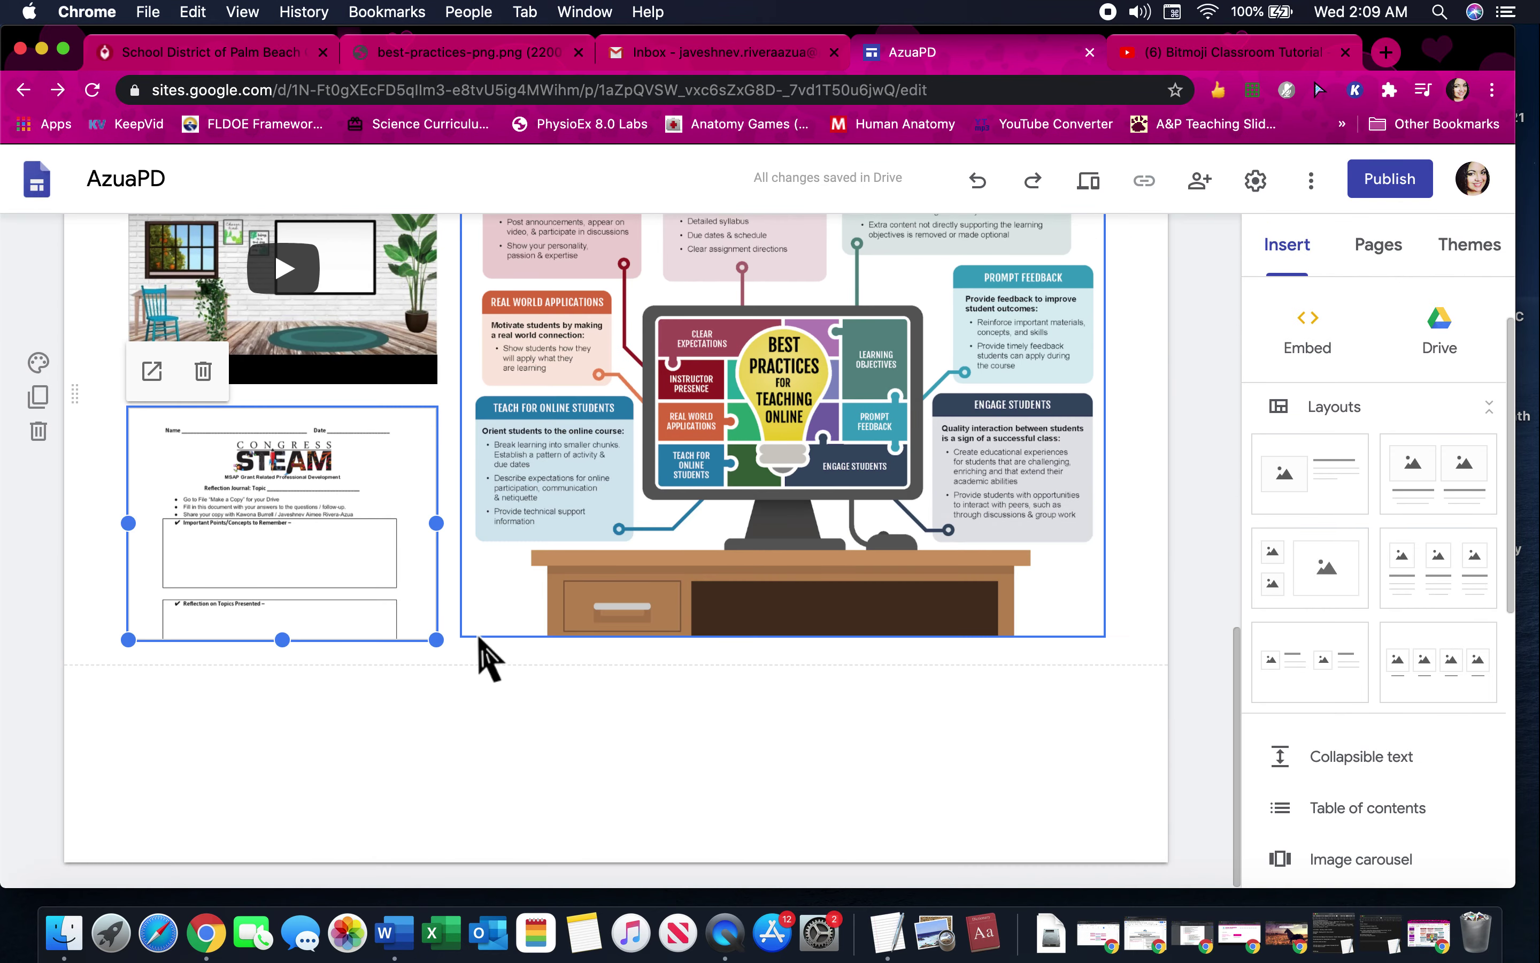
scroll(677, 708, "up", 5)
scroll(677, 708, "up", 7)
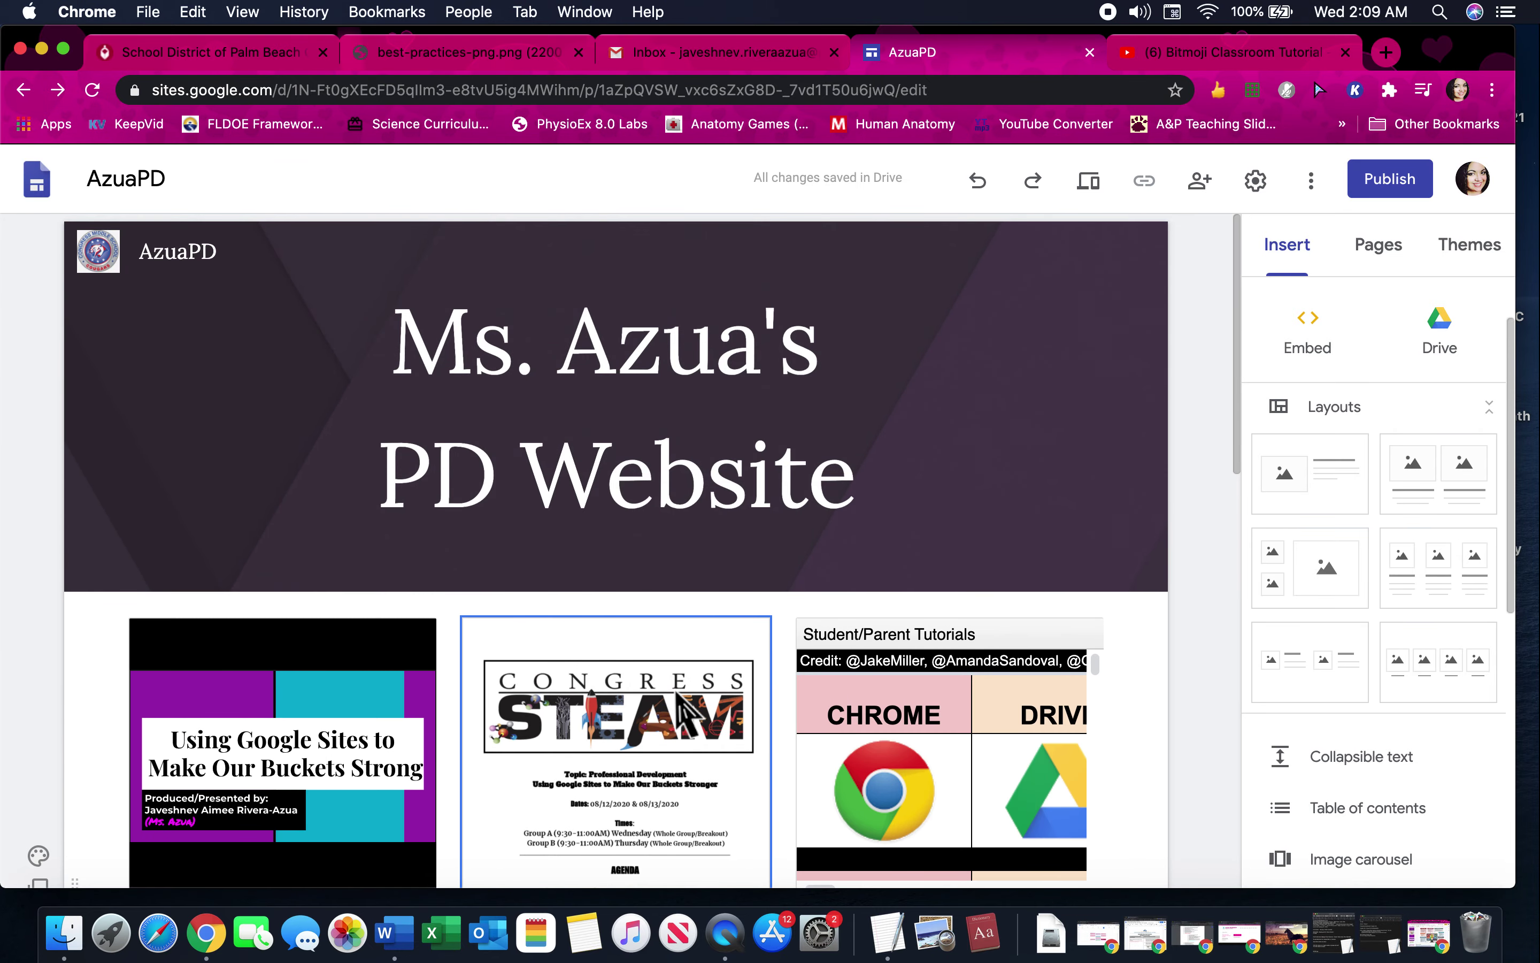
scroll(1394, 777, "down", 6)
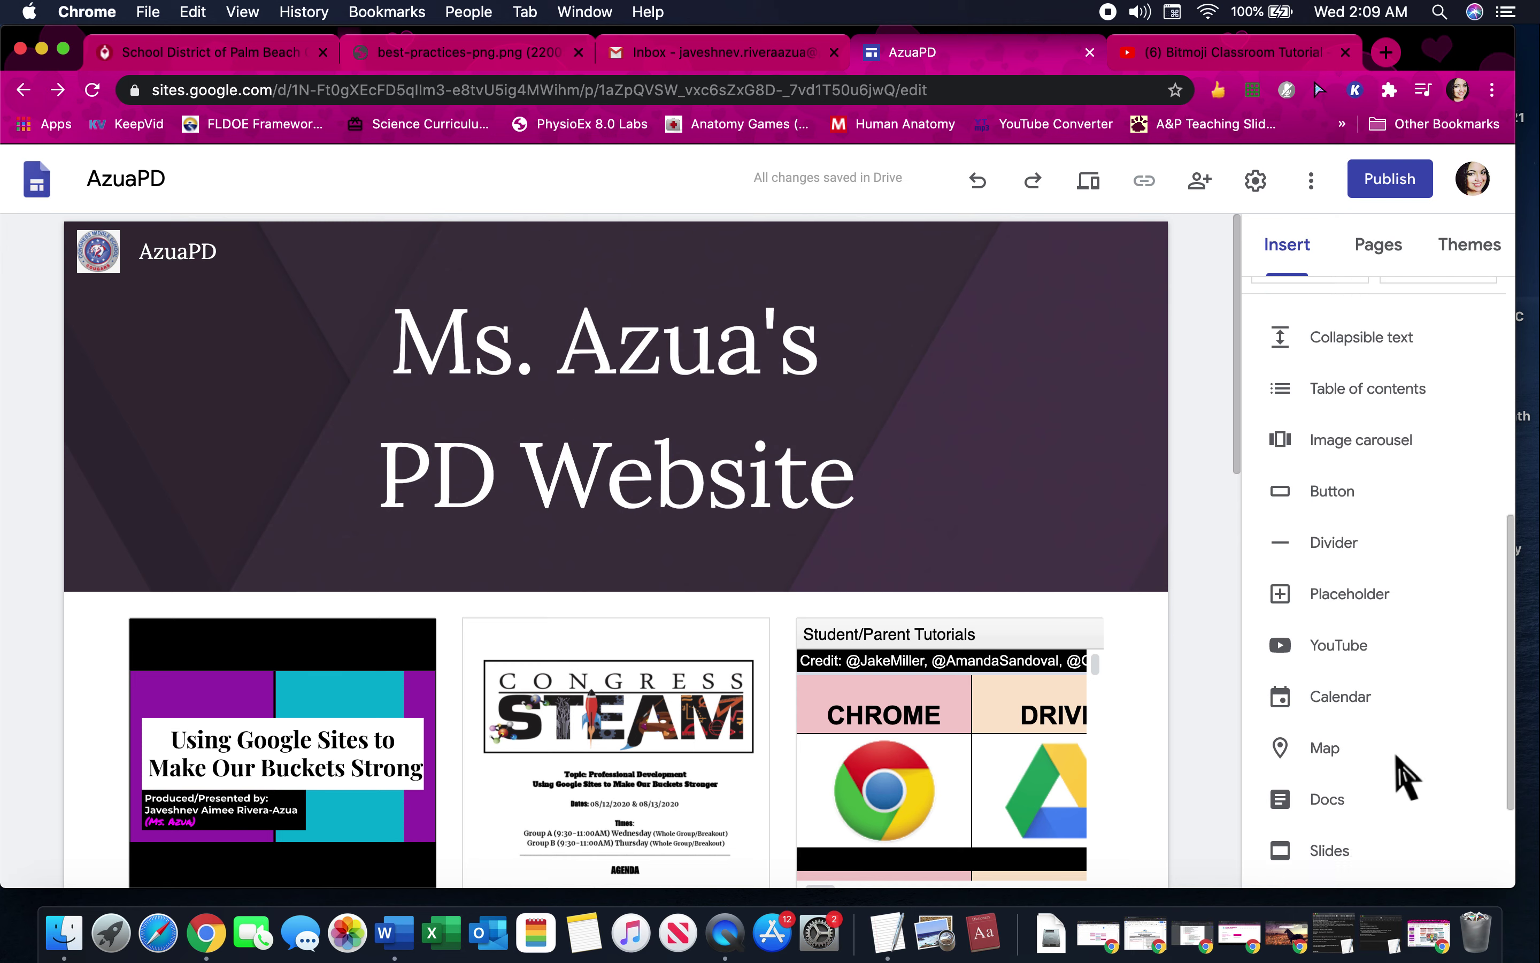
scroll(1404, 777, "down", 2)
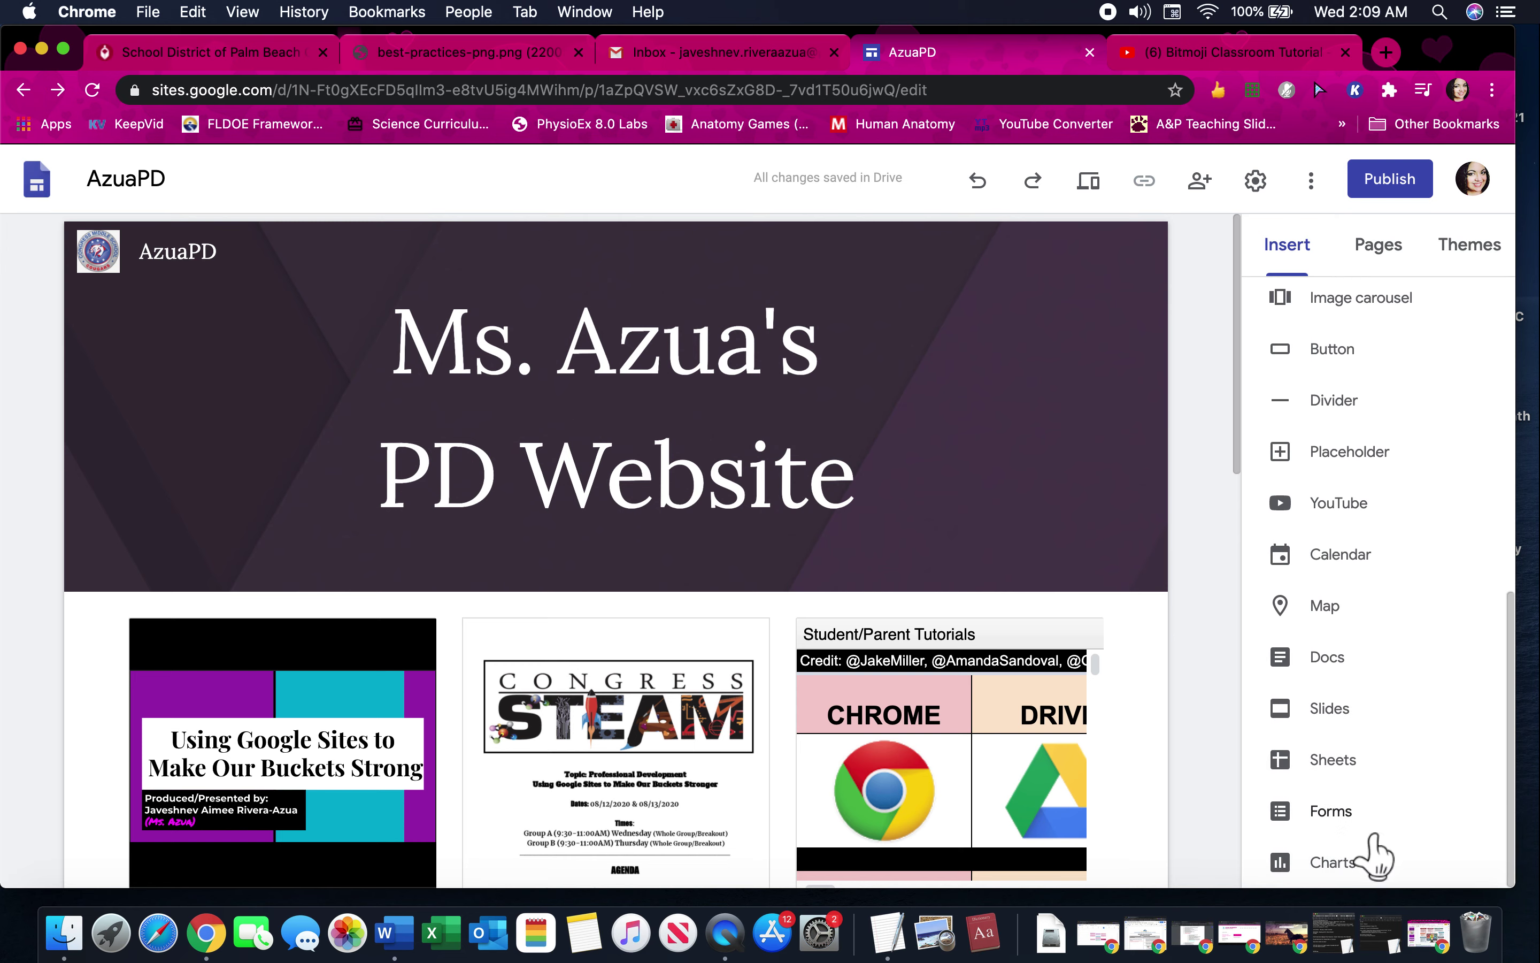
scroll(1326, 701, "up", 8)
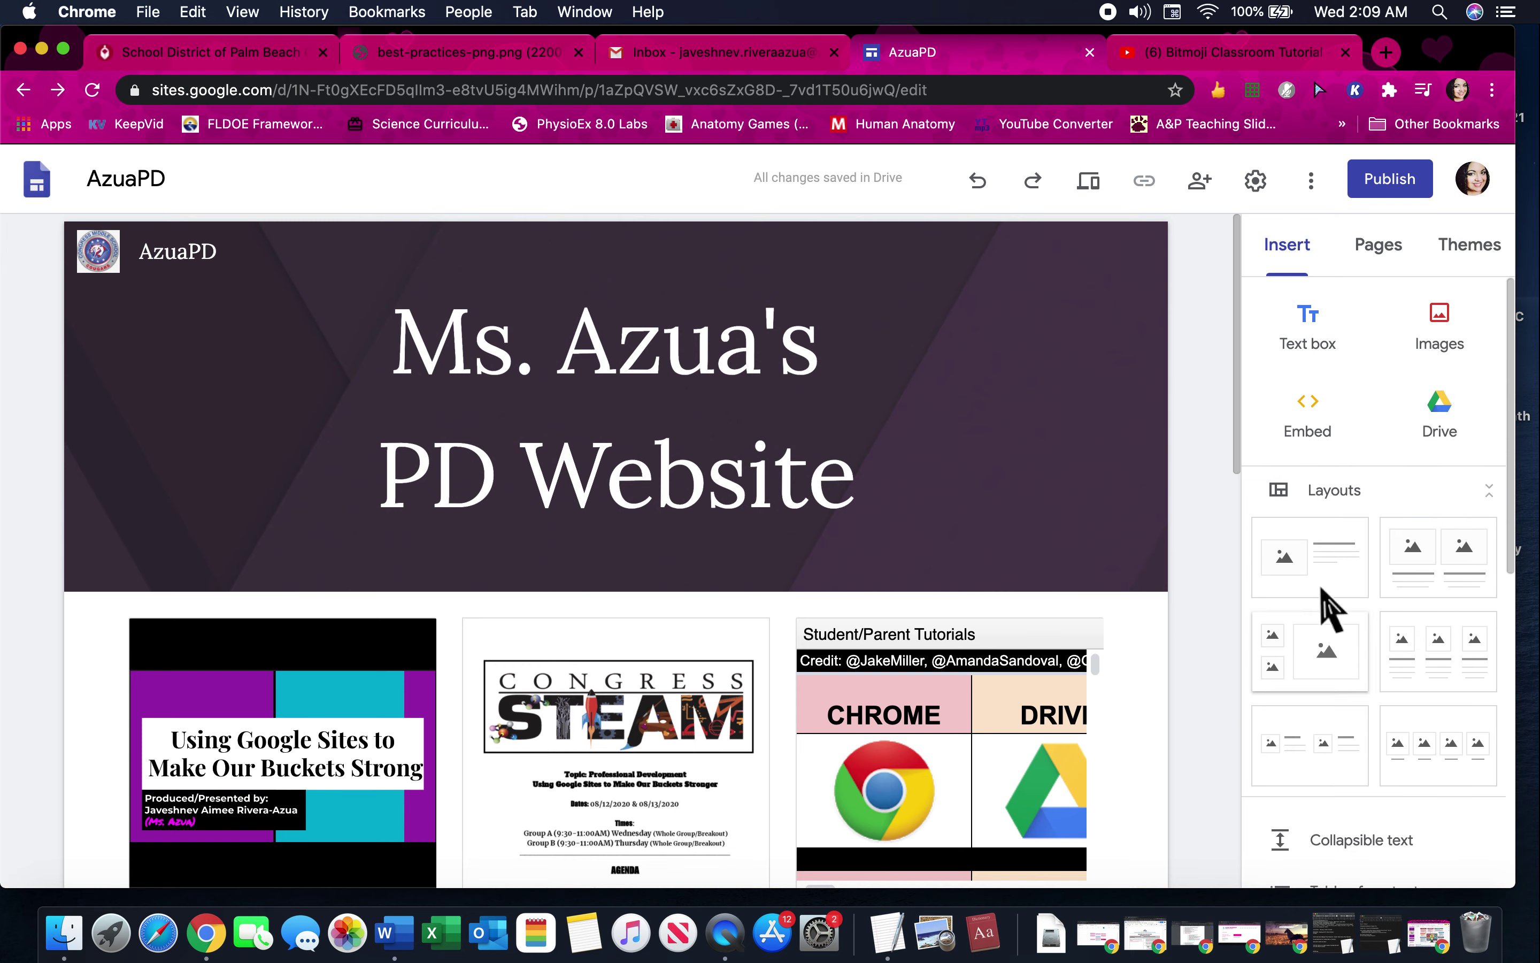
- Add a new page named "PD for Summer Training" to the site
left_click(1377, 251)
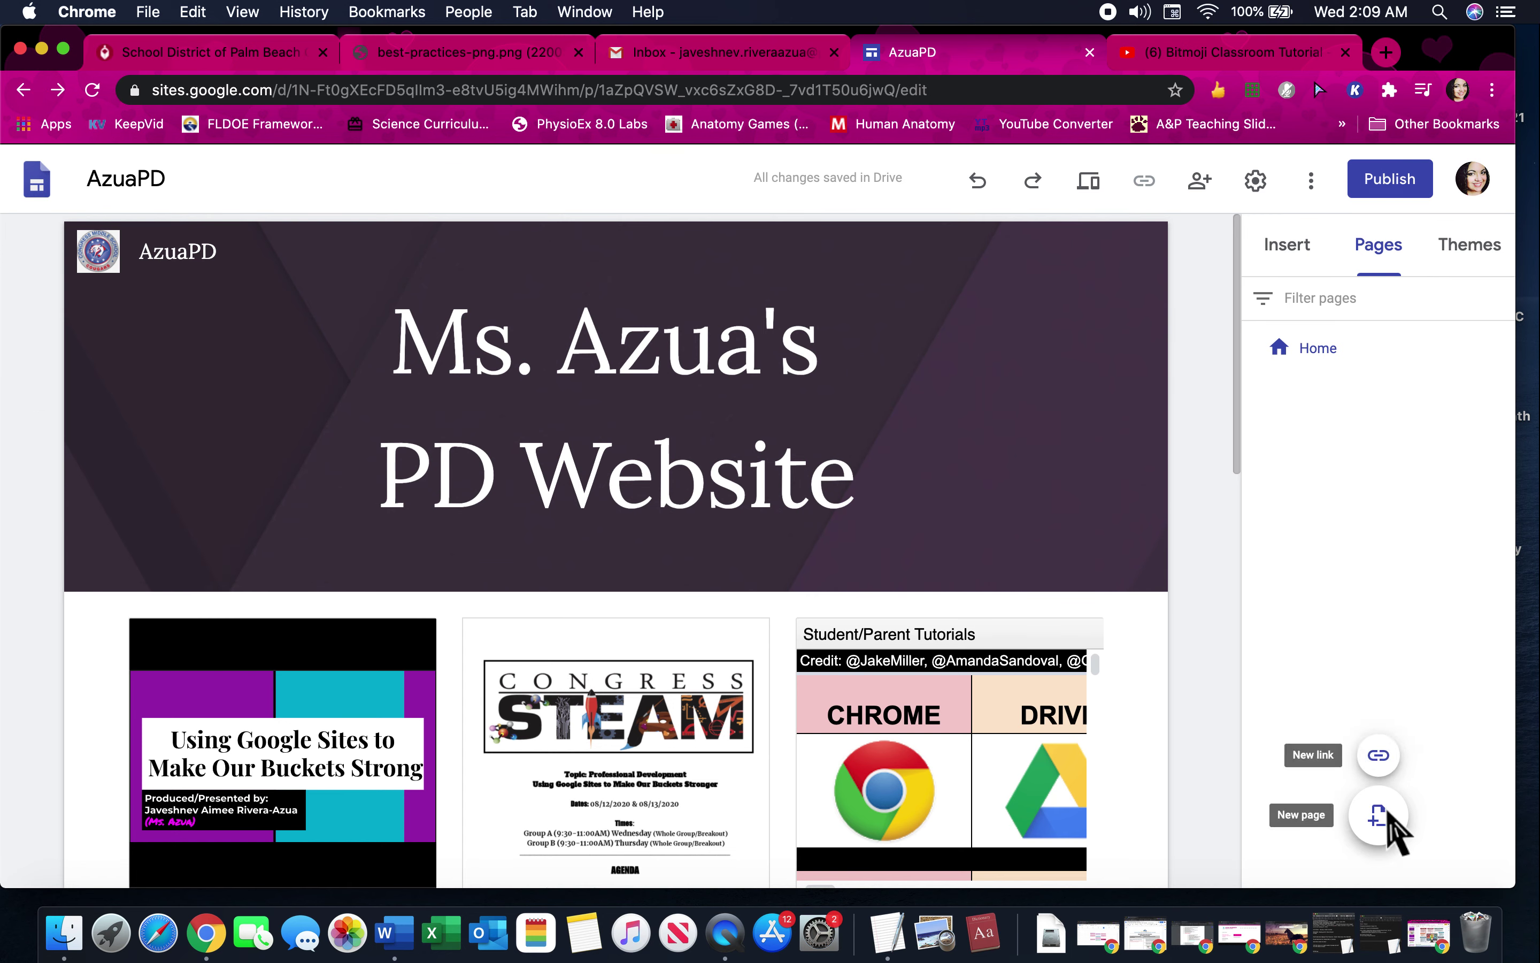
left_click(1384, 824)
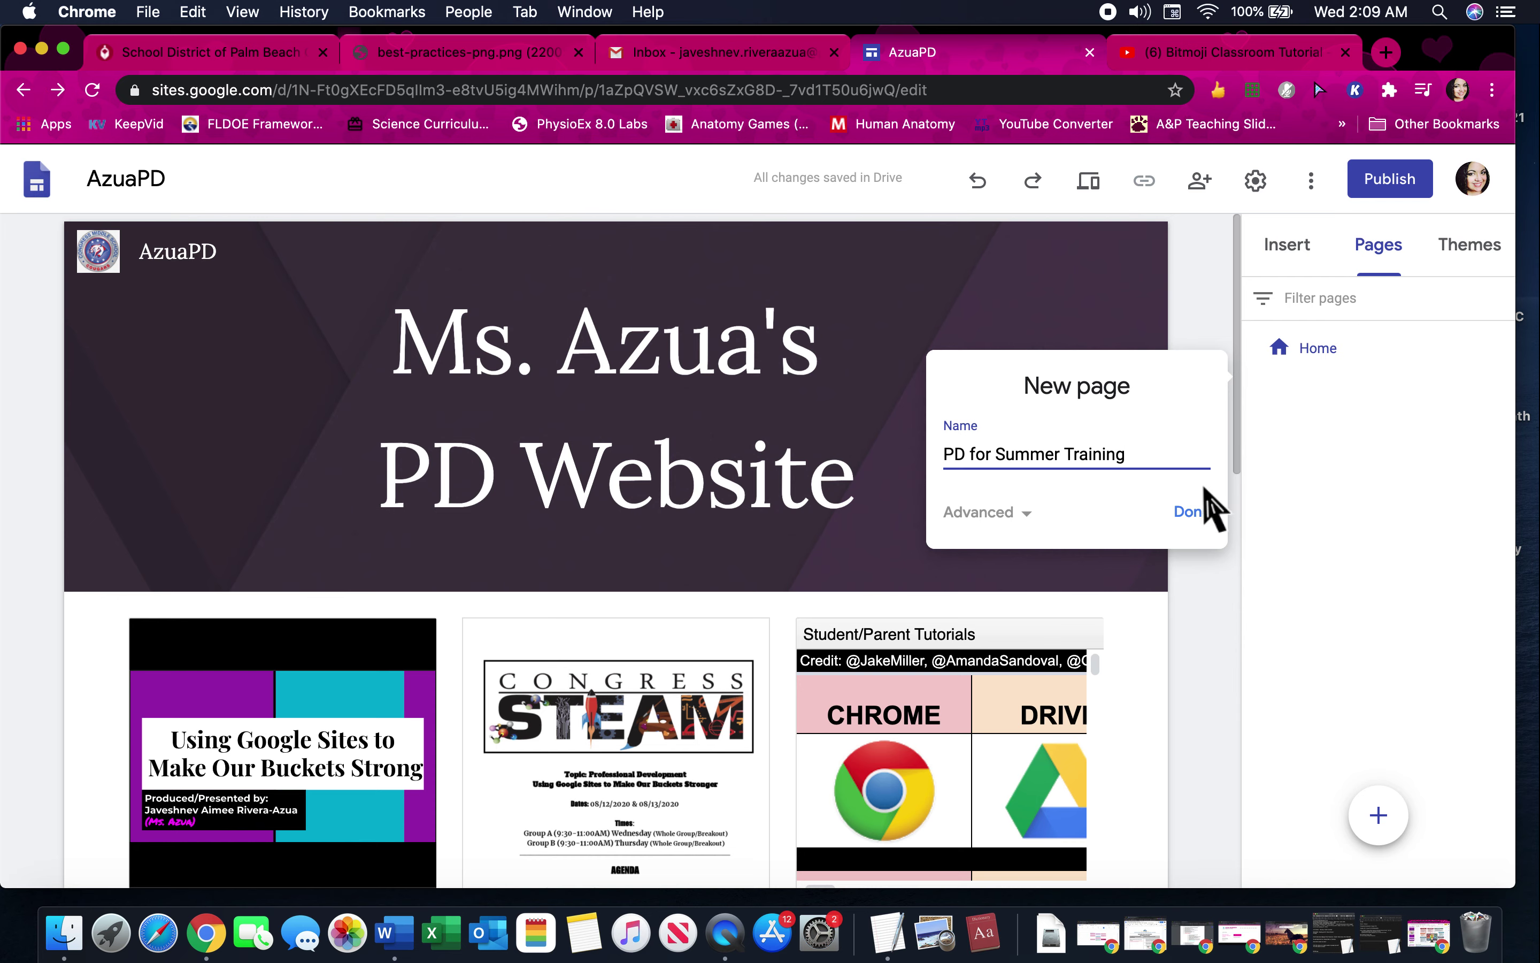
left_click(1188, 514)
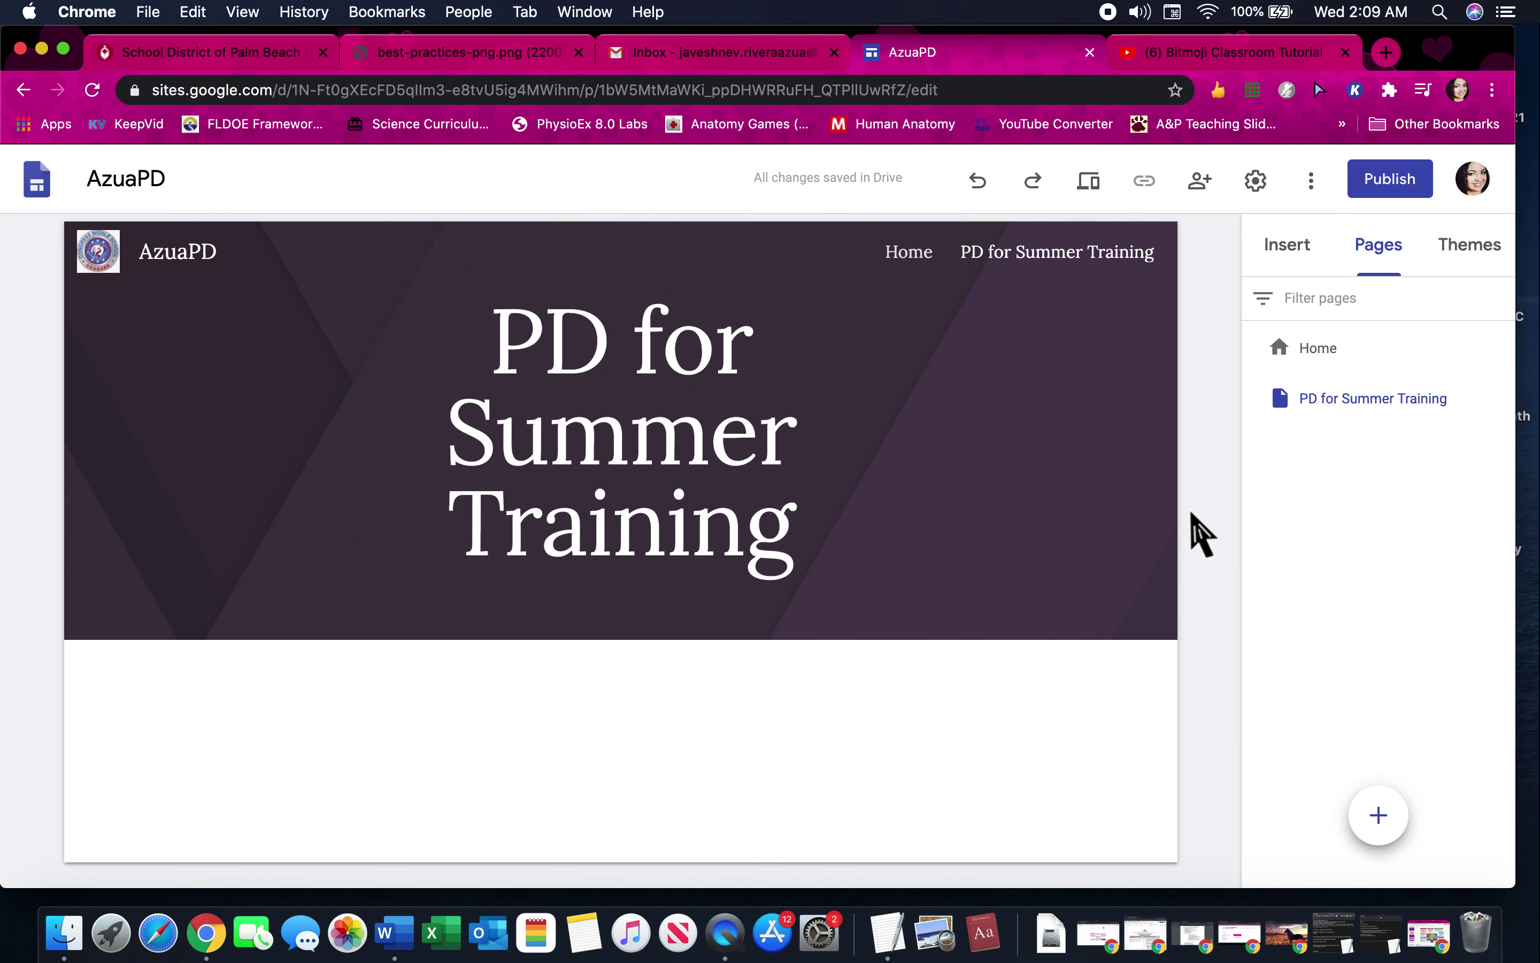
mouse_move(1134, 636)
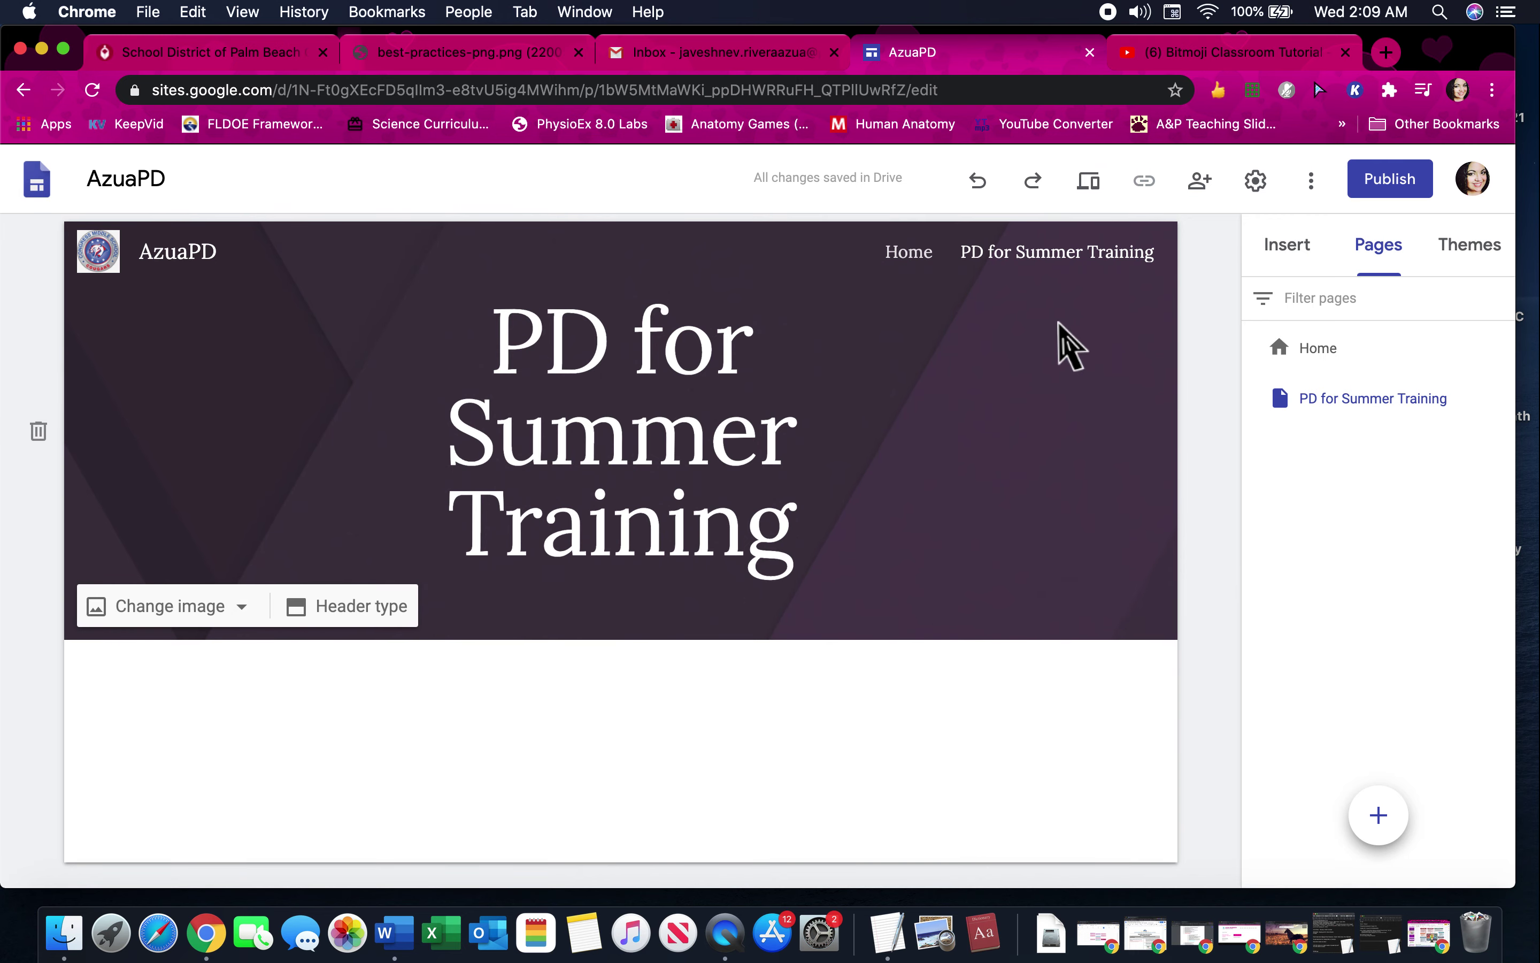
mouse_move(998, 268)
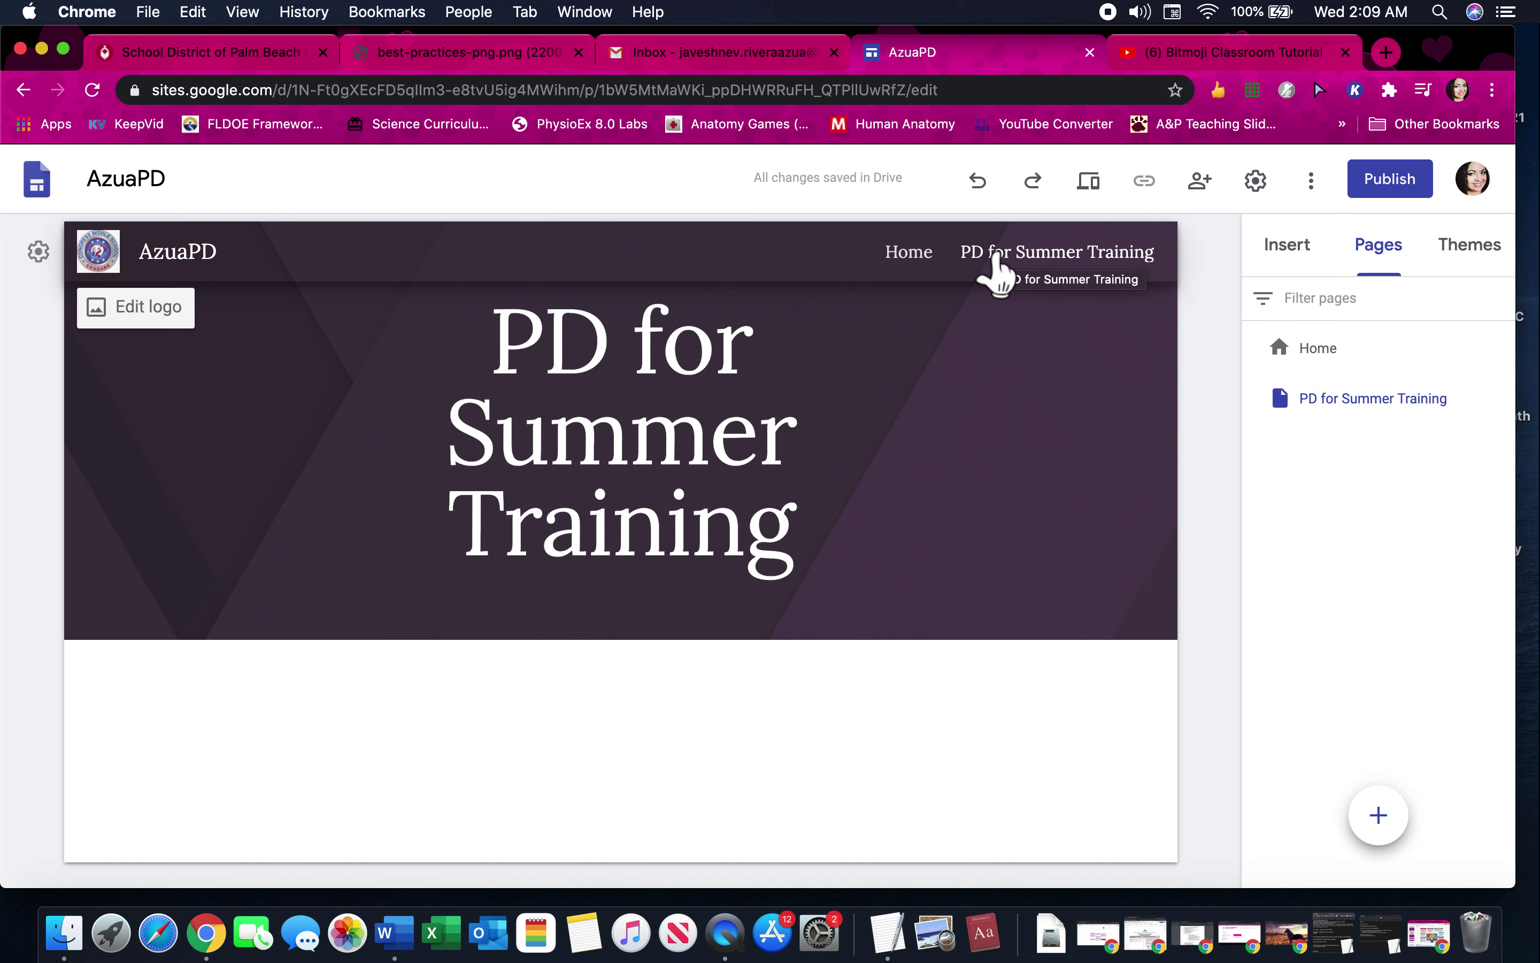
- Check the site navigation by opening the Home page and returning to the PD for Summer Training page
left_click(928, 256)
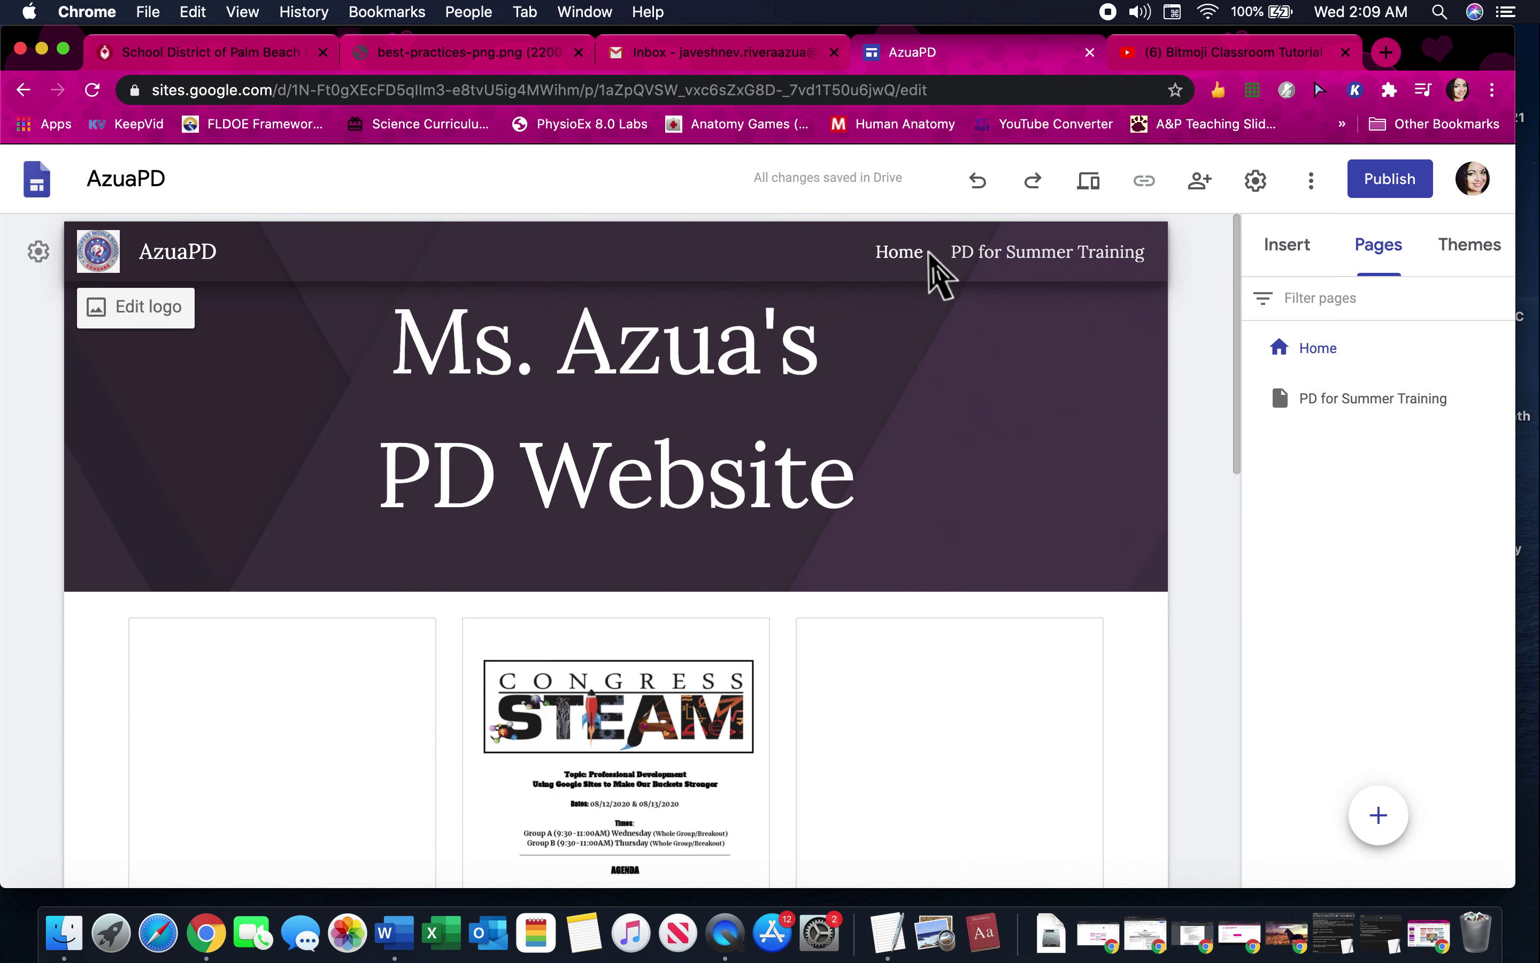
scroll(763, 688, "down", 4)
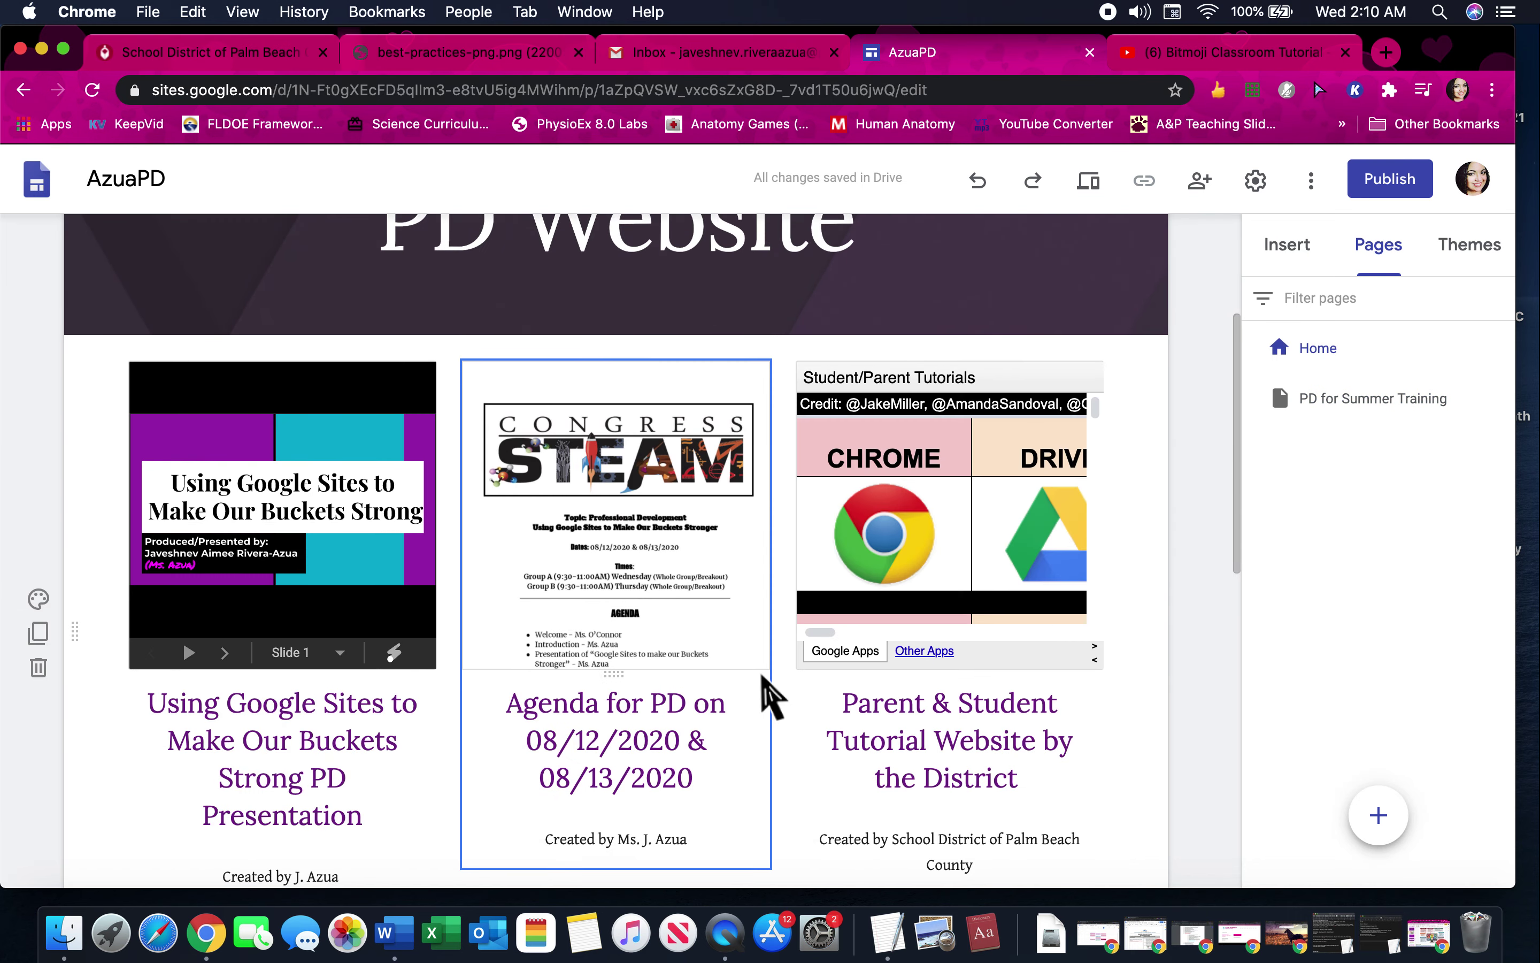
scroll(795, 548, "up", 4)
left_click(980, 258)
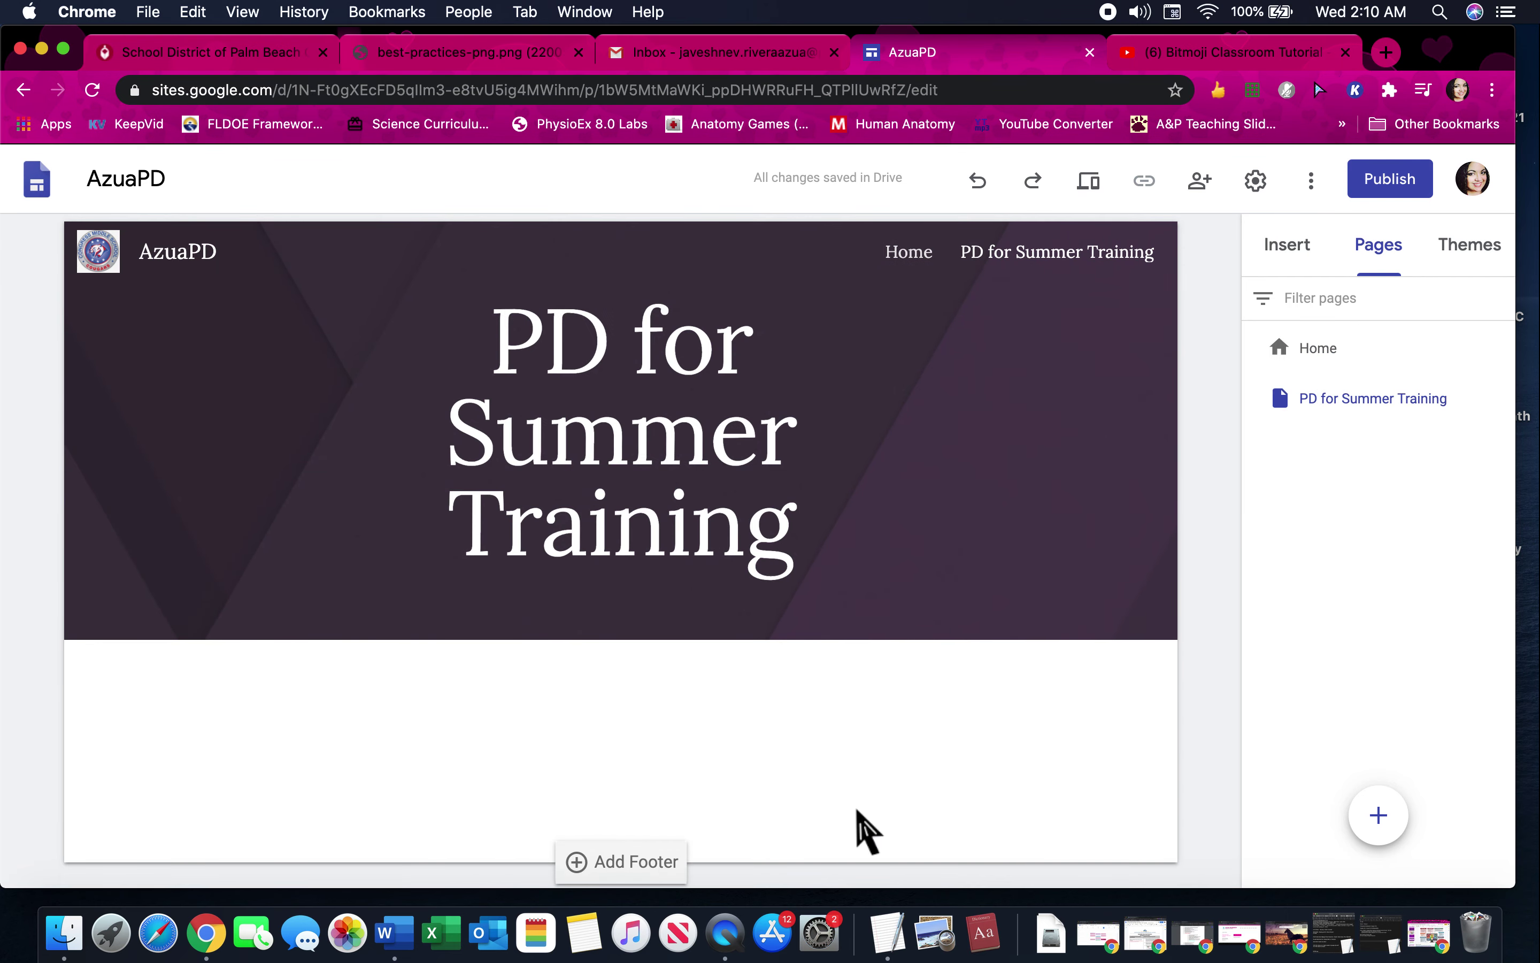
- Delete the PD for Summer Training page from the site
mouse_move(1416, 414)
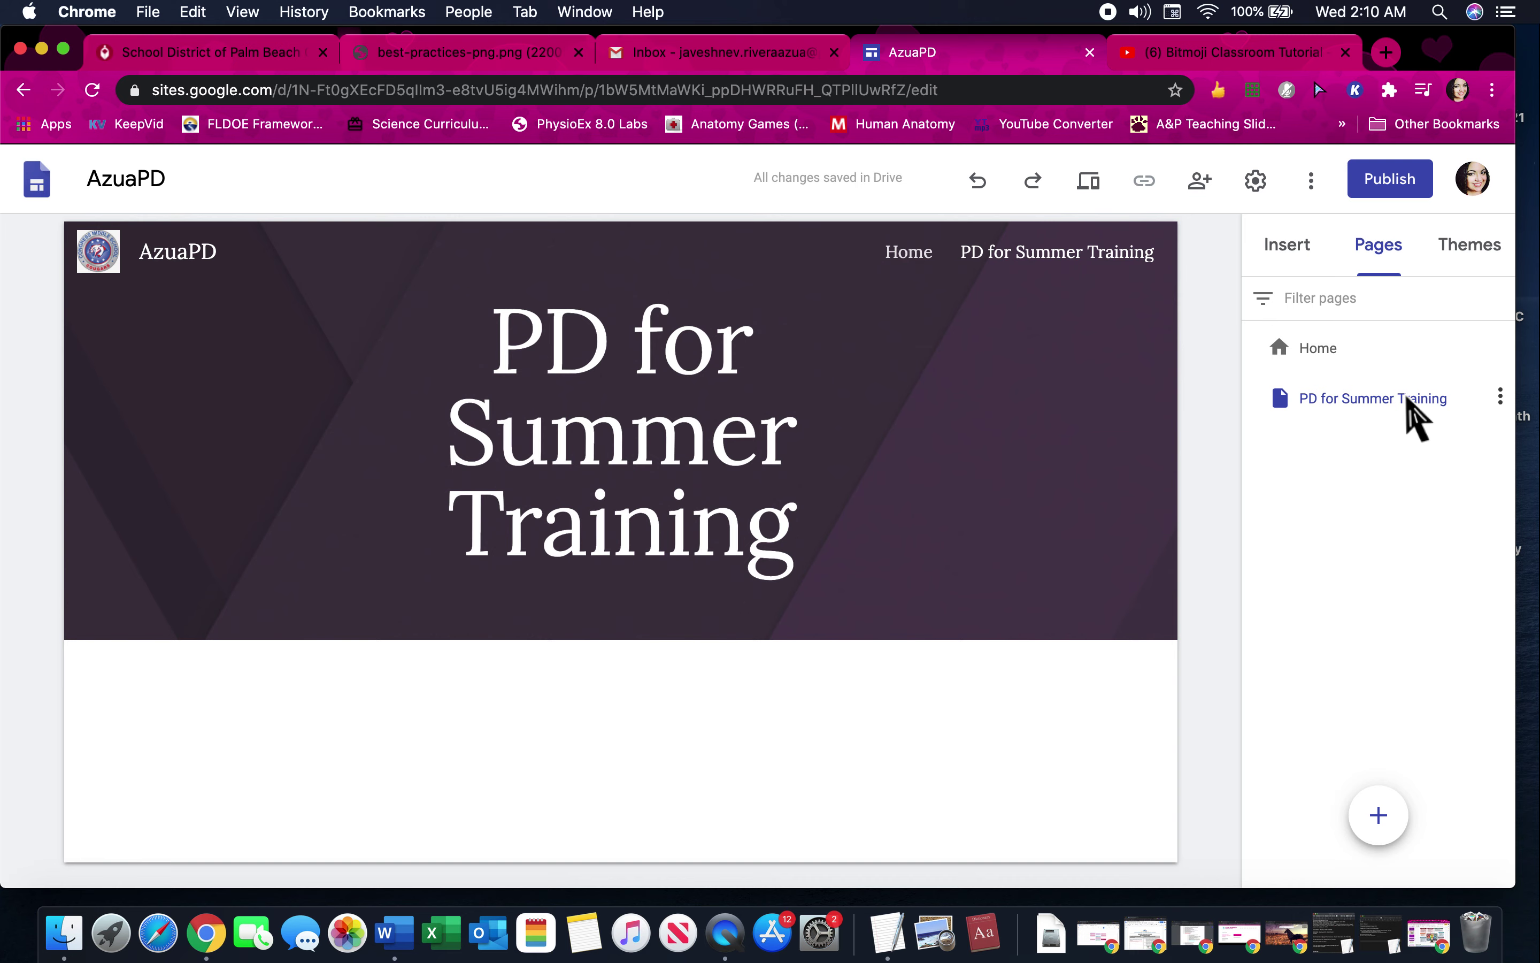
left_click(1501, 397)
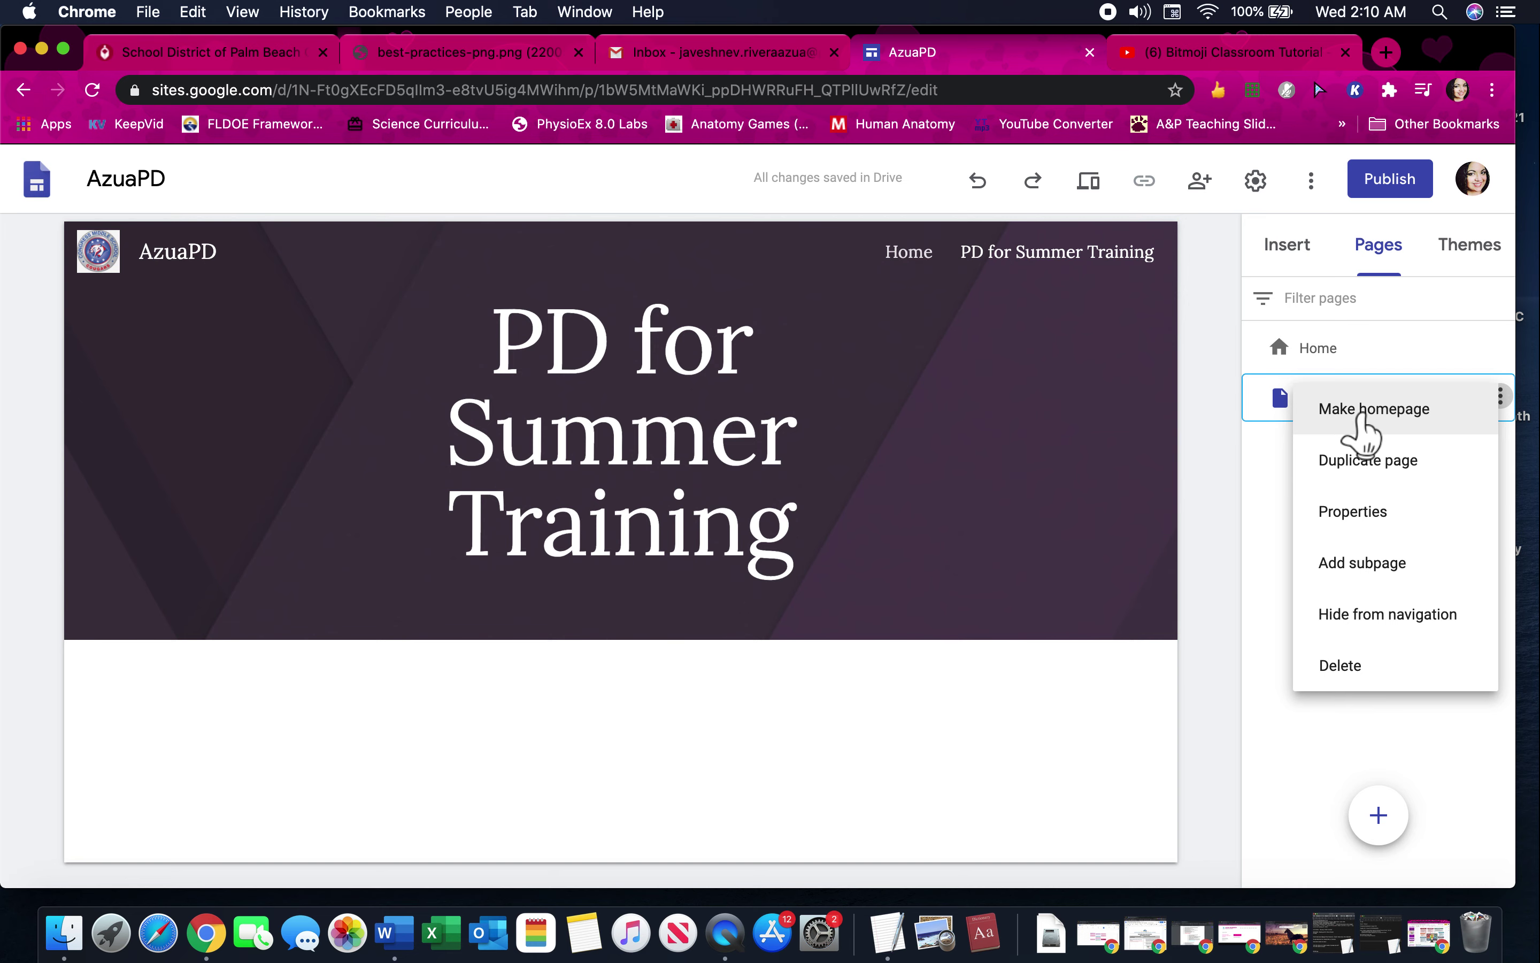
left_click(1405, 665)
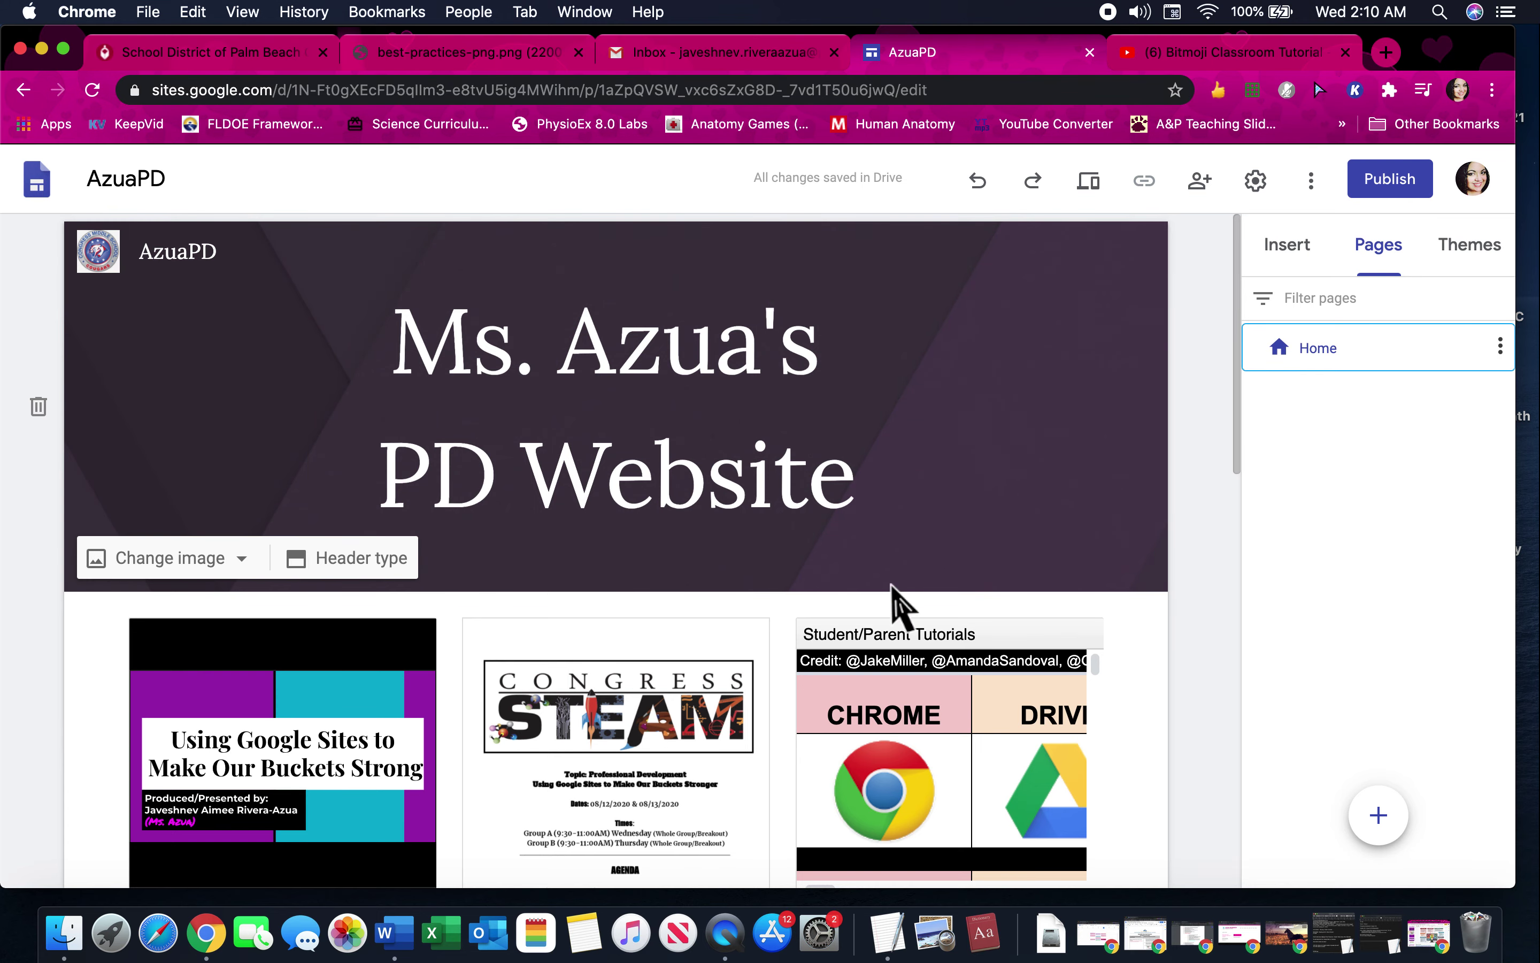
scroll(891, 585, "down", 2)
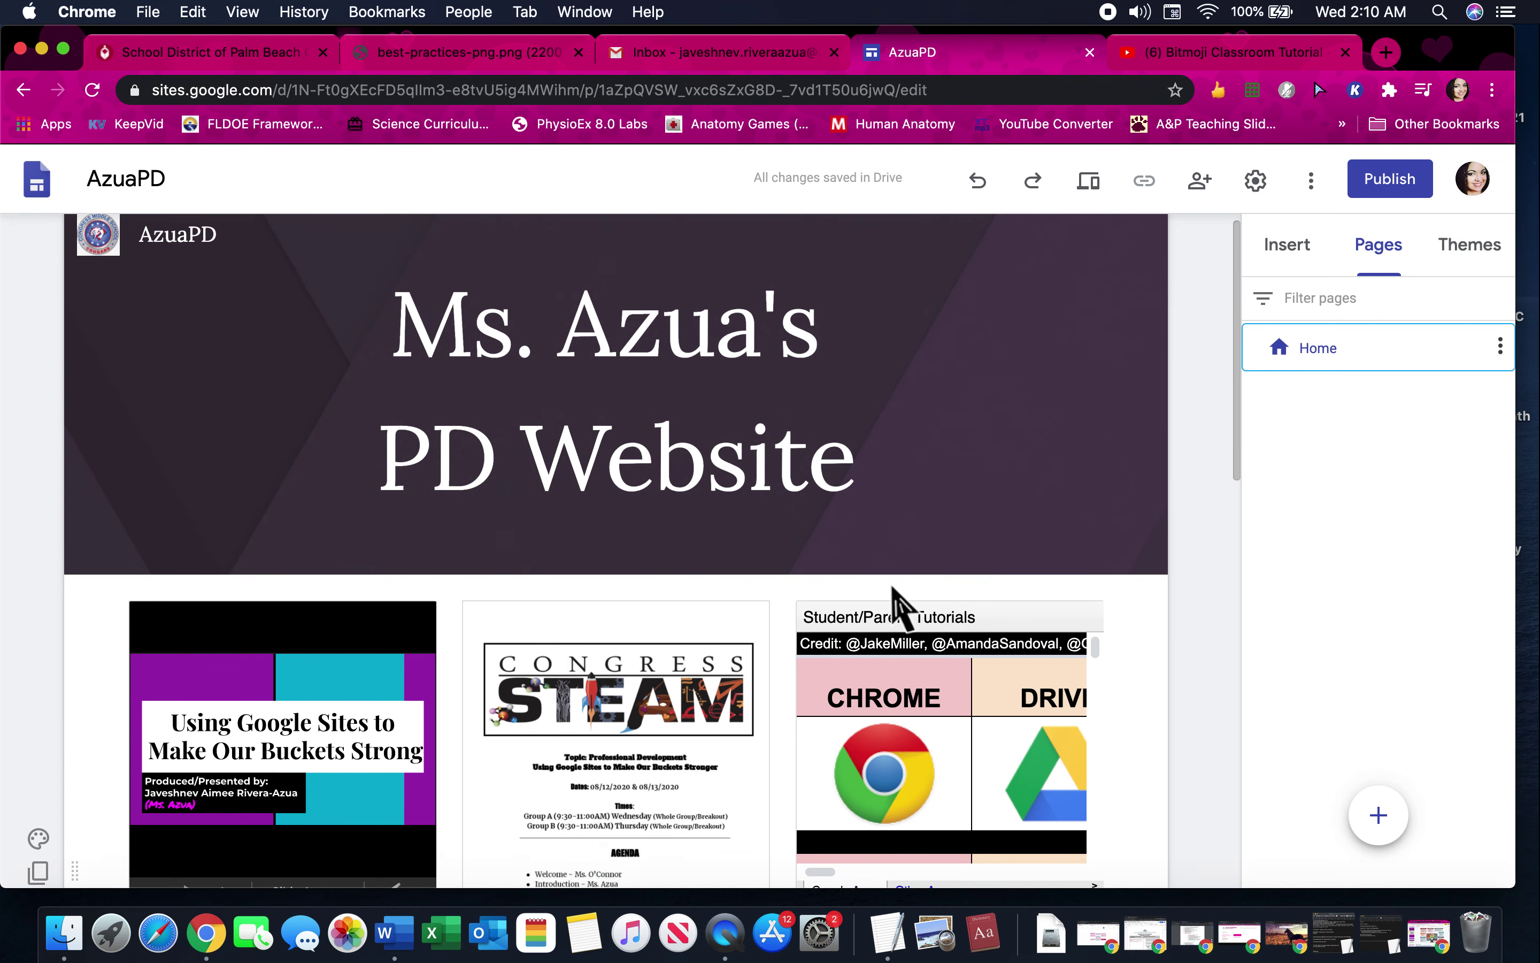
scroll(893, 587, "up", 2)
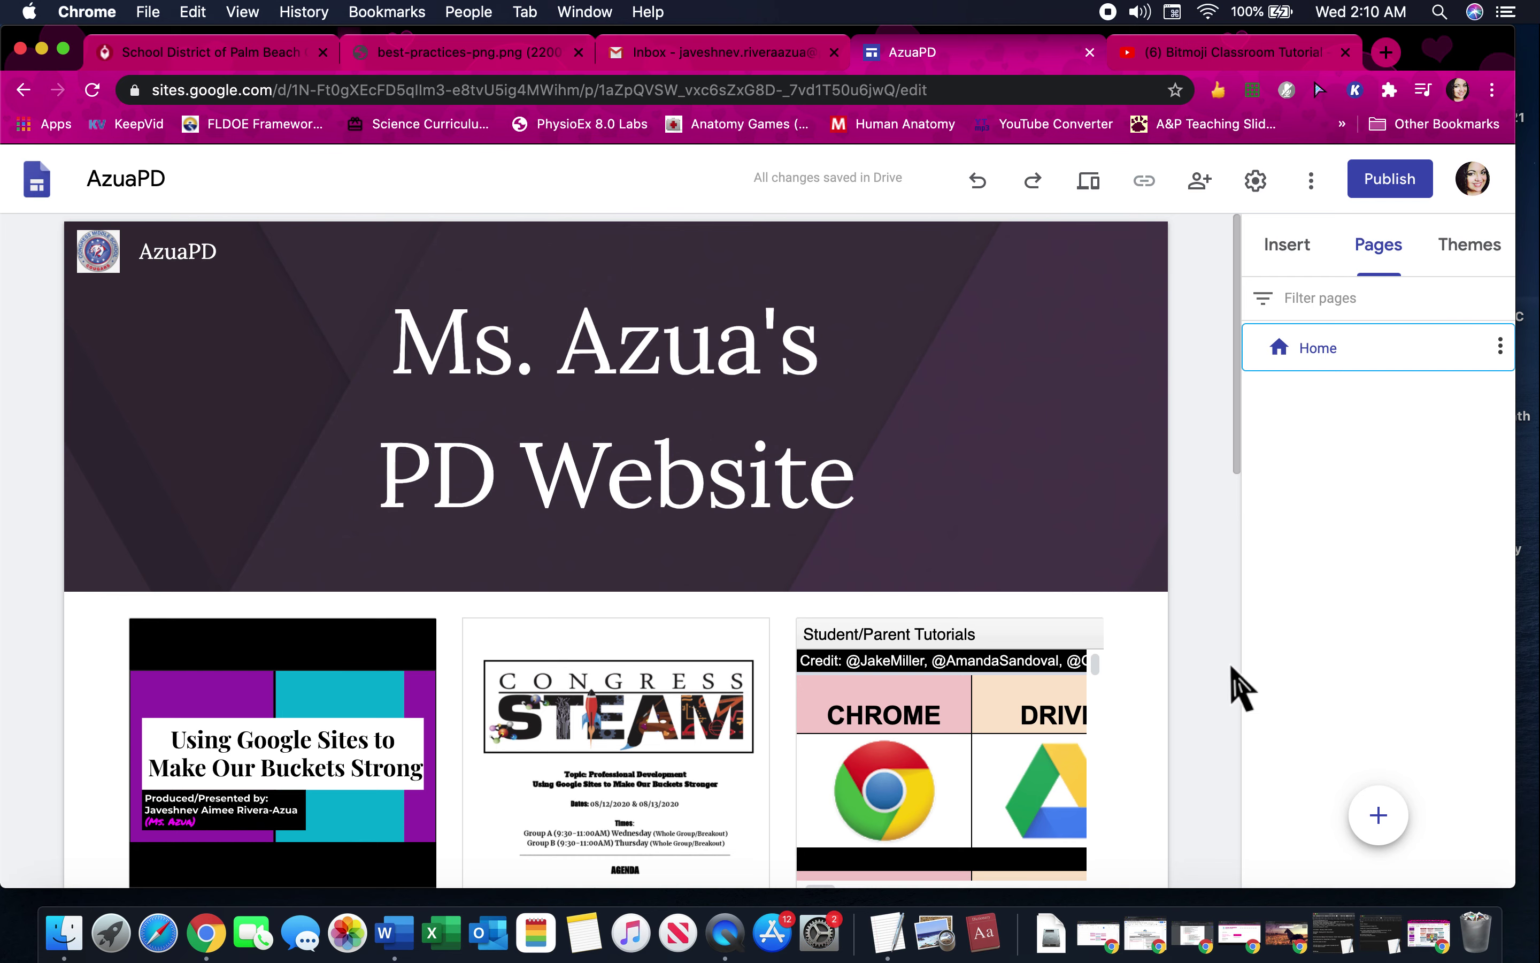
scroll(1094, 662, "down", 1)
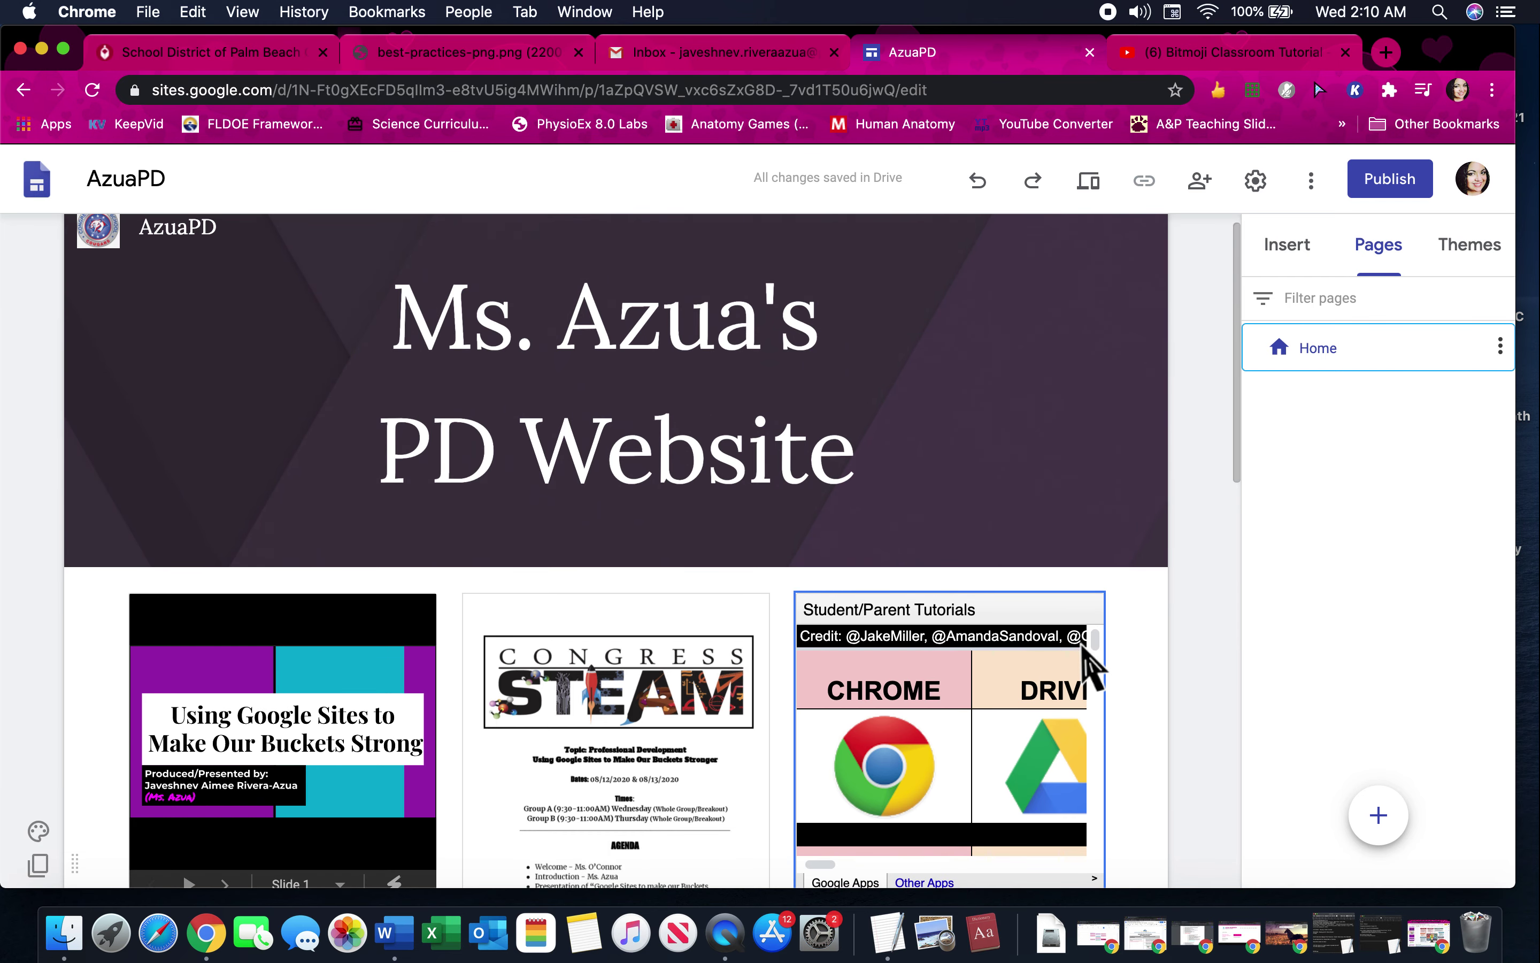
left_click(1443, 248)
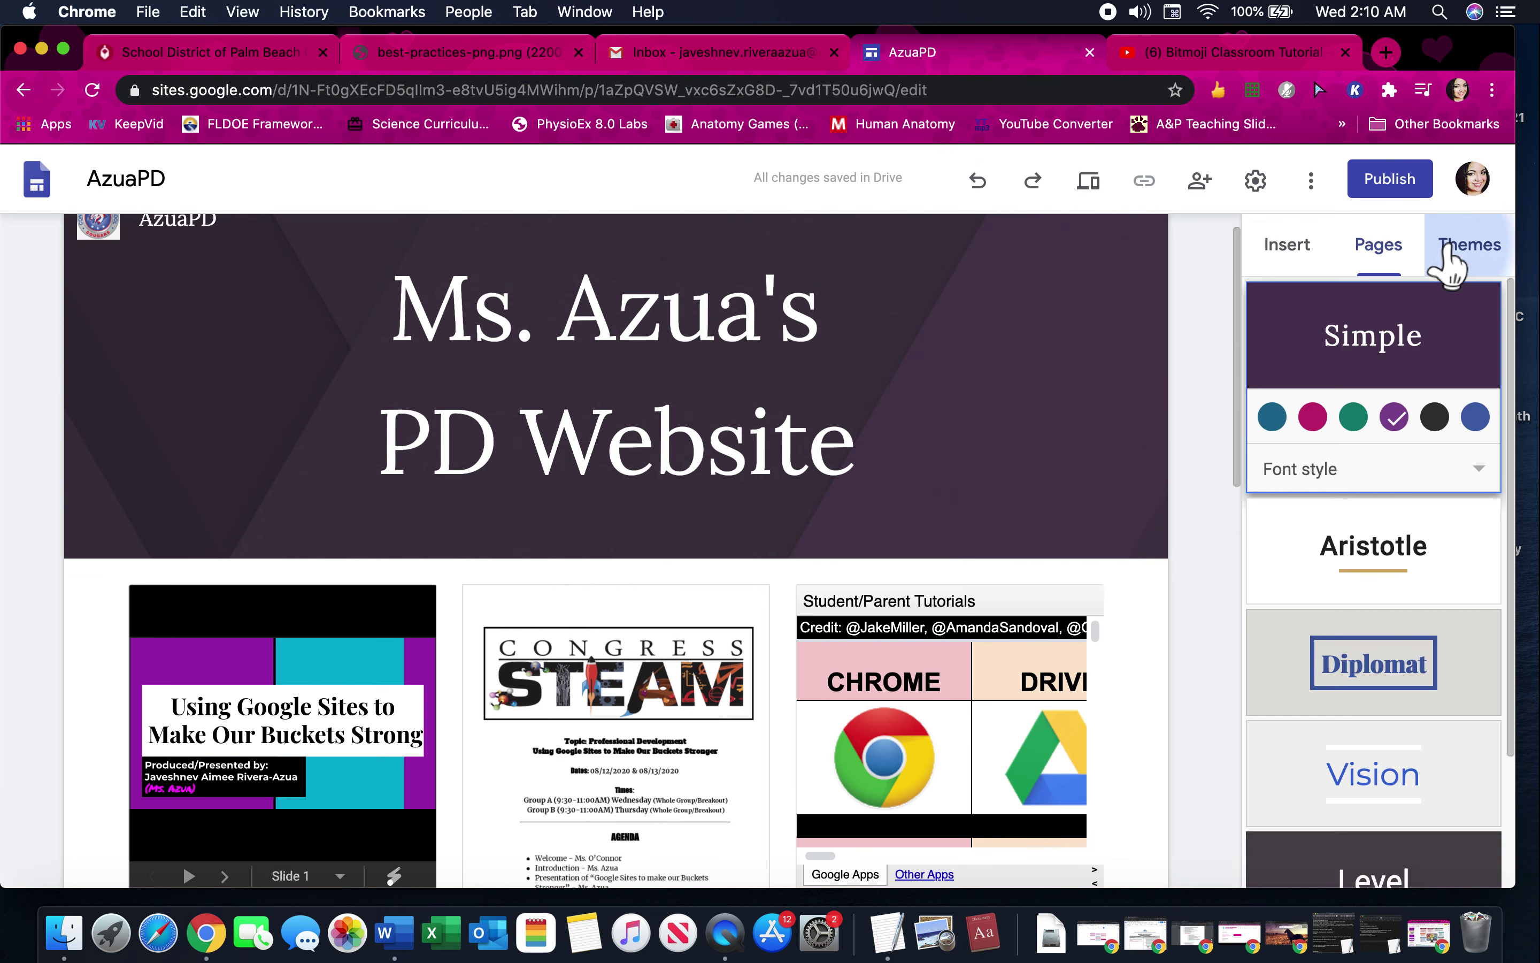
left_click(1292, 254)
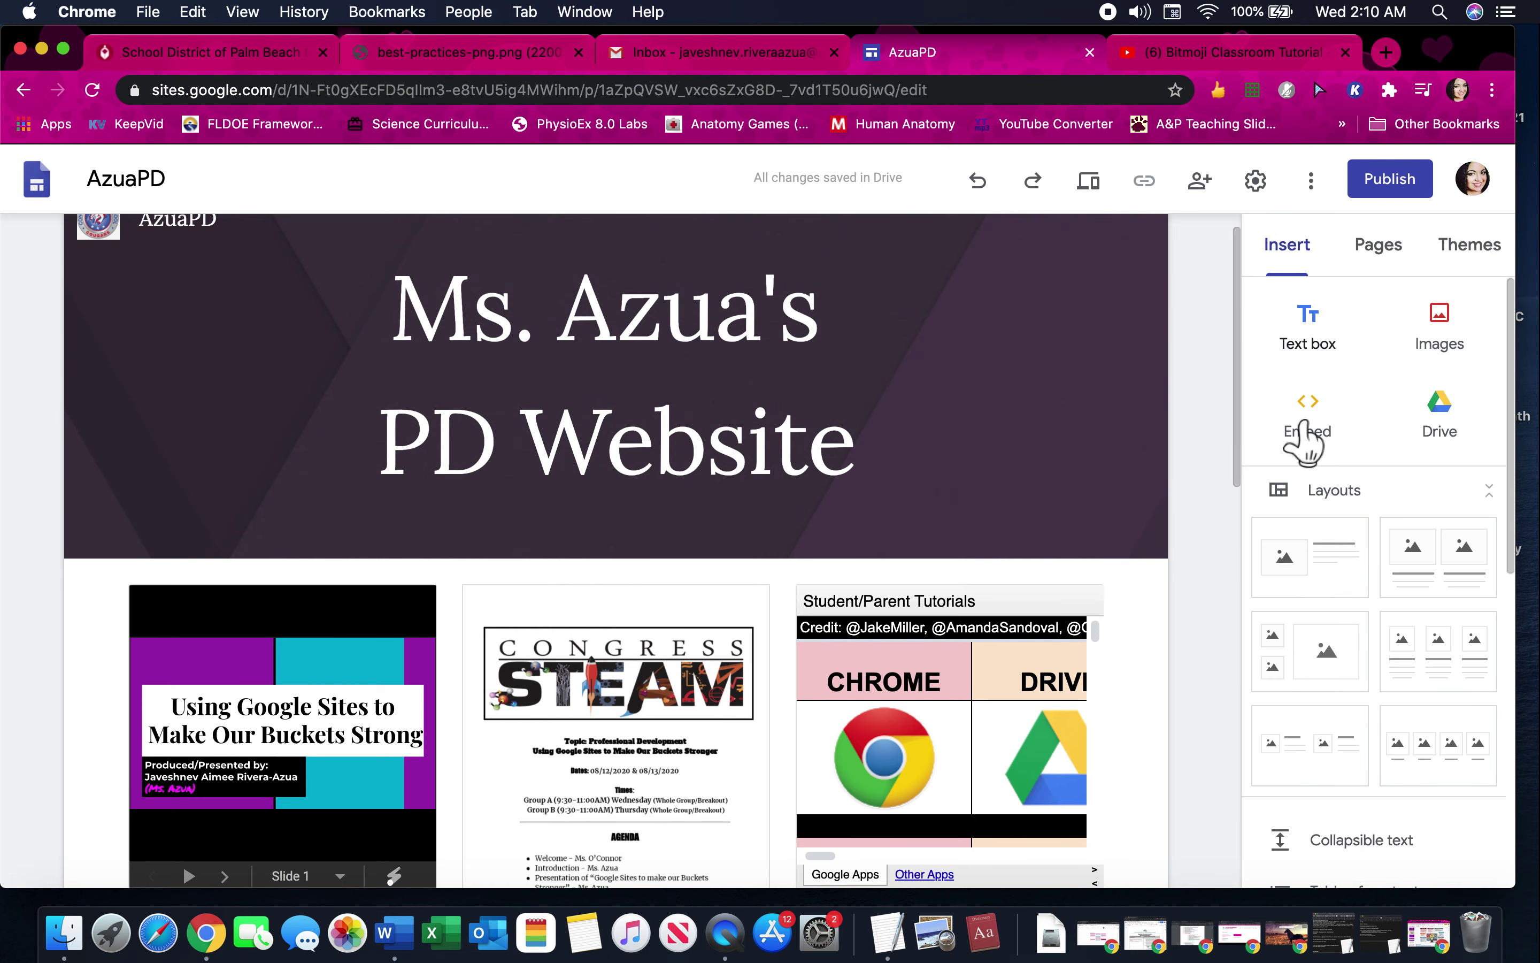
scroll(1316, 576, "down", 2)
scroll(1316, 576, "down", 3)
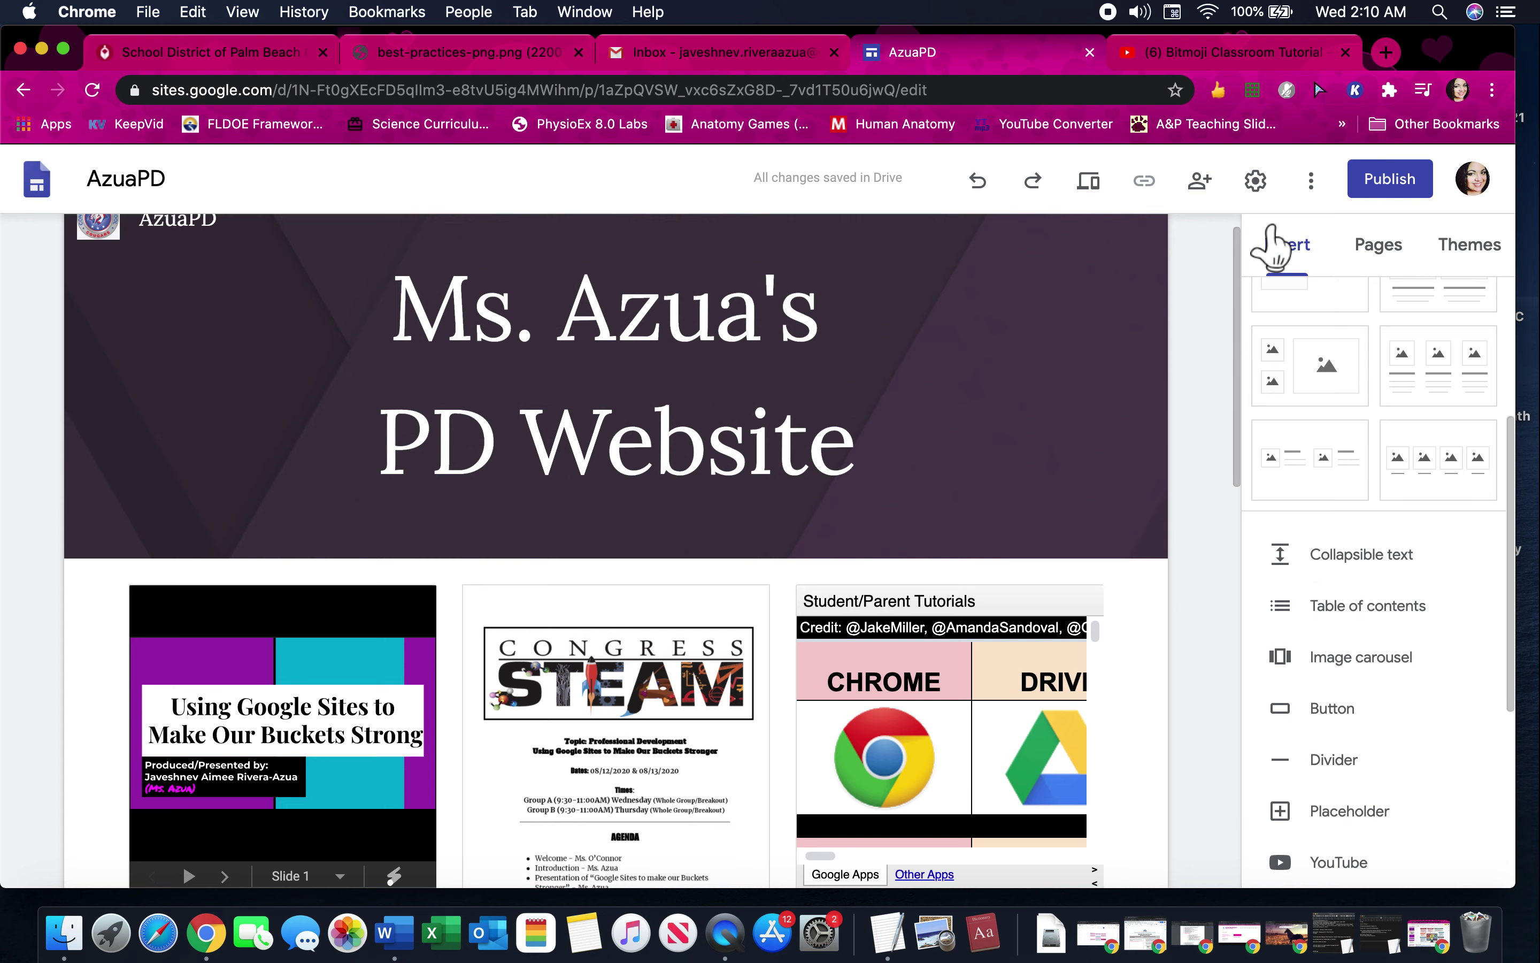
- Preview the site in the large-screen view, review it from banner to infographic section, and exit the preview
left_click(1089, 184)
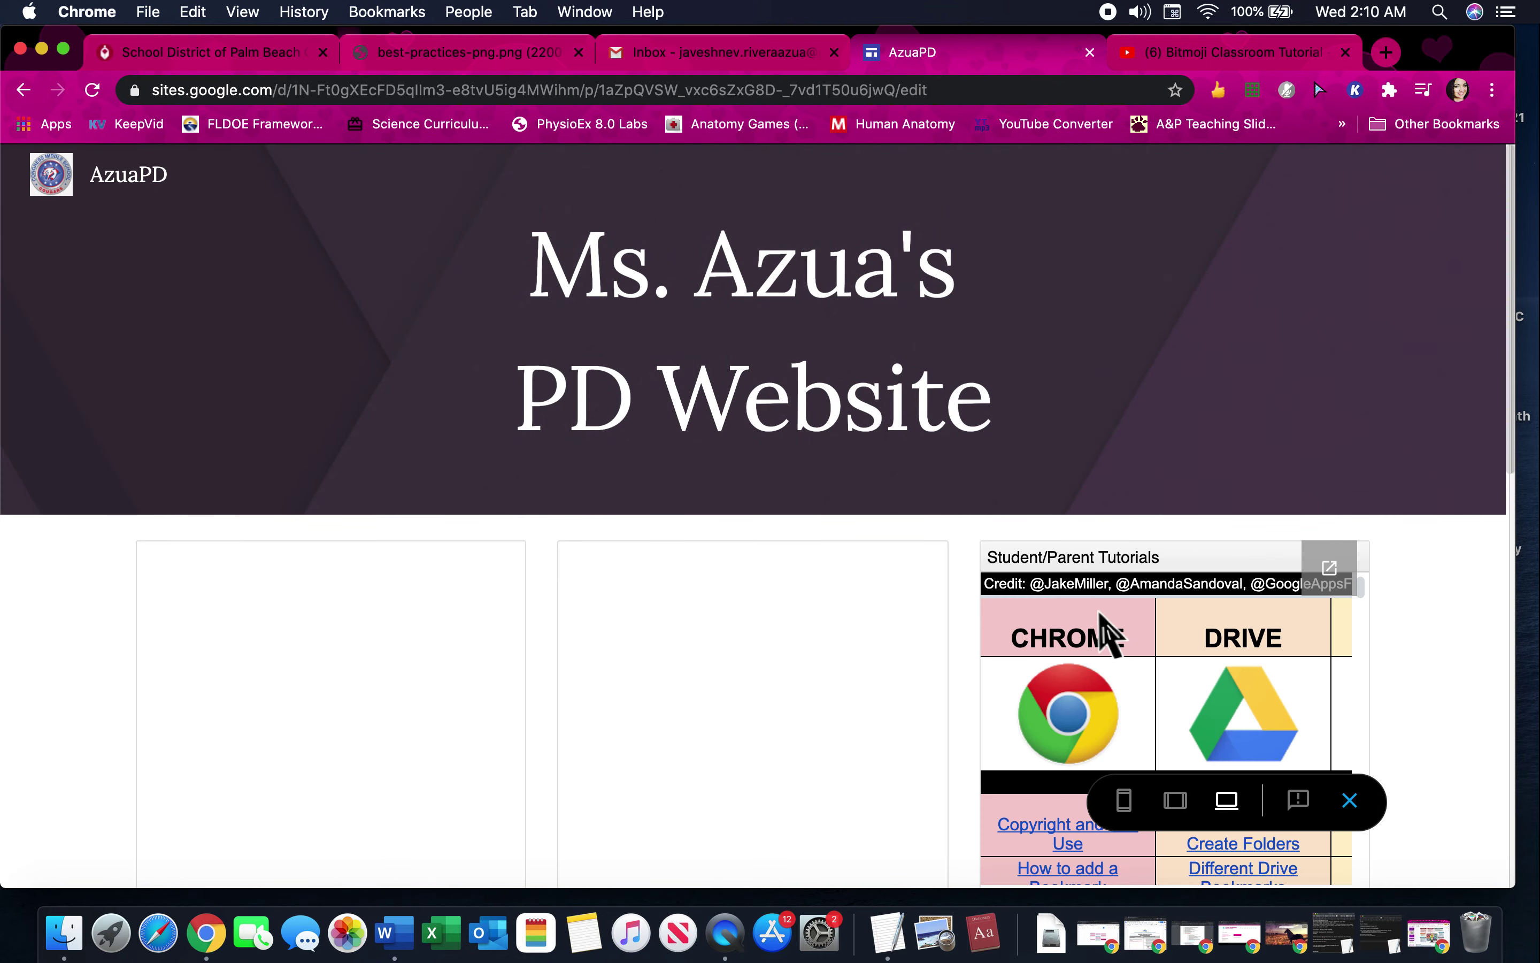
scroll(1437, 592, "down", 10)
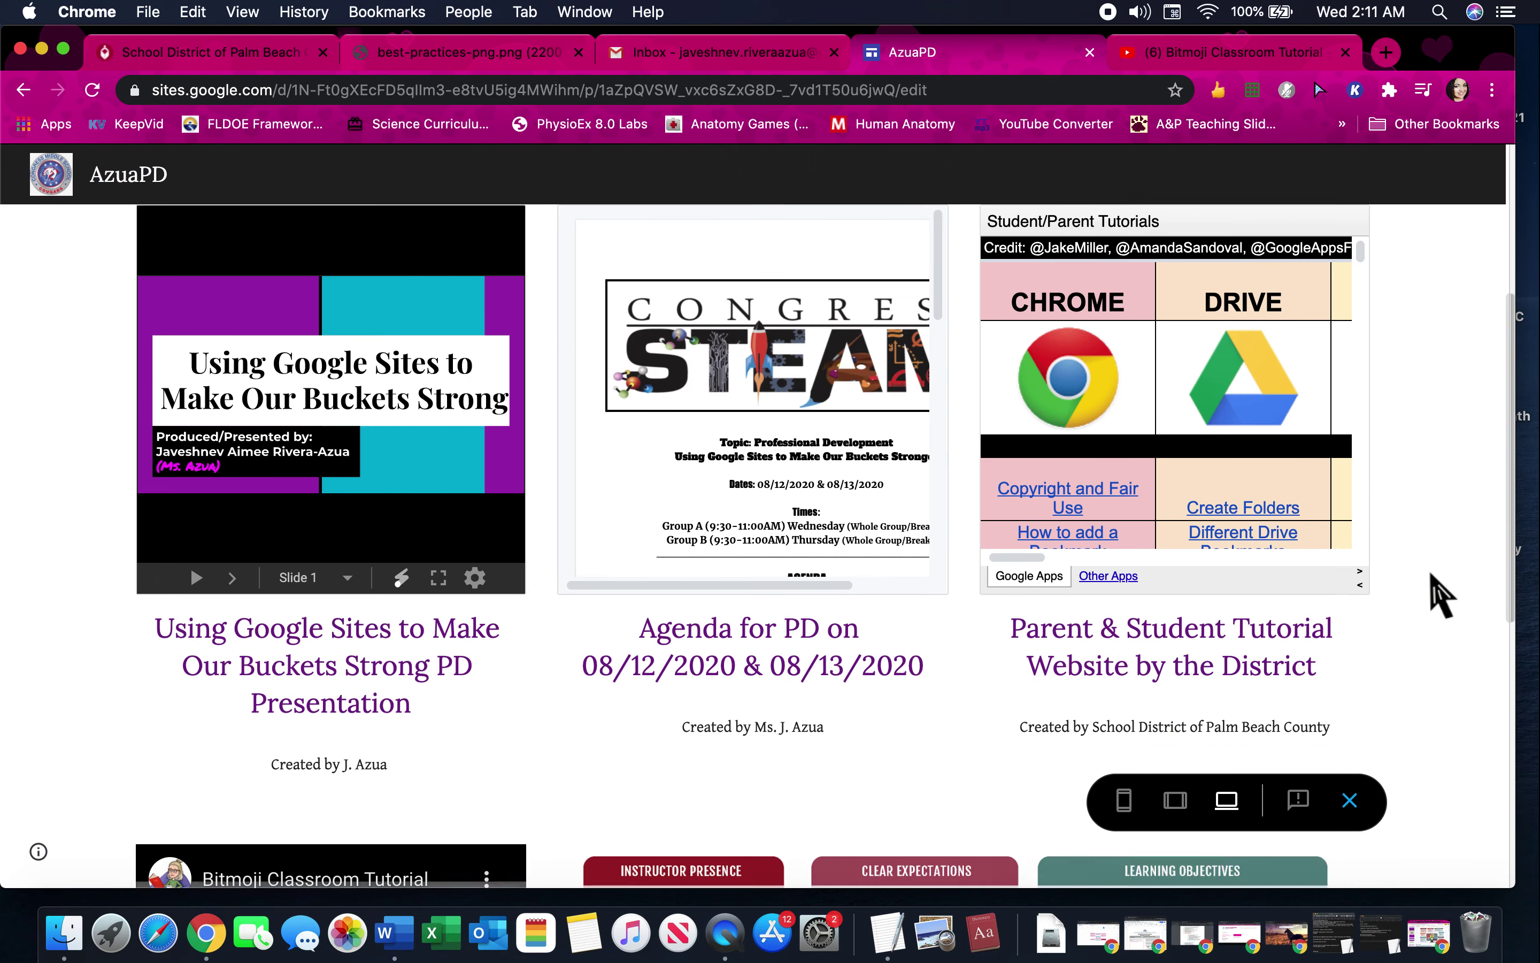
scroll(1440, 595, "down", 8)
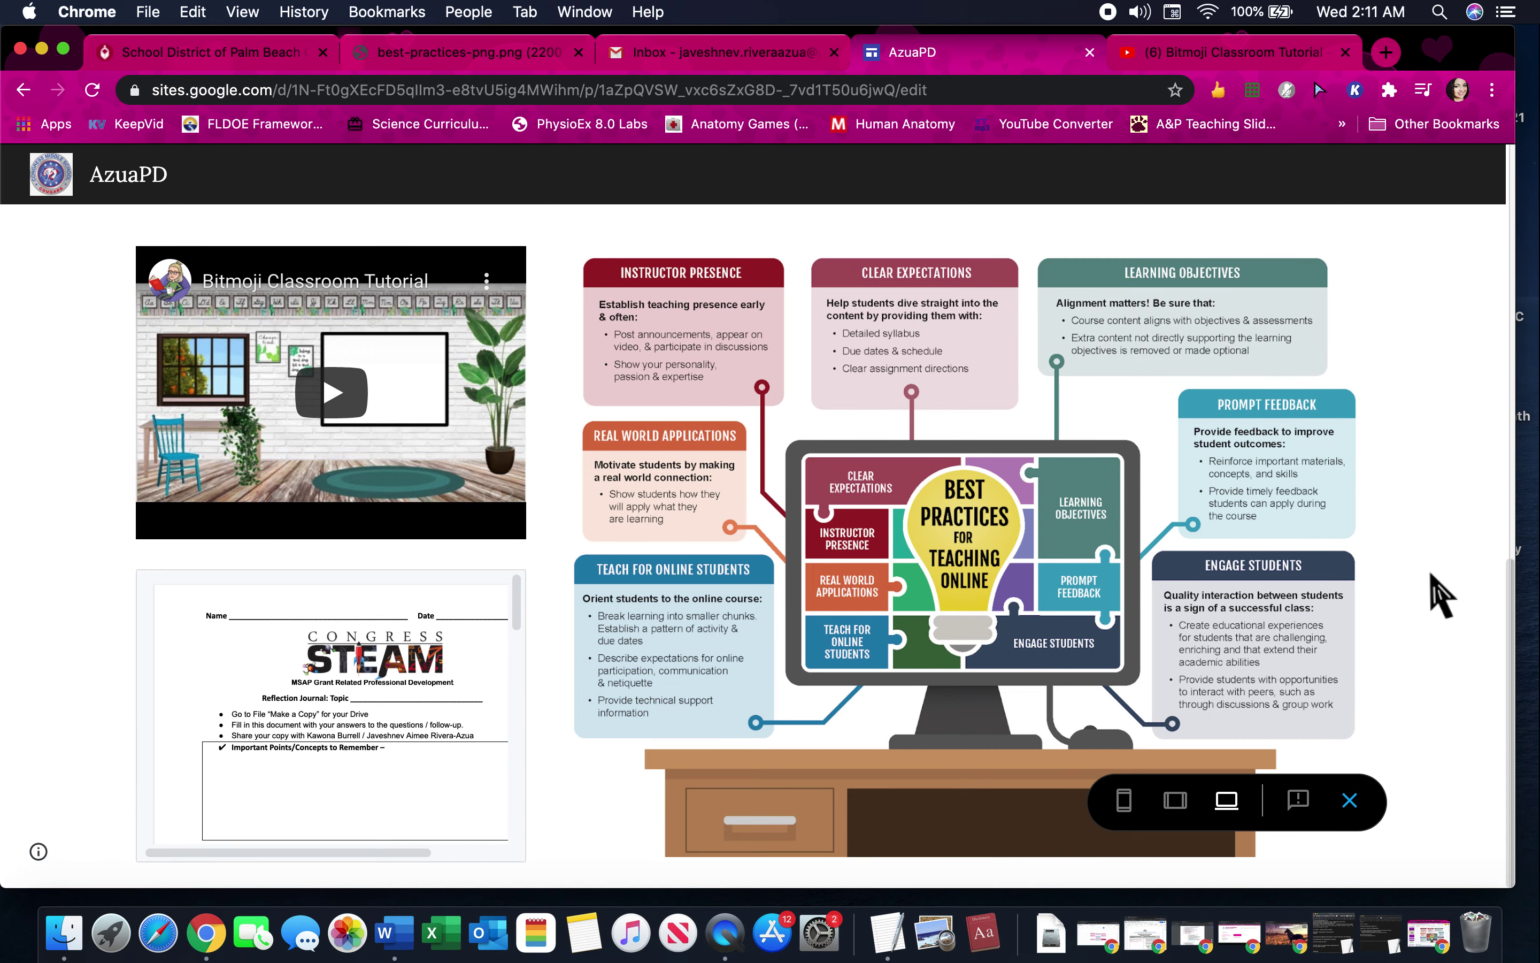
scroll(1440, 595, "up", 15)
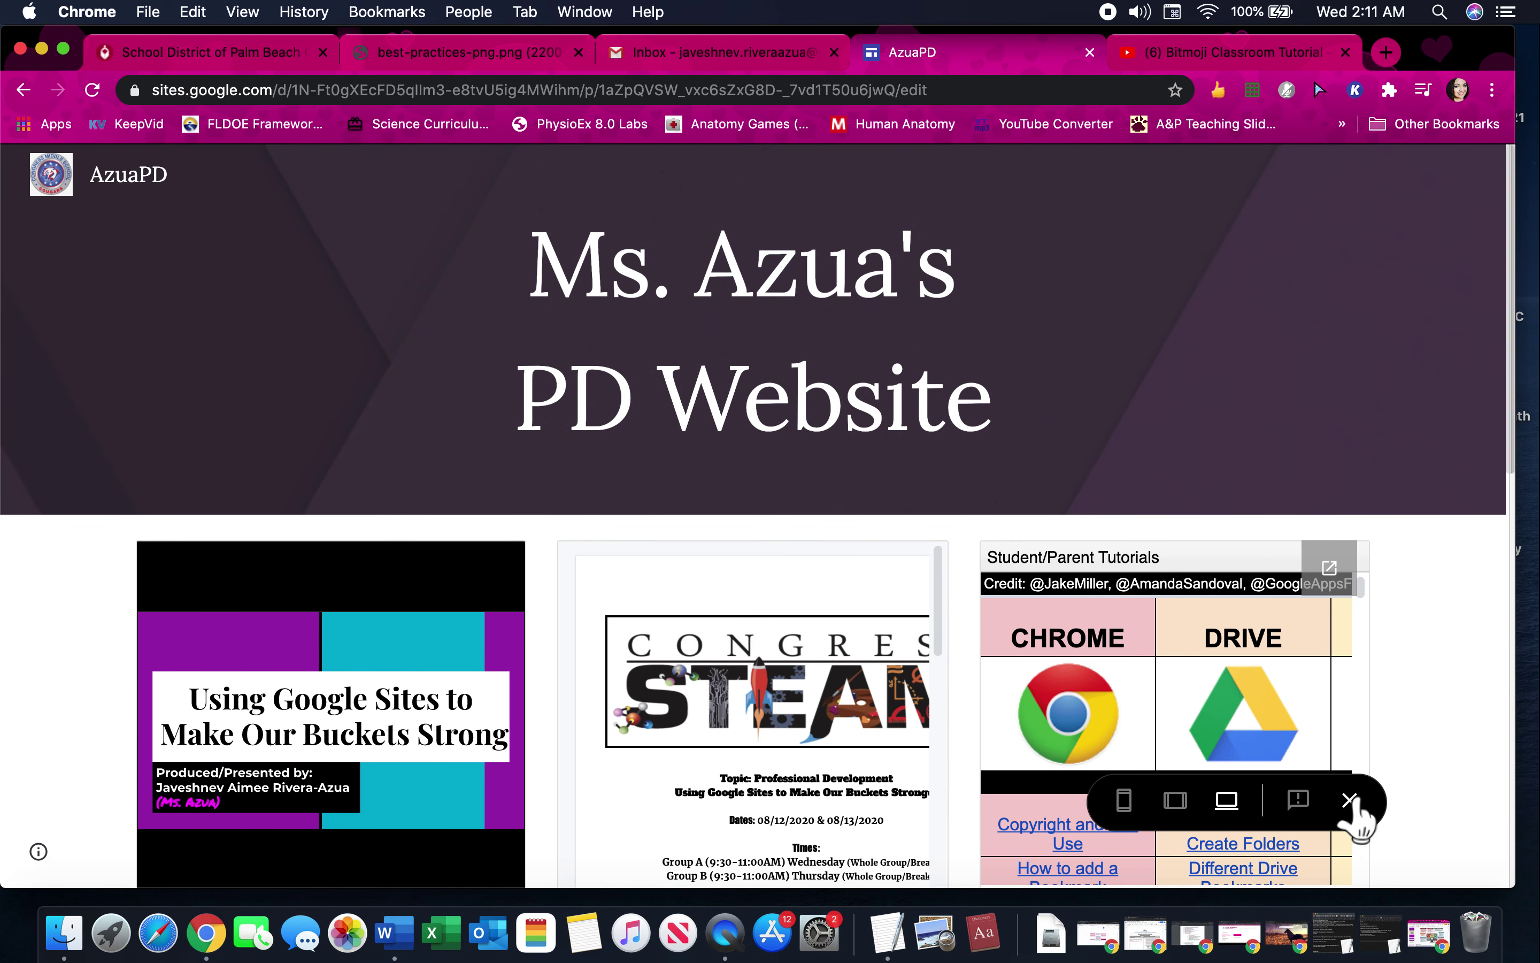
left_click(1349, 800)
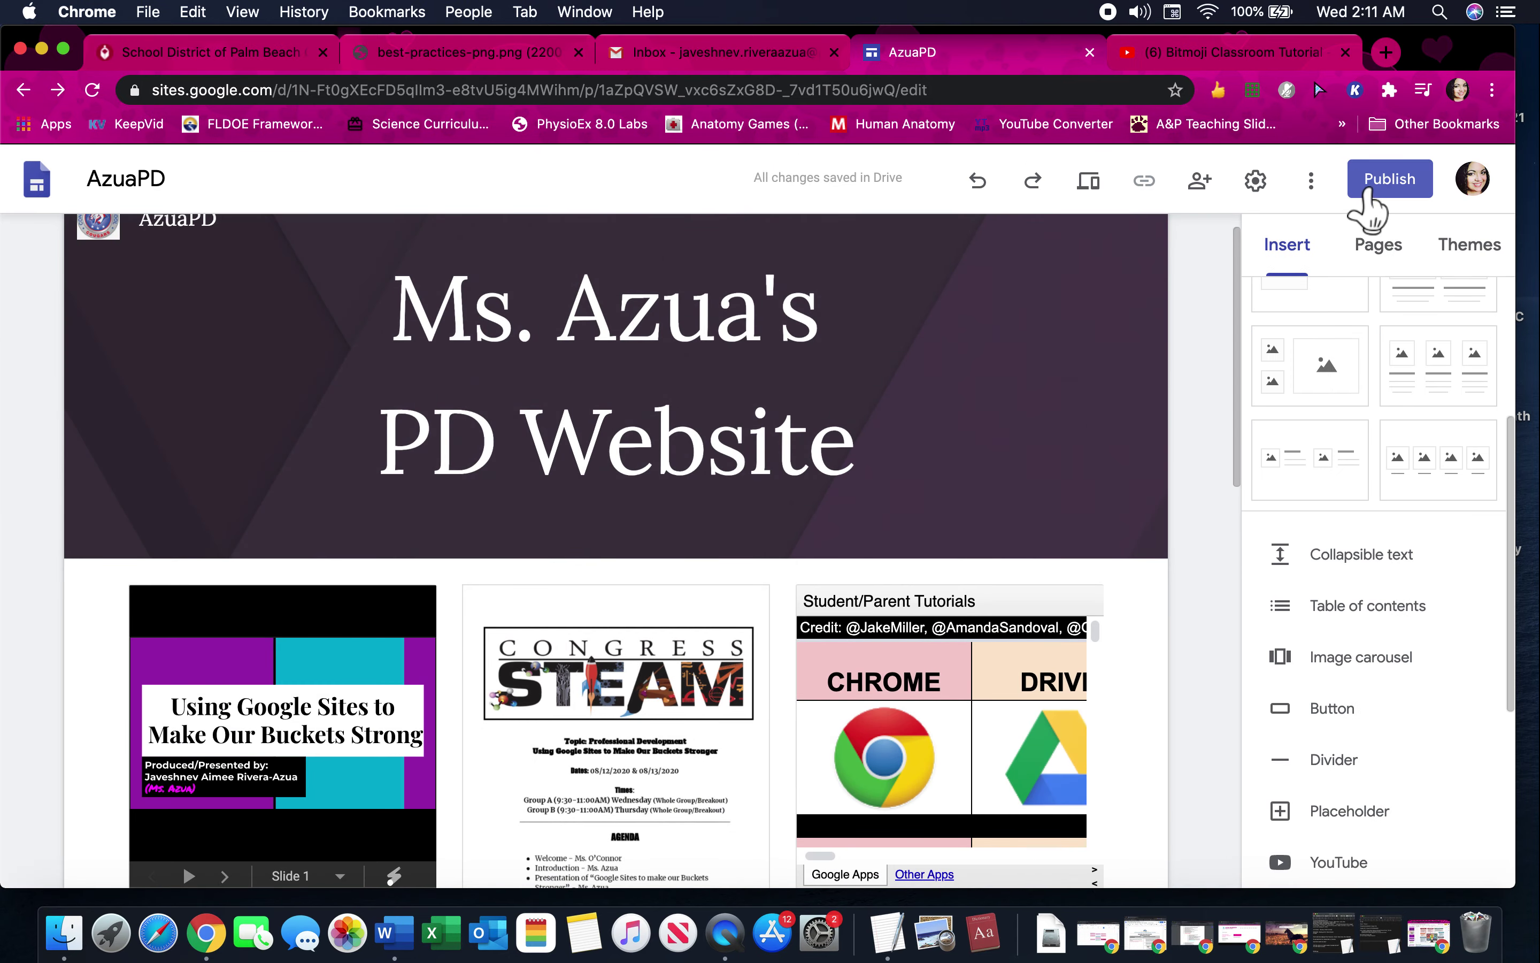
- Start publishing with the lowercase site name as the web address and select the full URL below it
left_click(1368, 192)
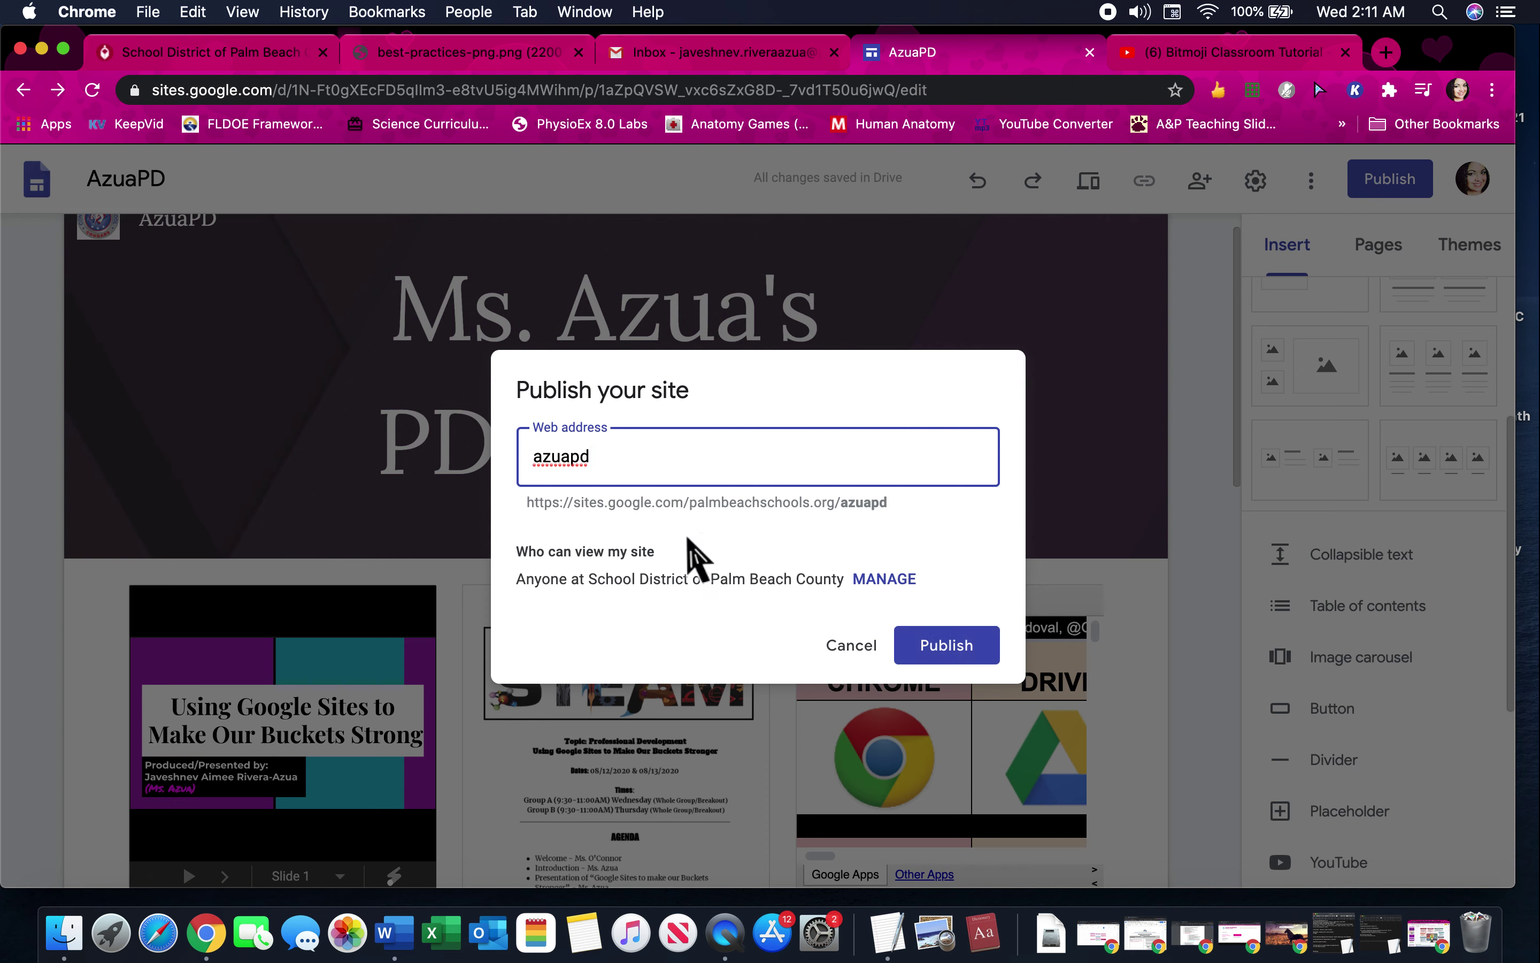
double_click(544, 503)
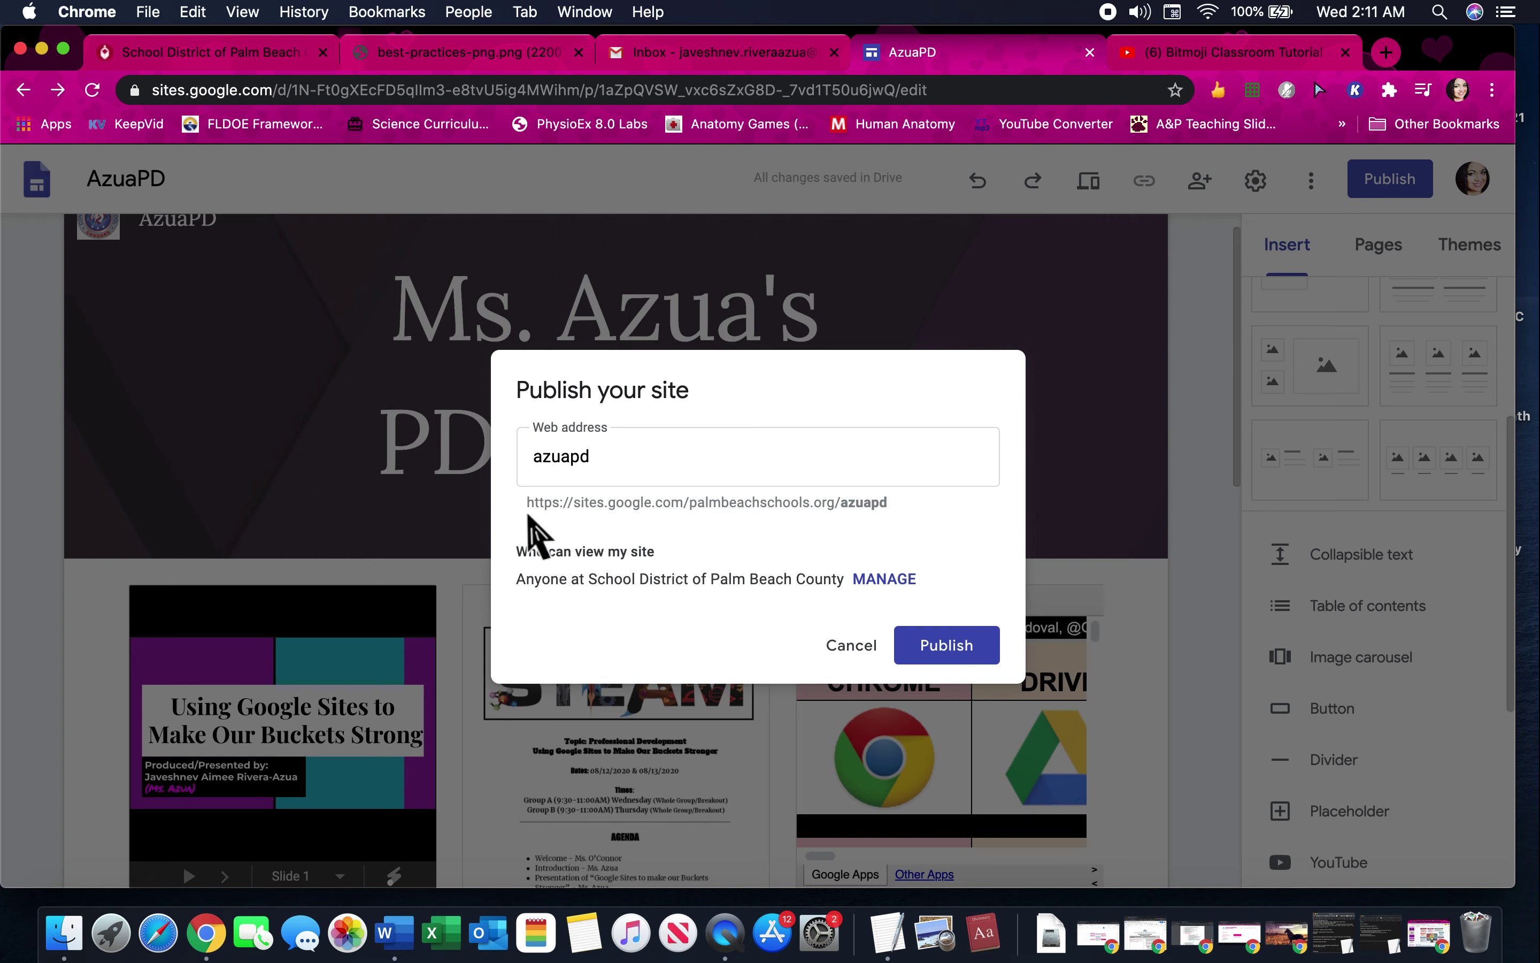
left_click_drag(534, 504, 887, 506)
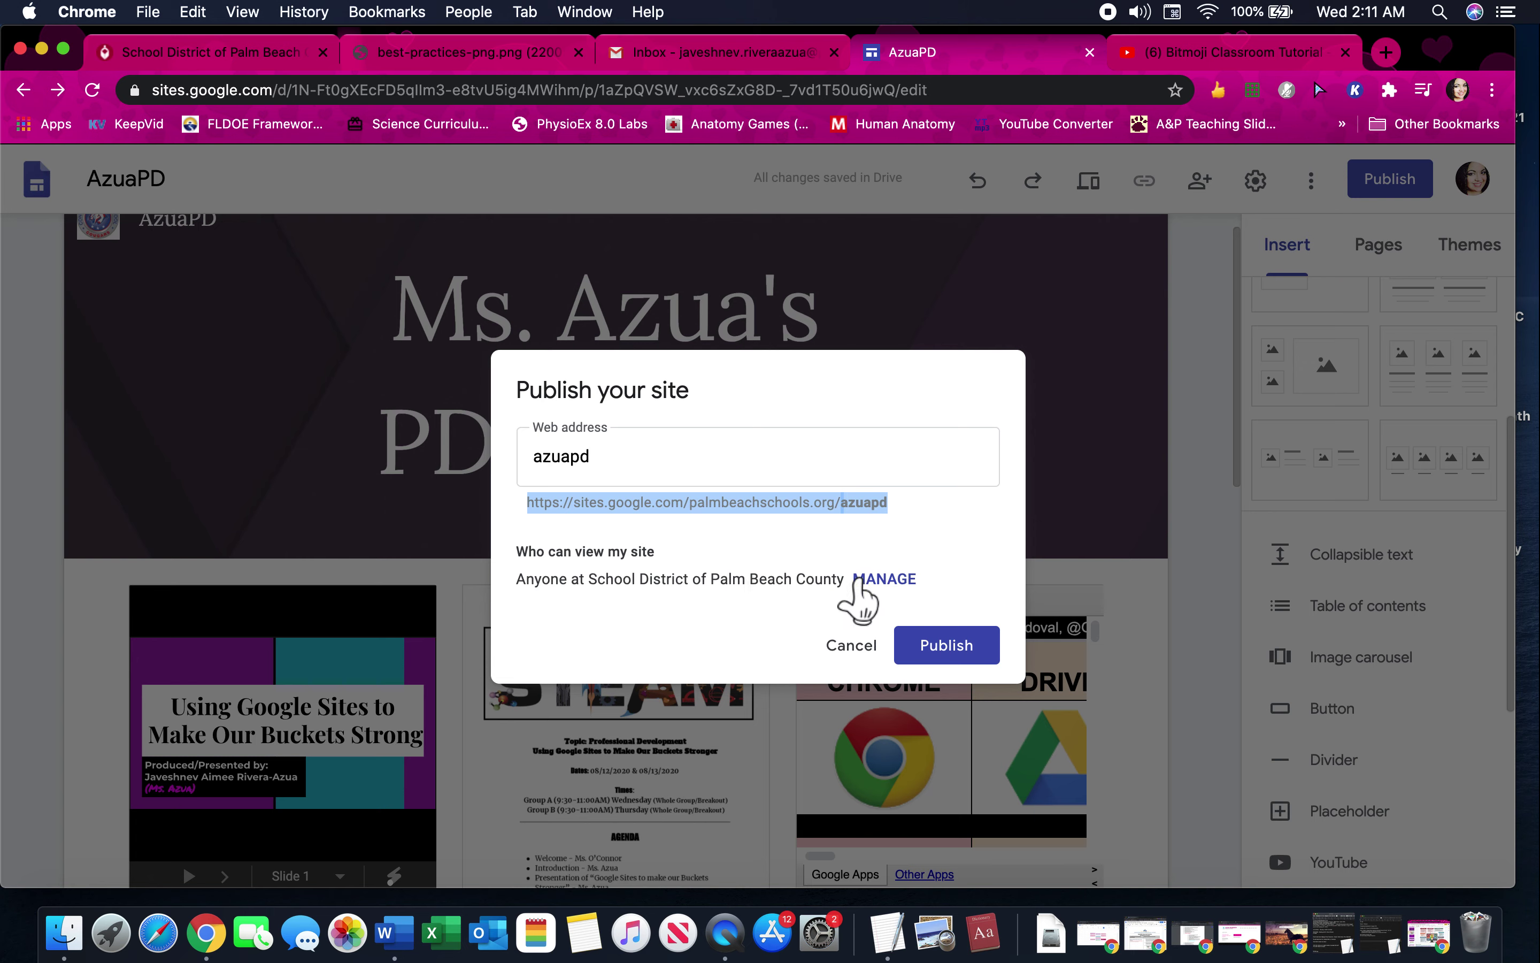
- Set the published site's link access to Public so anyone on the internet can open it, keeping the draft restricted
left_click(877, 579)
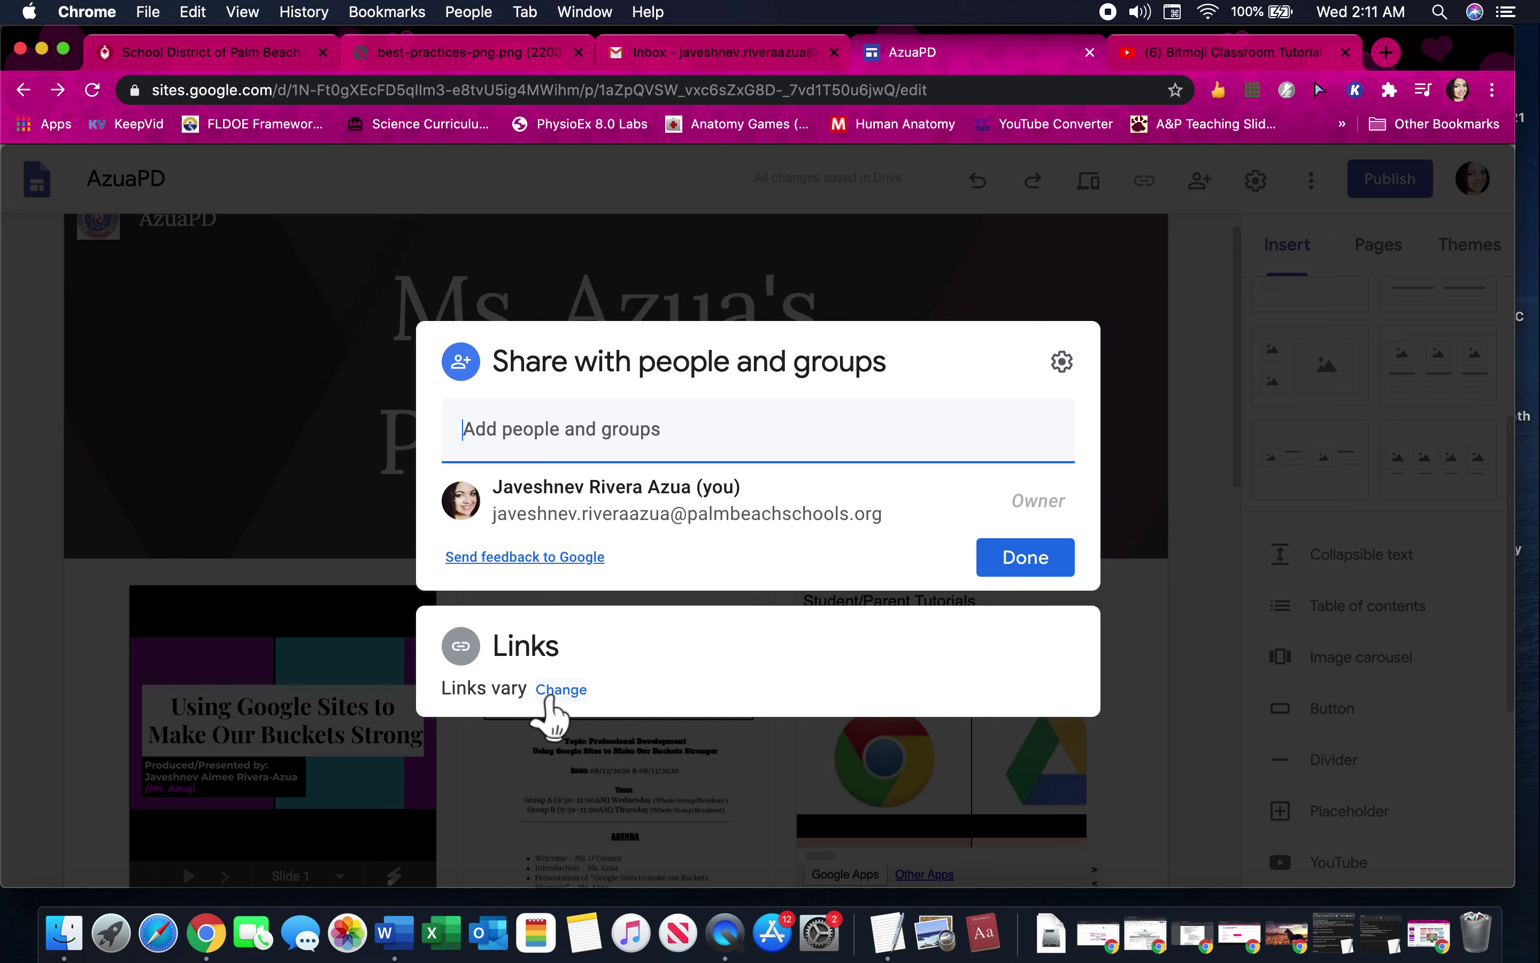
left_click(564, 691)
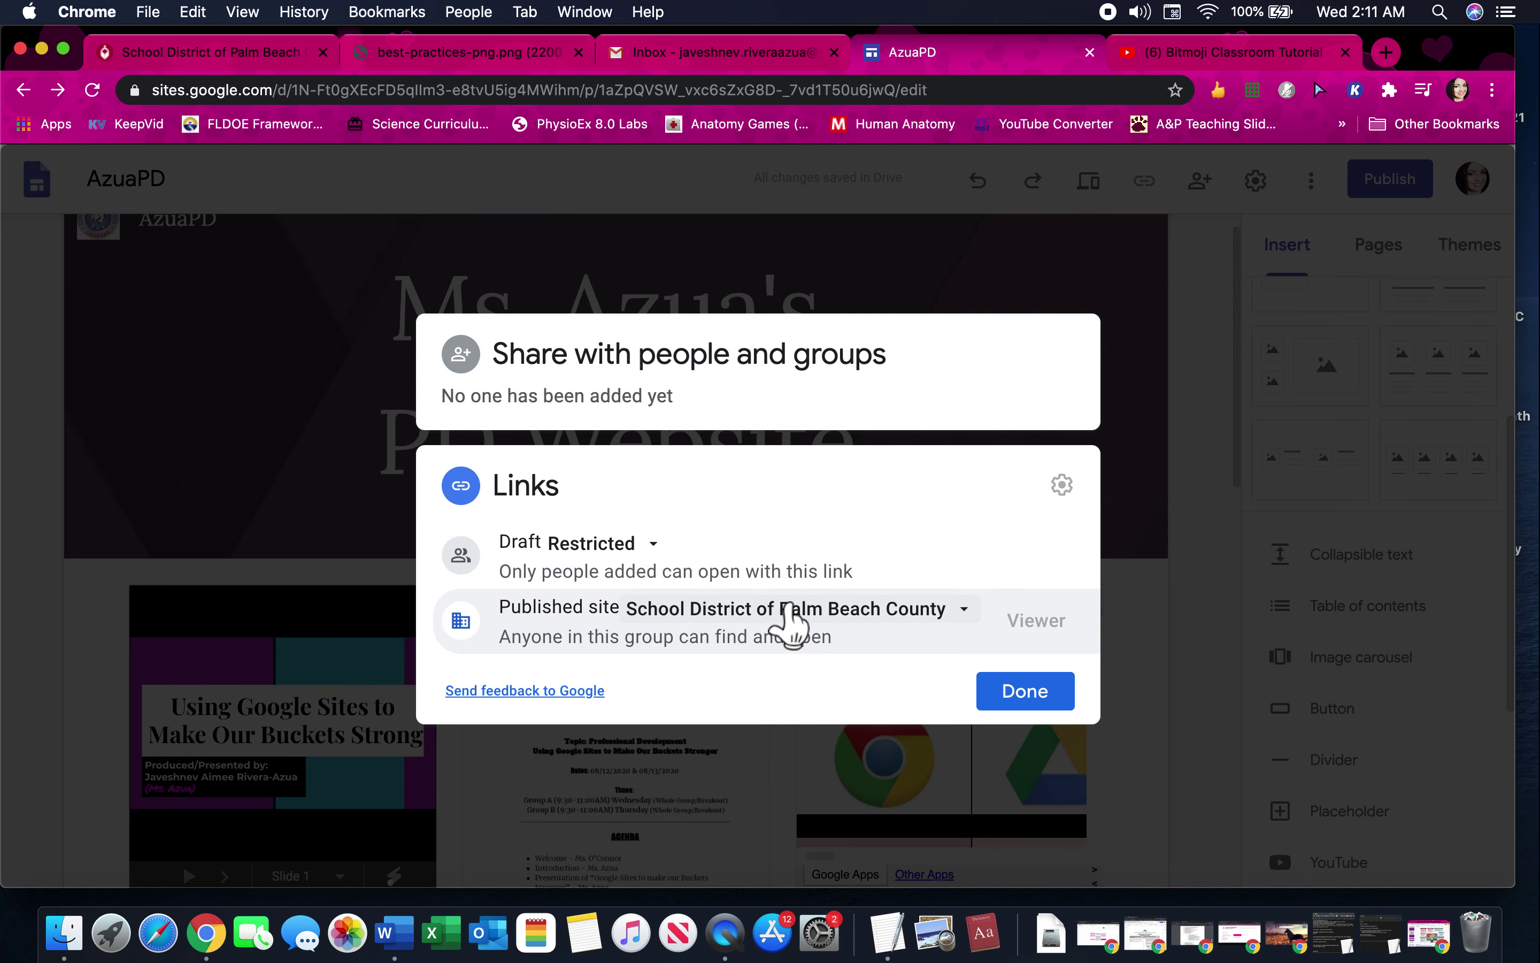
left_click(803, 612)
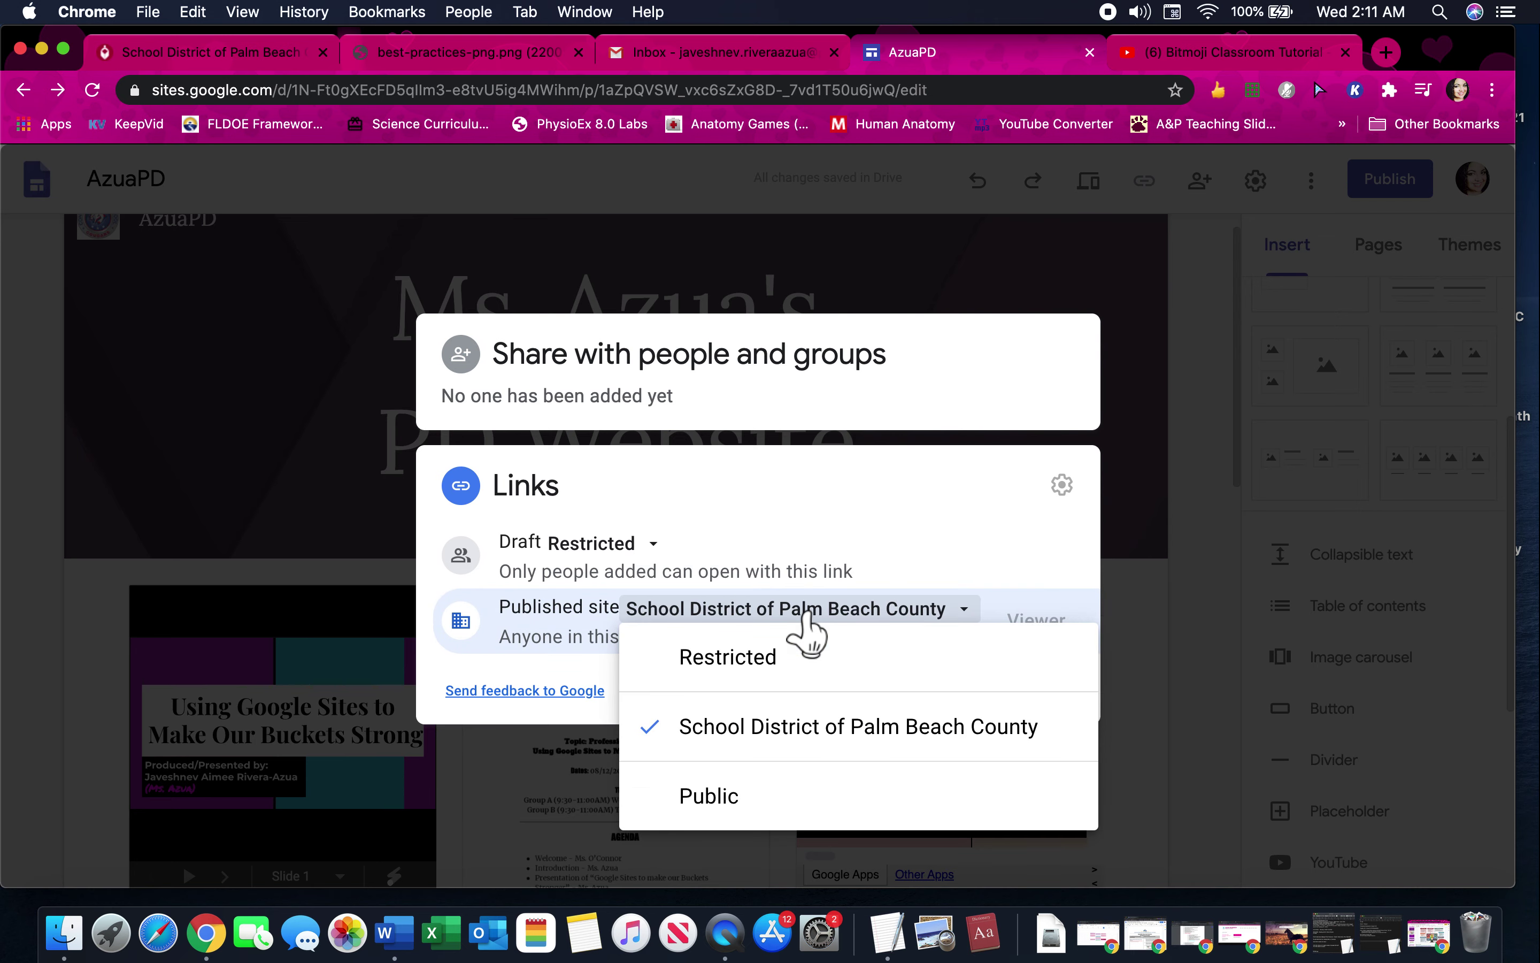
left_click(746, 794)
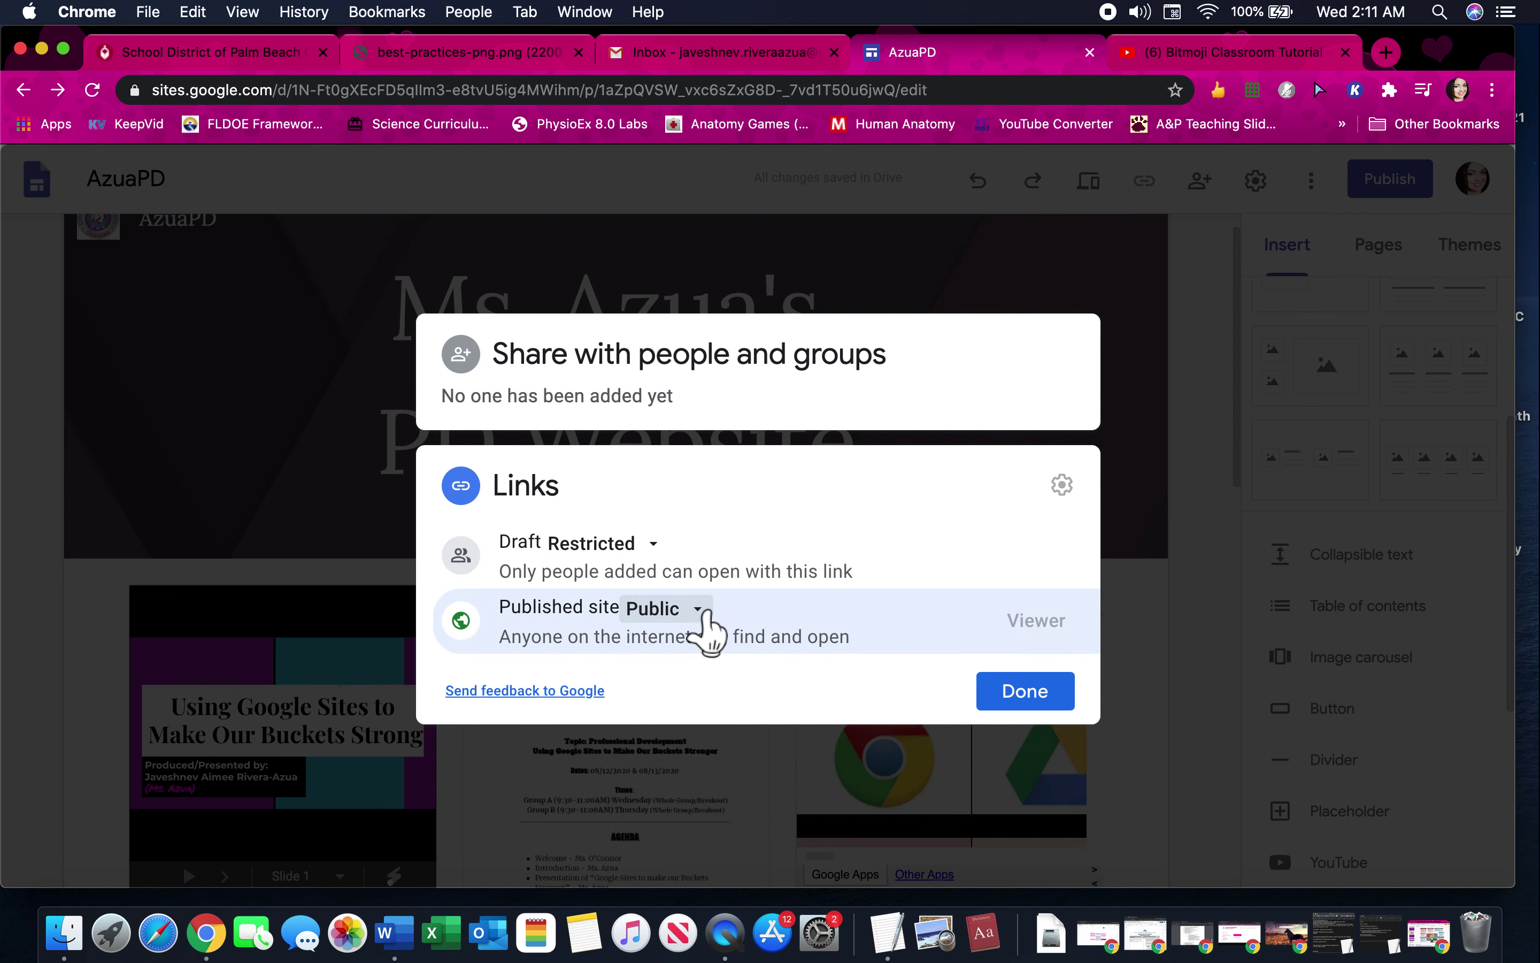
left_click(699, 615)
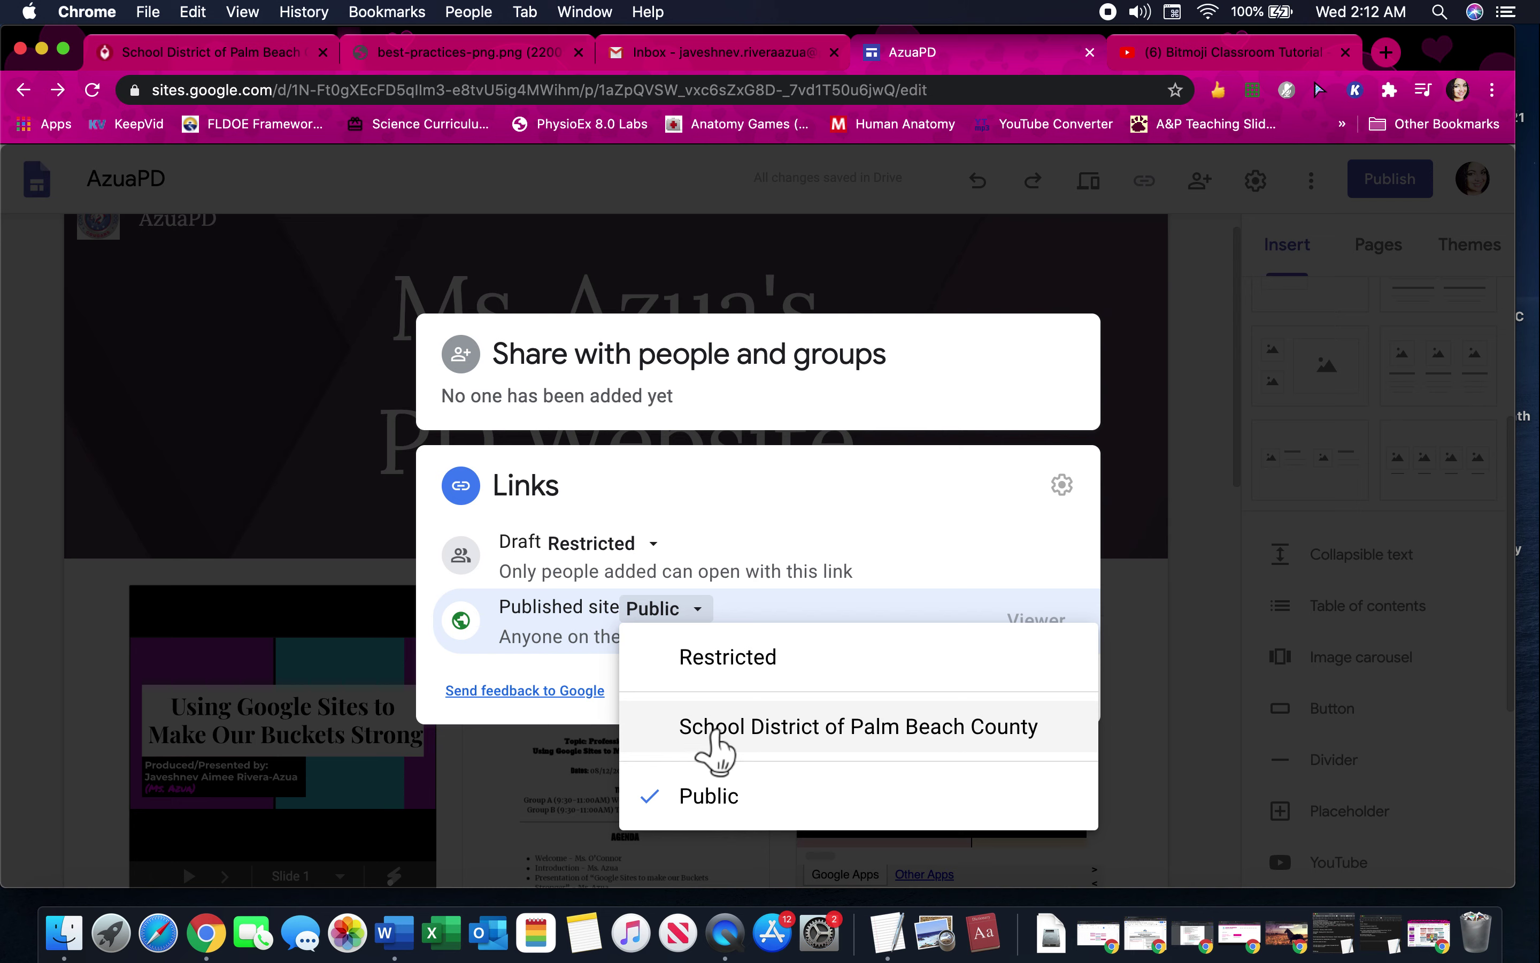
left_click(730, 796)
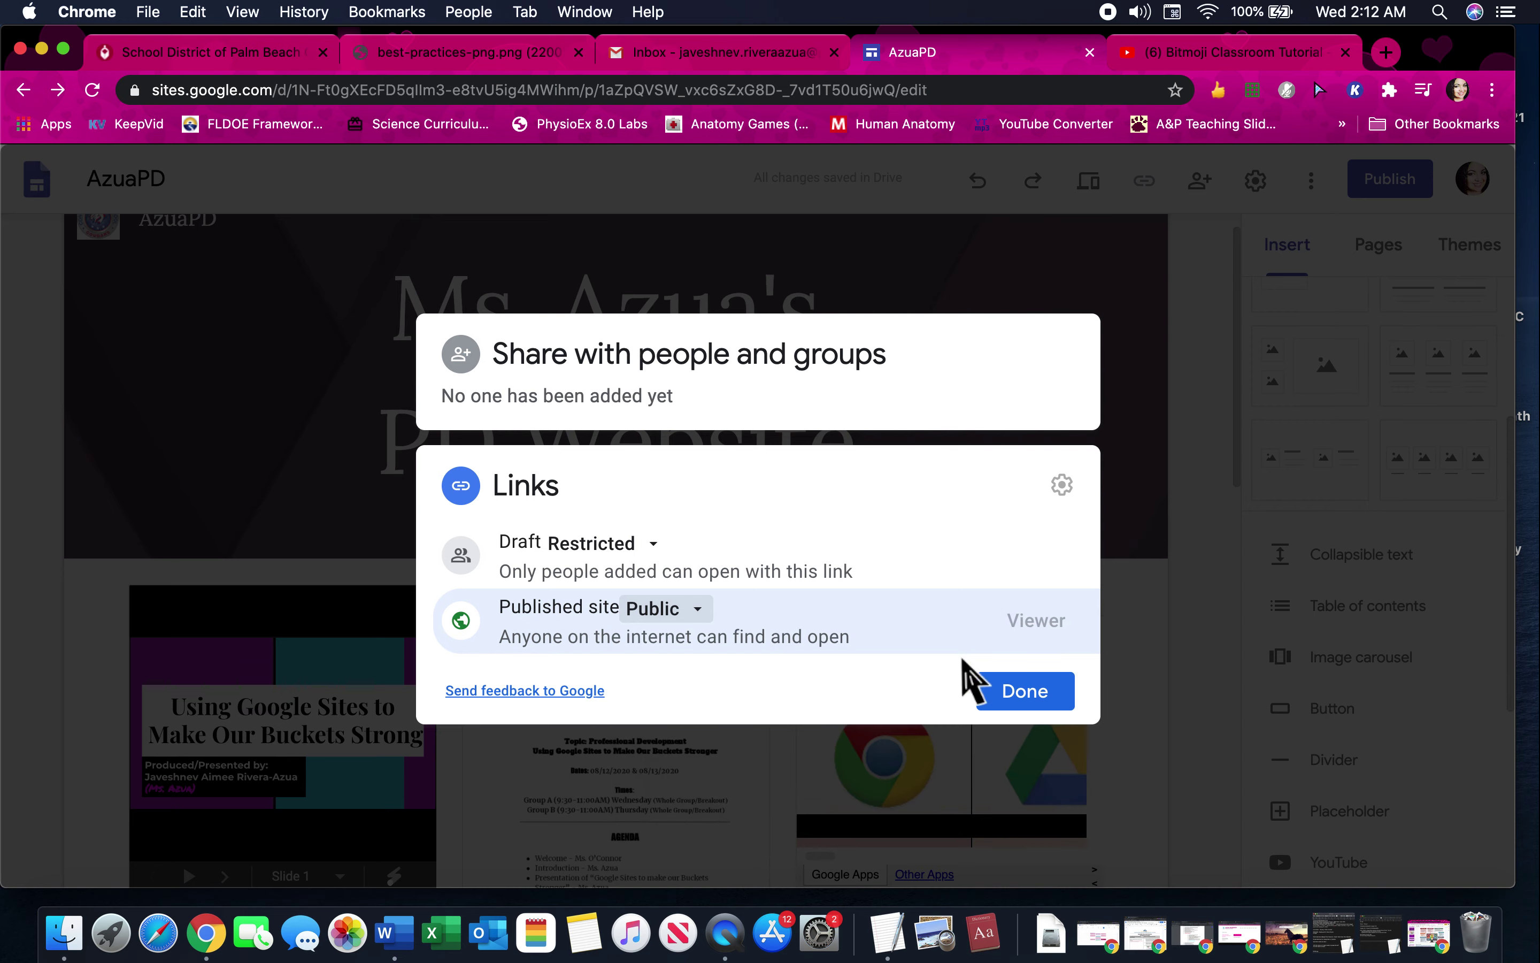
left_click(1023, 693)
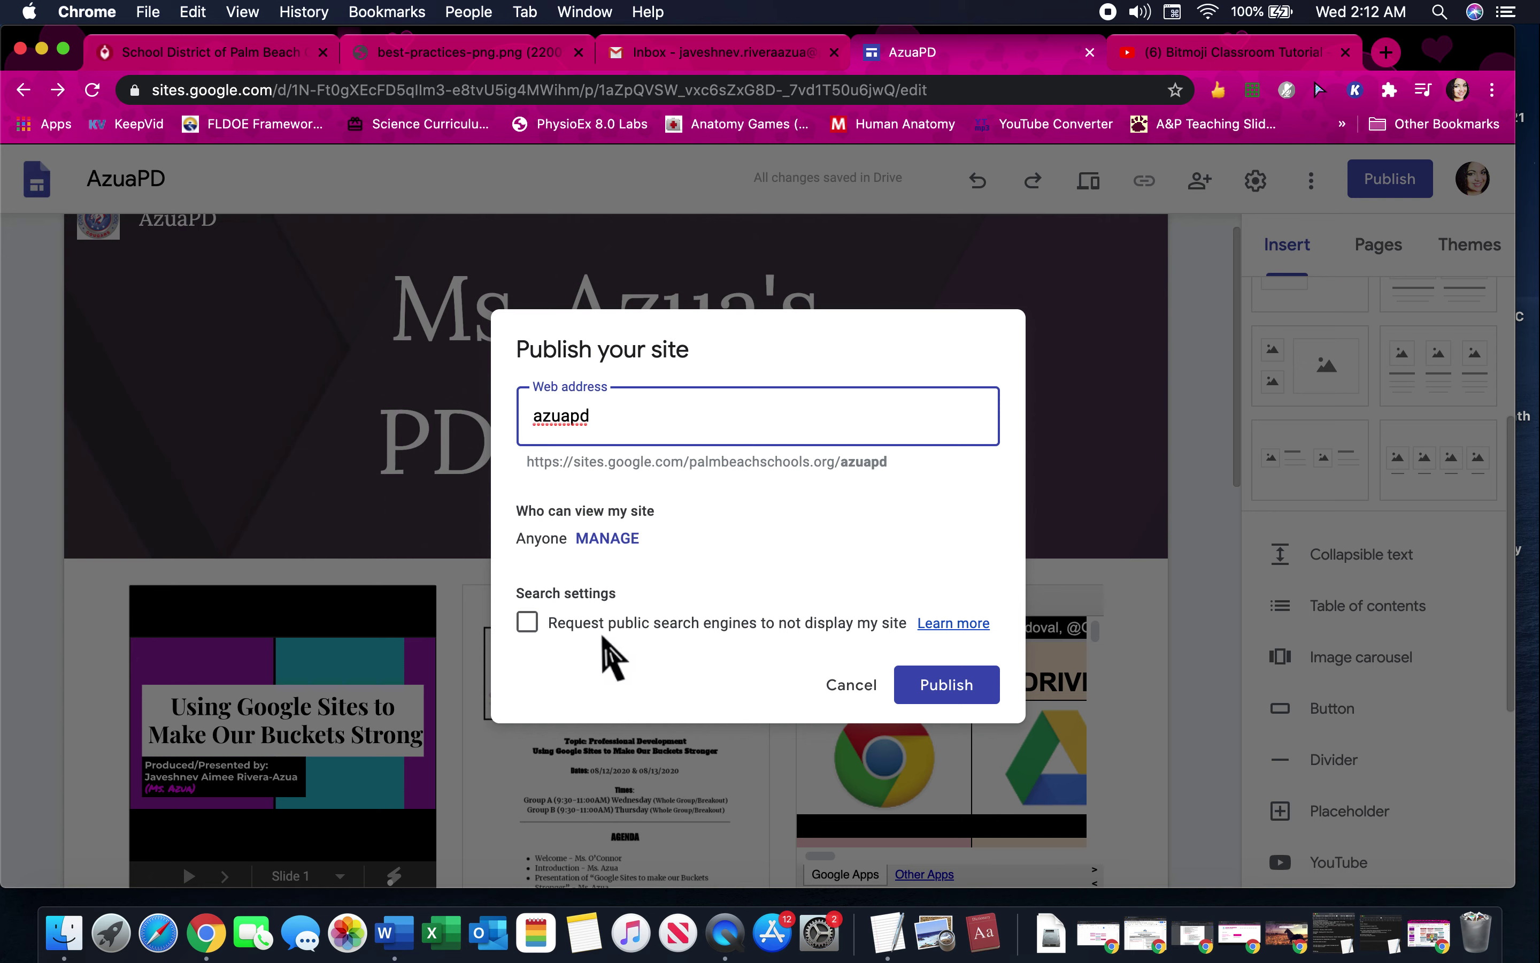
- Publish the site with the request to hide it from public search engines left unchecked
left_click(762, 632)
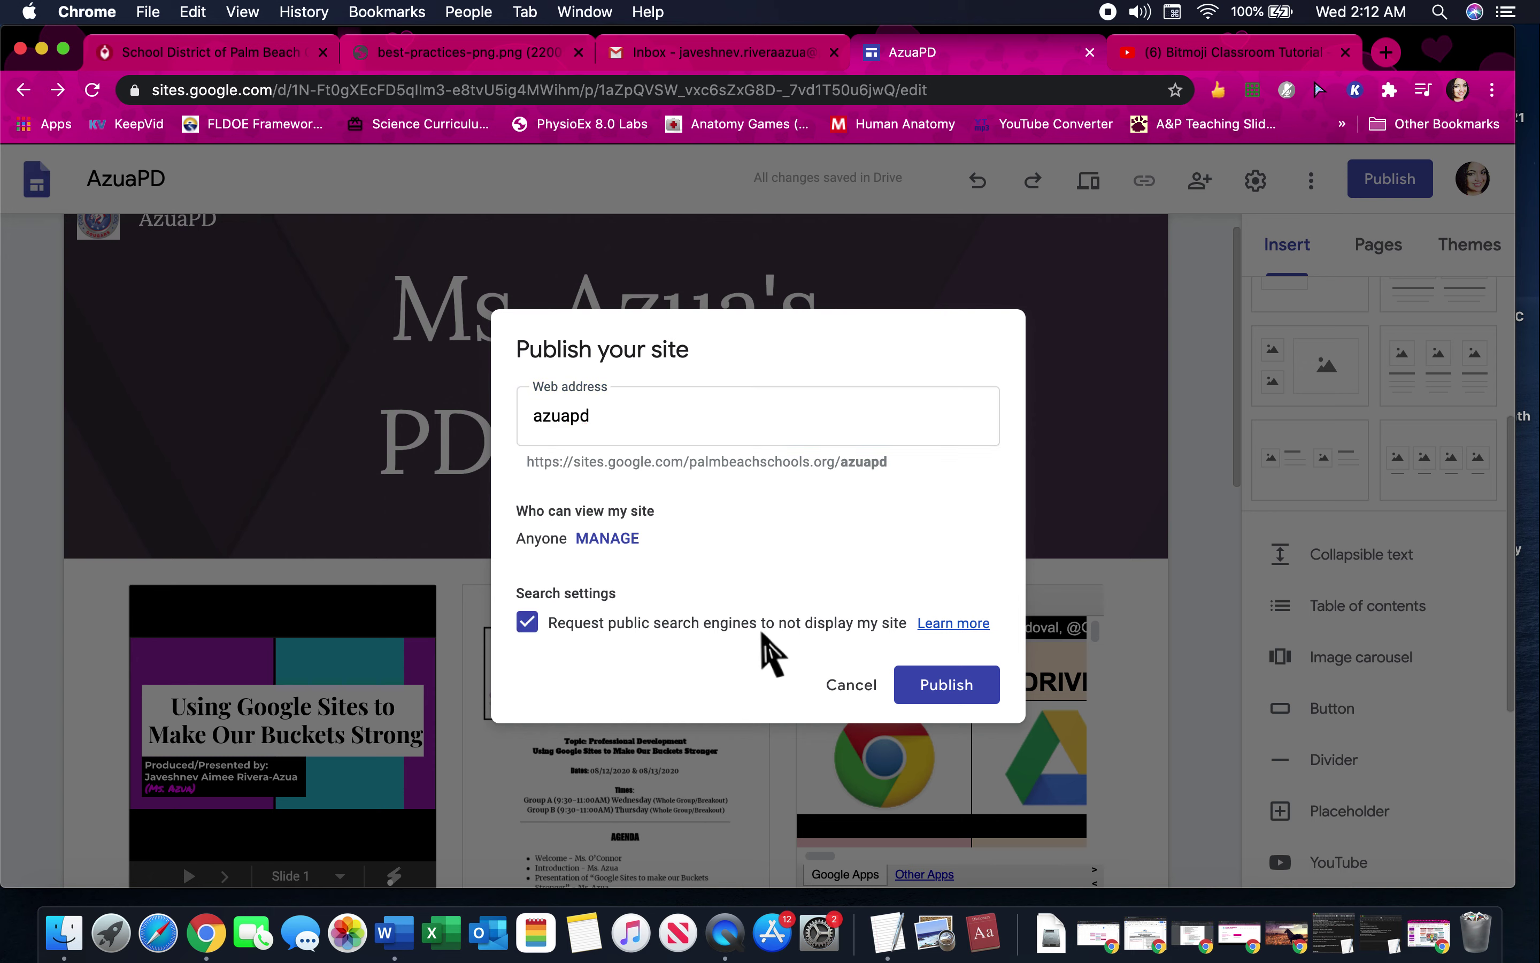
left_click(526, 630)
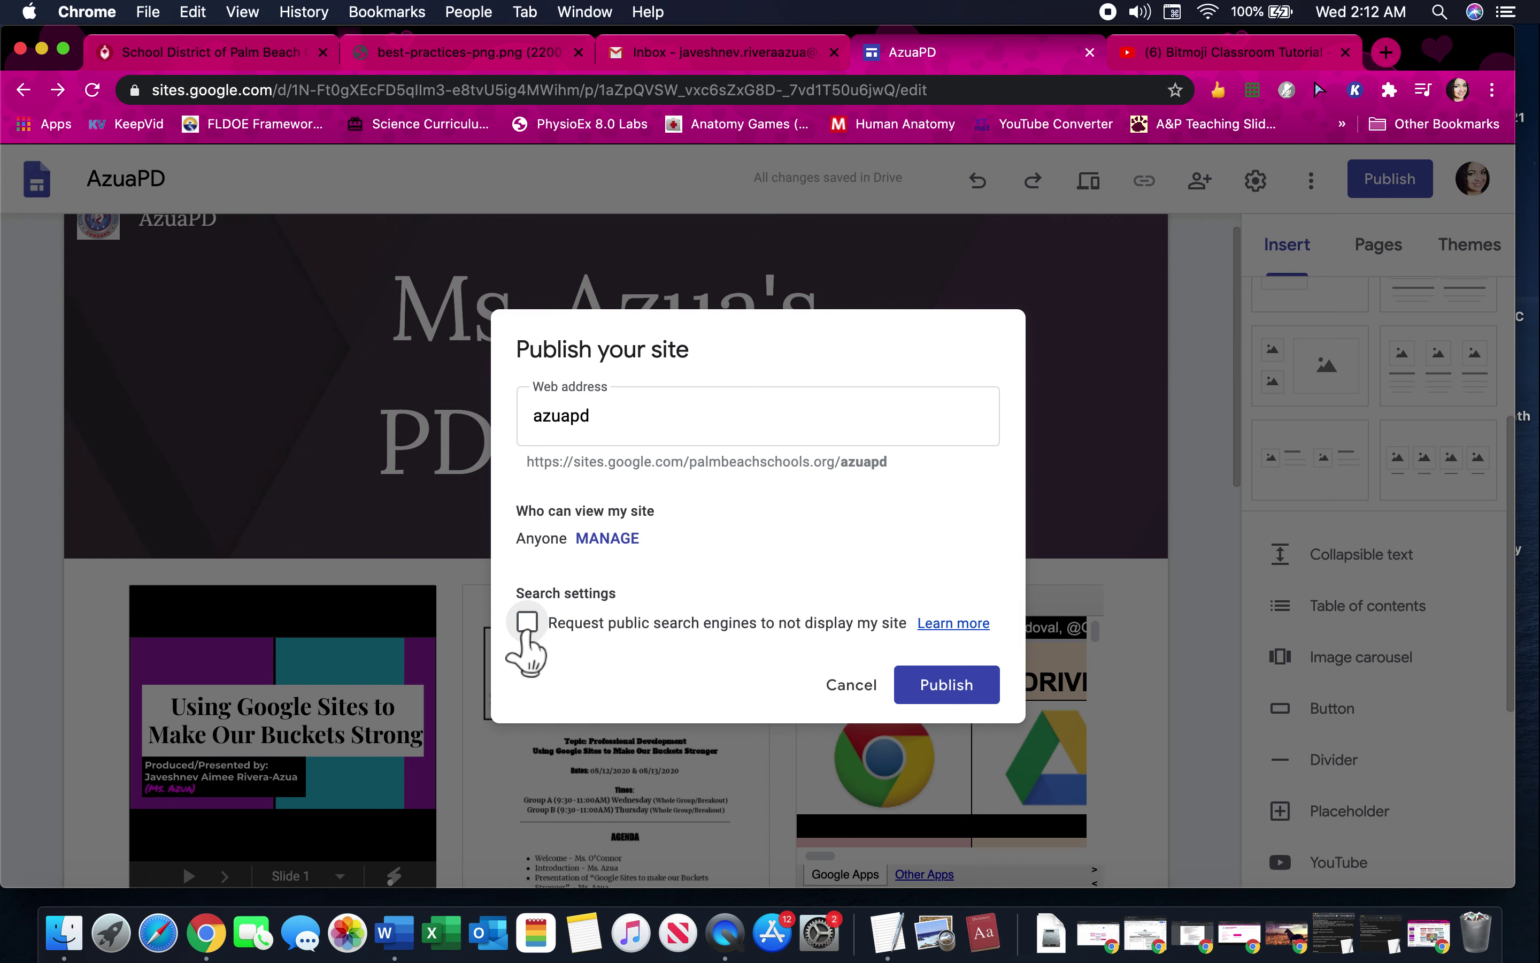
left_click(953, 686)
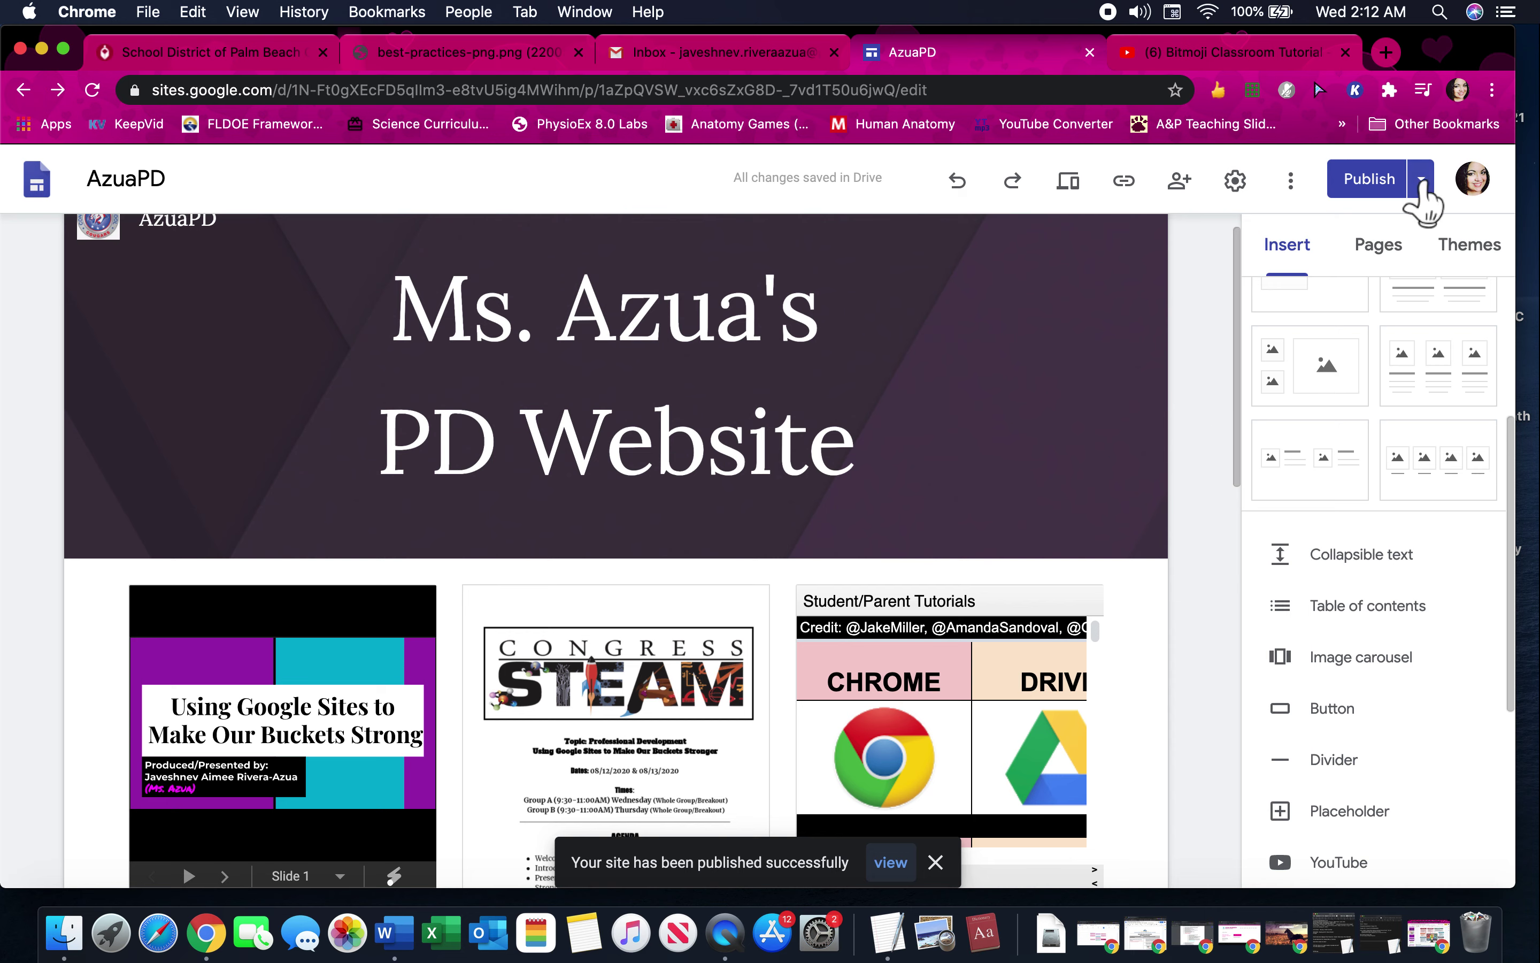
- View the published site and copy its web address
left_click(1421, 181)
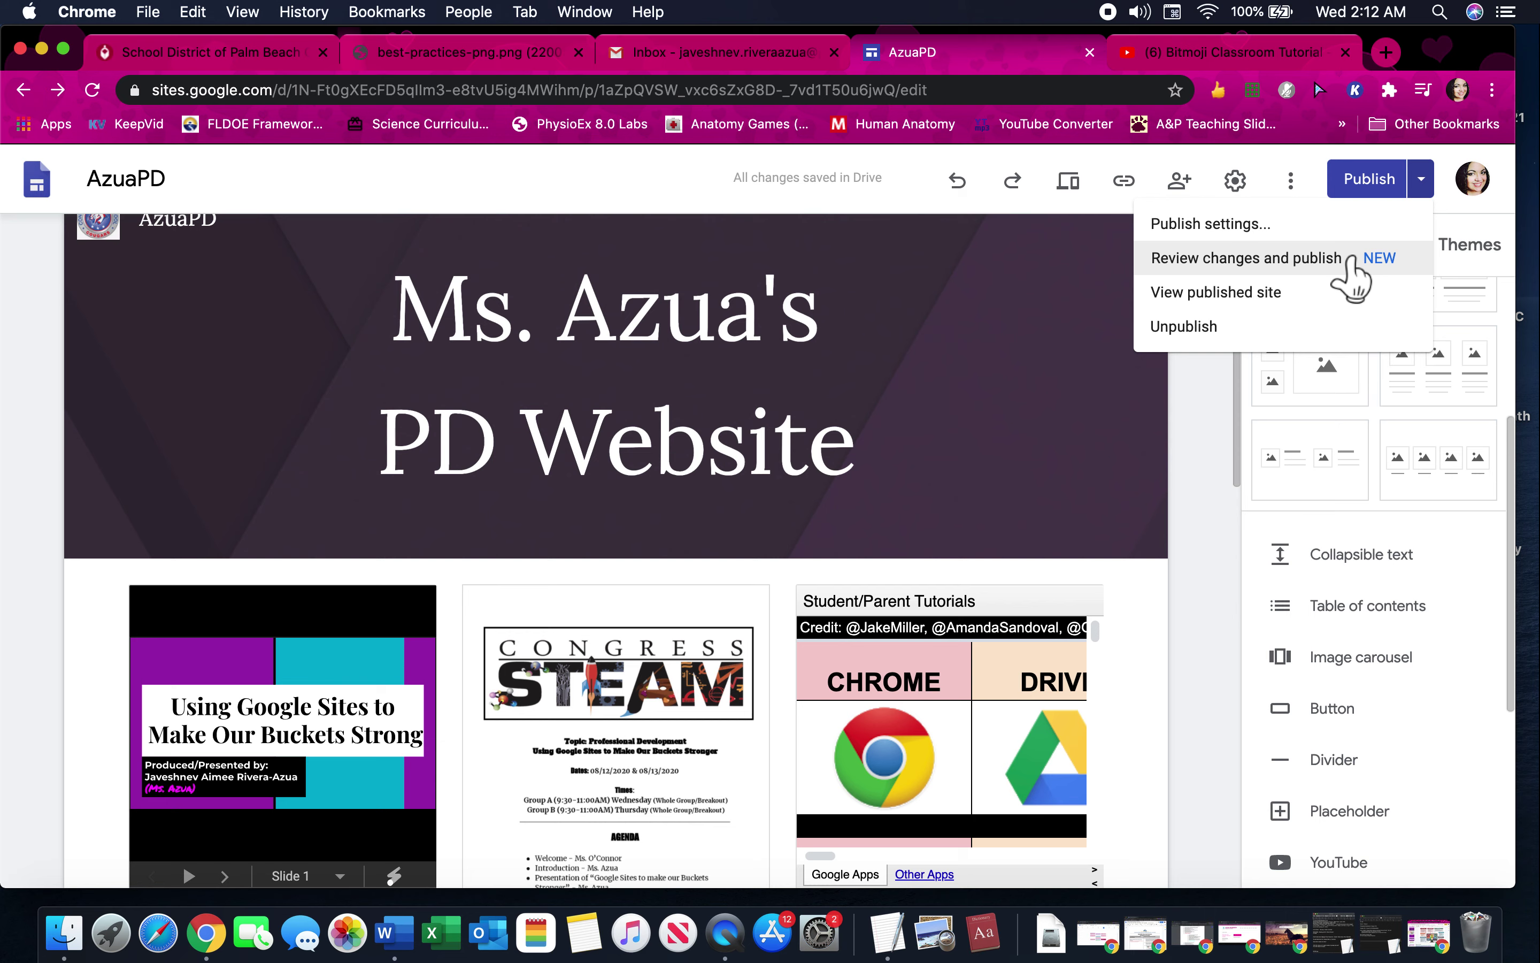
left_click(1353, 267)
left_click(1422, 184)
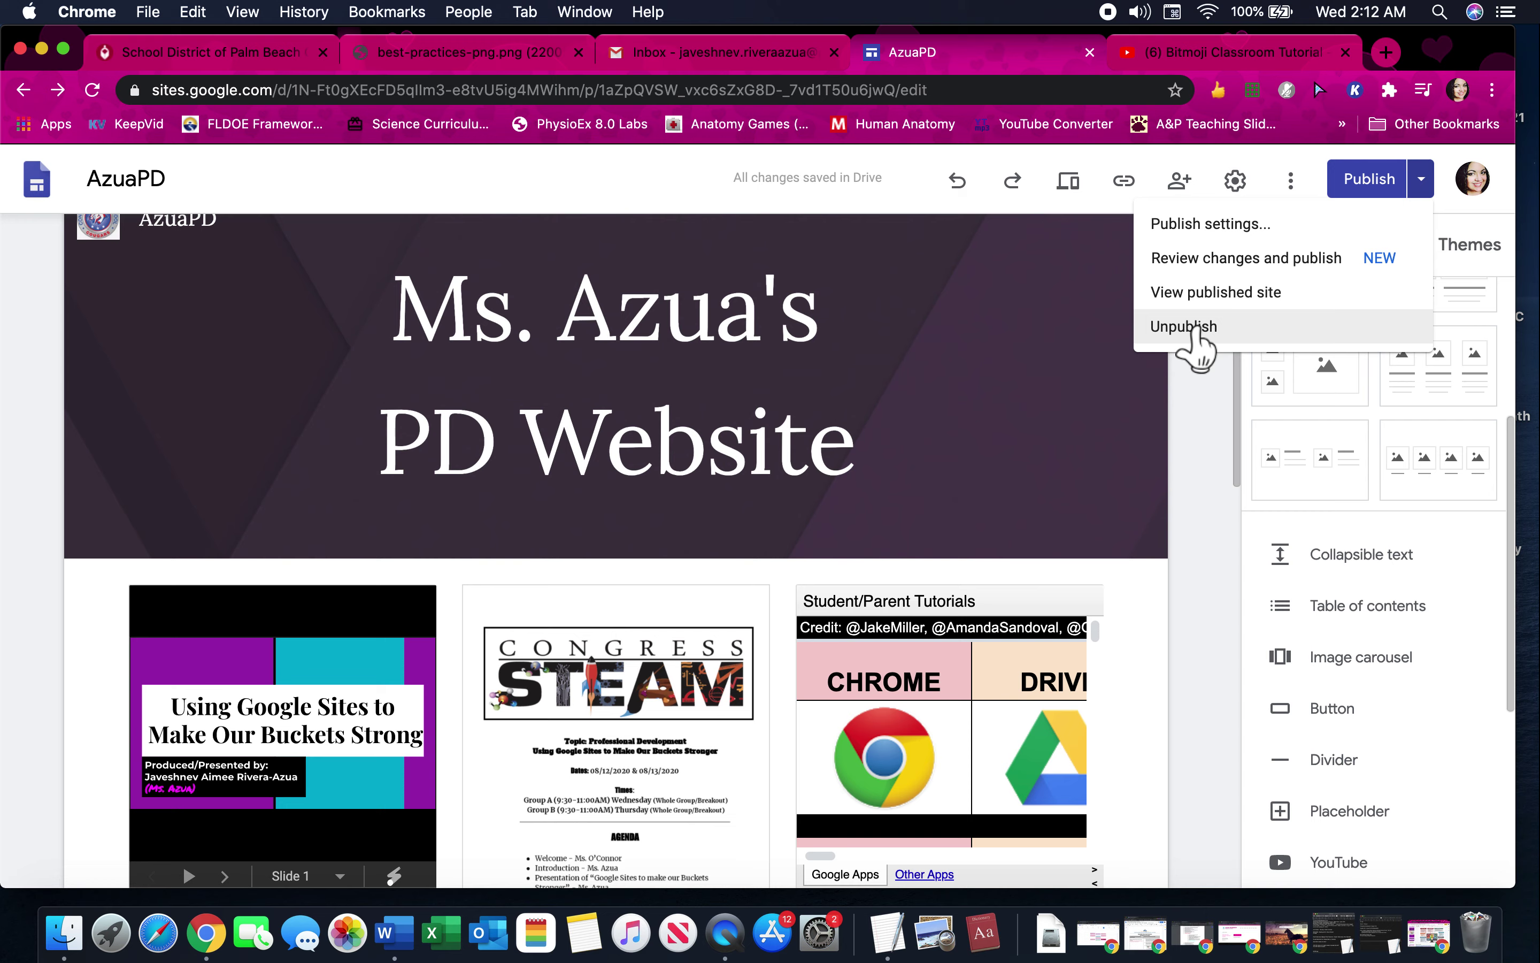
left_click(1239, 294)
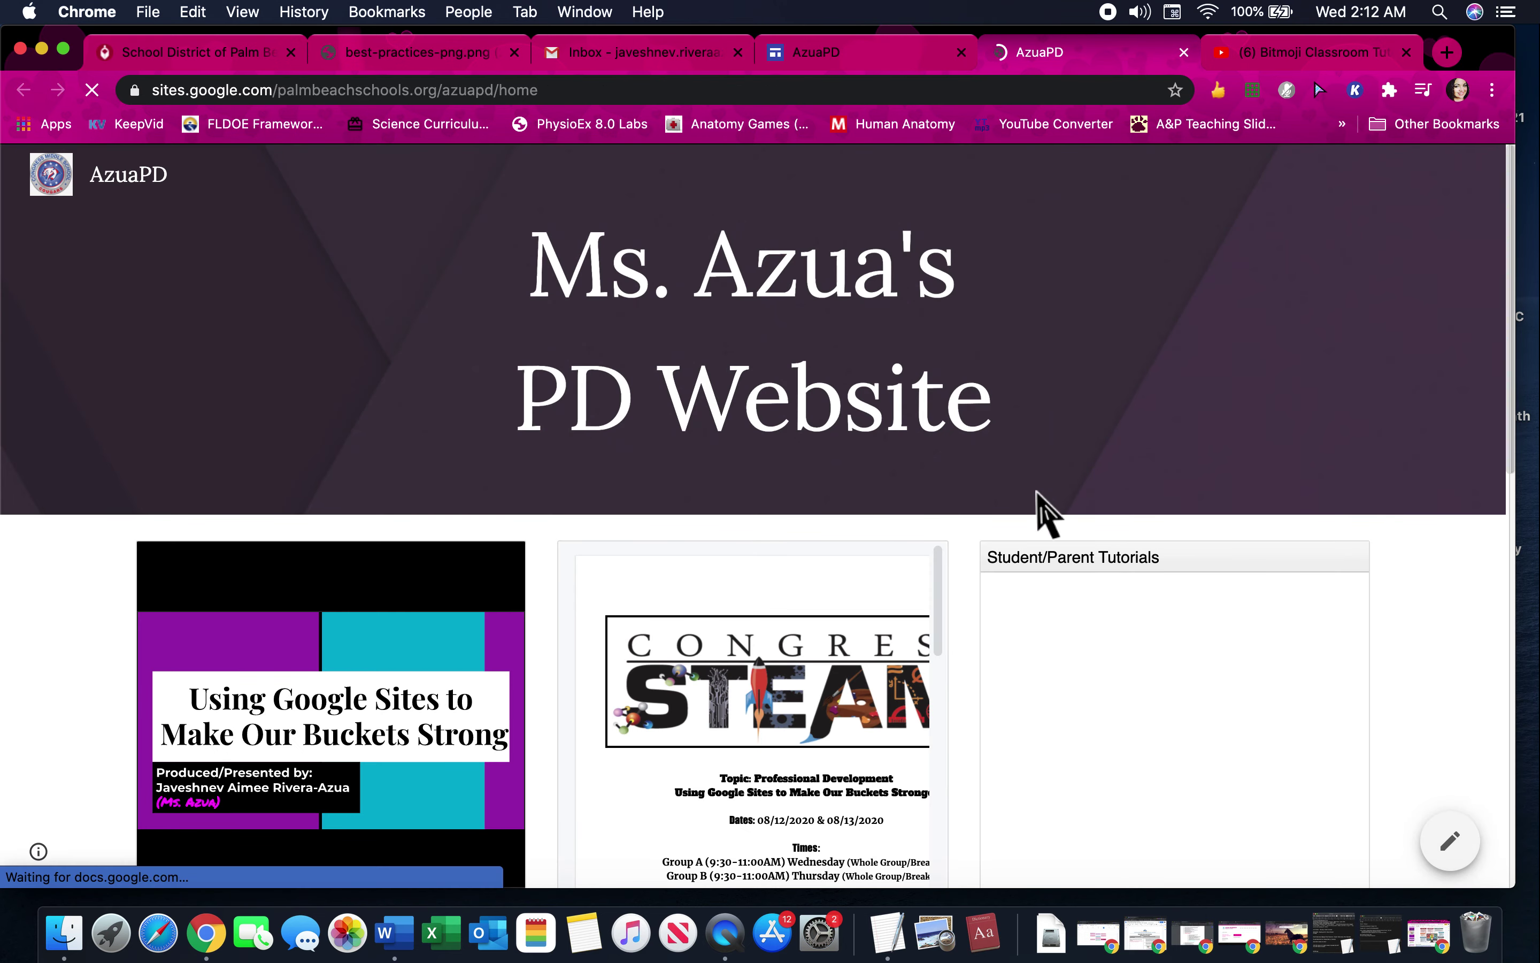
scroll(1037, 502, "down", 4)
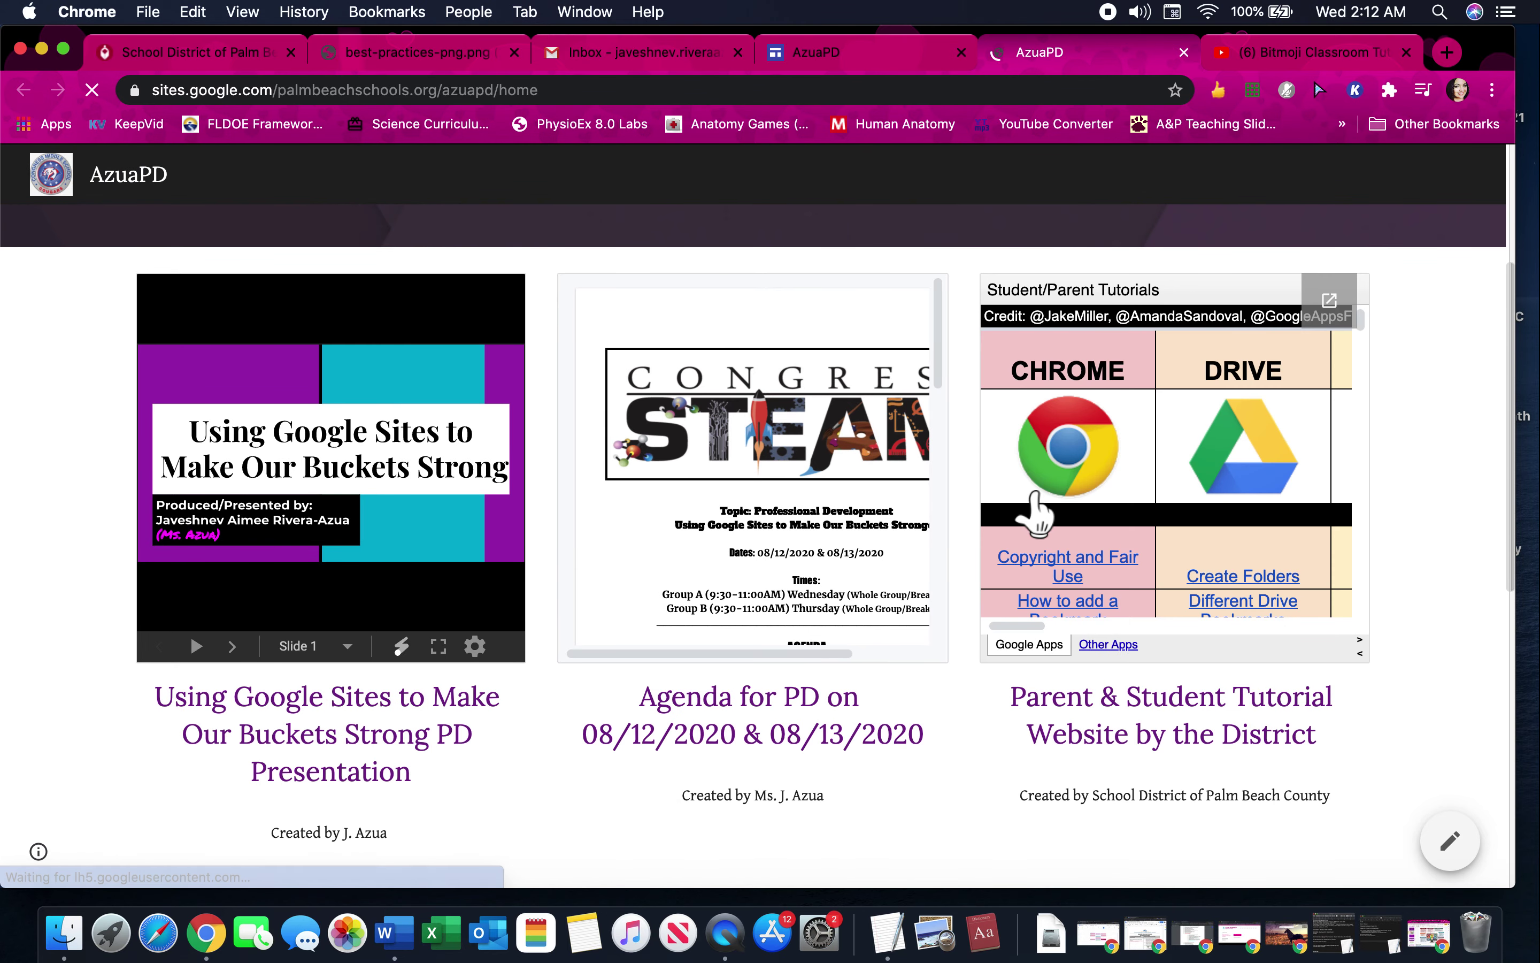
left_click(545, 90)
key("super+c")
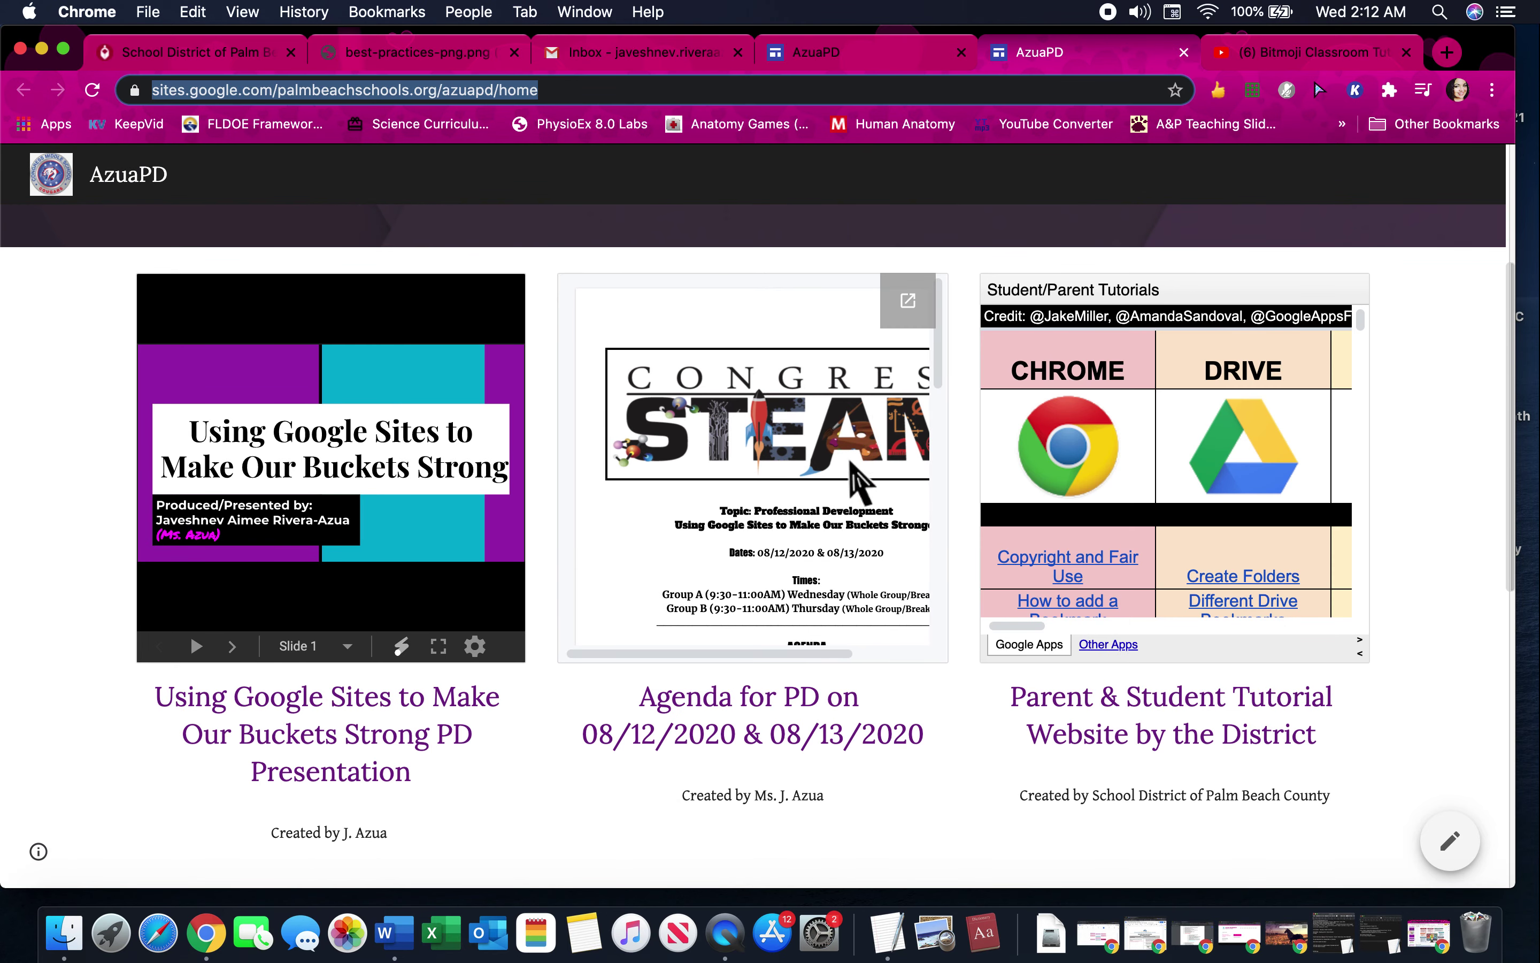
- Review the published home page, including the embedded PD agenda, and return to the banner
scroll(840, 497, "down", 8)
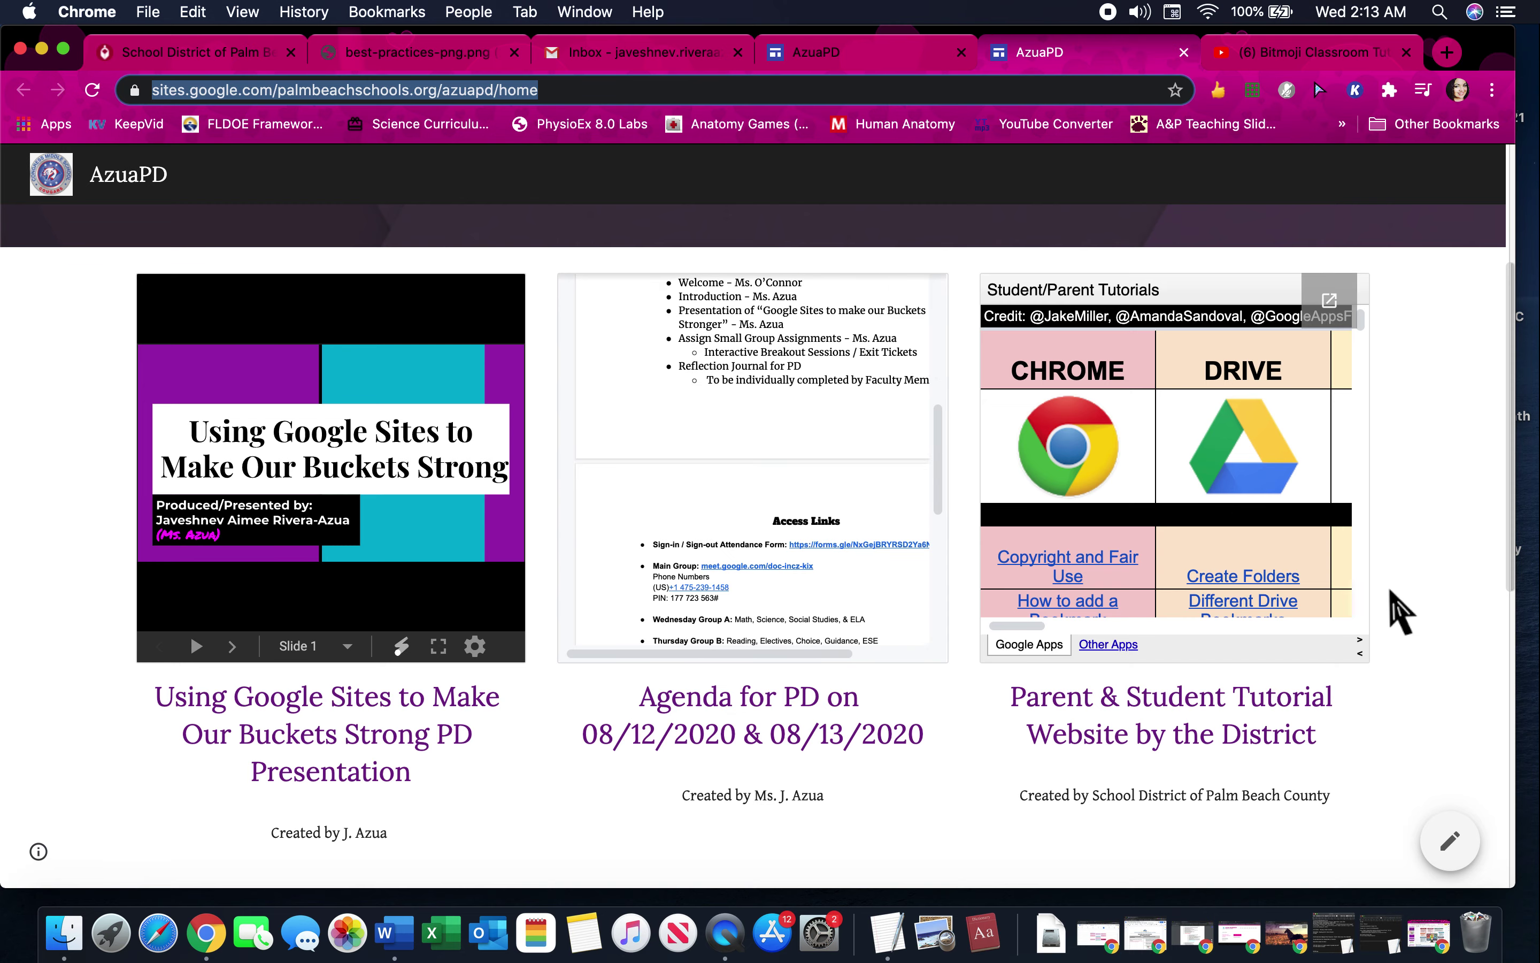
scroll(1392, 612, "down", 9)
scroll(1391, 592, "up", 10)
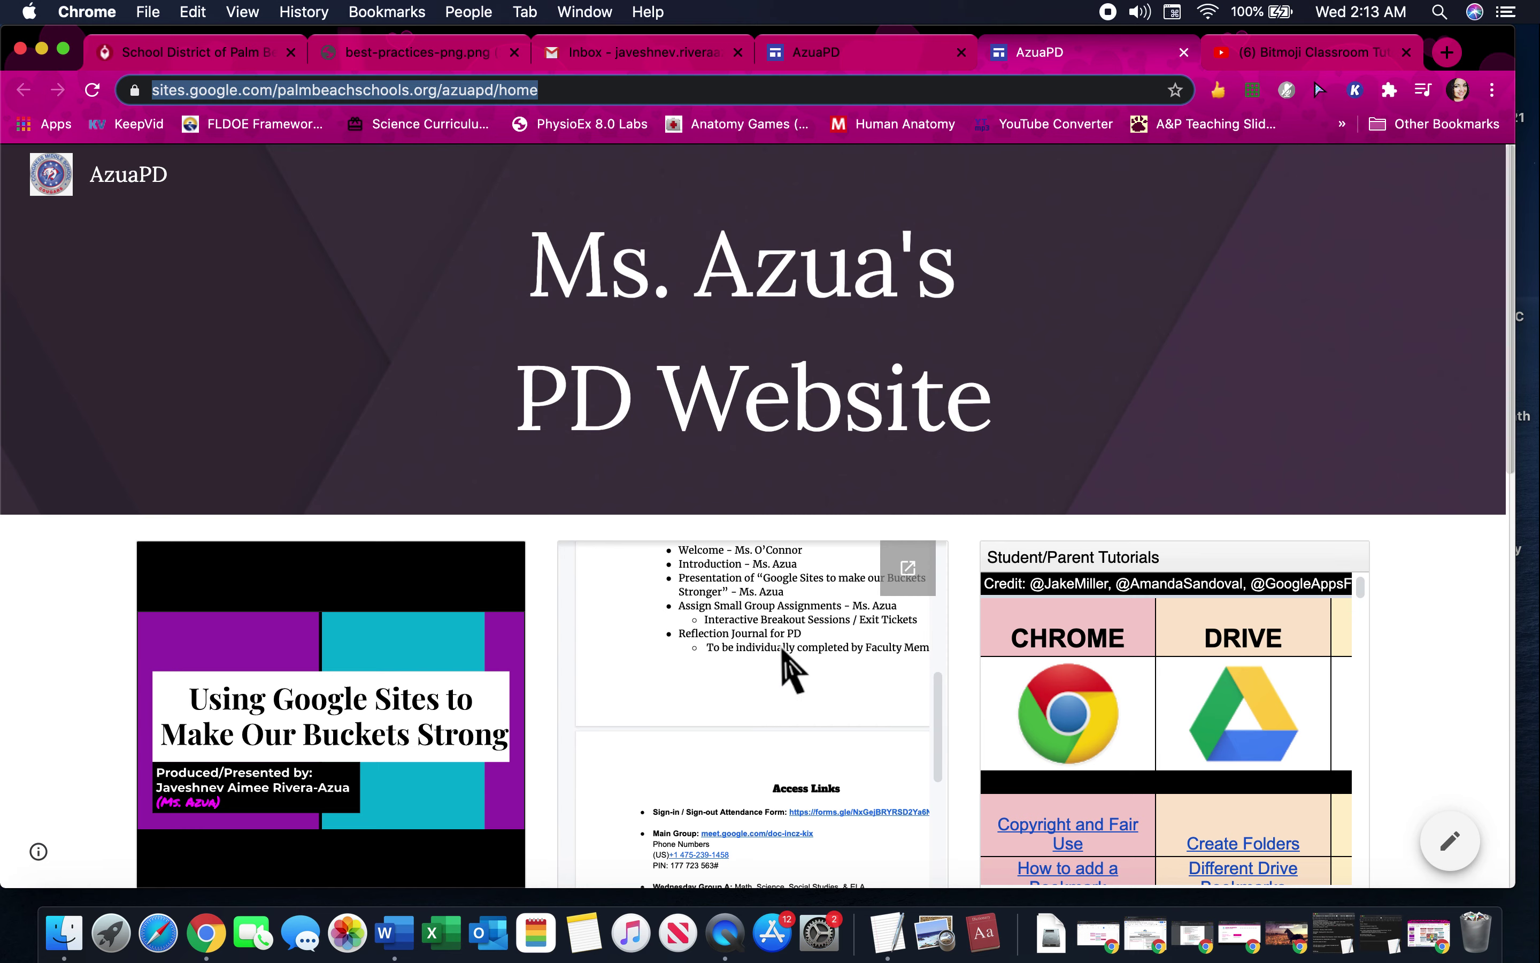
scroll(784, 653, "up", 8)
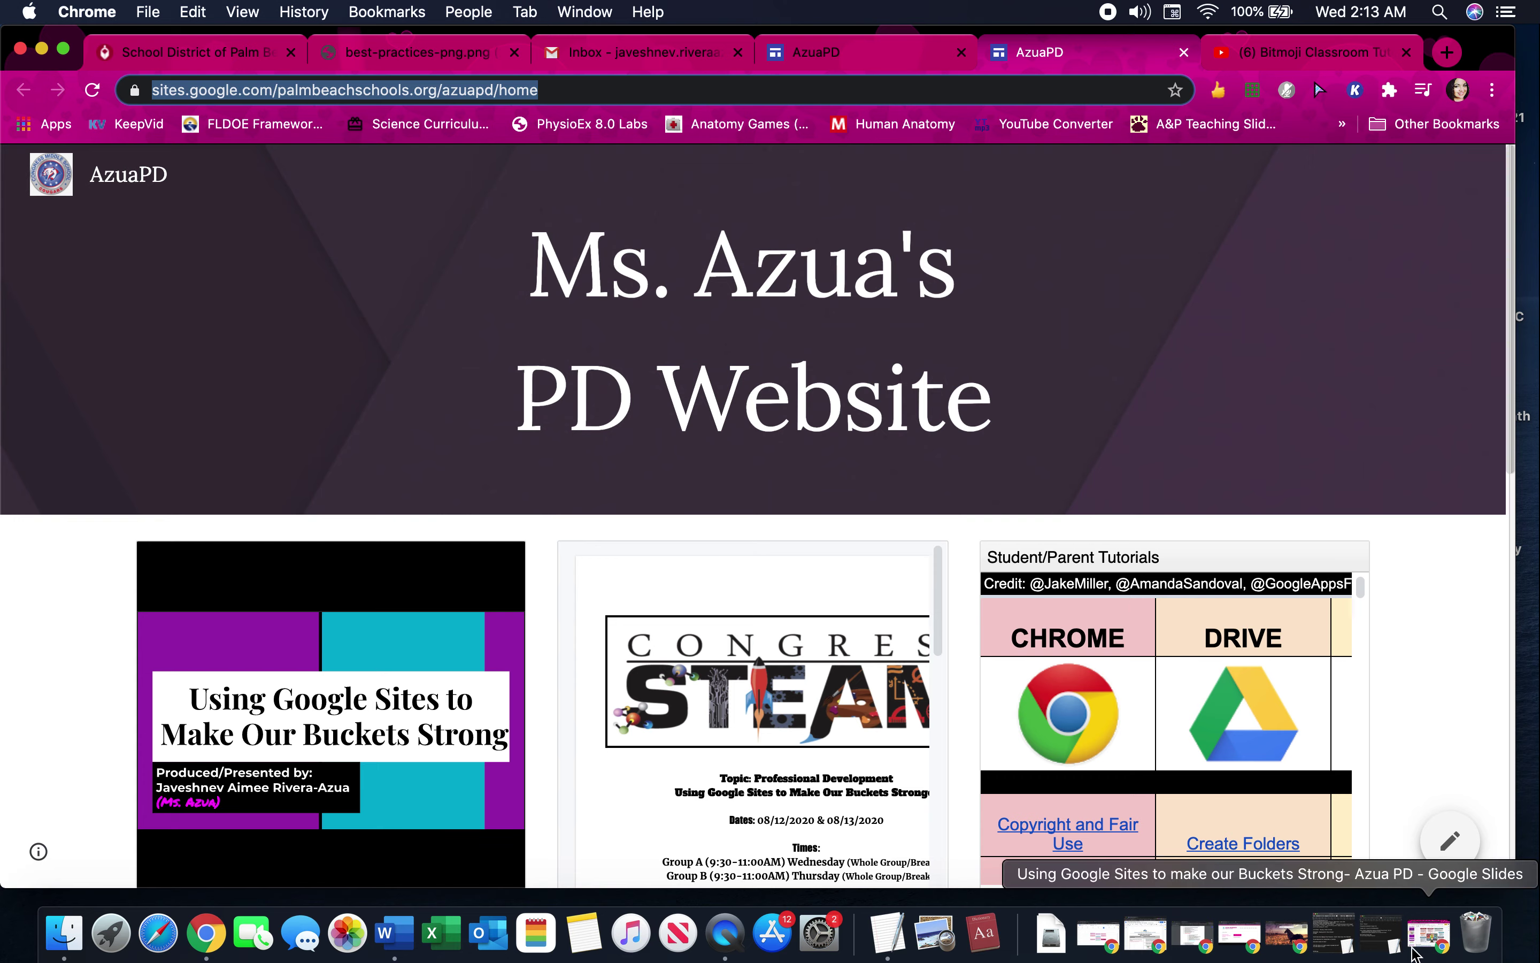
- Switch to the Google Classroom page, open the Faculty Educational Technology Resource Hub for CMS stream and start a new announcement
left_click(1433, 941)
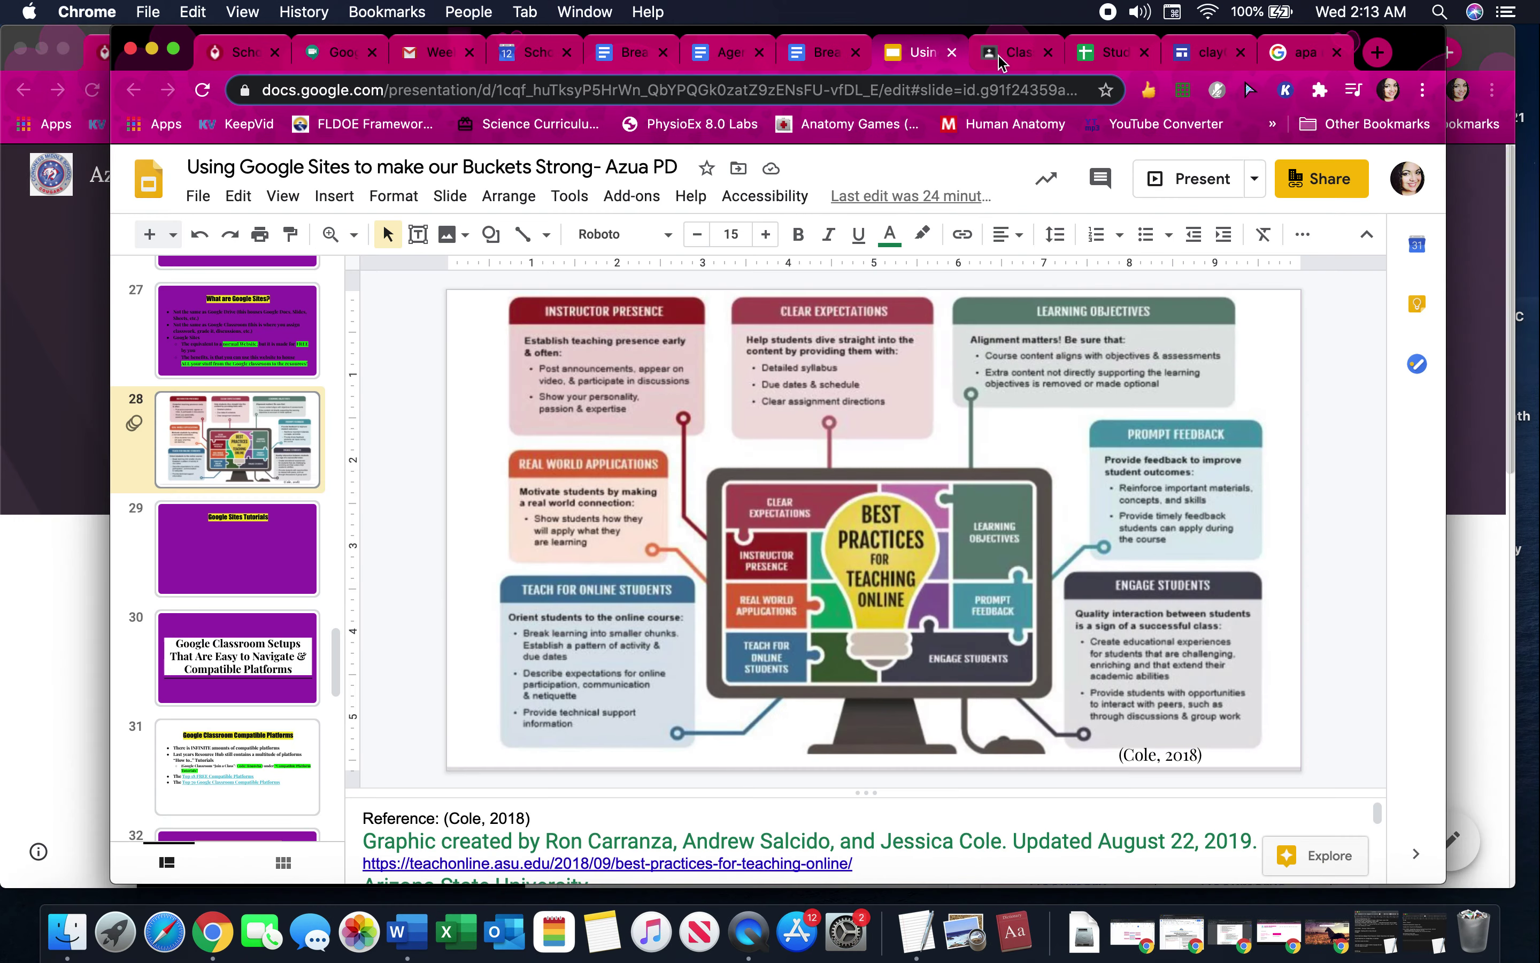
left_click(1001, 59)
scroll(567, 567, "up", 10)
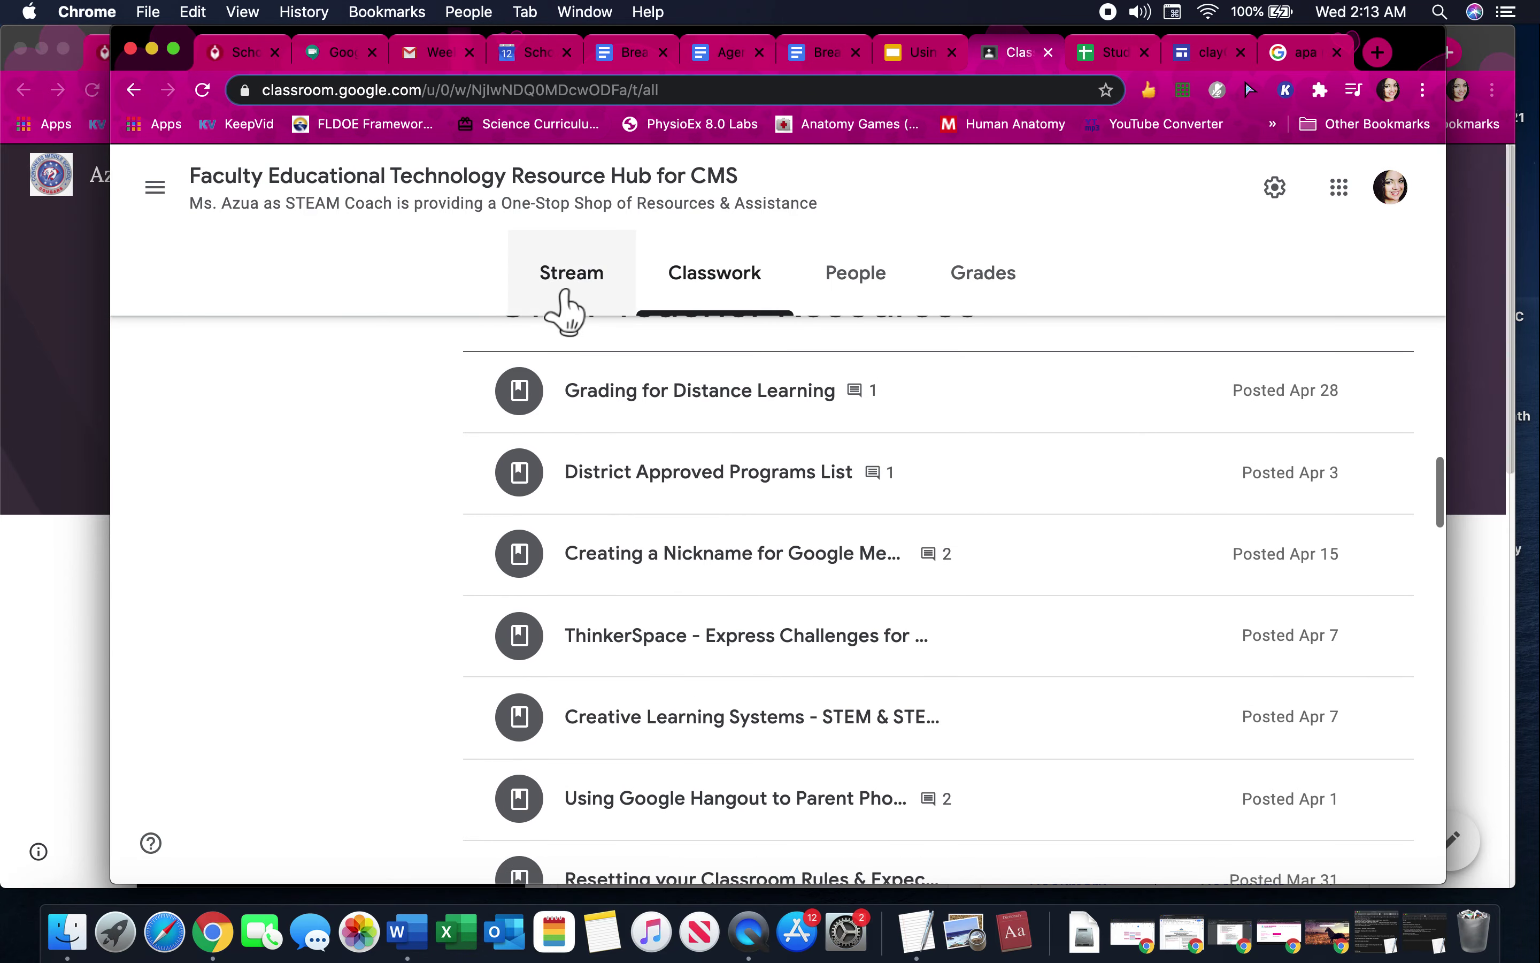
scroll(551, 491, "up", 10)
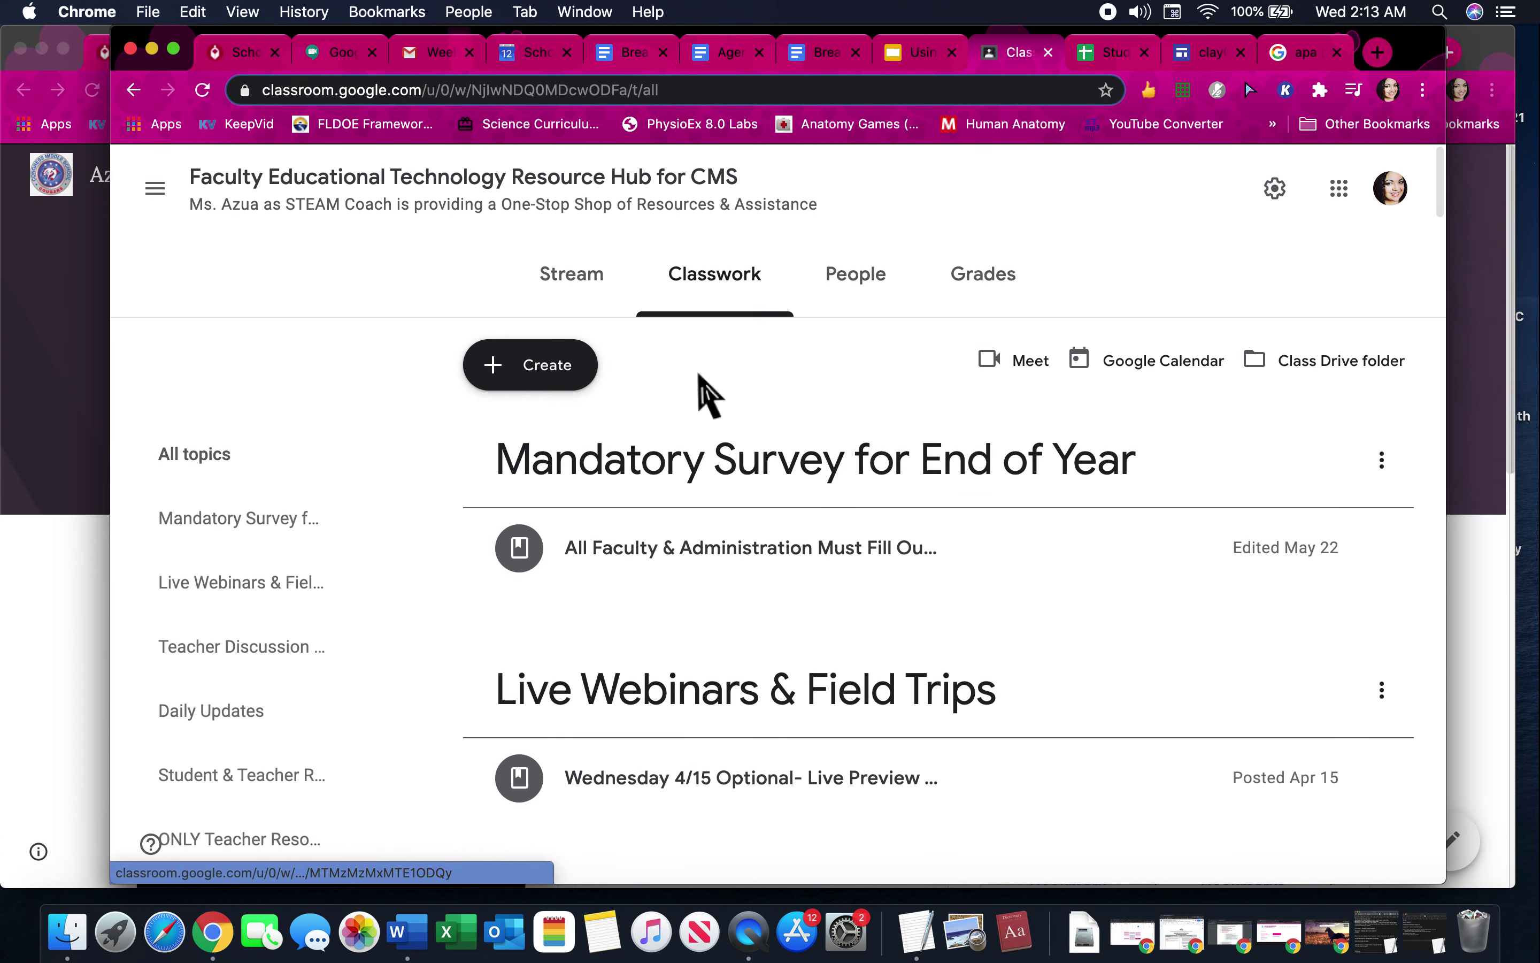
left_click(525, 293)
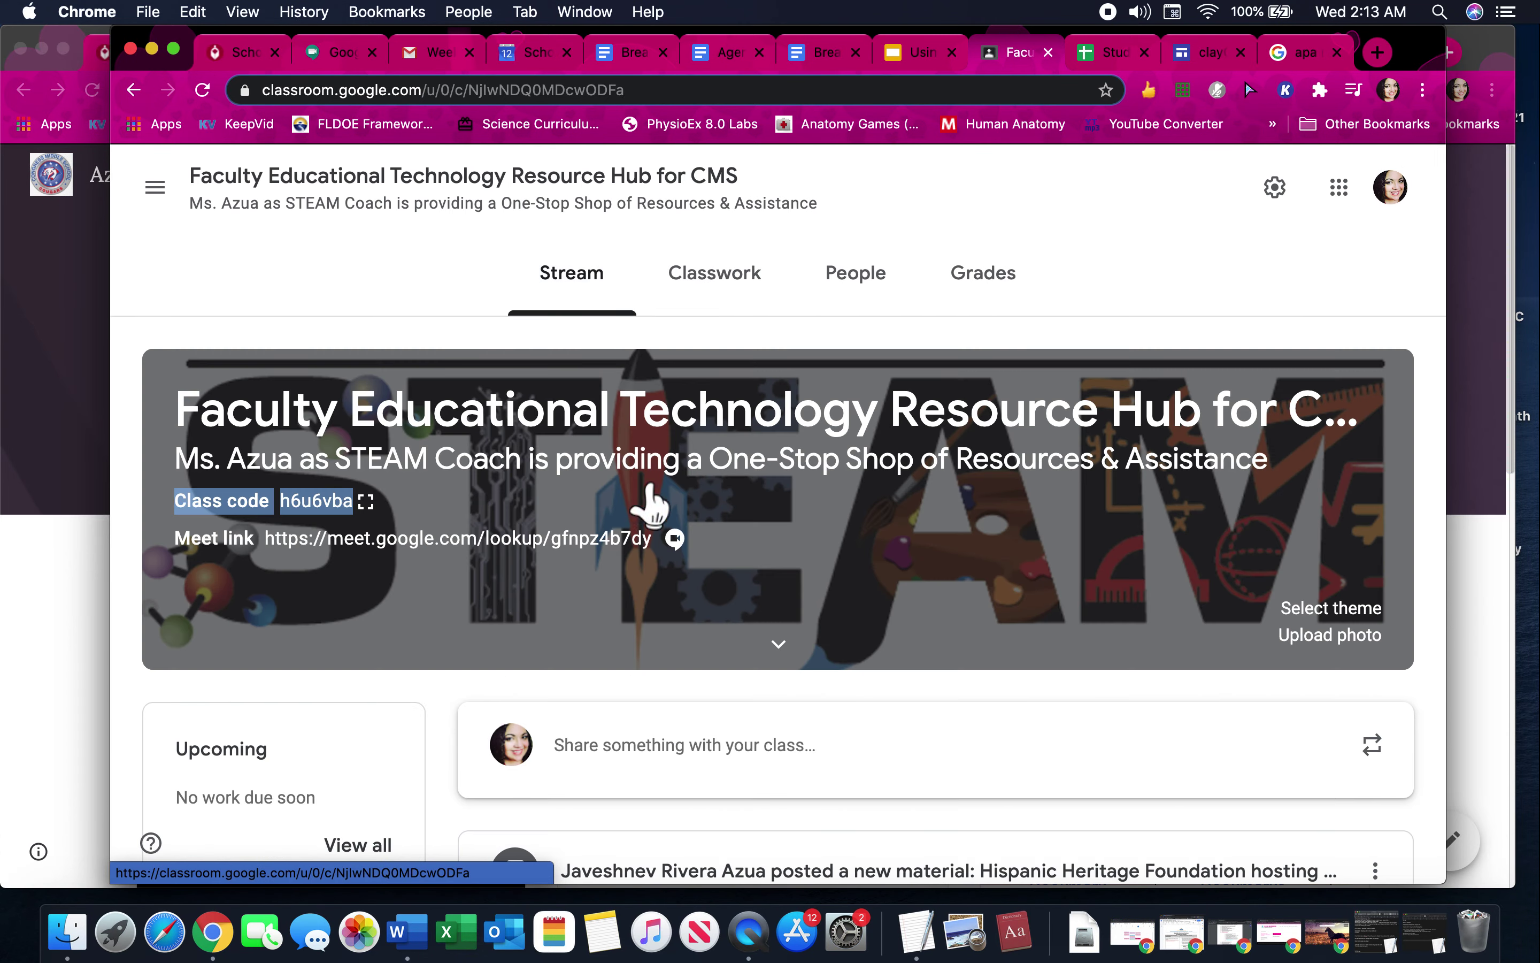
scroll(691, 513, "down", 1)
scroll(689, 512, "down", 1)
left_click(677, 633)
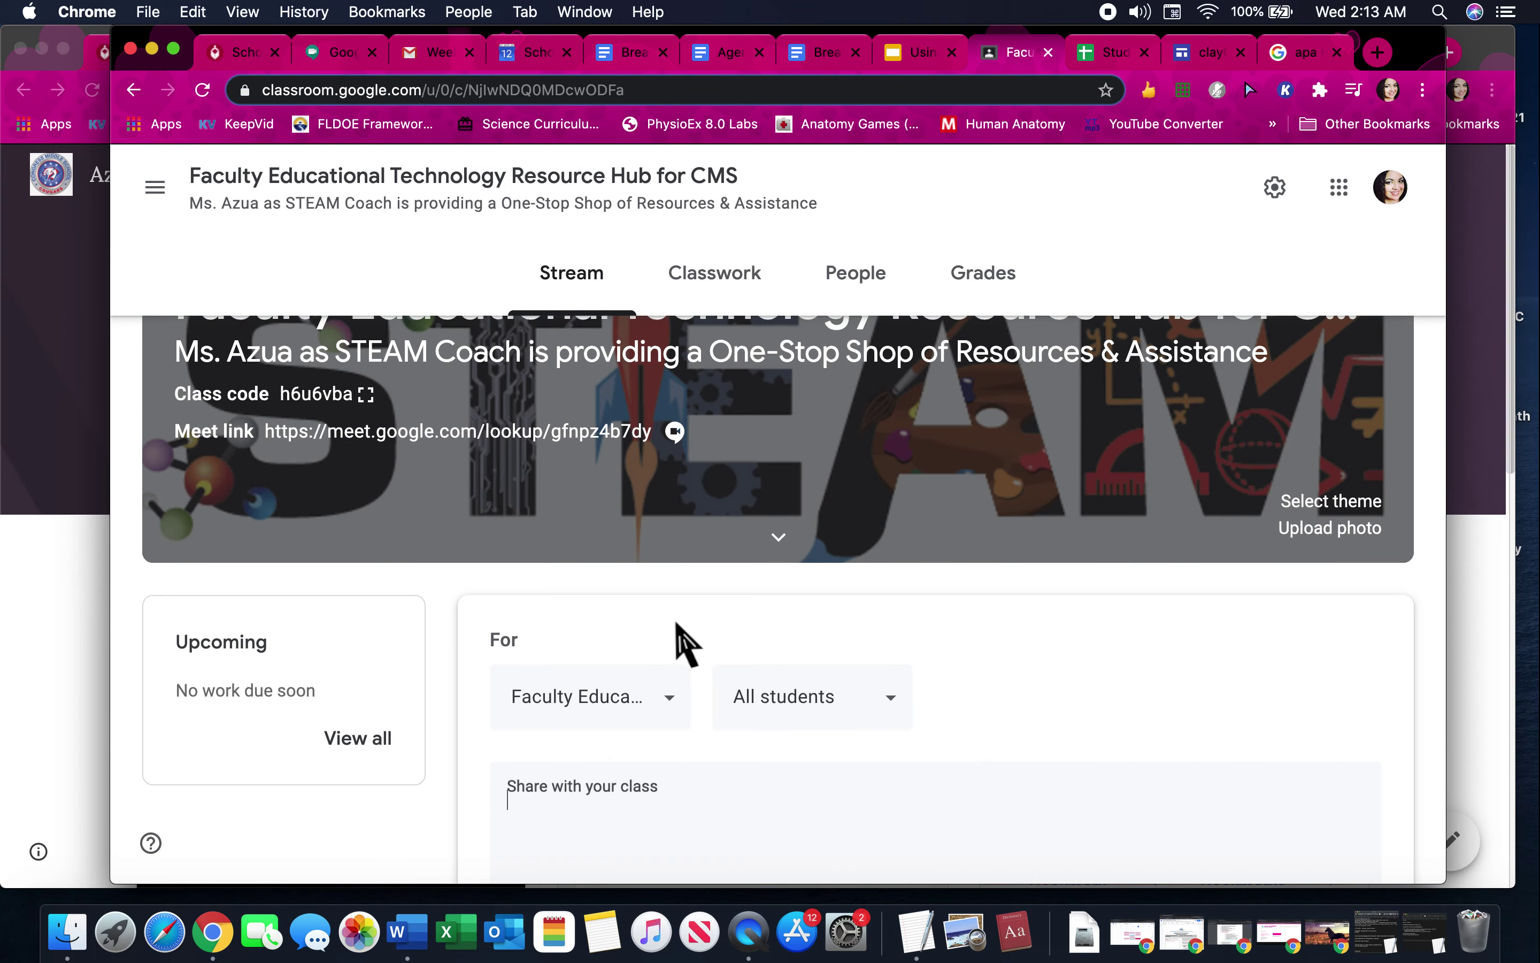
key("super+v")
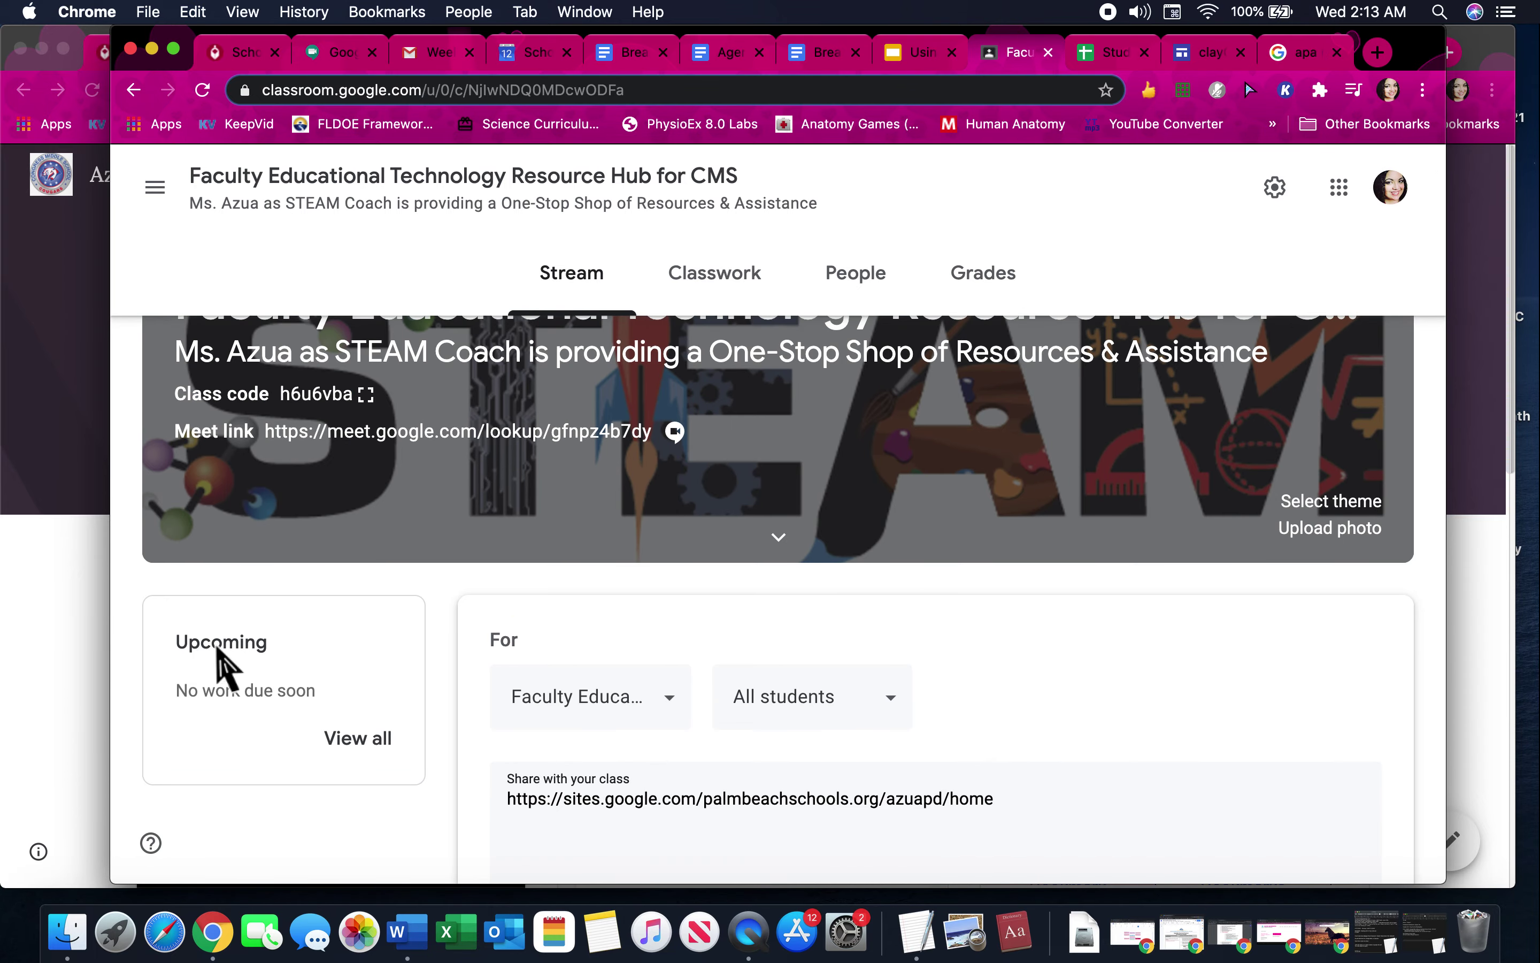
scroll(309, 726, "down", 5)
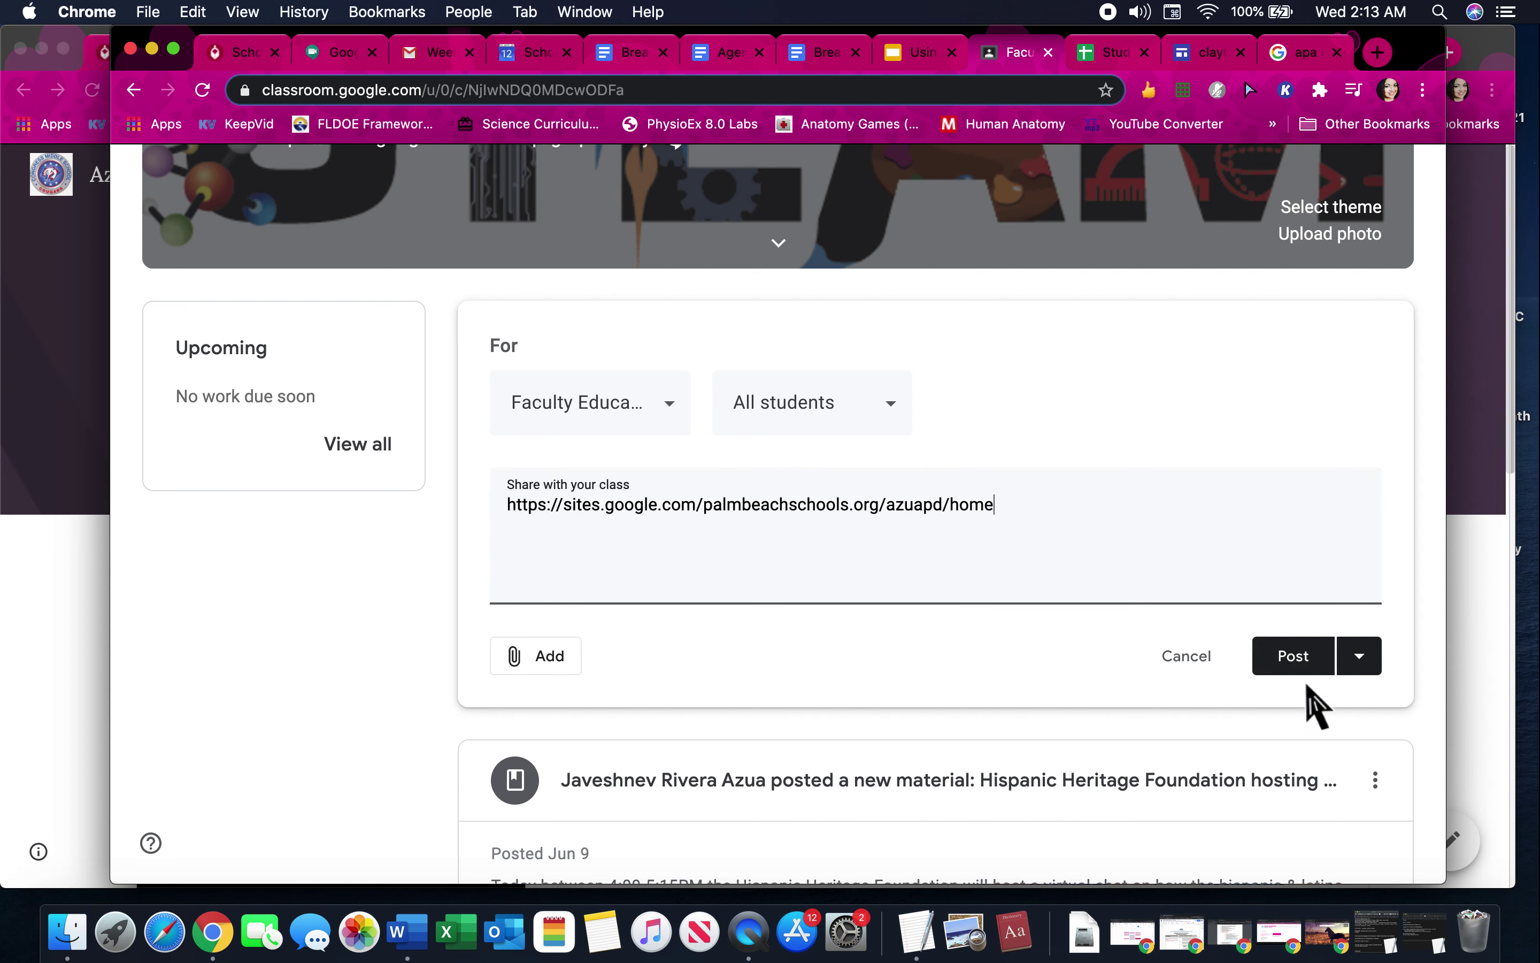
triple_click(680, 506)
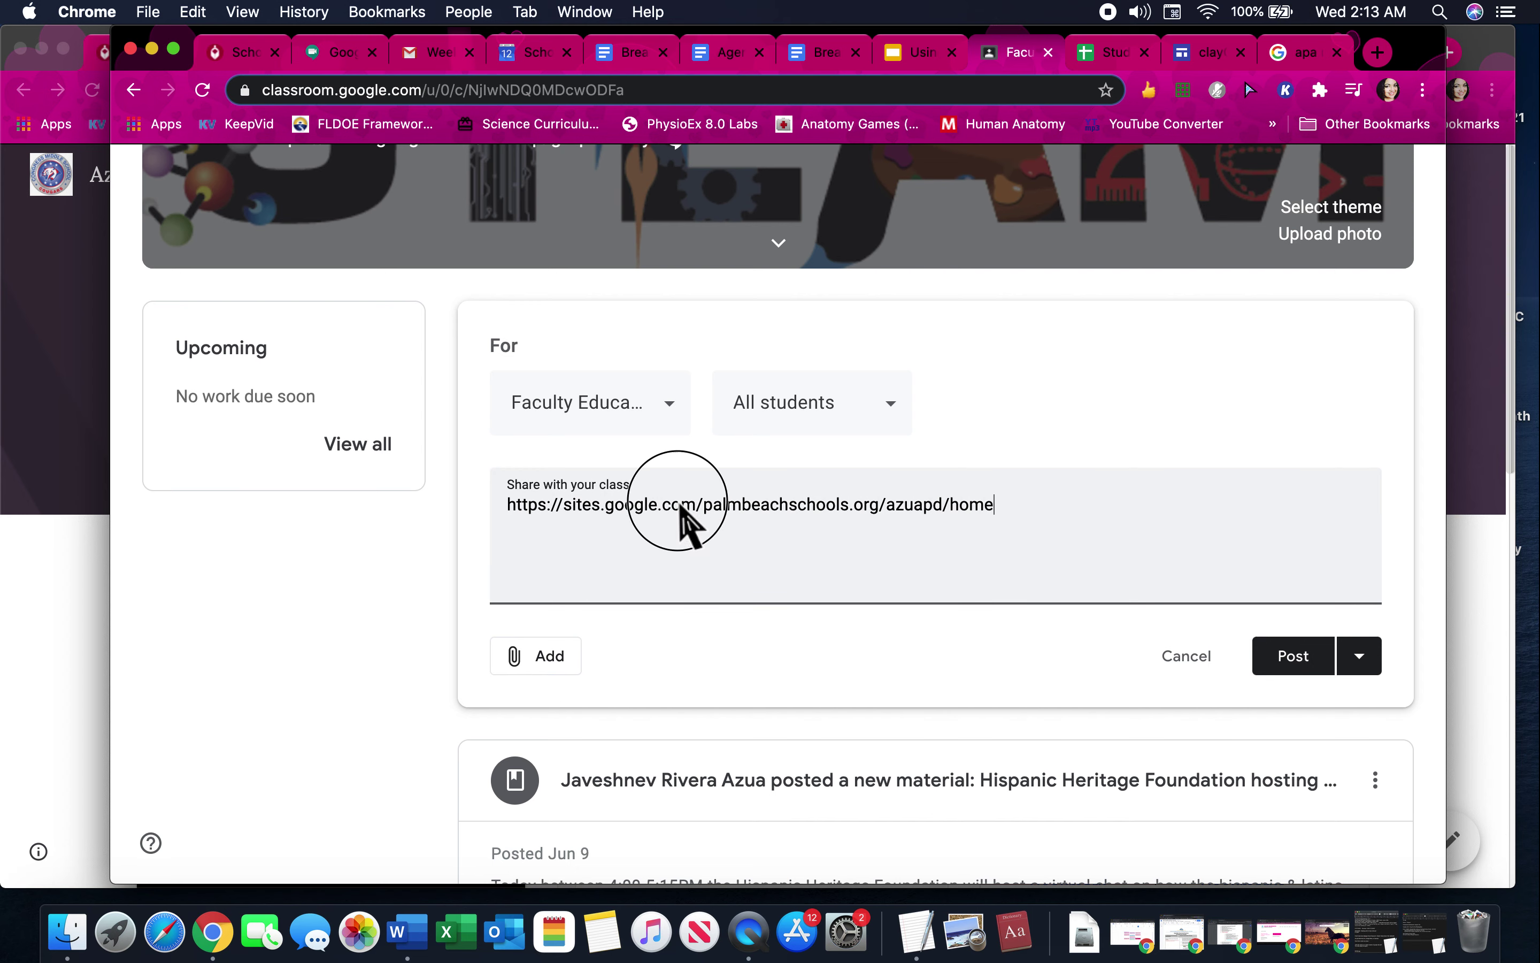
key("super+x")
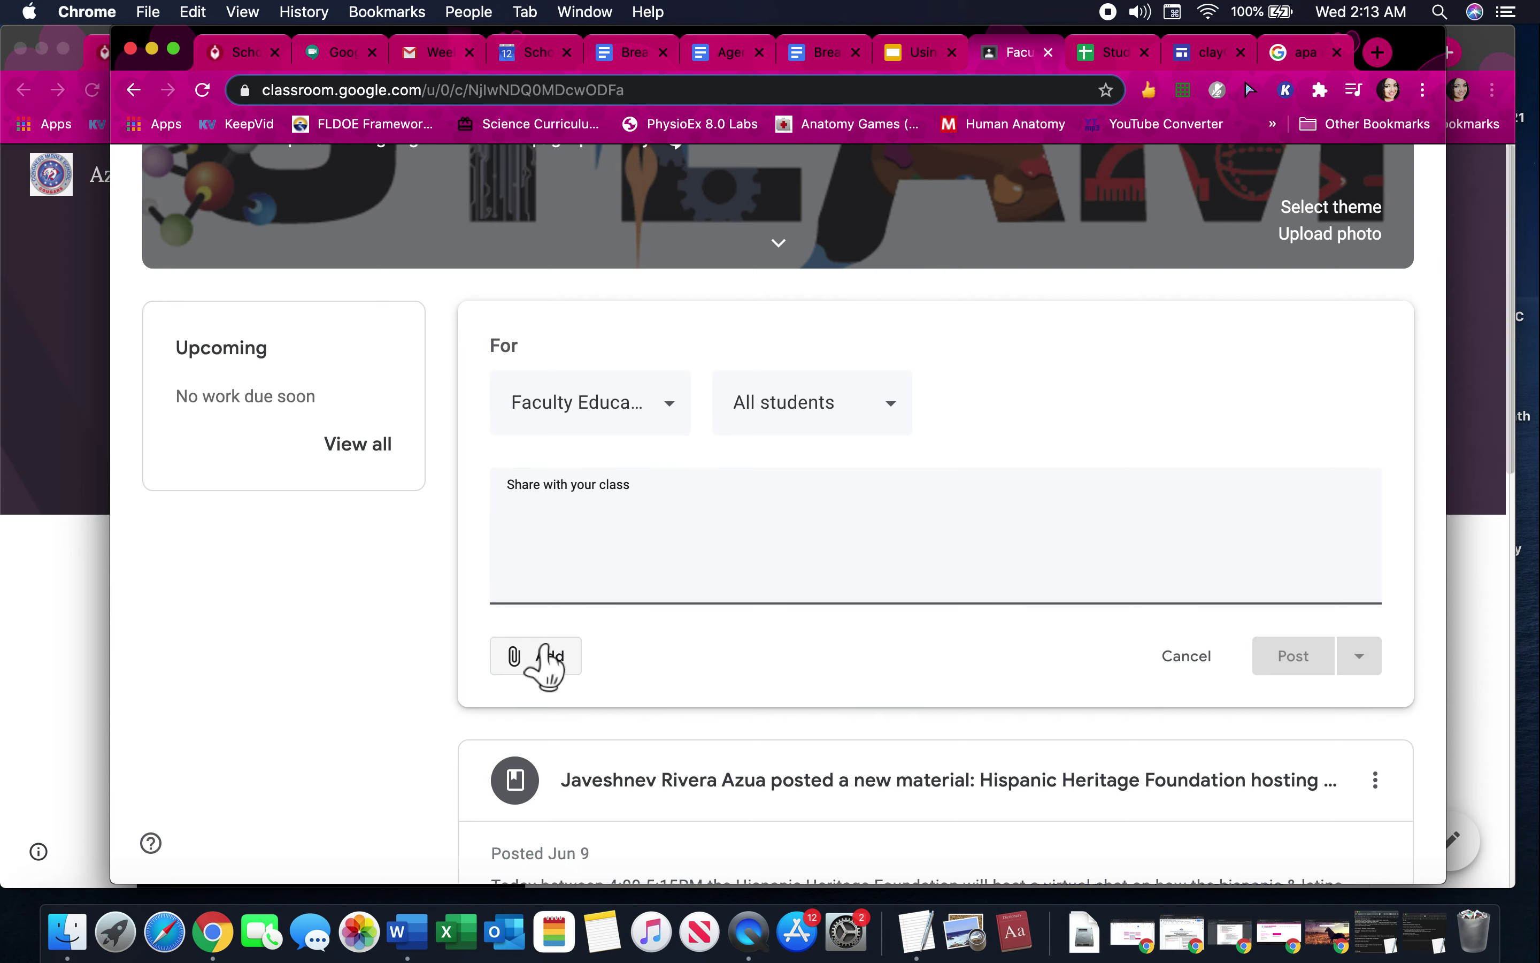
- Attach the published site's address to the announcement as a link
left_click(538, 656)
left_click(584, 738)
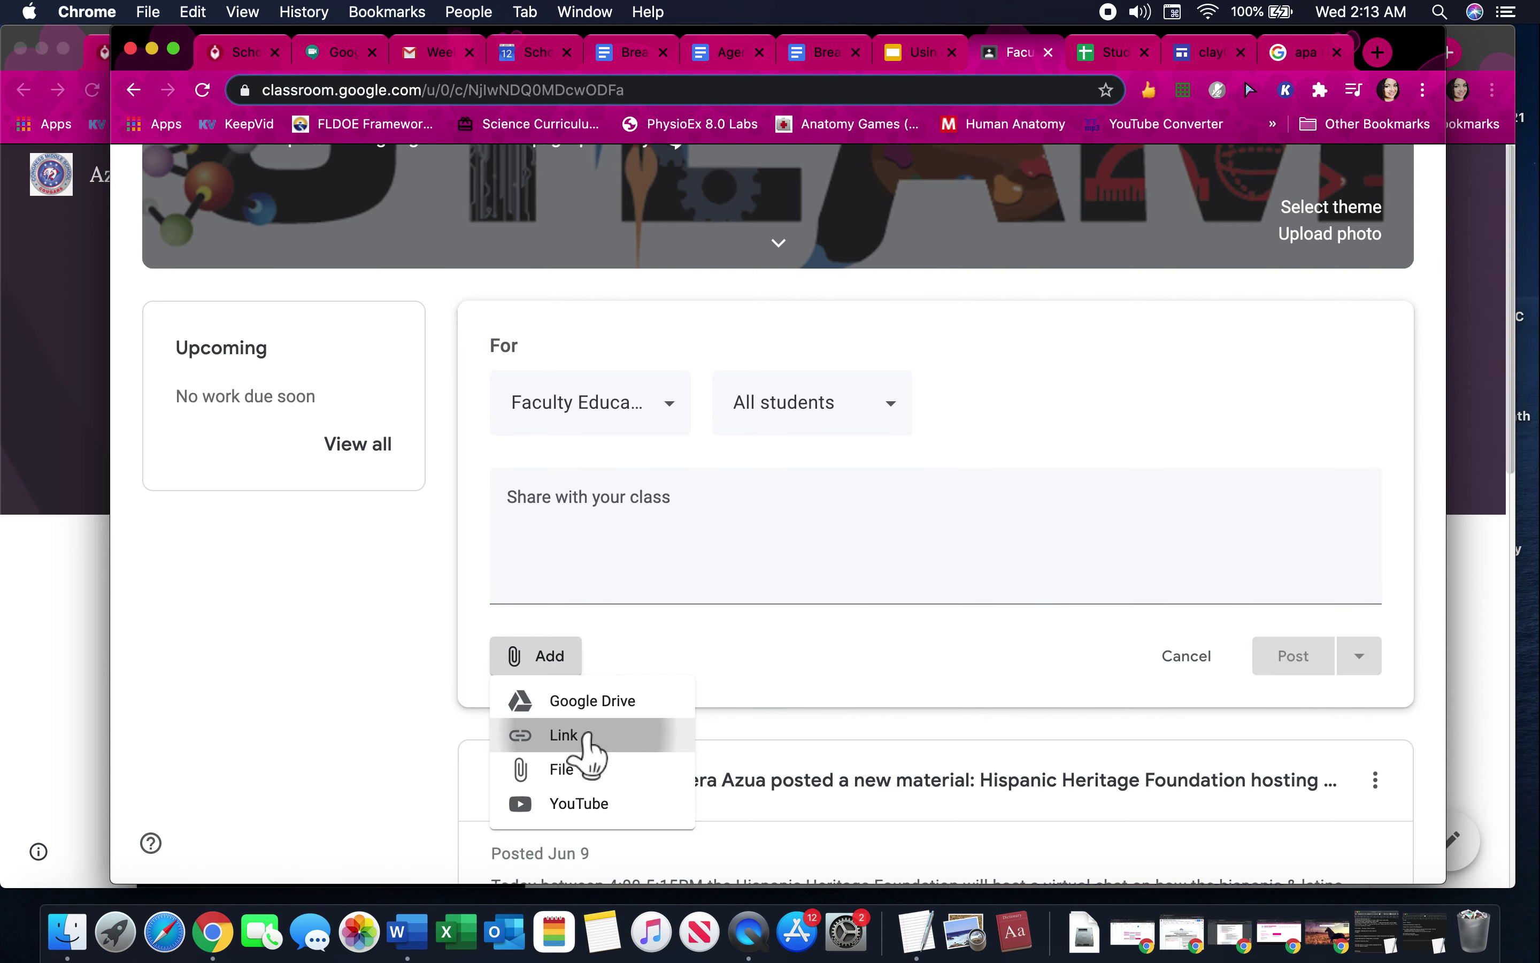
key("super+v")
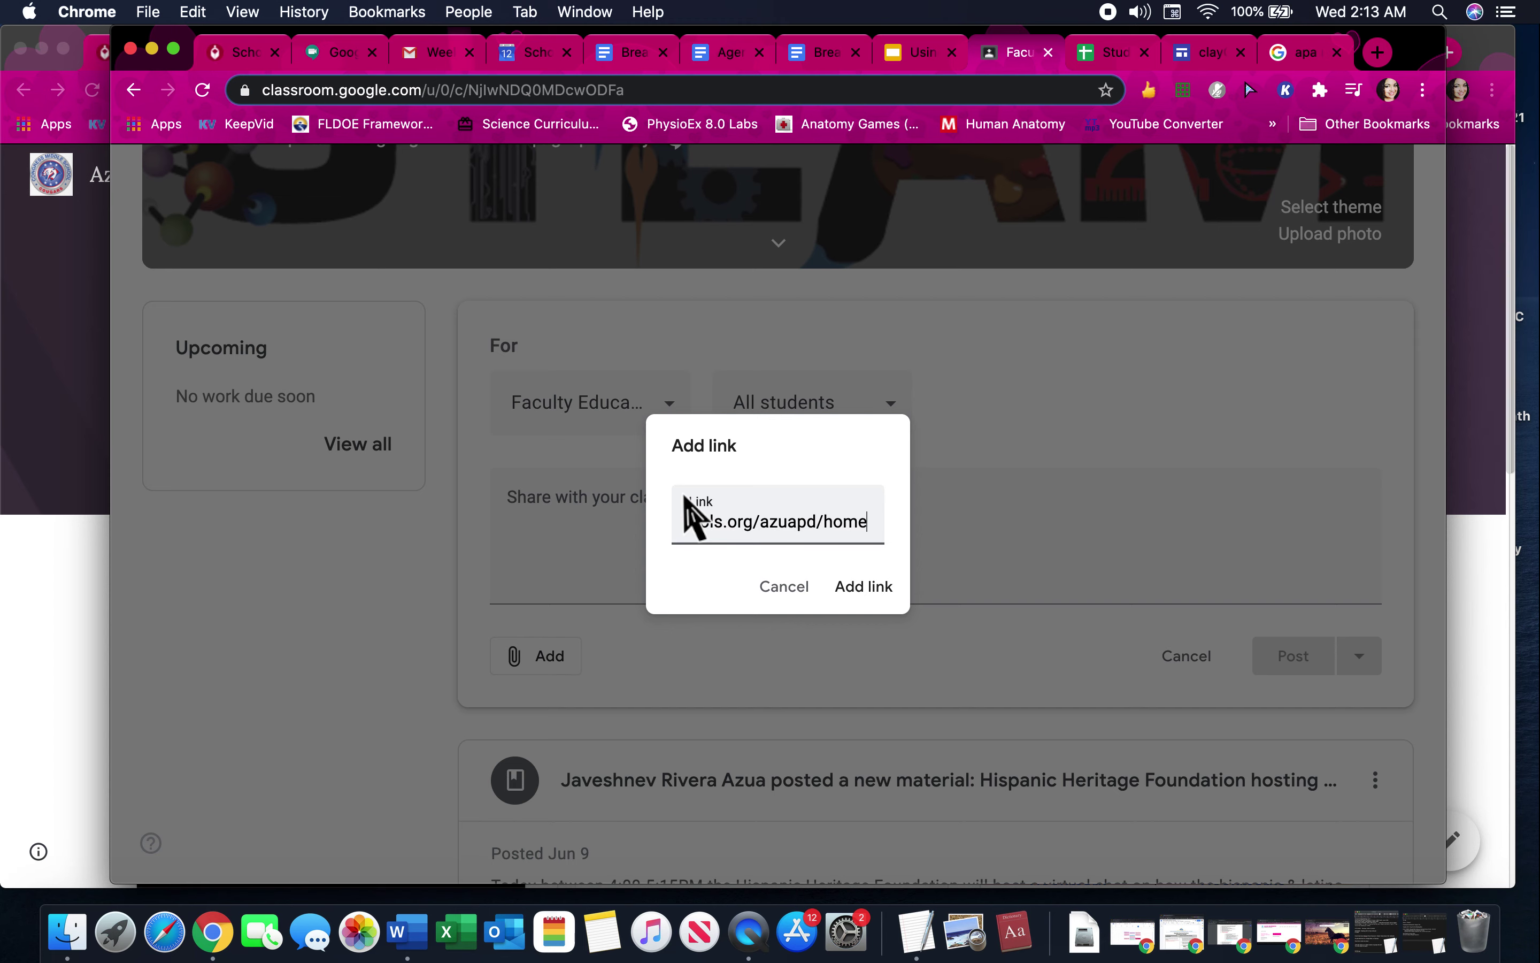
left_click(860, 586)
- Paste the site's address into the announcement text, post it to all students and check the post in the stream
scroll(828, 732, "down", 2)
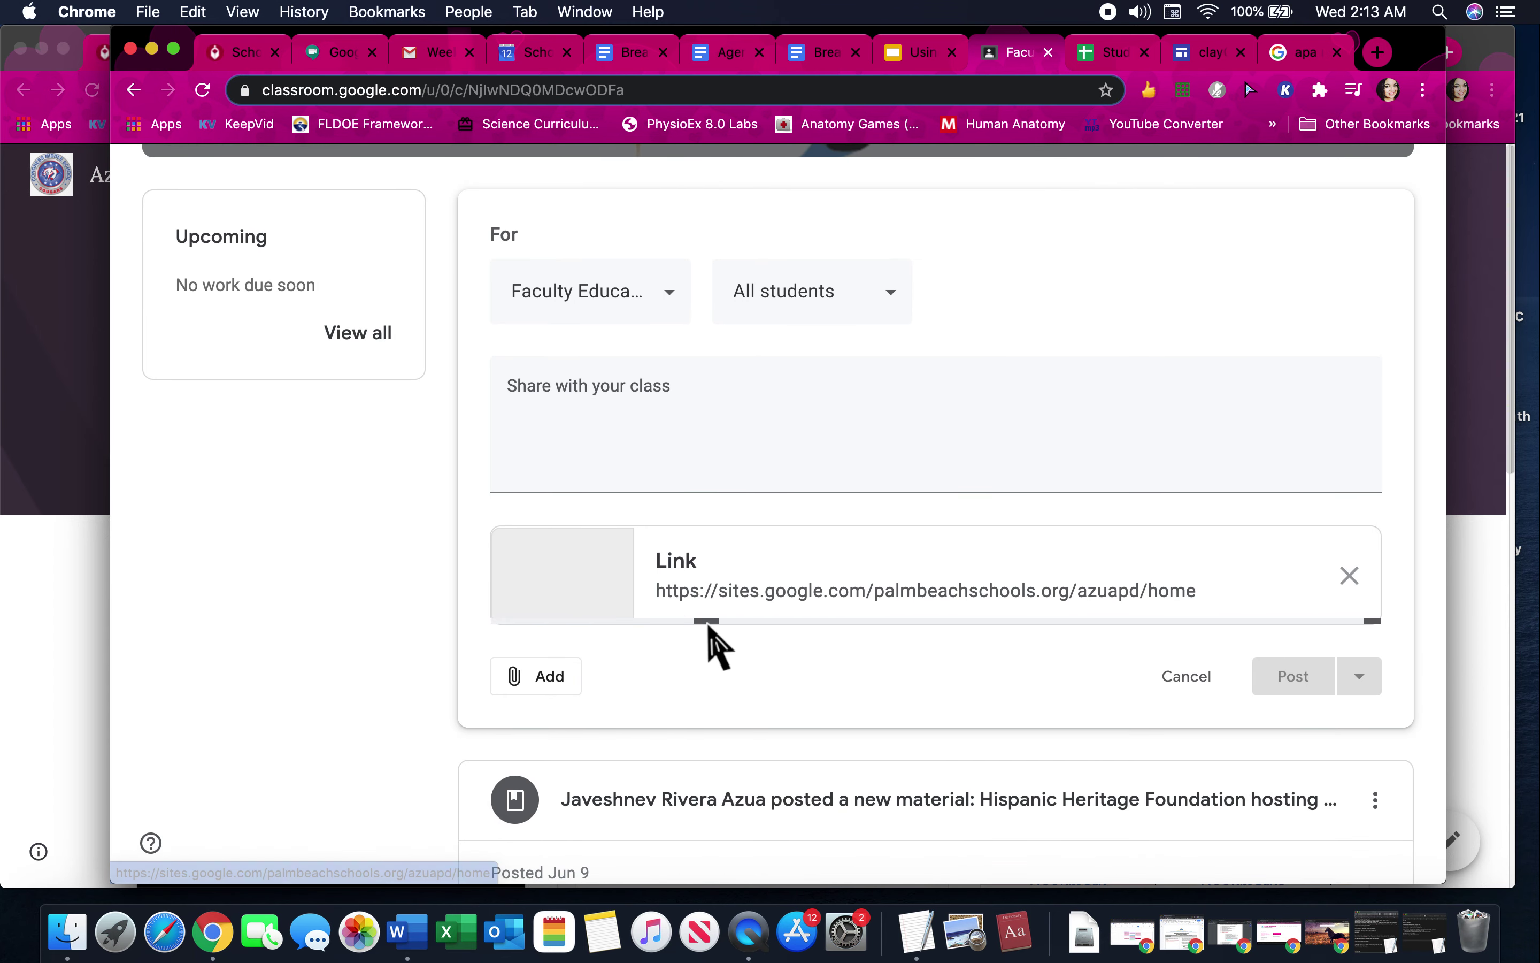
scroll(712, 640, "down", 2)
left_click(584, 324)
key("super+v")
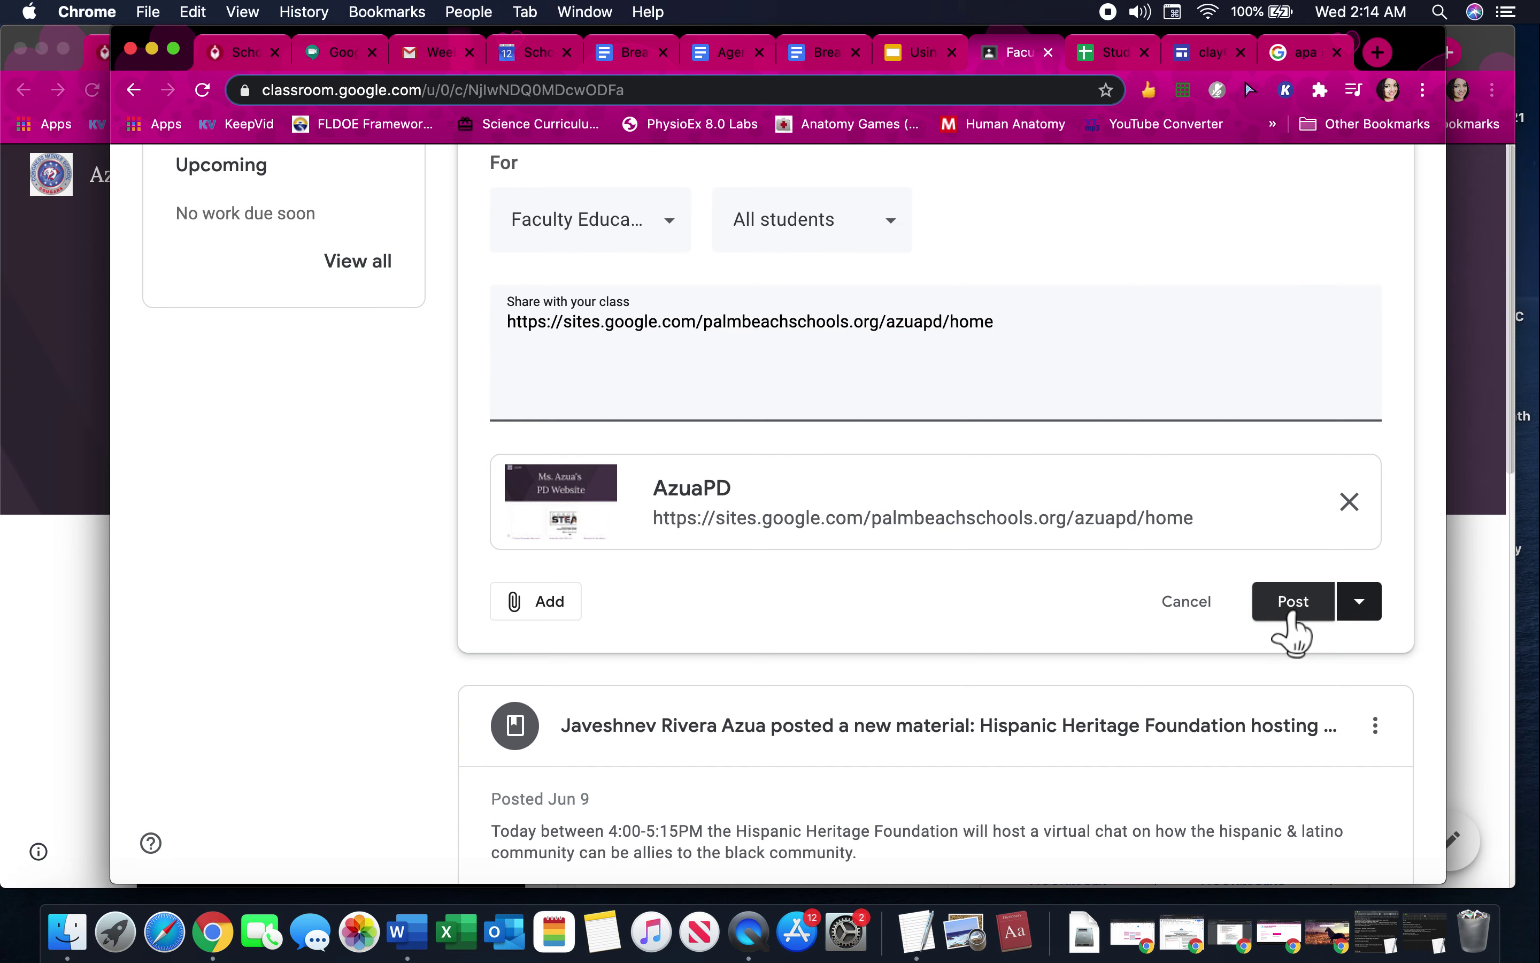
left_click(1296, 608)
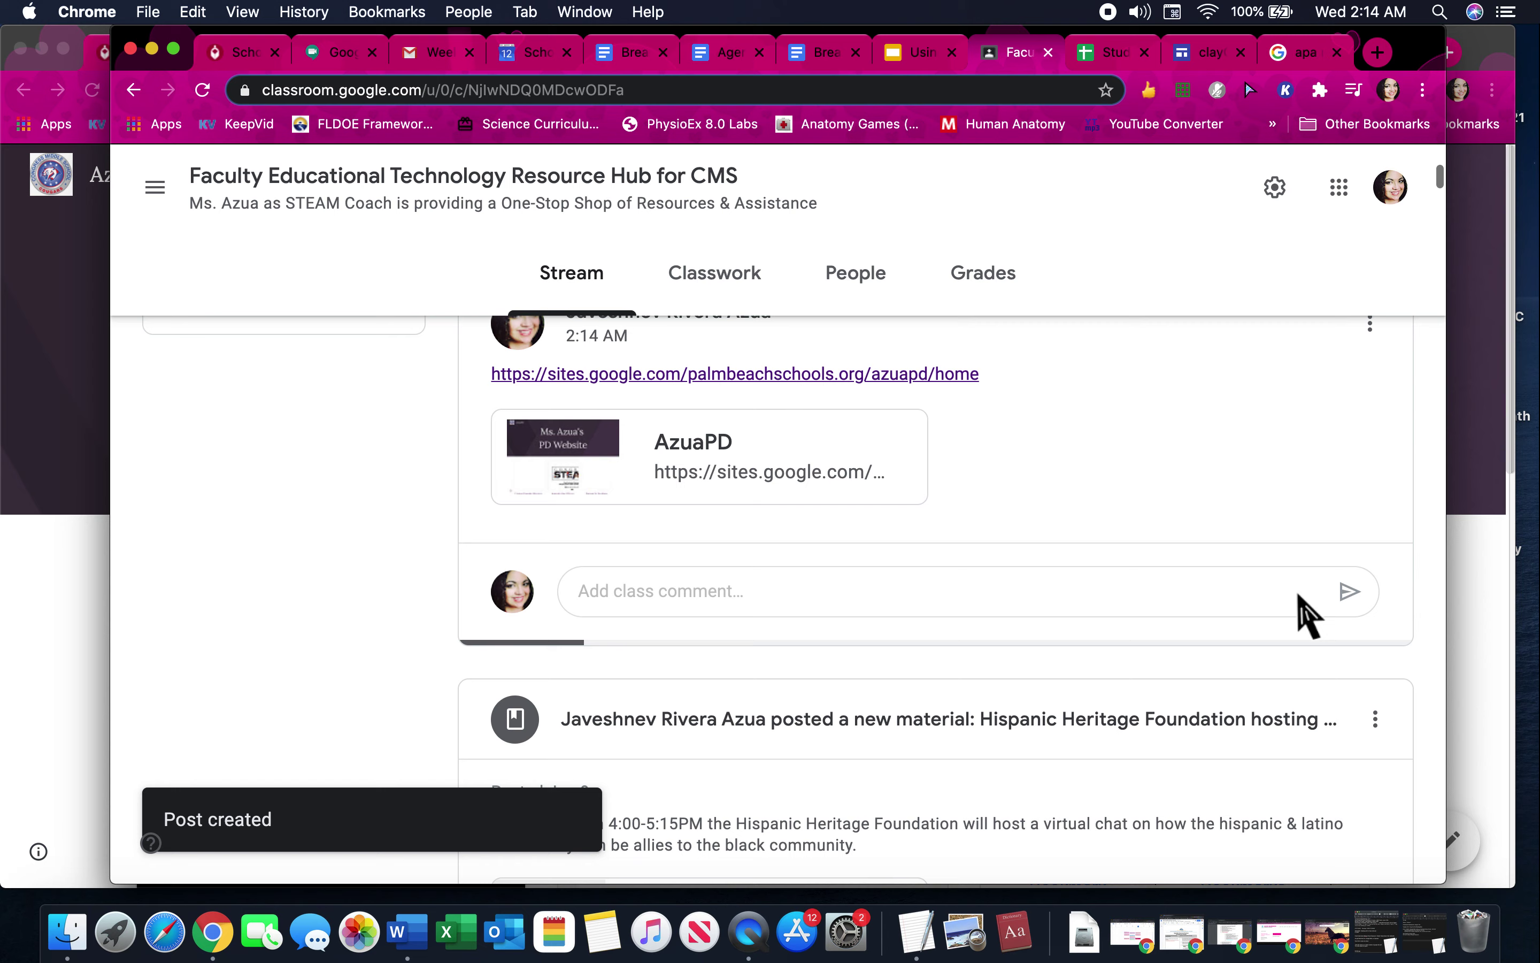
scroll(1283, 589, "up", 10)
scroll(1279, 567, "down", 3)
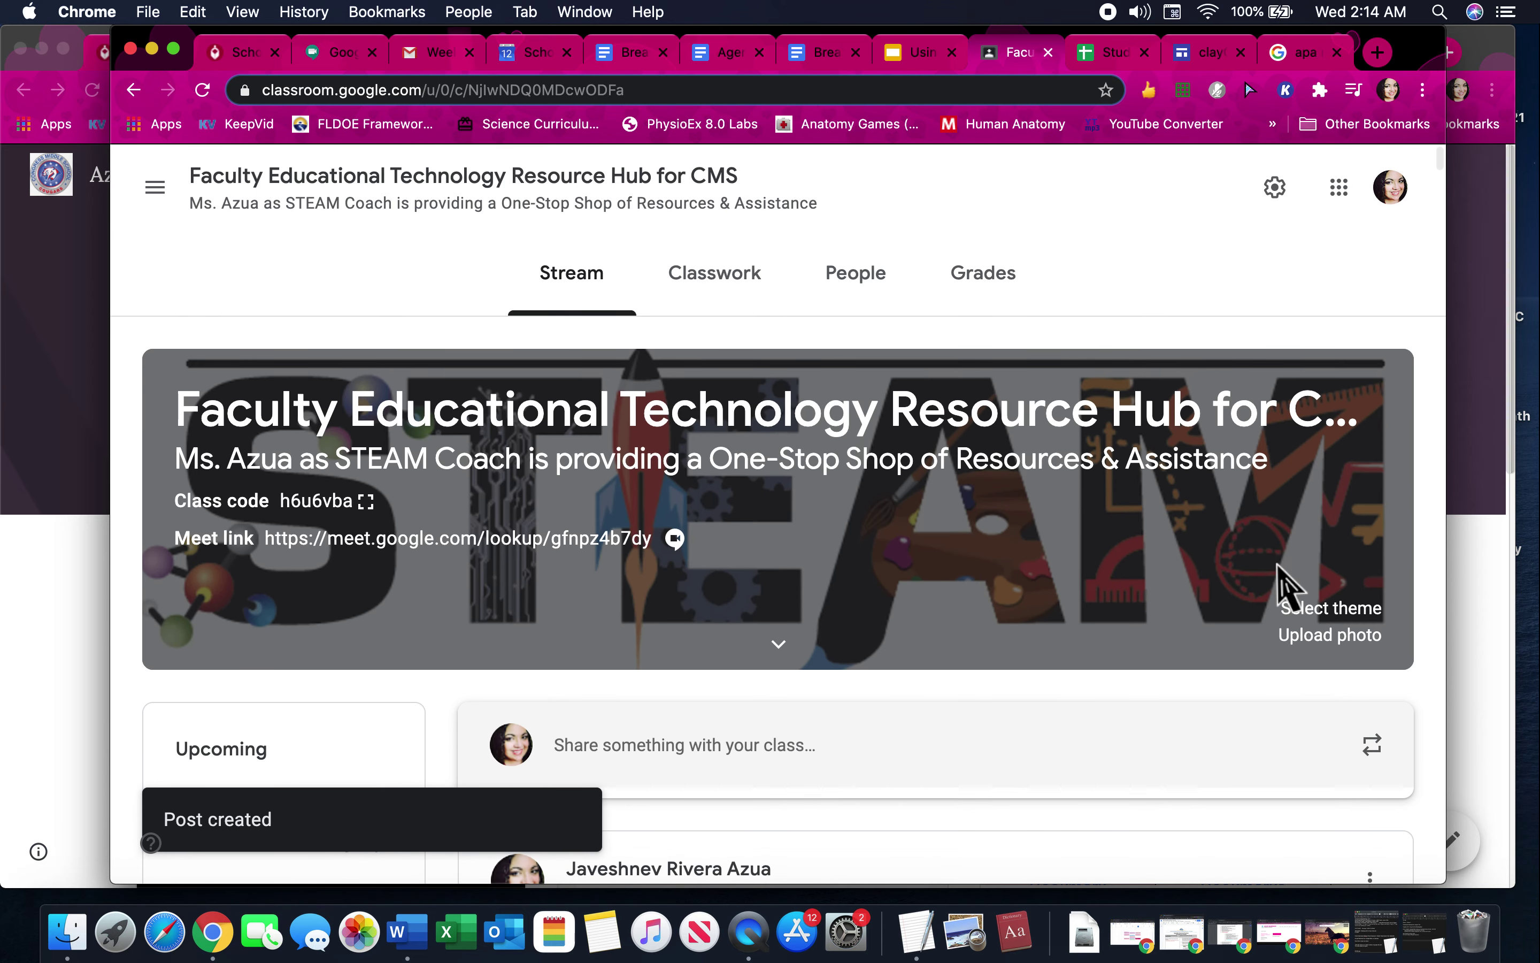
scroll(1285, 585, "down", 5)
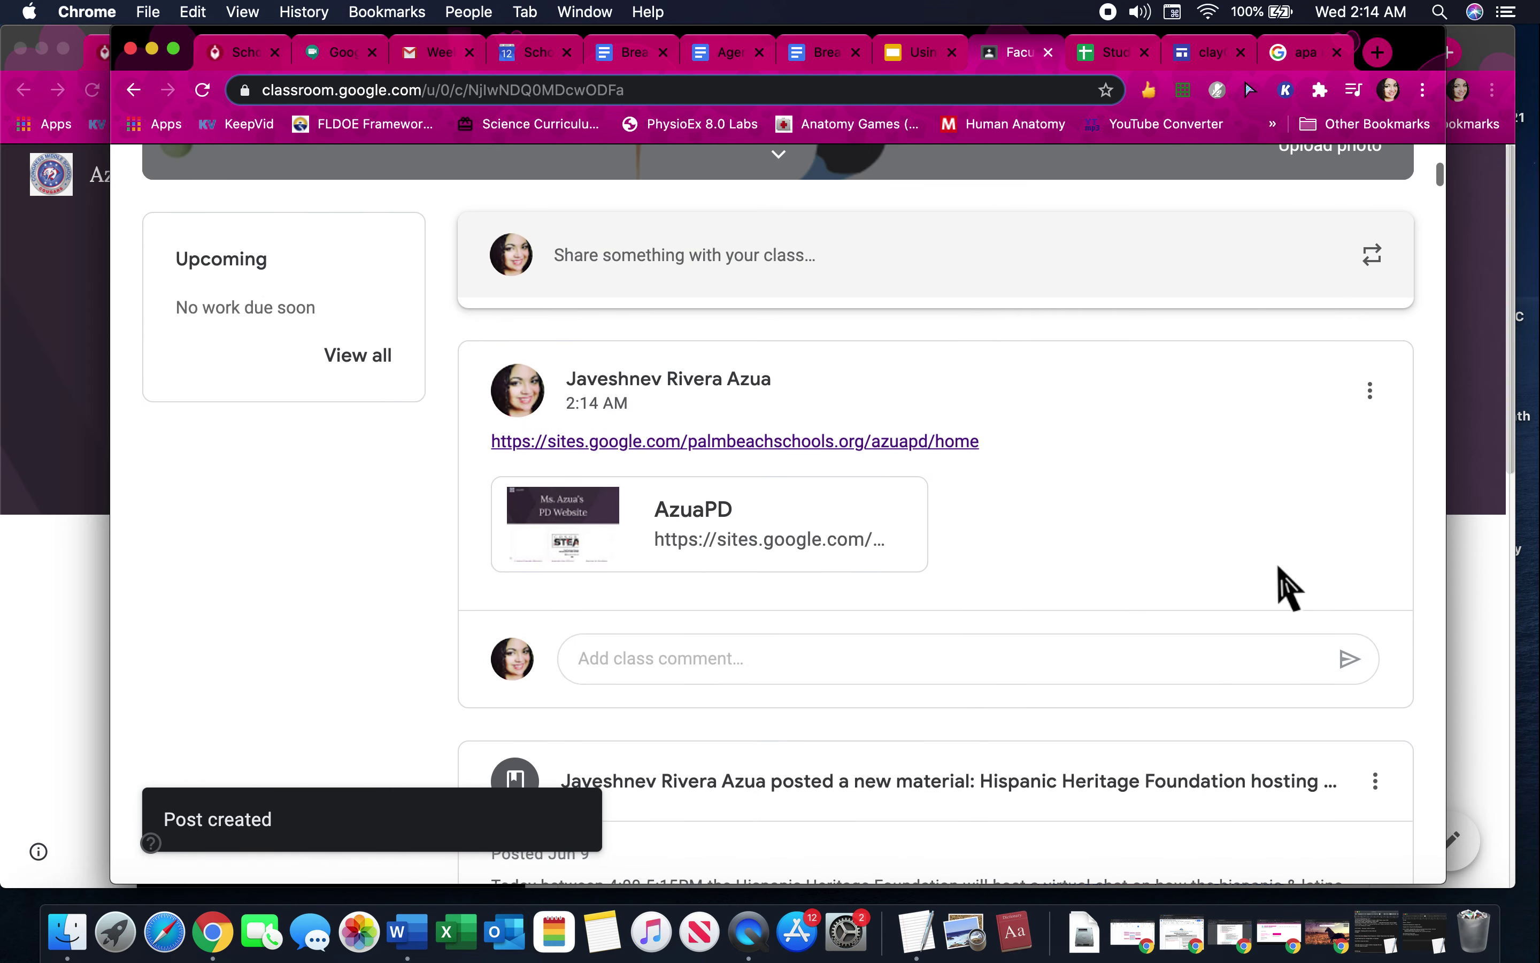